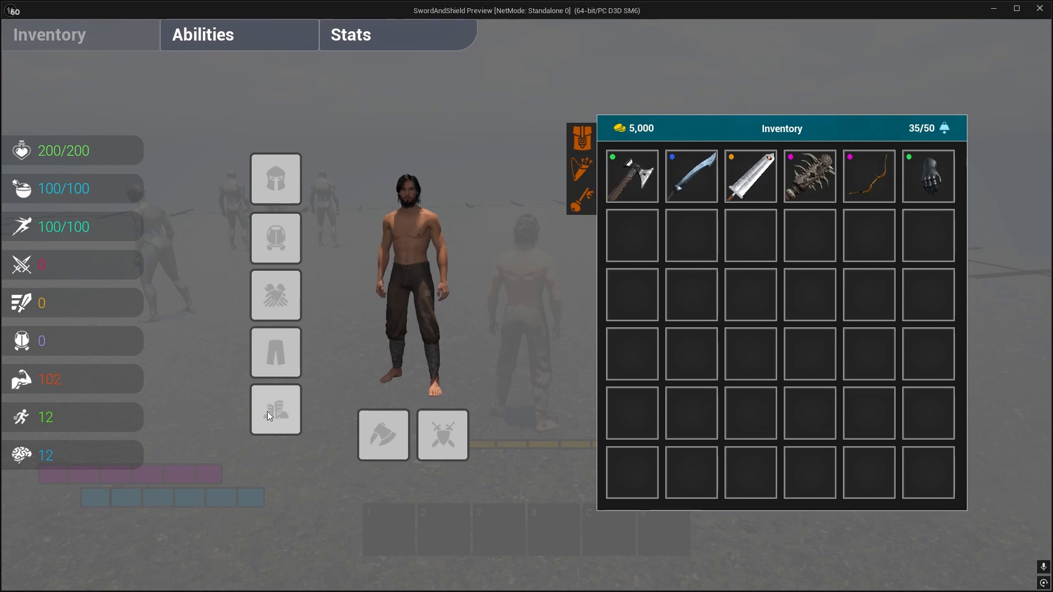
# End the game preview and open the LevelUp function of Player_BP at its entry node with the Leveling Stat input
pyautogui.press('Escape')
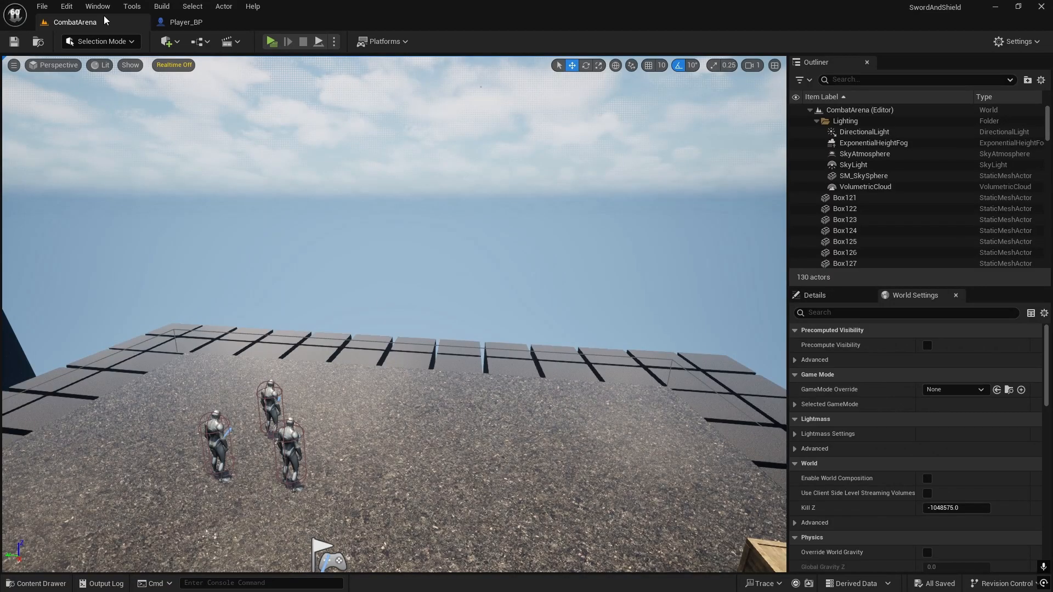
pyautogui.click(186, 22)
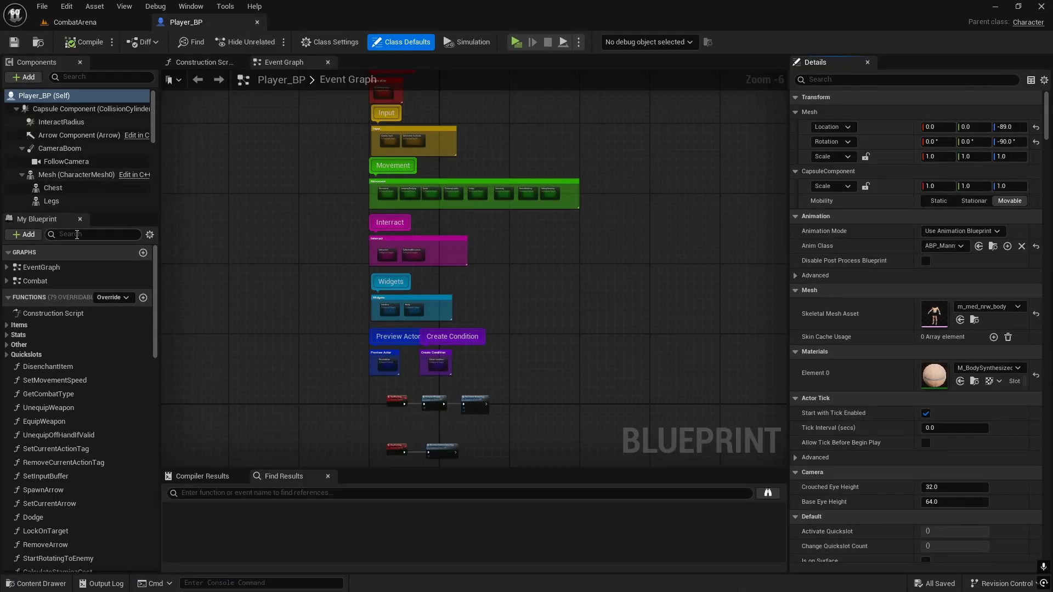
pyautogui.click(77, 235)
pyautogui.write('level')
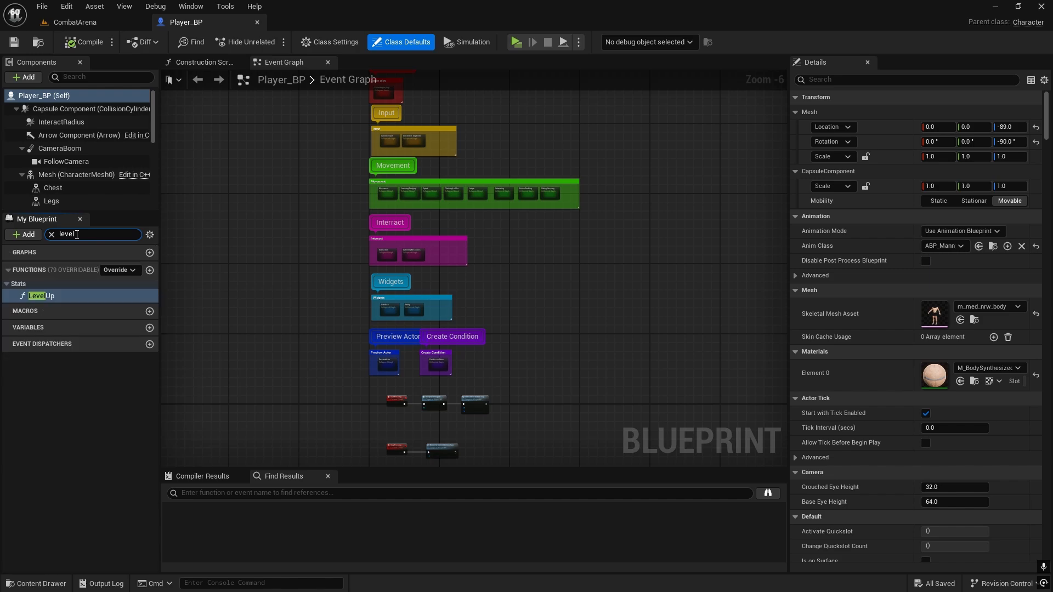
pyautogui.doubleClick(51, 299)
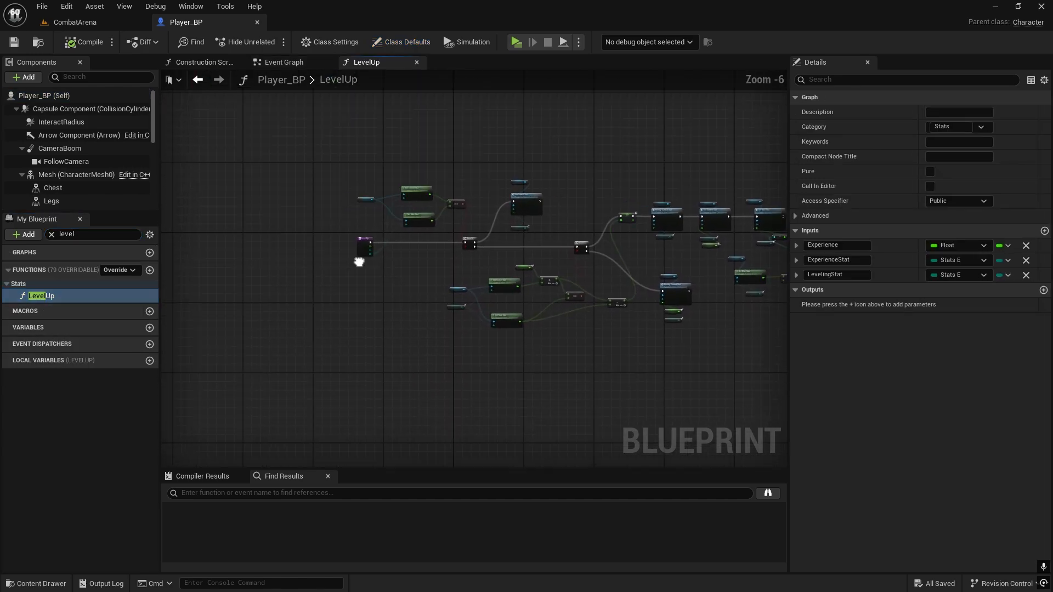
pyautogui.moveTo(358, 254); pyautogui.dragTo(315, 261, button='right')
pyautogui.scroll(7, 328, 247)
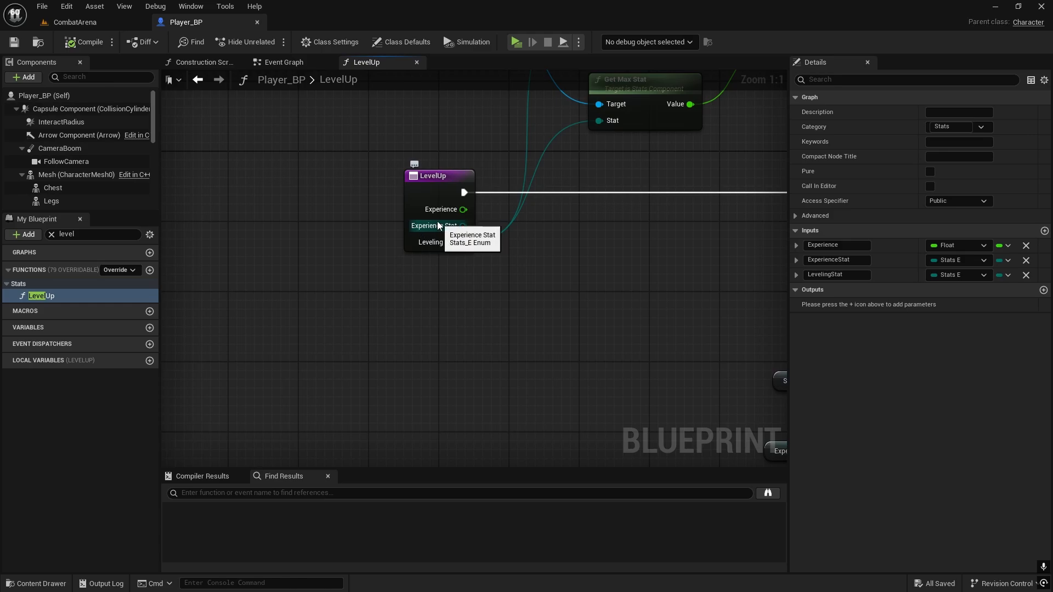
pyautogui.click(433, 201)
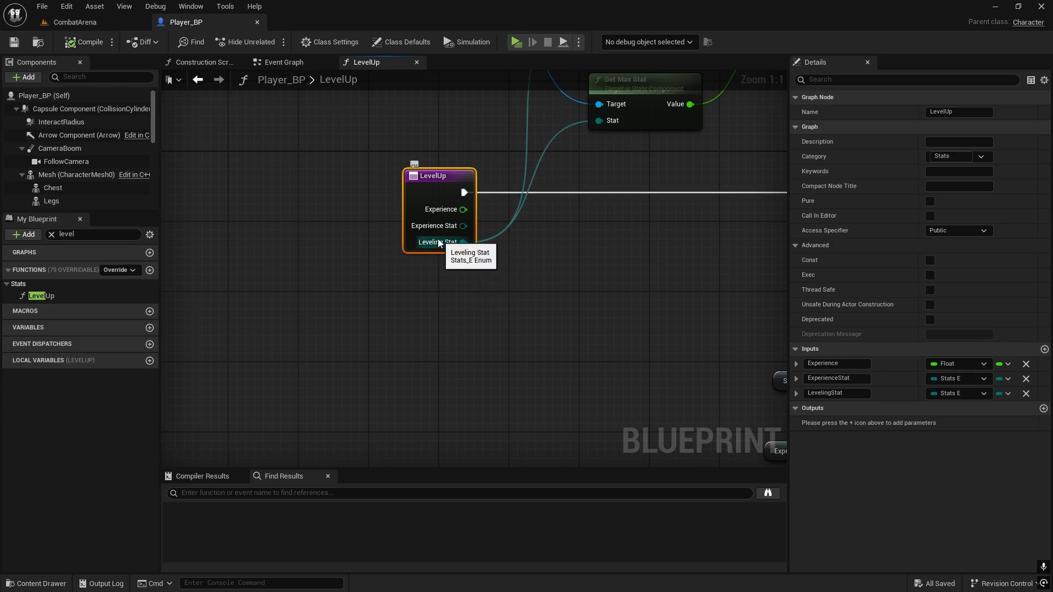
pyautogui.moveTo(506, 265); pyautogui.dragTo(495, 286, button='right')
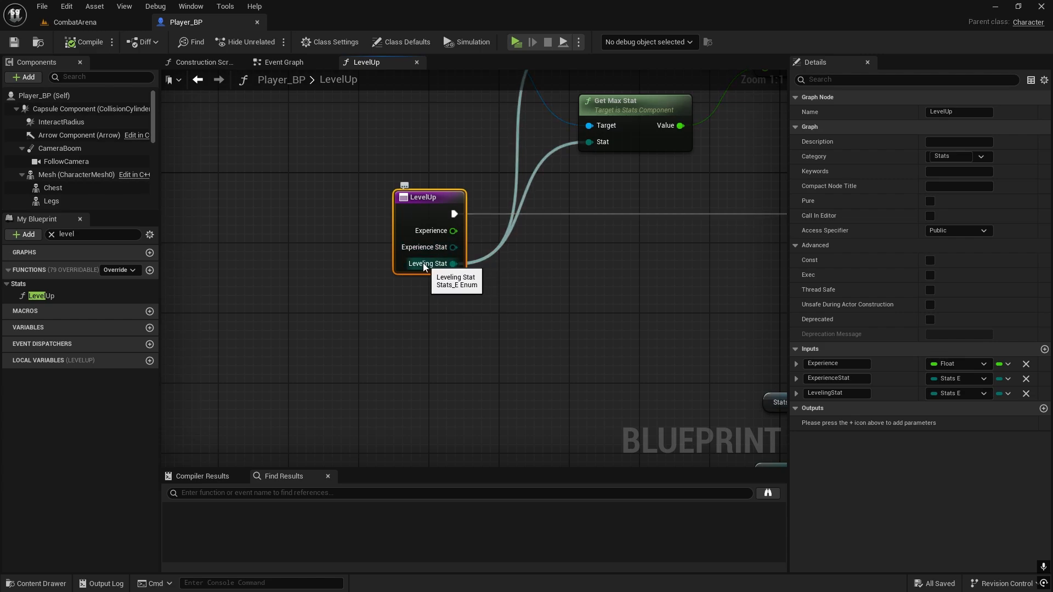
# Set the MaxStat of the Experience stat to 50 in Player_BP's StatsComponent_BPC
pyautogui.scroll(-5, 112, 170)
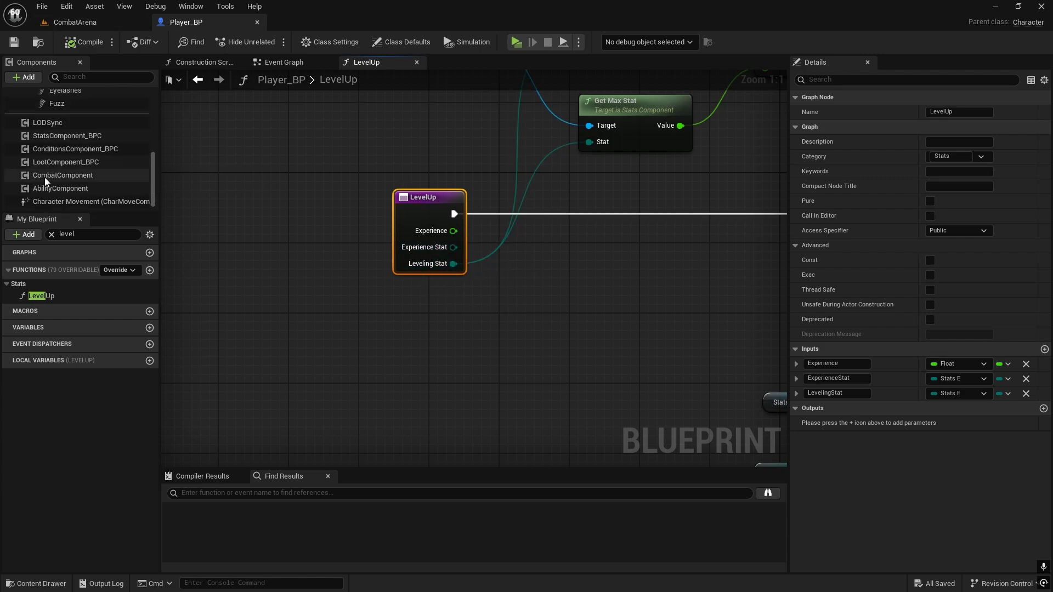
pyautogui.scroll(3, 68, 186)
pyautogui.scroll(-3, 68, 185)
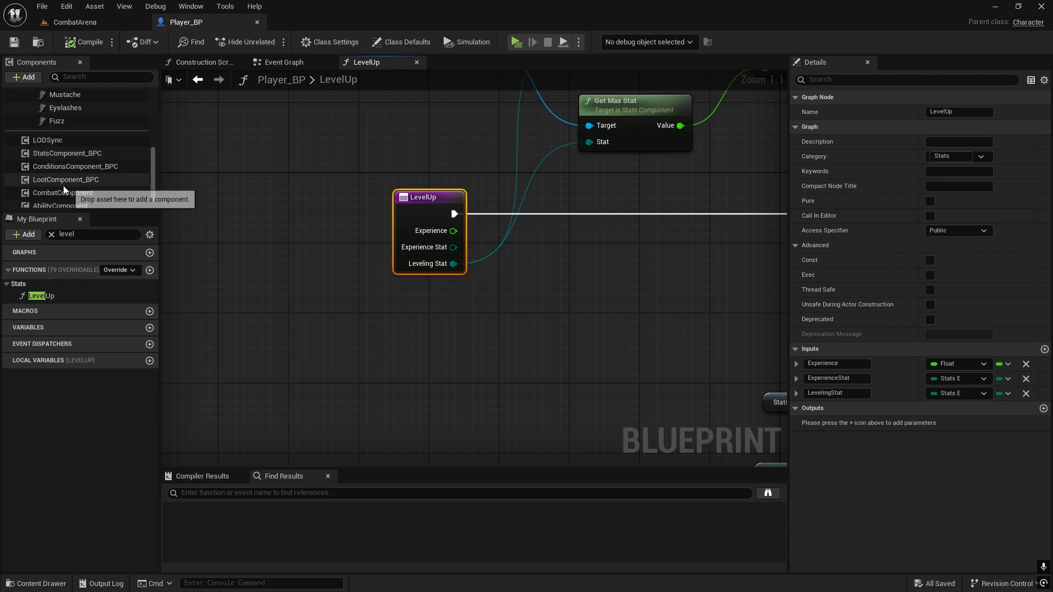
pyautogui.scroll(5, 60, 177)
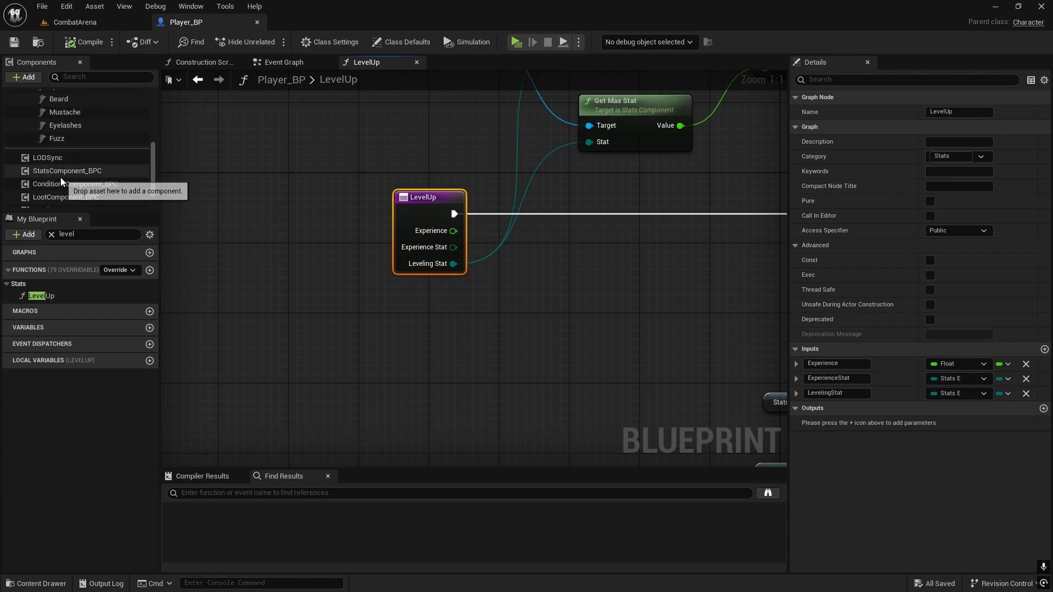
pyautogui.scroll(-5, 61, 177)
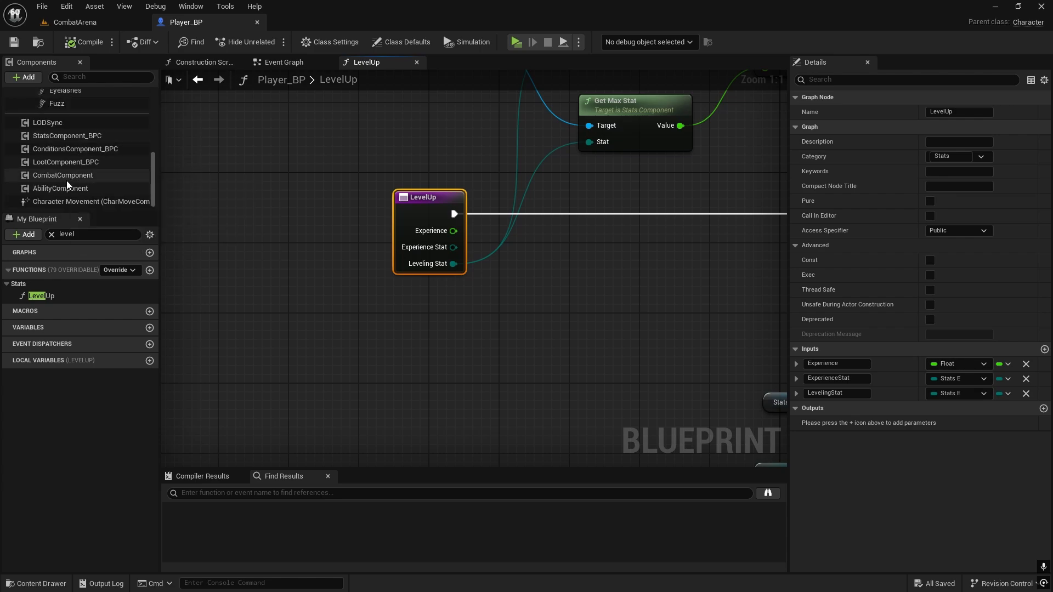
pyautogui.click(60, 136)
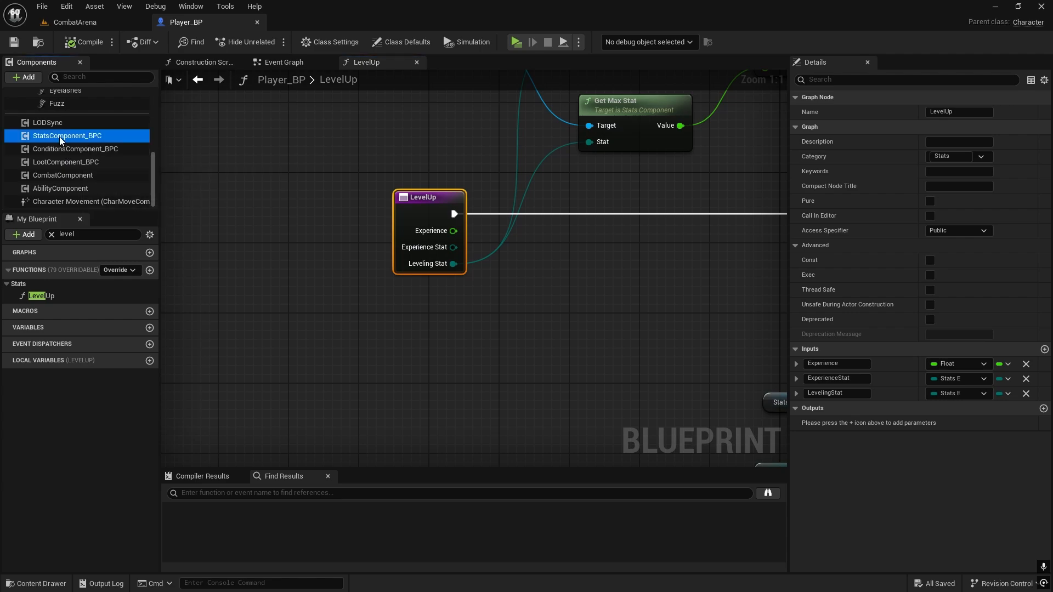
pyautogui.click(805, 296)
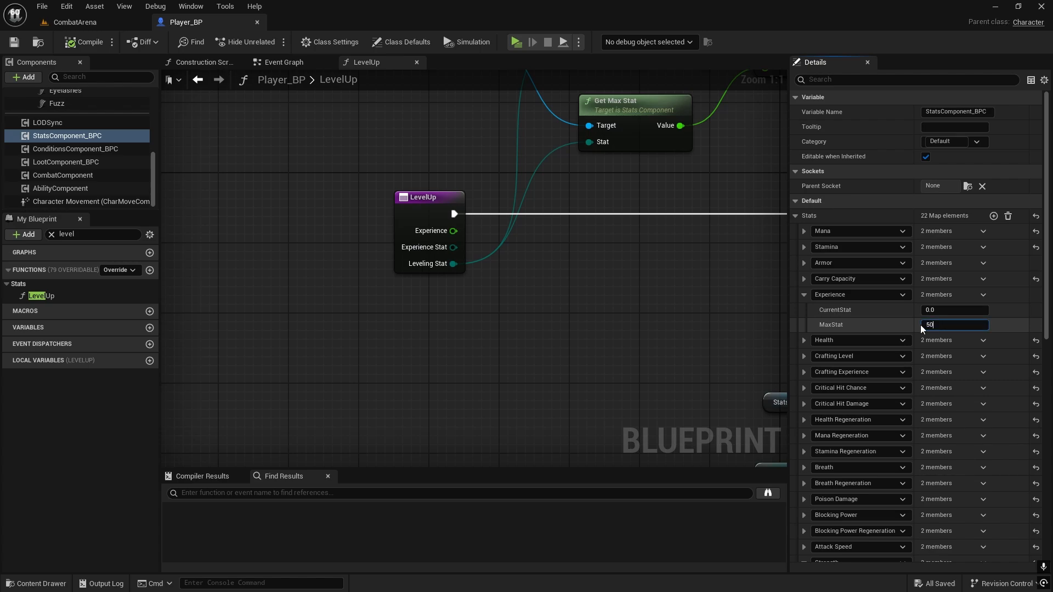
pyautogui.press('Return')
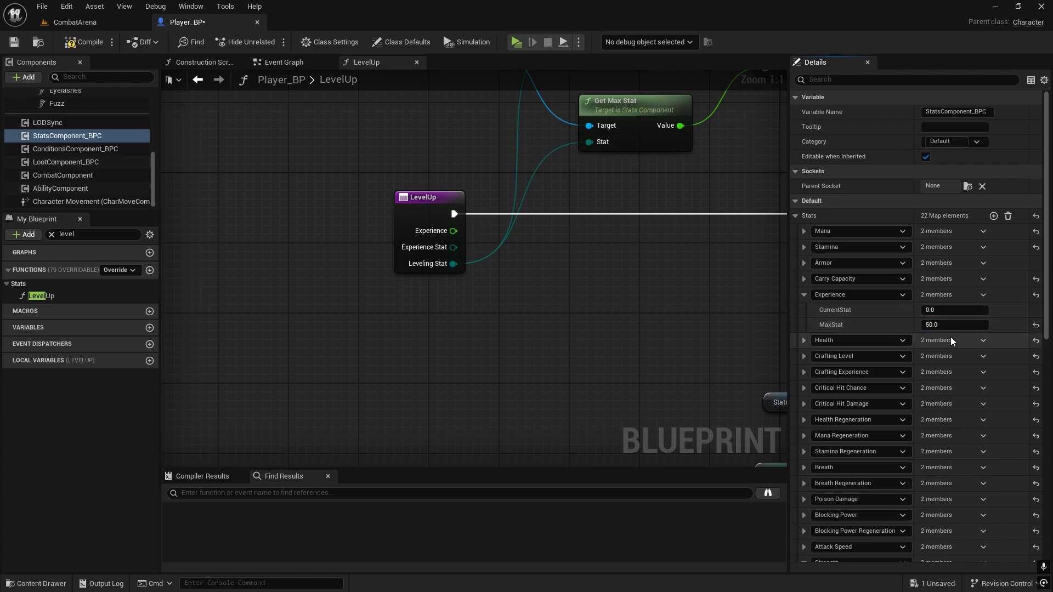
# Review the component's stat list and open the Stats_E enumeration from the Blueprints Enums folder
pyautogui.scroll(-5, 877, 329)
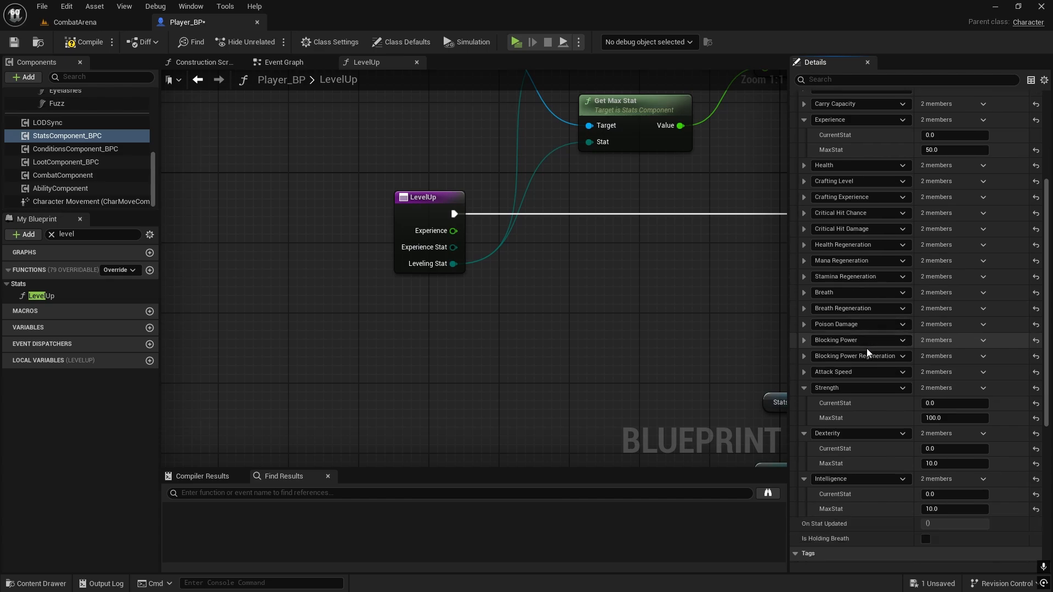
pyautogui.scroll(2, 844, 304)
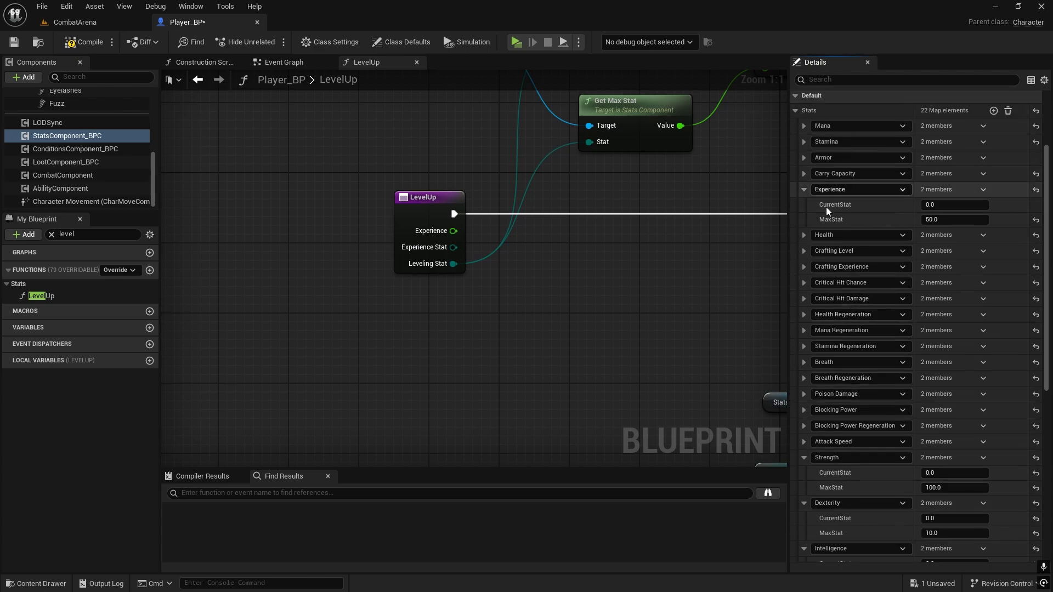
pyautogui.scroll(-3, 856, 252)
pyautogui.scroll(5, 840, 381)
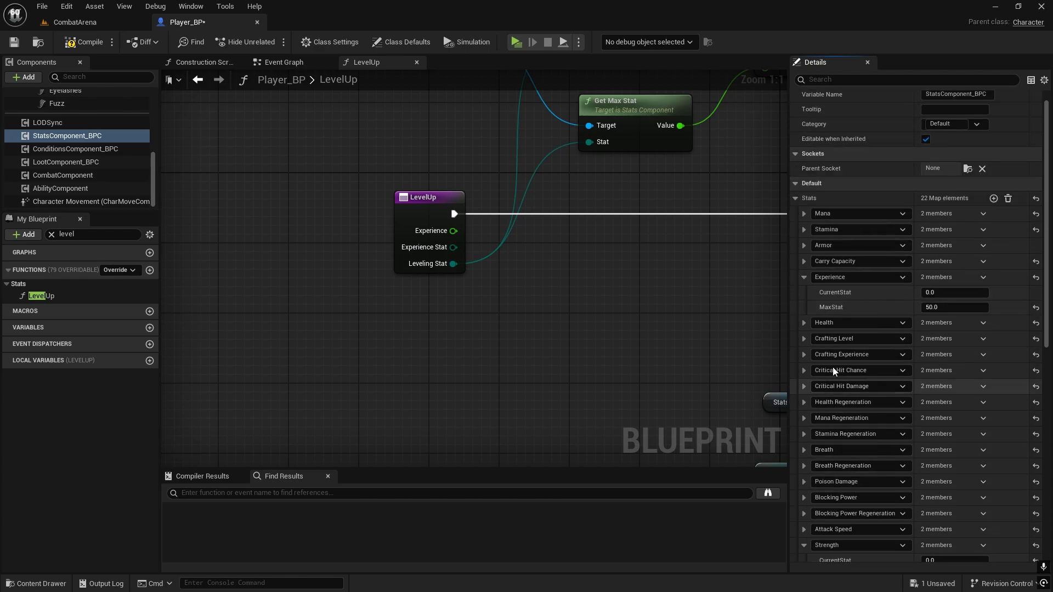
pyautogui.hotkey('ctrl', 'space')
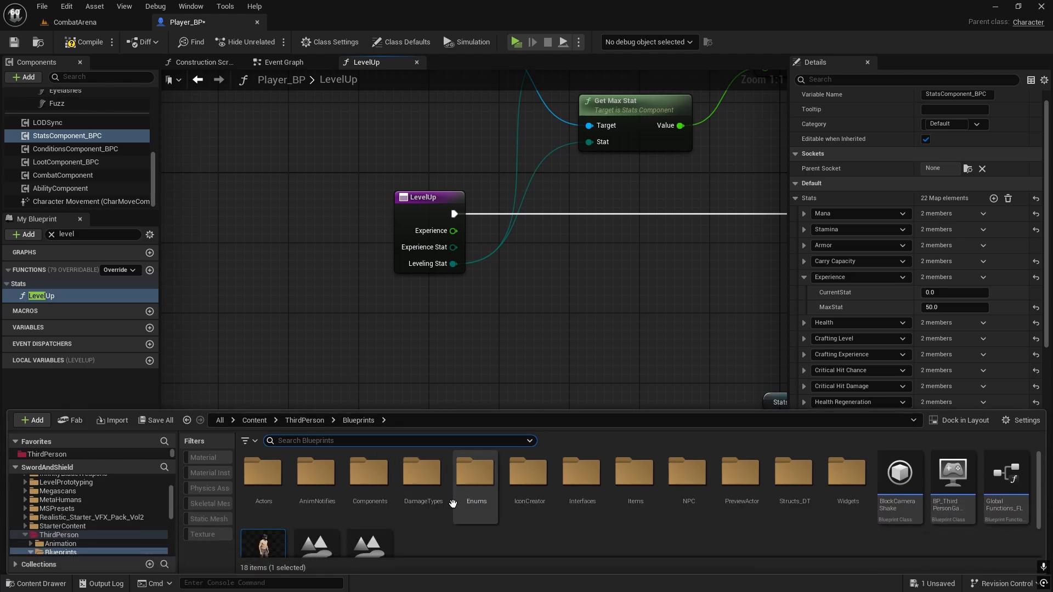
pyautogui.click(479, 476)
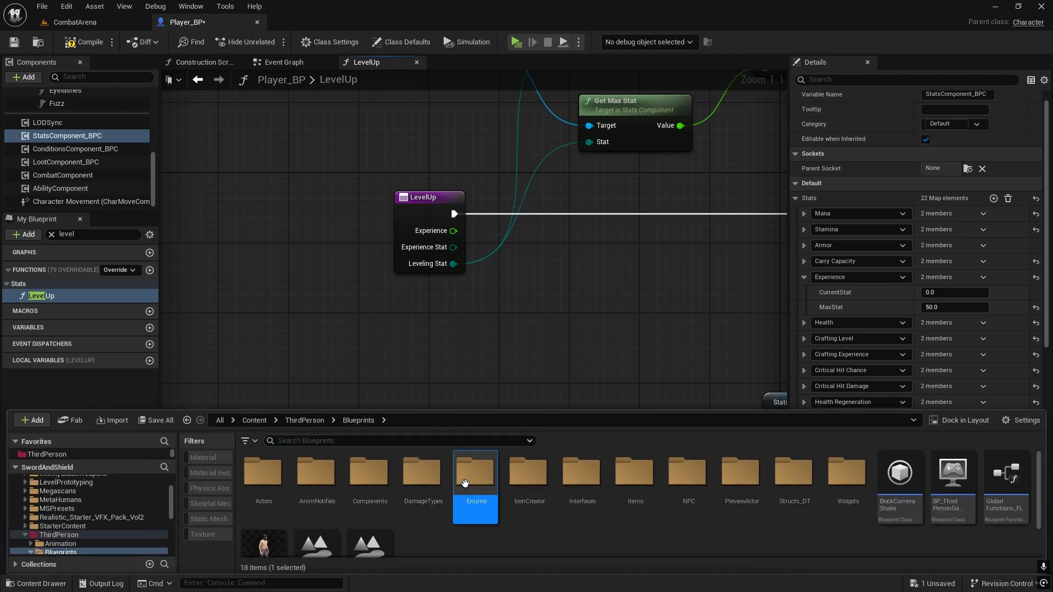
pyautogui.doubleClick(464, 482)
pyautogui.scroll(-2, 444, 496)
pyautogui.click(372, 498)
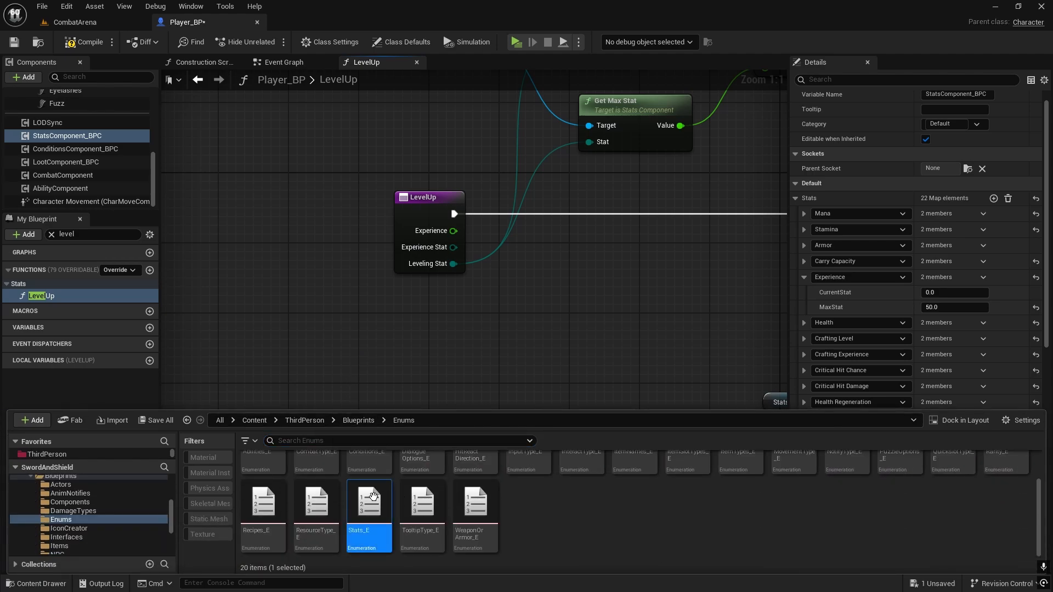
pyautogui.doubleClick(373, 497)
# Add an enumerator named PlayerLevel at the end of Stats_E and save the enumeration
pyautogui.scroll(-3, 366, 350)
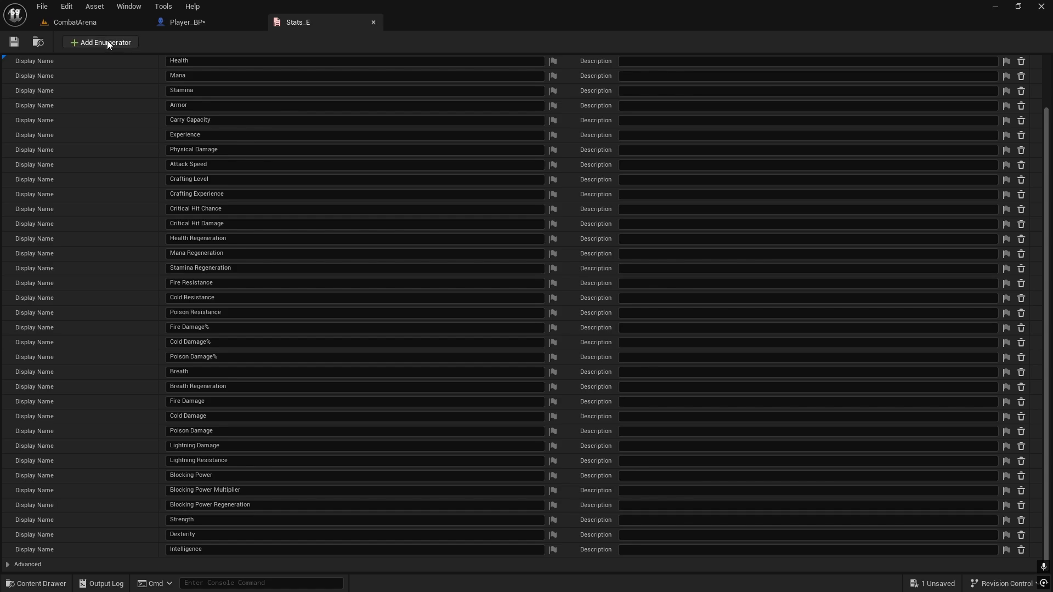
pyautogui.moveTo(232, 564); pyautogui.dragTo(99, 561)
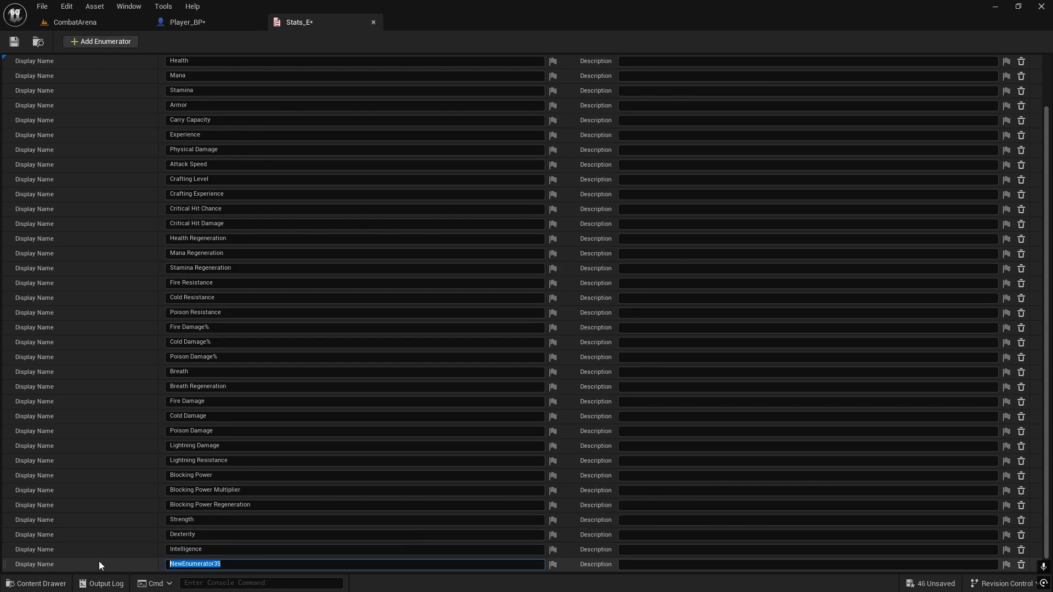
pyautogui.write('PlayerLevel')
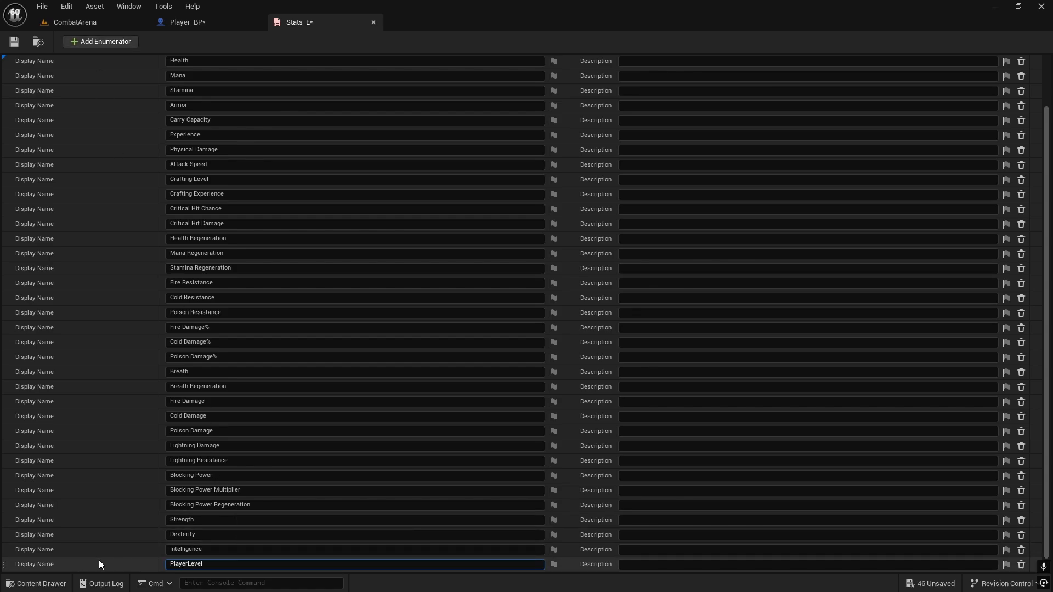
pyautogui.click(13, 42)
# Add a PlayerLevel element to the Stats map of StatsComponent_BPC in Player_BP
pyautogui.click(184, 21)
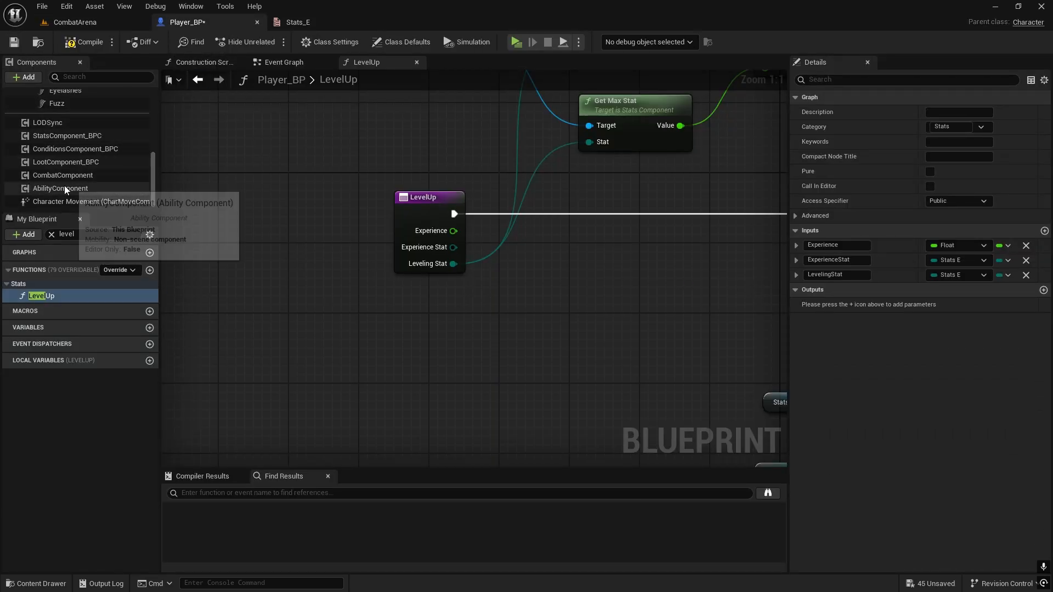
pyautogui.click(76, 139)
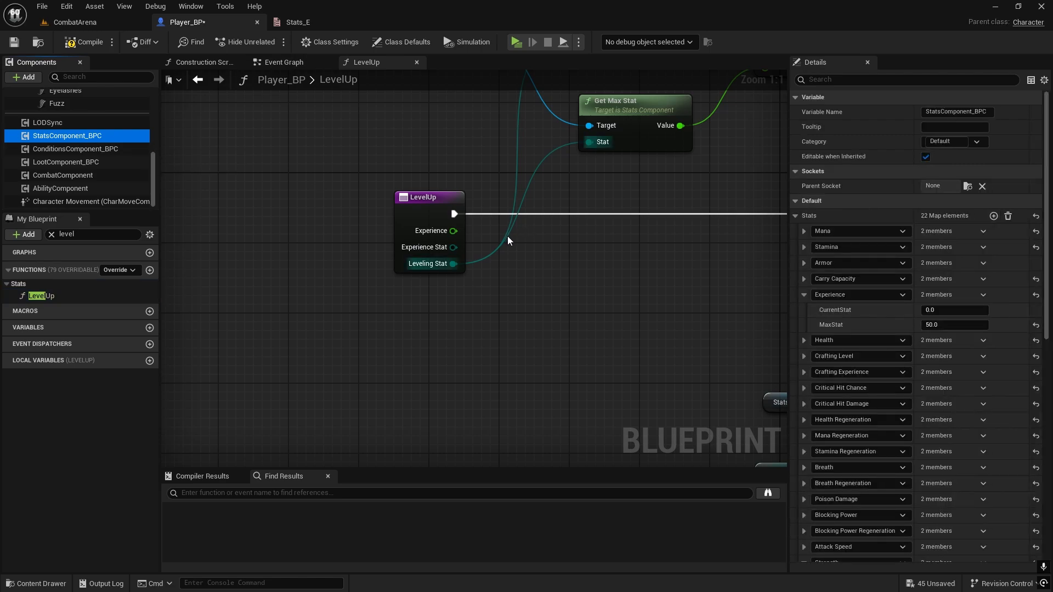
pyautogui.scroll(-4, 905, 384)
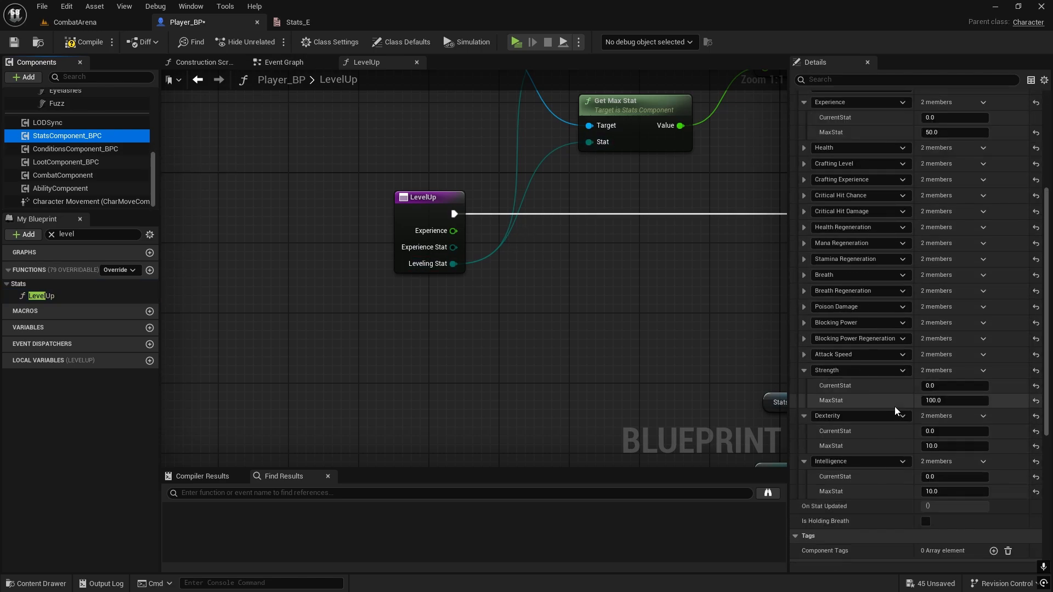
pyautogui.scroll(5, 894, 406)
pyautogui.click(993, 146)
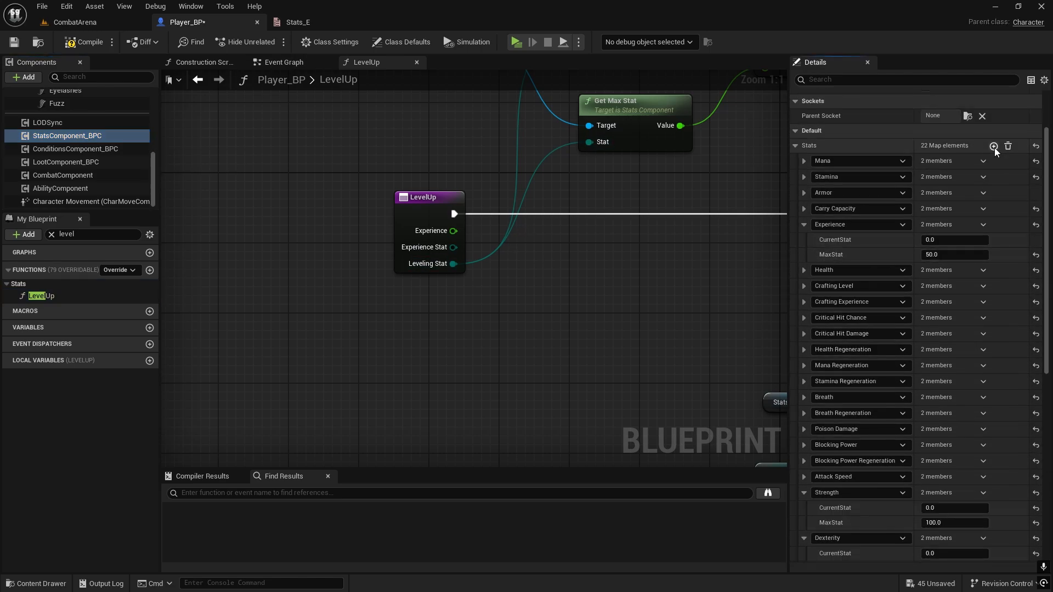
pyautogui.click(851, 439)
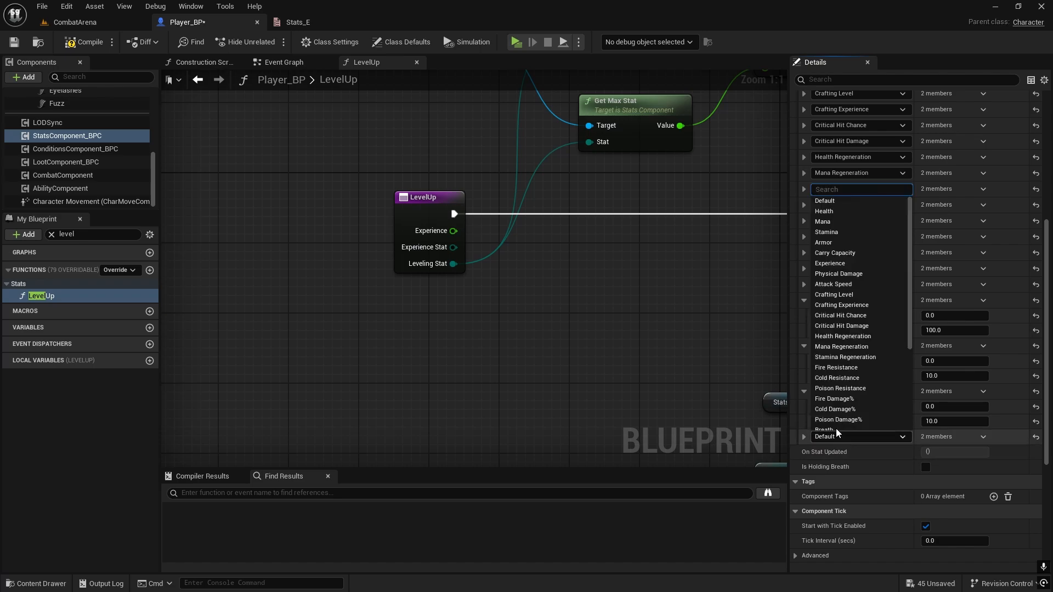
pyautogui.scroll(-2, 836, 428)
pyautogui.click(836, 428)
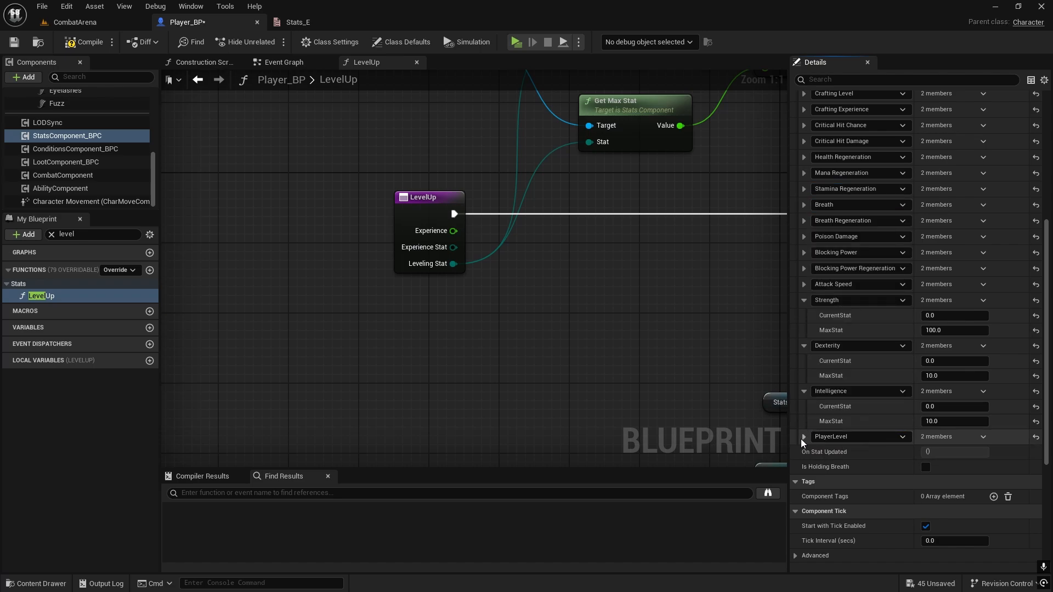
# Set the PlayerLevel stat's CurrentStat to 1 and its MaxStat to 50
pyautogui.click(804, 437)
pyautogui.click(943, 452)
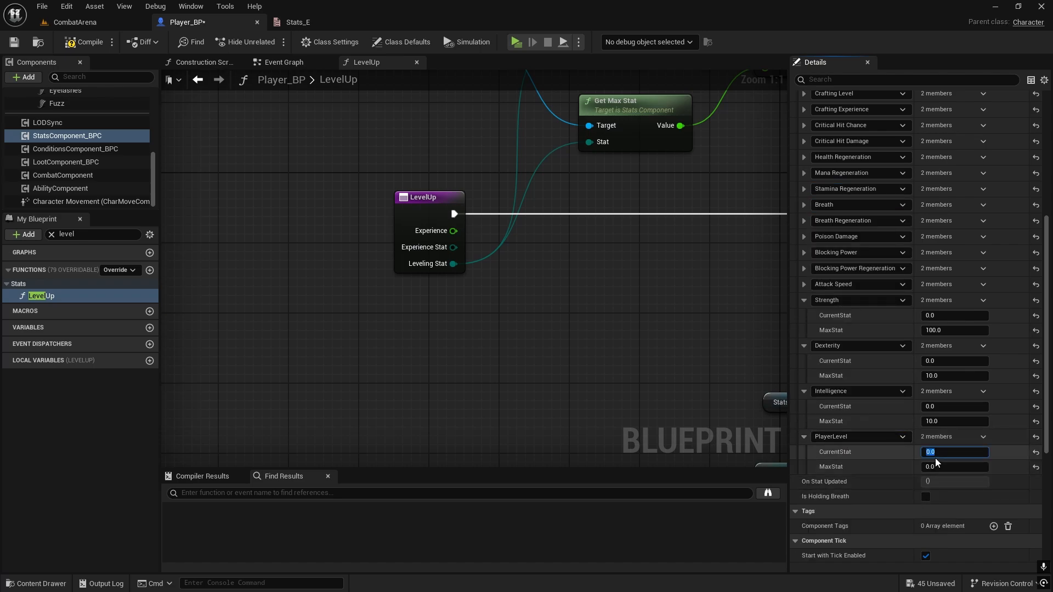
pyautogui.write('1')
pyautogui.click(938, 467)
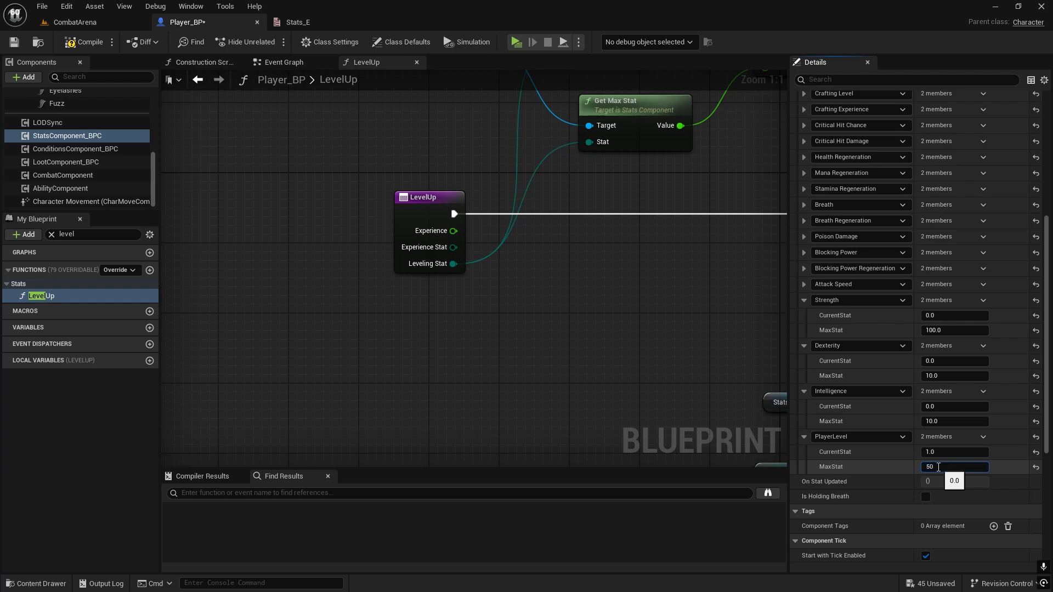
pyautogui.click(827, 482)
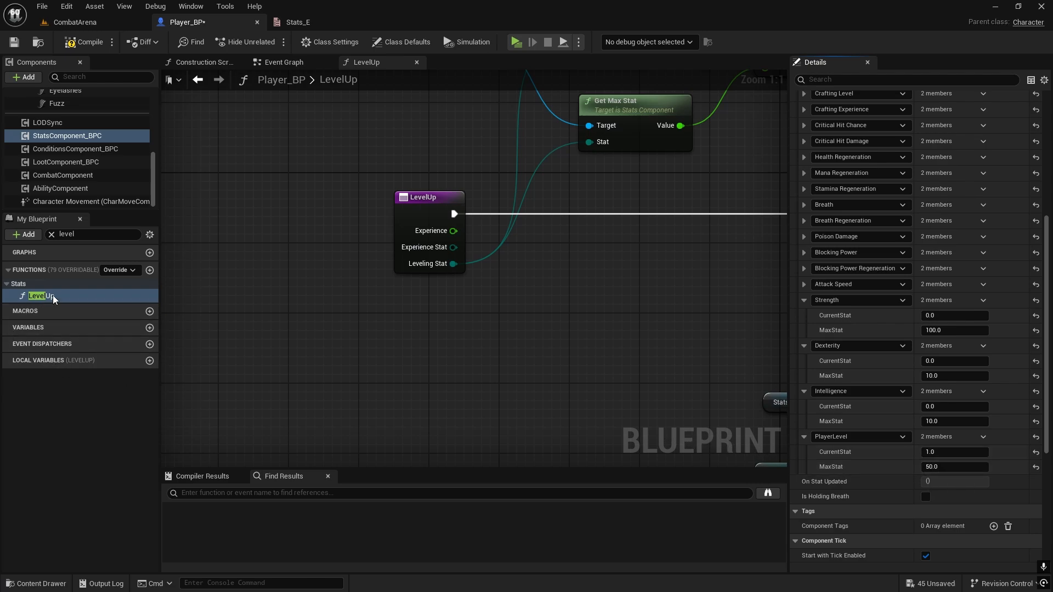
# Examine the LevelUp graph's current-versus-max stat comparison, its Branch, and the Set Current Stat node on the True path
pyautogui.moveTo(544, 328); pyautogui.dragTo(453, 313, button='right')
pyautogui.scroll(-2, 495, 306)
pyautogui.scroll(-2, 359, 262)
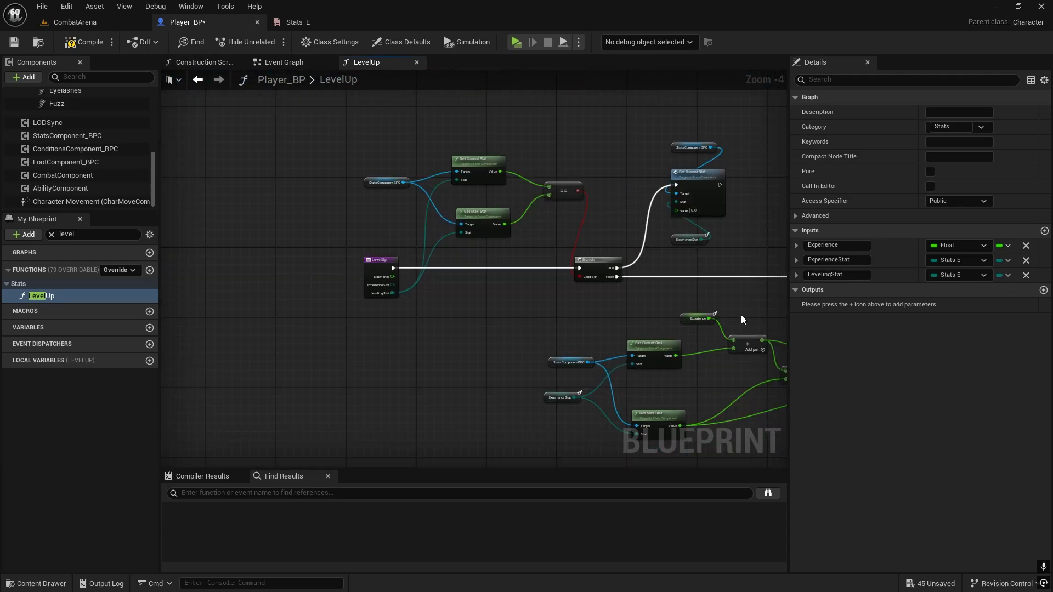
pyautogui.moveTo(742, 314); pyautogui.dragTo(678, 273, button='right')
pyautogui.scroll(4, 439, 209)
pyautogui.moveTo(576, 247); pyautogui.dragTo(563, 287, button='right')
pyautogui.moveTo(335, 165); pyautogui.dragTo(362, 173, button='right')
pyautogui.scroll(-1, 425, 193)
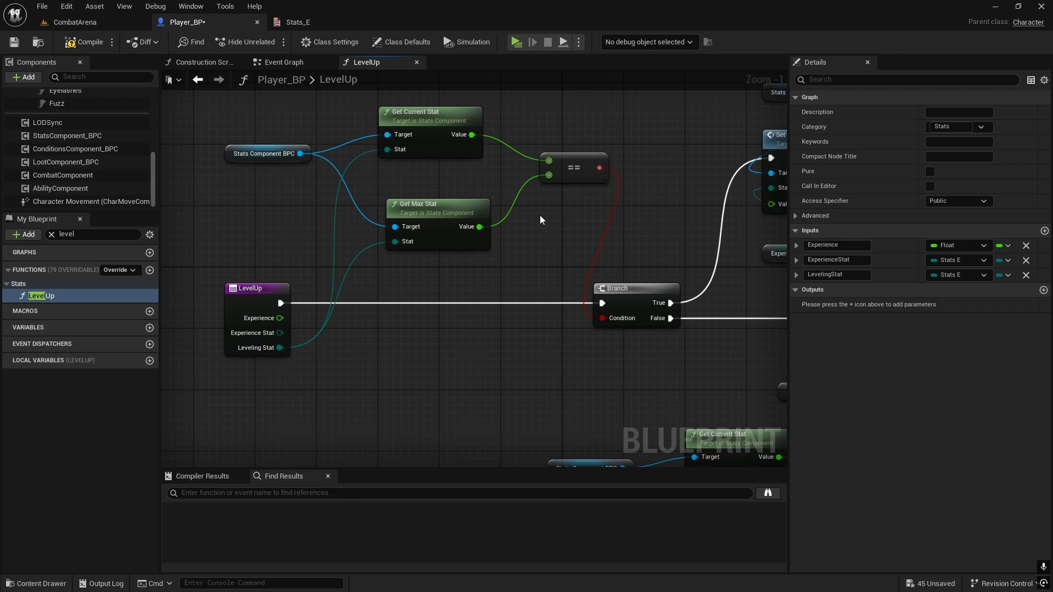
pyautogui.moveTo(540, 219); pyautogui.dragTo(424, 266, button='right')
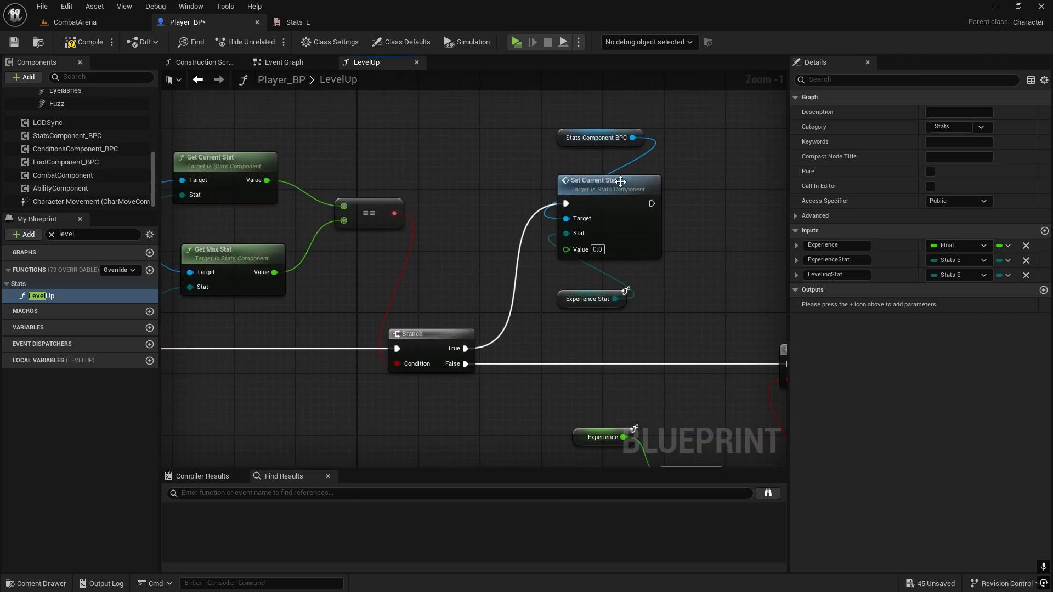
# Examine how the LevelUp graph adds Experience to the current stat, compares it with the max stat, and feeds the second Branch
pyautogui.moveTo(708, 373); pyautogui.dragTo(788, 294, button='right')
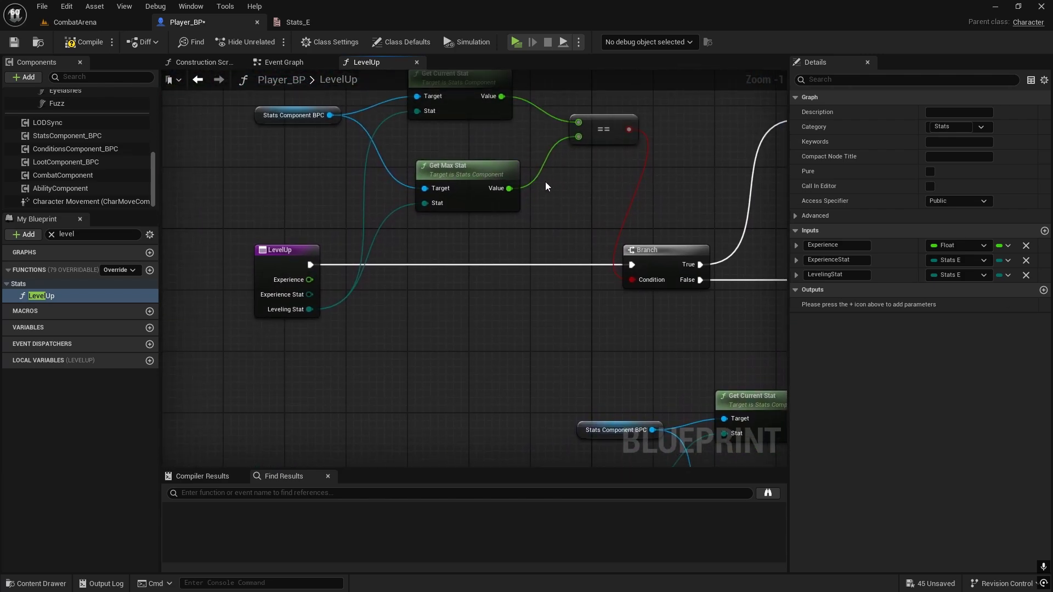
pyautogui.moveTo(588, 204); pyautogui.dragTo(182, 166, button='right')
pyautogui.moveTo(492, 266); pyautogui.dragTo(450, 156, button='right')
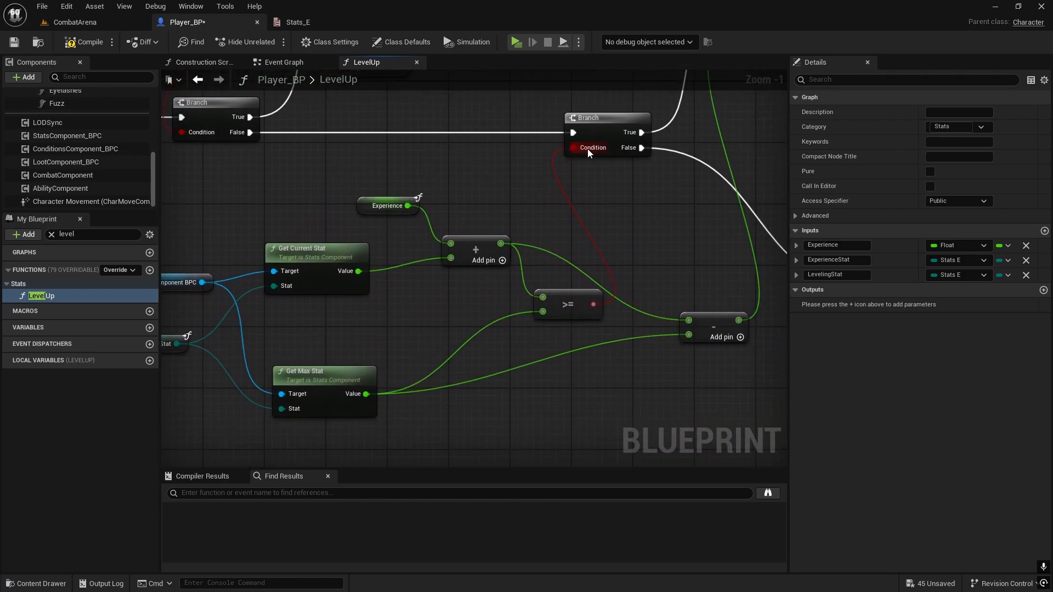
pyautogui.scroll(-3, 768, 211)
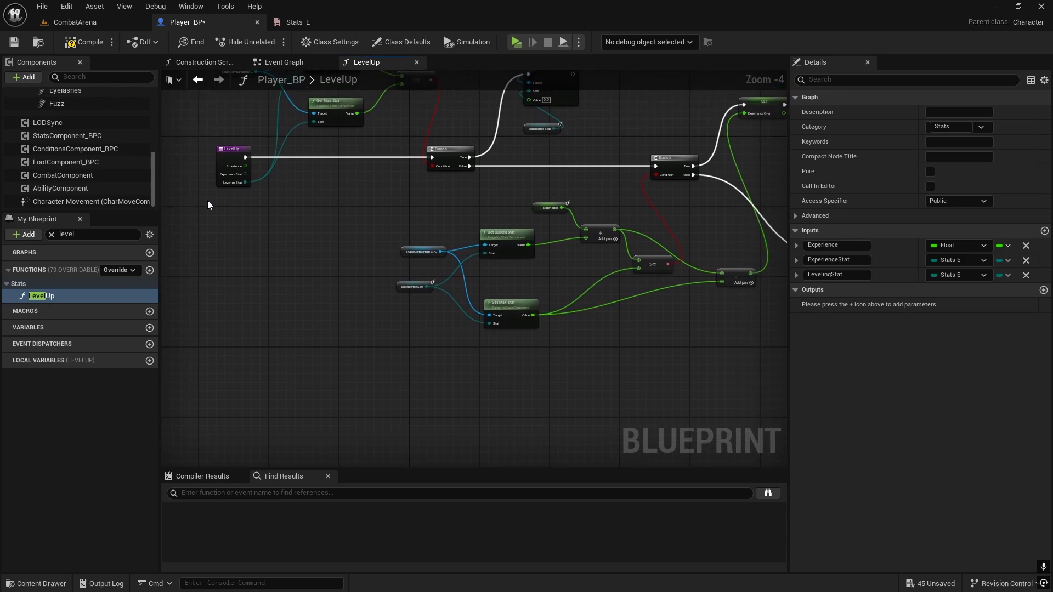
pyautogui.scroll(1, 580, 237)
pyautogui.moveTo(604, 271); pyautogui.dragTo(515, 263, button='right')
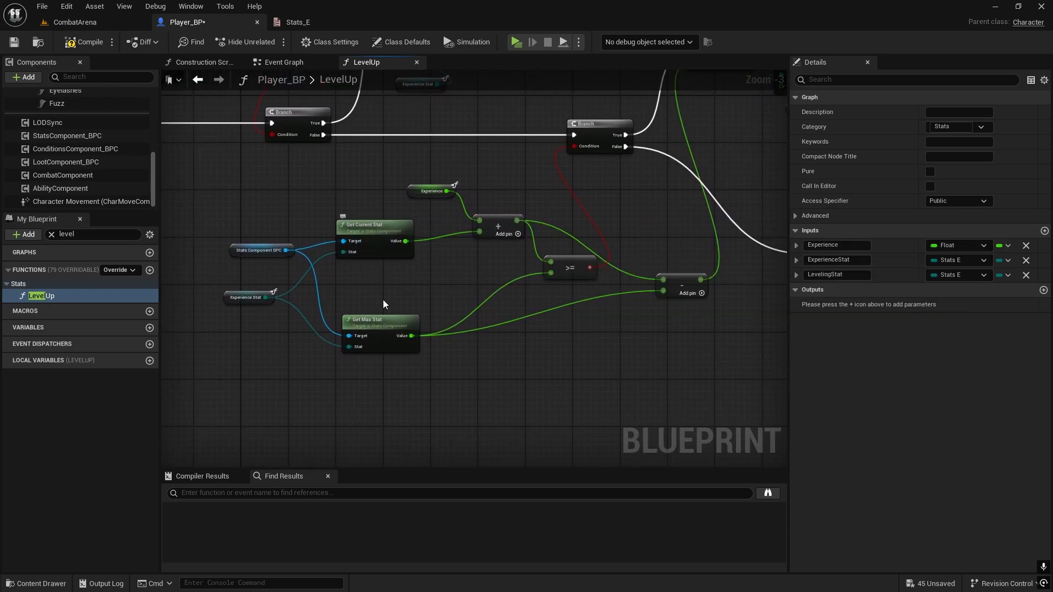
pyautogui.moveTo(367, 233); pyautogui.dragTo(440, 228, button='right')
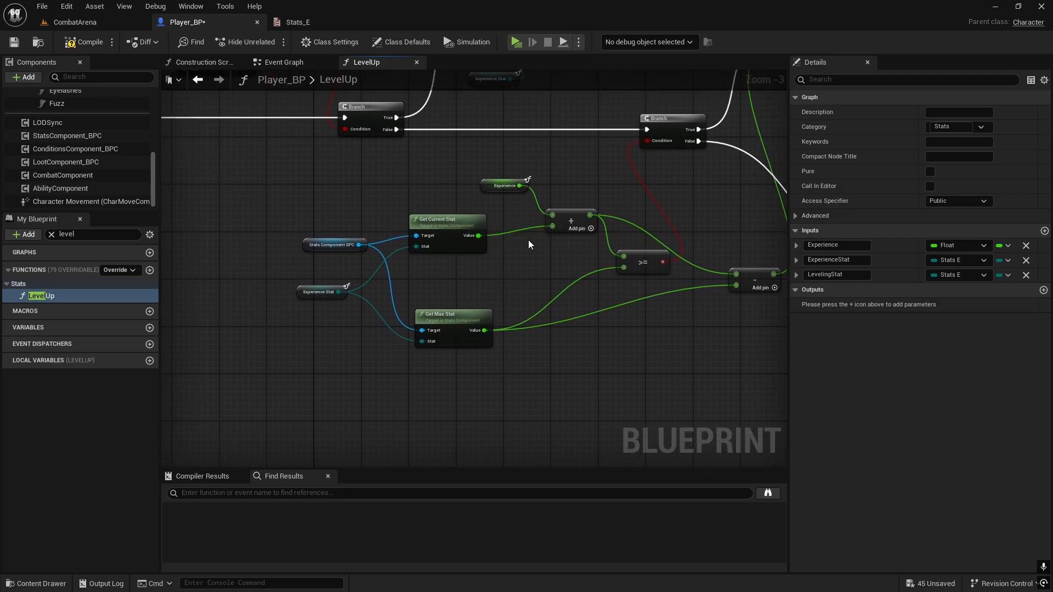
pyautogui.moveTo(529, 242); pyautogui.dragTo(347, 345, button='right')
pyautogui.moveTo(336, 306); pyautogui.dragTo(334, 236, button='right')
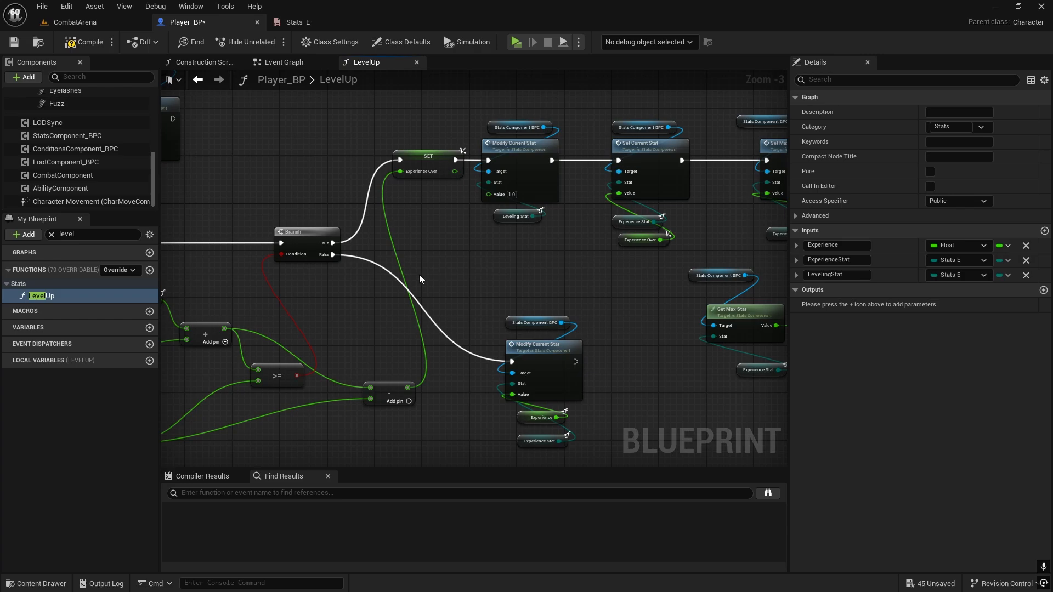
pyautogui.scroll(1, 384, 231)
pyautogui.scroll(1, 556, 283)
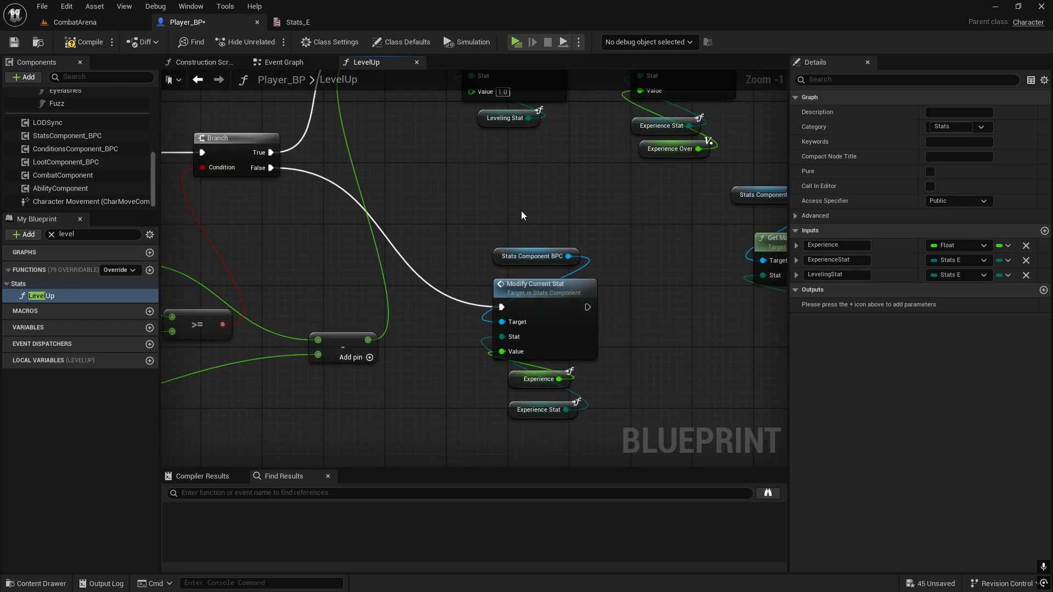
# Examine the second Branch's True path through Modify Current Stat, Set Current Stat and Set Max Stat, including the rounded 1.2 multiplier
pyautogui.moveTo(521, 215); pyautogui.dragTo(401, 173, button='right')
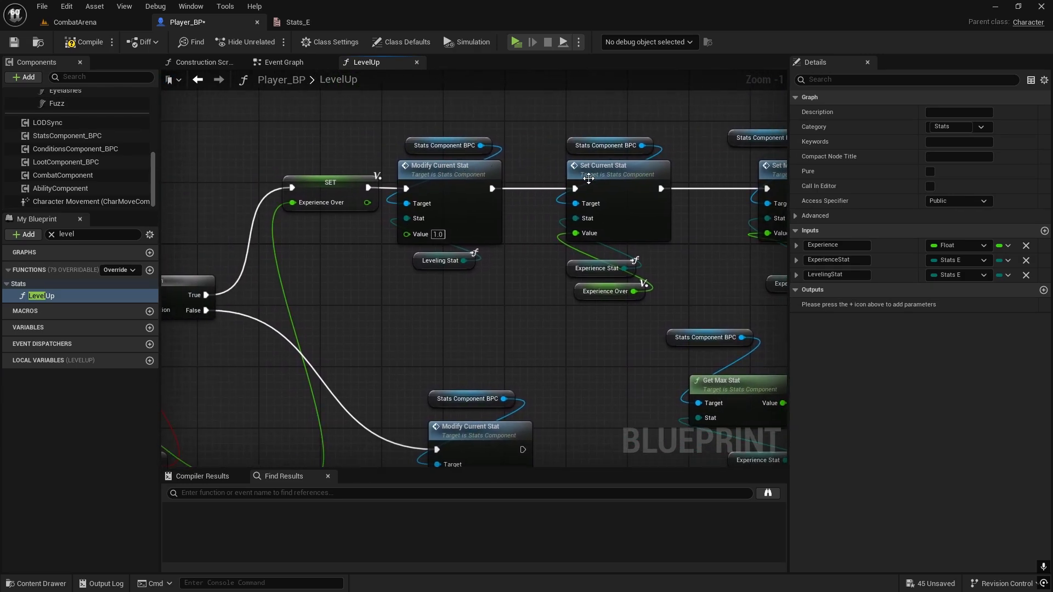
pyautogui.moveTo(608, 181); pyautogui.dragTo(280, 172, button='right')
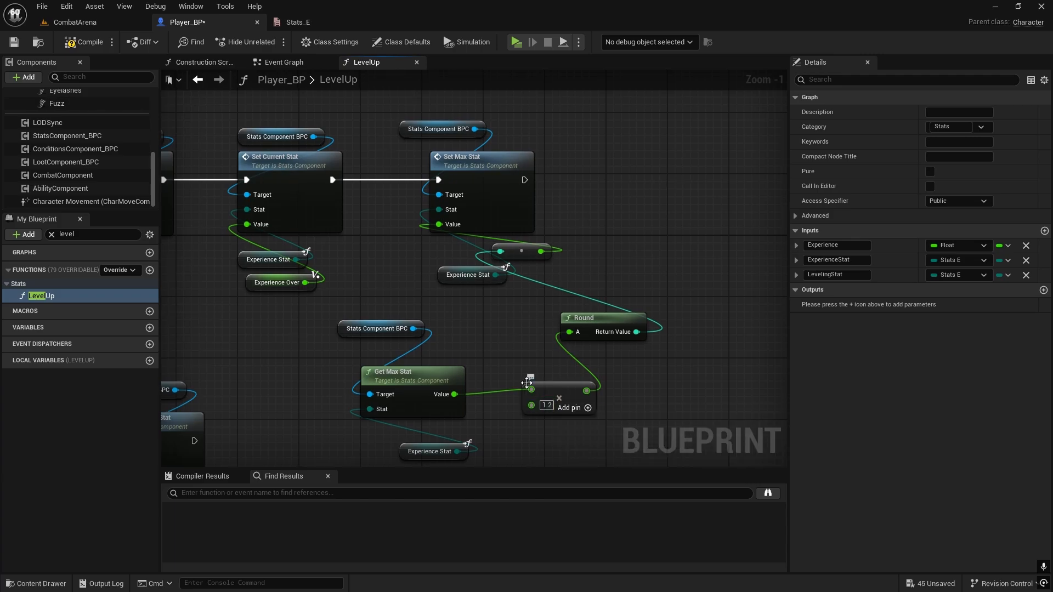
pyautogui.scroll(-1, 540, 381)
pyautogui.moveTo(530, 361); pyautogui.dragTo(523, 345, button='right')
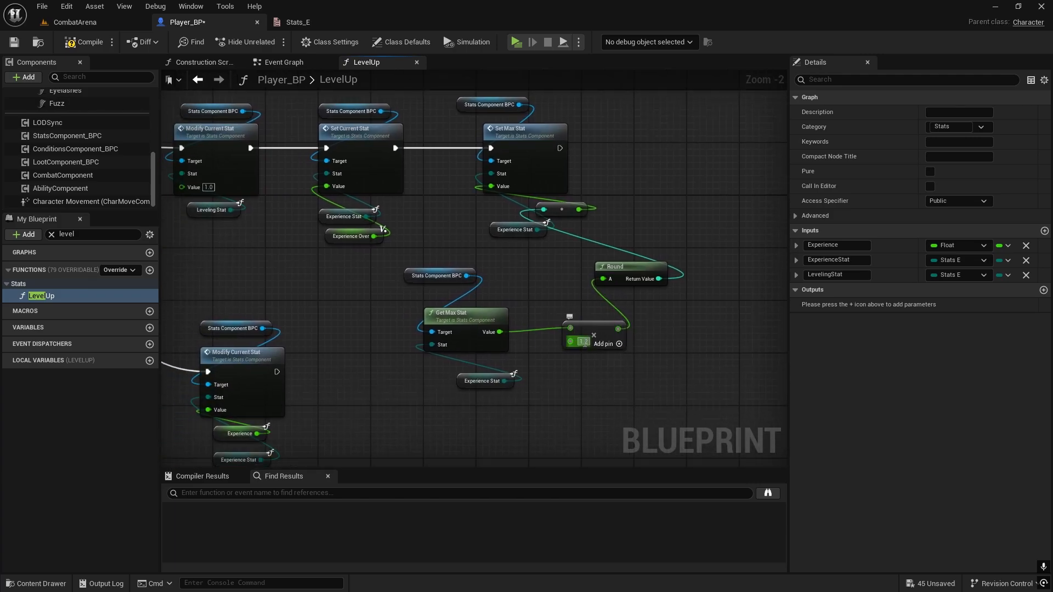
pyautogui.scroll(2, 584, 344)
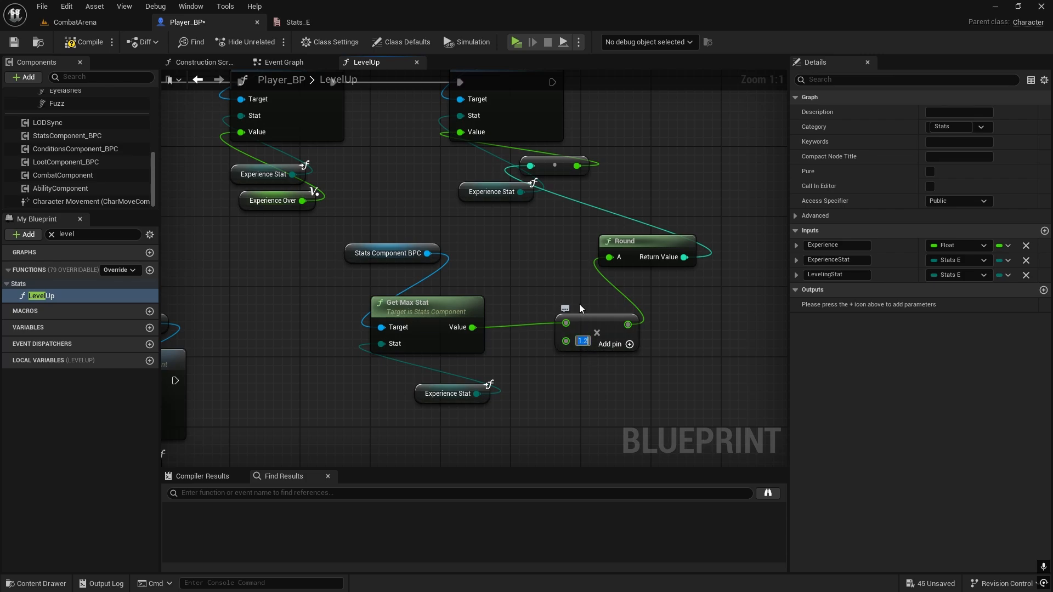
pyautogui.scroll(-2, 554, 278)
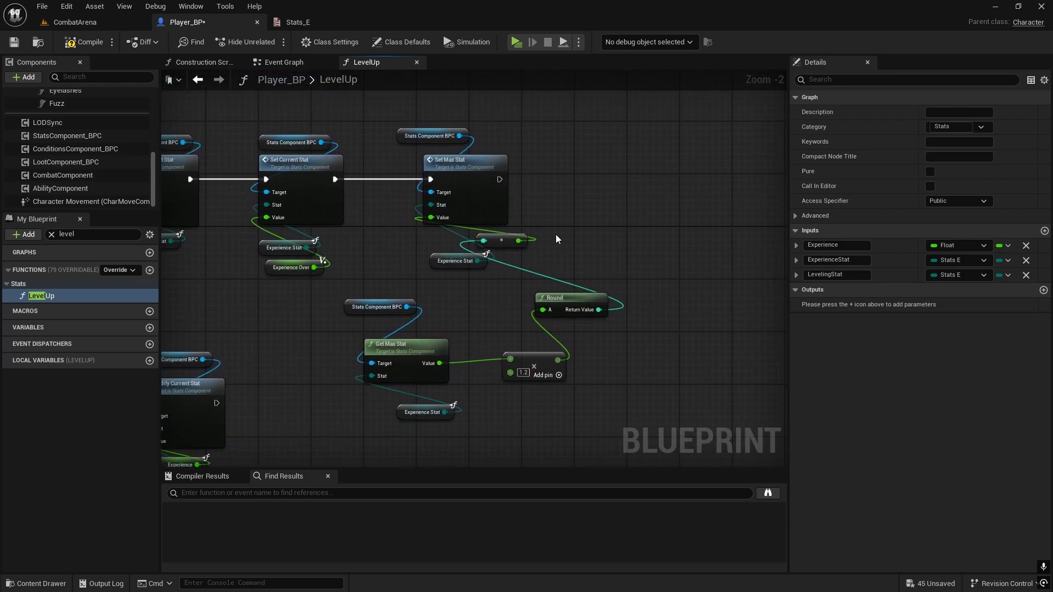
pyautogui.scroll(2, 484, 246)
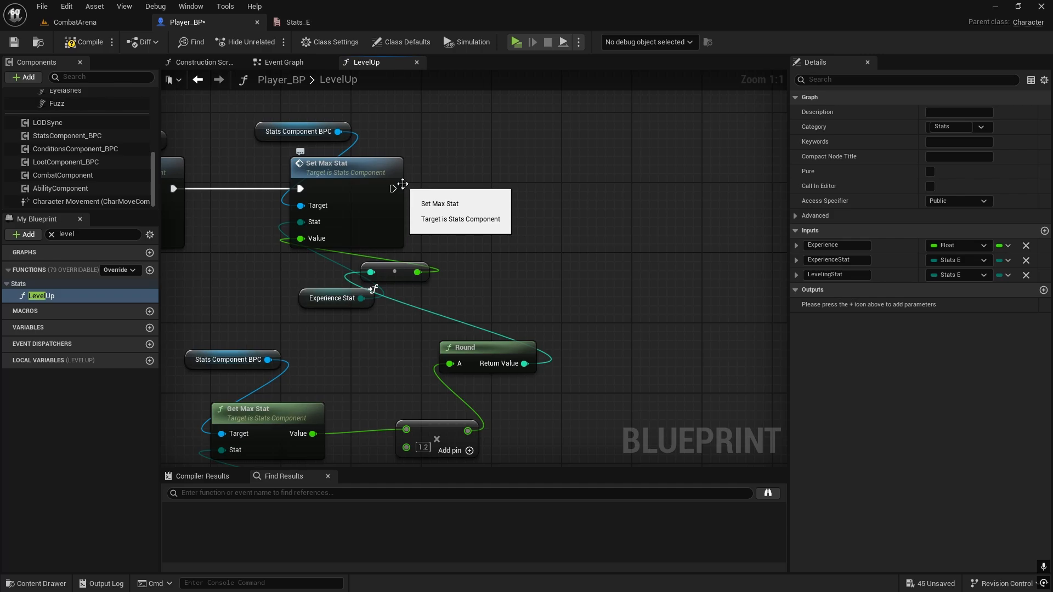
pyautogui.moveTo(403, 184); pyautogui.dragTo(433, 185, button='right')
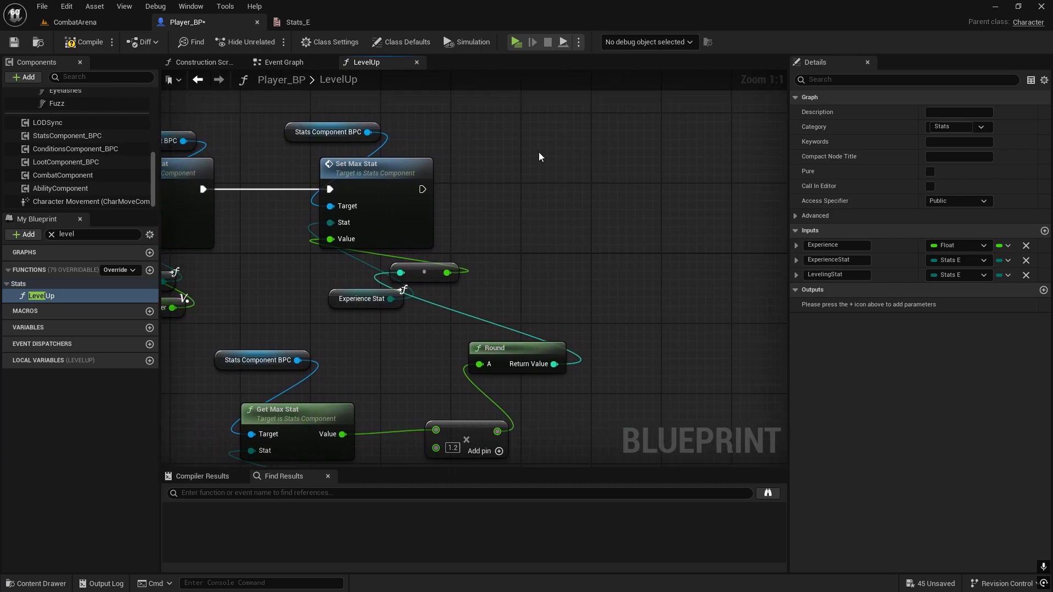
pyautogui.moveTo(506, 142)
pyautogui.mouseDown(button='right')
pyautogui.moveTo(597, 156)
pyautogui.moveTo(502, 145)
pyautogui.mouseUp(button='right')
pyautogui.scroll(-1, 503, 144)
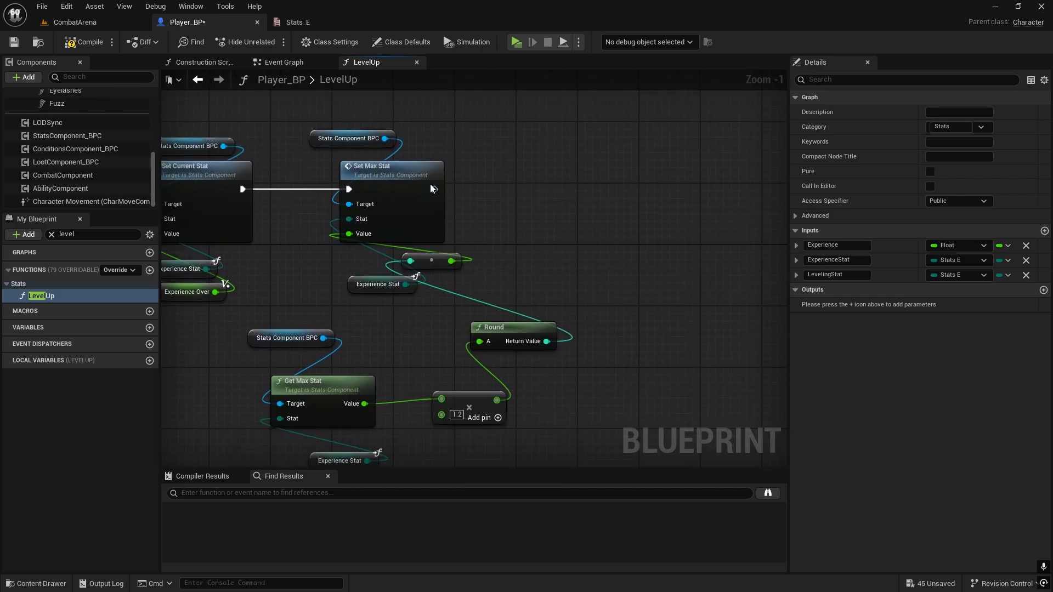
# Copy the Leveling Stat getter below the first Modify Current Stat node and paste it above the Set Max Stat node
pyautogui.moveTo(326, 356); pyautogui.dragTo(570, 287, button='right')
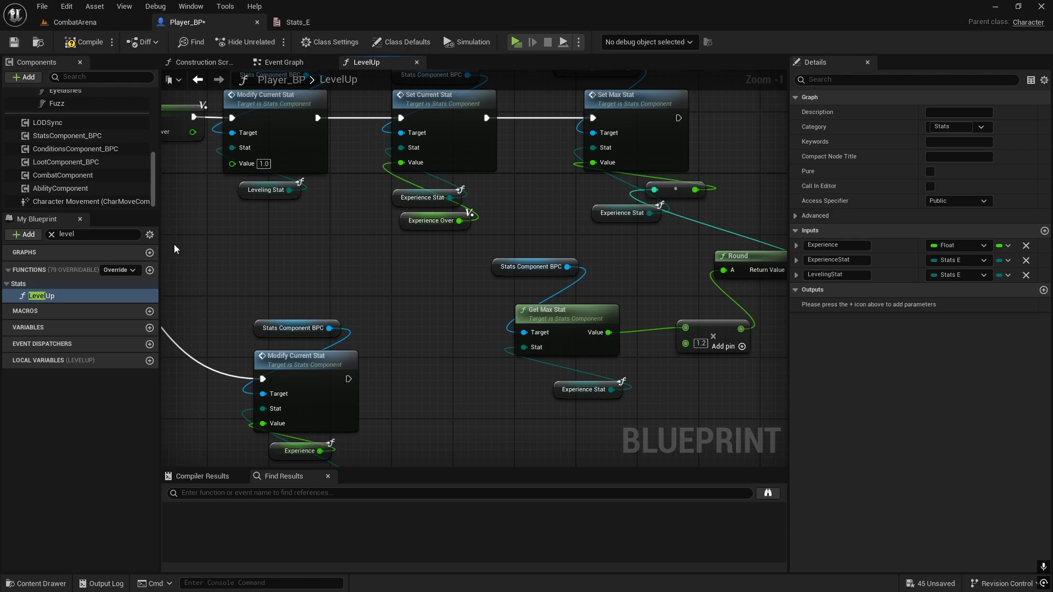
pyautogui.click(257, 197)
pyautogui.scroll(-2, 260, 211)
pyautogui.moveTo(261, 214); pyautogui.dragTo(784, 224, button='right')
pyautogui.moveTo(335, 244); pyautogui.dragTo(582, 215, button='right')
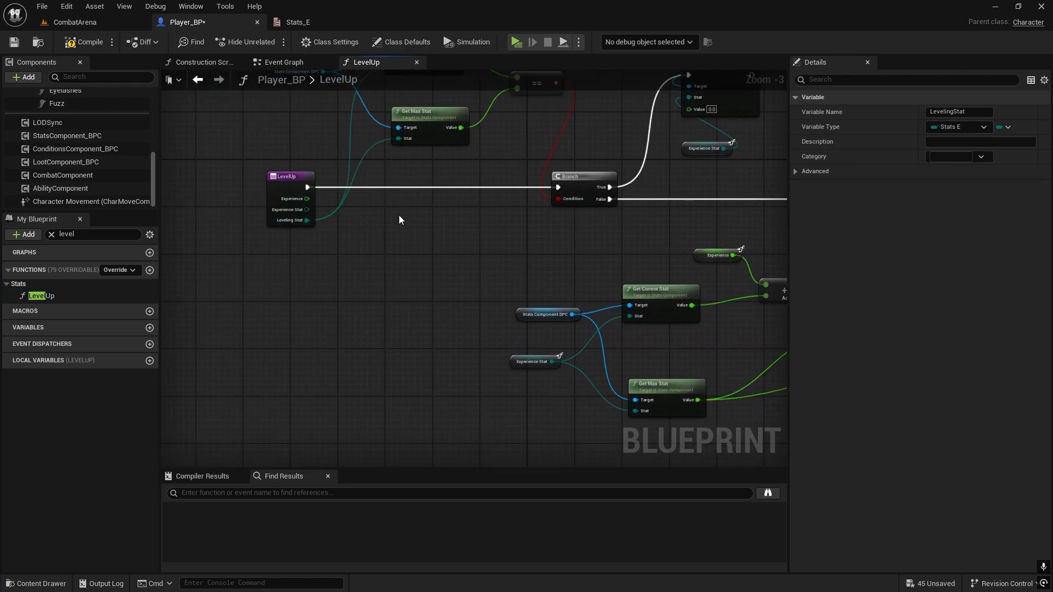
pyautogui.moveTo(399, 214); pyautogui.dragTo(164, 301, button='right')
pyautogui.moveTo(435, 246); pyautogui.dragTo(323, 370, button='right')
pyautogui.click(426, 207)
pyautogui.hotkey('ctrl', 'v')
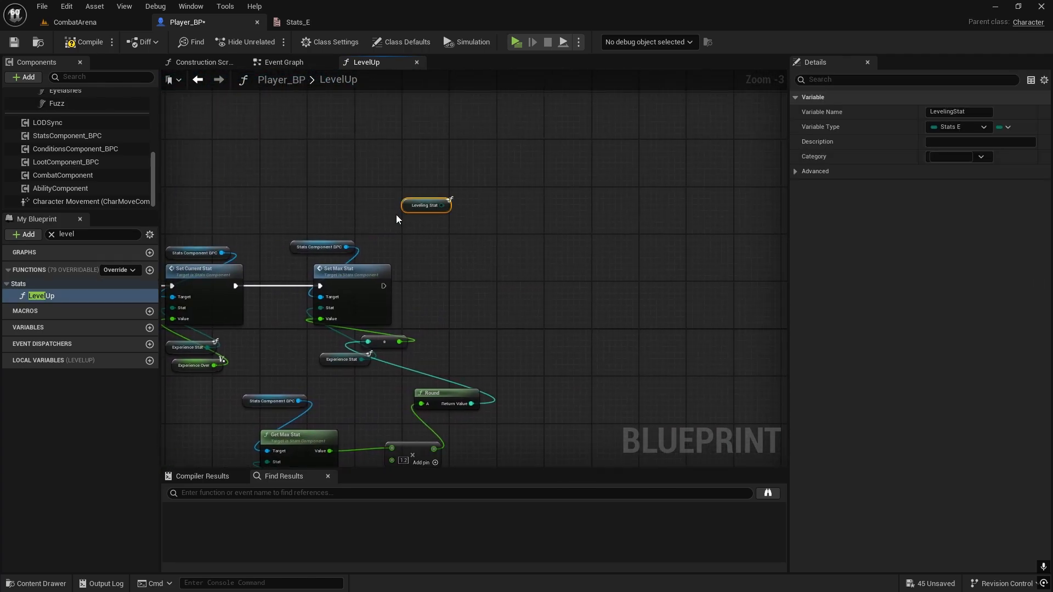
# Add an Equal (Enum) node comparing the pasted Leveling Stat with PlayerLevel, and place it just beneath the getter
pyautogui.scroll(3, 397, 218)
pyautogui.moveTo(462, 190); pyautogui.dragTo(503, 250)
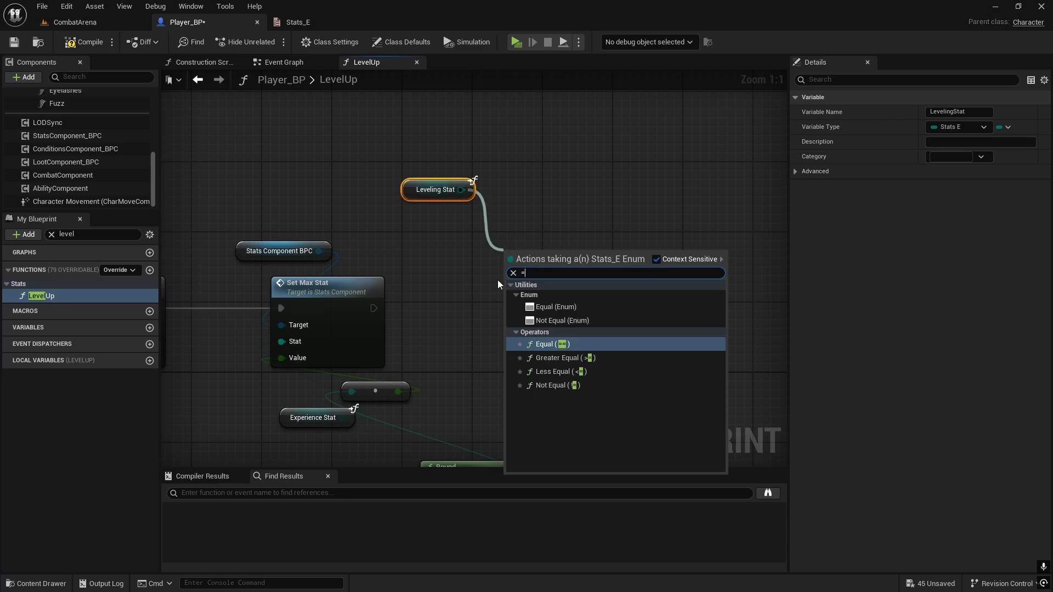
pyautogui.write('==')
pyautogui.click(549, 308)
pyautogui.click(543, 280)
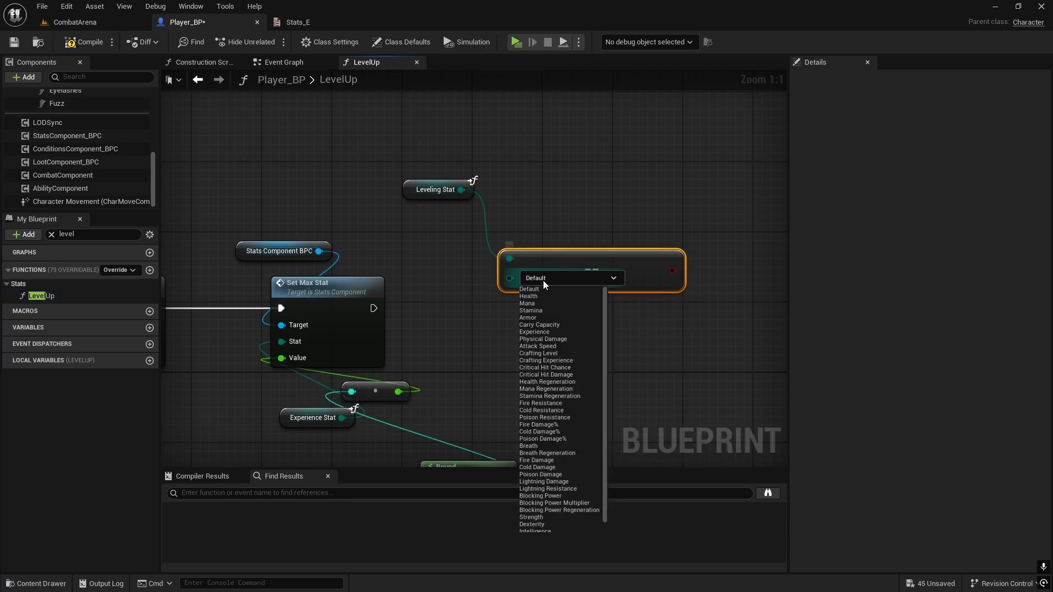
pyautogui.scroll(-1, 543, 329)
pyautogui.click(535, 528)
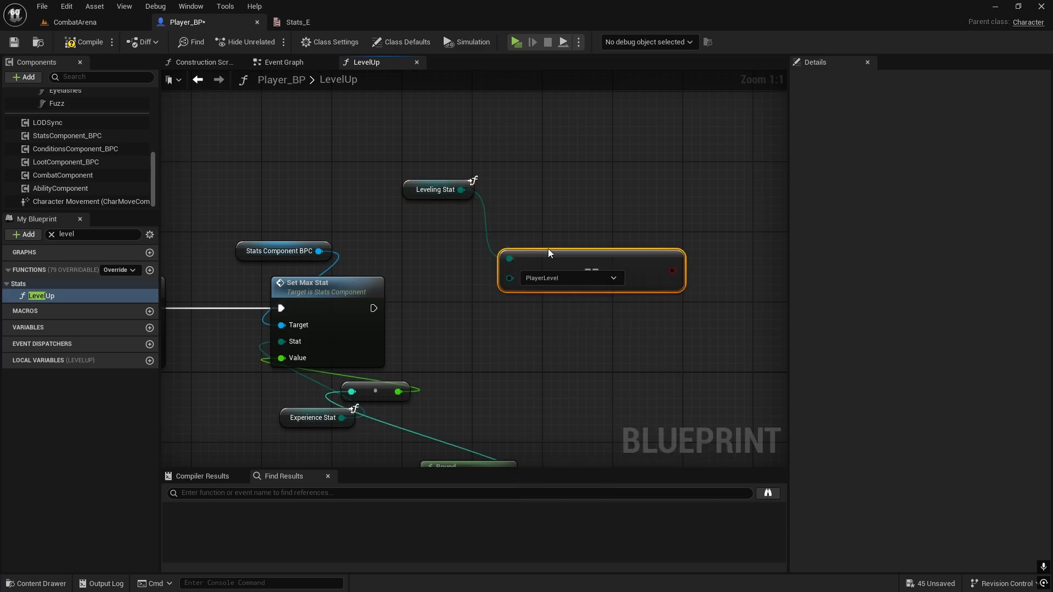
pyautogui.moveTo(548, 249); pyautogui.dragTo(494, 221)
pyautogui.moveTo(598, 243); pyautogui.dragTo(543, 194, button='right')
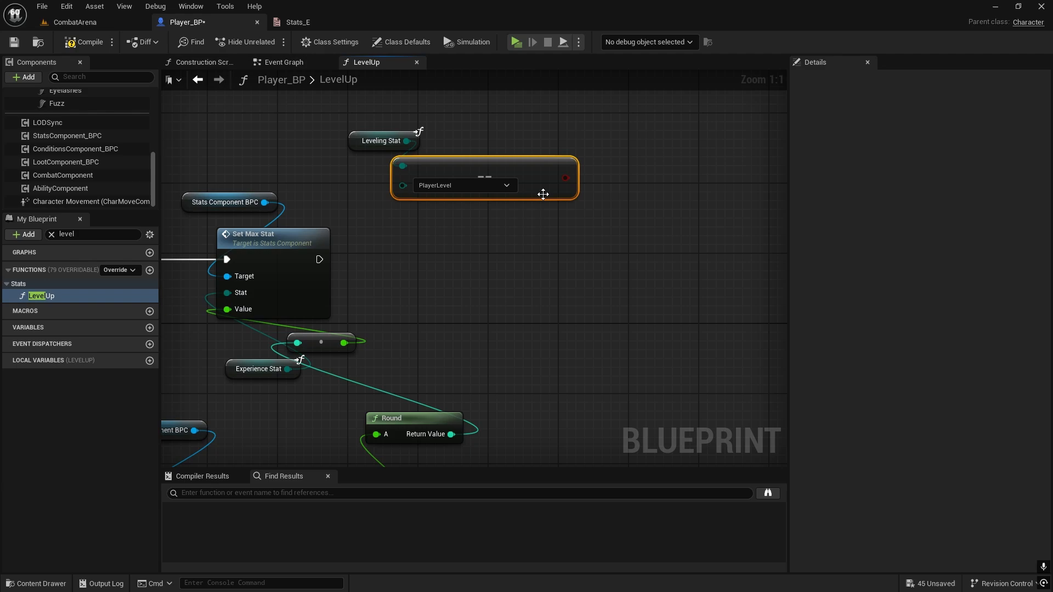
# Add a Branch after Set Max Stat and connect the PlayerLevel comparison to its Condition
pyautogui.click(532, 249)
pyautogui.moveTo(319, 260); pyautogui.dragTo(613, 251)
pyautogui.moveTo(564, 178); pyautogui.dragTo(578, 276)
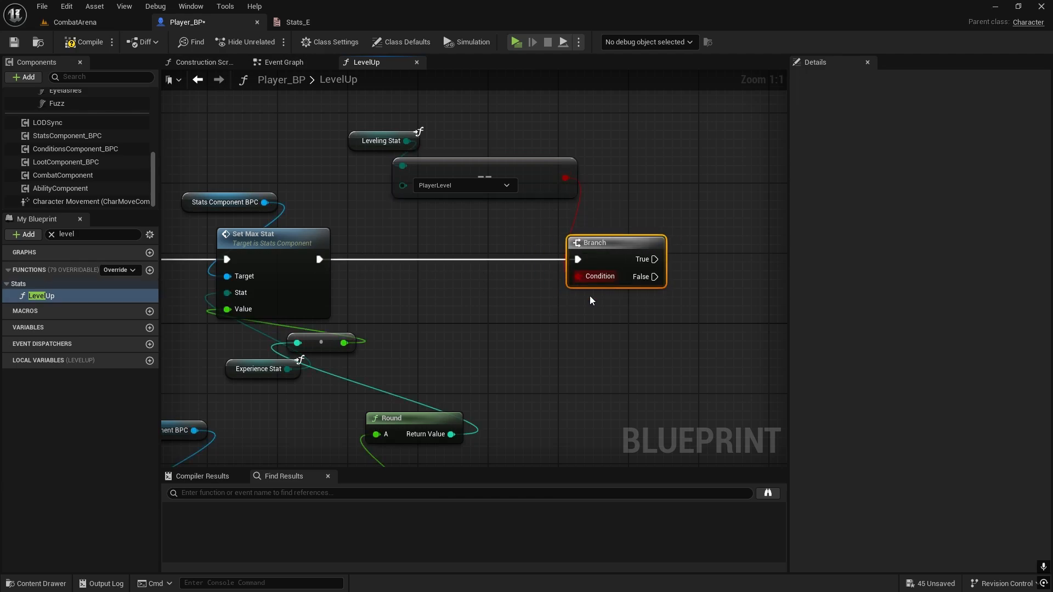
# Add a Print String node on the new Branch's True path with the In String text "Levelled up"
pyautogui.moveTo(590, 301); pyautogui.dragTo(428, 270, button='right')
pyautogui.moveTo(492, 229); pyautogui.dragTo(604, 216)
pyautogui.write('print')
pyautogui.click(592, 282)
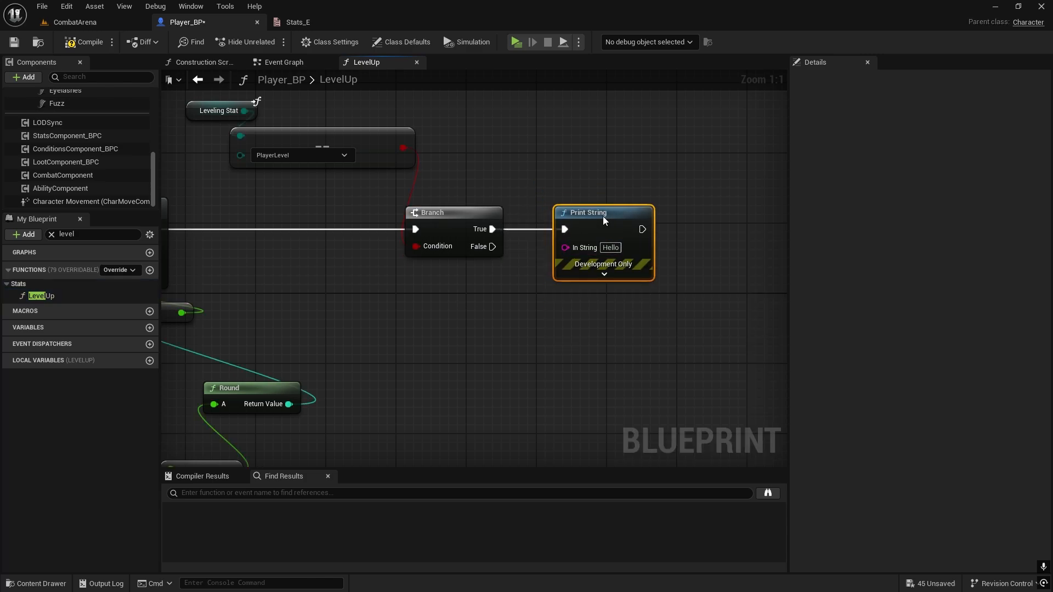
pyautogui.click(610, 248)
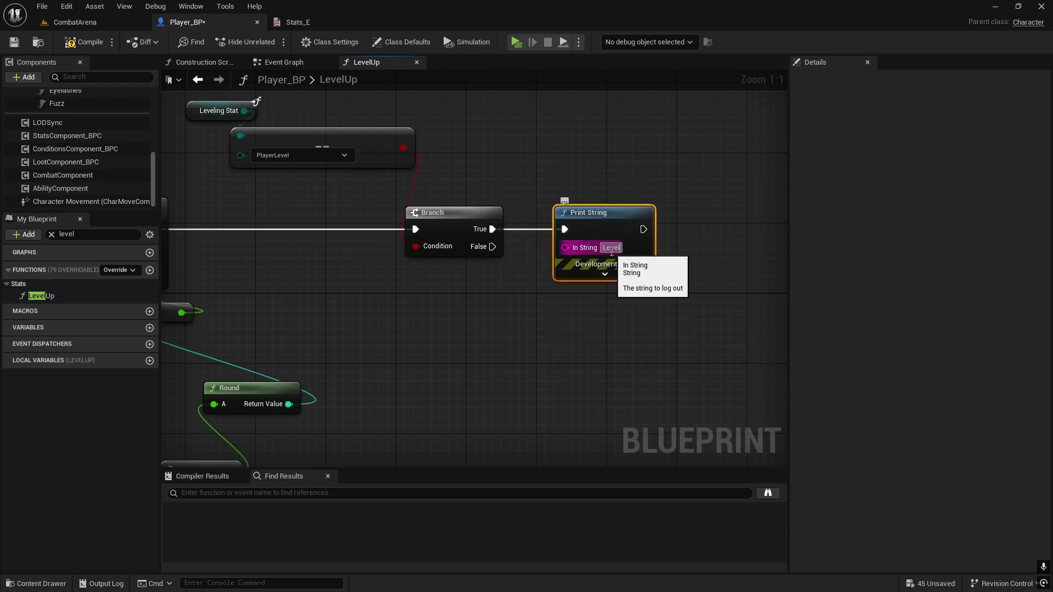
pyautogui.click(341, 360)
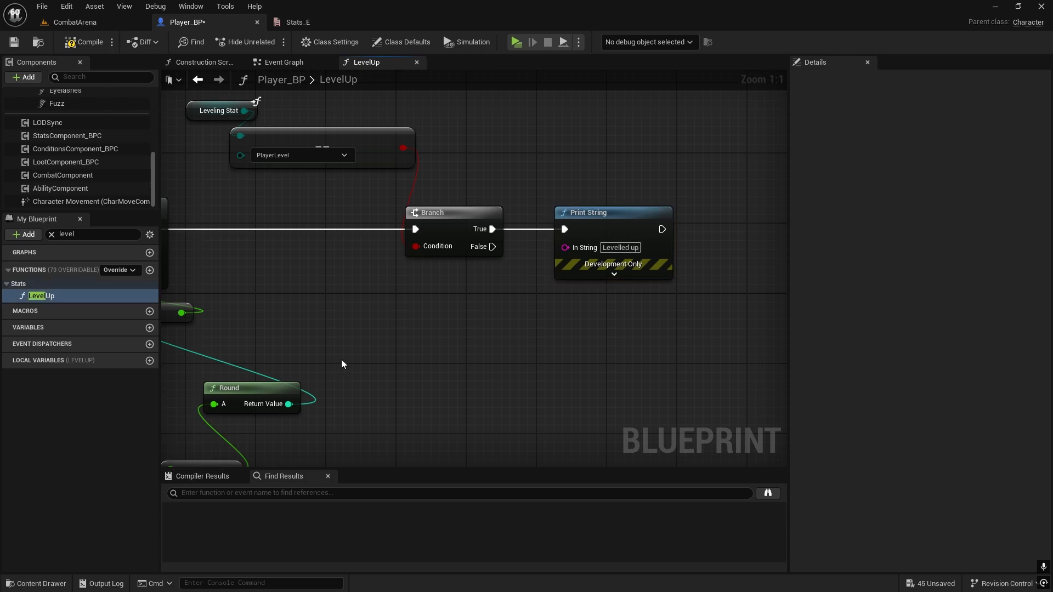
# Examine the new PlayerLevel check and Print String at the end of the LevelUp graph, together with the max stat calculation
pyautogui.moveTo(575, 344); pyautogui.dragTo(473, 377, button='right')
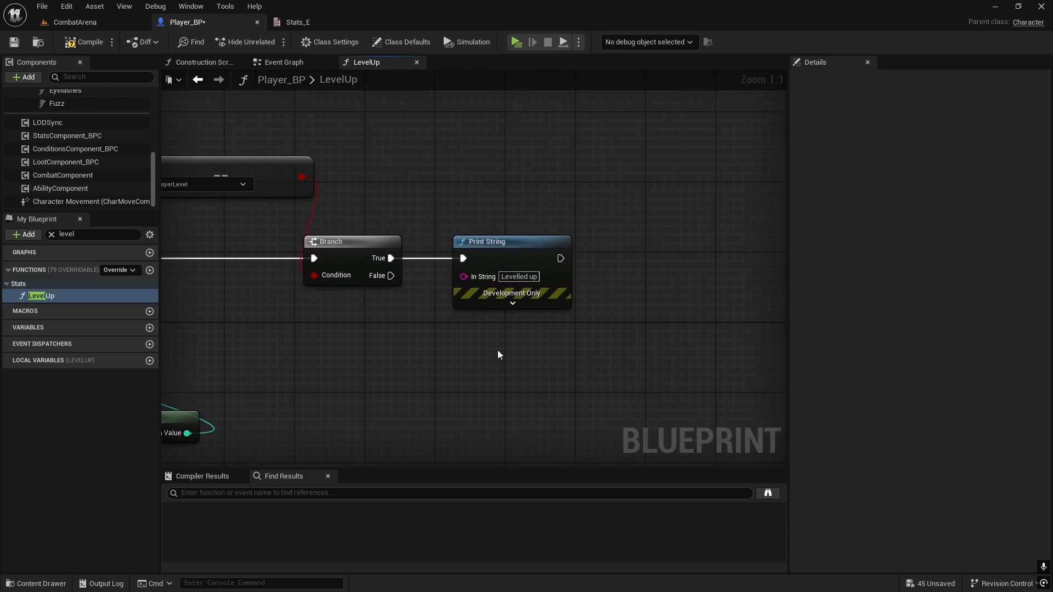
pyautogui.moveTo(584, 311); pyautogui.dragTo(524, 300, button='right')
pyautogui.scroll(-2, 534, 301)
pyautogui.scroll(2, 521, 283)
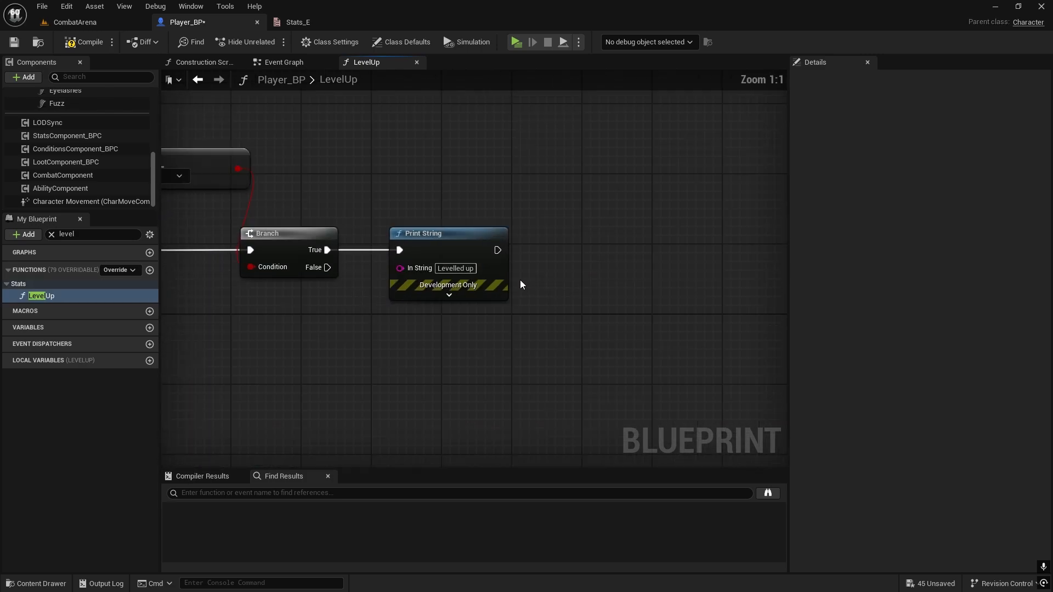
pyautogui.moveTo(441, 206); pyautogui.dragTo(494, 242, button='right')
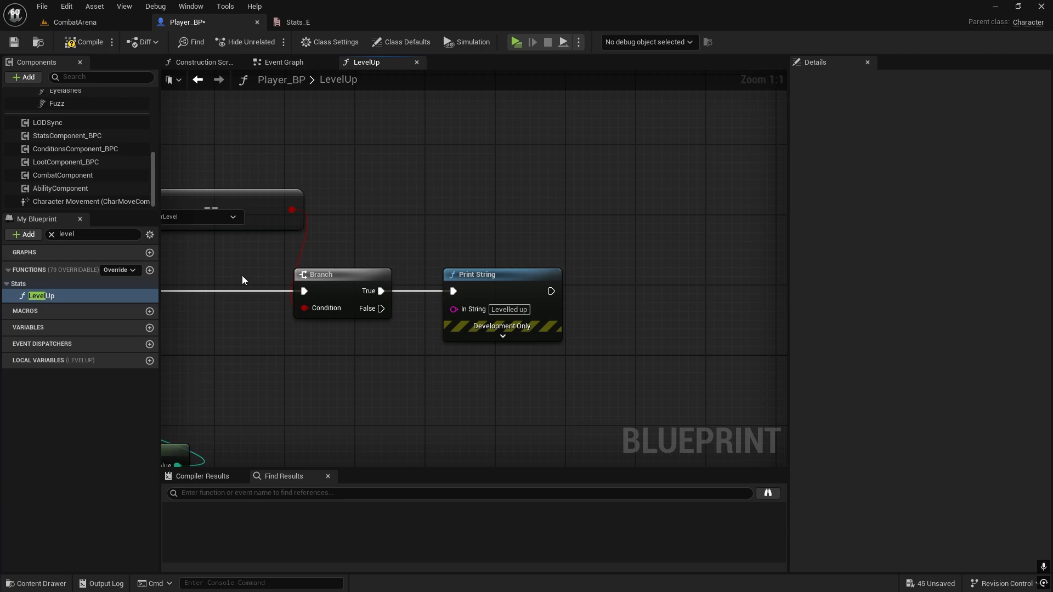
pyautogui.scroll(-3, 348, 324)
pyautogui.moveTo(348, 324); pyautogui.dragTo(600, 256, button='right')
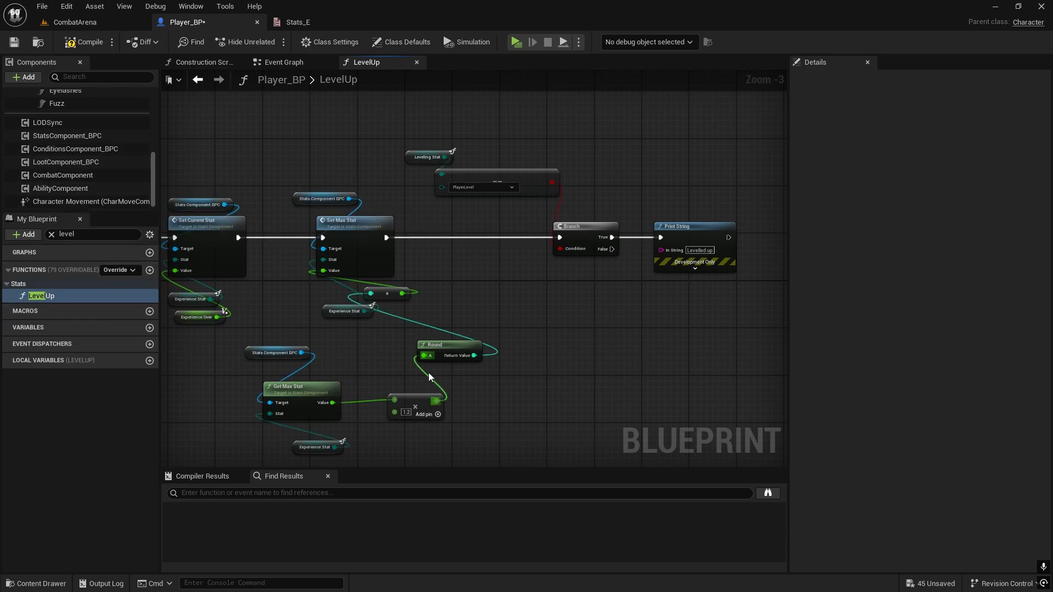
# Browse Player_BP's full function list and the LevelUp graph, and filter the blueprint members by "level"
pyautogui.click(51, 235)
pyautogui.scroll(-5, 59, 354)
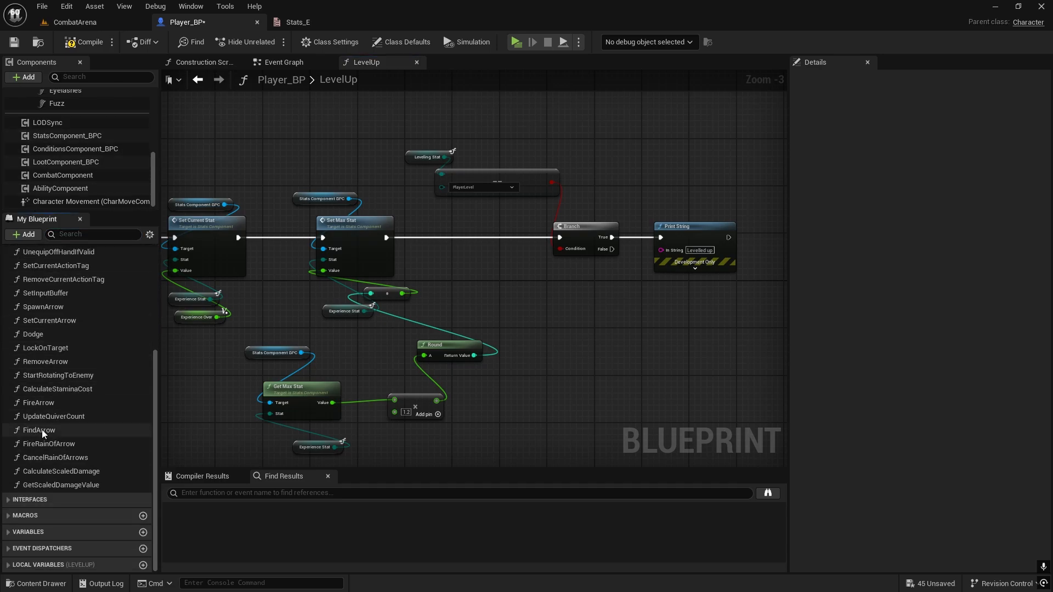
pyautogui.scroll(3, 48, 370)
pyautogui.moveTo(196, 331); pyautogui.dragTo(546, 305, button='right')
pyautogui.moveTo(397, 303); pyautogui.dragTo(911, 238, button='right')
pyautogui.moveTo(224, 188); pyautogui.dragTo(374, 314, button='right')
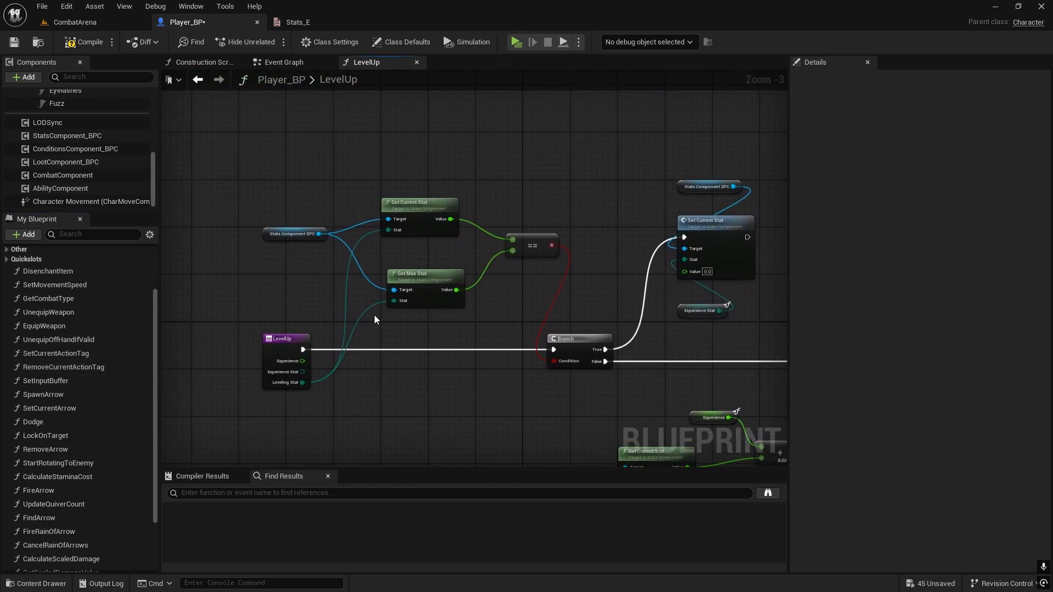
pyautogui.moveTo(551, 208); pyautogui.dragTo(0, 172, button='right')
pyautogui.scroll(2, 94, 282)
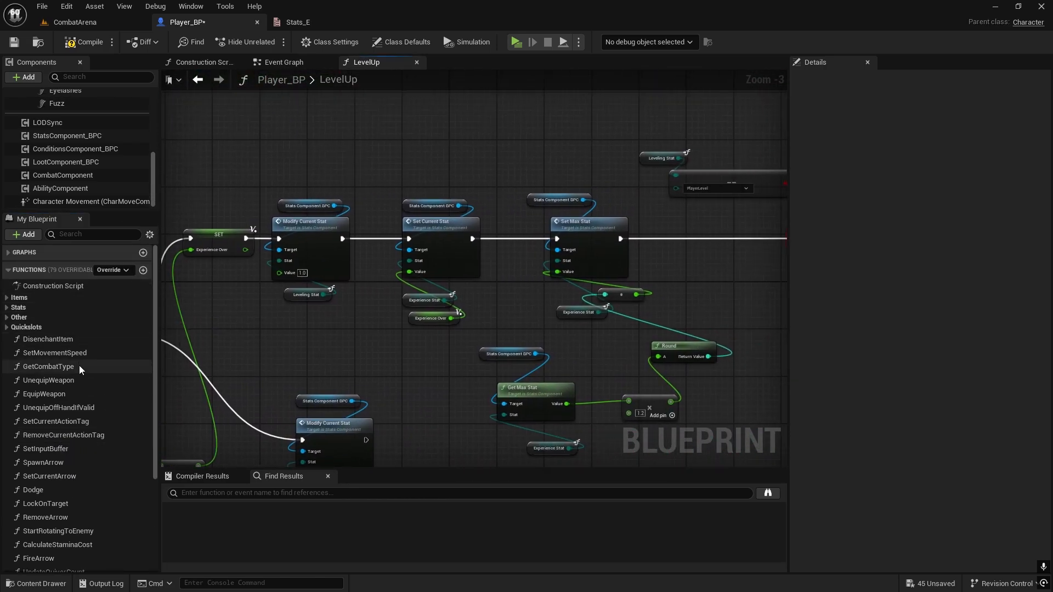
pyautogui.scroll(-4, 79, 365)
pyautogui.scroll(4, 72, 334)
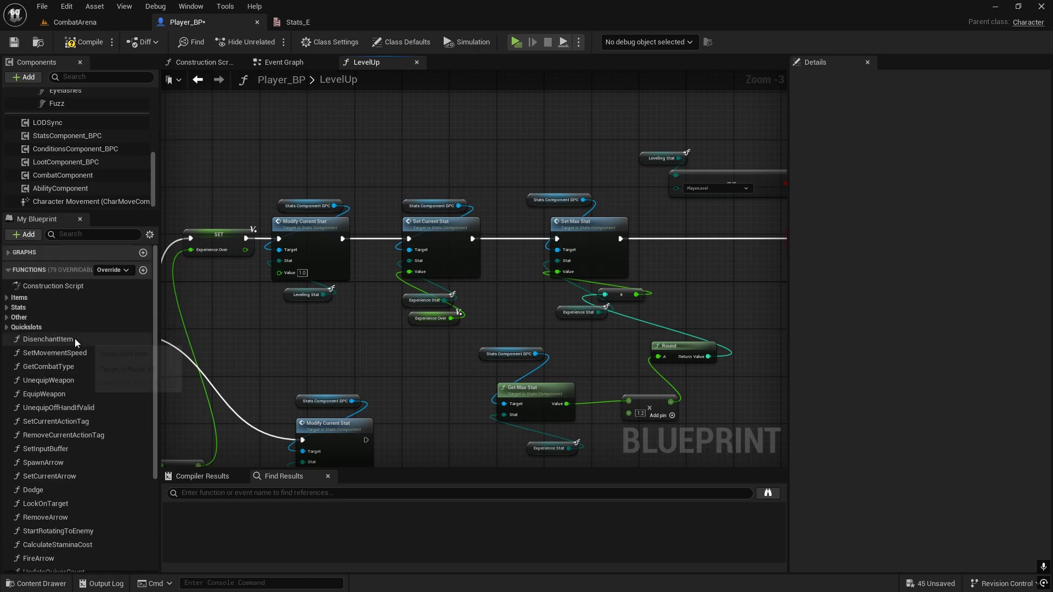
pyautogui.write('level')
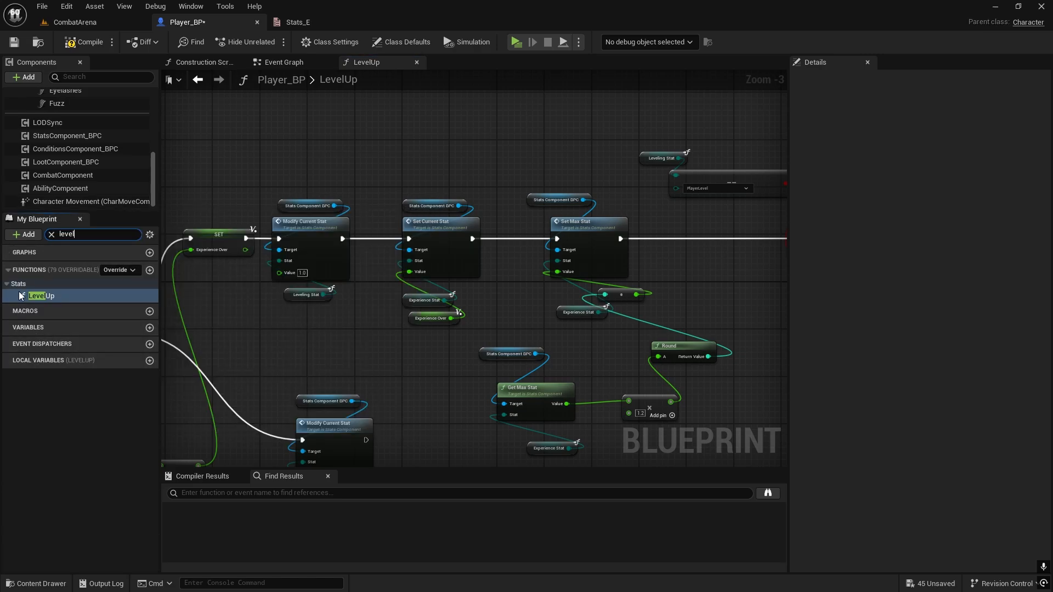
# Copy the LevelUp function from Player_BP and paste it into StatsComponent, keeping the name LevelUp
pyautogui.click(22, 296)
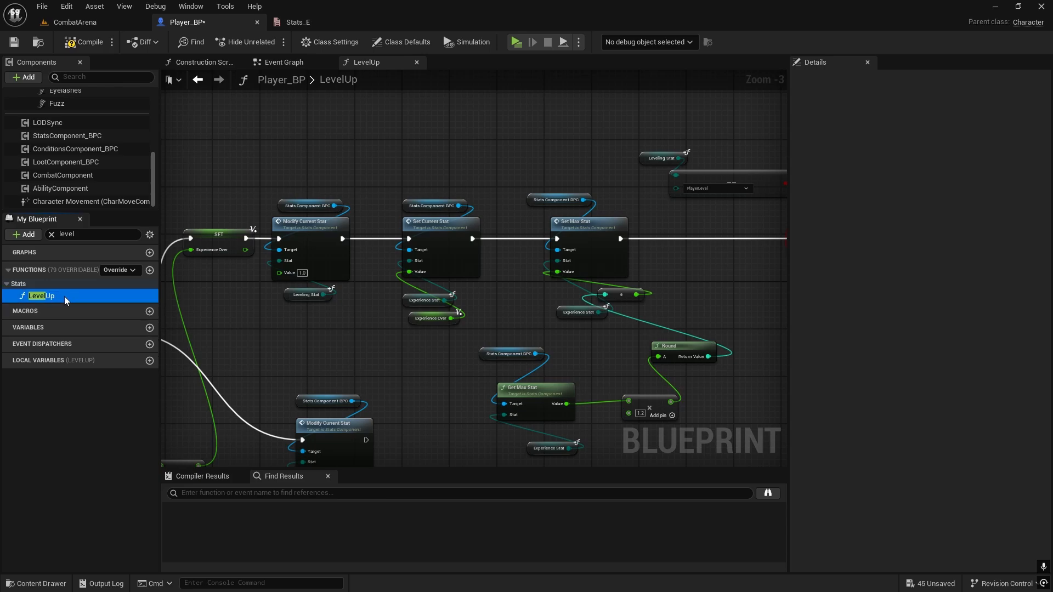
pyautogui.click(15, 294)
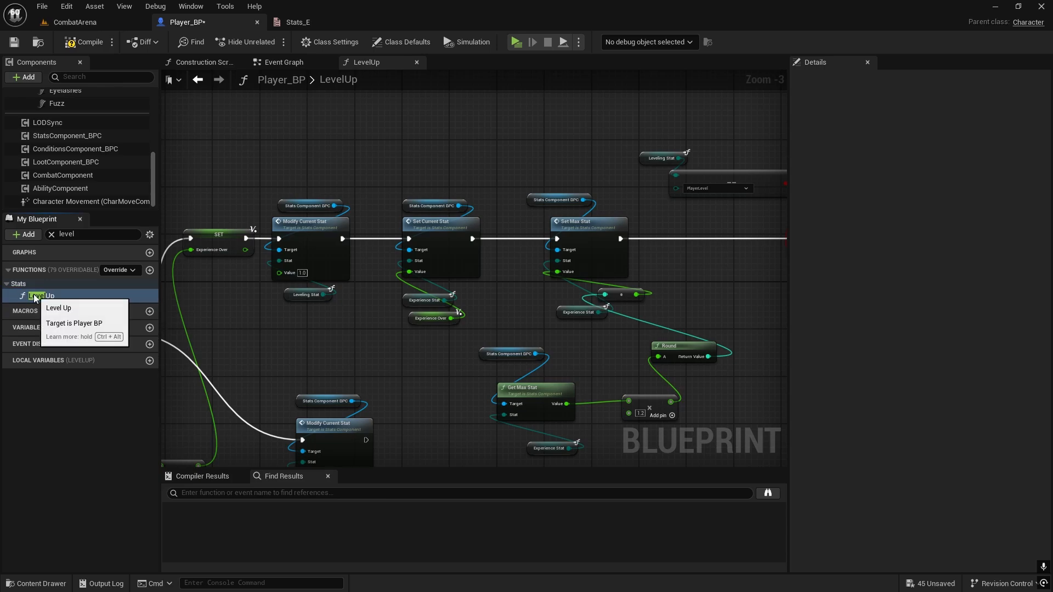
pyautogui.click(33, 299)
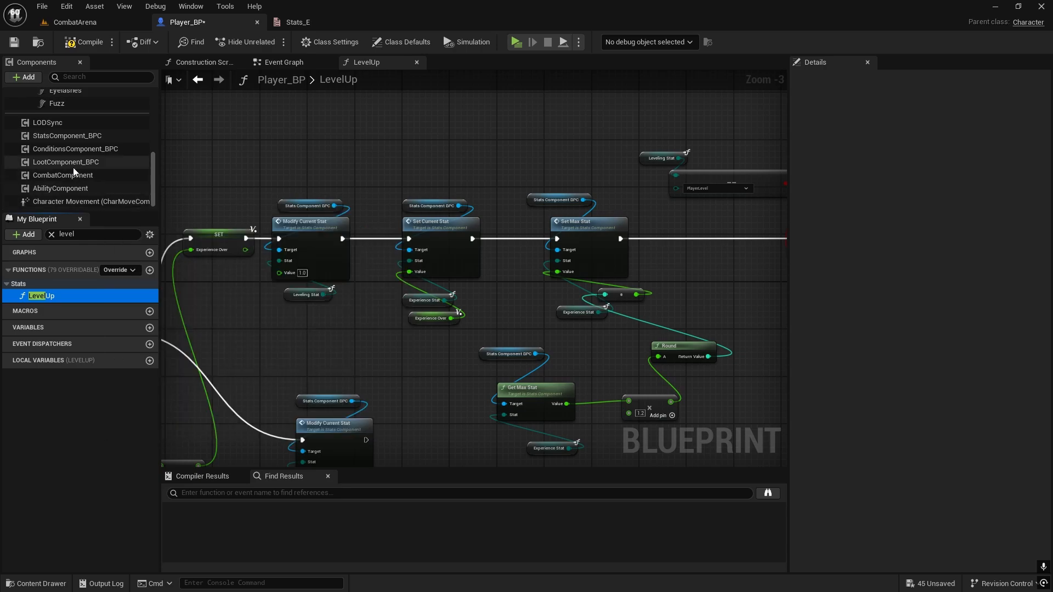
pyautogui.rightClick(47, 140)
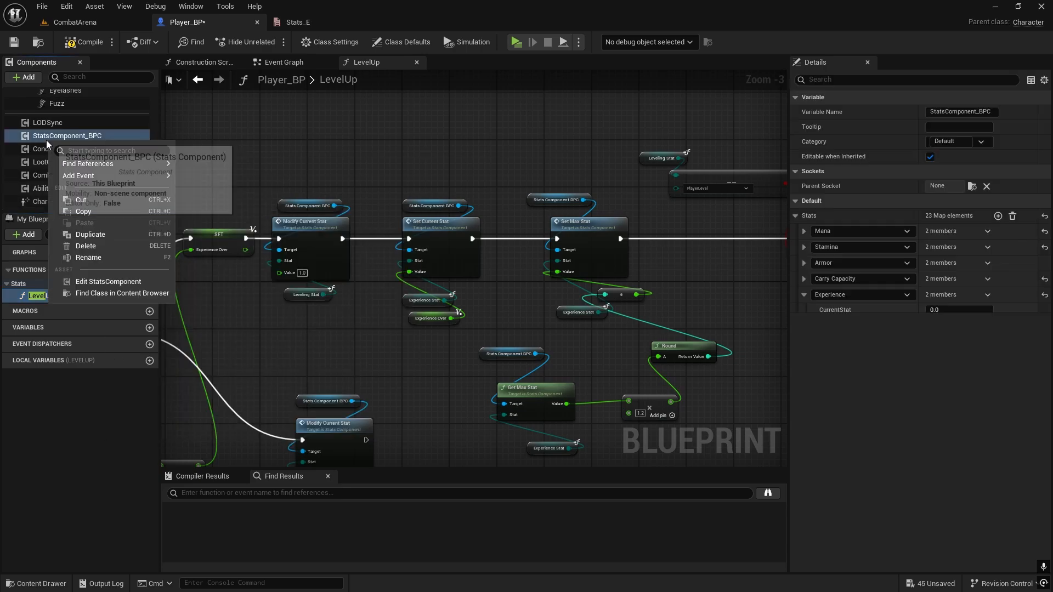
pyautogui.click(104, 282)
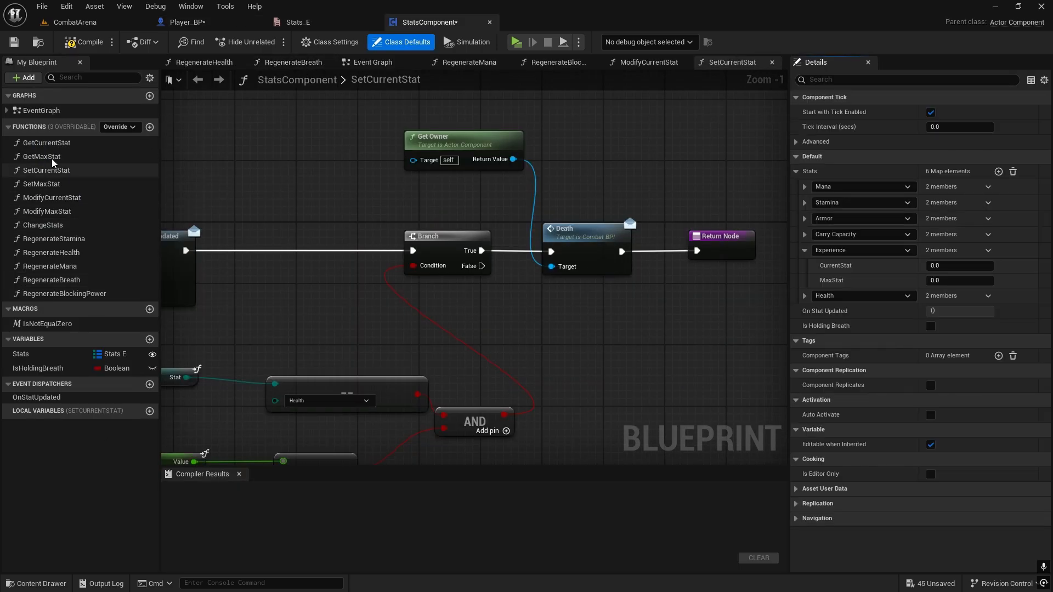
pyautogui.click(63, 130)
pyautogui.hotkey('ctrl', 'v')
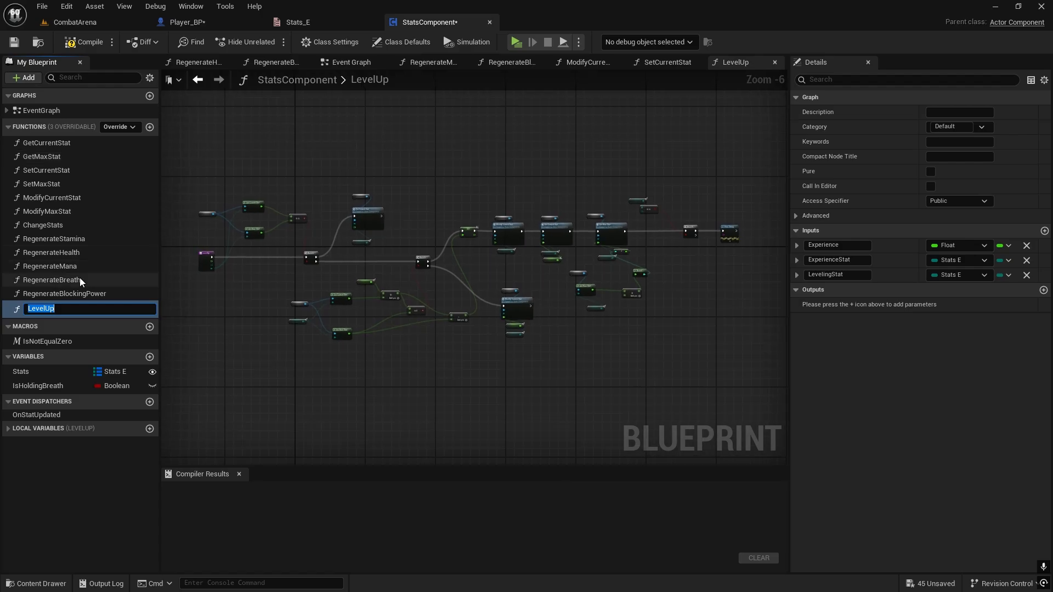
pyautogui.click(80, 281)
# Delete the Stats Component BPC nodes feeding the getters of both comparisons and the first Set Current Stat in StatsComponent's LevelUp graph
pyautogui.scroll(5, 351, 244)
pyautogui.moveTo(351, 237); pyautogui.dragTo(418, 176)
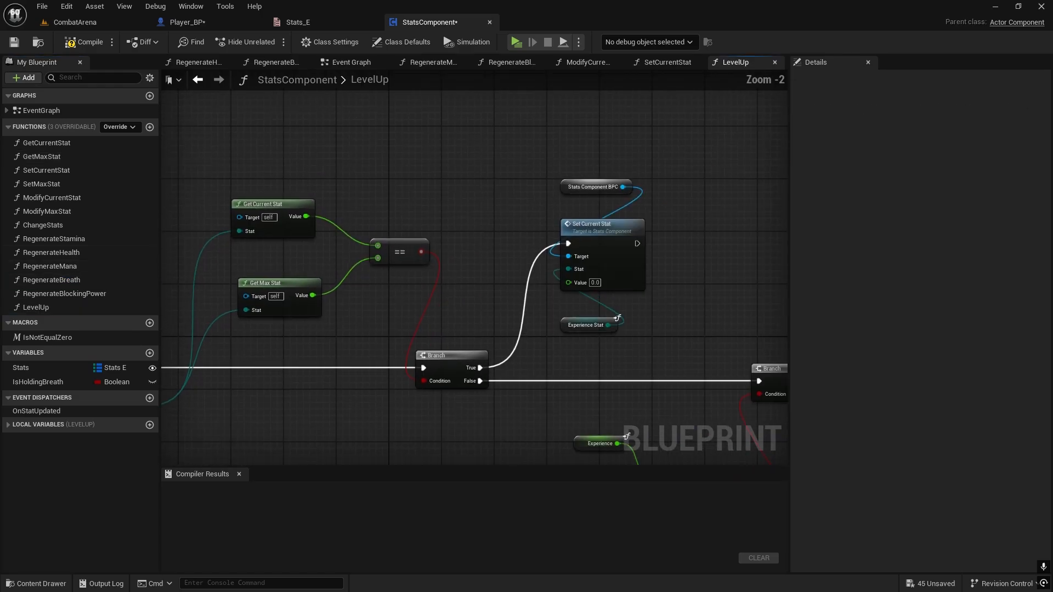
pyautogui.moveTo(465, 221); pyautogui.dragTo(551, 169)
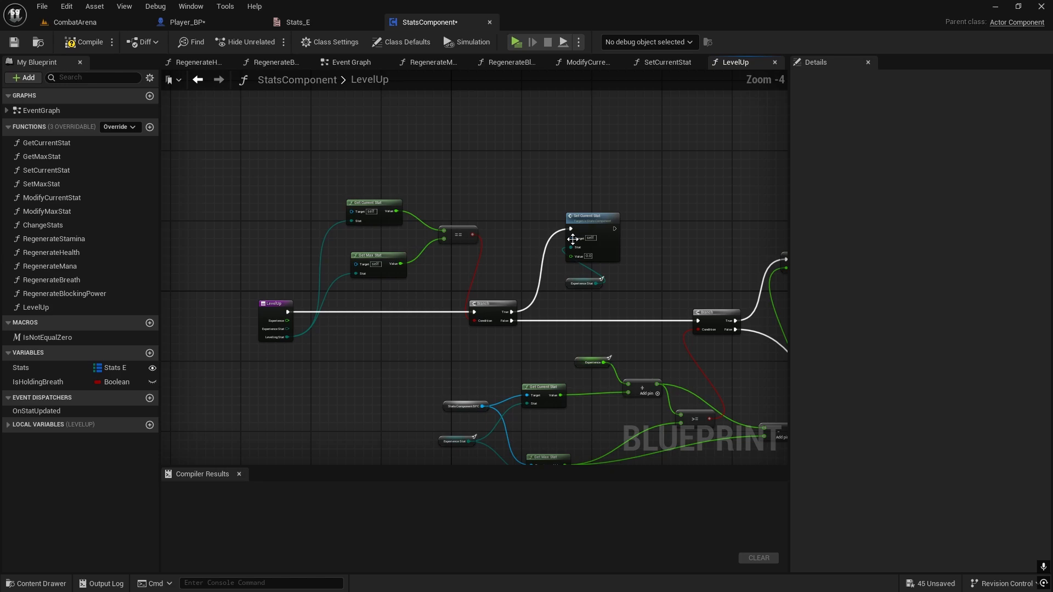
pyautogui.moveTo(264, 370); pyautogui.dragTo(341, 216, button='right')
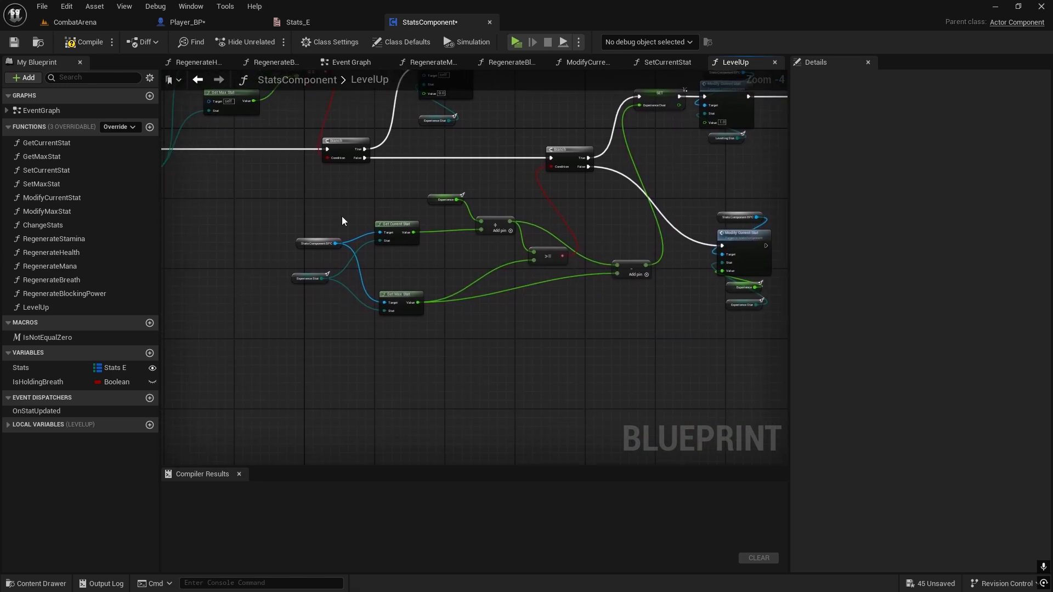
pyautogui.moveTo(250, 258); pyautogui.dragTo(313, 233)
pyautogui.press('Delete')
pyautogui.moveTo(469, 286); pyautogui.dragTo(370, 285, button='right')
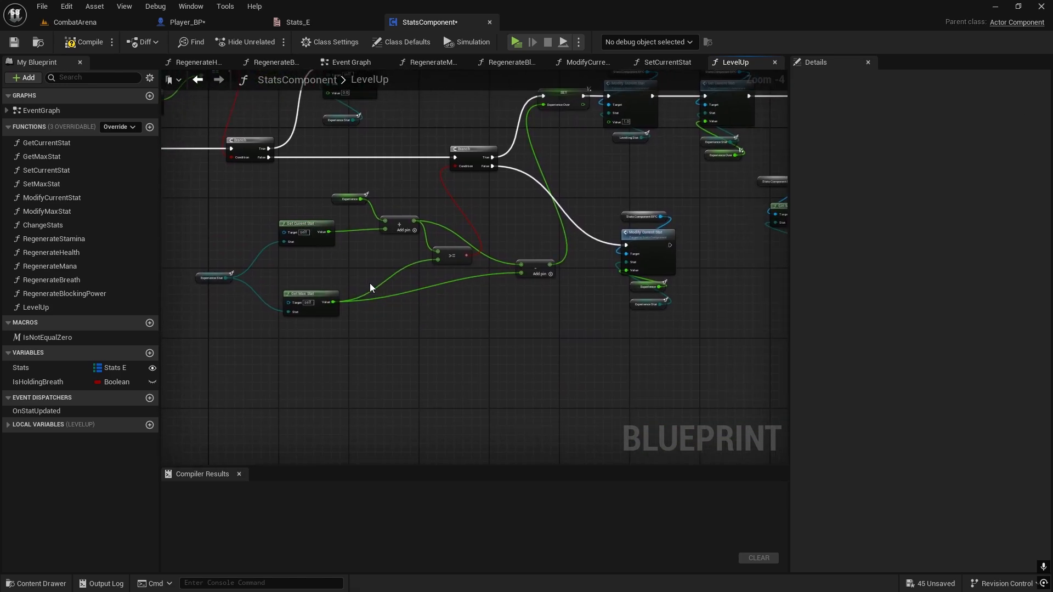
# Delete the Stats Component BPC nodes feeding the lower Modify Current Stat and the Get Max Stat of the max stat calculation
pyautogui.moveTo(641, 287); pyautogui.dragTo(450, 316, button='right')
pyautogui.scroll(1, 450, 319)
pyautogui.moveTo(458, 221); pyautogui.dragTo(460, 221)
pyautogui.press('Delete')
pyautogui.moveTo(531, 183); pyautogui.dragTo(378, 261, button='right')
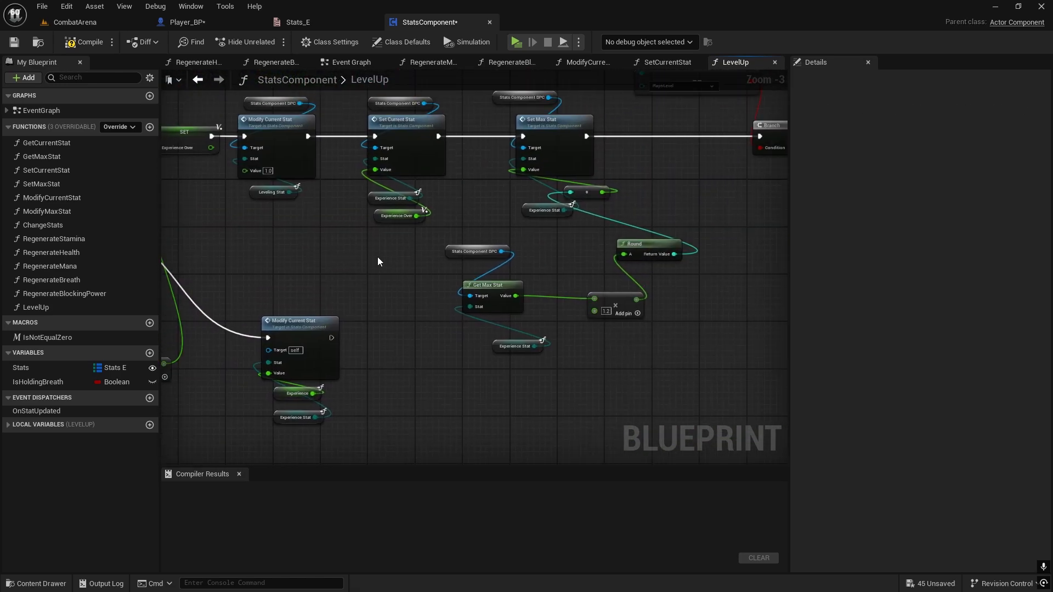
pyautogui.moveTo(499, 232); pyautogui.dragTo(499, 232)
pyautogui.press('Delete')
# Delete the three Stats Component BPC nodes above Modify Current Stat, Set Current Stat and Set Max Stat, and save StatsComponent
pyautogui.moveTo(456, 262); pyautogui.dragTo(553, 378, button='right')
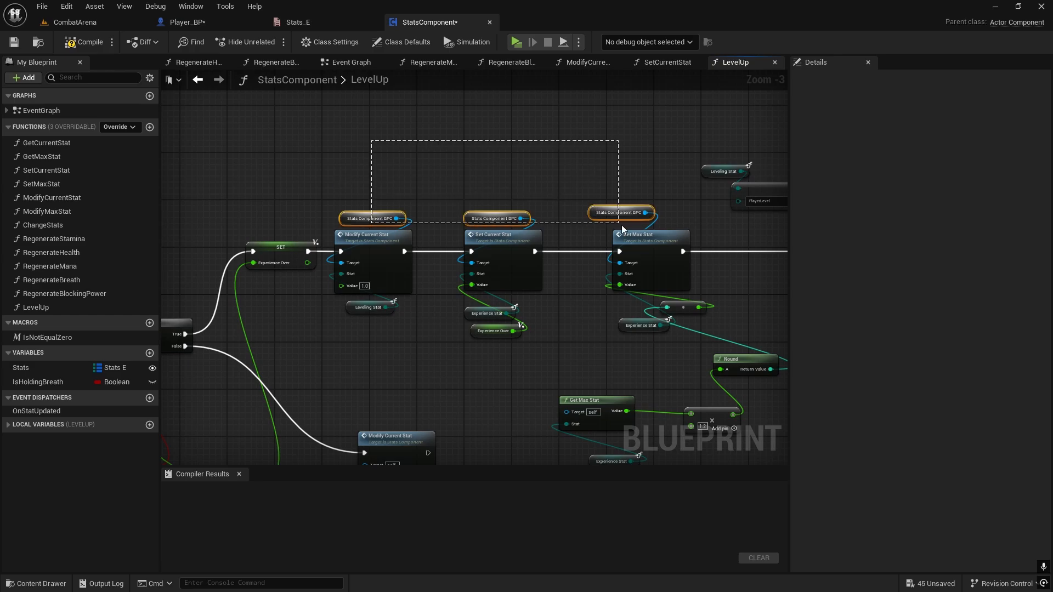
pyautogui.moveTo(622, 225); pyautogui.dragTo(628, 225)
pyautogui.press('Delete')
pyautogui.moveTo(679, 254); pyautogui.dragTo(404, 263, button='right')
pyautogui.scroll(-1, 519, 327)
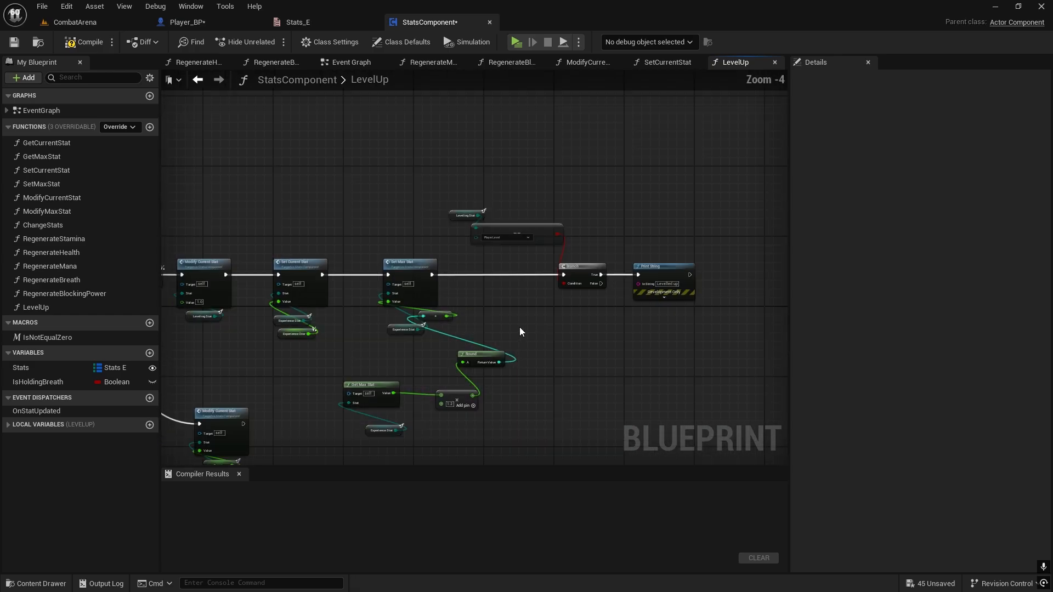
pyautogui.moveTo(521, 332); pyautogui.dragTo(737, 236, button='right')
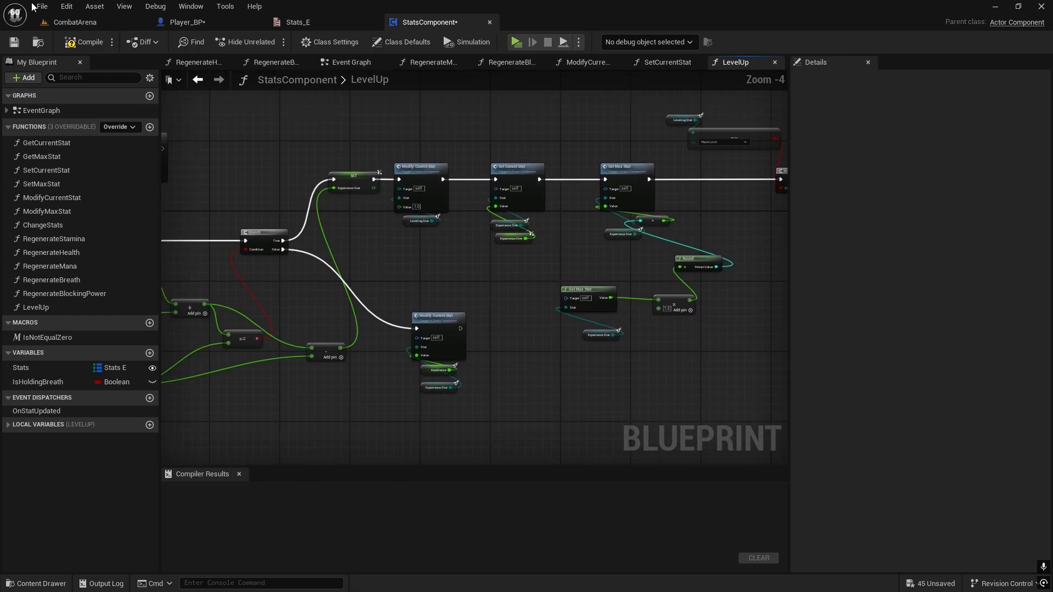
pyautogui.click(13, 43)
pyautogui.moveTo(304, 267); pyautogui.dragTo(758, 238, button='right')
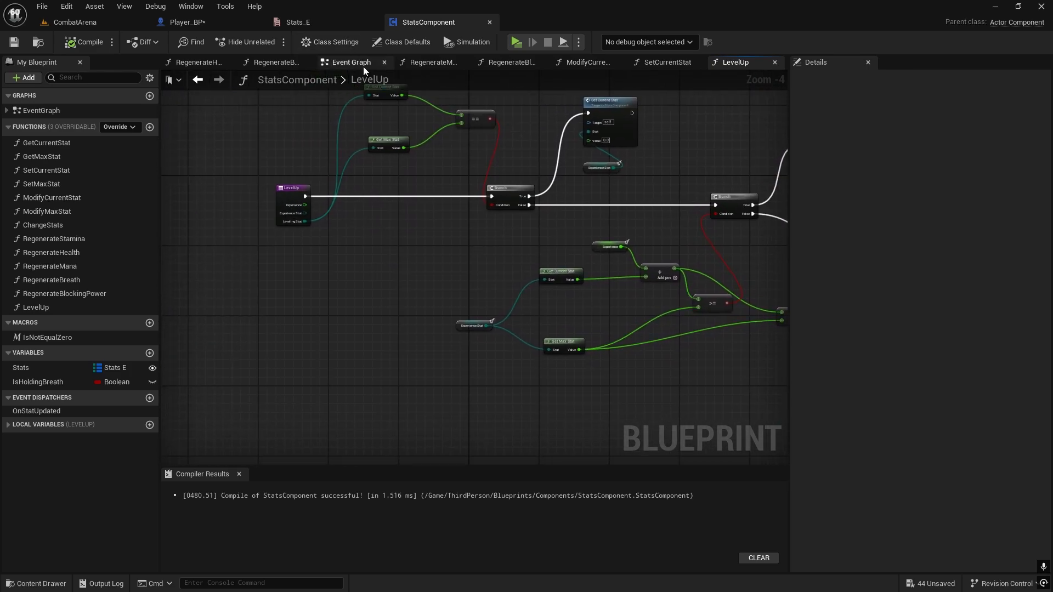
# Find all references by name to Player_BP's LevelUp function across the blueprints, and open its call in Upgrade_W's Event Graph
pyautogui.click(170, 25)
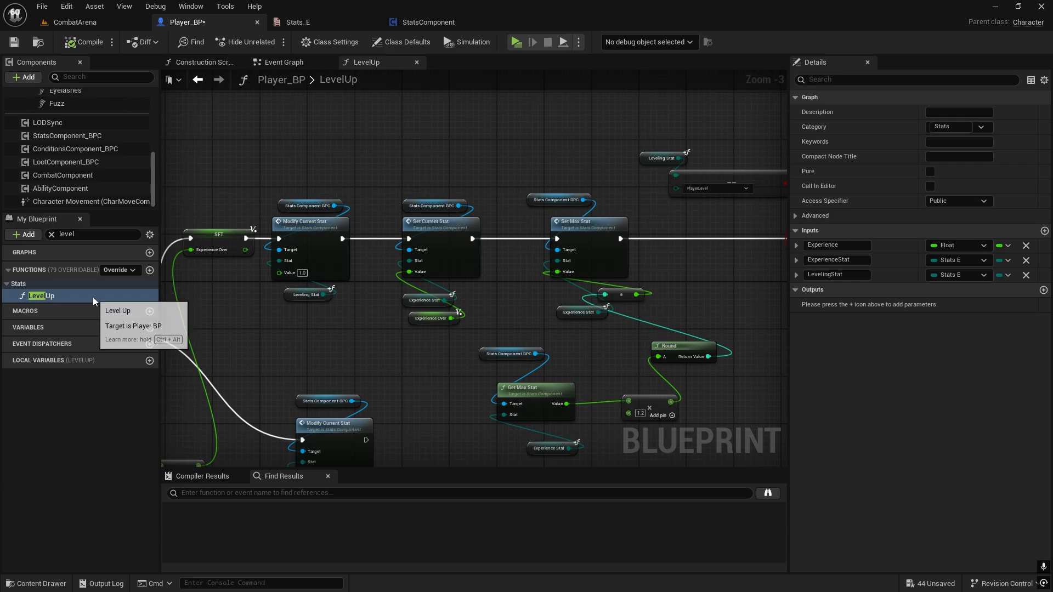
pyautogui.moveTo(211, 329); pyautogui.dragTo(352, 313, button='right')
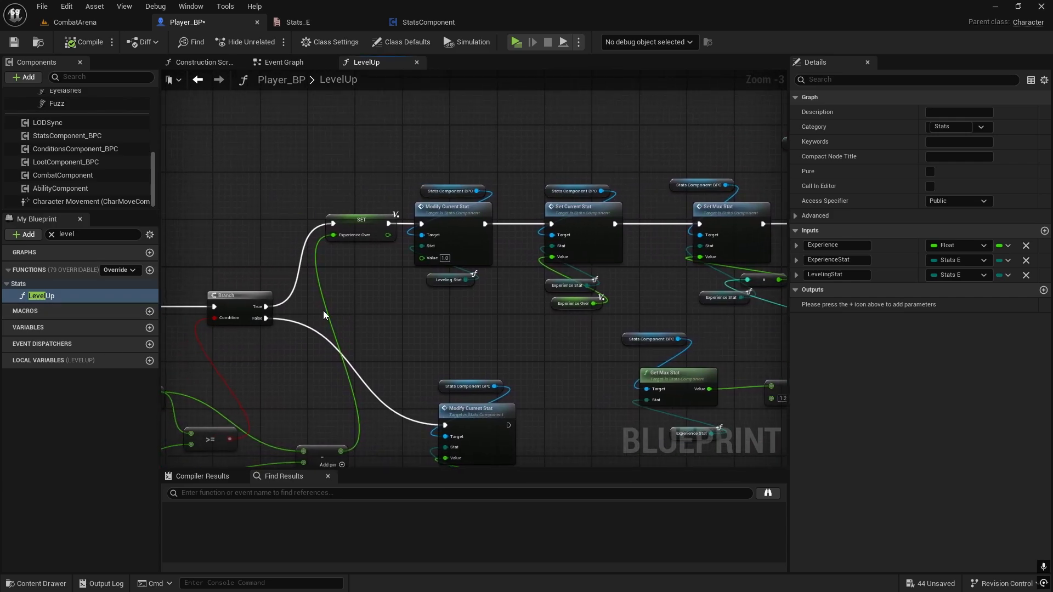
pyautogui.rightClick(73, 295)
pyautogui.moveTo(133, 349)
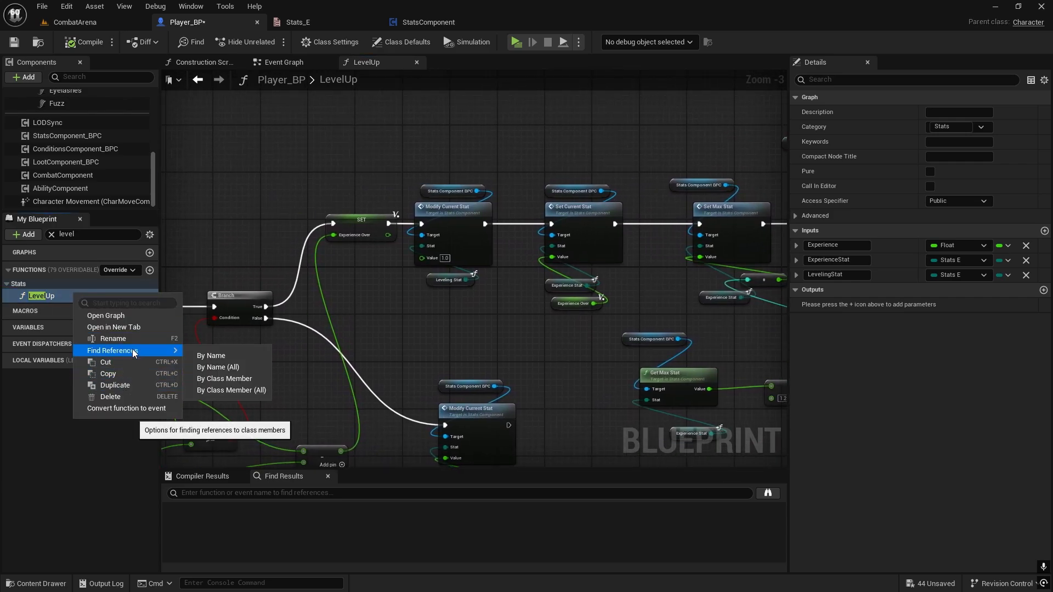
pyautogui.click(239, 370)
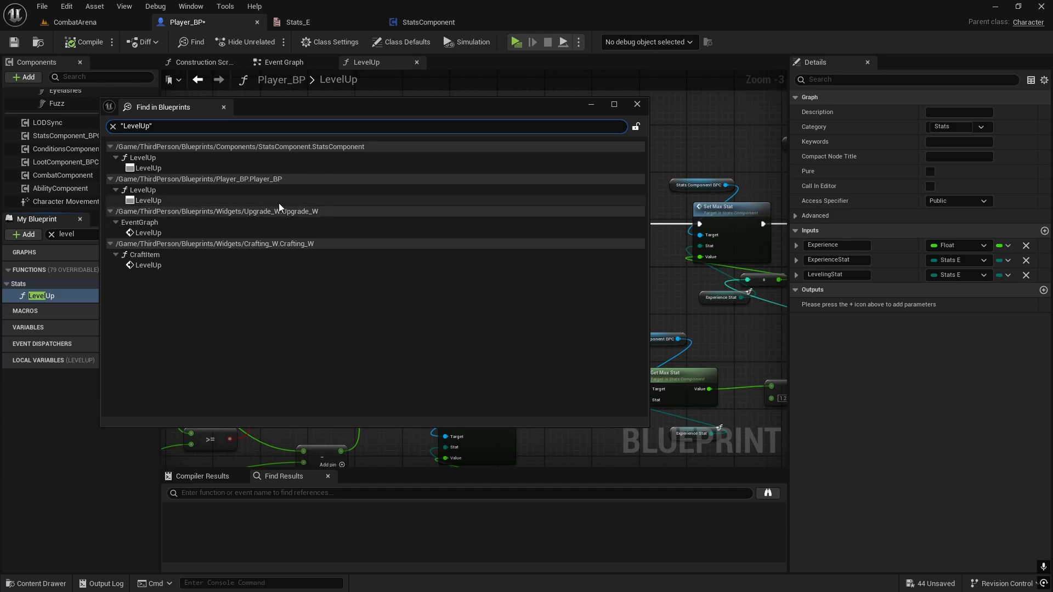
pyautogui.doubleClick(150, 235)
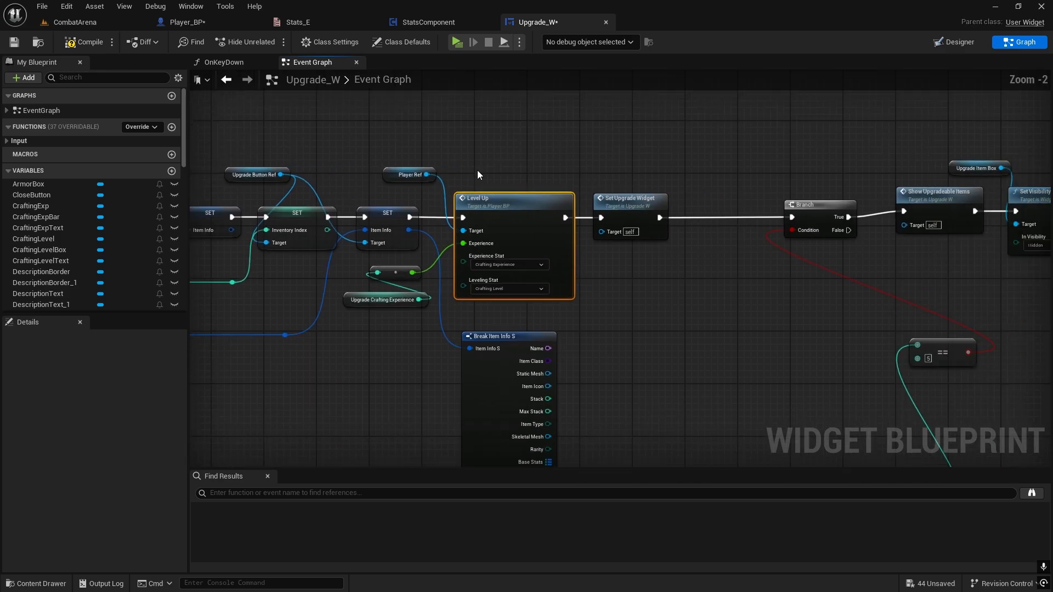
# Add a Level Up (StatsComponent_BPC) call from Player Ref and arrange the new nodes above the existing Level Up
pyautogui.scroll(1, 477, 174)
pyautogui.moveTo(372, 183); pyautogui.dragTo(364, 98)
pyautogui.moveTo(419, 155); pyautogui.dragTo(469, 260, button='right')
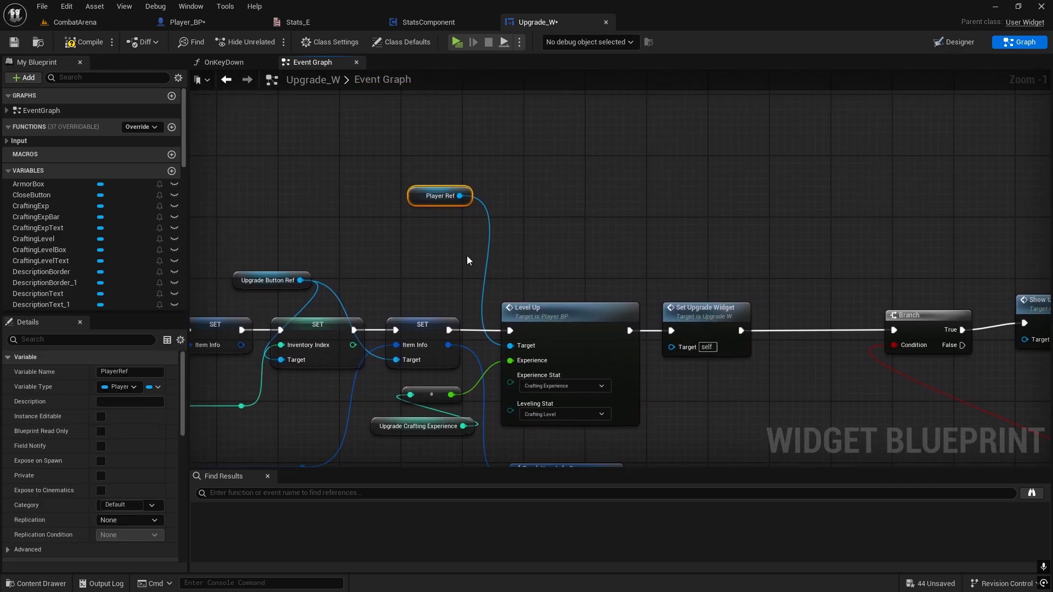
pyautogui.moveTo(465, 199); pyautogui.dragTo(443, 137, button='right')
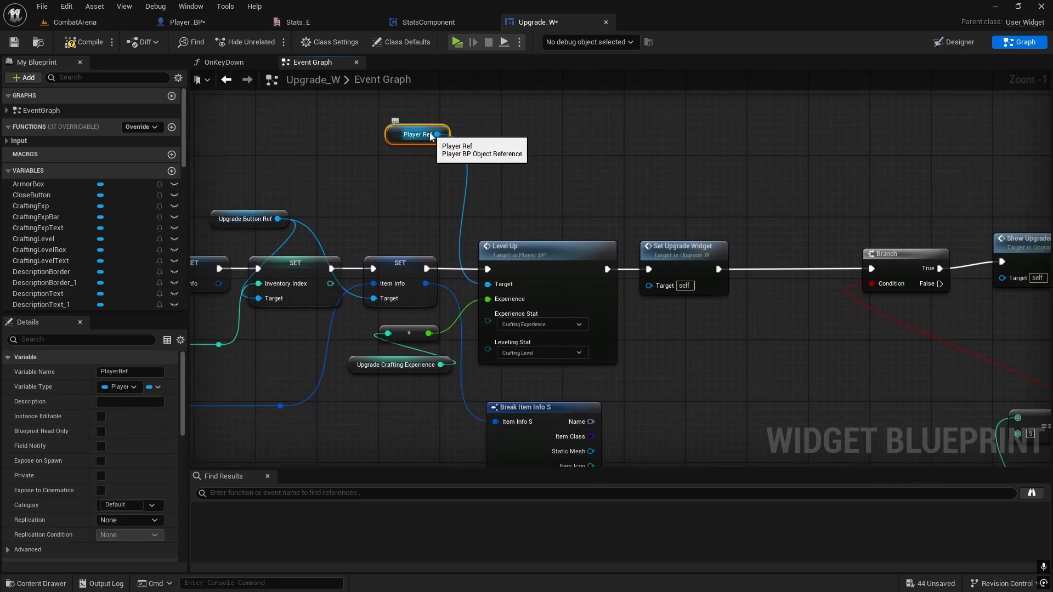
pyautogui.moveTo(431, 135); pyautogui.dragTo(521, 137)
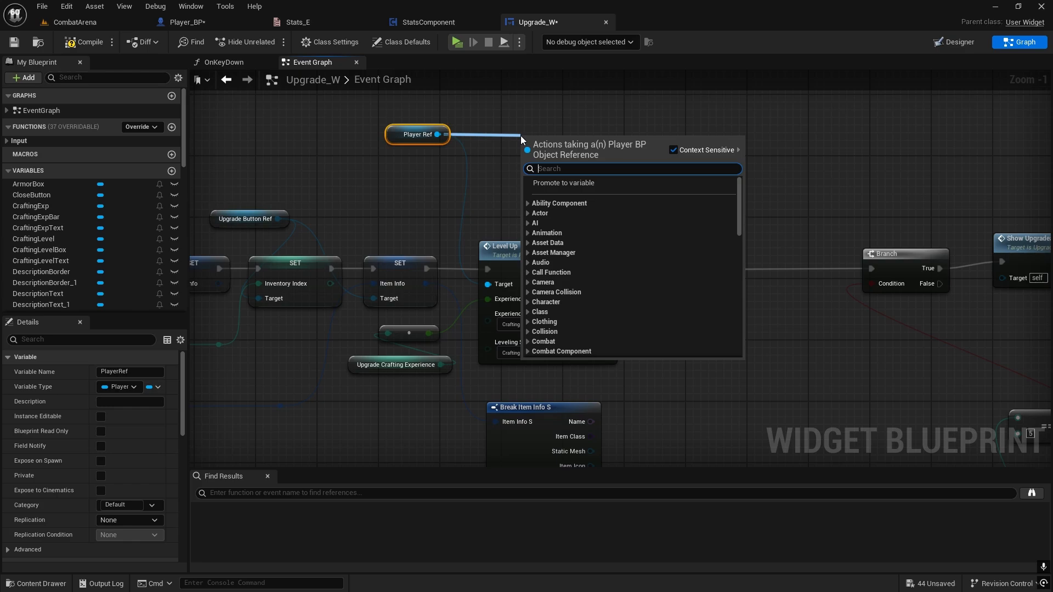
pyautogui.write('level u')
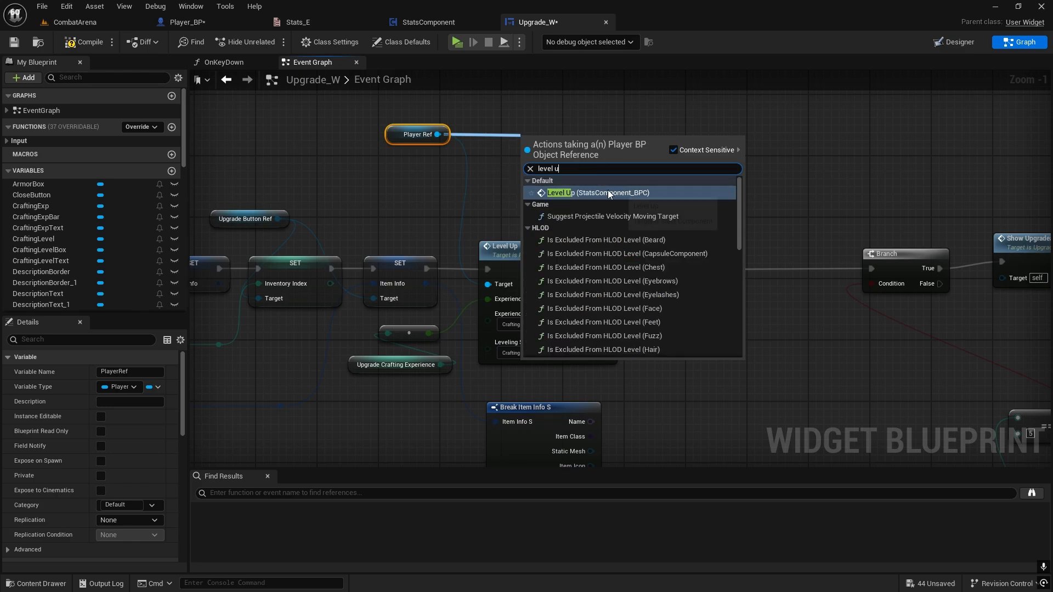
pyautogui.click(608, 193)
pyautogui.moveTo(586, 153); pyautogui.dragTo(597, 112)
pyautogui.moveTo(597, 112); pyautogui.dragTo(602, 168, button='right')
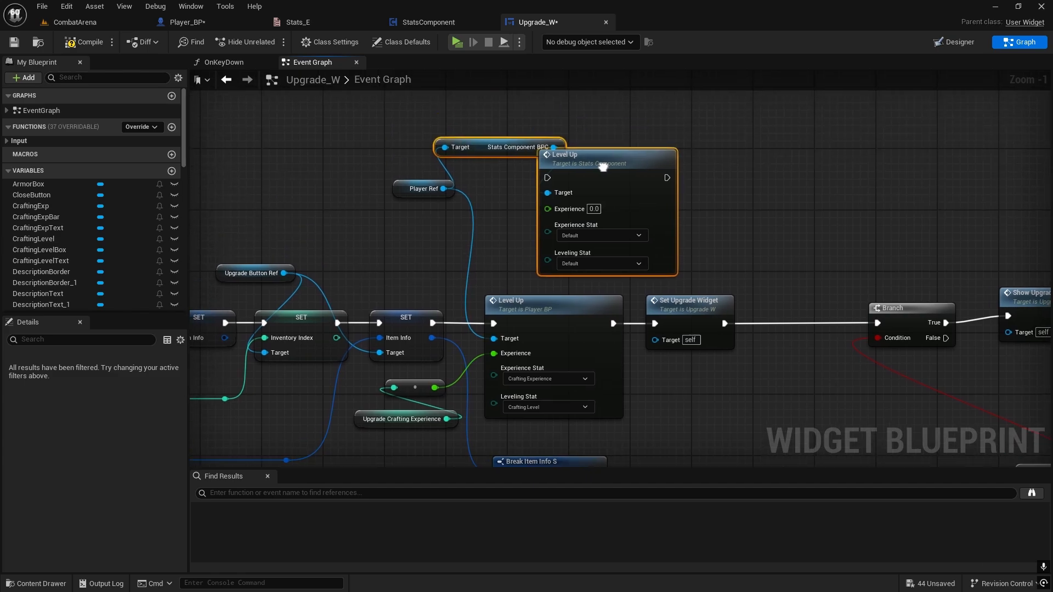
pyautogui.moveTo(487, 153); pyautogui.dragTo(474, 135)
pyautogui.moveTo(558, 211); pyautogui.dragTo(608, 215)
# Move the outgoing execution, incoming execution and Experience connections from the old Level Up node to the StatsComponent Level Up
pyautogui.moveTo(610, 324); pyautogui.dragTo(620, 308)
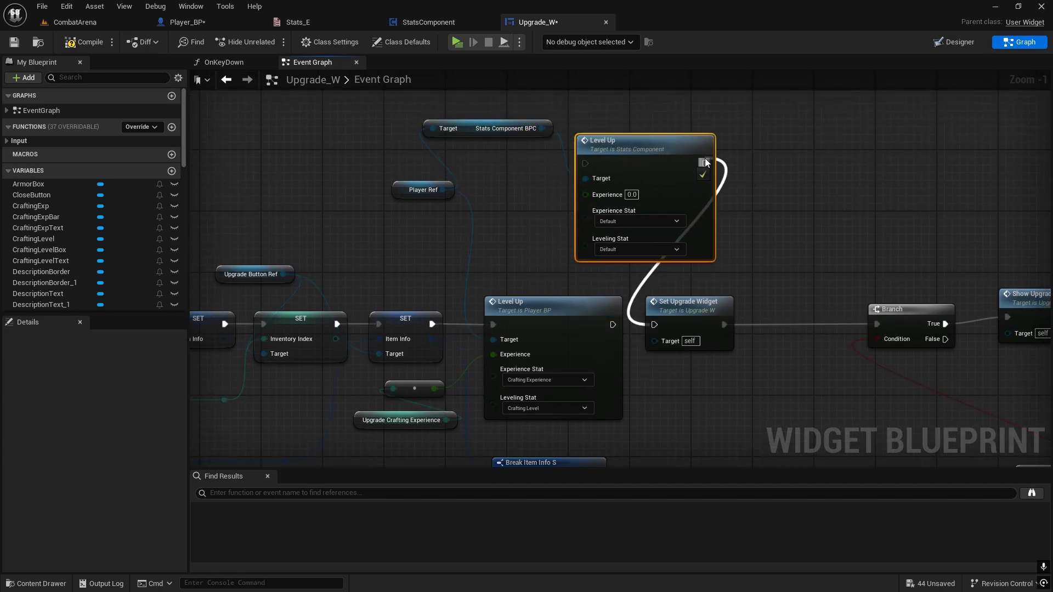
pyautogui.moveTo(706, 162); pyautogui.dragTo(706, 164)
pyautogui.keyDown('ctrl'); pyautogui.moveTo(493, 323); pyautogui.dragTo(585, 164); pyautogui.keyUp('ctrl')
pyautogui.keyDown('ctrl'); pyautogui.moveTo(501, 357); pyautogui.dragTo(584, 185); pyautogui.keyUp('ctrl')
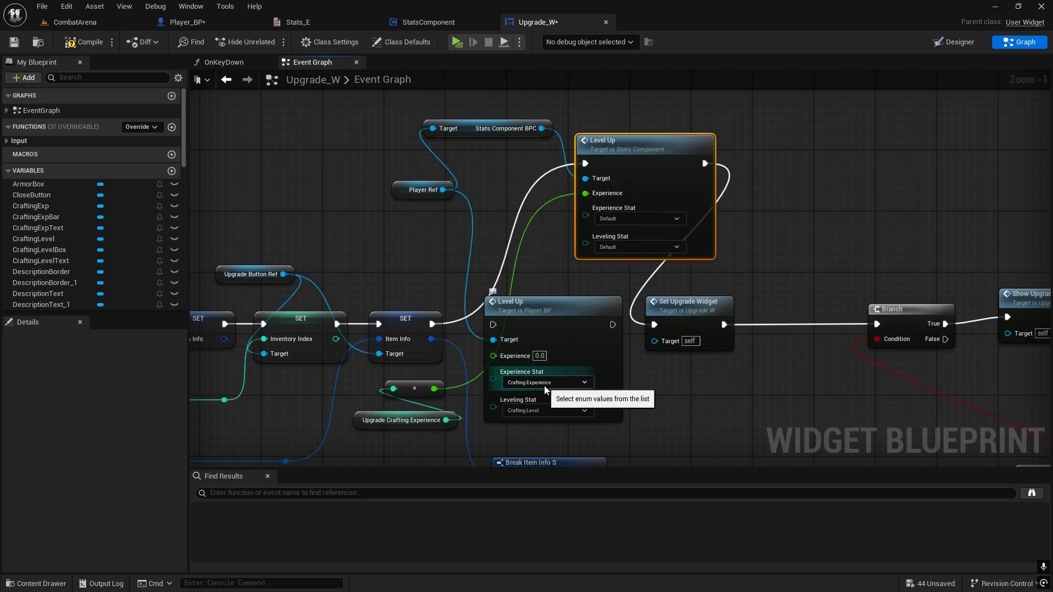
# Set the new Level Up node's Experience Stat to Crafting Experience and its Leveling Stat to Crafting Level
pyautogui.click(637, 219)
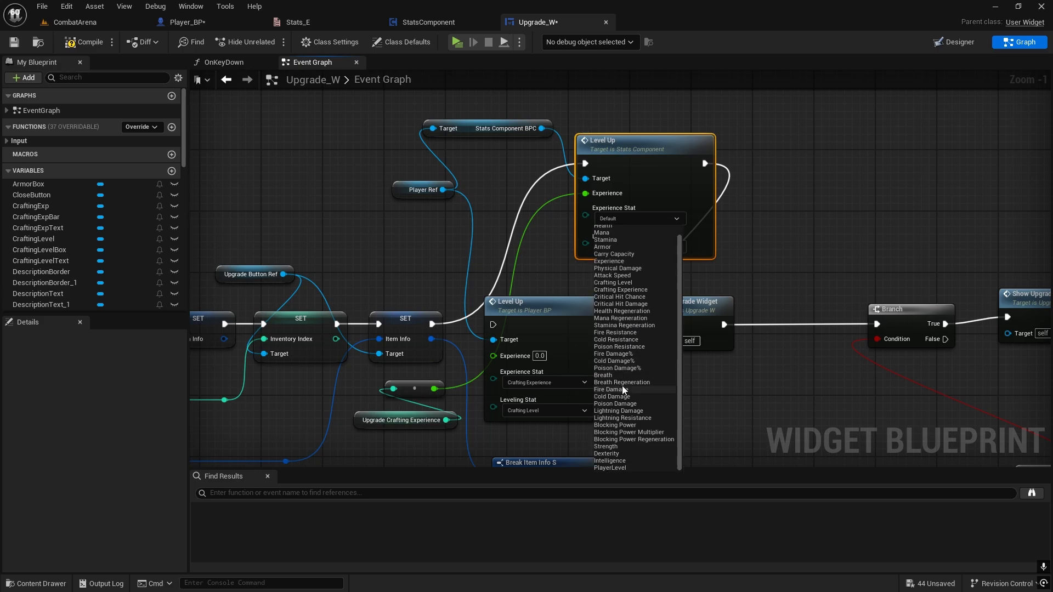
pyautogui.click(622, 290)
pyautogui.click(634, 247)
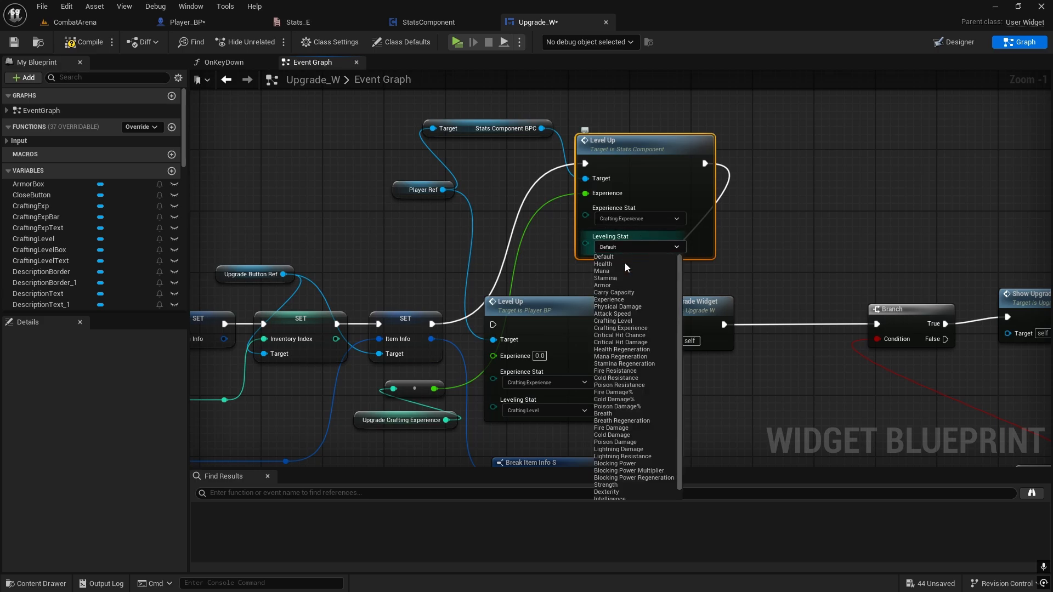
pyautogui.click(623, 322)
# Delete the old Player BP Level Up node and place the StatsComponent Level Up in its spot before Set Upgrade Widget
pyautogui.click(572, 307)
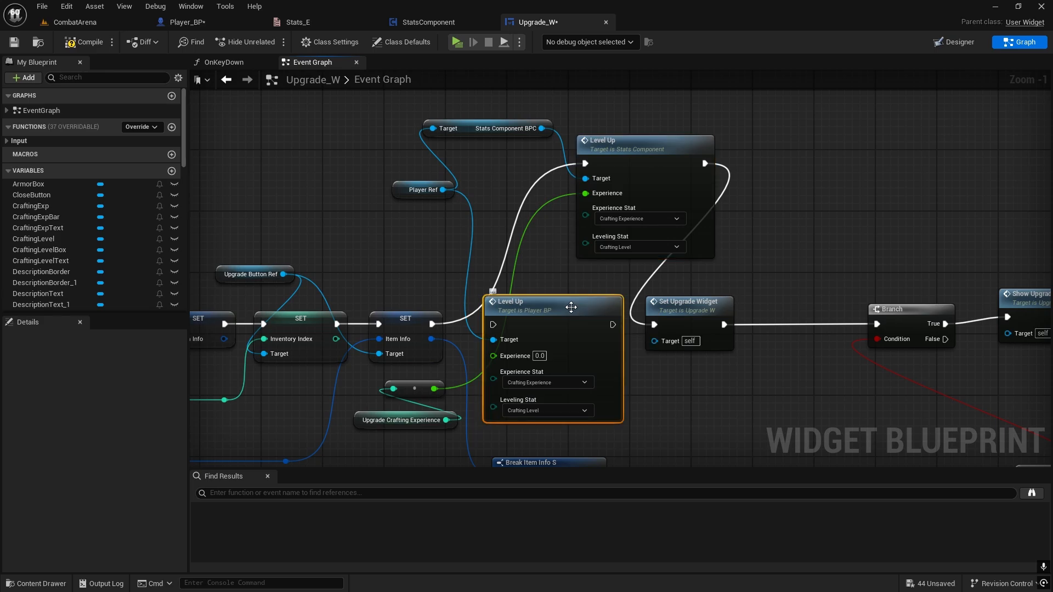
pyautogui.press('Delete')
pyautogui.moveTo(607, 187); pyautogui.dragTo(531, 317)
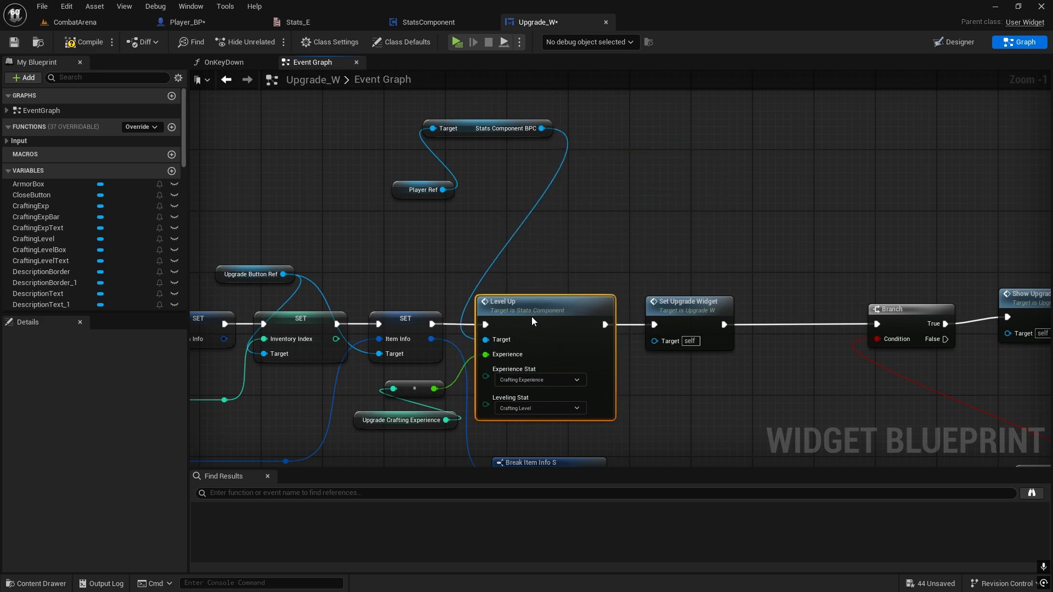
# Straighten the Player Ref to Stats Component BPC connection and place both nodes side by side just above Level Up
pyautogui.moveTo(627, 377); pyautogui.dragTo(668, 413, button='right')
pyautogui.scroll(-1, 623, 281)
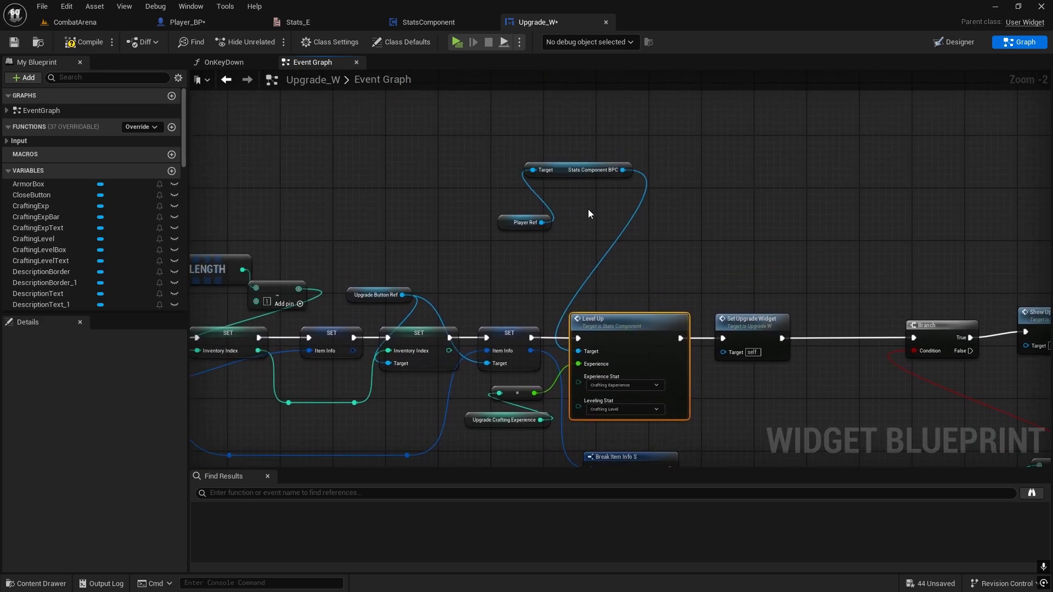
pyautogui.moveTo(501, 254); pyautogui.dragTo(577, 139)
pyautogui.press('q')
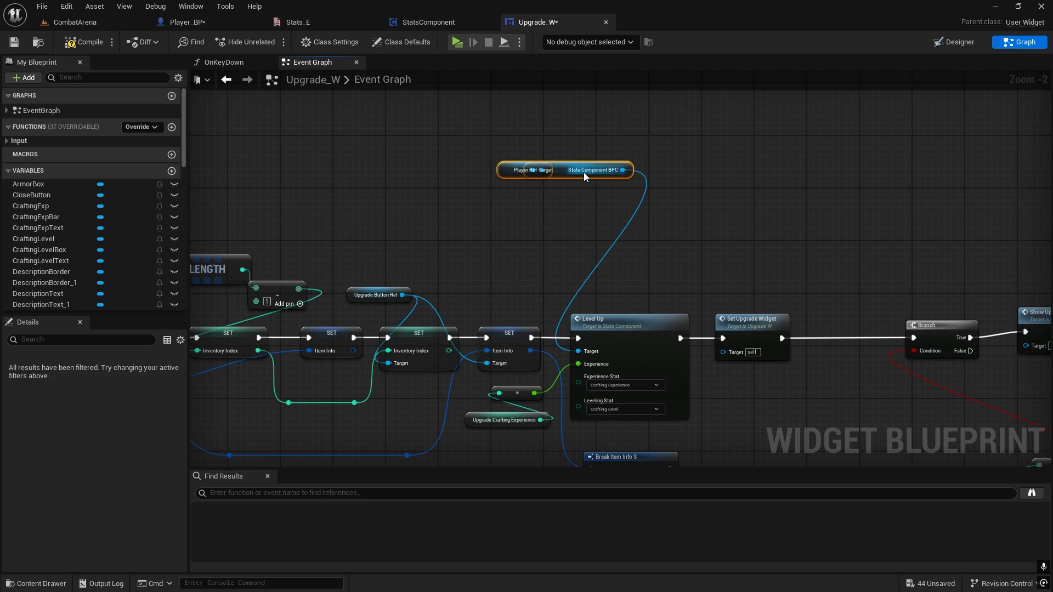
pyautogui.moveTo(584, 176); pyautogui.dragTo(578, 288)
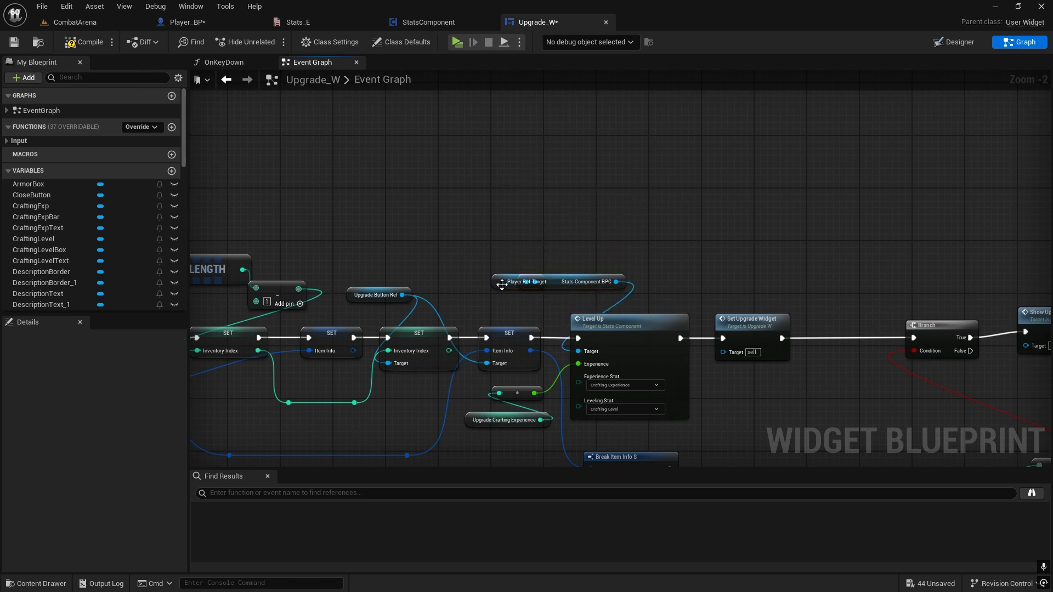
pyautogui.moveTo(502, 284); pyautogui.dragTo(479, 291)
pyautogui.click(514, 209)
pyautogui.moveTo(514, 209); pyautogui.dragTo(421, 133, button='right')
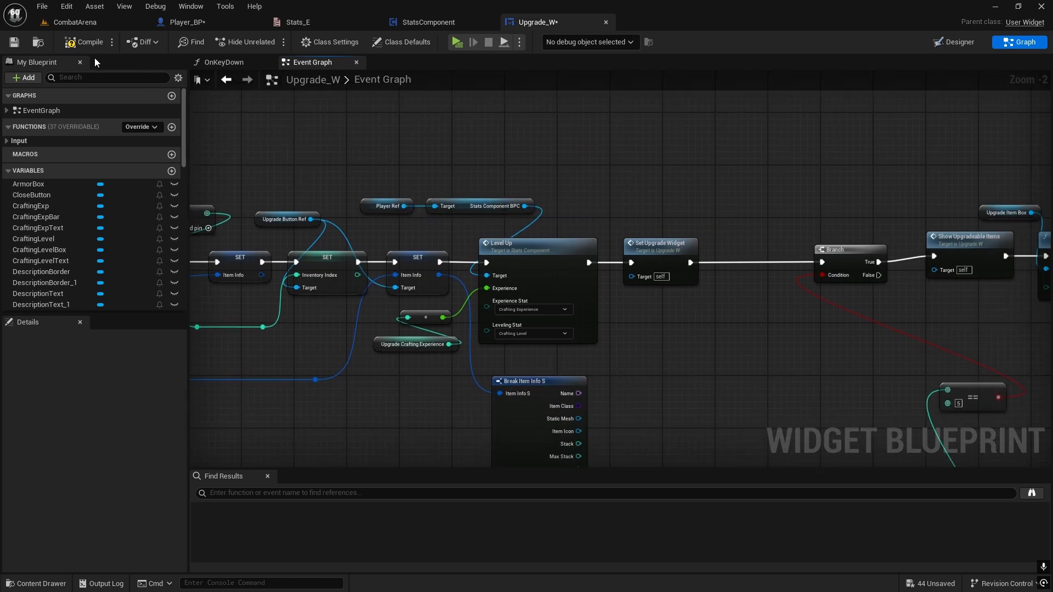
# Compile Upgrade_W and open the remaining Level Up call in Crafting_W's CraftItem function from the LevelUp search results
pyautogui.click(88, 44)
pyautogui.hotkey('alt', 'Tab')
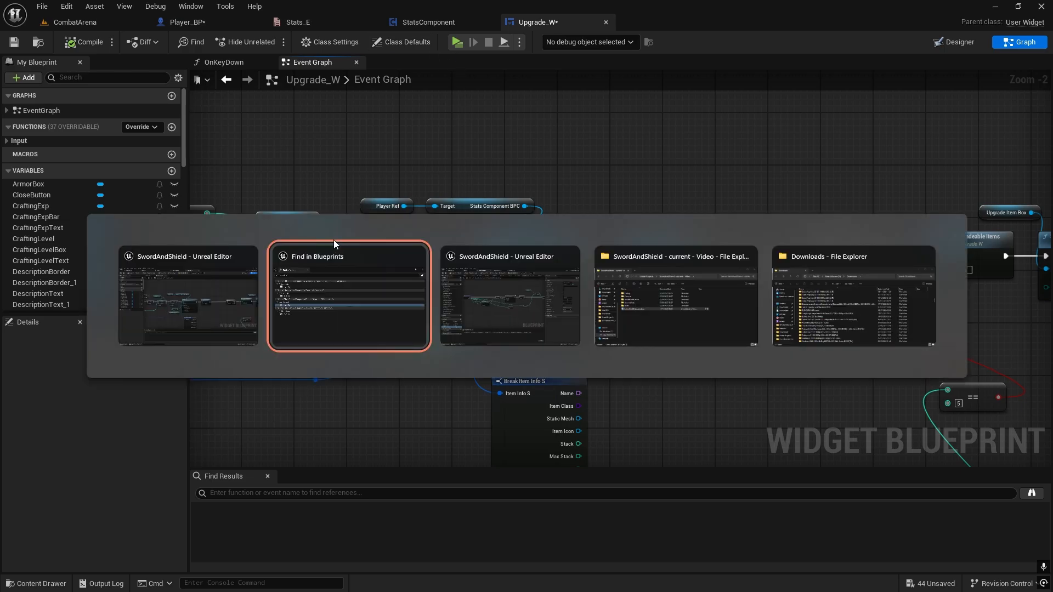
pyautogui.doubleClick(149, 312)
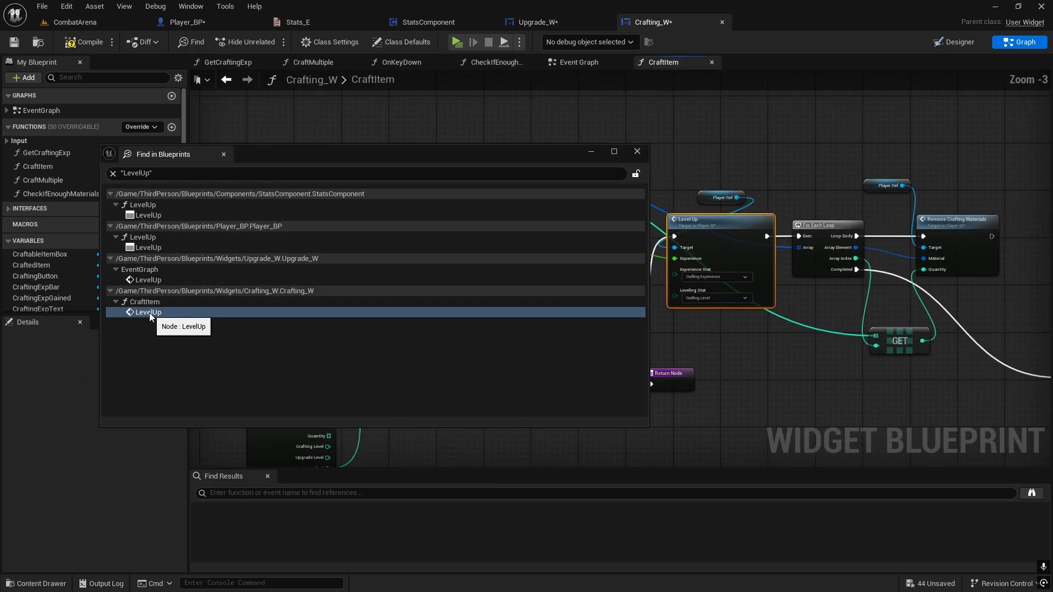
pyautogui.click(637, 151)
pyautogui.moveTo(641, 151); pyautogui.dragTo(590, 215, button='right')
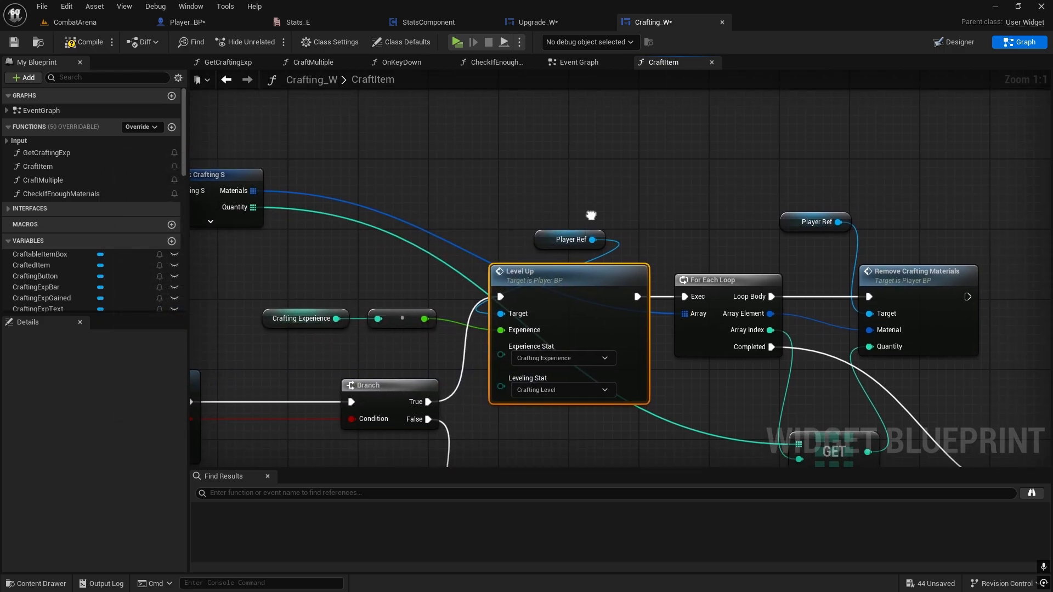
# Move the old Level Up's Player Ref aside and add the StatsComponent_BPC Level Up call from it above the old node
pyautogui.moveTo(537, 237); pyautogui.dragTo(522, 163)
pyautogui.write('leve')
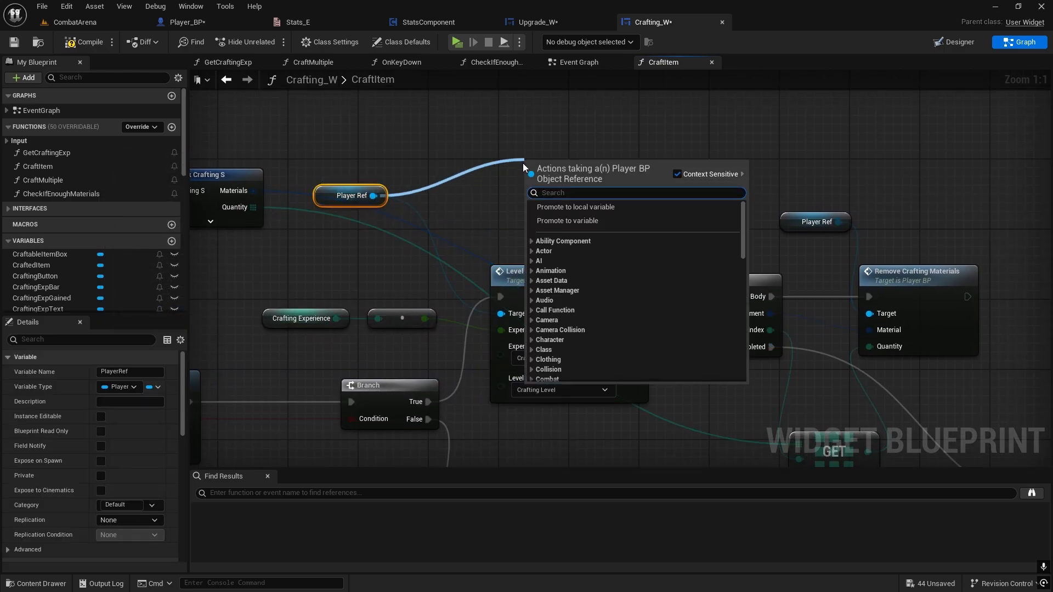
pyautogui.write('l up')
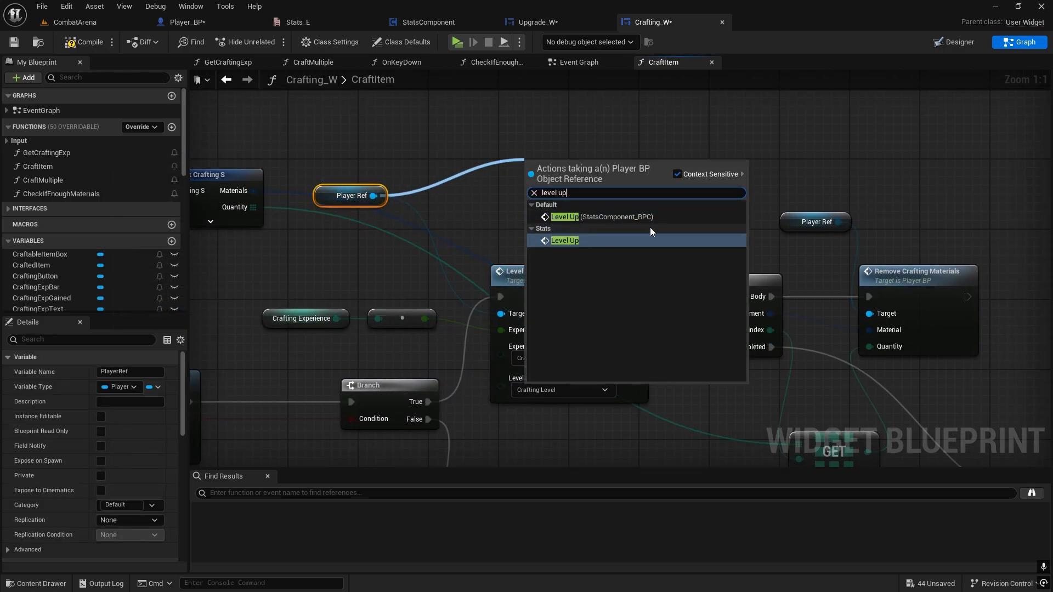
pyautogui.click(627, 219)
pyautogui.moveTo(610, 183); pyautogui.dragTo(613, 164)
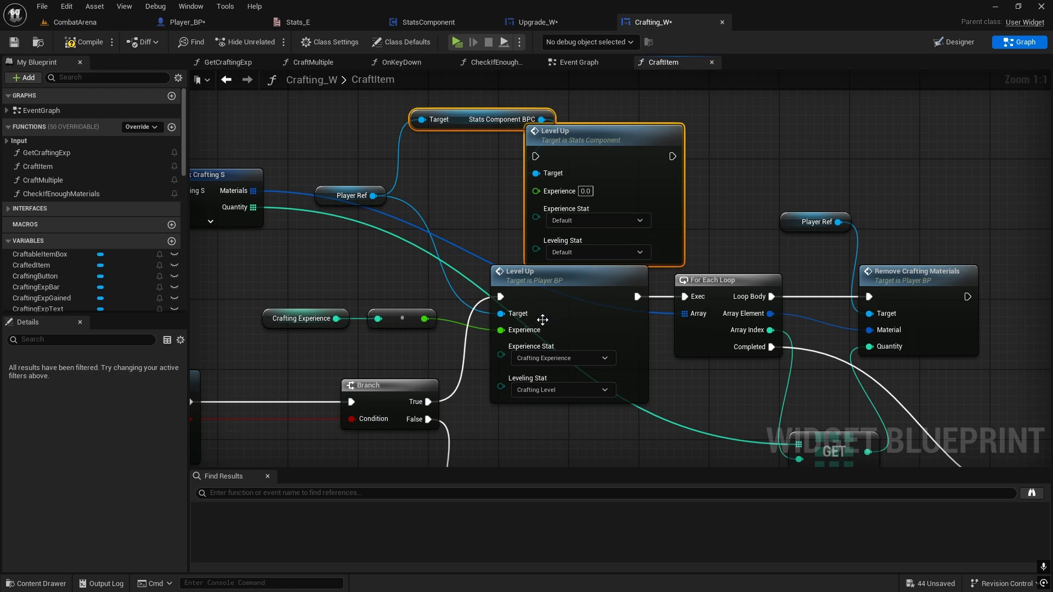
# Transfer the Experience and both execution connections to the StatsComponent Level Up and delete the old Player BP Level Up node
pyautogui.keyDown('ctrl'); pyautogui.moveTo(500, 329); pyautogui.dragTo(536, 190); pyautogui.keyUp('ctrl')
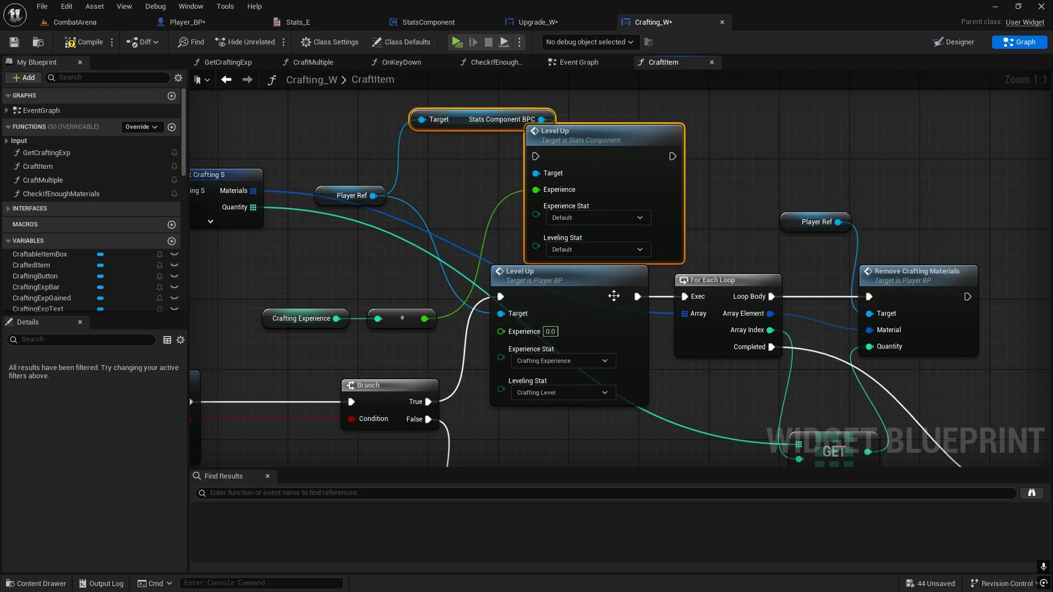
pyautogui.keyDown('ctrl'); pyautogui.moveTo(637, 297); pyautogui.dragTo(672, 157); pyautogui.keyUp('ctrl')
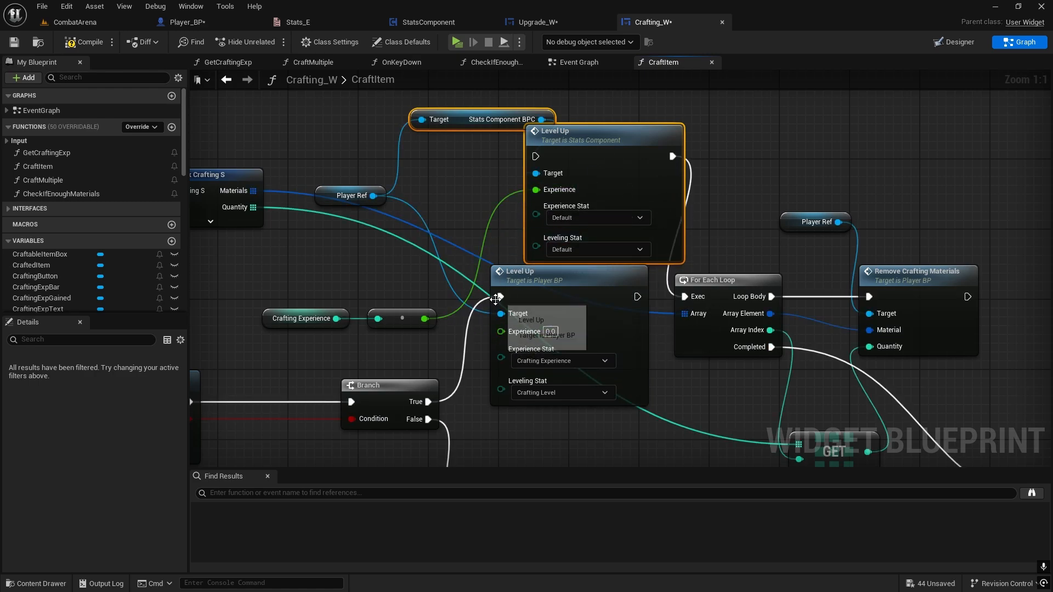
pyautogui.keyDown('ctrl'); pyautogui.moveTo(500, 297); pyautogui.dragTo(536, 156); pyautogui.keyUp('ctrl')
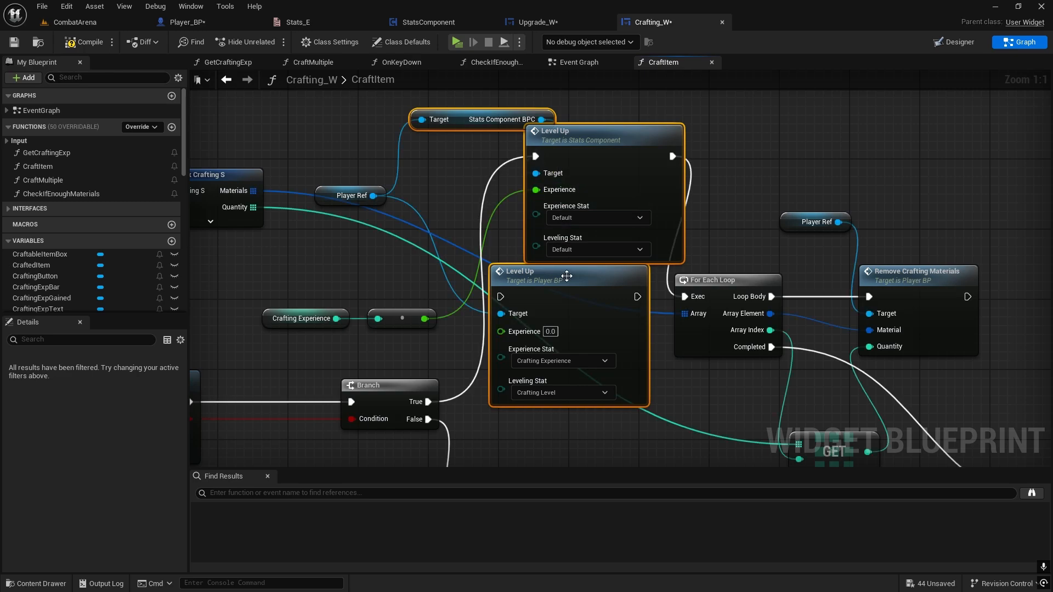
pyautogui.click(594, 305)
pyautogui.press('Delete')
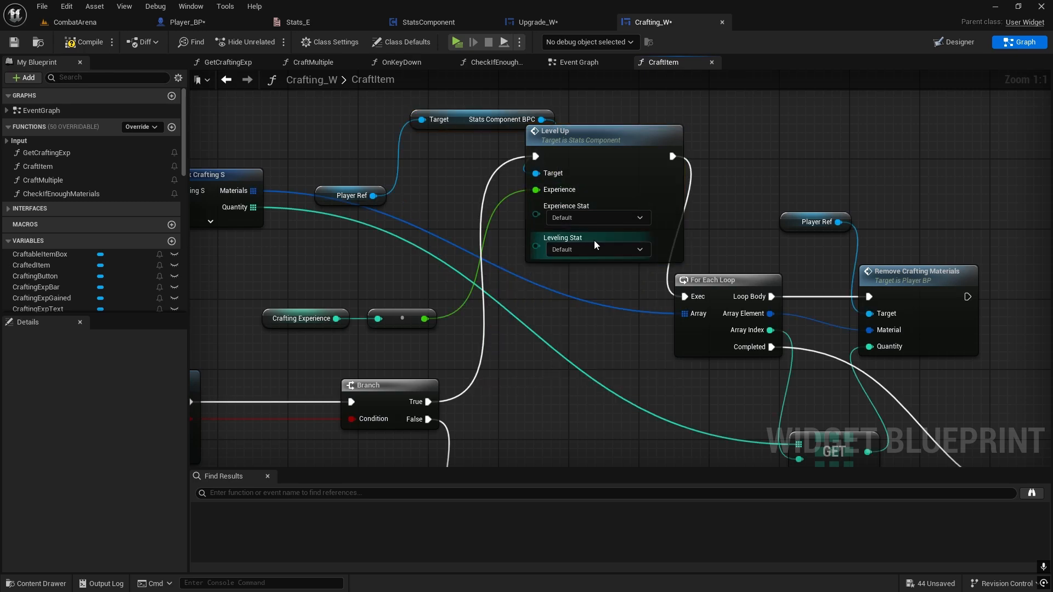
# Set Level Up's Experience Stat to Crafting Experience and its Leveling Stat to Crafting Level in CraftItem
pyautogui.click(576, 219)
pyautogui.click(583, 302)
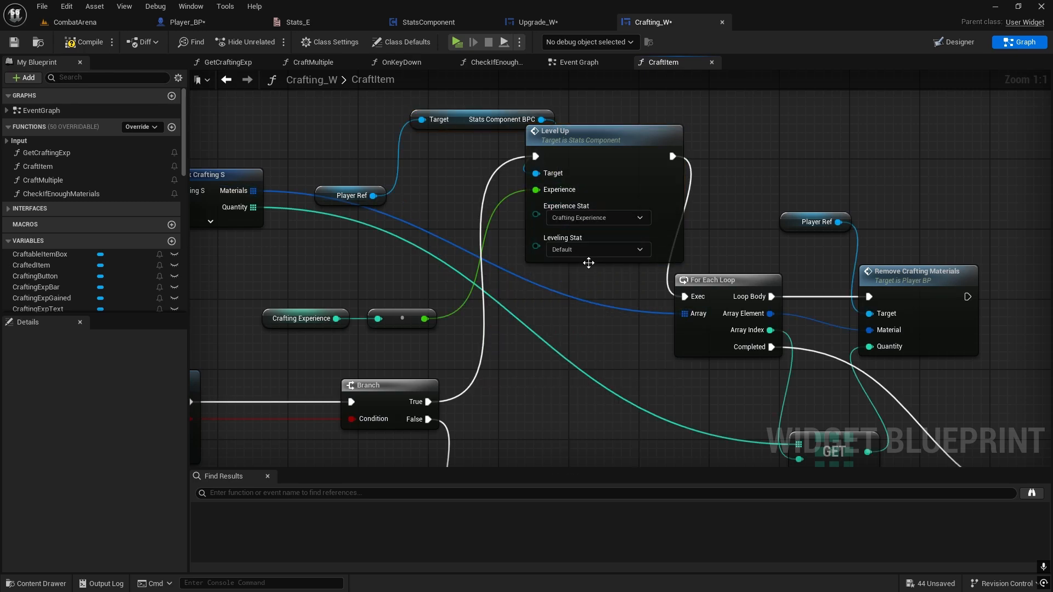
pyautogui.click(585, 251)
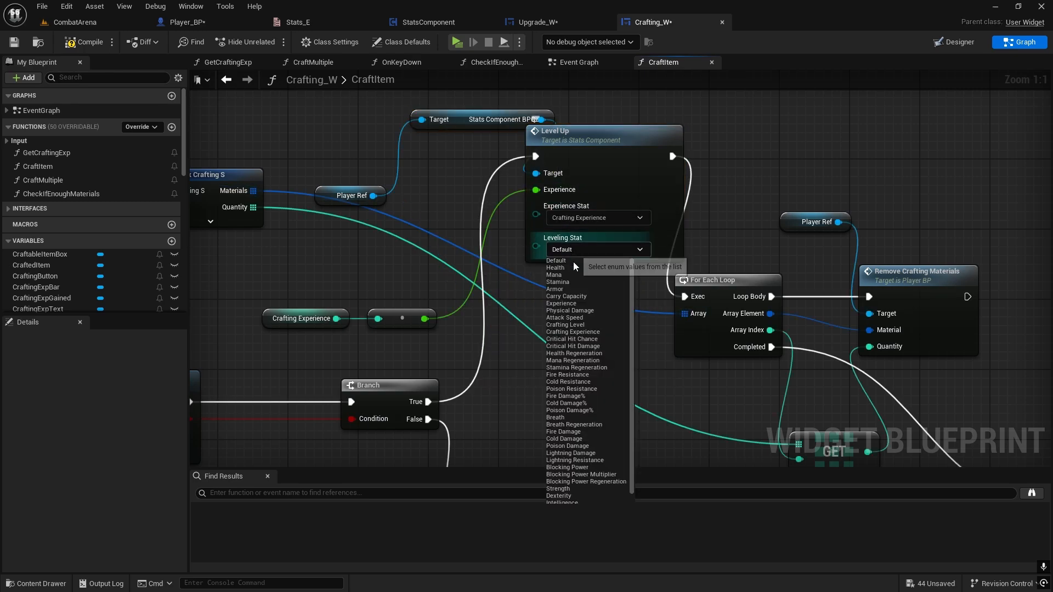
pyautogui.click(570, 325)
# Place the StatsComponent Level Up node in line before the For Each Loop and save Crafting_W
pyautogui.moveTo(609, 164); pyautogui.dragTo(563, 302)
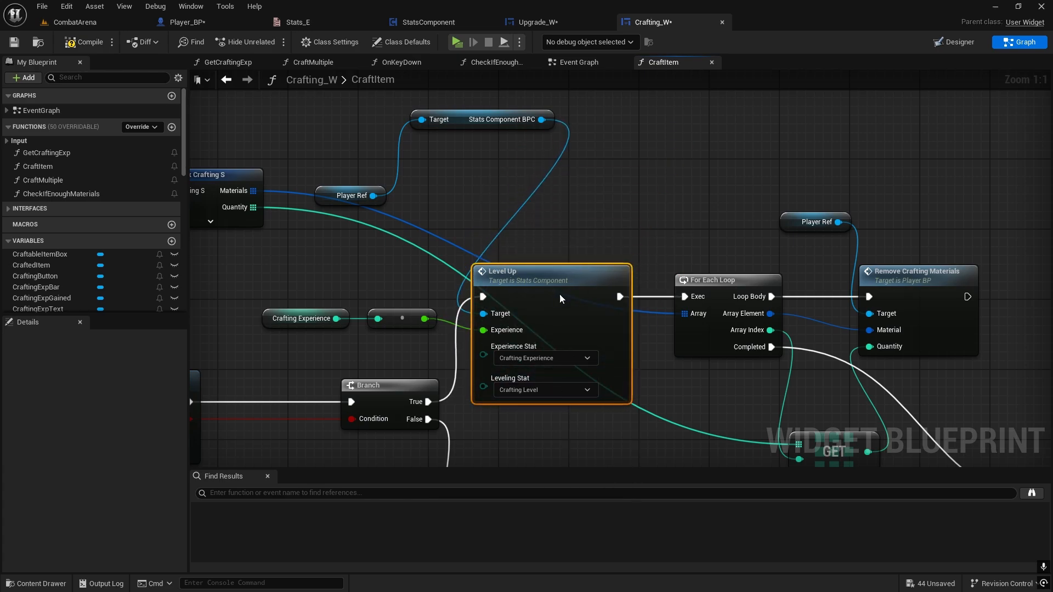
pyautogui.click(572, 258)
pyautogui.moveTo(572, 258); pyautogui.dragTo(590, 147, button='right')
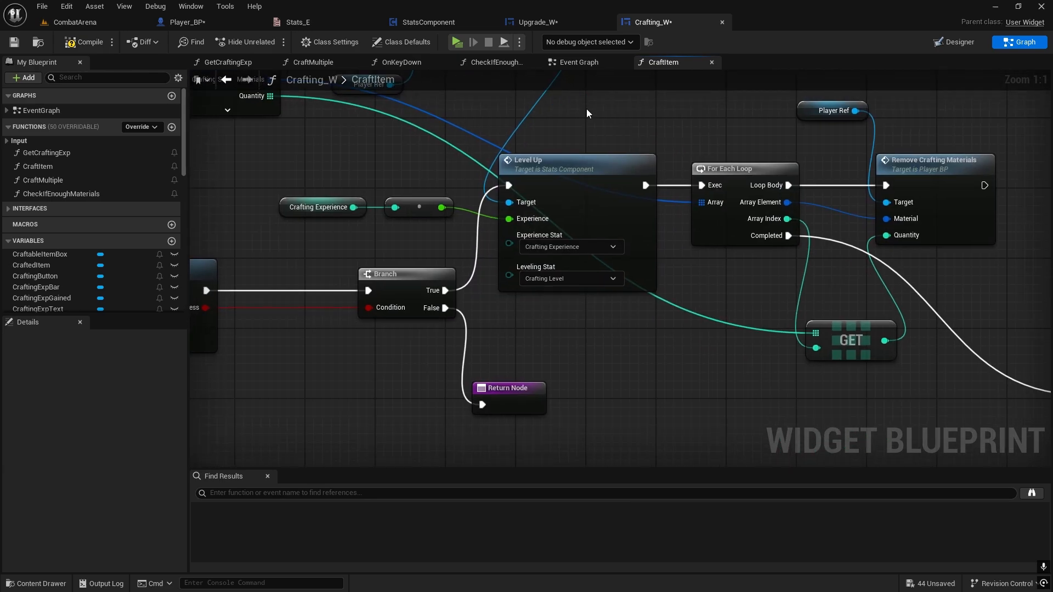
pyautogui.click(11, 44)
# Delete the old LevelUp function from Player_BP
pyautogui.click(183, 22)
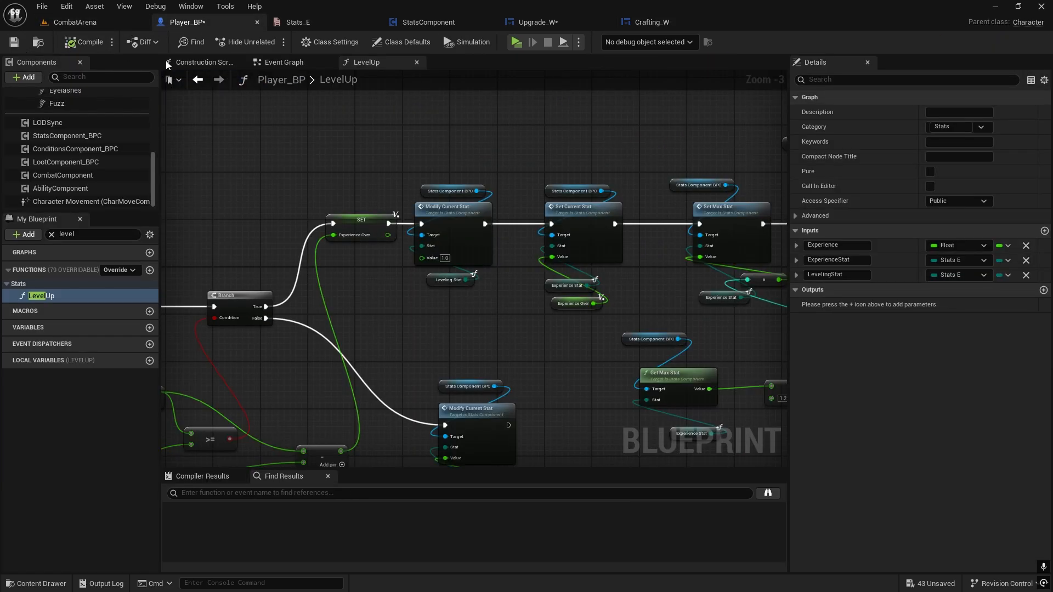
pyautogui.click(57, 297)
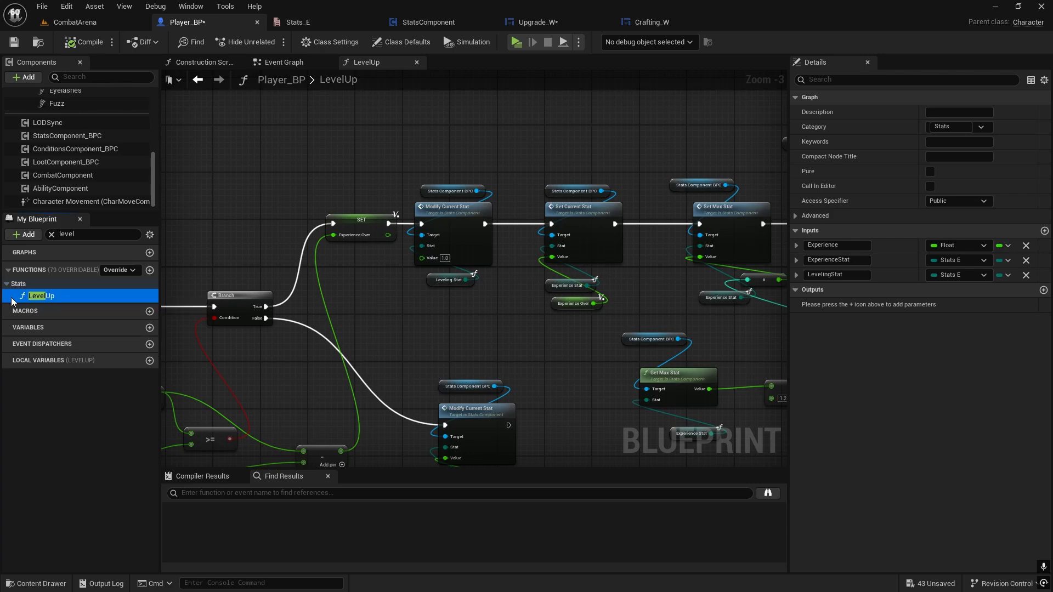
pyautogui.press('Delete')
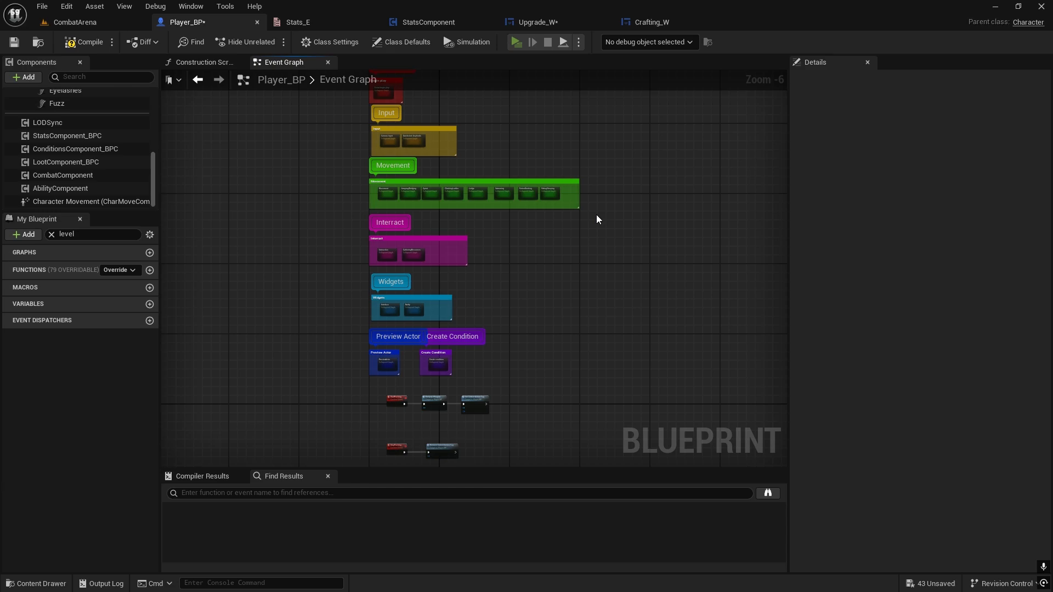
# Play-test the level briefly by walking the character forward, and end the preview
pyautogui.hotkey('alt', 'p')
pyautogui.click(561, 222)
pyautogui.press('w')
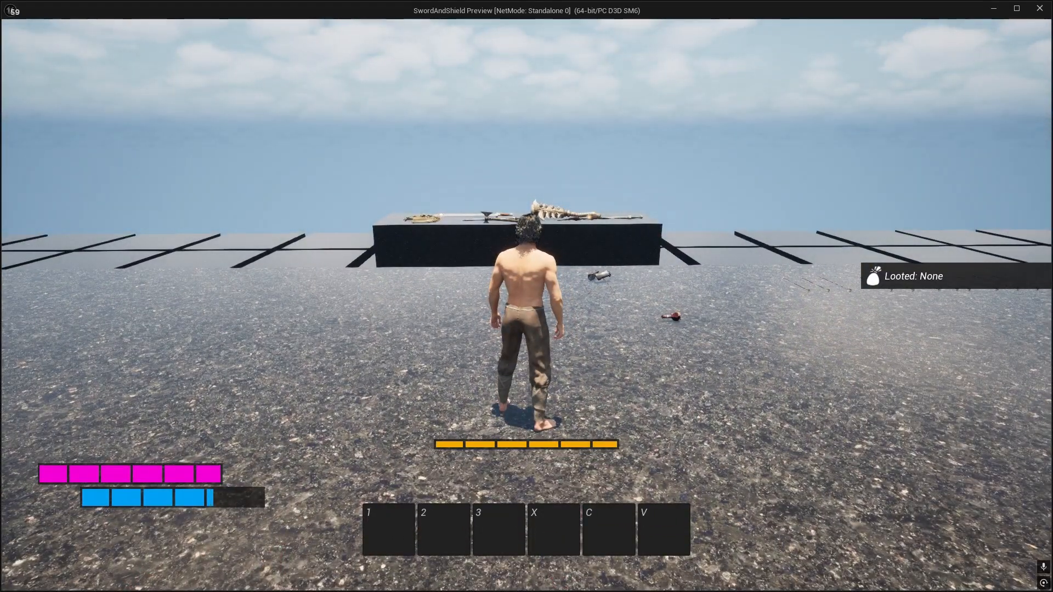
pyautogui.press('Escape')
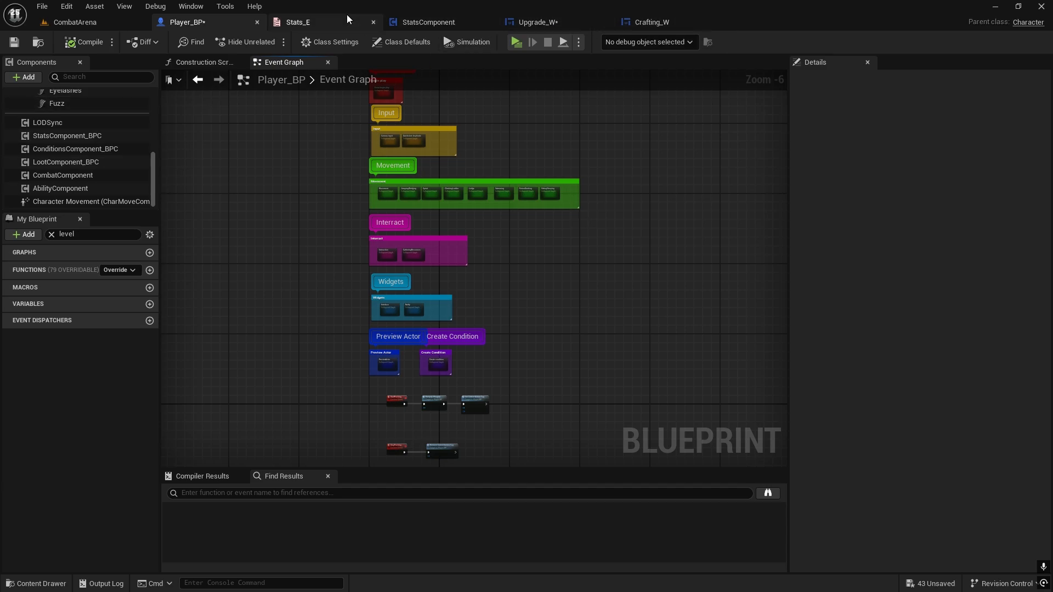
# Switch to StatsComponent and close the Stats_E, Upgrade_W and Crafting_W editors
pyautogui.click(449, 24)
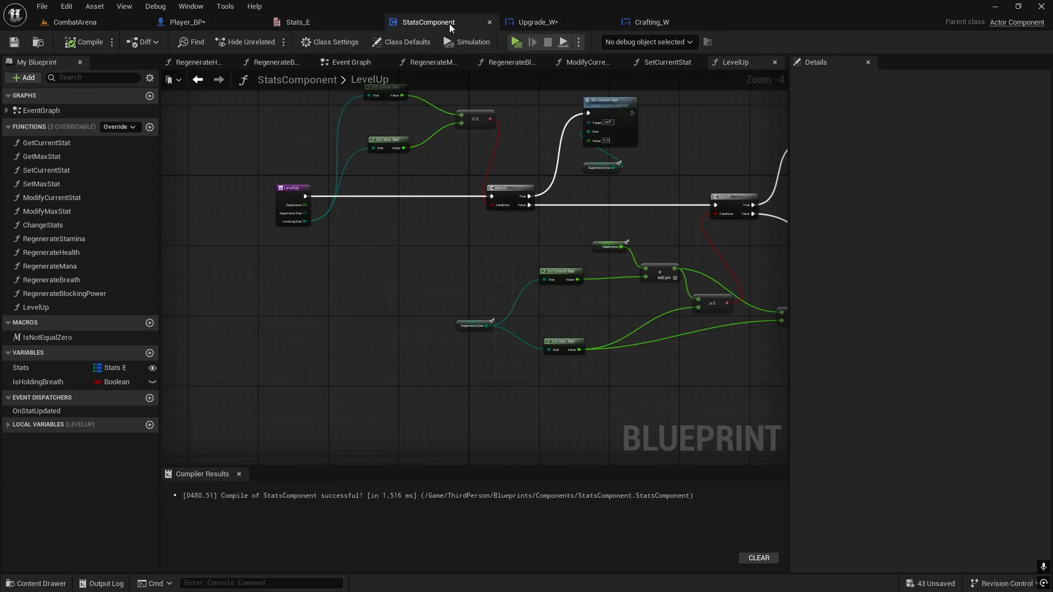
pyautogui.click(374, 23)
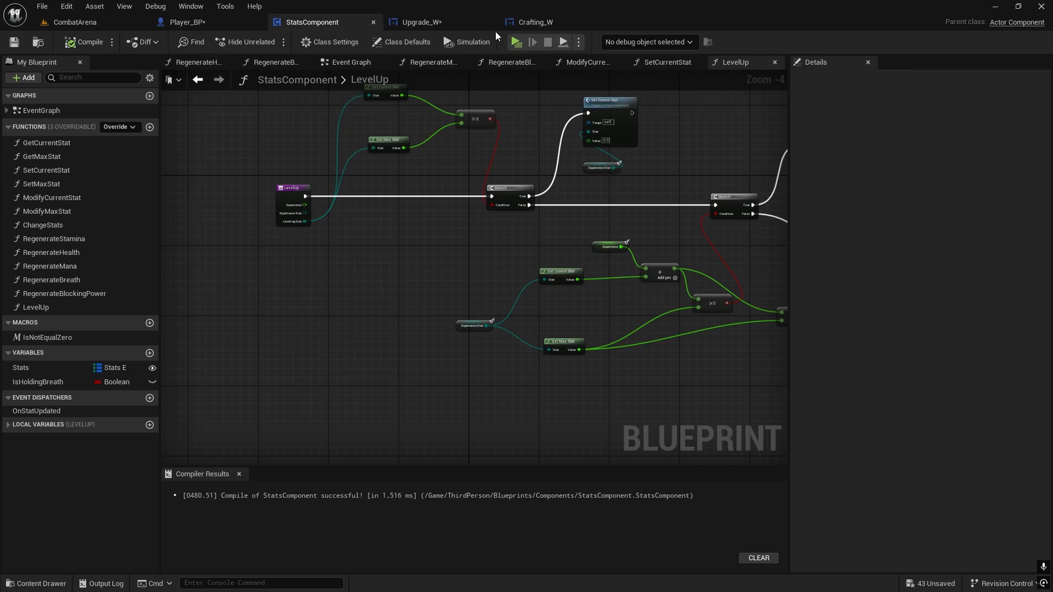
pyautogui.click(490, 22)
pyautogui.click(492, 22)
# Create an Integer variable named AttributePoints in StatsComponent
pyautogui.moveTo(468, 254); pyautogui.dragTo(95, 315, button='right')
pyautogui.scroll(1, 625, 270)
pyautogui.moveTo(642, 257); pyautogui.dragTo(479, 330, button='right')
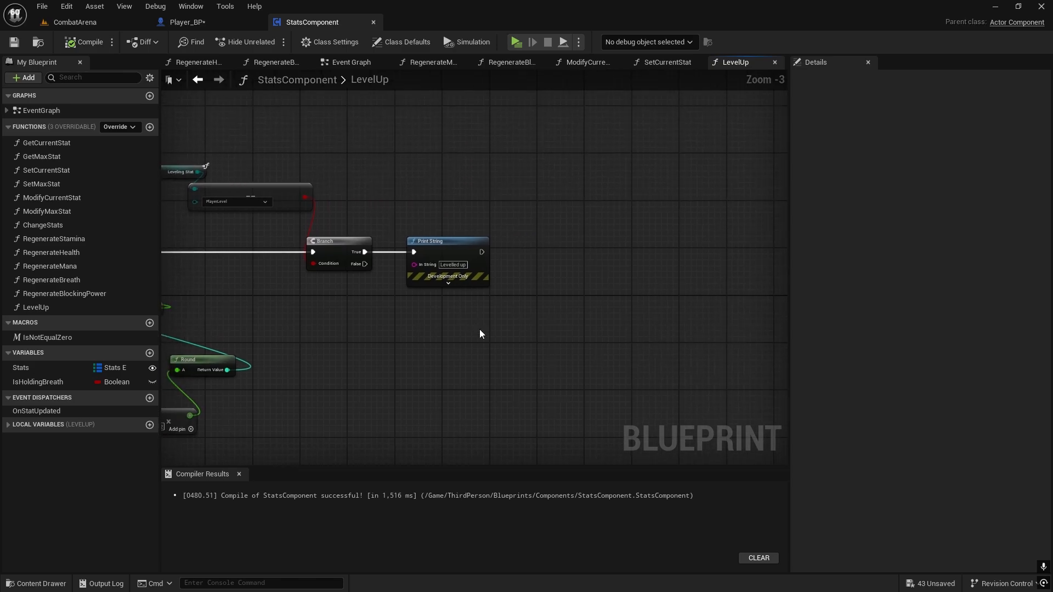
pyautogui.click(149, 352)
pyautogui.write('A')
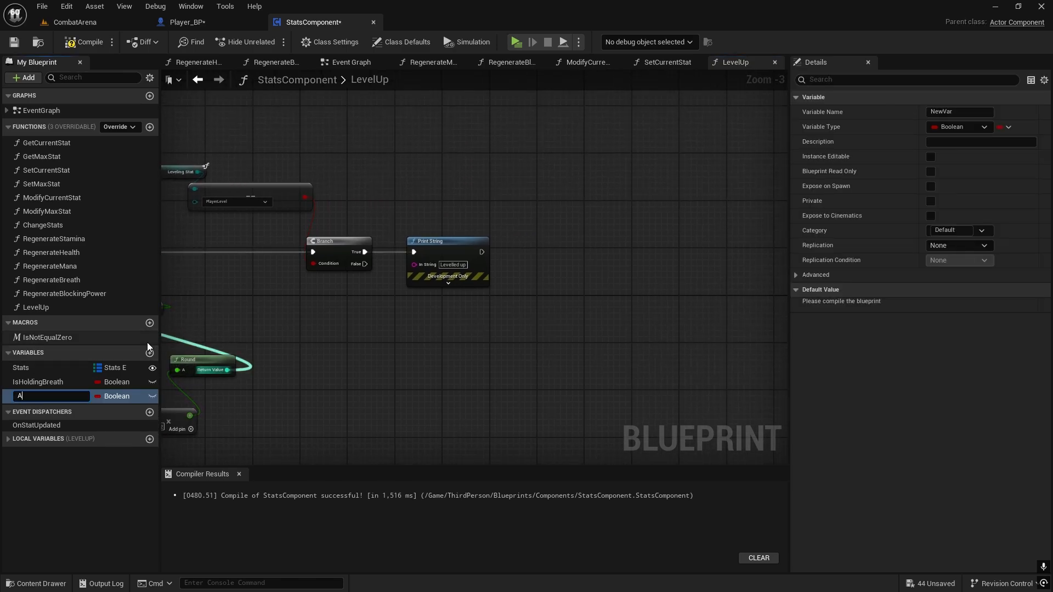
pyautogui.write('ttributePoints')
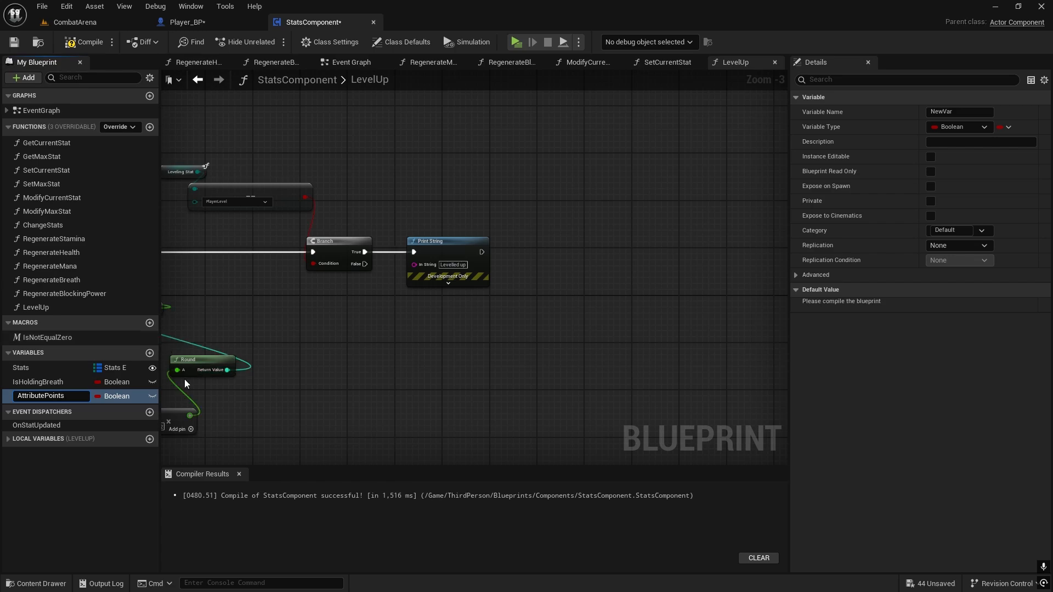
pyautogui.click(126, 396)
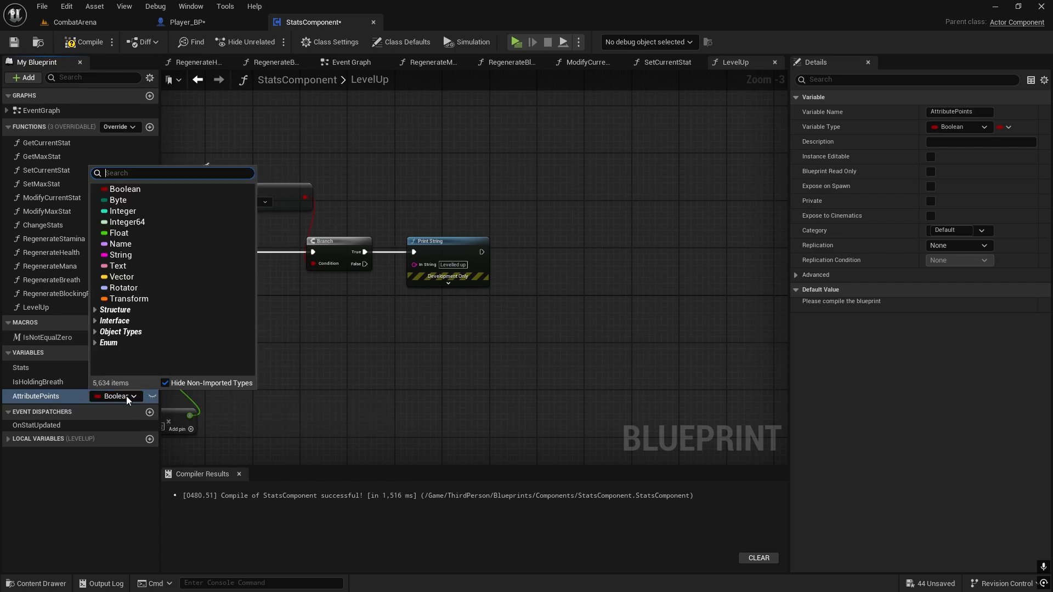
pyautogui.click(131, 212)
# Add an Attribute Points getter near LevelUp's Print String and connect it to an Add node that adds 3
pyautogui.moveTo(384, 305); pyautogui.dragTo(382, 314, button='right')
pyautogui.scroll(2, 382, 314)
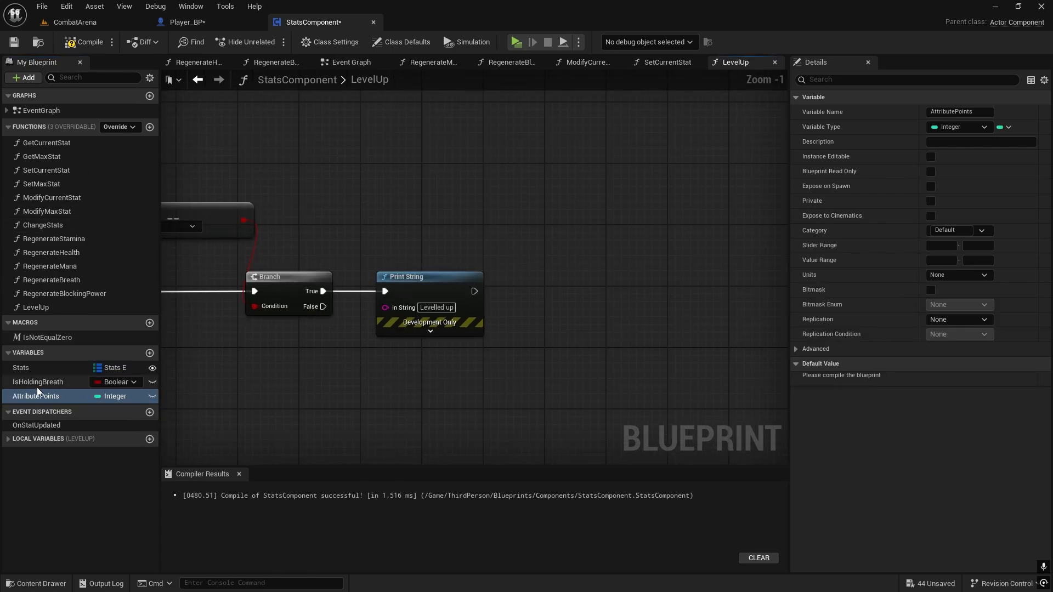
pyautogui.moveTo(48, 404); pyautogui.dragTo(564, 282)
pyautogui.click(483, 228)
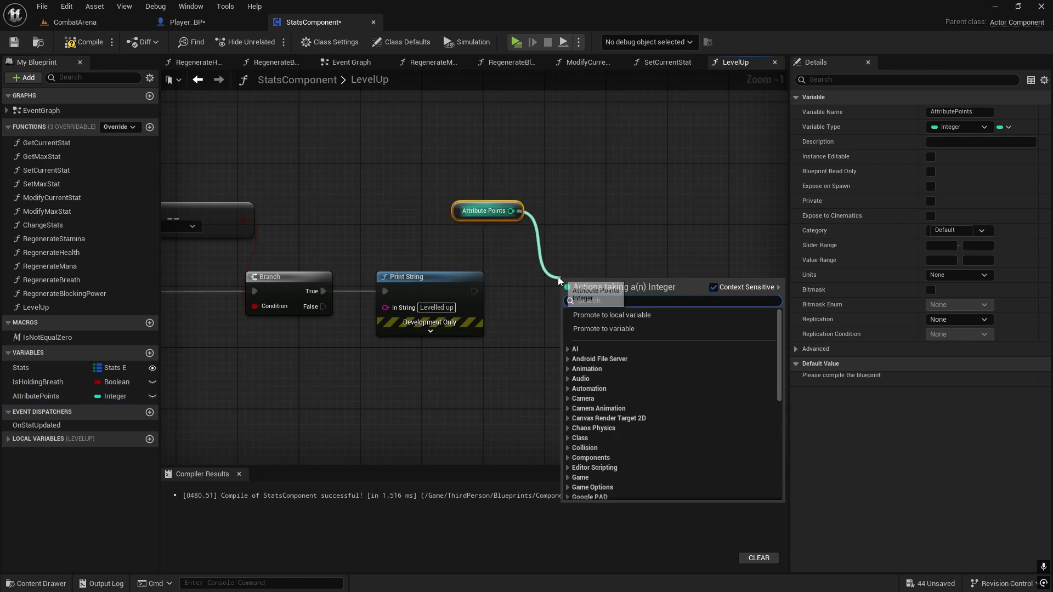
pyautogui.write('+')
pyautogui.click(568, 363)
pyautogui.click(584, 302)
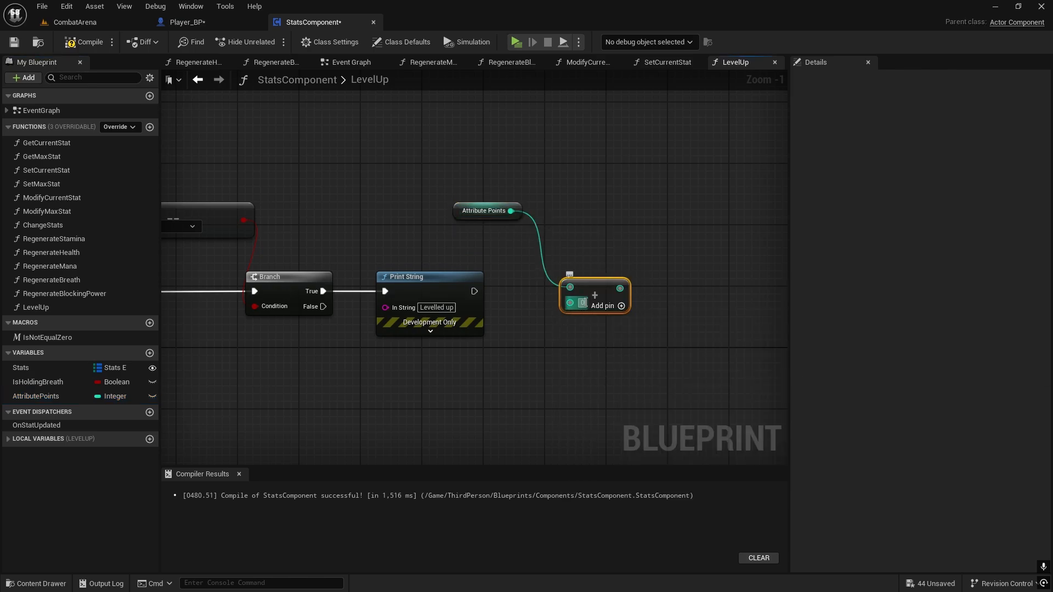
pyautogui.click(535, 328)
pyautogui.moveTo(535, 328); pyautogui.dragTo(534, 307, button='right')
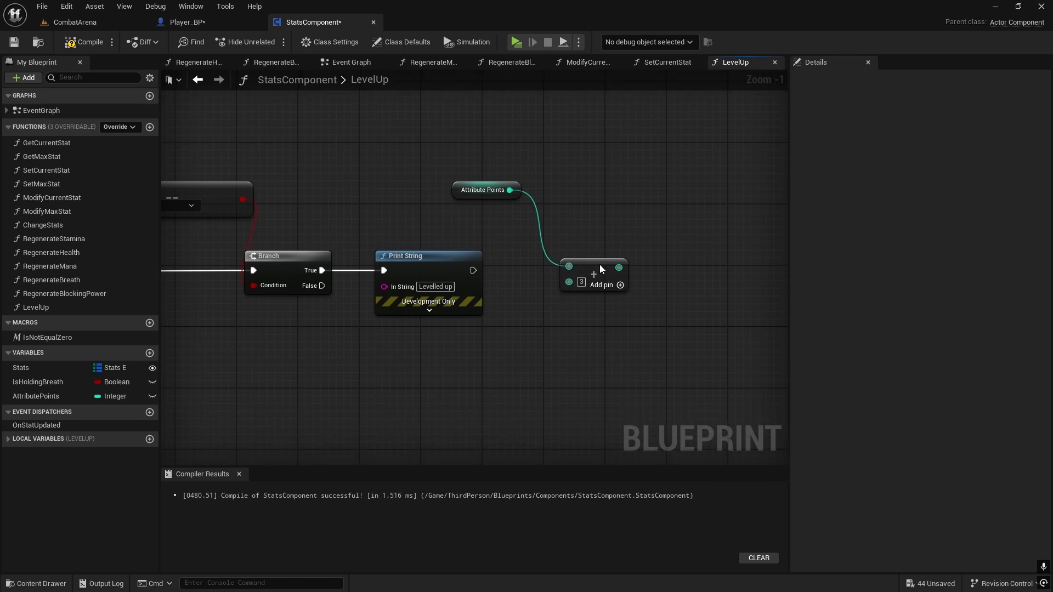
# Place the Attribute Points getter and the Add node side by side above Print String
pyautogui.moveTo(580, 181); pyautogui.dragTo(578, 186)
pyautogui.moveTo(451, 202)
pyautogui.mouseDown()
pyautogui.moveTo(564, 177)
pyautogui.moveTo(408, 197)
pyautogui.moveTo(469, 196)
pyautogui.mouseUp()
pyautogui.click(534, 233)
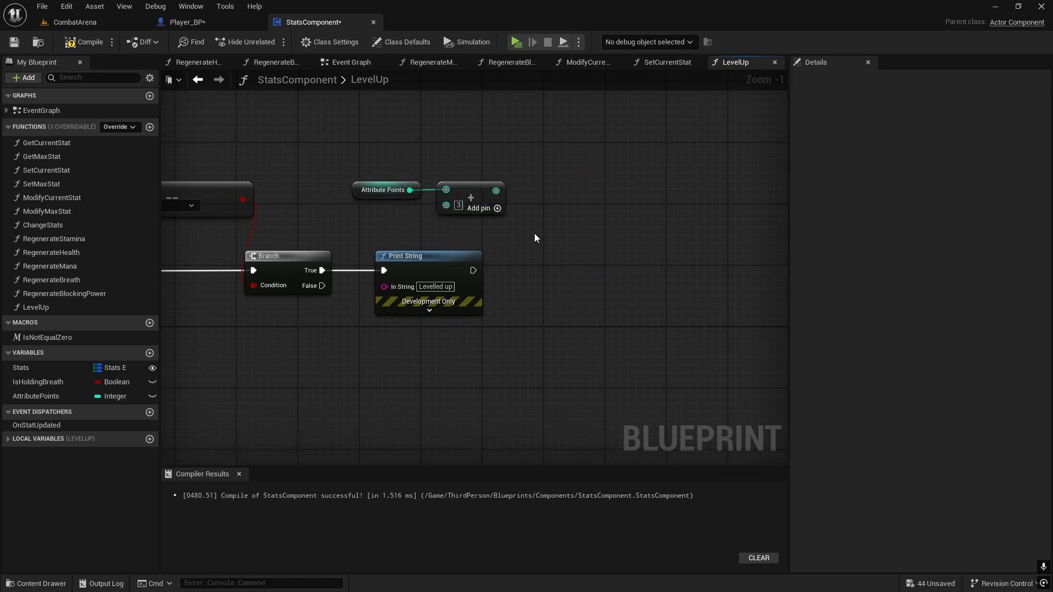
# Add a Set Attribute Points node after Print String, fed by the Add result, and compile and save StatsComponent
pyautogui.scroll(1, 497, 220)
pyautogui.moveTo(496, 219); pyautogui.dragTo(536, 191, button='right')
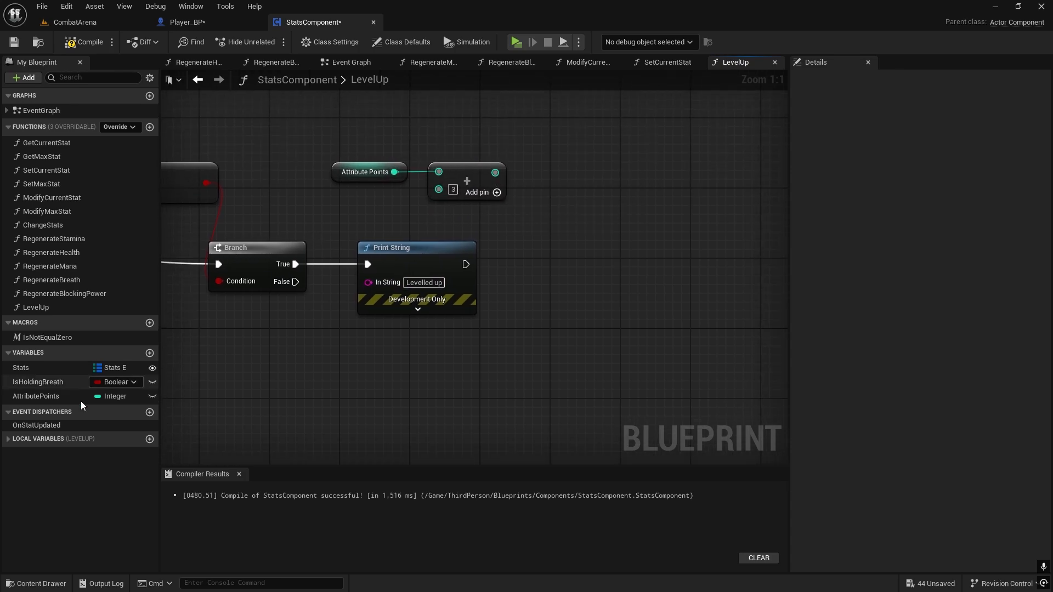
pyautogui.moveTo(35, 396); pyautogui.dragTo(547, 264)
pyautogui.click(586, 296)
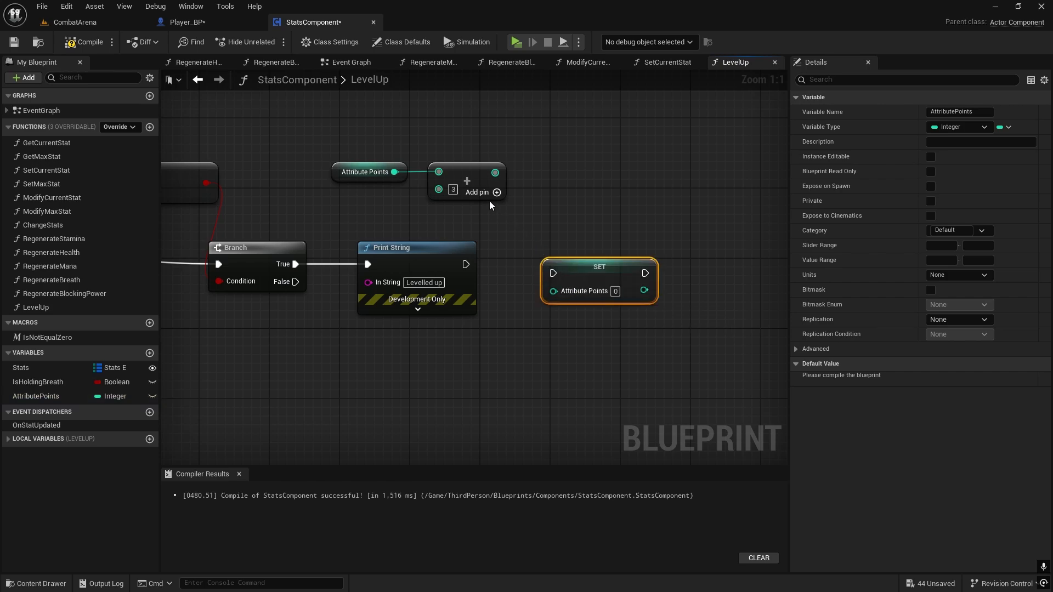
pyautogui.moveTo(495, 172); pyautogui.dragTo(553, 290)
pyautogui.moveTo(466, 265); pyautogui.dragTo(613, 261)
pyautogui.click(498, 362)
pyautogui.scroll(-2, 502, 360)
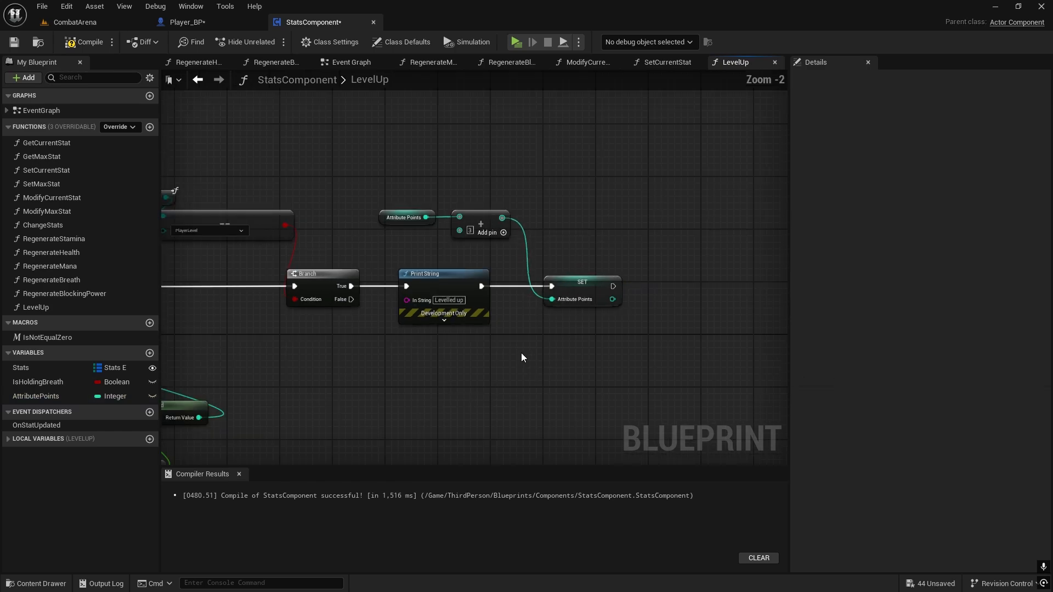
pyautogui.click(83, 42)
pyautogui.click(14, 43)
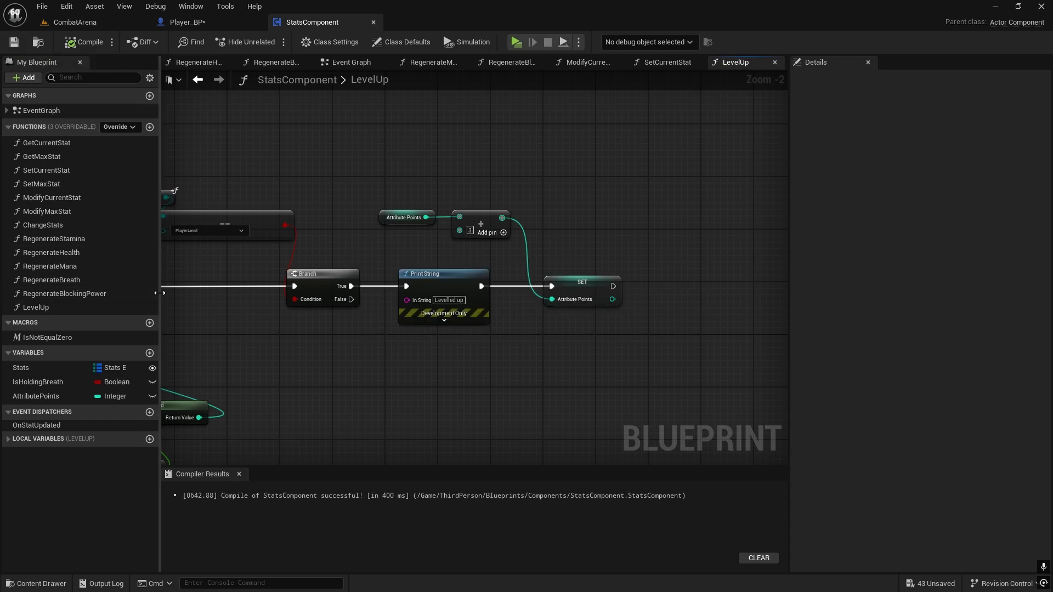
# Create an Integer variable named AssignedAttributes in StatsComponent
pyautogui.click(146, 352)
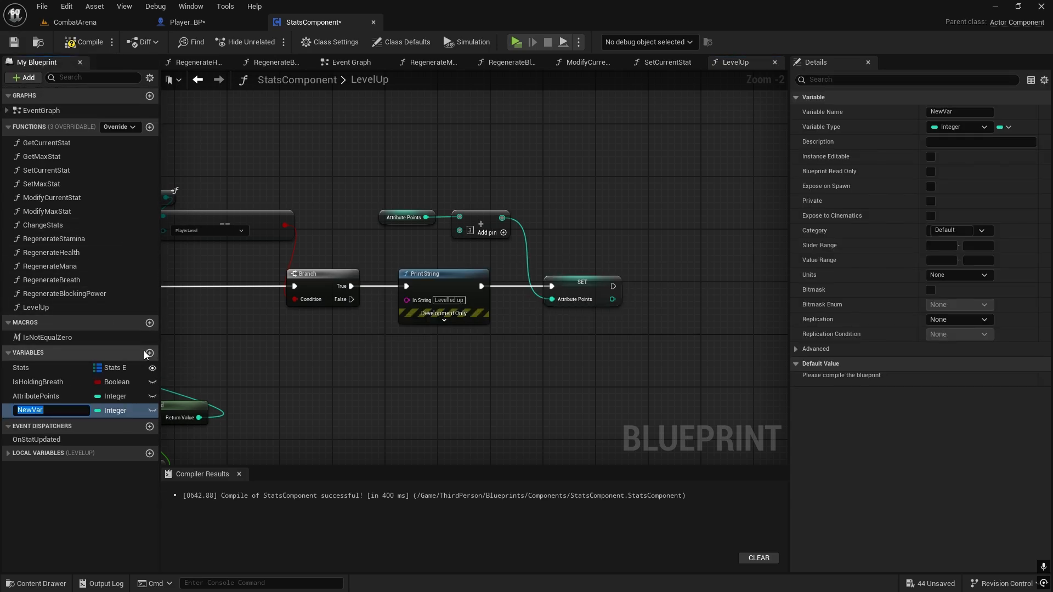
pyautogui.write('A')
pyautogui.press('BackSpace')
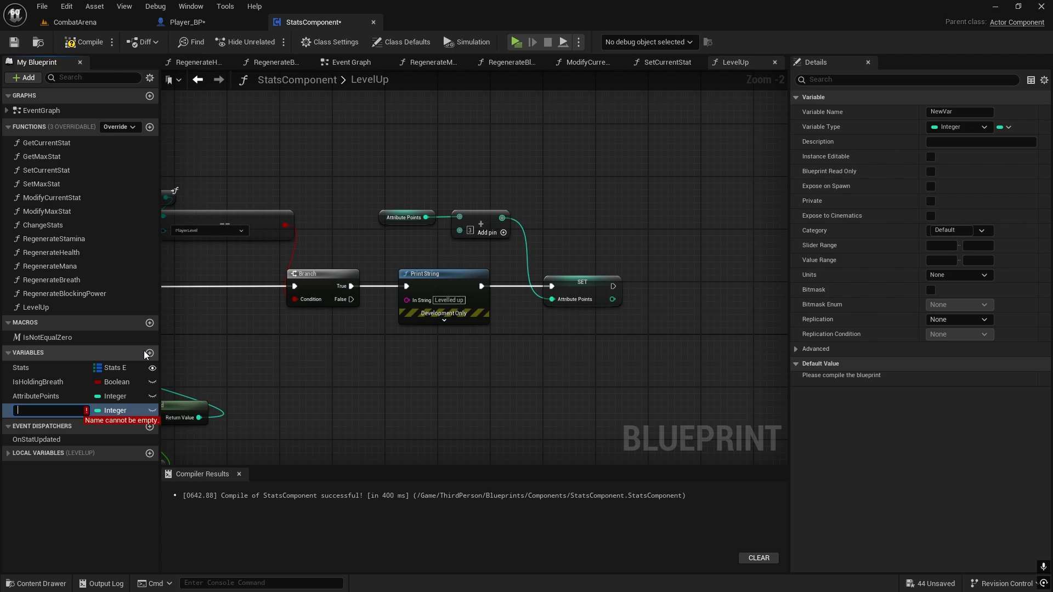
pyautogui.write('Assig')
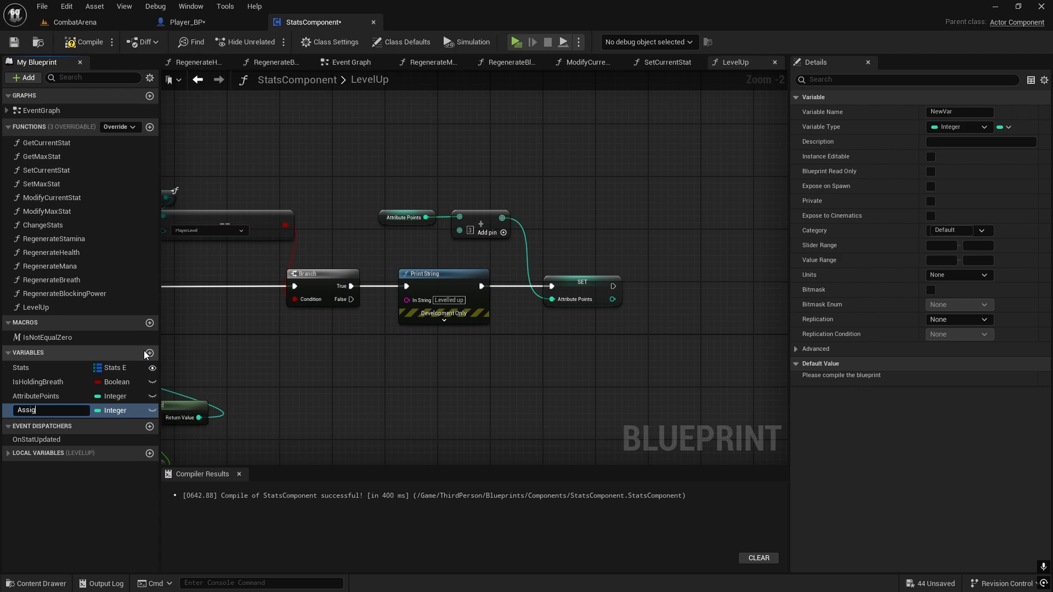
pyautogui.write('nedAttributes')
pyautogui.press('Return')
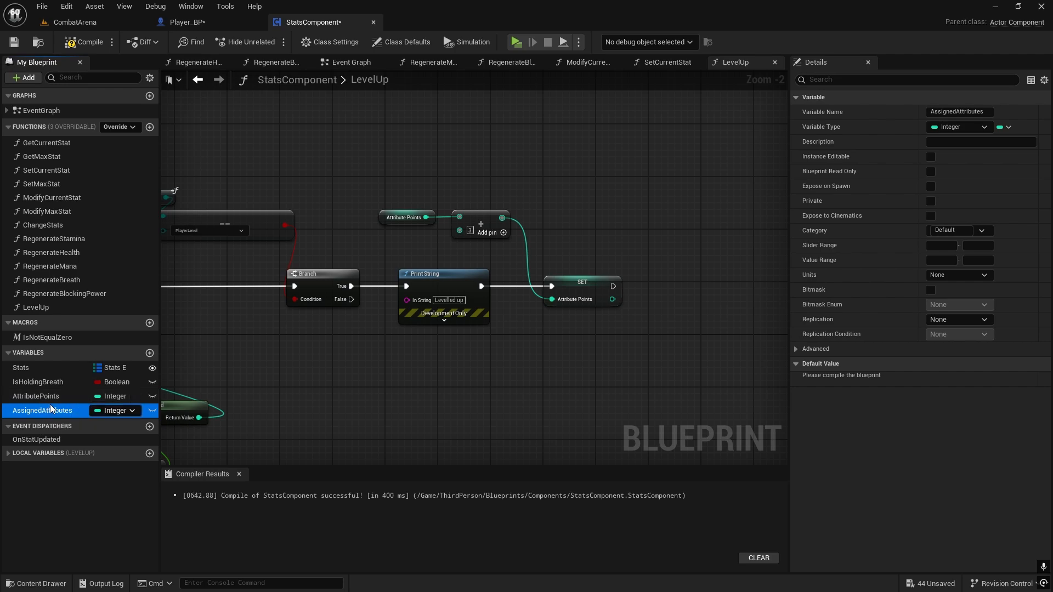
pyautogui.moveTo(579, 276); pyautogui.dragTo(596, 225, button='right')
pyautogui.scroll(2, 596, 225)
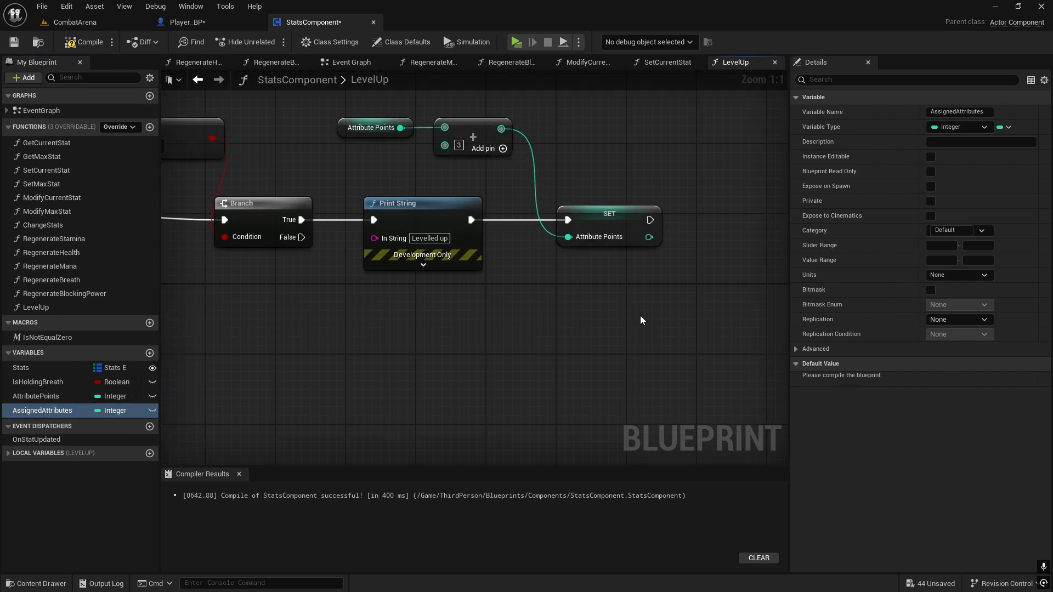
pyautogui.scroll(-1, 642, 308)
pyautogui.moveTo(641, 308); pyautogui.dragTo(644, 249, button='right')
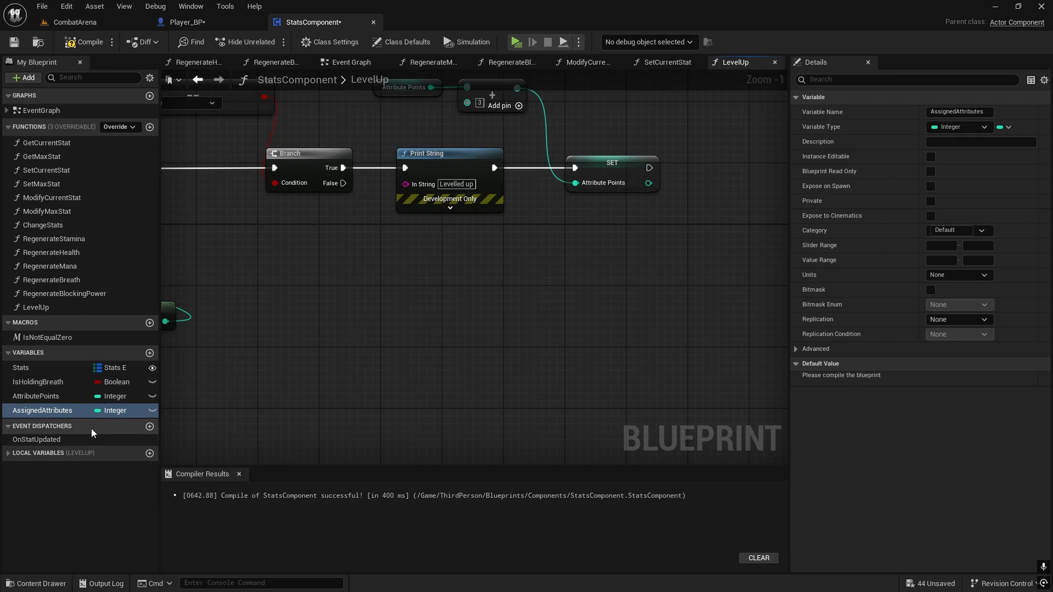
pyautogui.moveTo(483, 301); pyautogui.dragTo(435, 336, button='right')
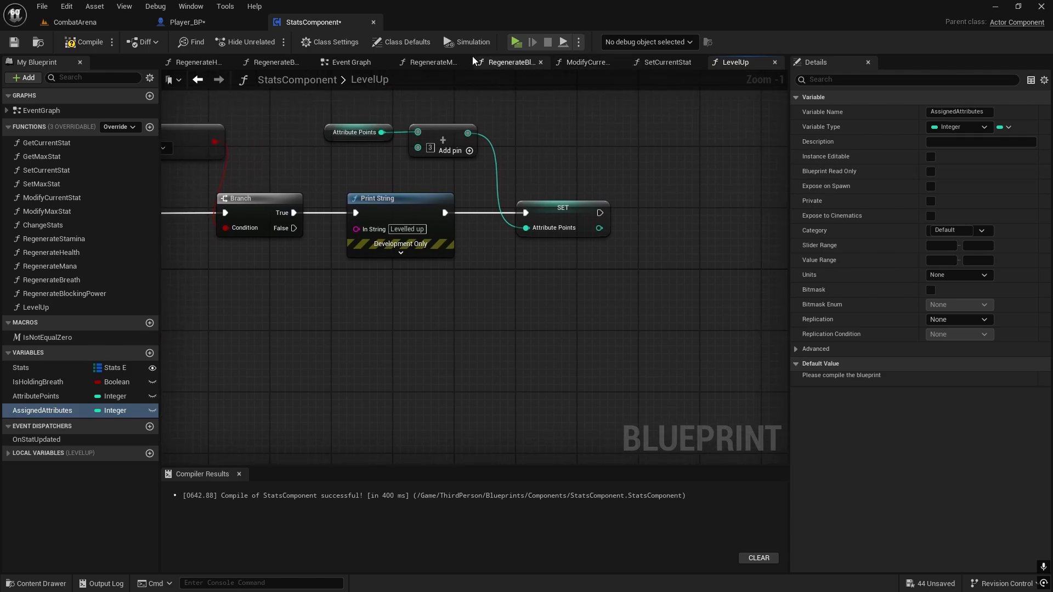
pyautogui.moveTo(533, 201); pyautogui.dragTo(643, 213, button='right')
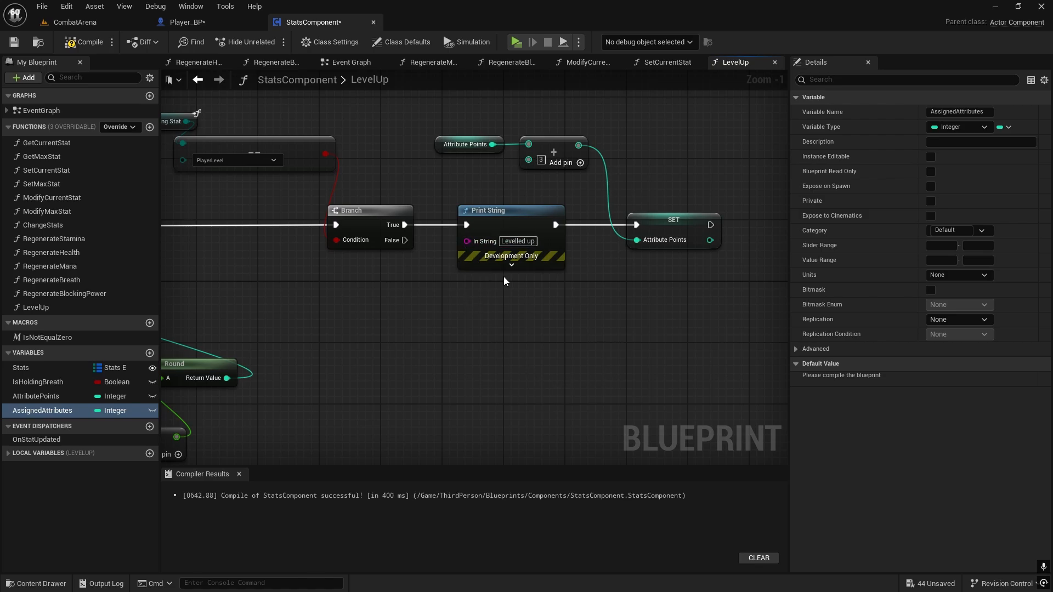
pyautogui.scroll(-1, 483, 268)
pyautogui.moveTo(454, 254); pyautogui.dragTo(421, 250, button='right')
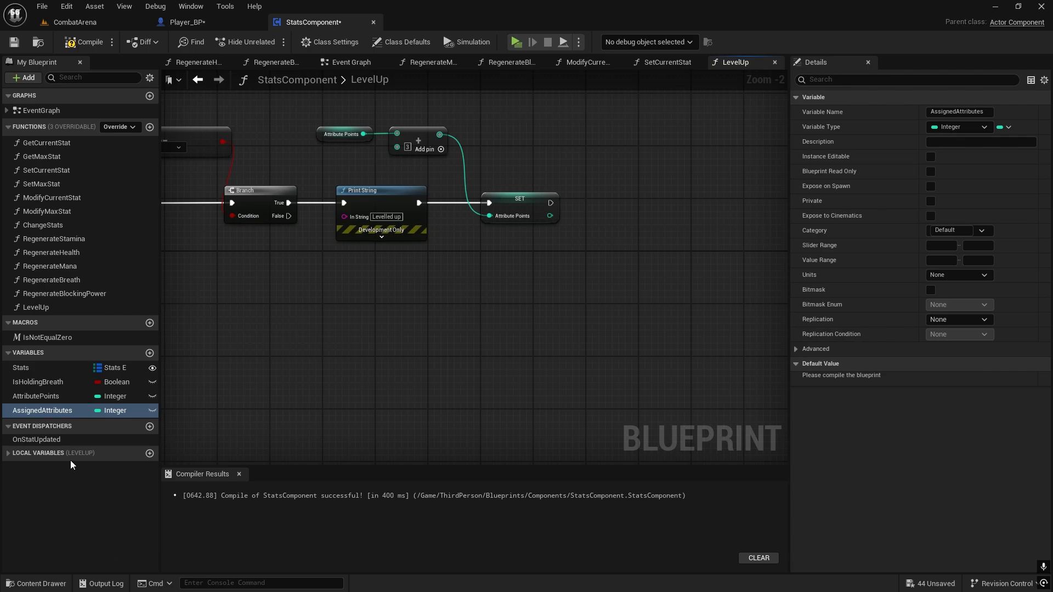
# Create an event dispatcher named OnAttributeUpdated in StatsComponent
pyautogui.click(148, 428)
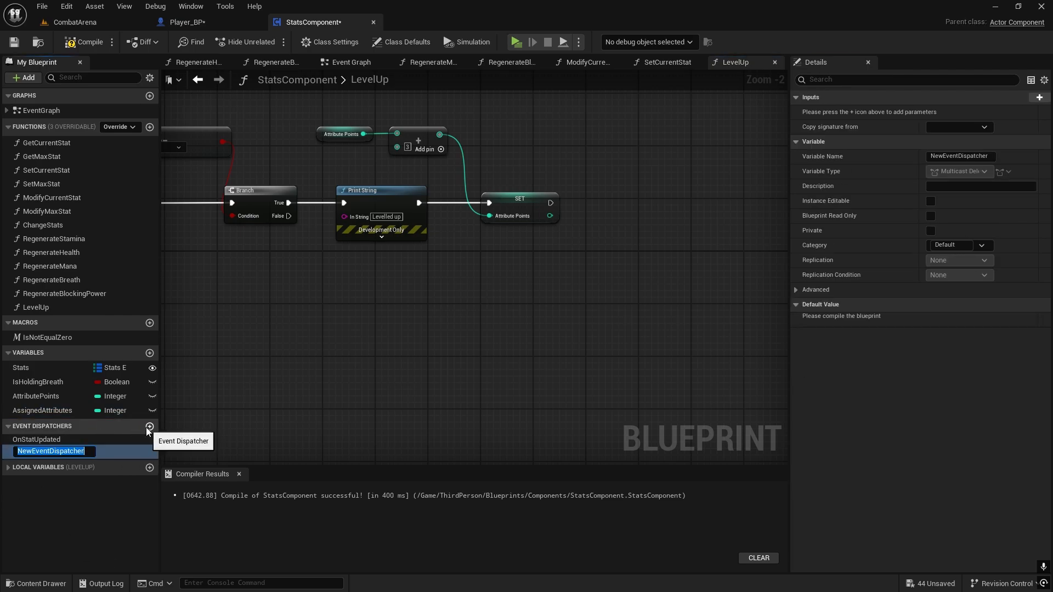
pyautogui.write('OnAtt')
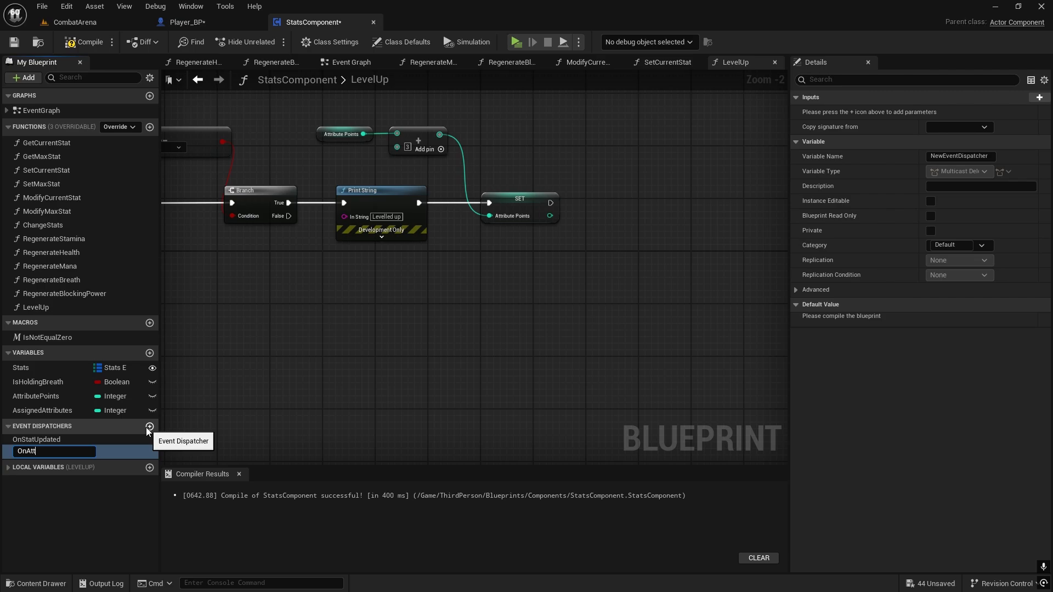
pyautogui.write('ributeUpdated')
pyautogui.press('Return')
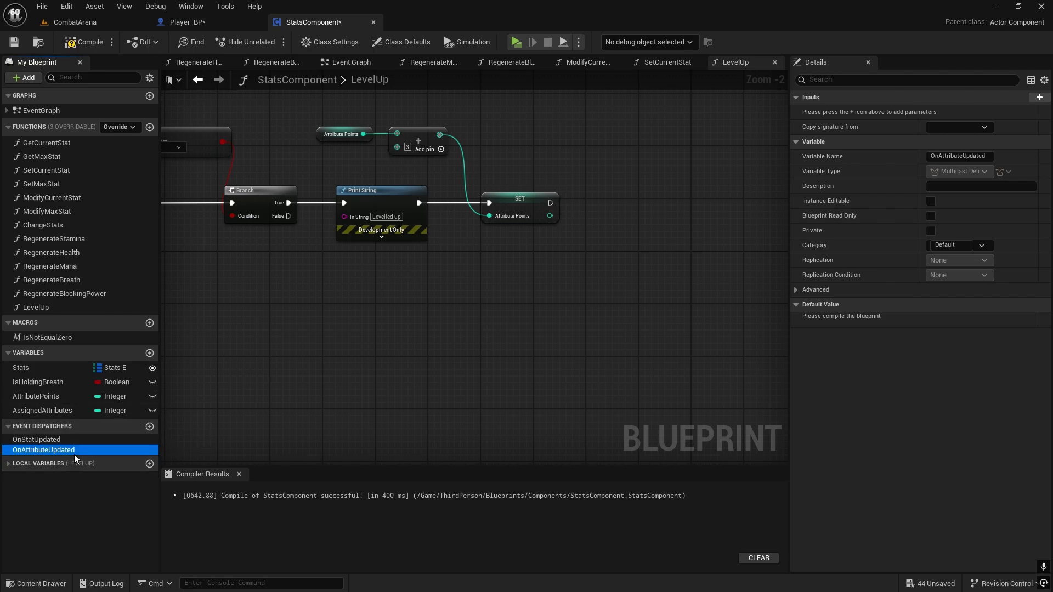
pyautogui.click(66, 451)
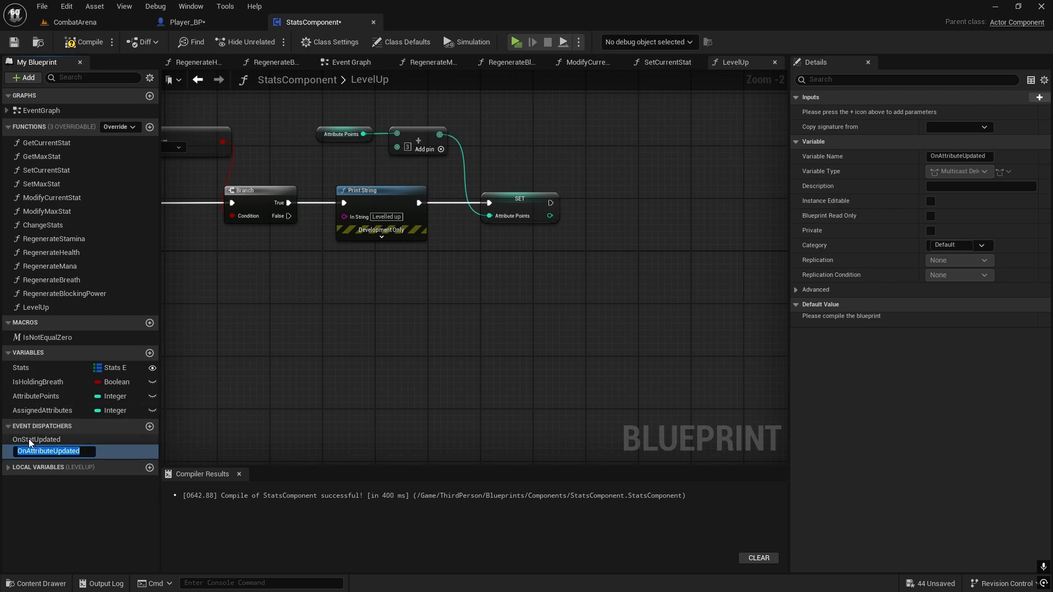
pyautogui.click(29, 439)
pyautogui.click(55, 452)
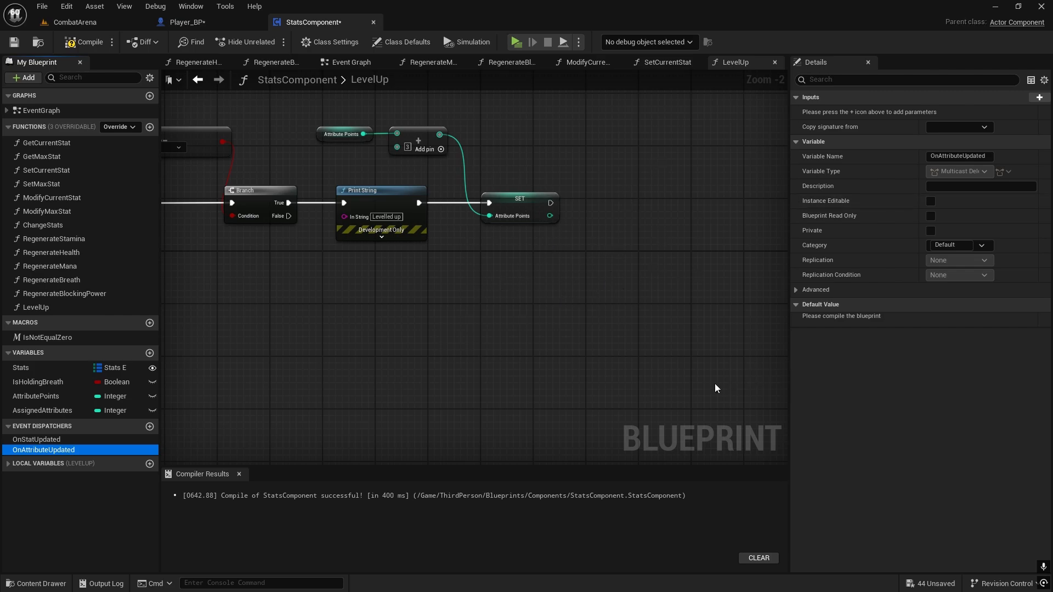
# Create a Blueprint enumeration named AttributeUpdateType_E in the Blueprints/Enums folder
pyautogui.moveTo(654, 215); pyautogui.dragTo(541, 241, button='right')
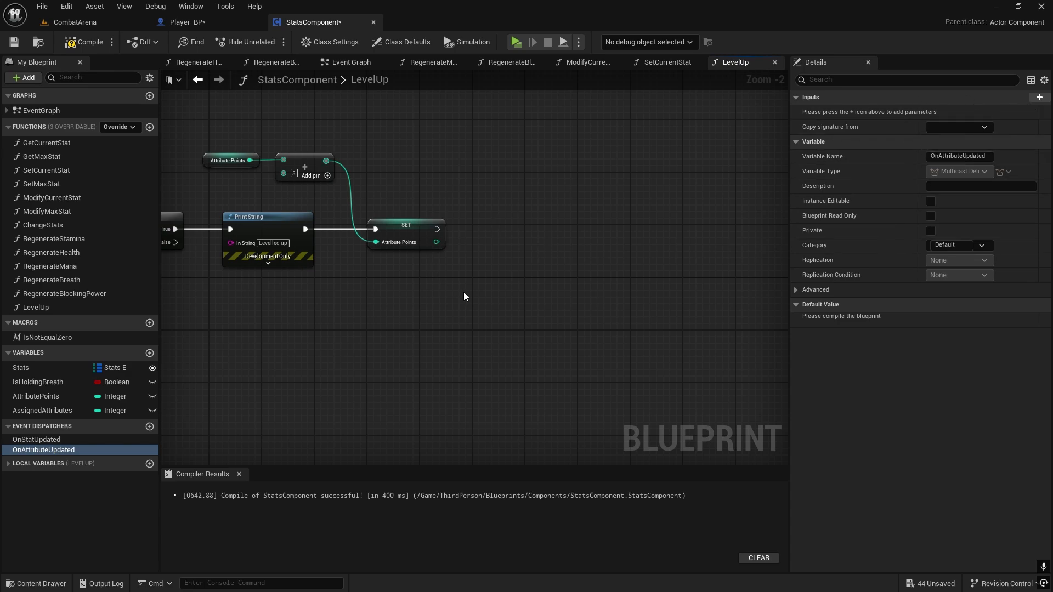
pyautogui.hotkey('ctrl', 'space')
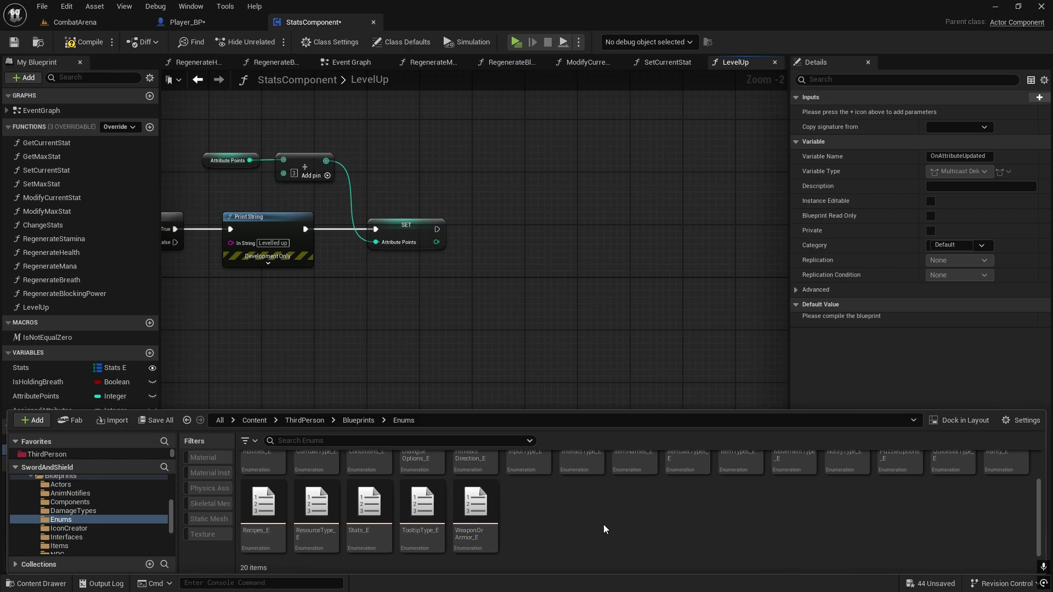
pyautogui.rightClick(538, 509)
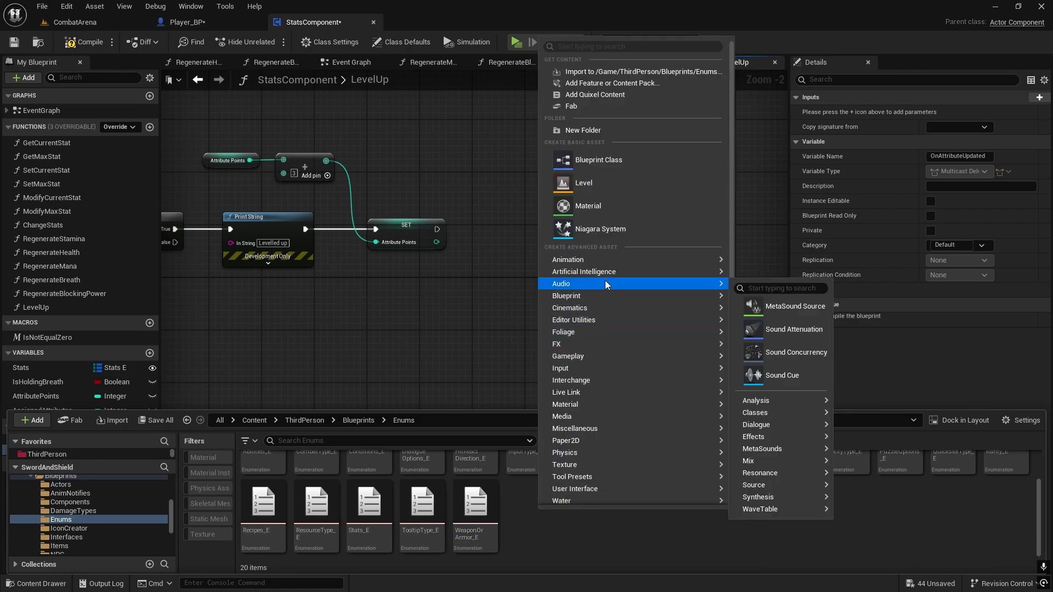
pyautogui.moveTo(621, 295)
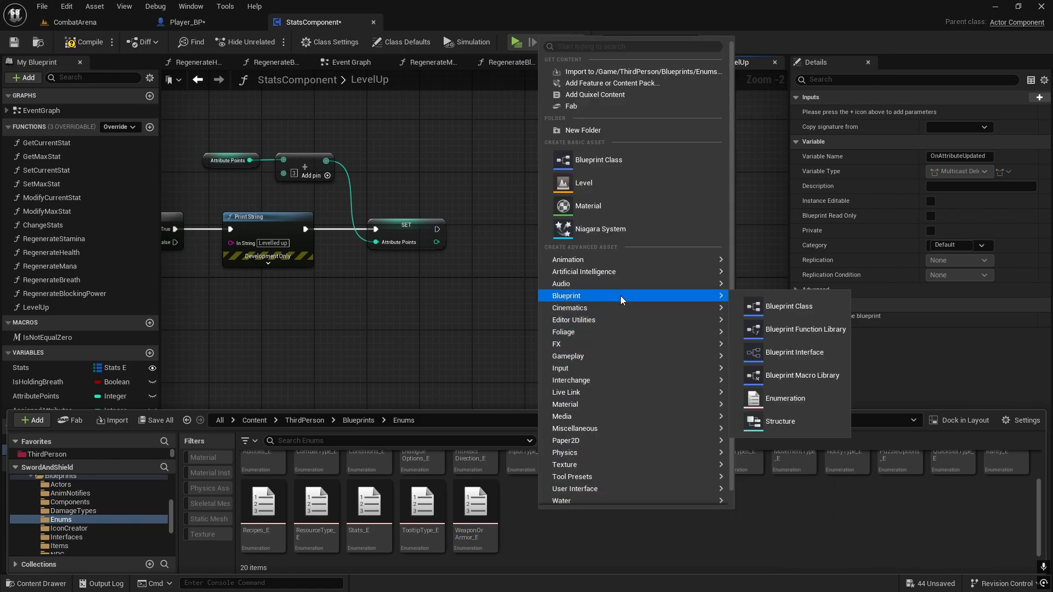
pyautogui.click(765, 400)
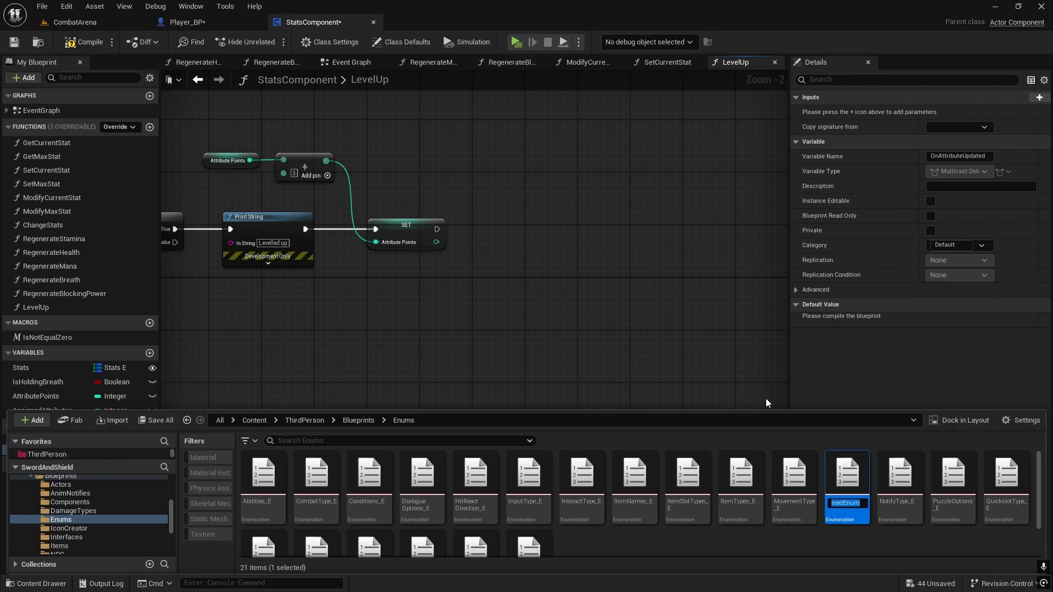
pyautogui.write('Attribut')
pyautogui.write('eUpdate')
pyautogui.write('Type')
pyautogui.write('_E')
pyautogui.press('Return')
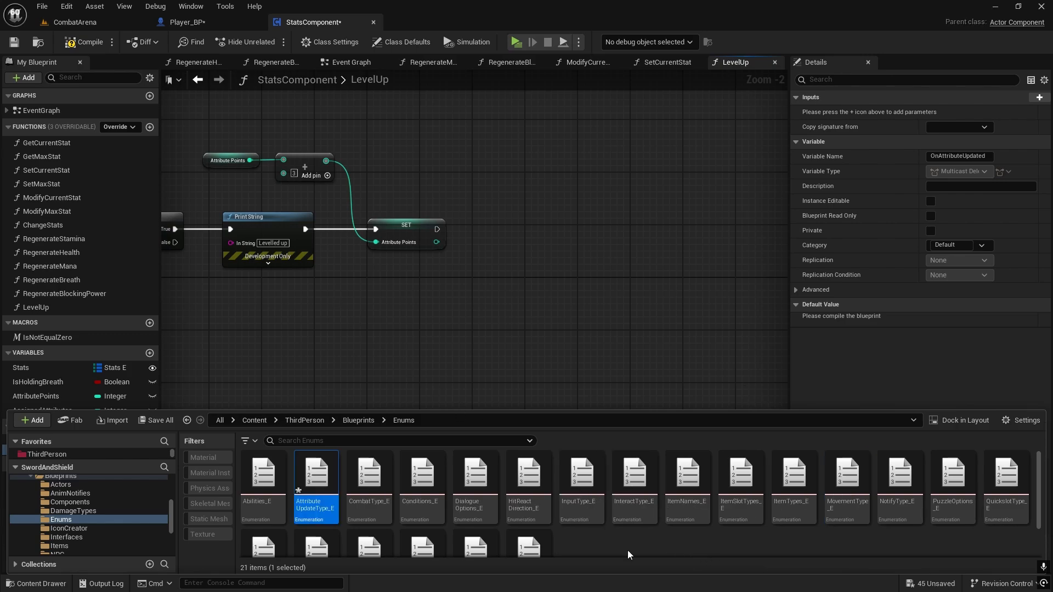
# Open AttributeUpdateType_E and add two enumerators with the display names Change and Commit
pyautogui.doubleClick(321, 476)
pyautogui.click(115, 41)
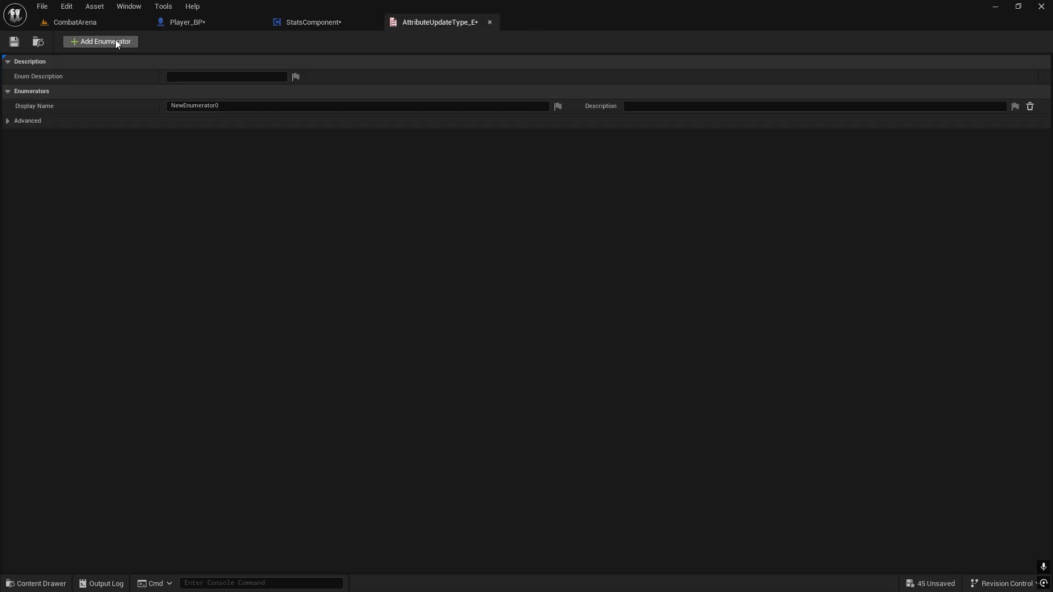
pyautogui.write('Change')
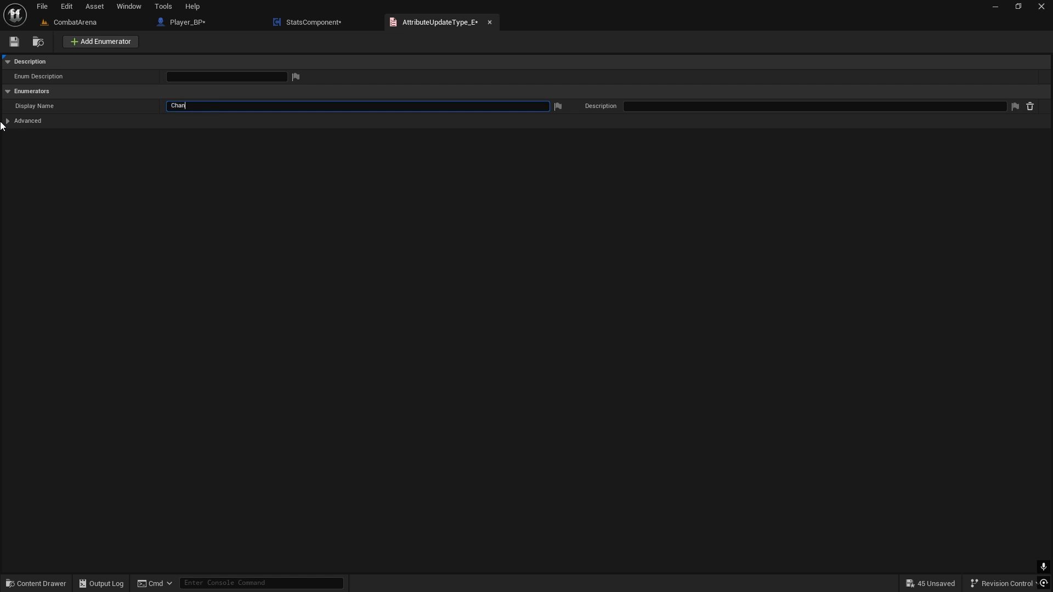
pyautogui.click(48, 122)
pyautogui.click(115, 42)
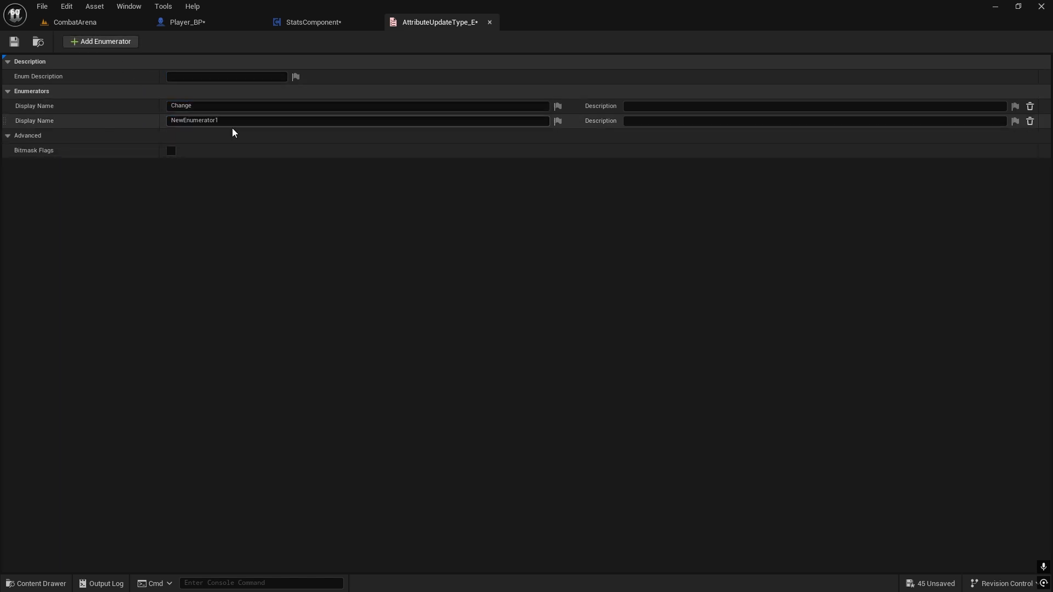
pyautogui.write('Commit')
pyautogui.press('Return')
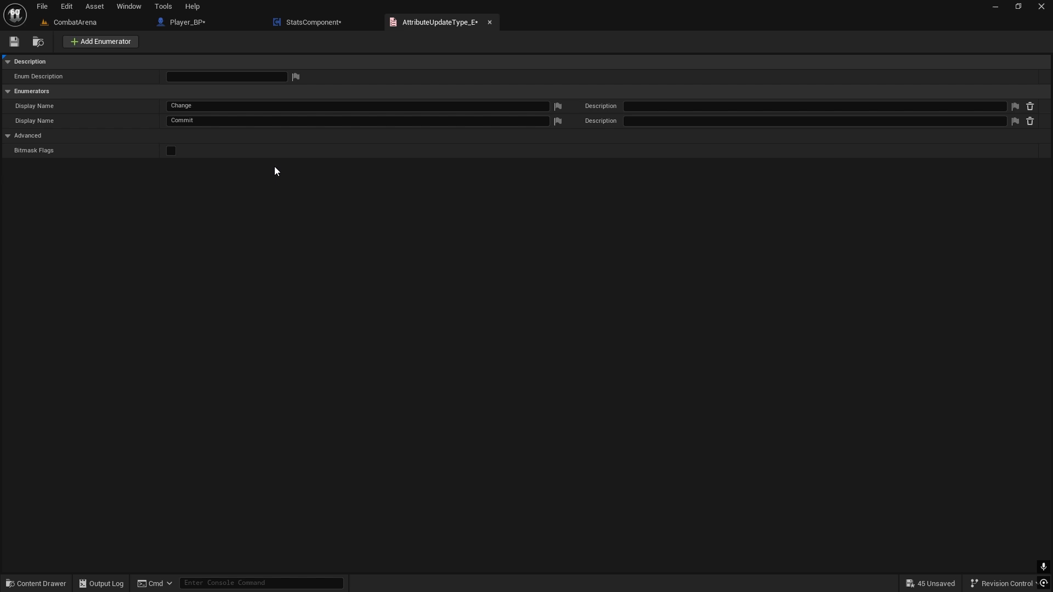
# Add a third enumerator named Reset to AttributeUpdateType_E and save the enumeration
pyautogui.click(84, 42)
pyautogui.click(204, 135)
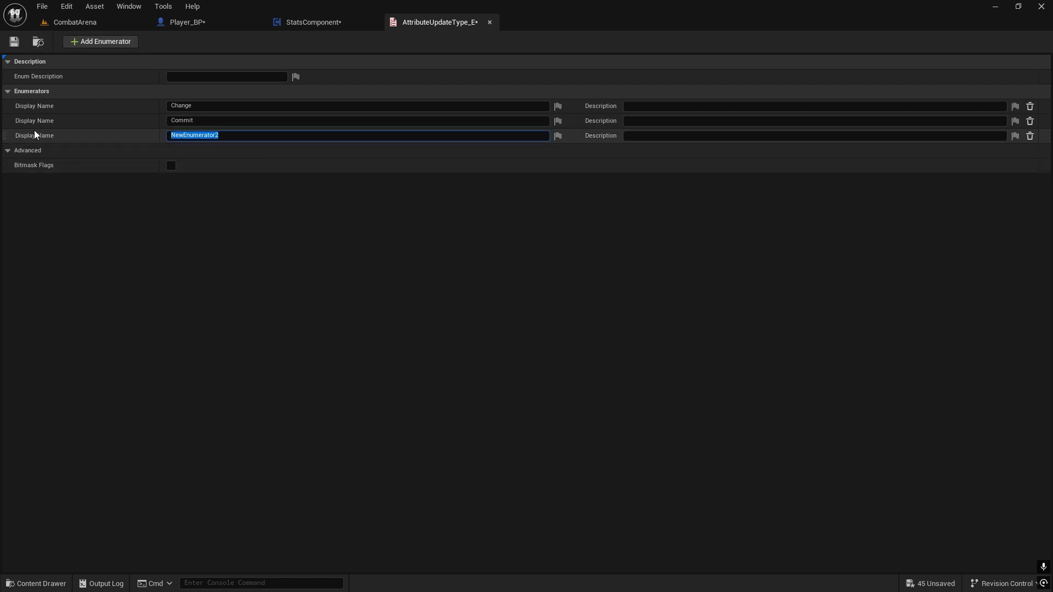
pyautogui.write('Reset')
pyautogui.press('Return')
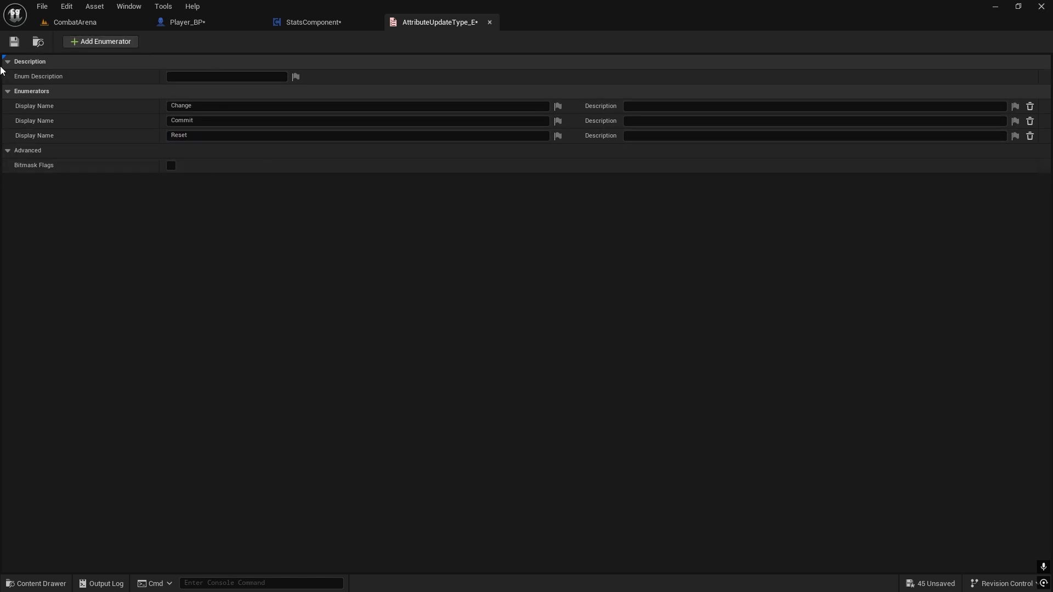
pyautogui.hotkey('ctrl', 's')
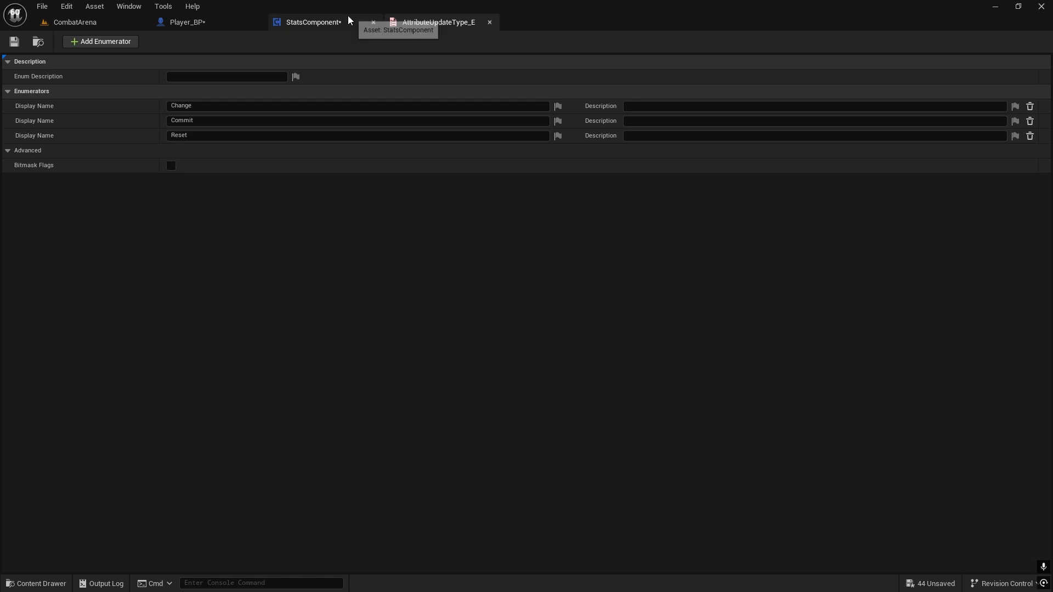
# Return to StatsComponent and add an Integer input named AttributePoints to the OnAttributeUpdated dispatcher
pyautogui.click(325, 23)
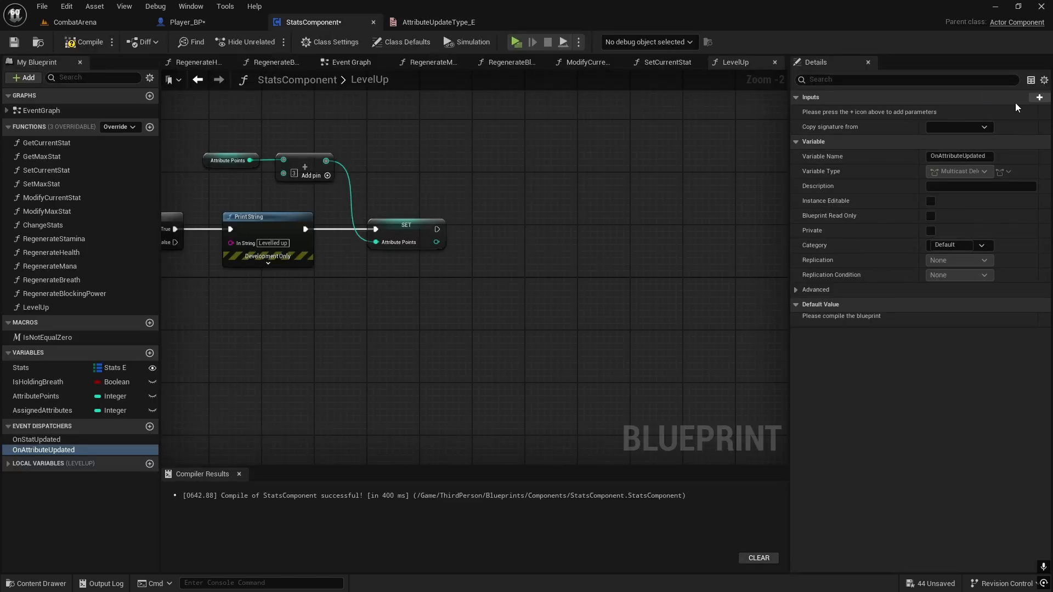
pyautogui.click(1032, 101)
pyautogui.moveTo(861, 112); pyautogui.dragTo(773, 118)
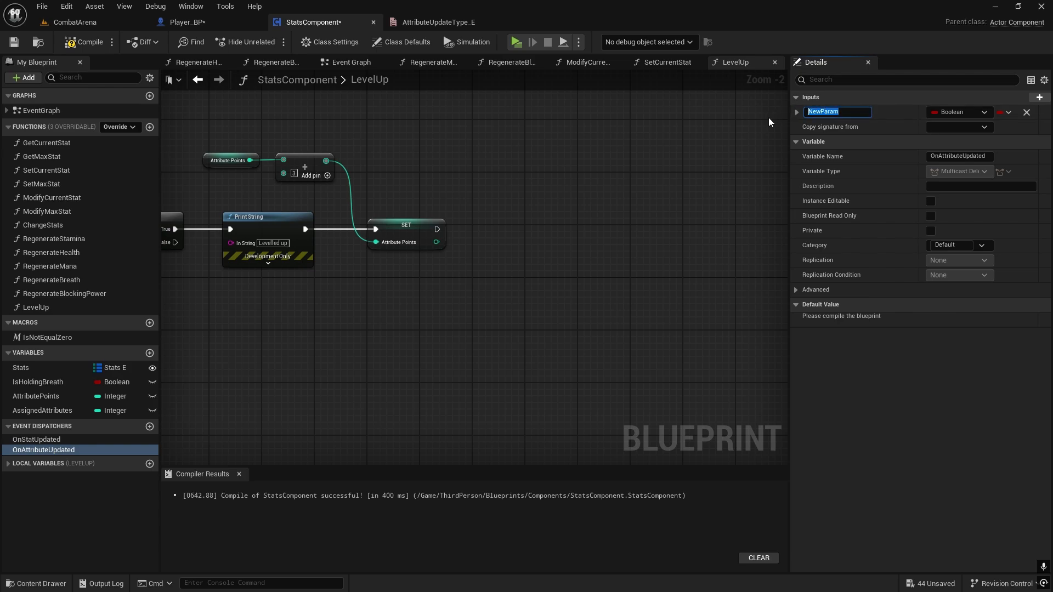
pyautogui.write('AttributePoints')
pyautogui.click(948, 112)
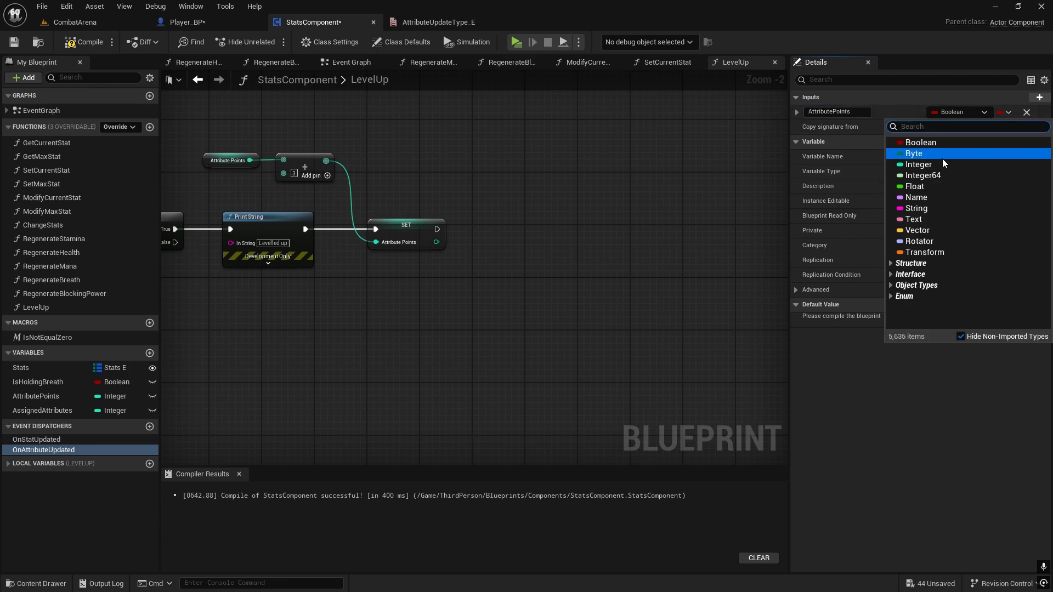
pyautogui.click(899, 165)
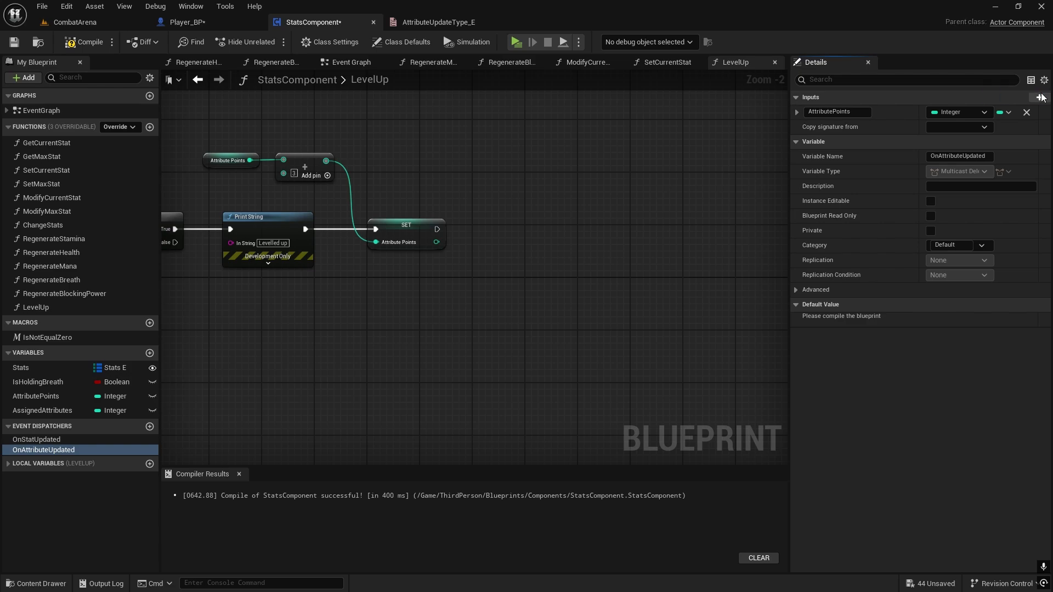
# Add a second input named UpdateType, of enum type Attribute Update Type E, to the OnAttributeUpdated dispatcher
pyautogui.click(1042, 99)
pyautogui.click(949, 127)
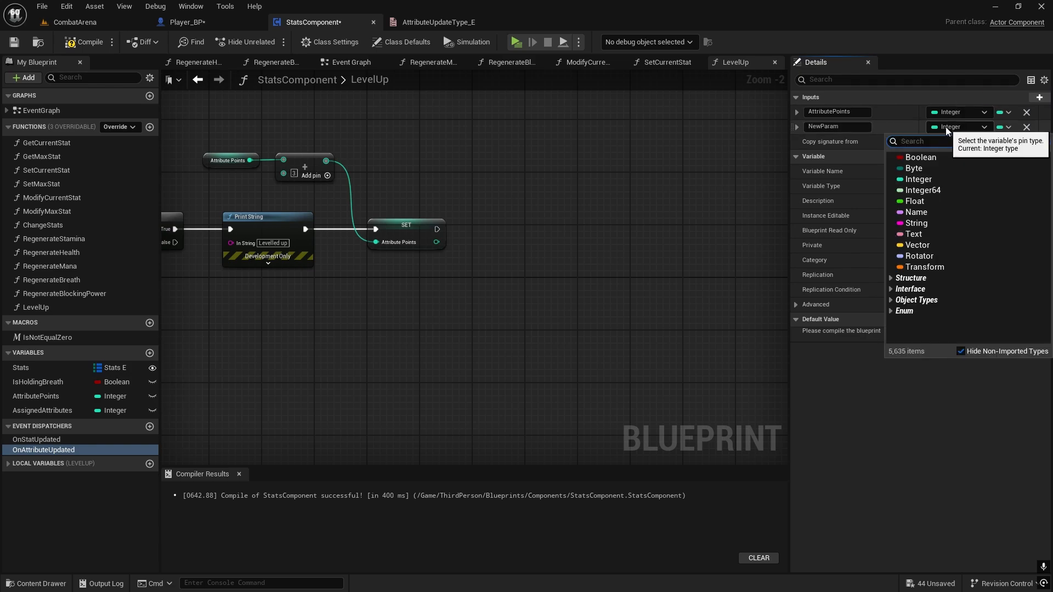
pyautogui.write('attribu')
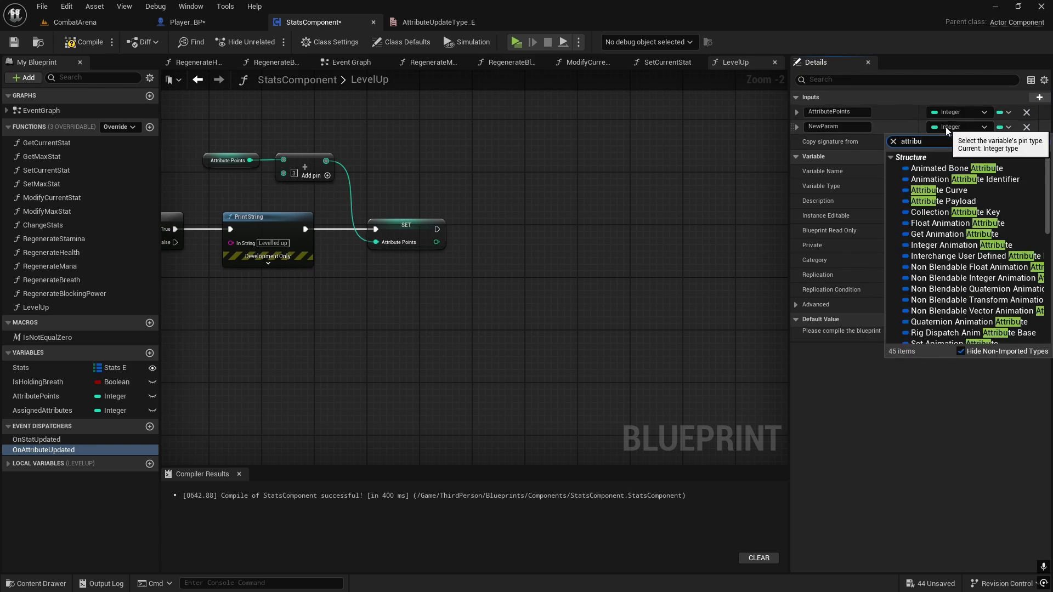
pyautogui.scroll(-6, 954, 220)
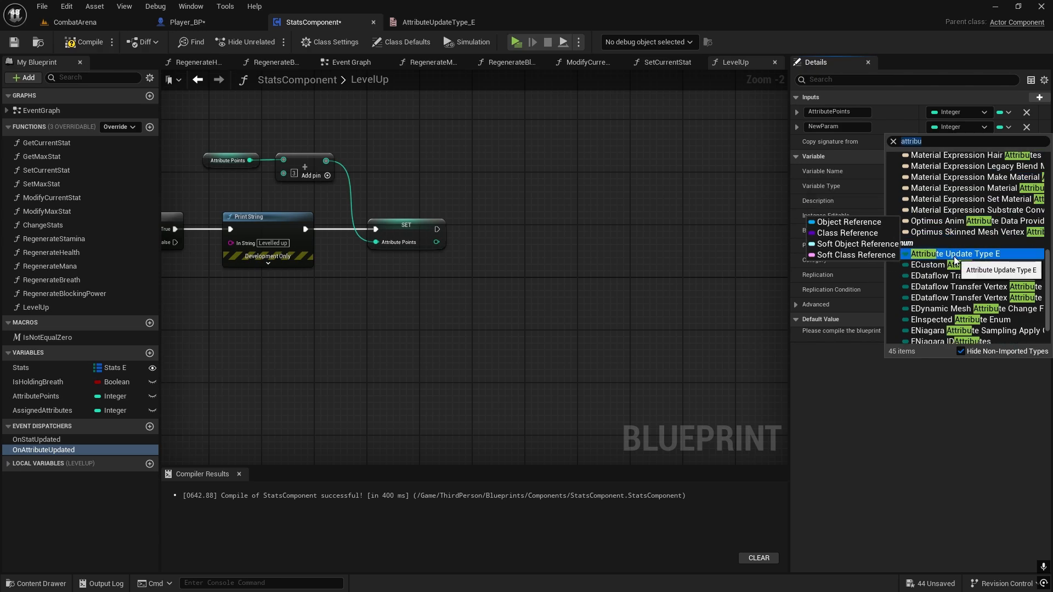
pyautogui.click(953, 254)
pyautogui.click(844, 127)
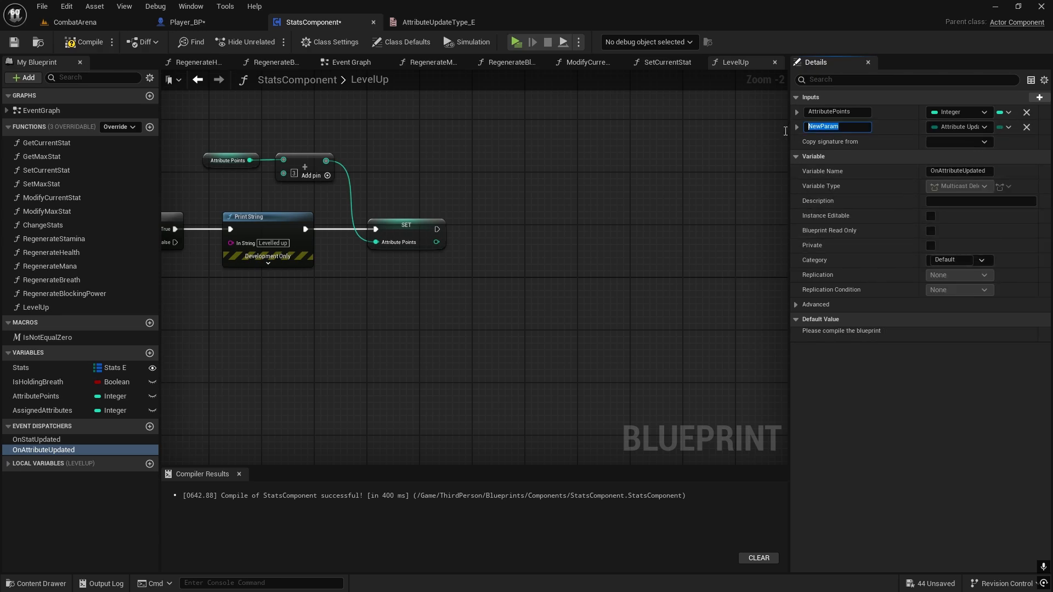
pyautogui.write('UpdateType')
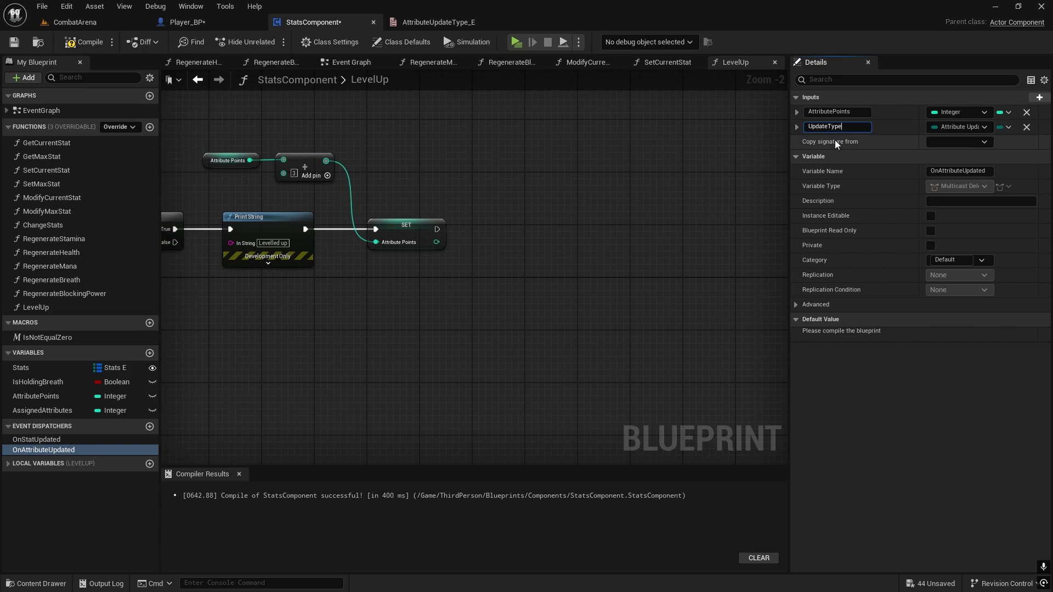
pyautogui.click(857, 146)
# Add a Call OnAttributeUpdated node to the LevelUp graph, executed directly after the SET Attribute Points node
pyautogui.moveTo(525, 206); pyautogui.dragTo(550, 251, button='right')
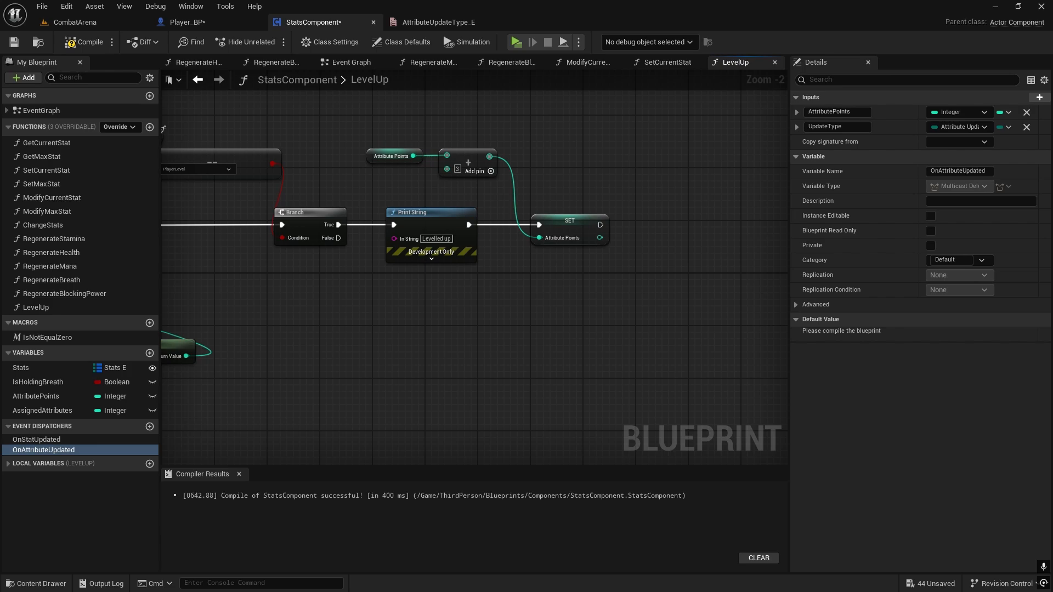
pyautogui.moveTo(555, 254); pyautogui.dragTo(582, 274, button='right')
pyautogui.moveTo(657, 197); pyautogui.dragTo(604, 199, button='right')
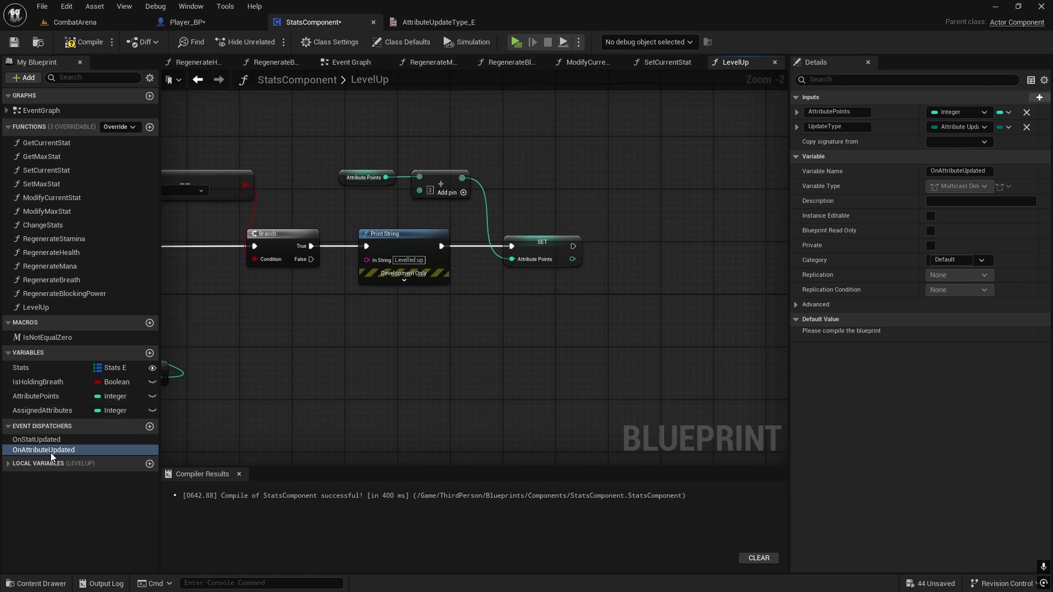
pyautogui.moveTo(47, 456); pyautogui.dragTo(639, 241)
pyautogui.click(609, 247)
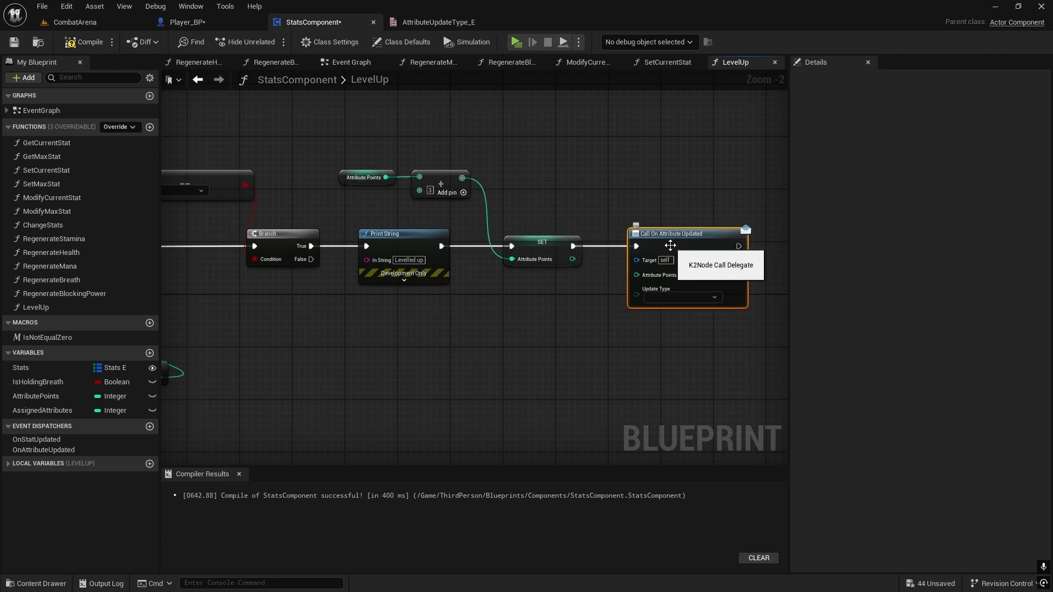
pyautogui.scroll(1, 613, 267)
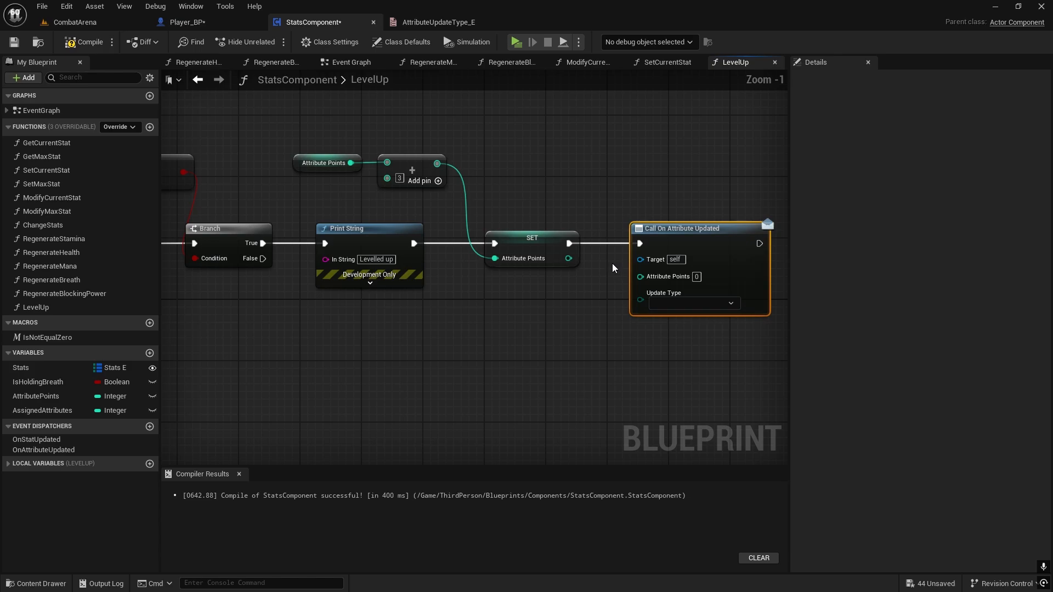
pyautogui.moveTo(589, 190); pyautogui.dragTo(552, 178)
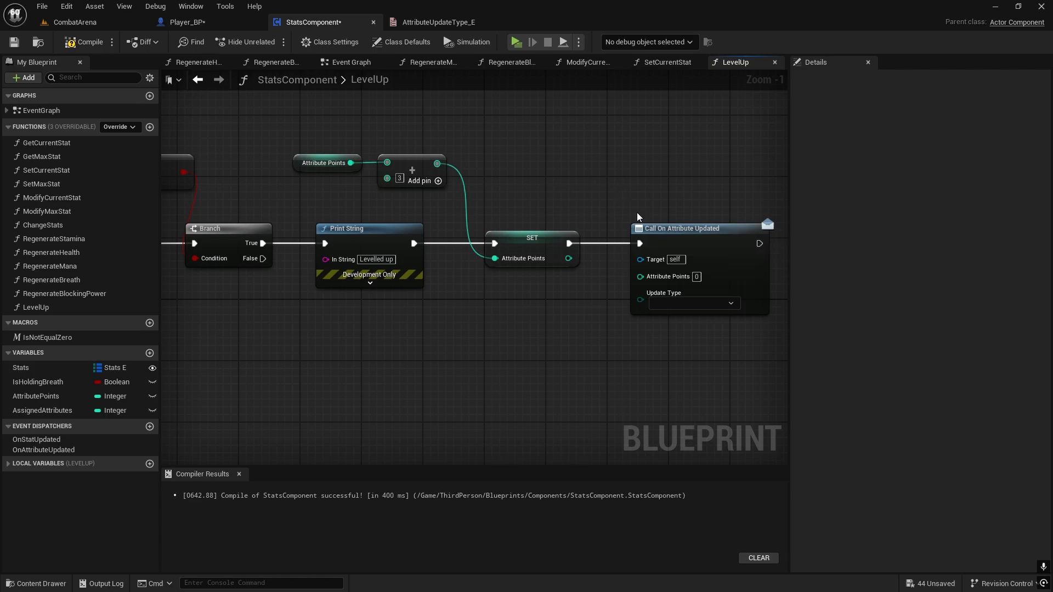
pyautogui.moveTo(661, 234); pyautogui.dragTo(650, 234)
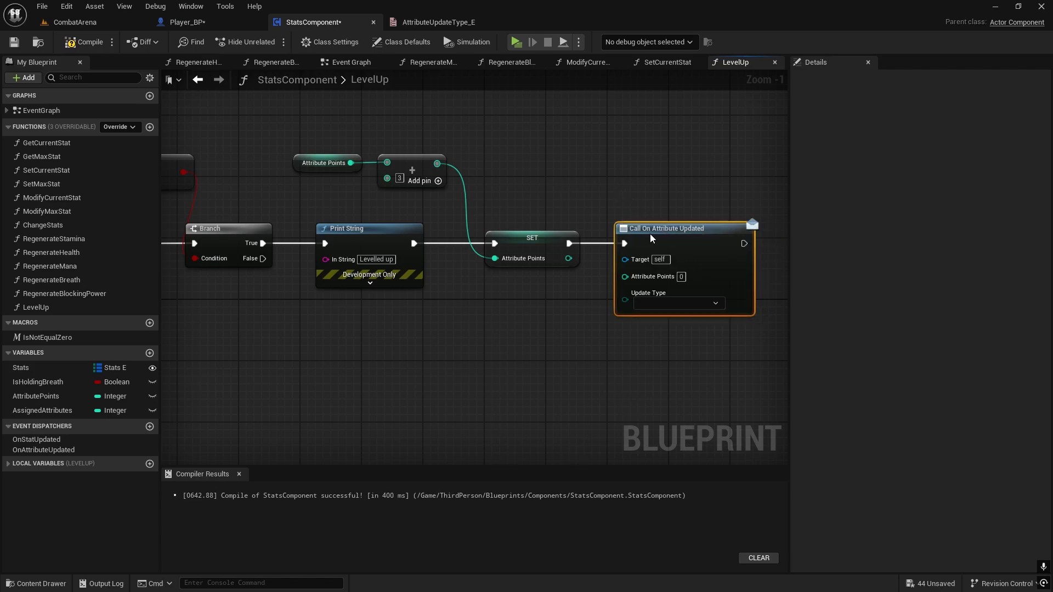
pyautogui.moveTo(601, 280); pyautogui.dragTo(536, 270, button='right')
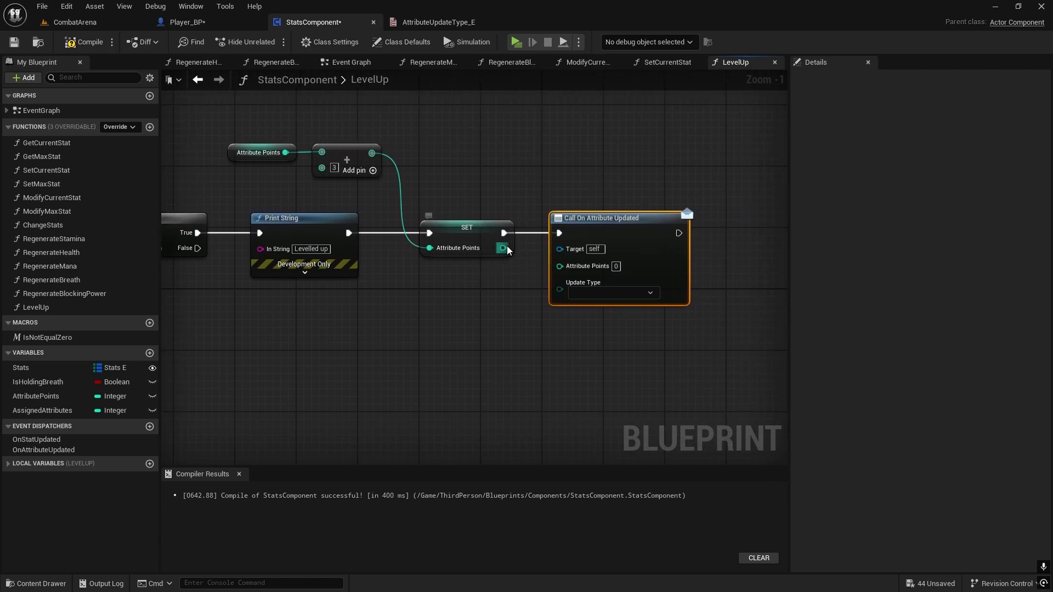
# Feed the SET node's Attribute Points output into the OnAttributeUpdated call and set its Update Type to Change
pyautogui.moveTo(505, 248); pyautogui.dragTo(570, 263)
pyautogui.click(603, 290)
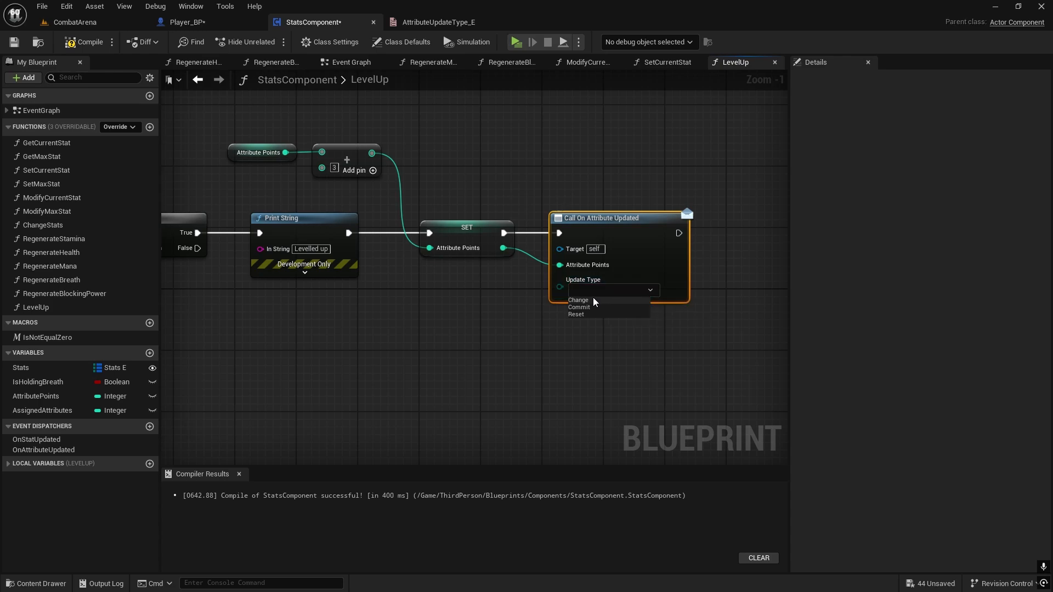
pyautogui.click(579, 300)
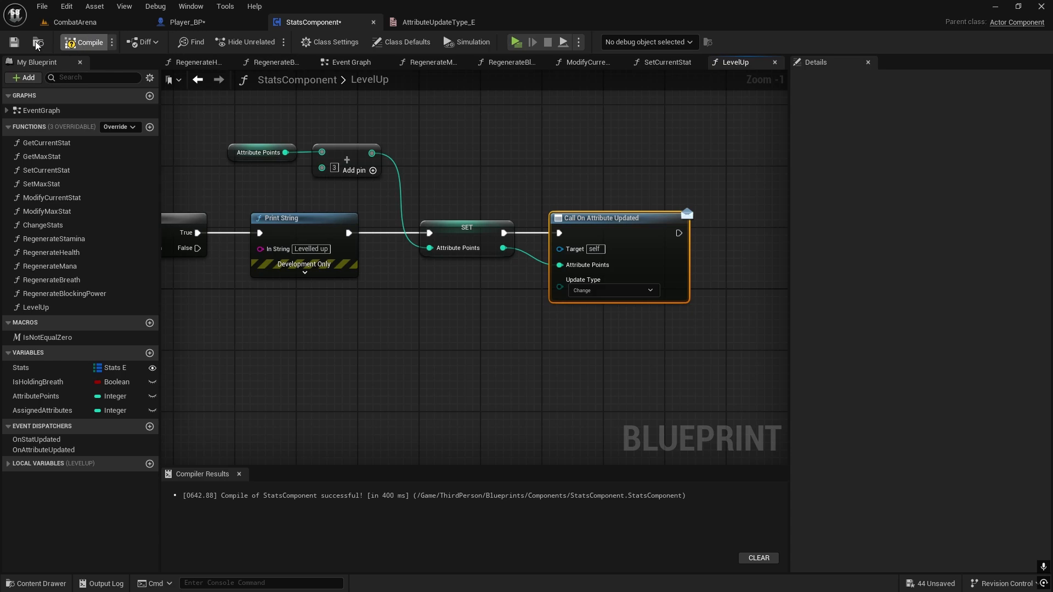
# Compile and save StatsComponent
pyautogui.click(13, 45)
pyautogui.scroll(-1, 301, 353)
pyautogui.moveTo(301, 353); pyautogui.dragTo(291, 329, button='right')
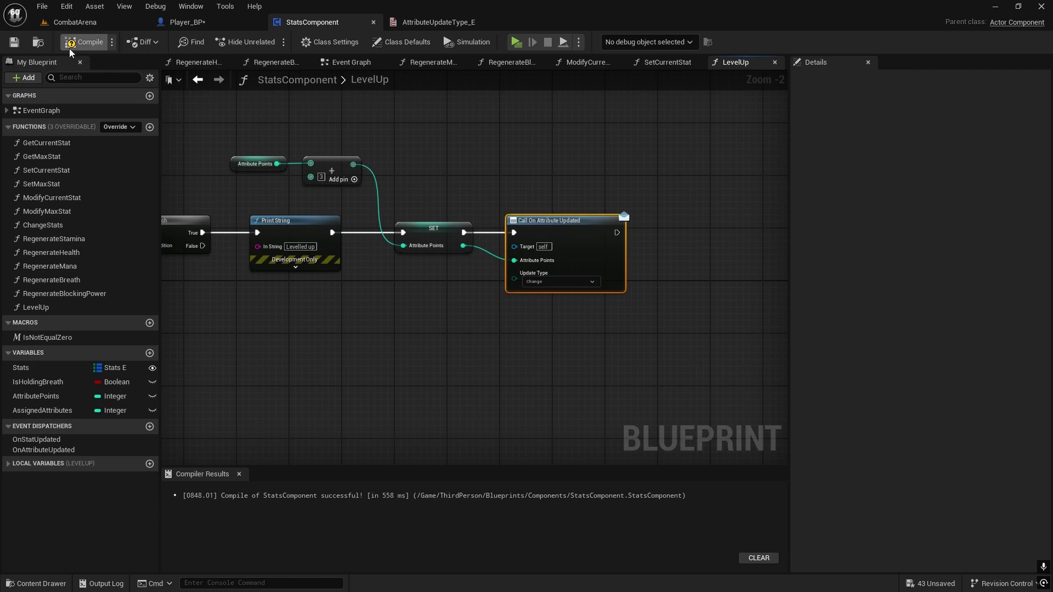
pyautogui.click(13, 41)
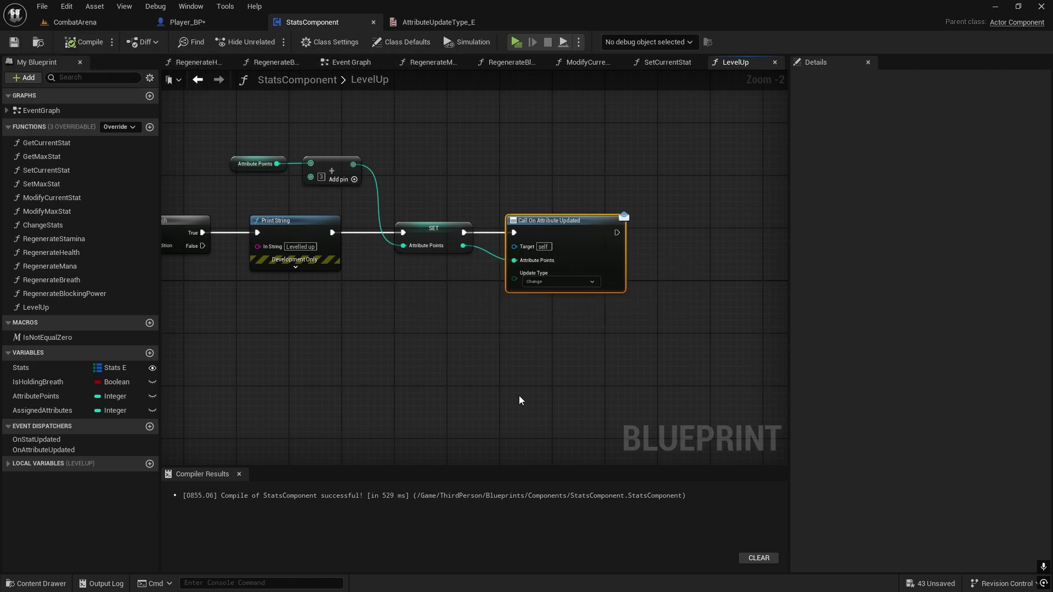
# Open the Inventory_W widget from the Blueprints/Widgets folder
pyautogui.moveTo(436, 163); pyautogui.dragTo(531, 172, button='right')
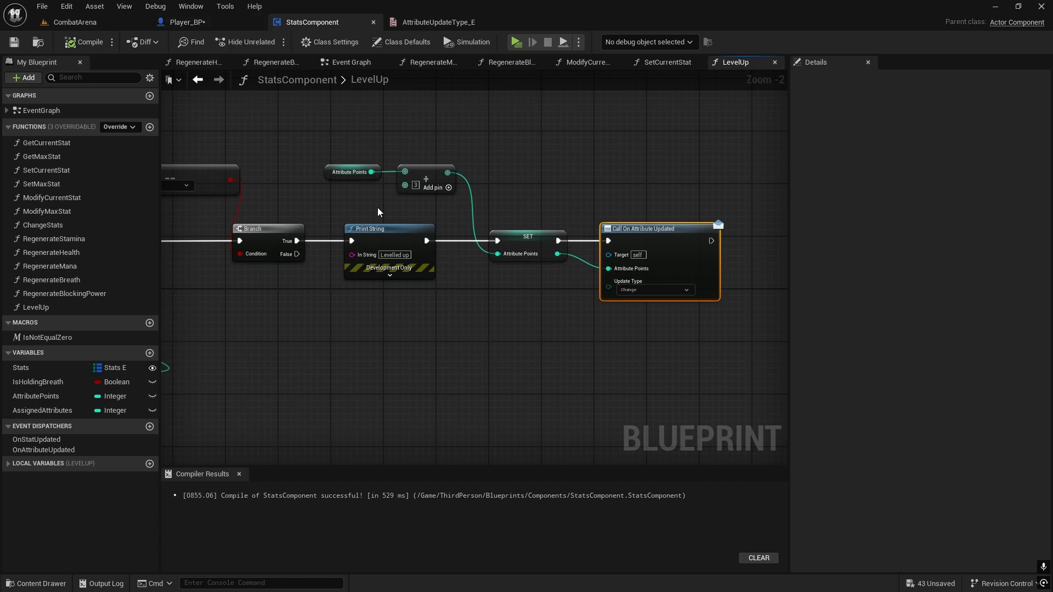
pyautogui.hotkey('ctrl', 'space')
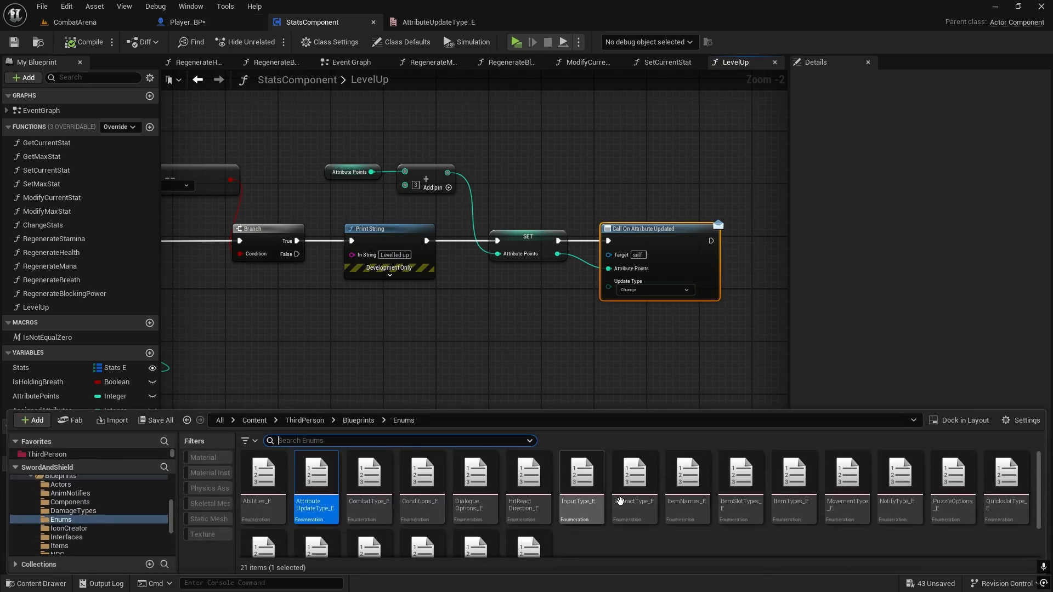
pyautogui.click(359, 420)
pyautogui.doubleClick(853, 516)
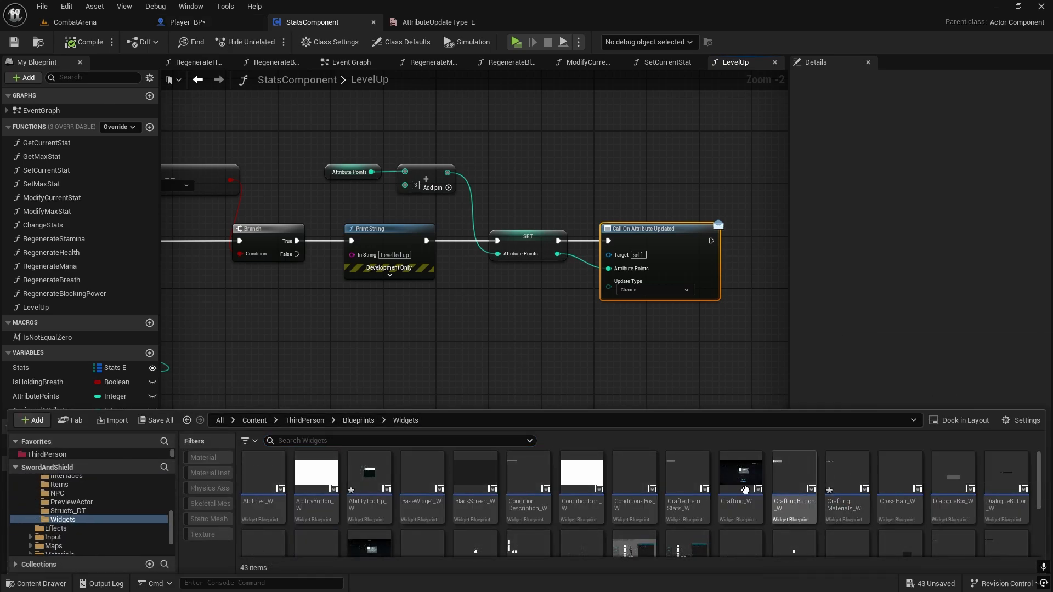
pyautogui.scroll(-1, 687, 500)
pyautogui.doubleClick(687, 500)
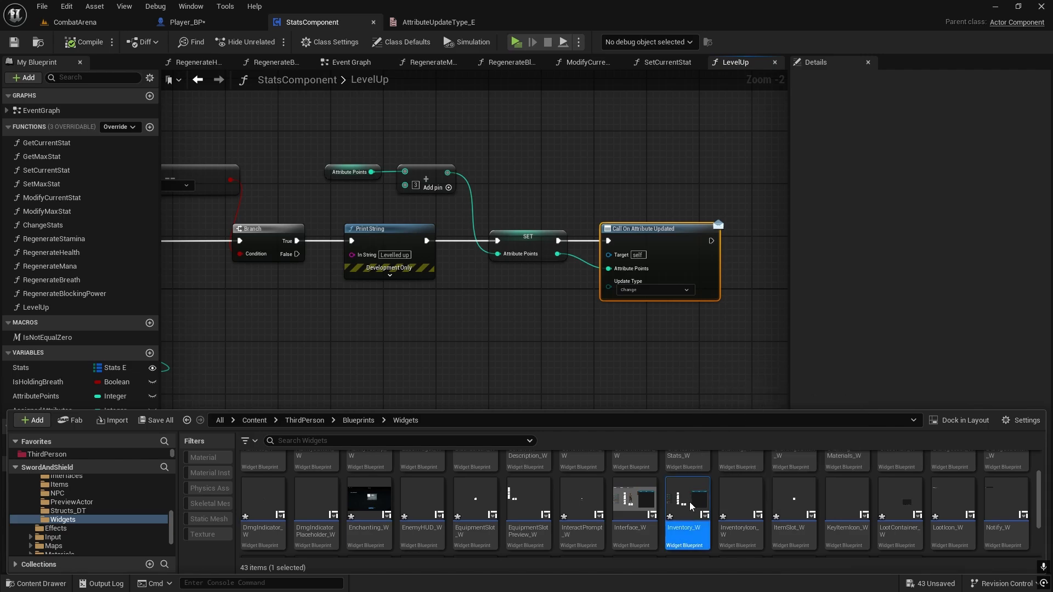
# Duplicate the armor row's border, the last in the stats vertical box, to add three more stat rows
pyautogui.scroll(2, 263, 304)
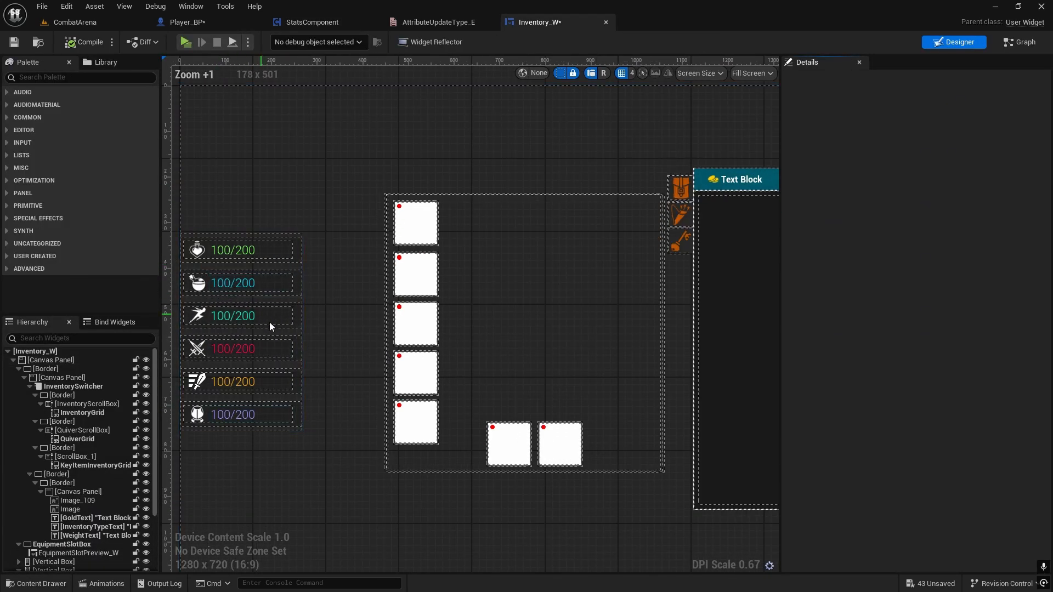
pyautogui.moveTo(301, 317); pyautogui.dragTo(386, 291, button='right')
pyautogui.scroll(-1, 441, 261)
pyautogui.moveTo(441, 262)
pyautogui.mouseDown(button='right')
pyautogui.moveTo(352, 272)
pyautogui.moveTo(405, 270)
pyautogui.moveTo(469, 239)
pyautogui.moveTo(600, 262)
pyautogui.moveTo(549, 179)
pyautogui.mouseUp(button='right')
pyautogui.scroll(3, 353, 242)
pyautogui.click(410, 263)
pyautogui.click(452, 194)
pyautogui.moveTo(548, 277); pyautogui.dragTo(541, 328, button='right')
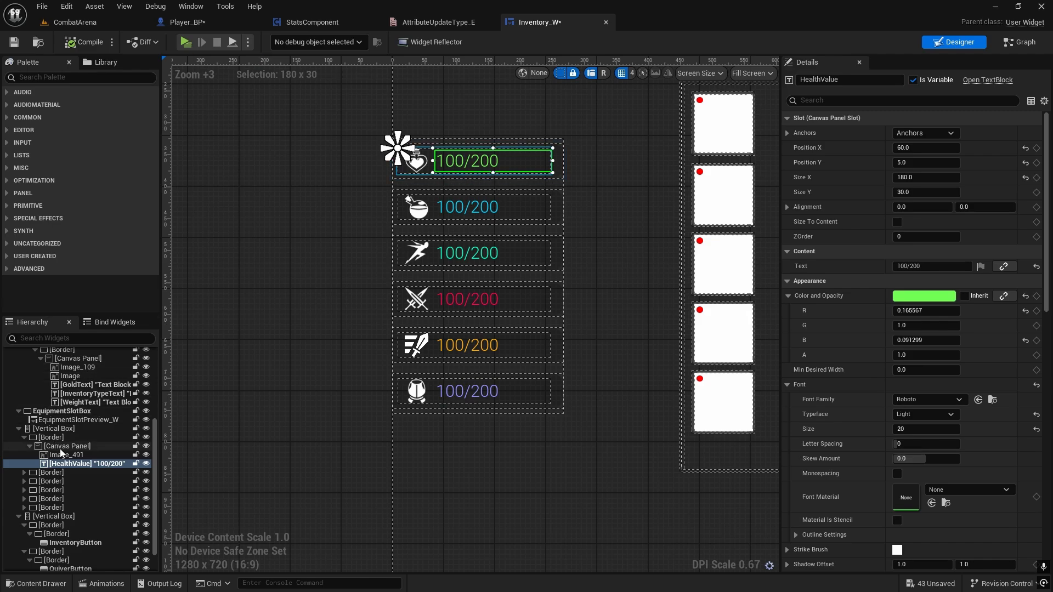
pyautogui.click(54, 429)
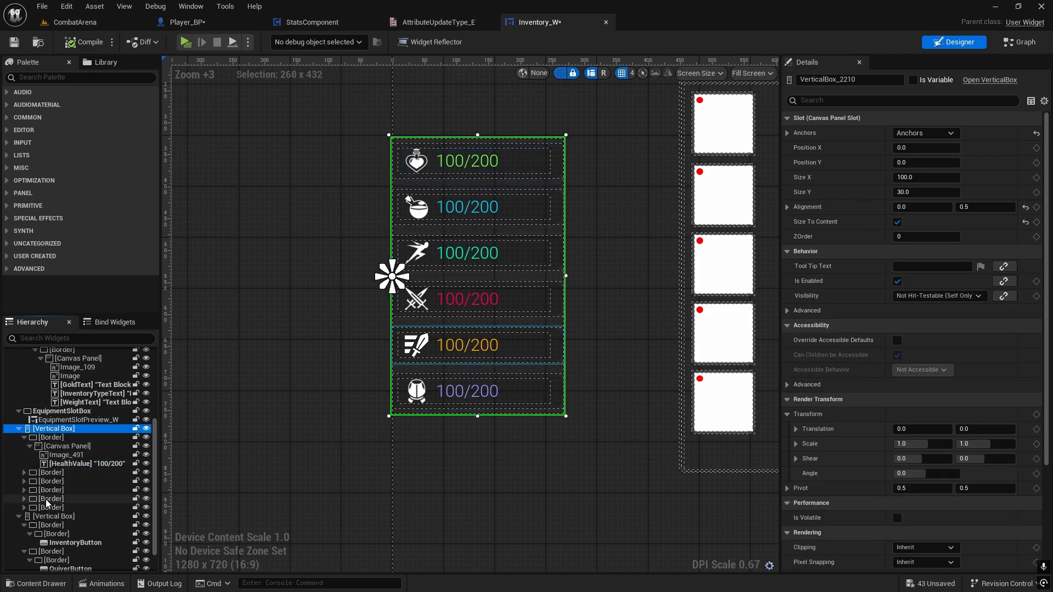
pyautogui.click(48, 508)
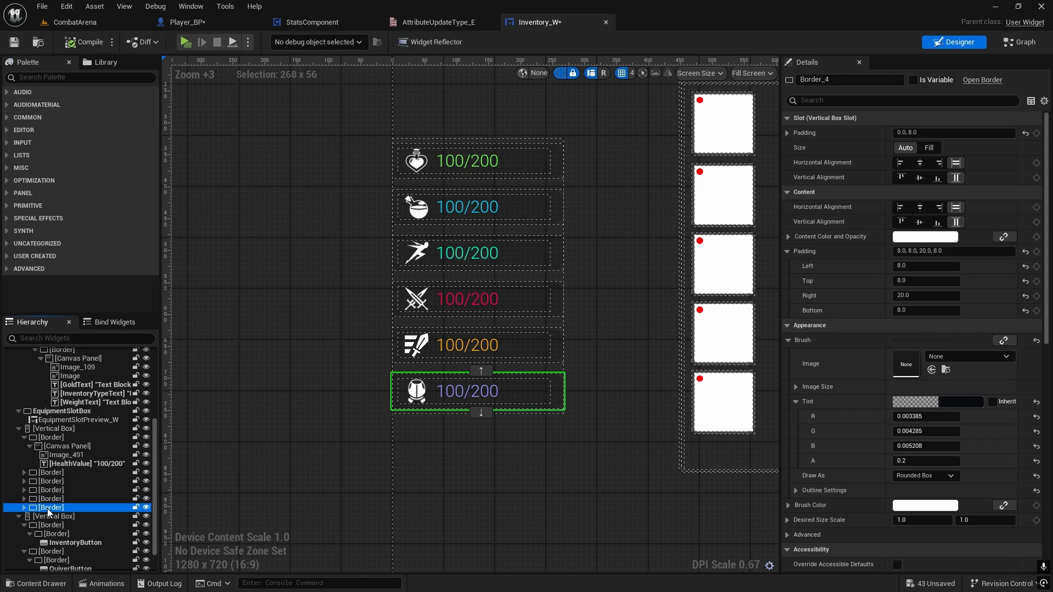
pyautogui.hotkey('ctrl', 'd')
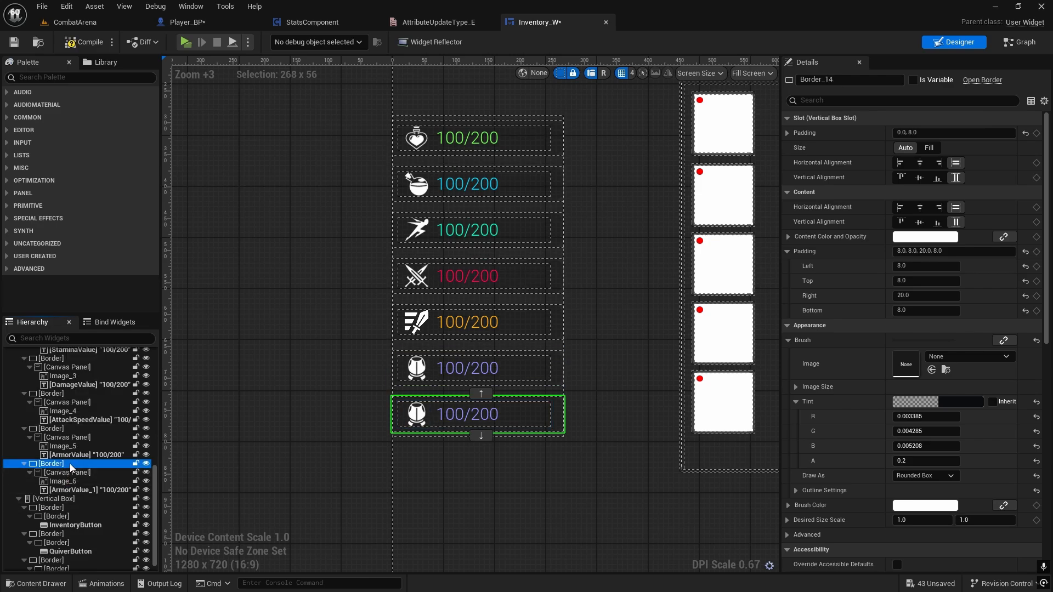
pyautogui.hotkey('ctrl', 'd')
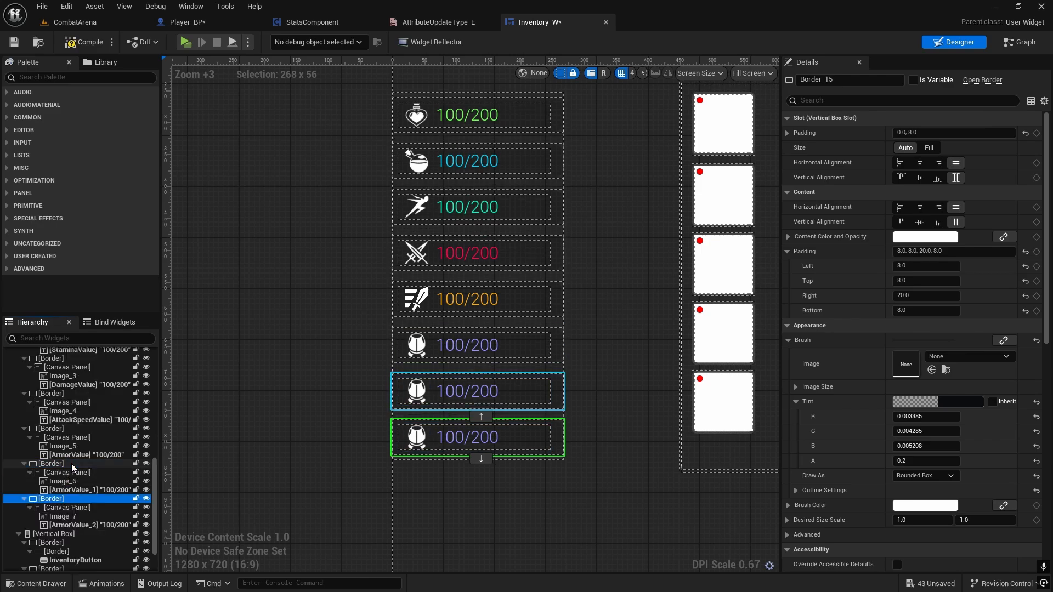
pyautogui.hotkey('ctrl', 'd')
pyautogui.moveTo(442, 497); pyautogui.dragTo(419, 381, button='right')
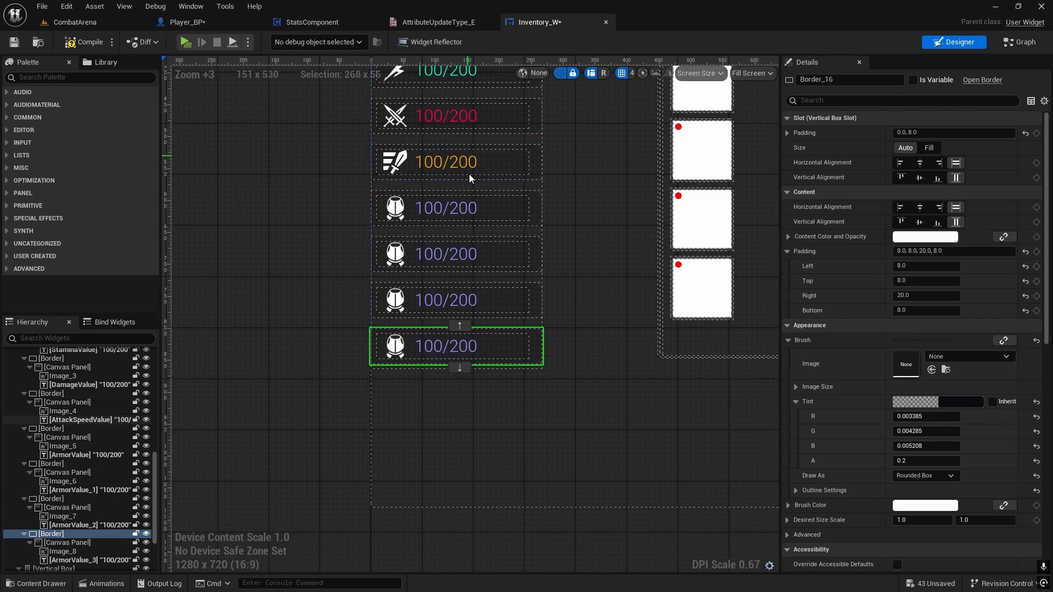
# Set the icon of the first duplicated armor row to the AICON-Red texture
pyautogui.click(406, 263)
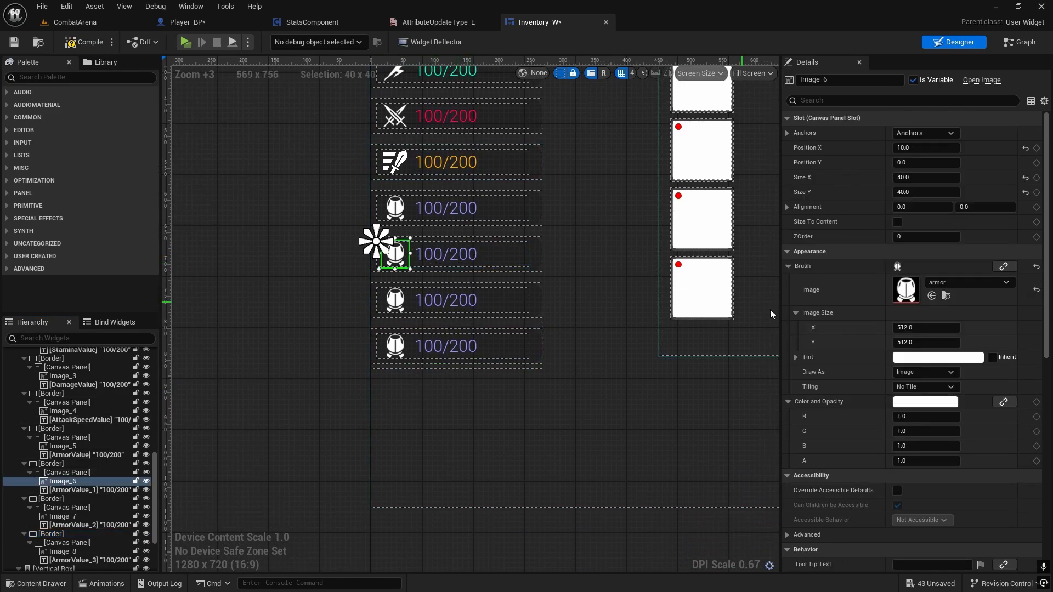
pyautogui.click(946, 284)
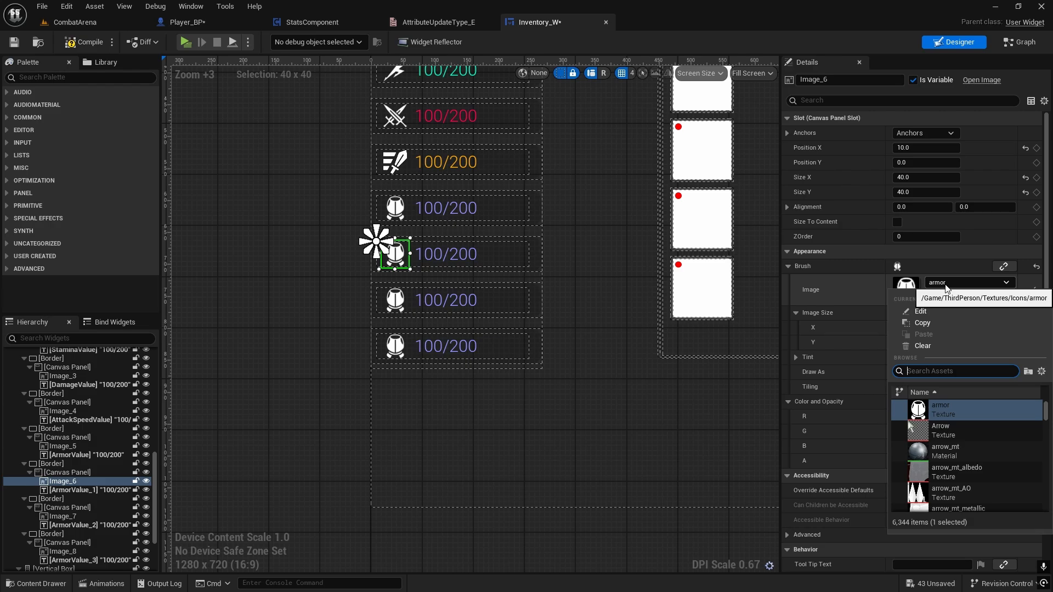
pyautogui.scroll(6, 995, 442)
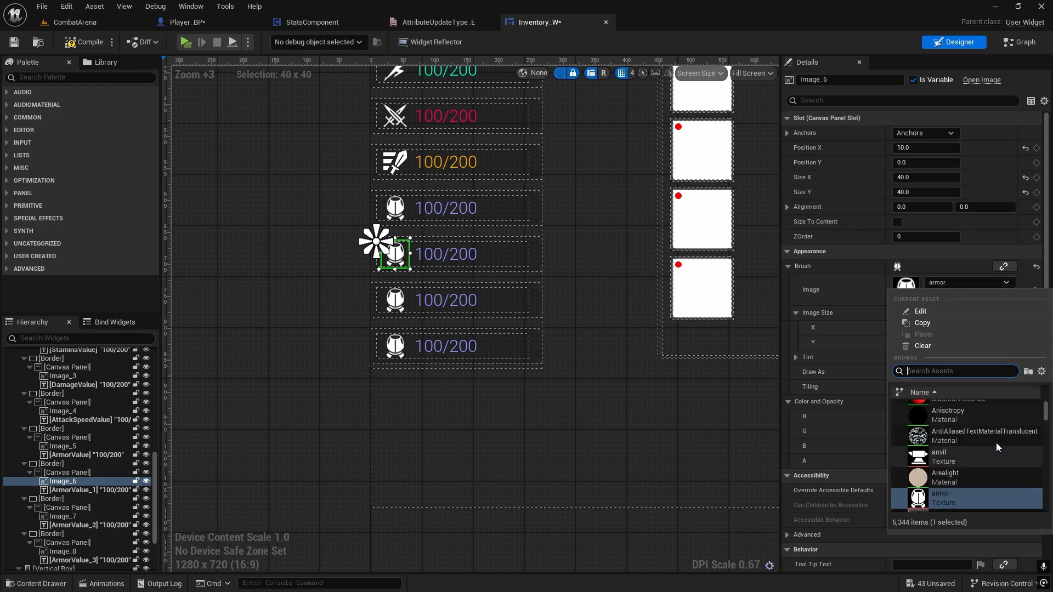
pyautogui.scroll(10, 985, 443)
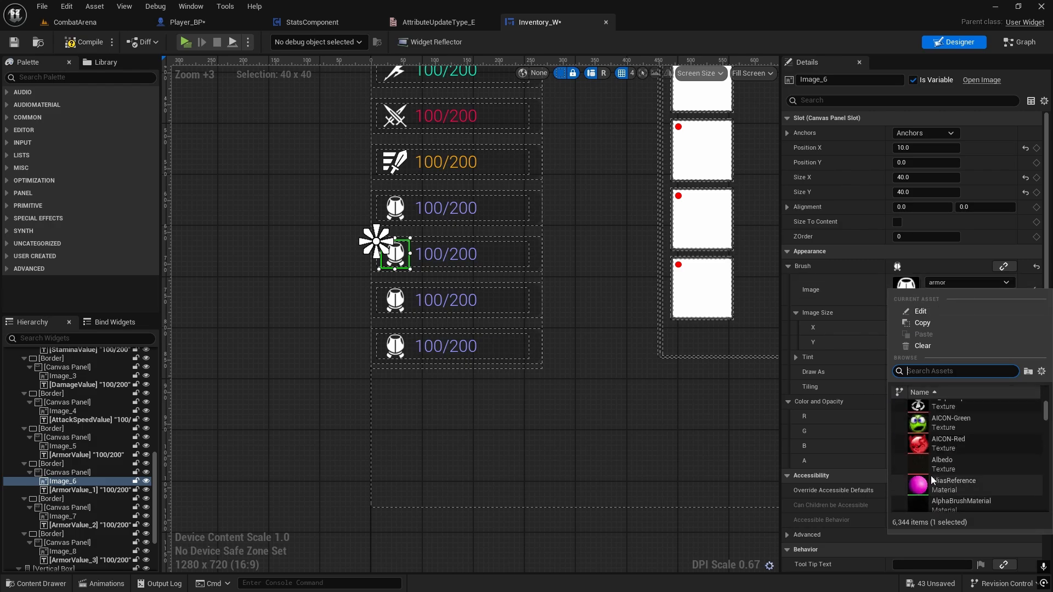
pyautogui.click(956, 479)
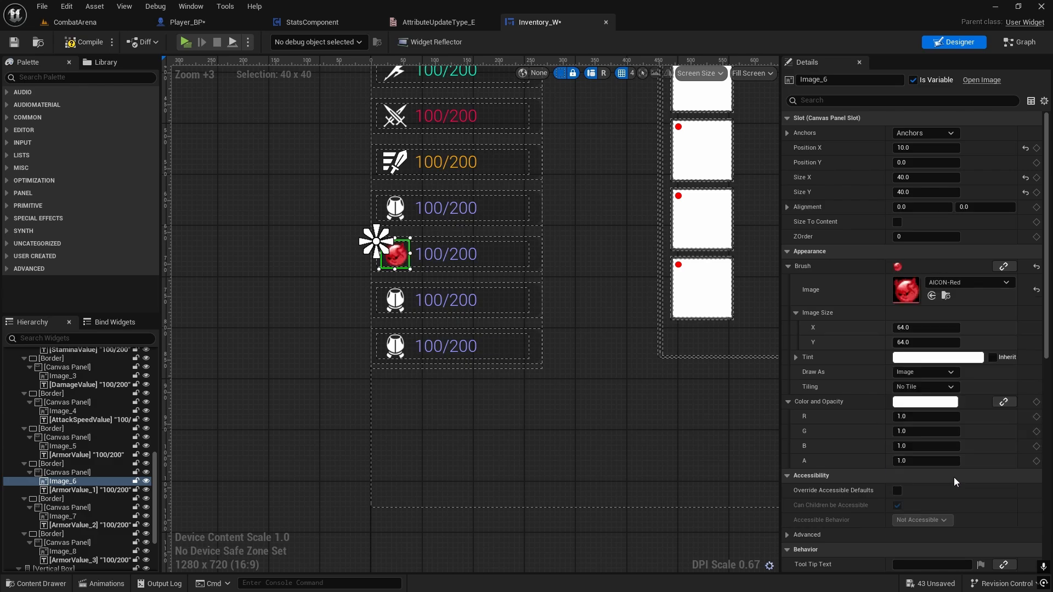
# Set the icon of the second duplicated armor row to the AICON-Green texture
pyautogui.click(403, 309)
pyautogui.click(963, 283)
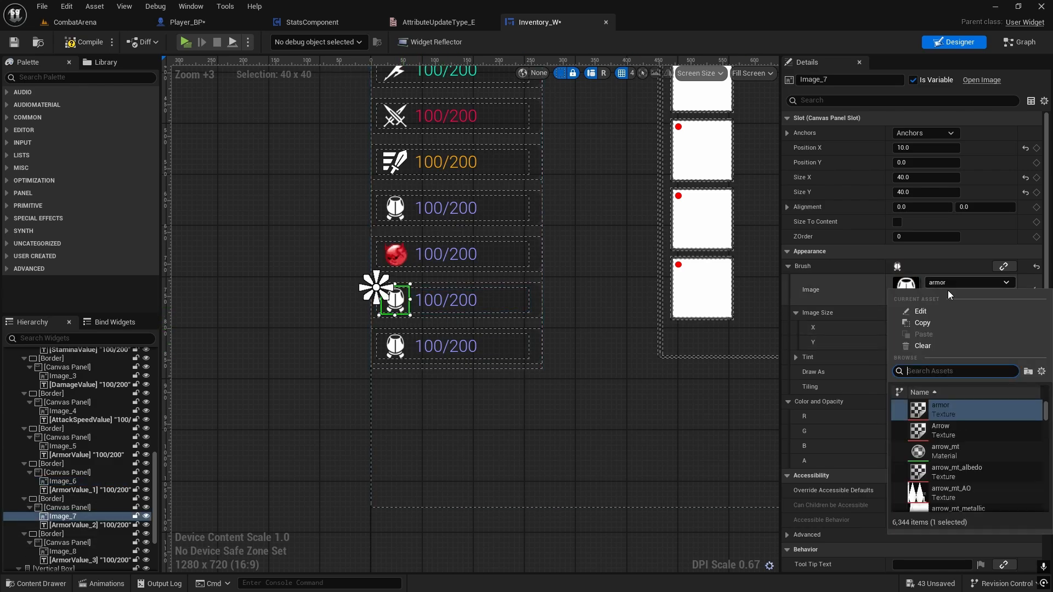
pyautogui.scroll(11, 943, 455)
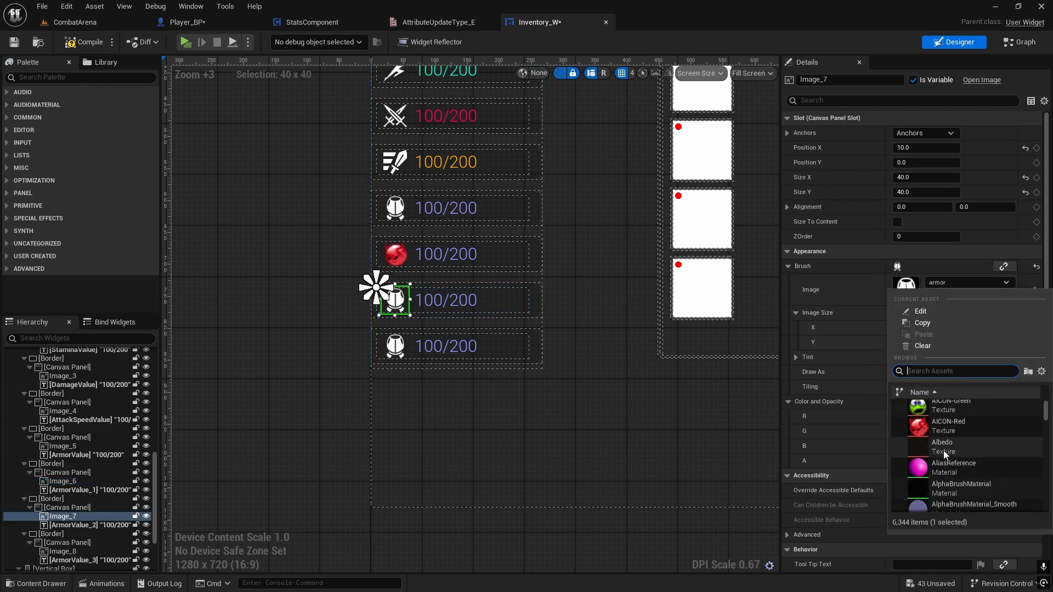
pyautogui.click(935, 456)
# Set the icon of the last duplicated armor row to the android_Icon texture
pyautogui.click(395, 345)
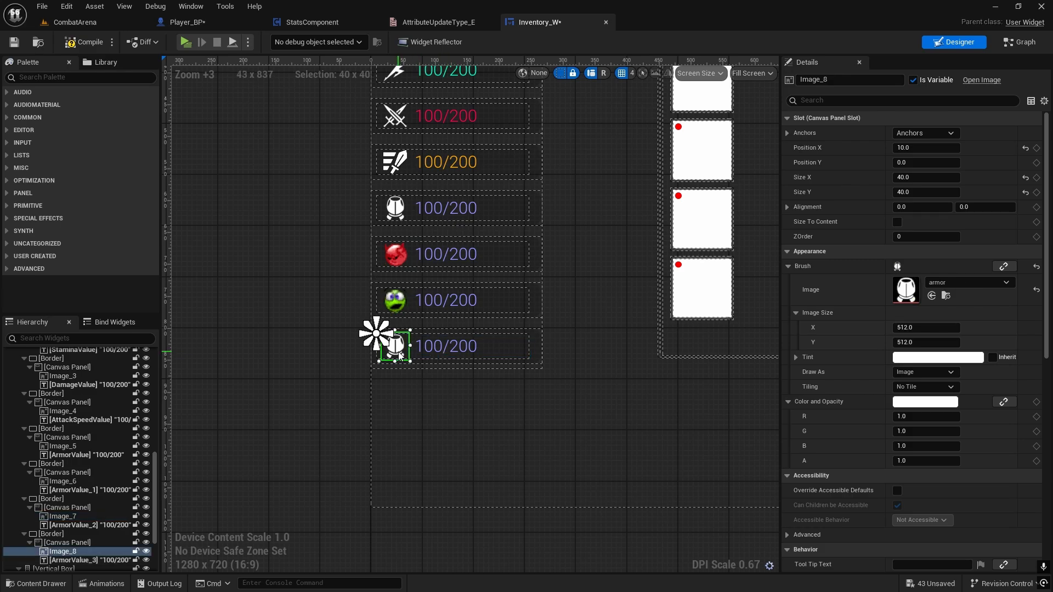
pyautogui.click(956, 286)
pyautogui.scroll(6, 963, 449)
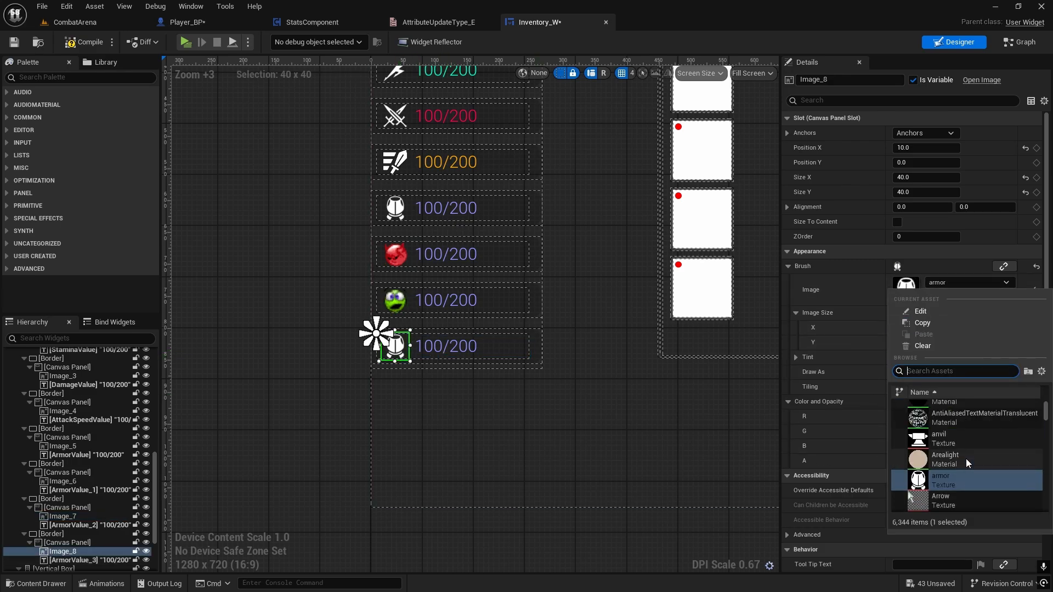
pyautogui.click(956, 468)
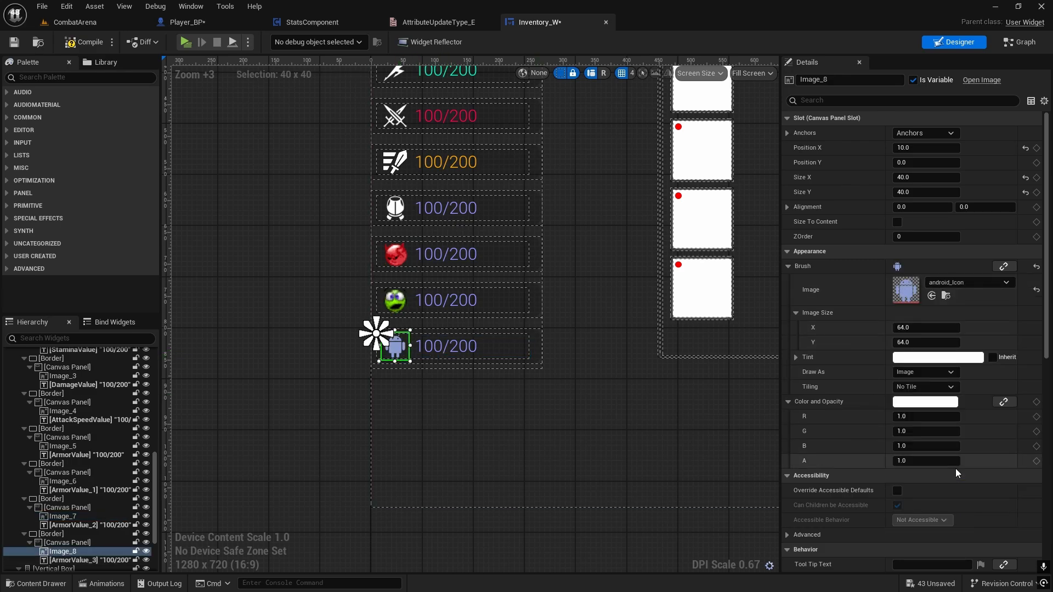
# Rename the value text in the red icon's row to StrengthValue
pyautogui.moveTo(470, 244); pyautogui.dragTo(552, 227, button='right')
pyautogui.click(551, 229)
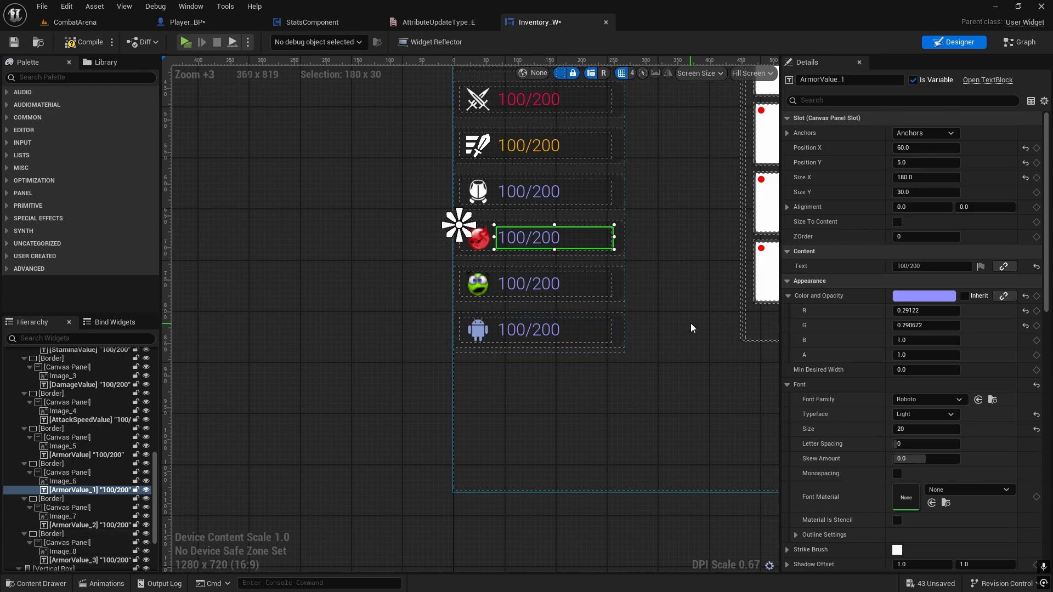
pyautogui.scroll(2, 695, 333)
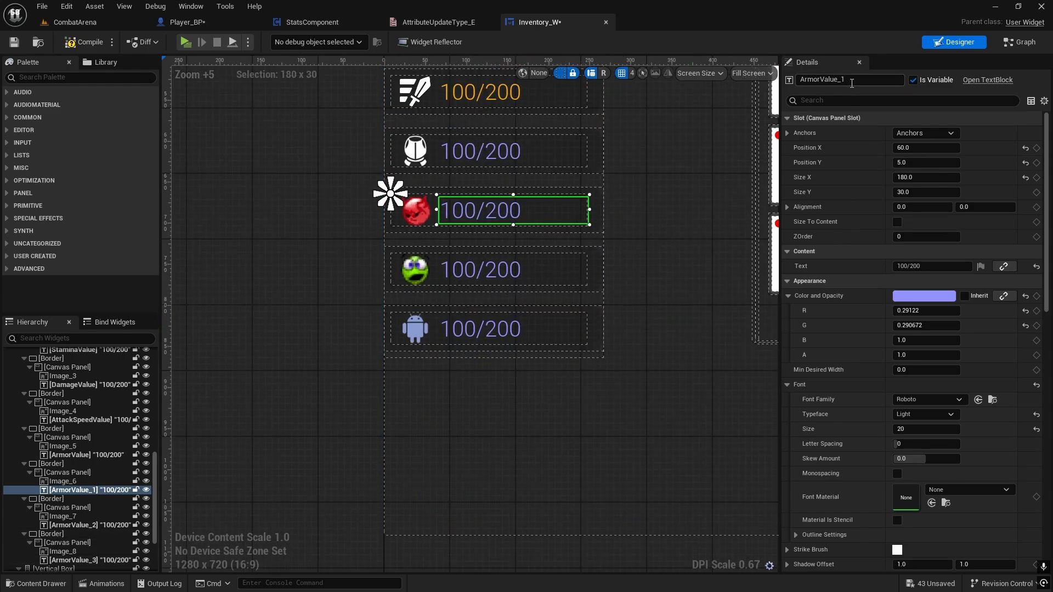
pyautogui.click(852, 81)
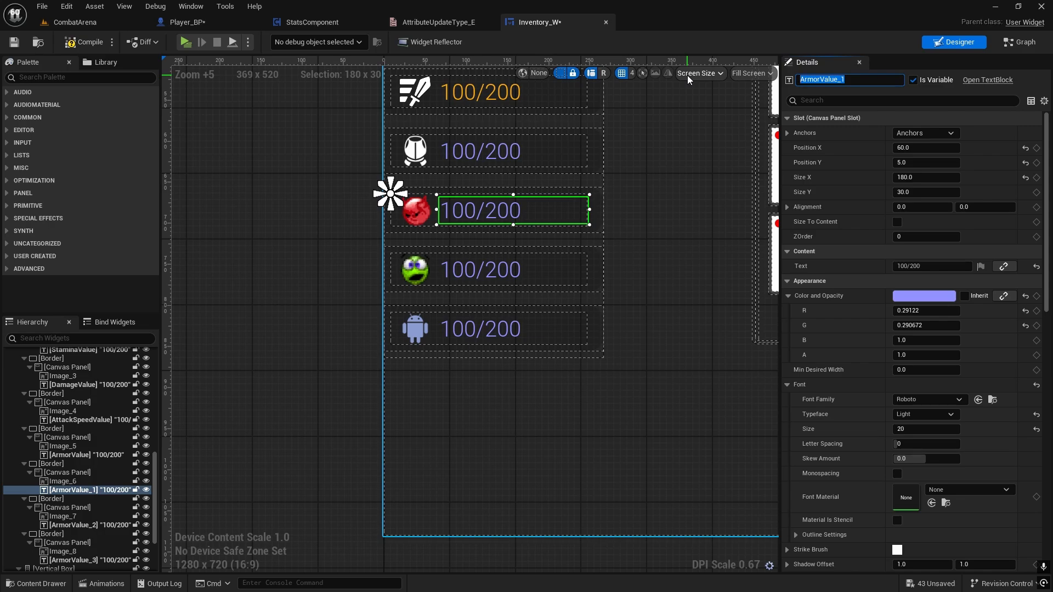
pyautogui.write('StrengthValue')
pyautogui.click(923, 296)
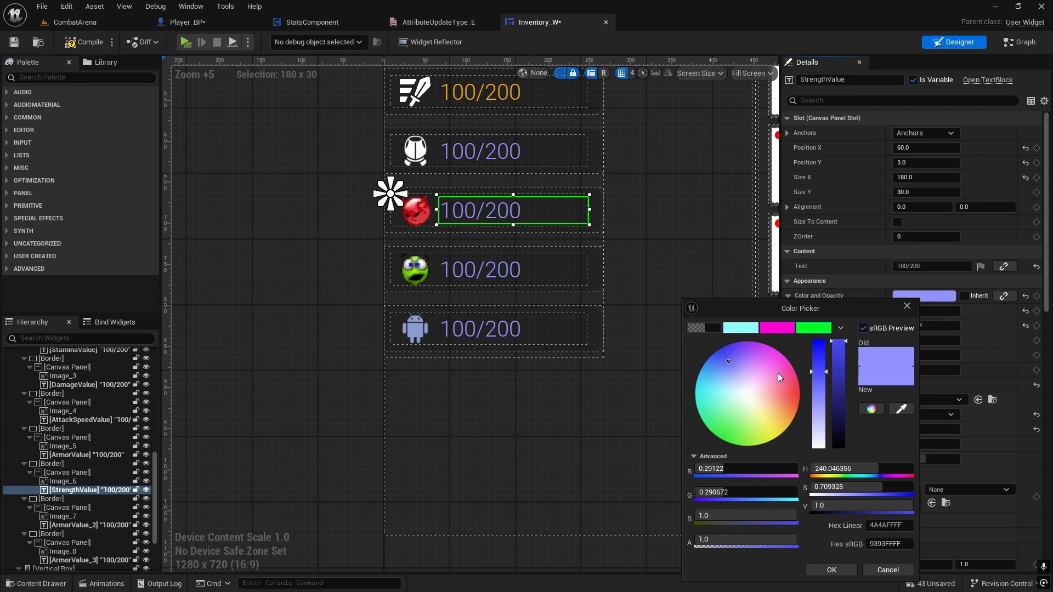
pyautogui.moveTo(778, 373); pyautogui.dragTo(805, 391)
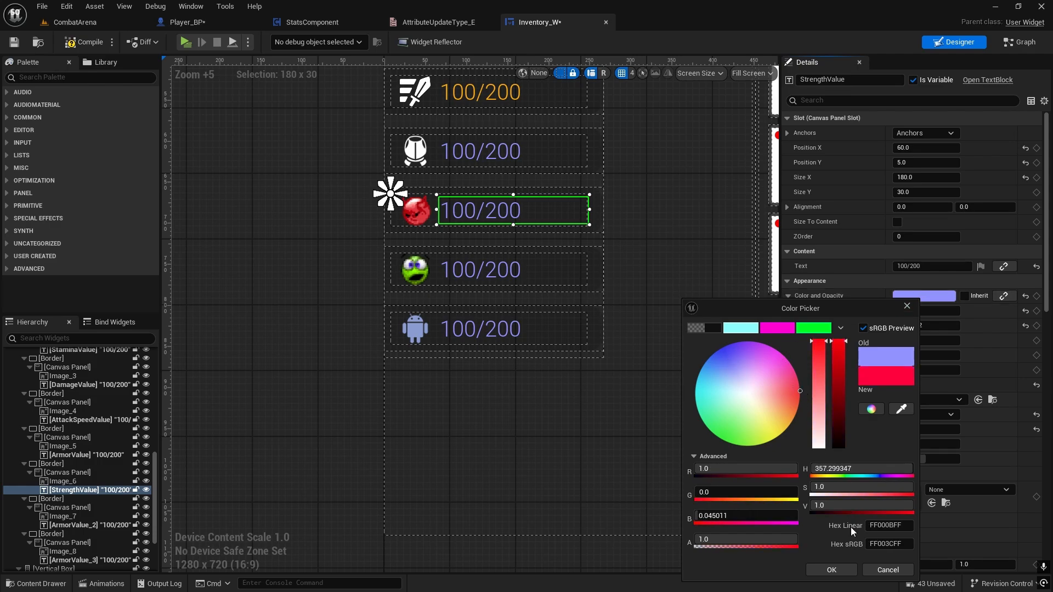
pyautogui.click(888, 570)
pyautogui.click(919, 298)
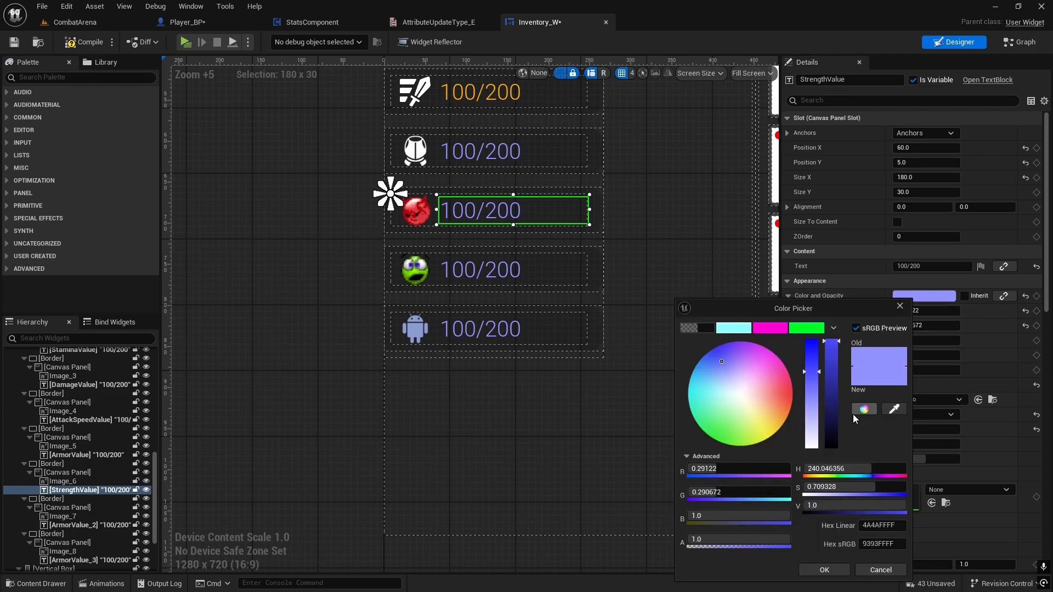
pyautogui.click(886, 570)
# Set the StrengthValue text colour to orange-red with R 1.0, G 0.04918 and B 0.0
pyautogui.moveTo(663, 272); pyautogui.dragTo(570, 332, button='right')
pyautogui.scroll(-2, 670, 416)
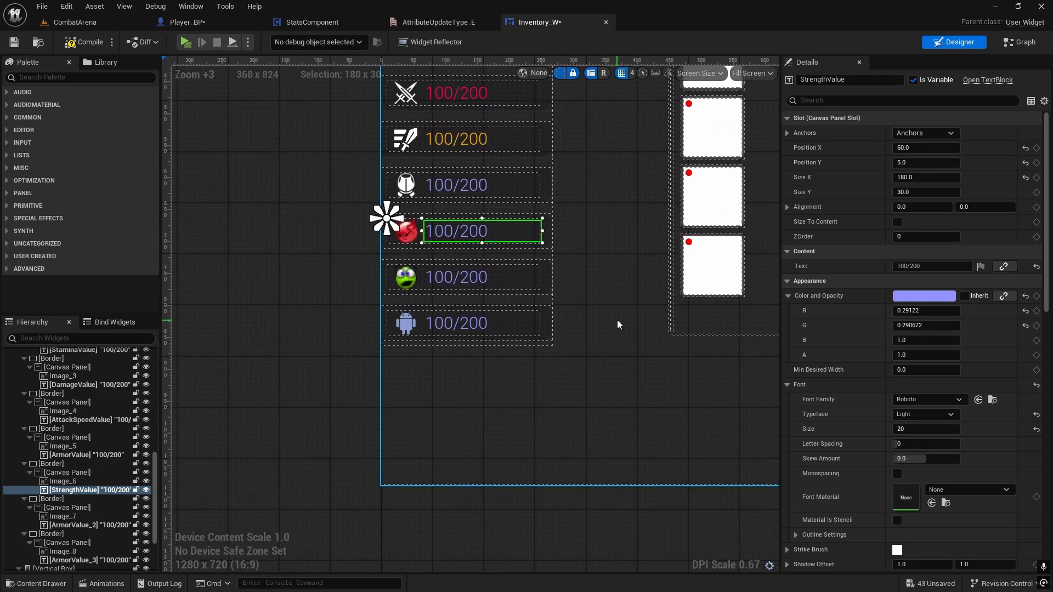
pyautogui.scroll(1, 571, 331)
pyautogui.click(913, 297)
pyautogui.moveTo(754, 392); pyautogui.dragTo(787, 394)
pyautogui.click(817, 567)
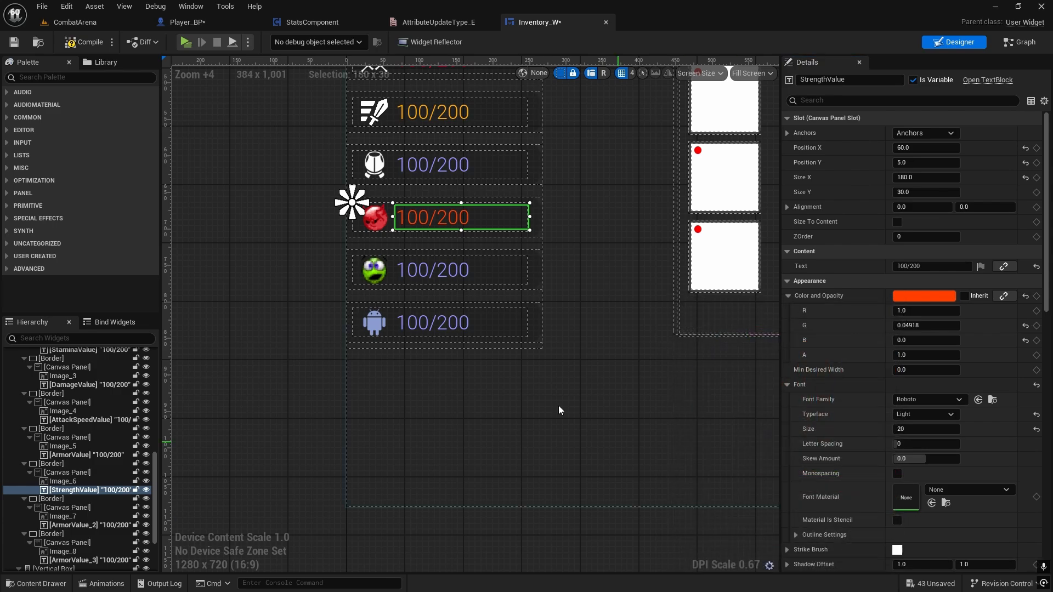
# Rename the value text in the green icon's row to DexterityValue
pyautogui.click(466, 272)
pyautogui.click(823, 80)
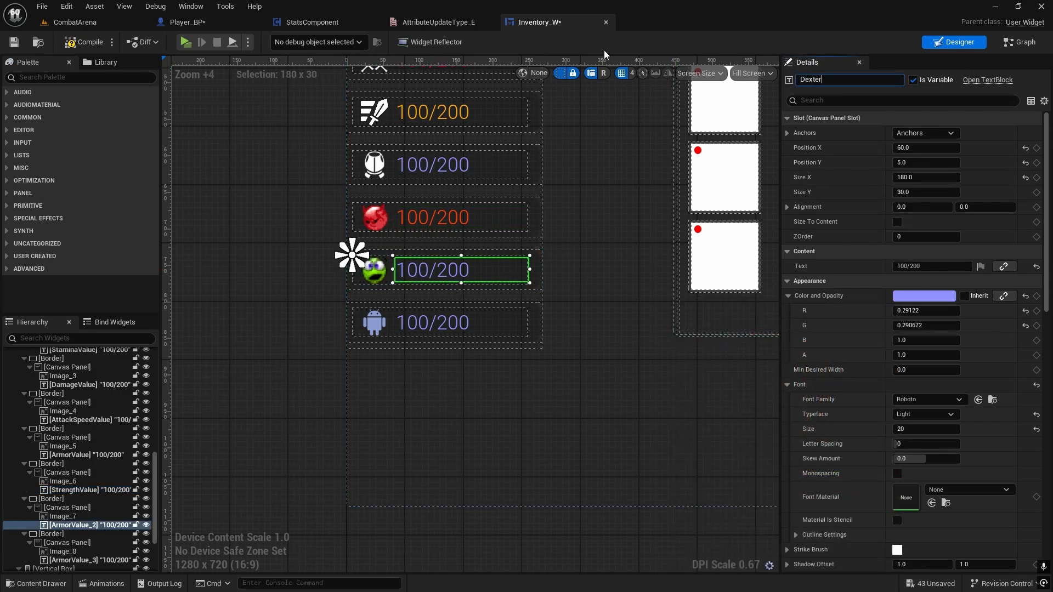
pyautogui.press('Return')
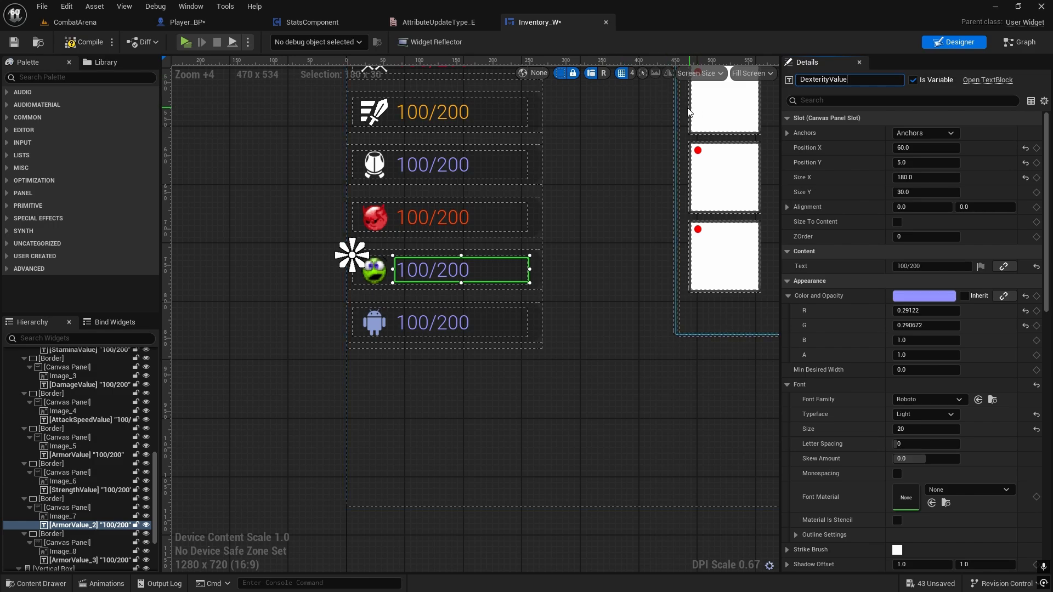
# Set the DexterityValue text colour to bright green with R 0.07461, G 1.0 and B 0.0
pyautogui.click(919, 297)
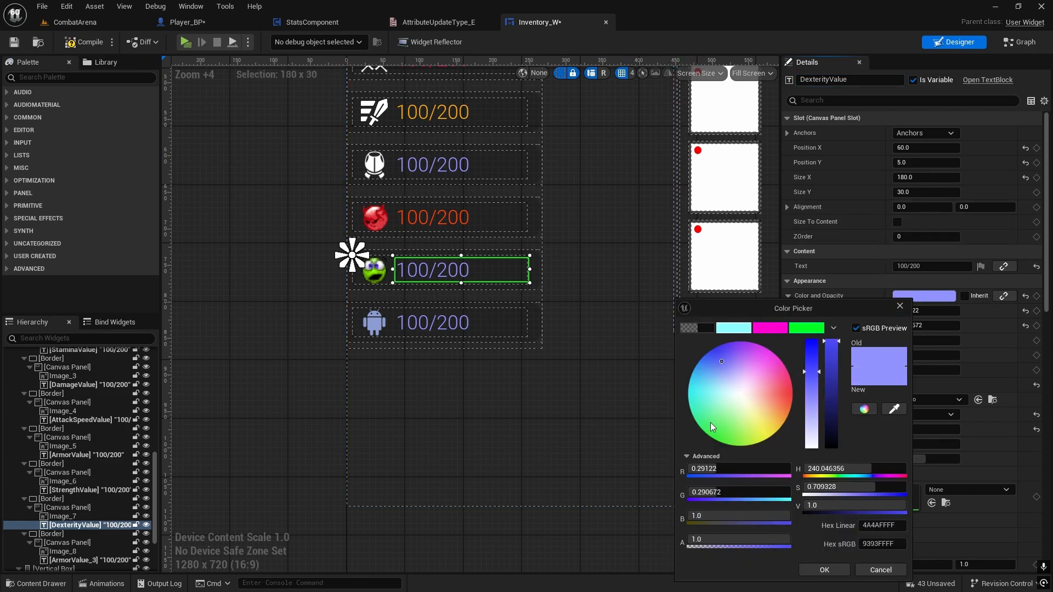
pyautogui.click(874, 570)
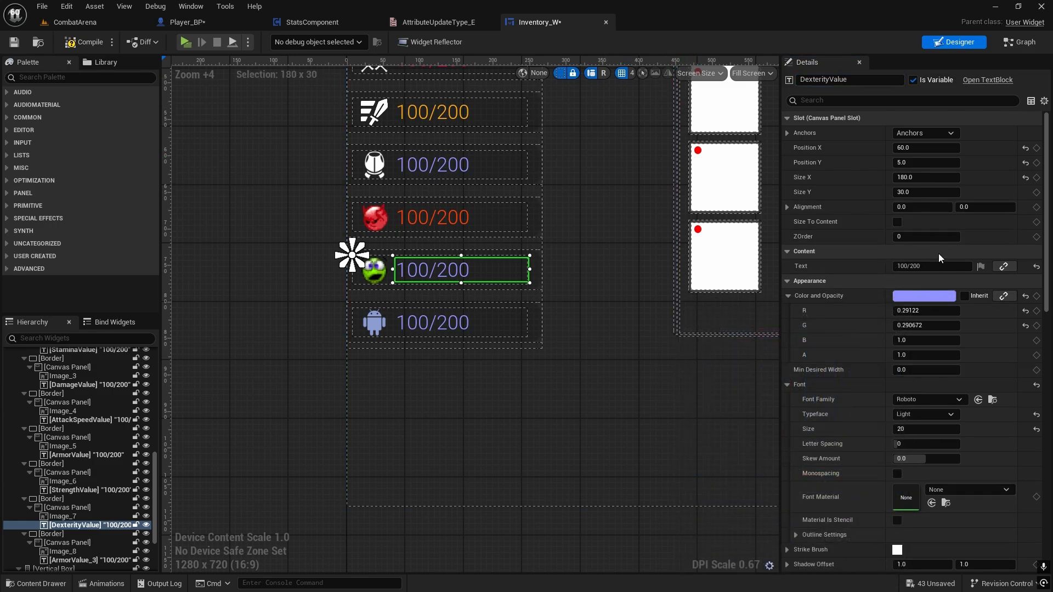
pyautogui.click(905, 301)
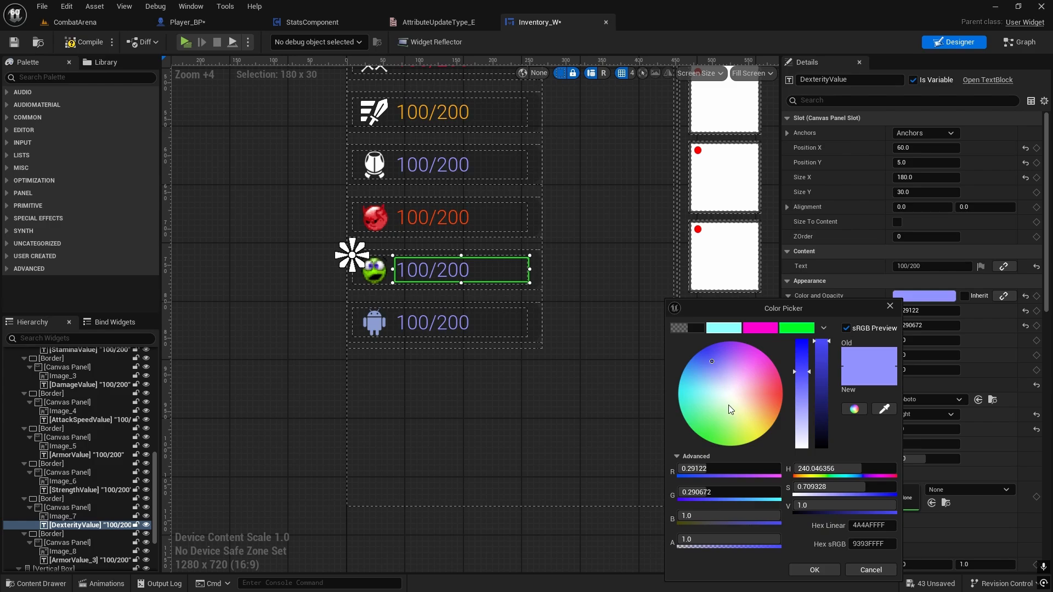
pyautogui.moveTo(728, 407); pyautogui.dragTo(700, 455)
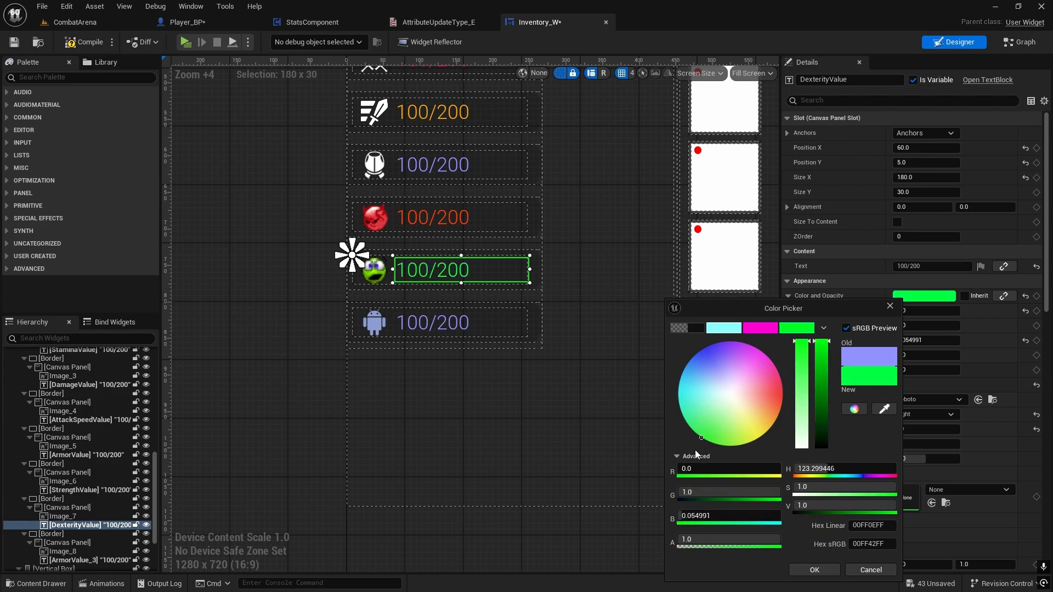
pyautogui.click(813, 570)
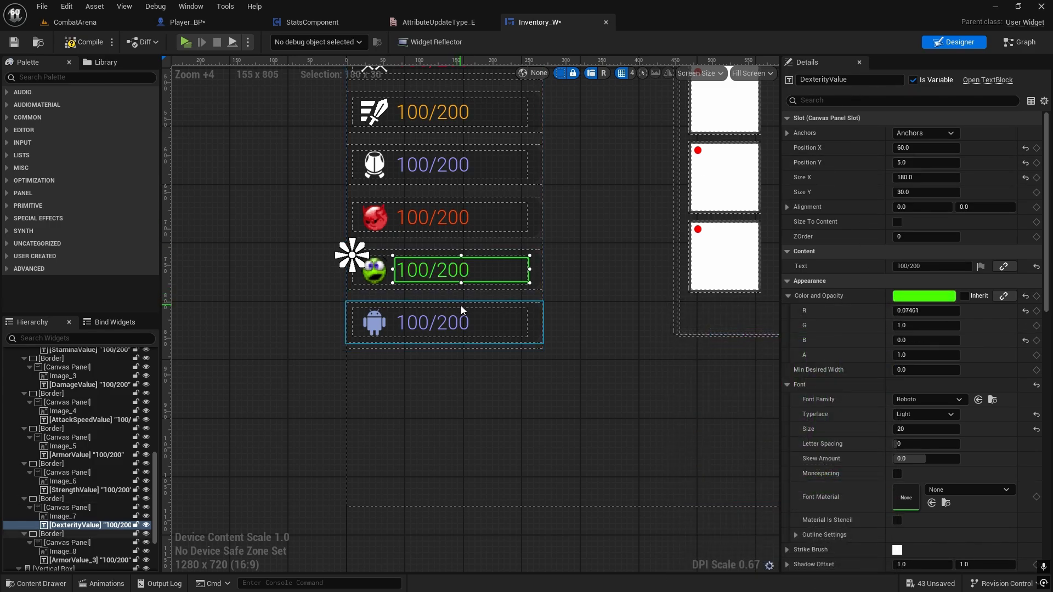
# Rename the value text in the android icon's row to IntelligenceValue
pyautogui.click(461, 323)
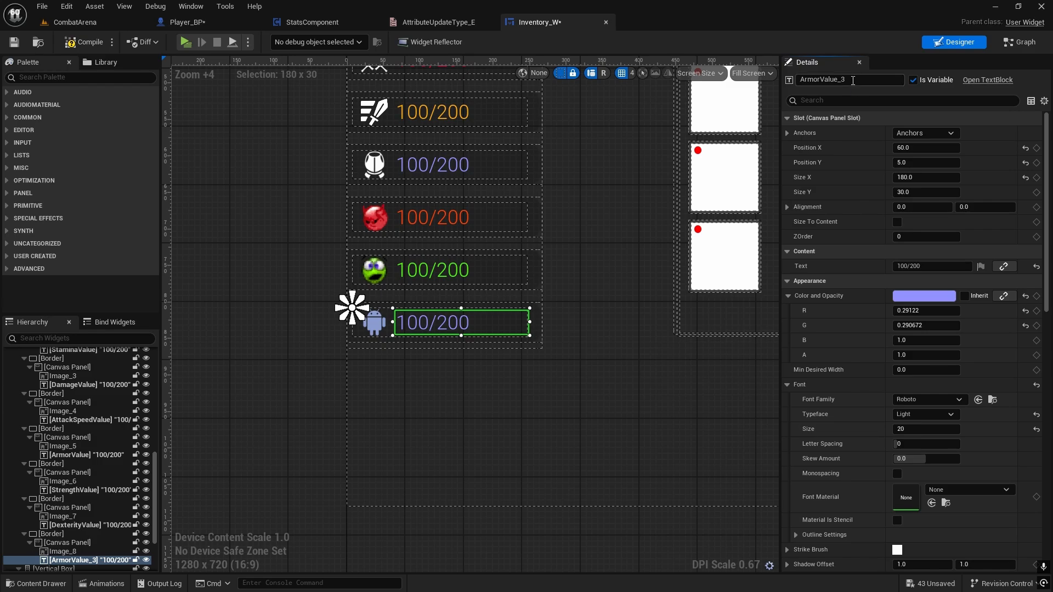
pyautogui.click(853, 81)
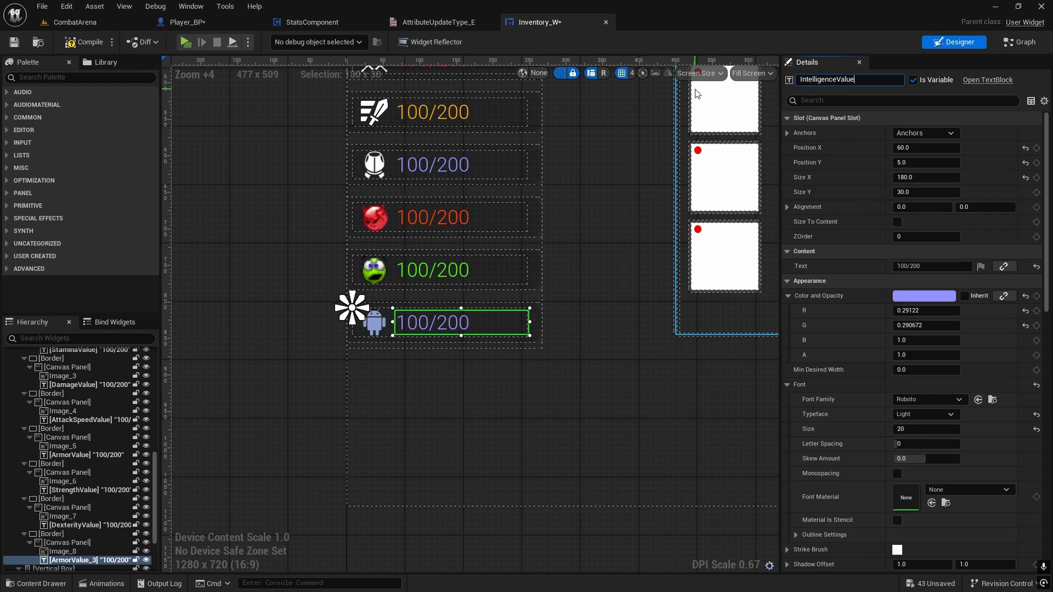
pyautogui.click(596, 243)
# Set the IntelligenceValue text colour to light blue with R 0.0, G 0.491851 and B 1.0
pyautogui.click(473, 329)
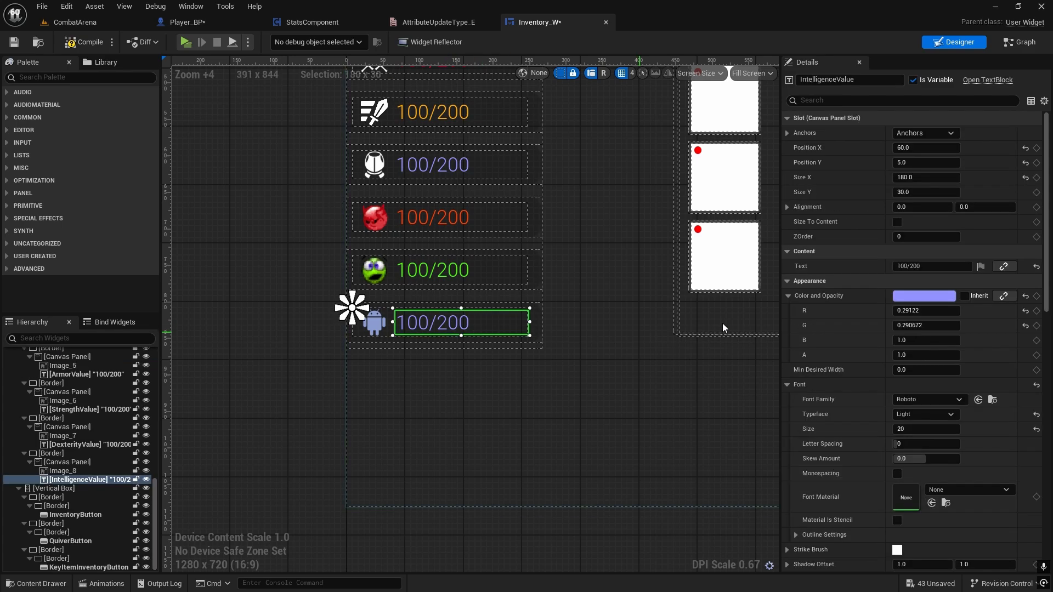
pyautogui.click(924, 297)
pyautogui.moveTo(713, 378); pyautogui.dragTo(682, 364)
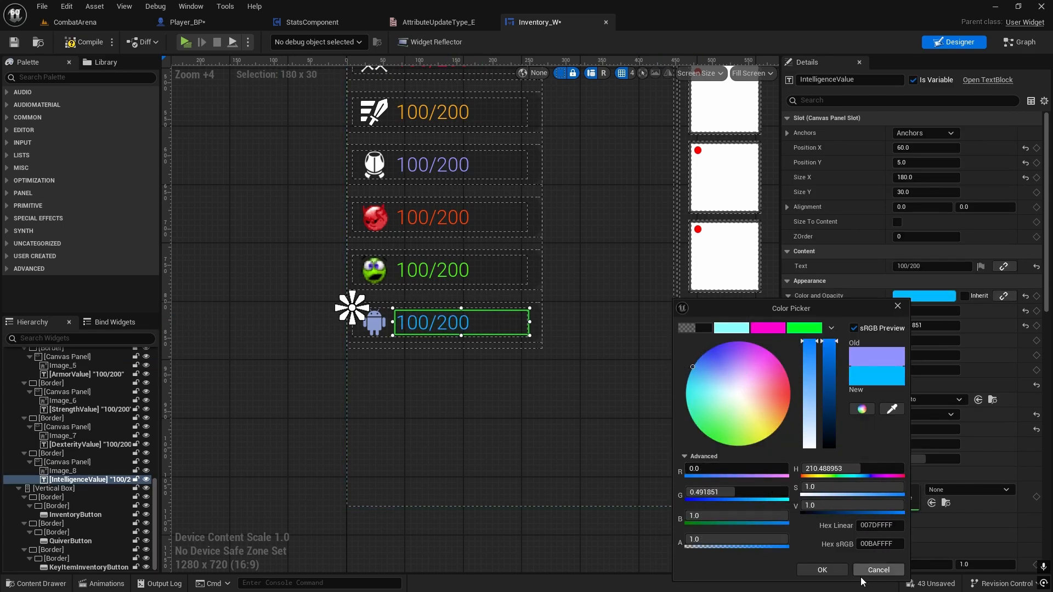
pyautogui.click(822, 569)
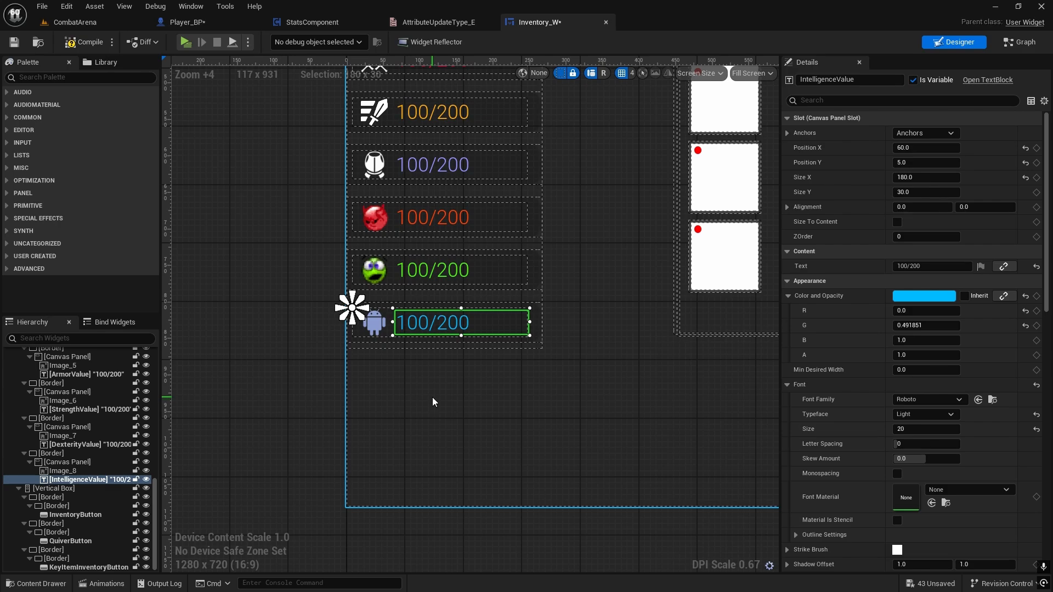
pyautogui.moveTo(433, 402); pyautogui.dragTo(455, 526, button='right')
pyautogui.scroll(-2, 504, 452)
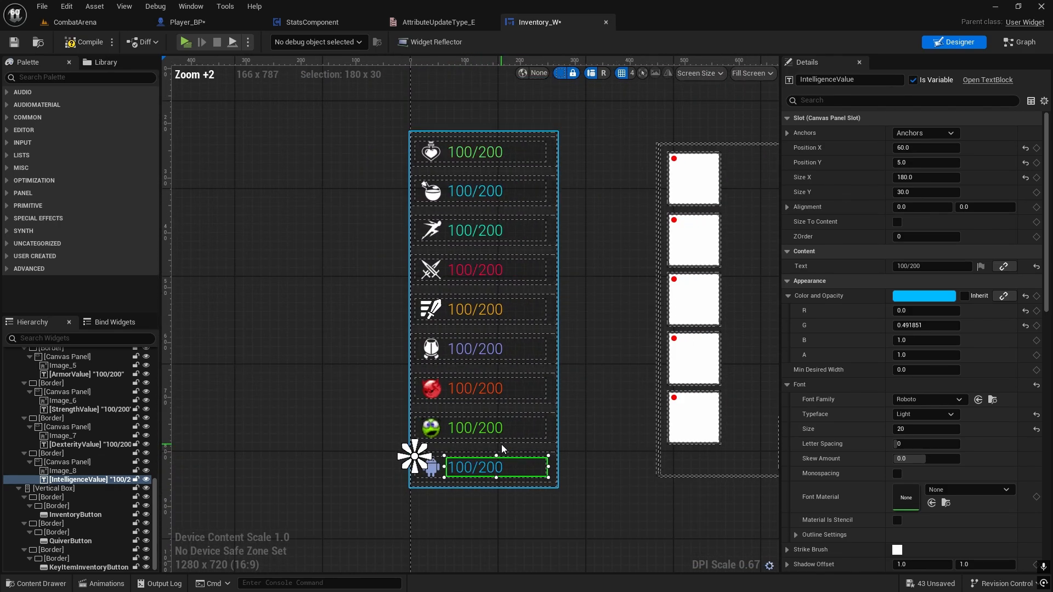
pyautogui.moveTo(548, 248); pyautogui.dragTo(533, 365, button='right')
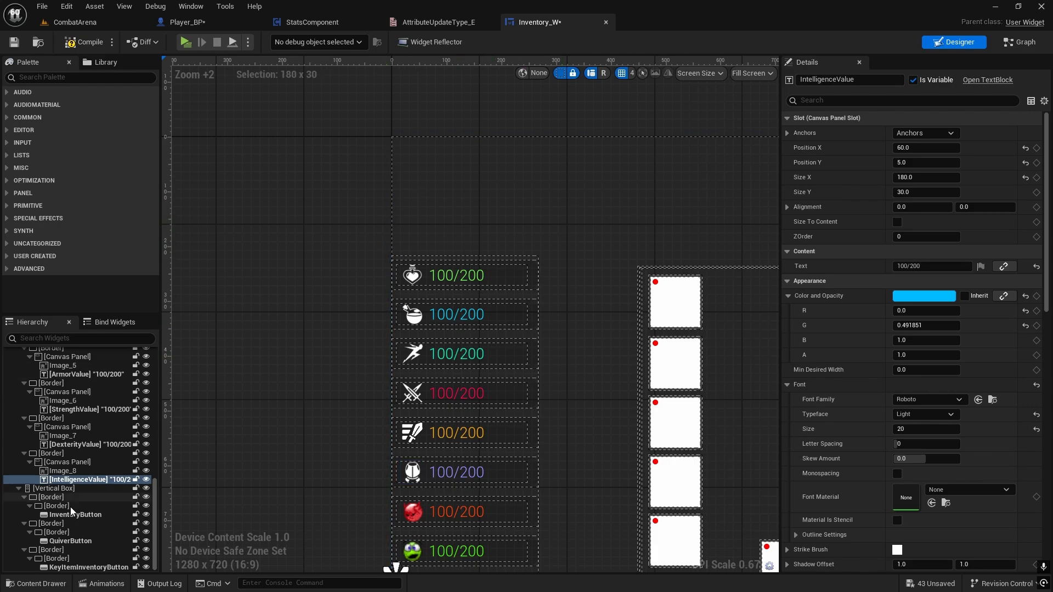
pyautogui.scroll(5, 115, 467)
pyautogui.rightClick(119, 453)
pyautogui.scroll(4, 110, 457)
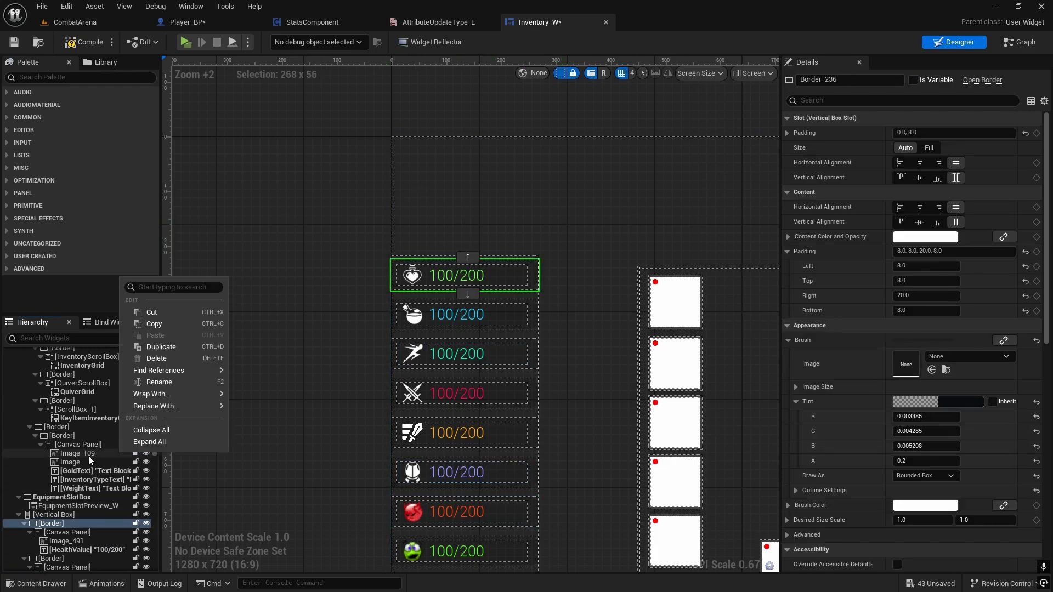
pyautogui.click(88, 462)
pyautogui.scroll(3, 87, 459)
# Add a Text widget as the first child of the stats vertical box, above the health row
pyautogui.click(33, 77)
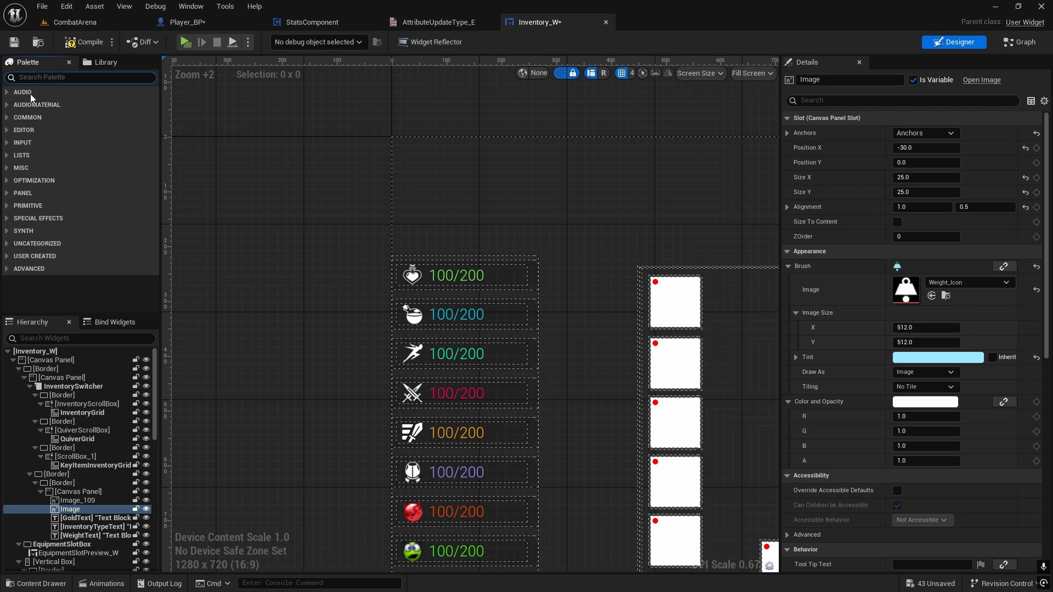
pyautogui.write('text')
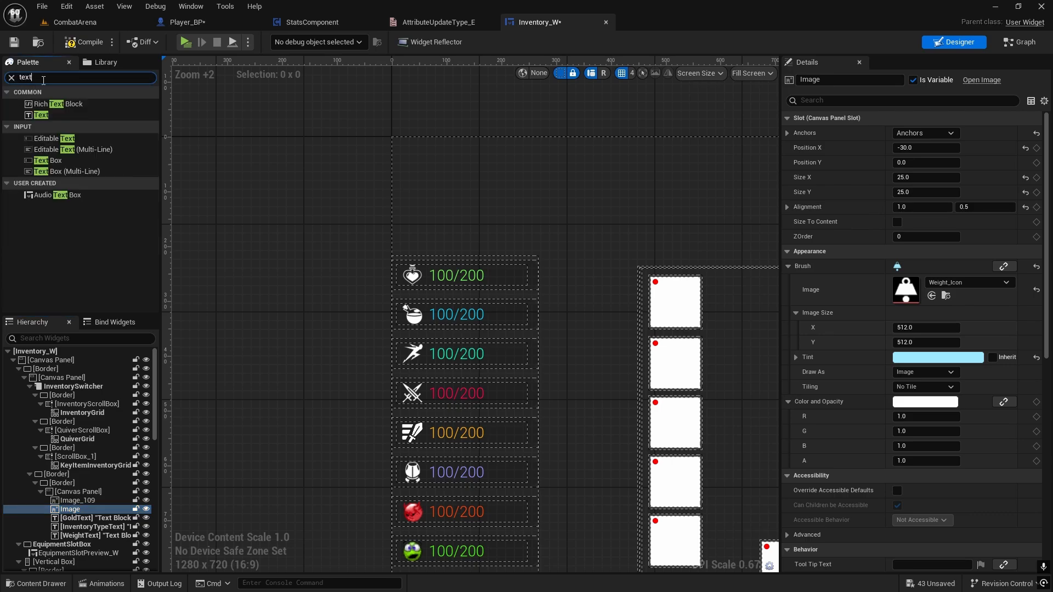
pyautogui.click(530, 278)
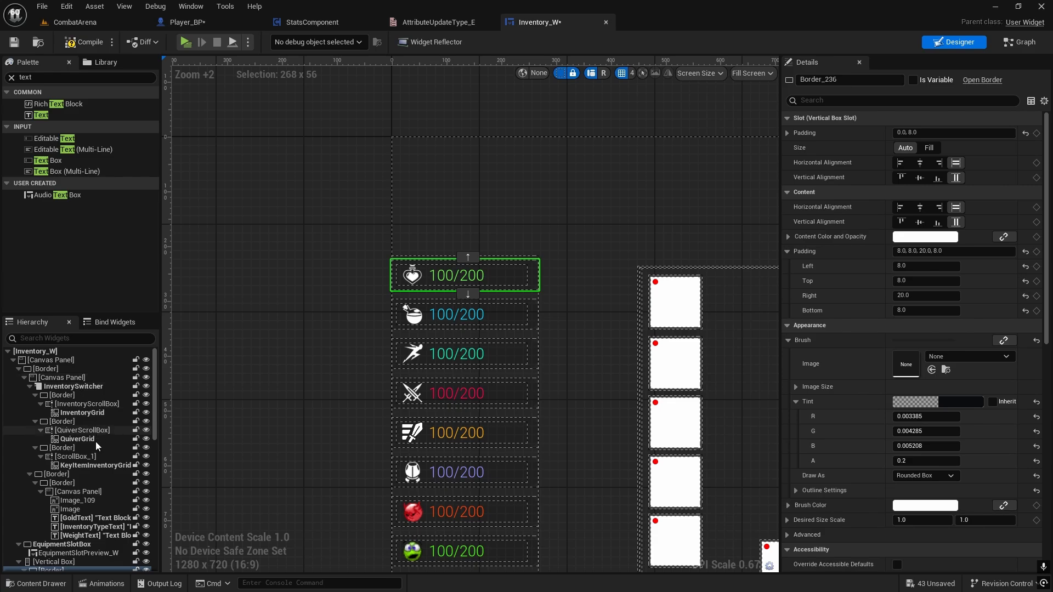
pyautogui.scroll(-2, 51, 496)
pyautogui.click(51, 495)
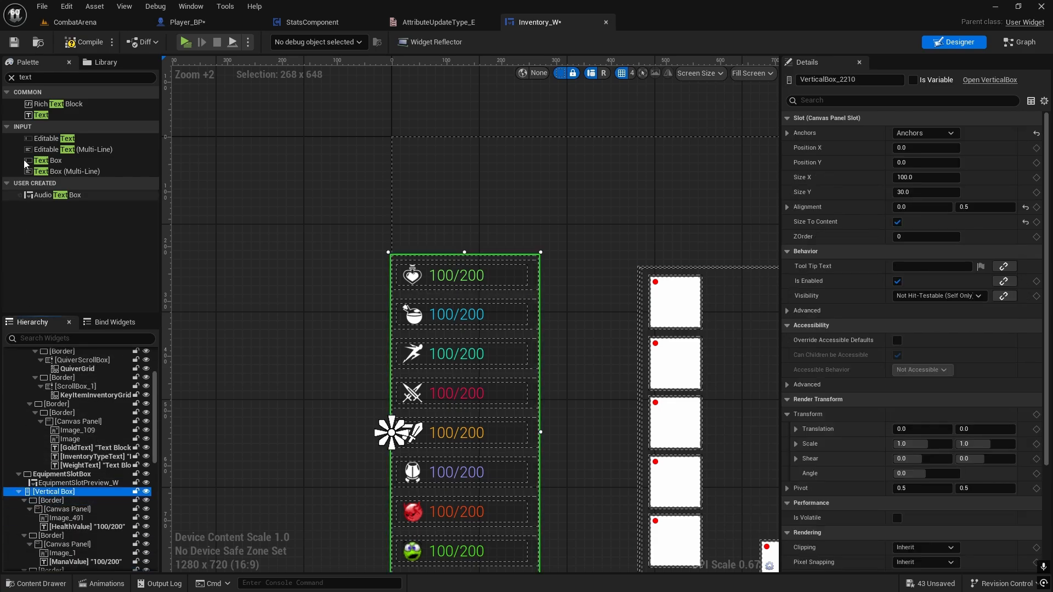
pyautogui.moveTo(41, 115); pyautogui.dragTo(64, 130)
pyautogui.moveTo(63, 498); pyautogui.dragTo(60, 496)
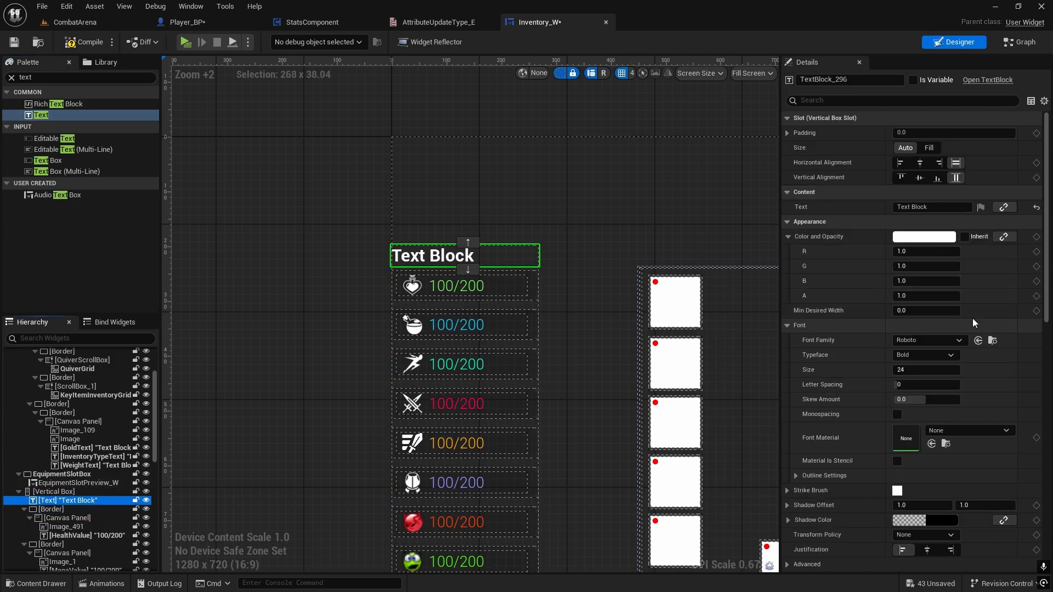
# Set the new text block's font size to 20
pyautogui.click(914, 370)
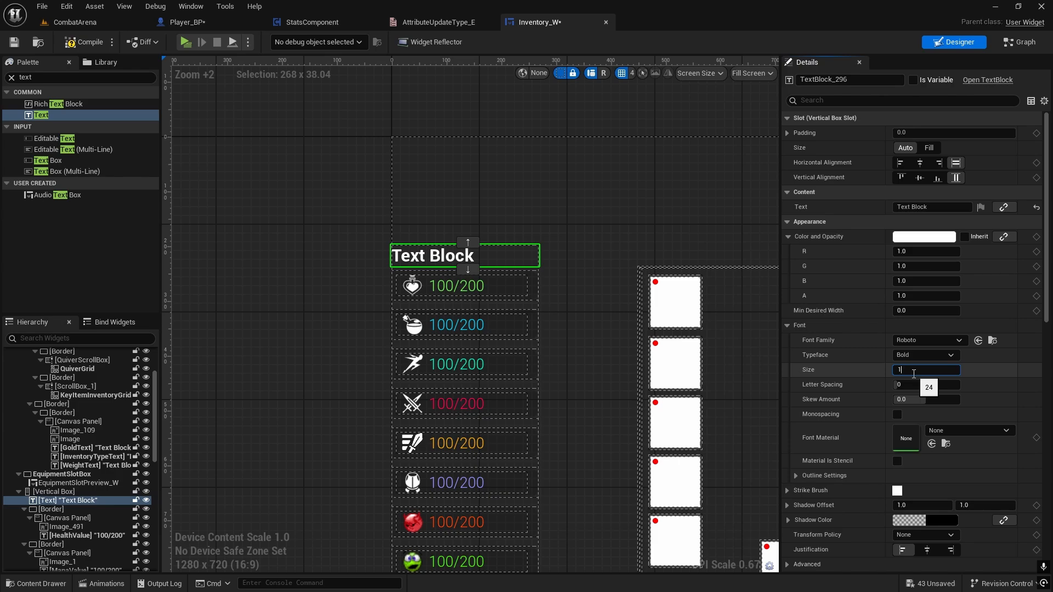
pyautogui.write('20')
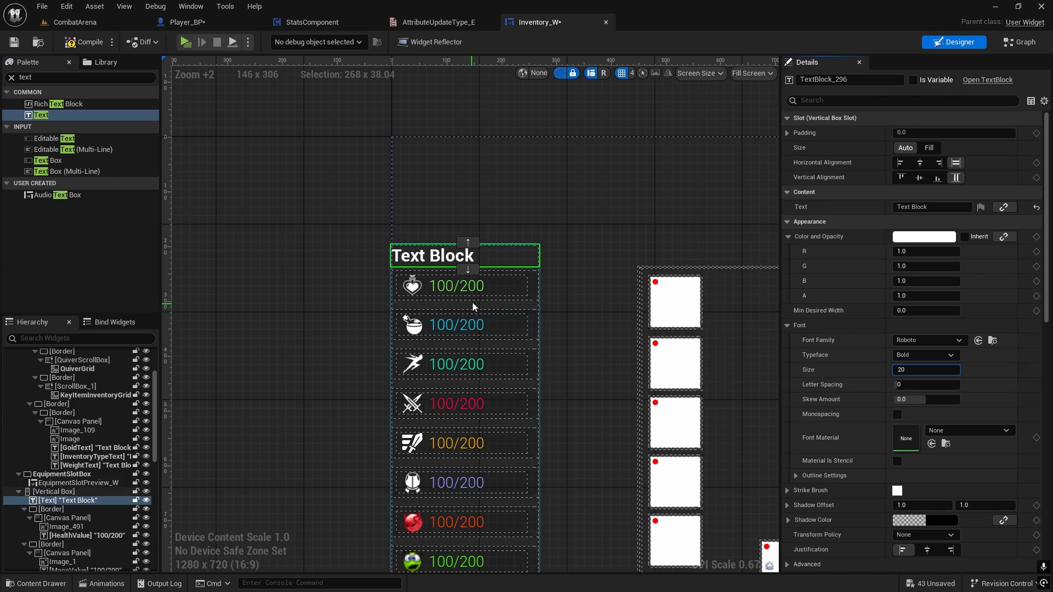
pyautogui.click(475, 287)
# Set the new text block's content to "Assign attributes 10"
pyautogui.click(468, 259)
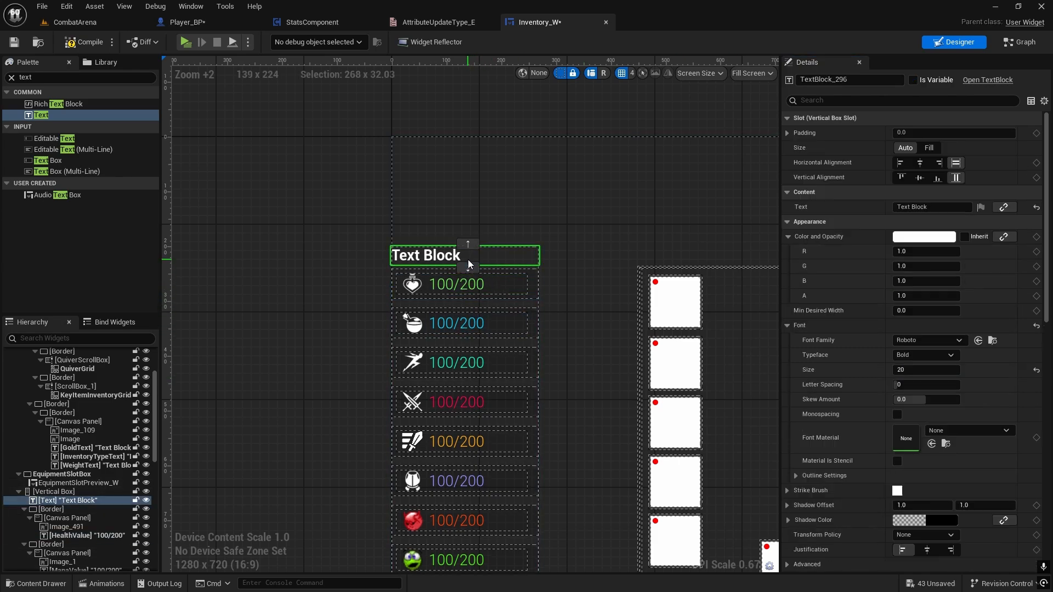
pyautogui.click(906, 371)
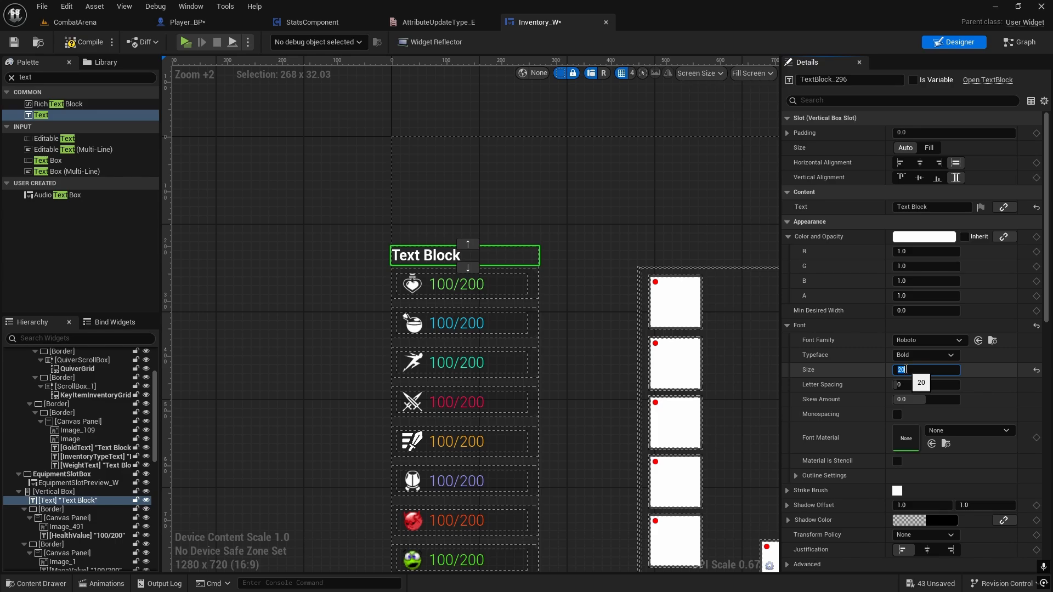
pyautogui.scroll(3, 494, 295)
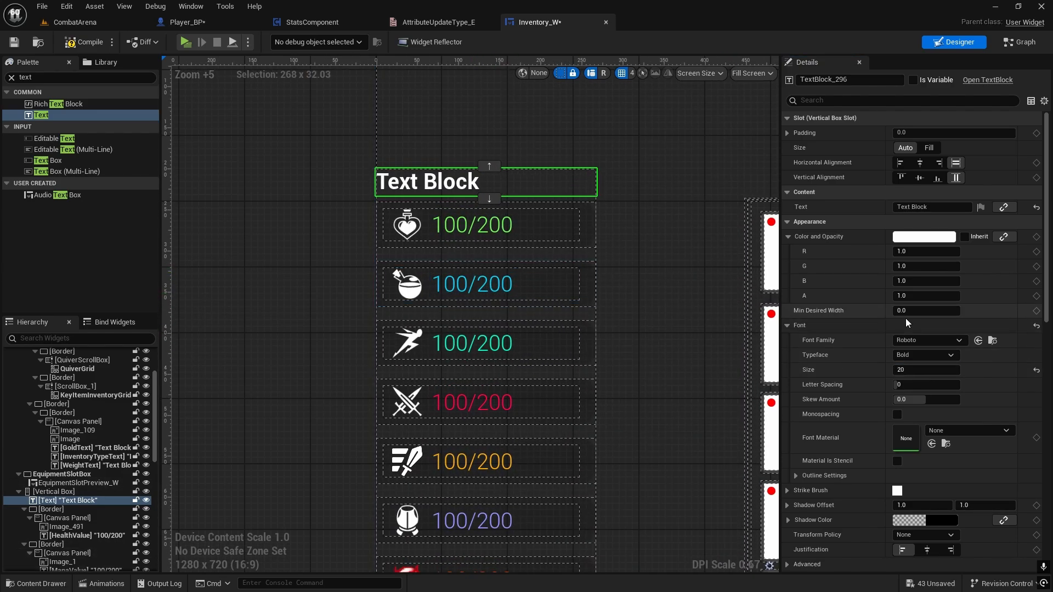
pyautogui.moveTo(898, 207); pyautogui.dragTo(776, 204)
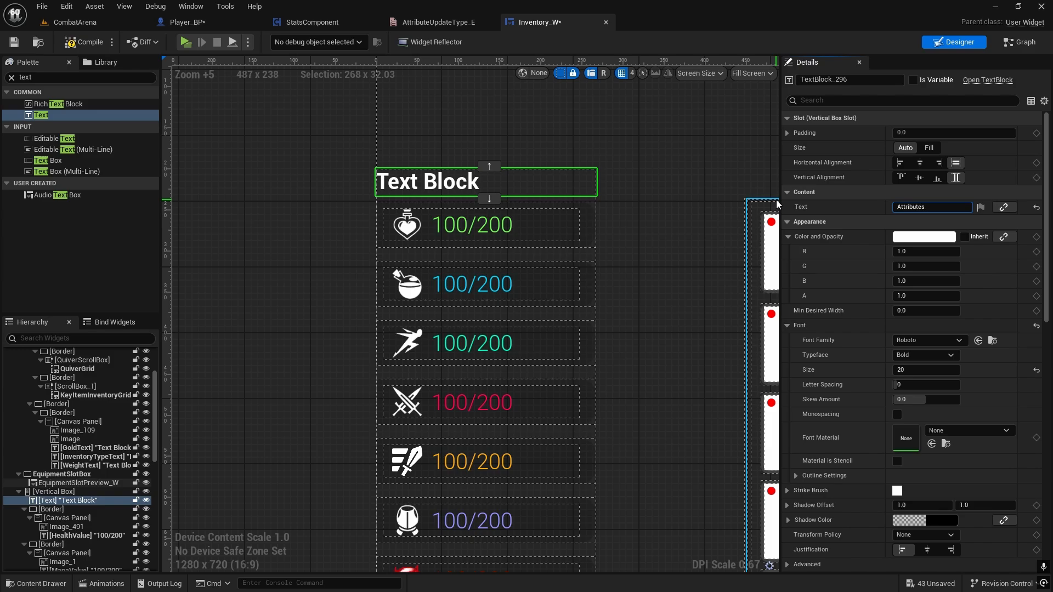
pyautogui.press('BackSpace')
pyautogui.press('BackSpace')
pyautogui.press('BackSpace')
pyautogui.press('BackSpace')
pyautogui.press('BackSpace')
pyautogui.press('BackSpace')
pyautogui.press('BackSpace')
pyautogui.press('BackSpace')
pyautogui.press('BackSpace')
pyautogui.press('BackSpace')
pyautogui.write('Assign attri')
pyautogui.write('0')
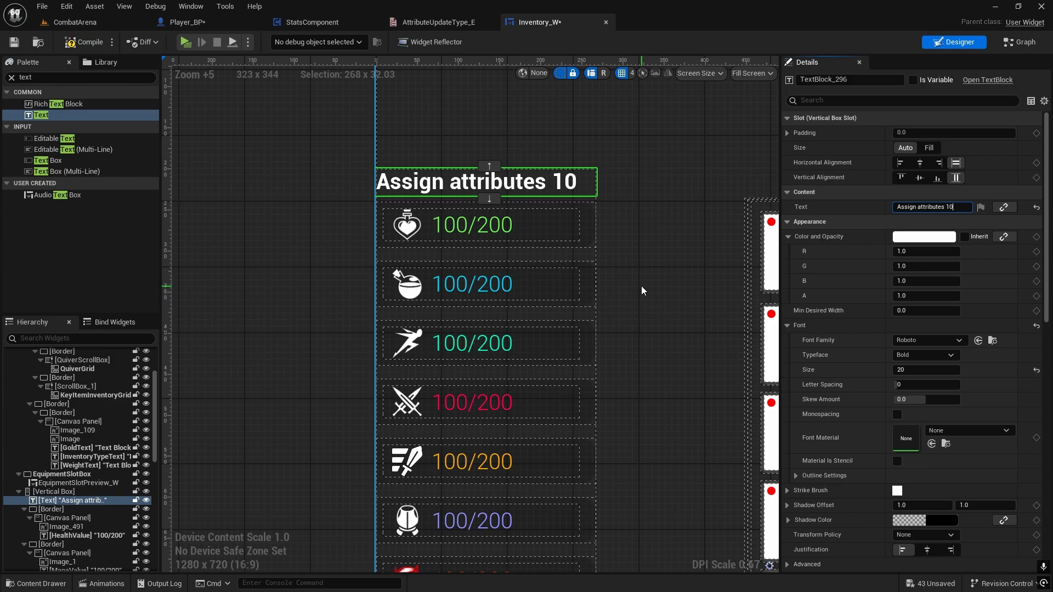
pyautogui.scroll(-1, 641, 285)
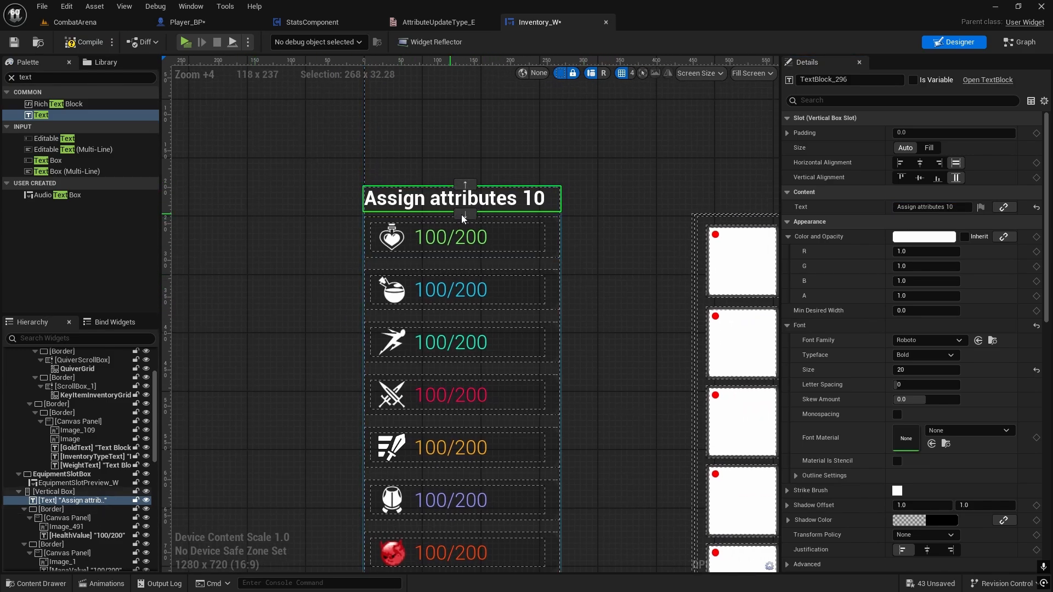
# Colour the "Assign attributes 10" text orange with R 1.0, G 0.335605 and B 0.0
pyautogui.click(919, 239)
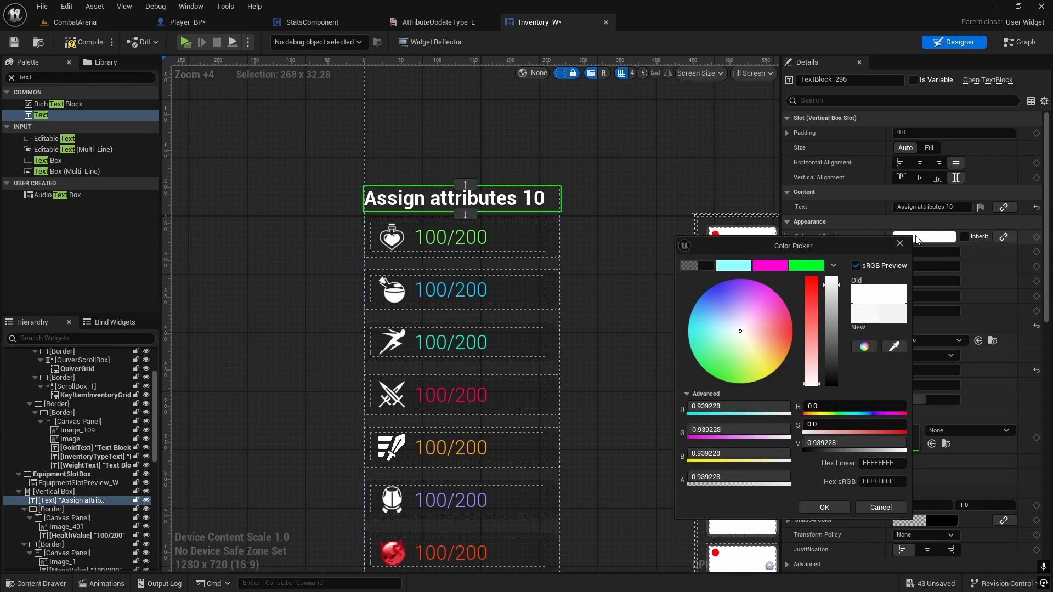
pyautogui.moveTo(773, 345); pyautogui.dragTo(805, 358)
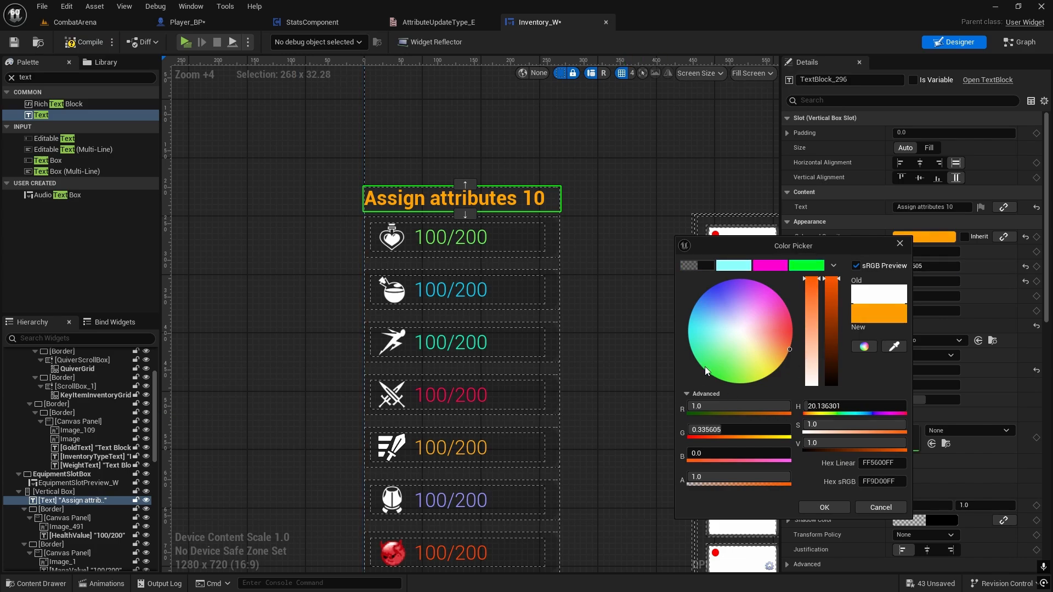
pyautogui.click(815, 508)
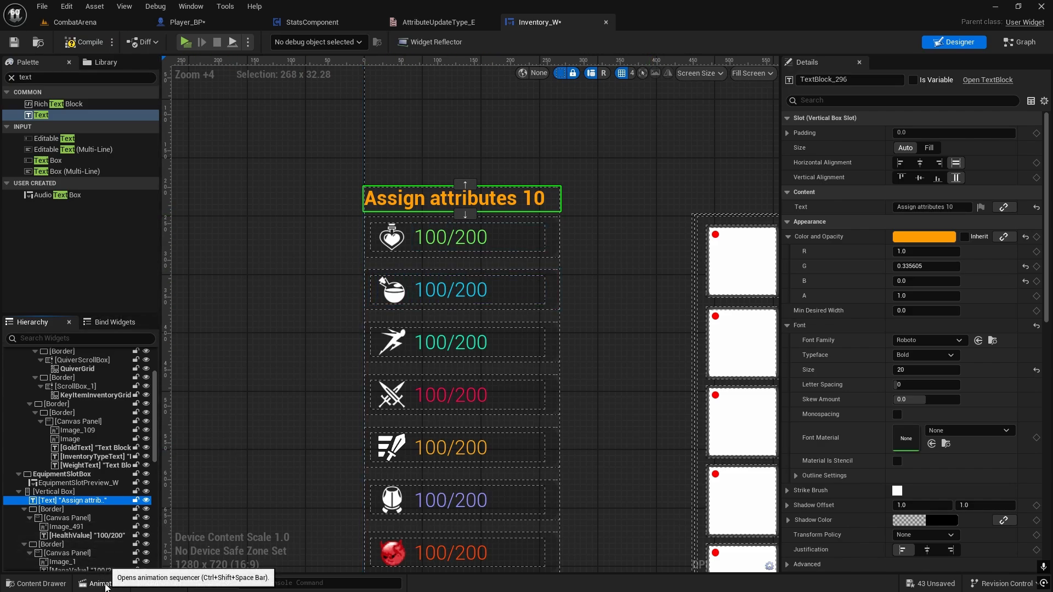
# Dock the animation editor in the layout and create a widget animation named Flash, selected for editing
pyautogui.click(99, 584)
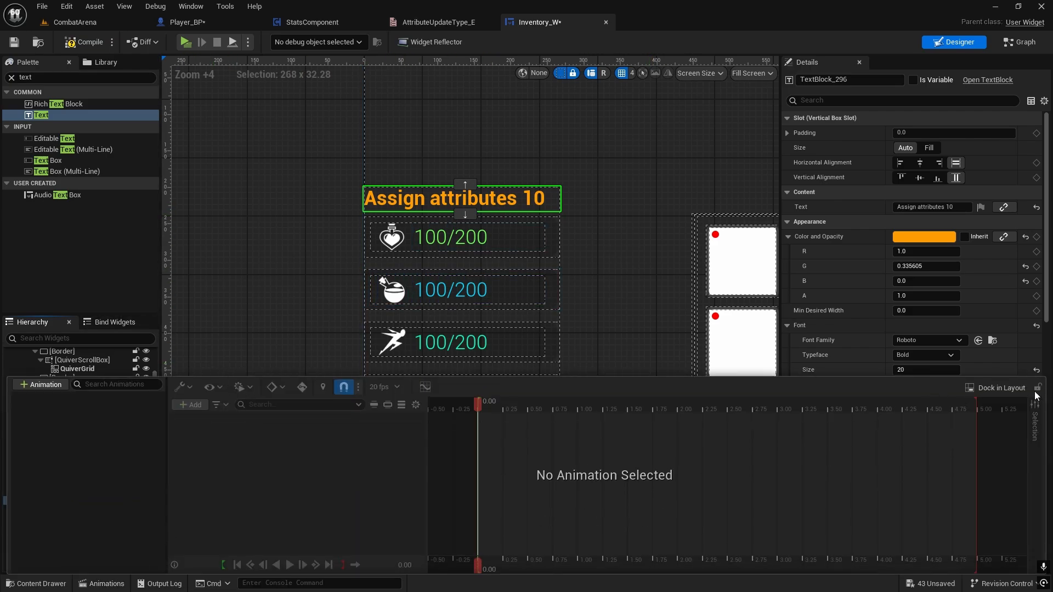
pyautogui.click(997, 388)
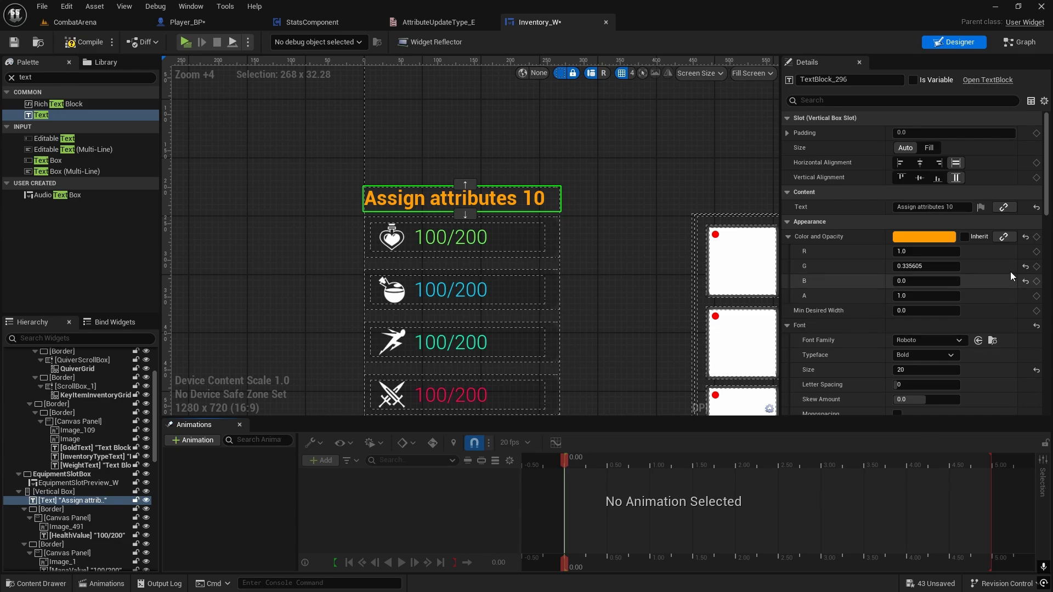
pyautogui.moveTo(629, 340); pyautogui.dragTo(604, 242, button='right')
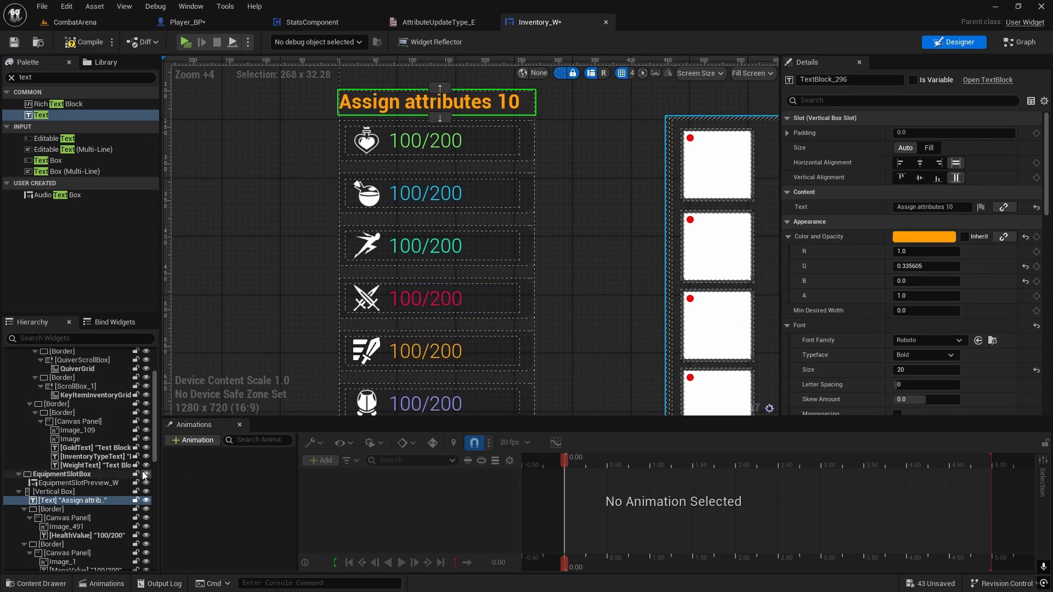
pyautogui.click(197, 440)
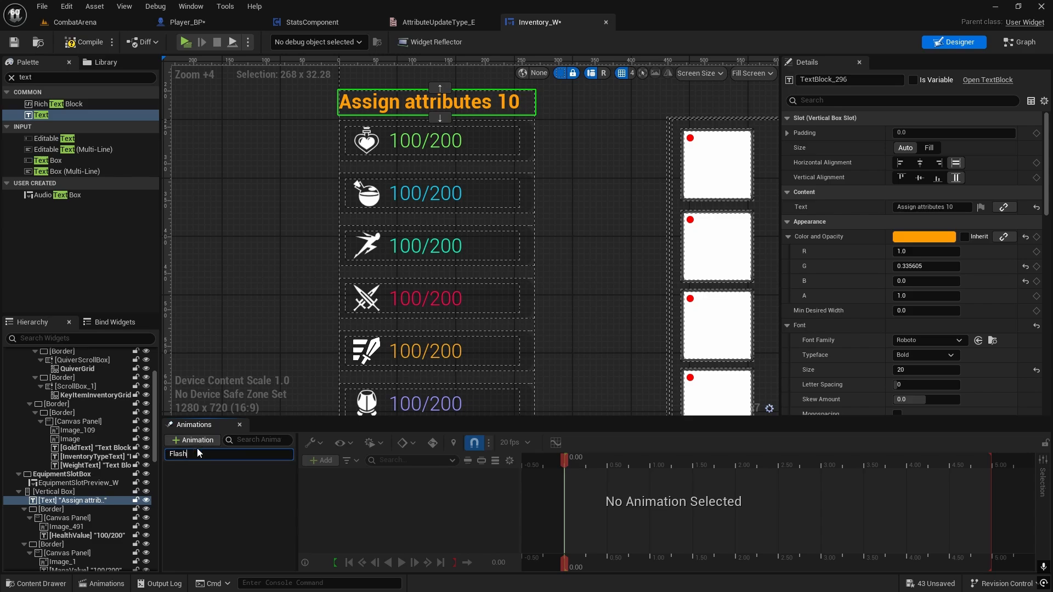
pyautogui.press('Return')
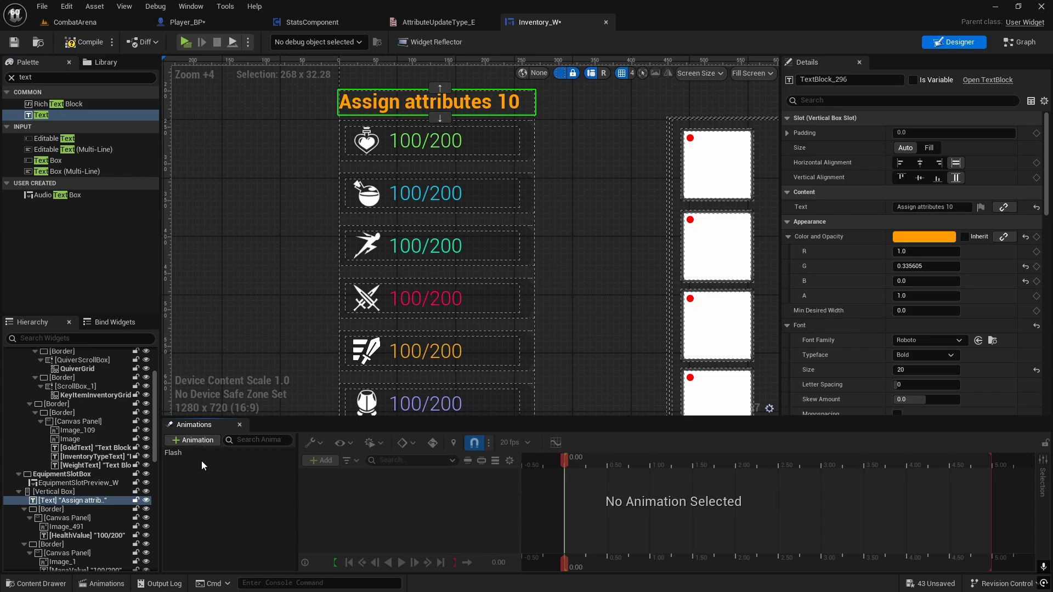
pyautogui.click(188, 455)
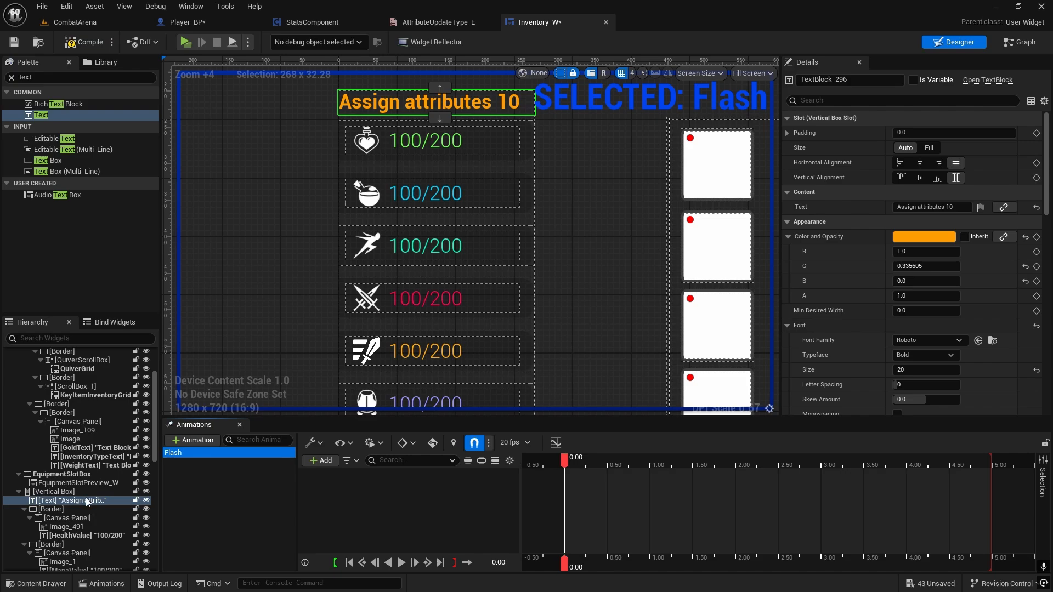
# Rename the "Assign attributes 10" text block to AssignAttributeText and expose it as a variable
pyautogui.click(856, 79)
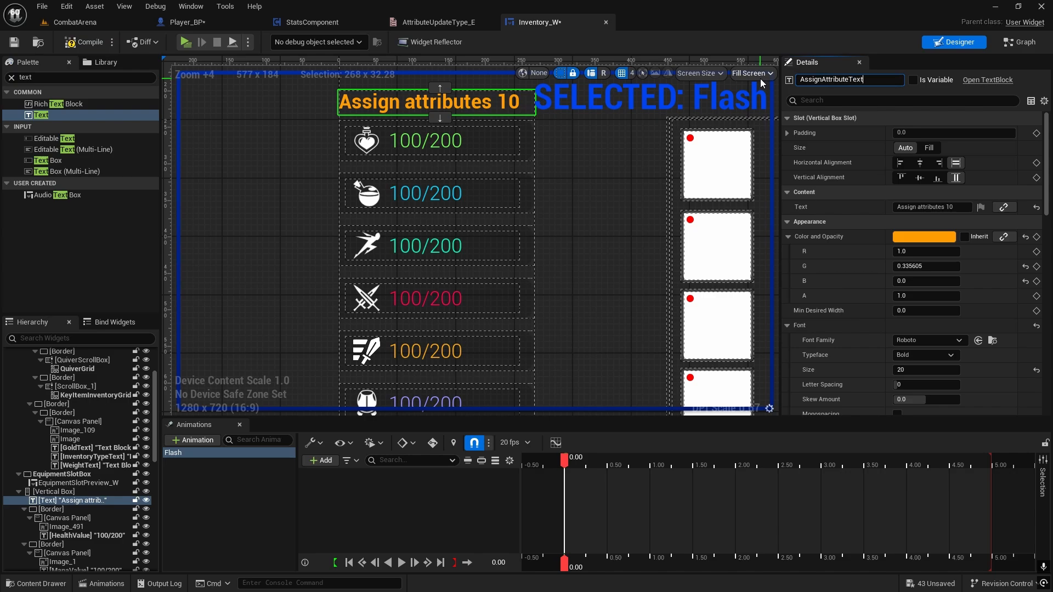
pyautogui.click(914, 80)
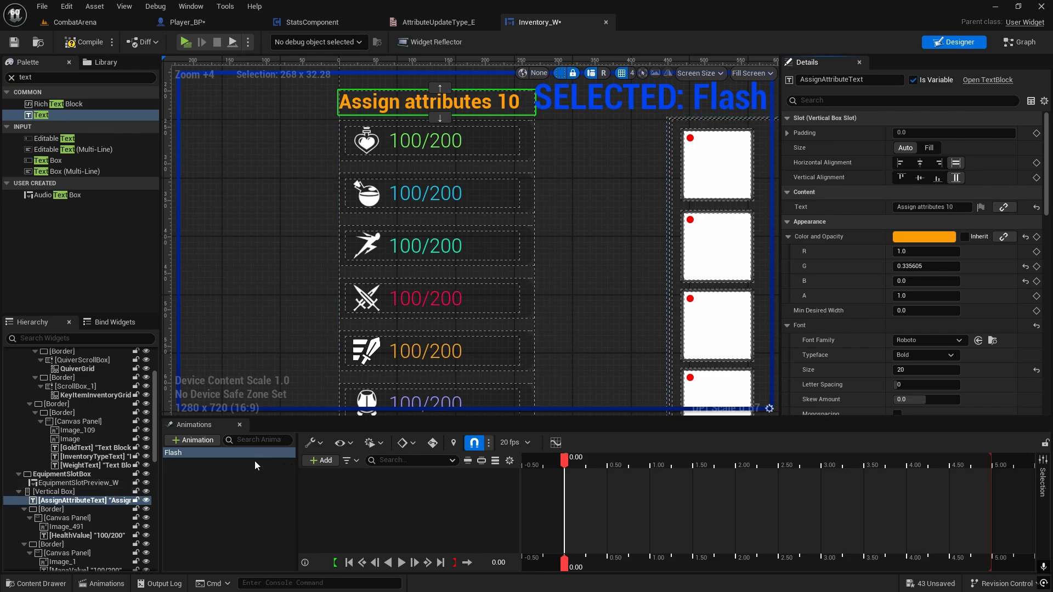
# Add a track for AssignAttributeText to the Flash animation and select it
pyautogui.click(325, 460)
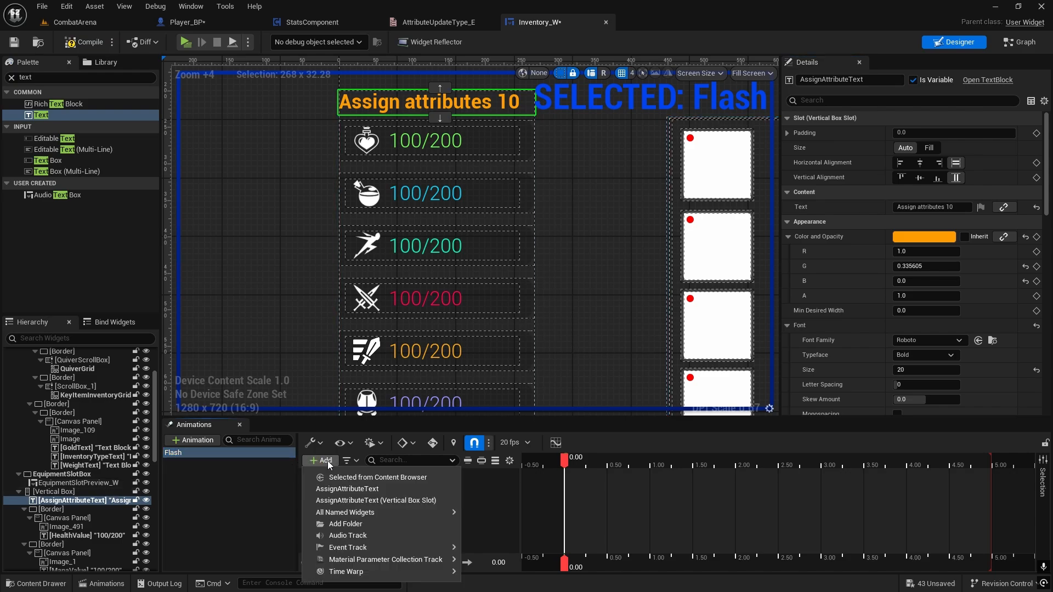
pyautogui.click(355, 491)
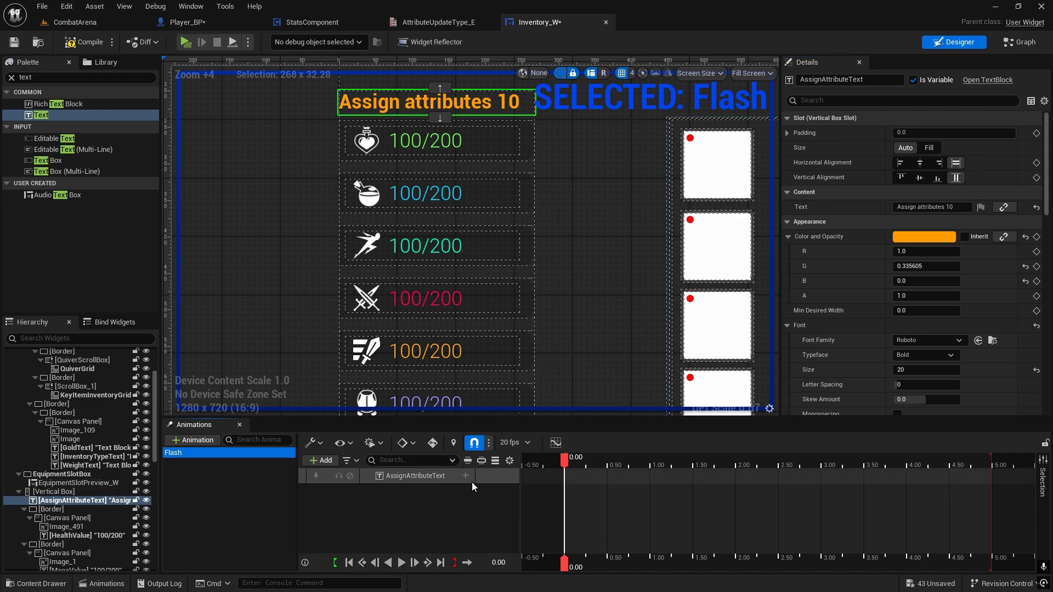
pyautogui.click(439, 484)
# Keyframe the AssignAttributeText colour's alpha at 0.0 at time 0.00 and 1.0 at time 1.00
pyautogui.moveTo(891, 340)
pyautogui.mouseDown(button='right')
pyautogui.moveTo(890, 202)
pyautogui.moveTo(892, 342)
pyautogui.mouseUp(button='right')
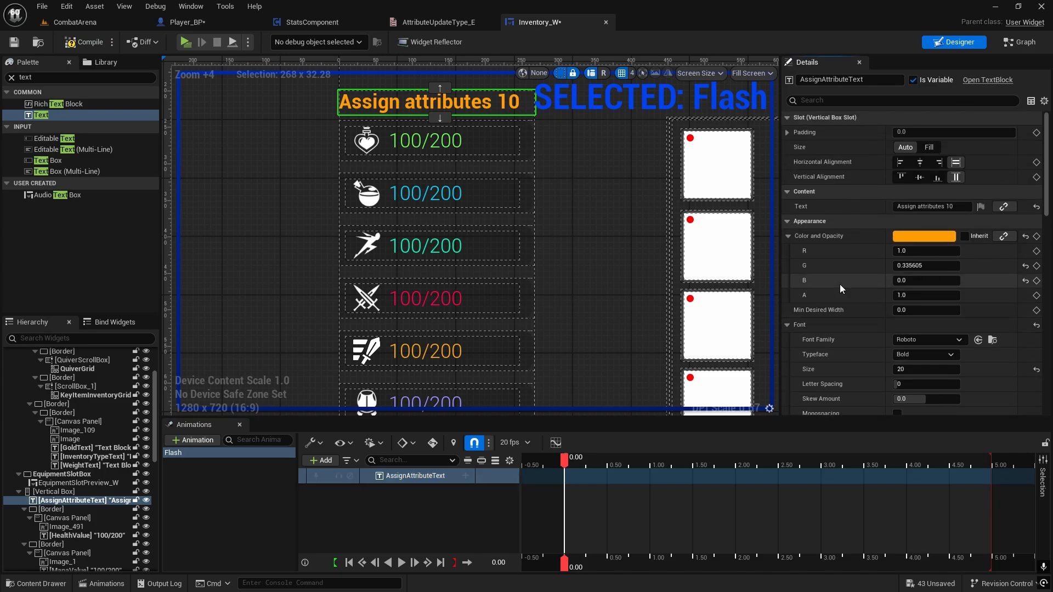
pyautogui.moveTo(851, 282); pyautogui.dragTo(849, 213, button='right')
pyautogui.write('0')
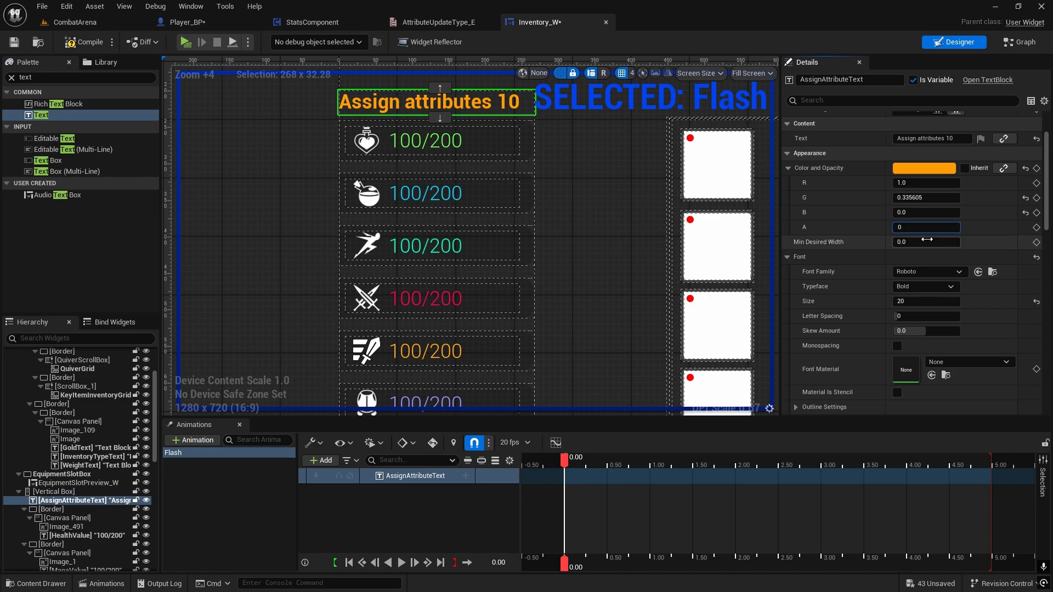
pyautogui.click(1036, 229)
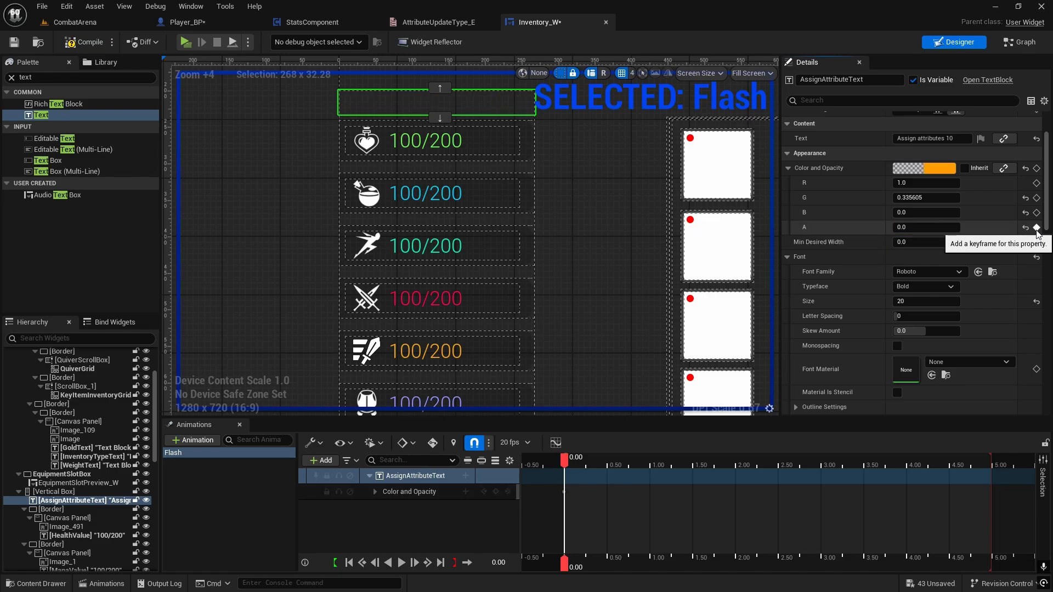
pyautogui.moveTo(567, 458); pyautogui.dragTo(651, 451)
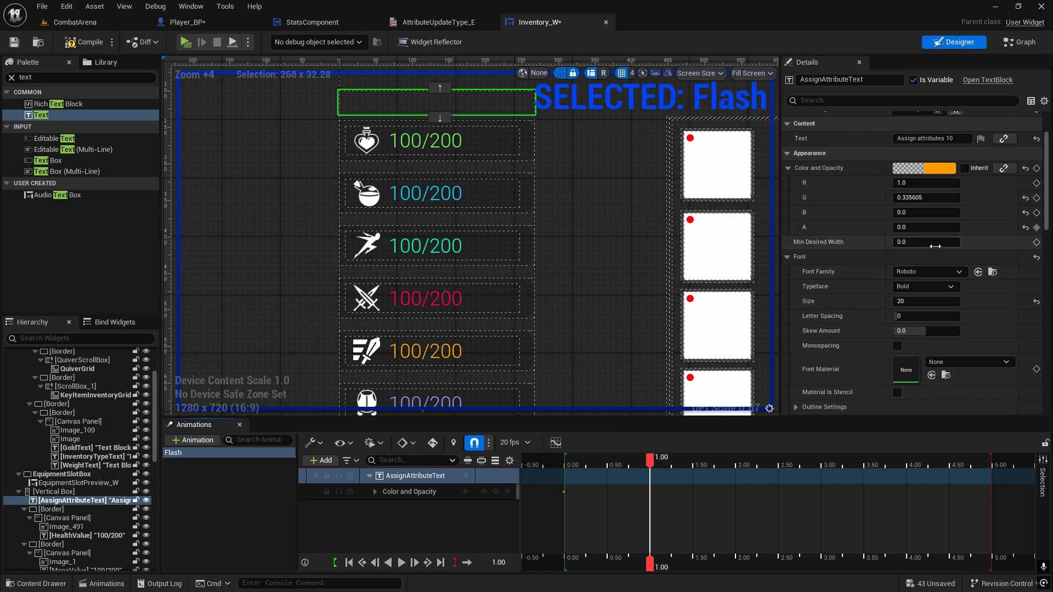
pyautogui.click(1037, 228)
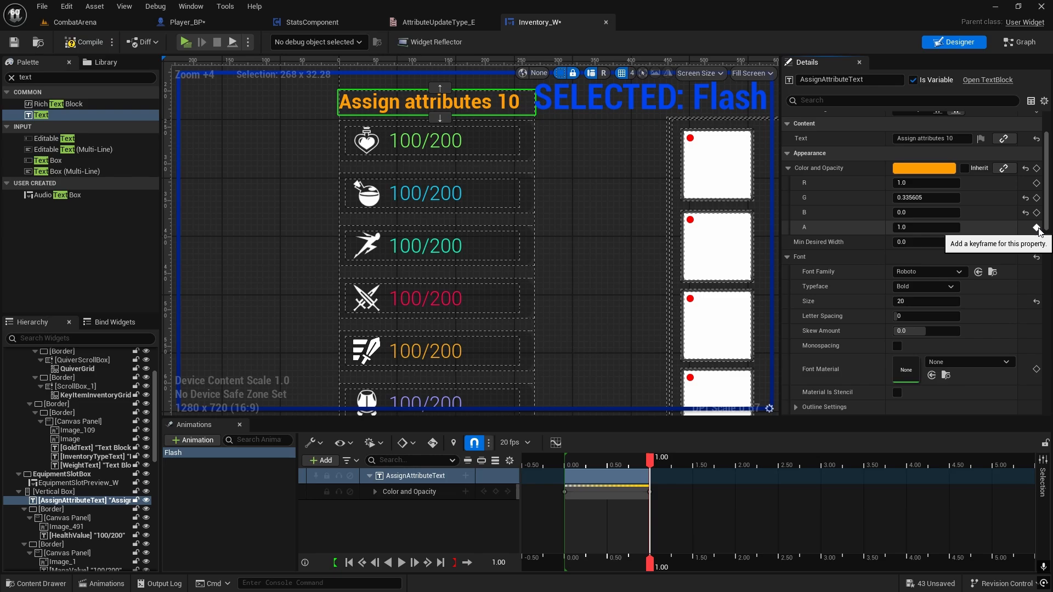
# Keyframe the AssignAttributeText colour's alpha at 1.0 at time 1.50 and 0.0 at time 2.50
pyautogui.moveTo(650, 458); pyautogui.dragTo(693, 460)
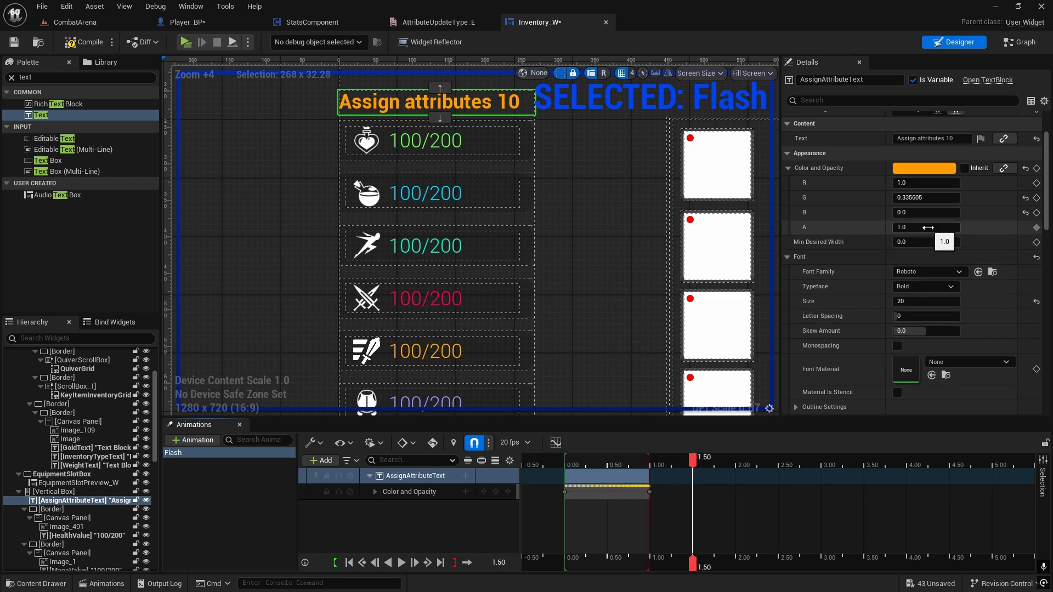
pyautogui.click(1037, 227)
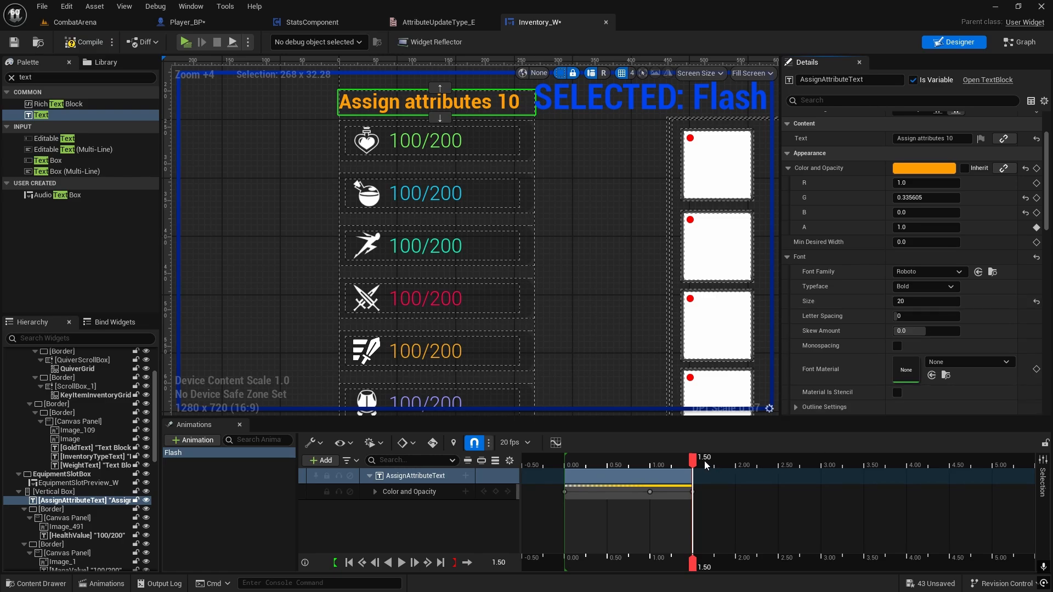
pyautogui.moveTo(696, 462); pyautogui.dragTo(770, 464)
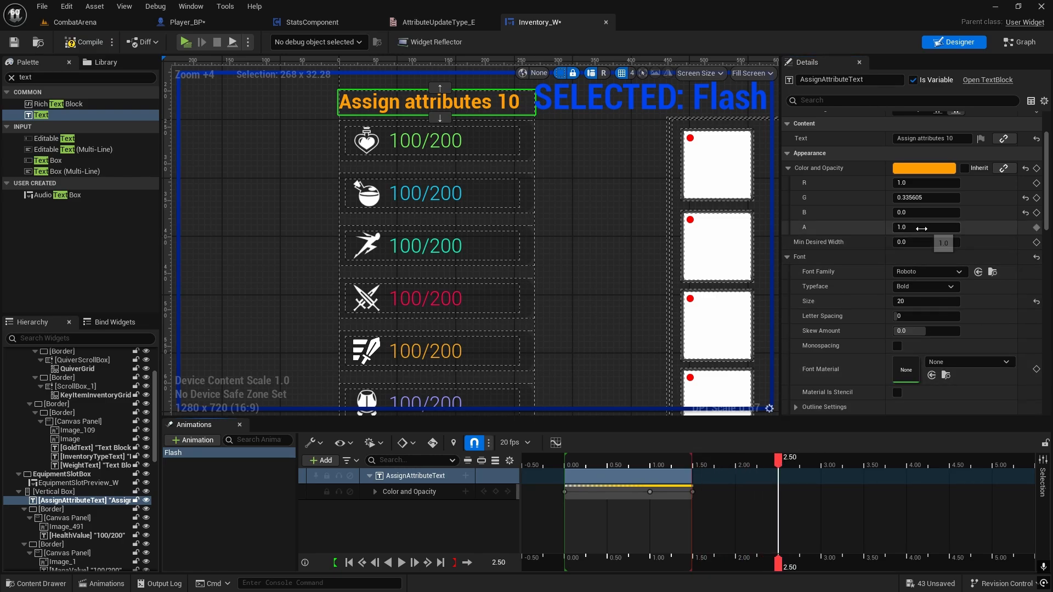
pyautogui.click(1036, 227)
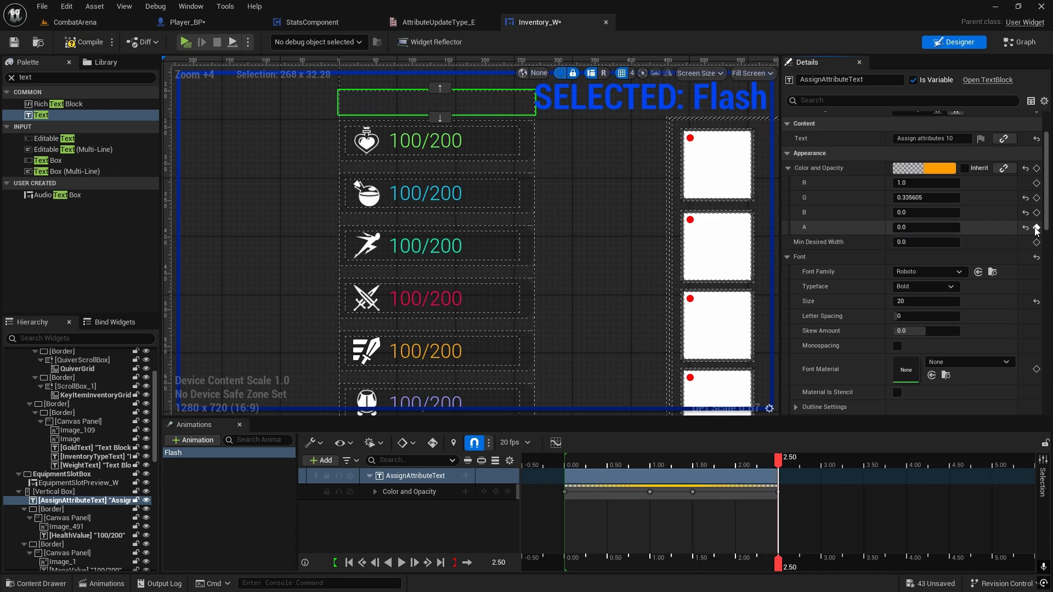
# Play the Flash animation to preview the text's fade, and compile the widget blueprint
pyautogui.click(401, 563)
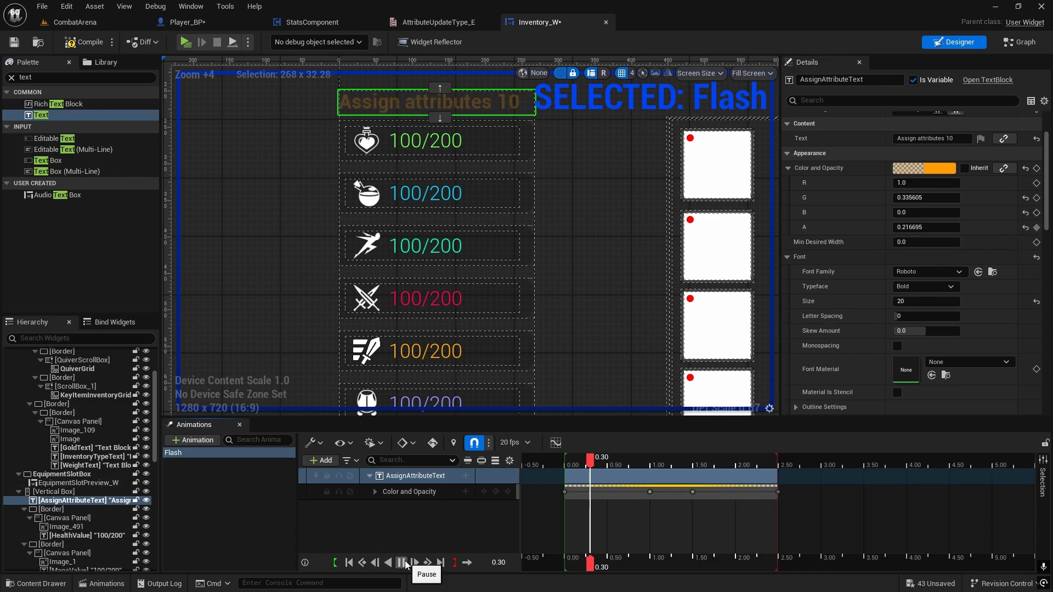
pyautogui.scroll(-1, 543, 177)
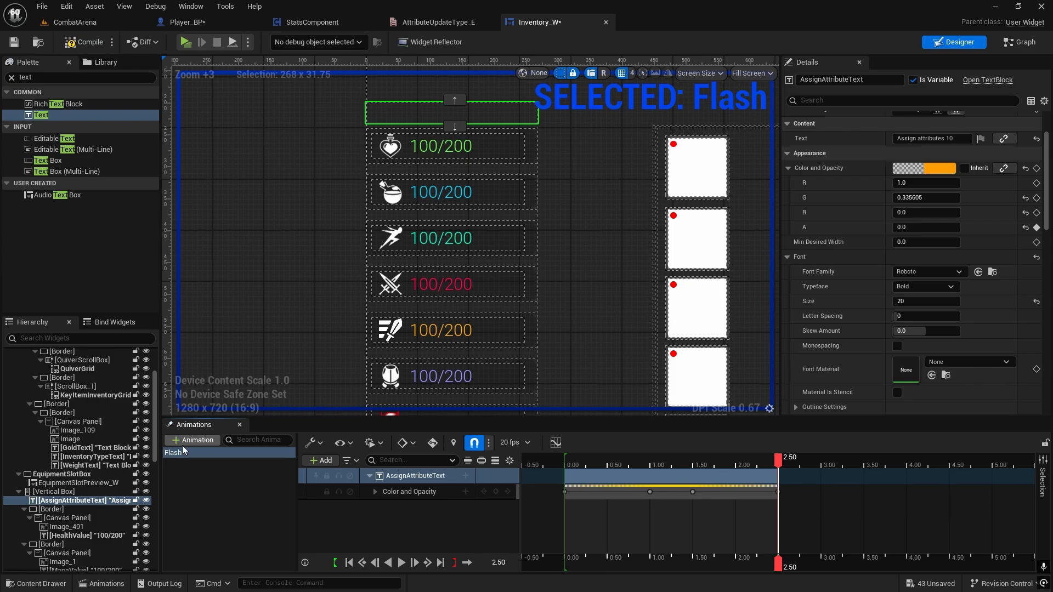
pyautogui.click(83, 44)
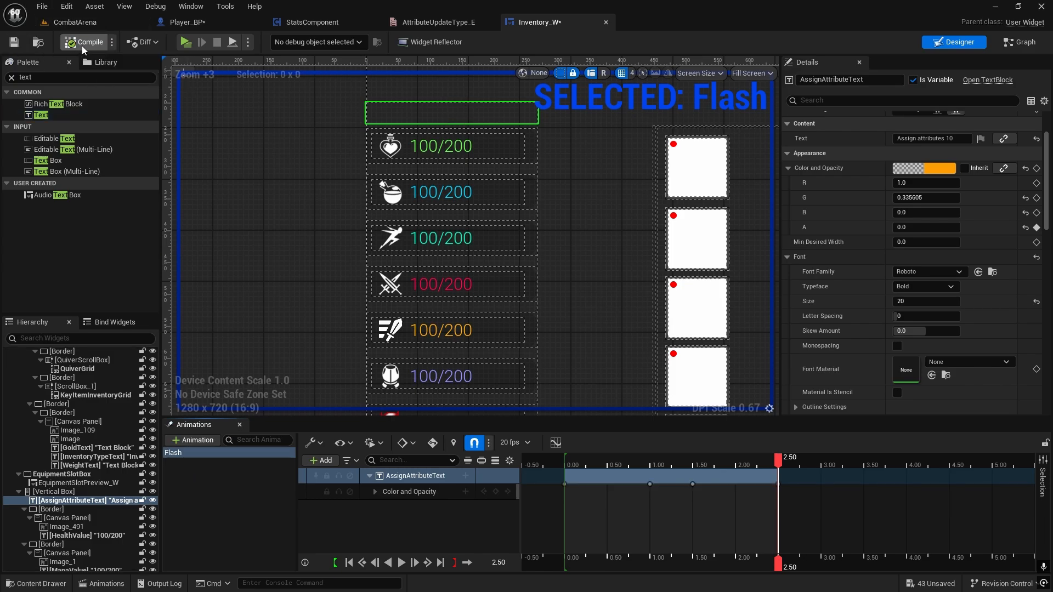
pyautogui.moveTo(528, 263)
pyautogui.mouseDown(button='right')
pyautogui.moveTo(595, 42)
pyautogui.moveTo(595, 288)
pyautogui.moveTo(594, 107)
pyautogui.moveTo(488, 391)
pyautogui.moveTo(540, 276)
pyautogui.mouseUp(button='right')
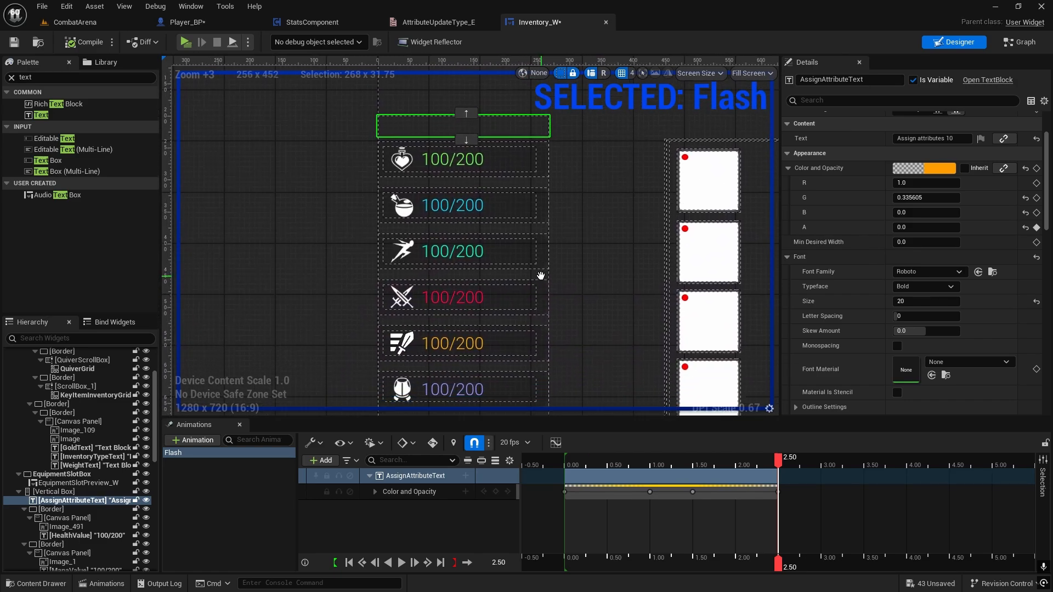
# Add a custom event named SetAttributes in an empty area of Inventory_W's Event Graph, below the KeyItemInventoryButton click event
pyautogui.click(1014, 46)
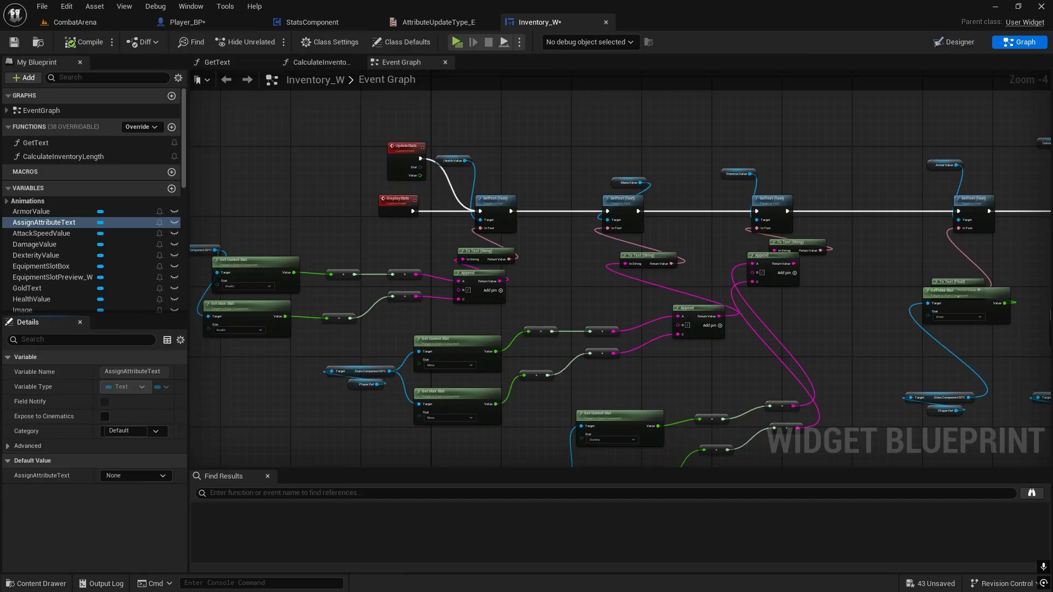
pyautogui.moveTo(389, 292); pyautogui.dragTo(457, 322, button='right')
pyautogui.scroll(-1, 472, 315)
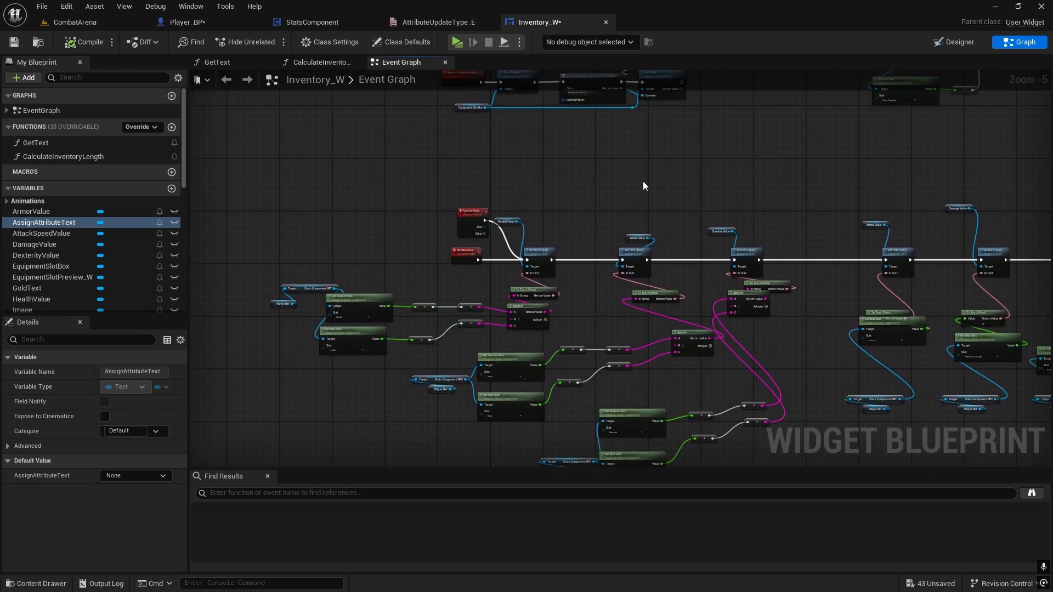
pyautogui.scroll(-2, 643, 185)
pyautogui.moveTo(677, 257); pyautogui.dragTo(750, 74, button='right')
pyautogui.moveTo(582, 254); pyautogui.dragTo(557, 204, button='right')
pyautogui.scroll(4, 557, 204)
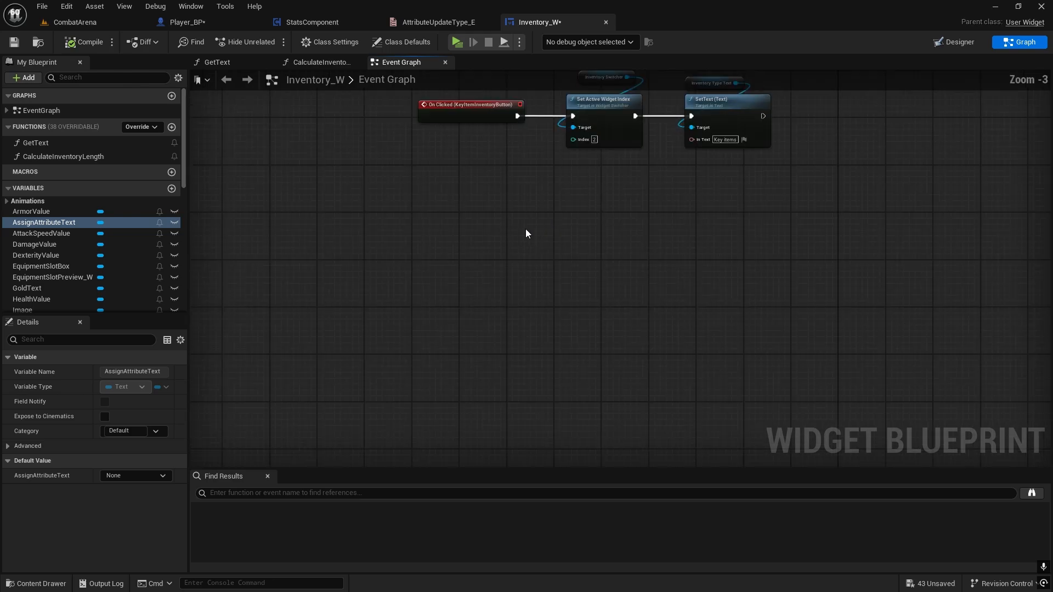
pyautogui.rightClick(477, 216)
pyautogui.write('custom')
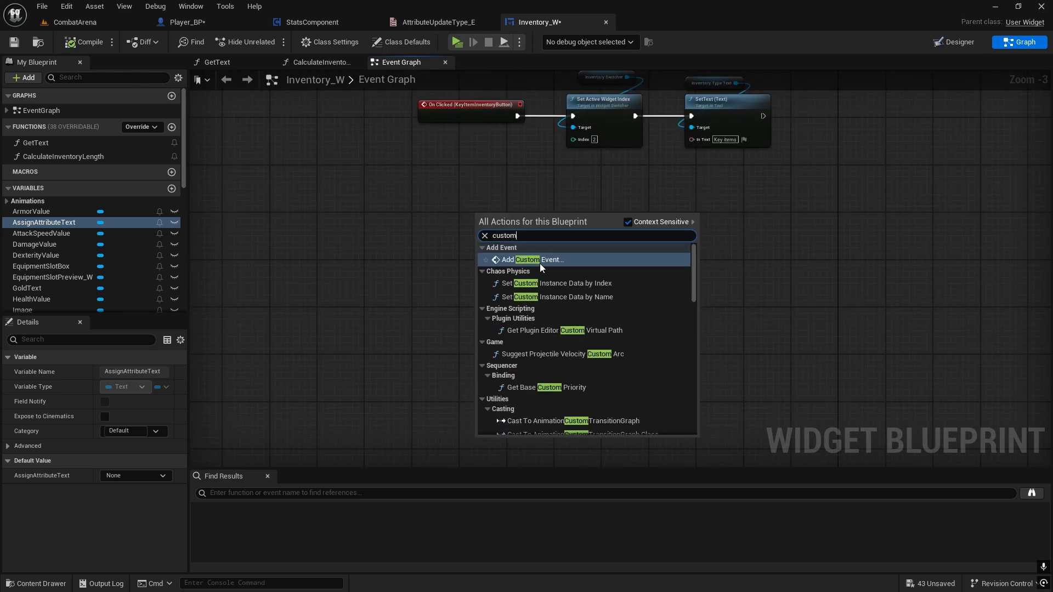
pyautogui.click(540, 260)
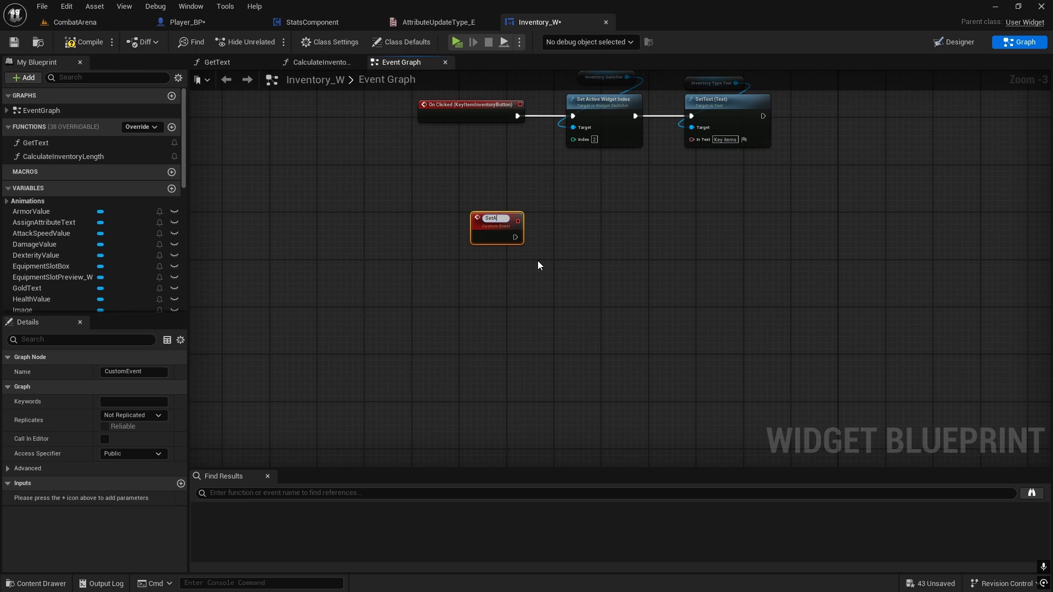
pyautogui.click(580, 276)
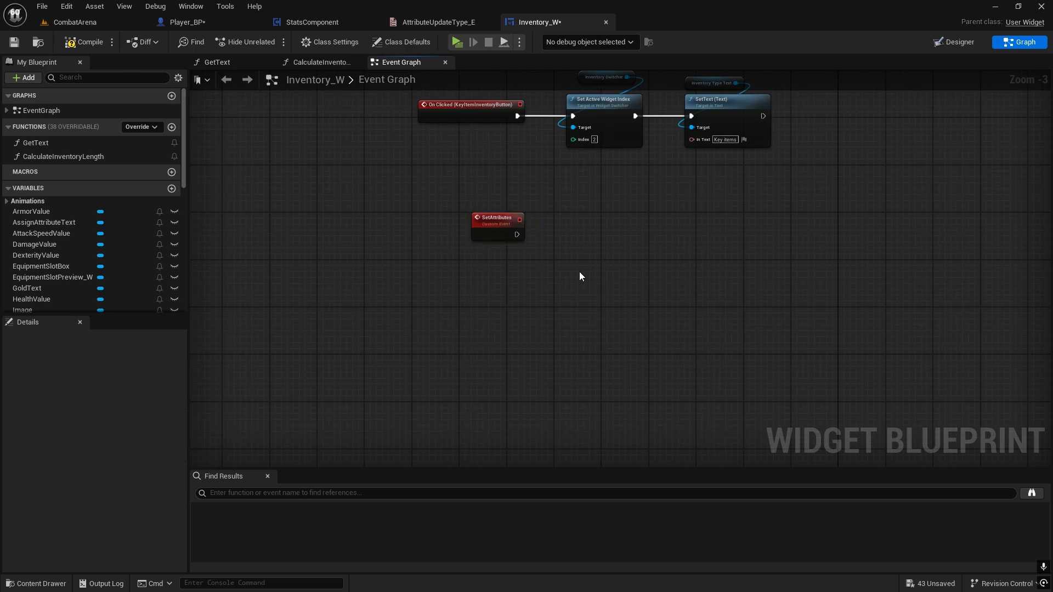
# Add a Branch node driven by the SetAttributes event and straighten the connection between them
pyautogui.scroll(2, 507, 253)
pyautogui.moveTo(481, 223); pyautogui.dragTo(602, 253)
pyautogui.scroll(1, 473, 247)
pyautogui.click(559, 256)
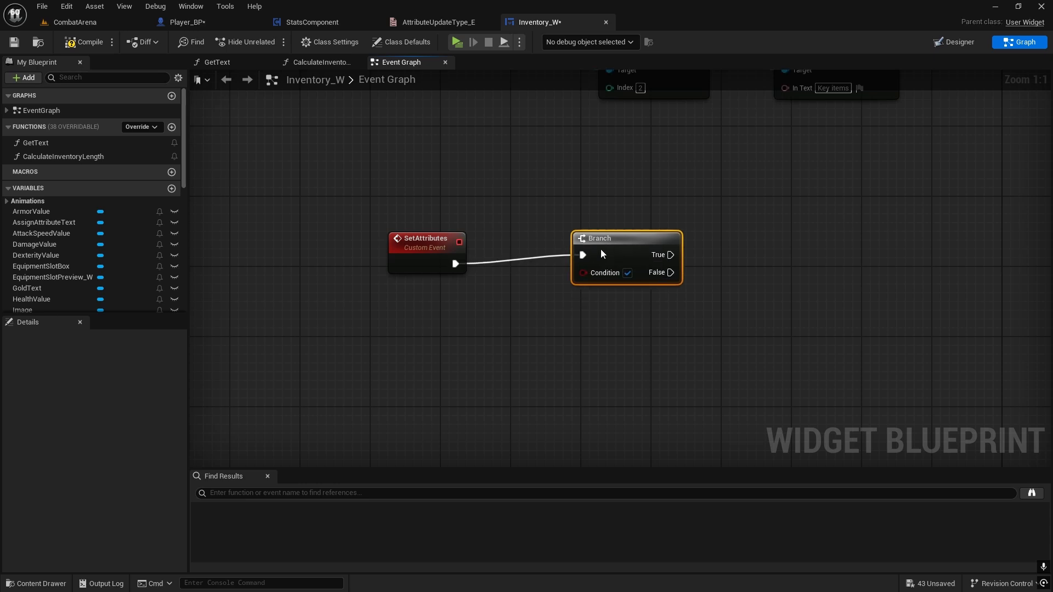
pyautogui.press('q')
# Place a PlayerRef getter above the SetAttributes event and get its Stats Component BPC
pyautogui.moveTo(500, 192); pyautogui.dragTo(479, 200, button='right')
pyautogui.scroll(-14, 54, 245)
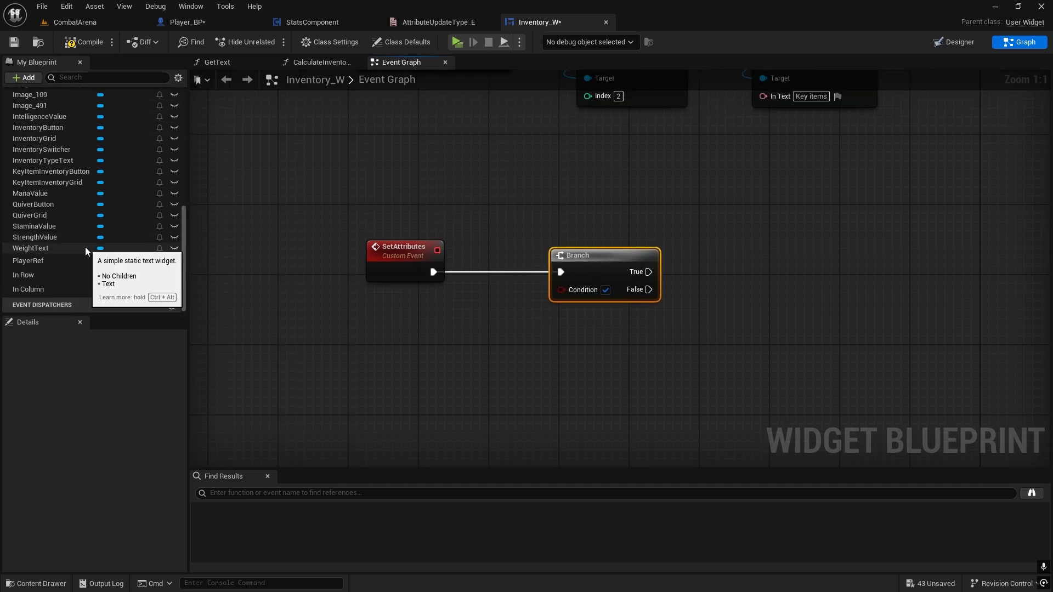
pyautogui.click(35, 261)
pyautogui.moveTo(218, 230); pyautogui.dragTo(369, 174)
pyautogui.click(394, 187)
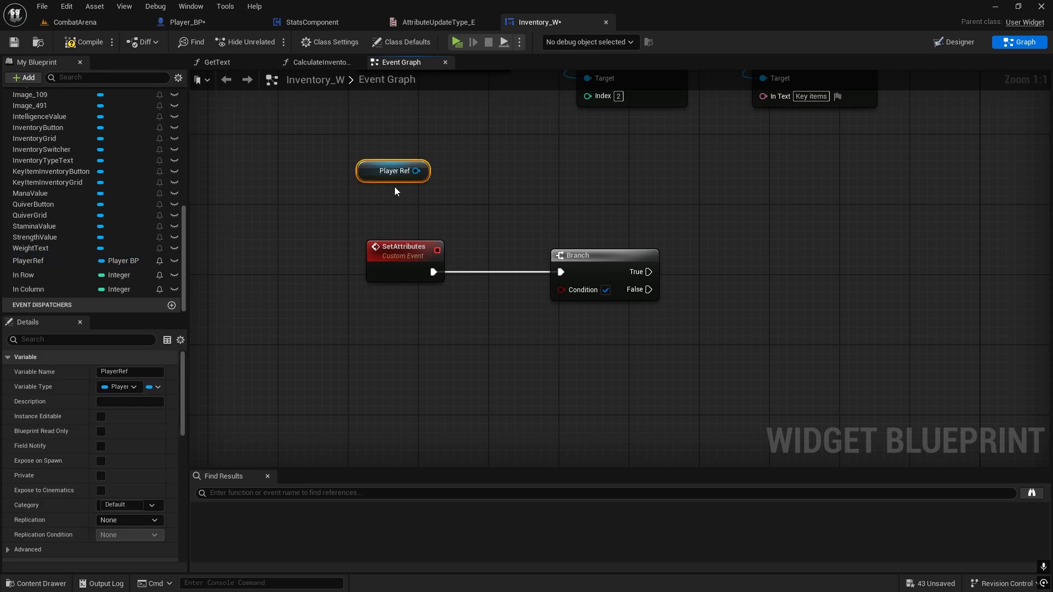
pyautogui.scroll(-1, 494, 204)
pyautogui.moveTo(495, 204); pyautogui.dragTo(515, 284, button='right')
pyautogui.scroll(-1, 514, 284)
pyautogui.moveTo(458, 259); pyautogui.dragTo(508, 263)
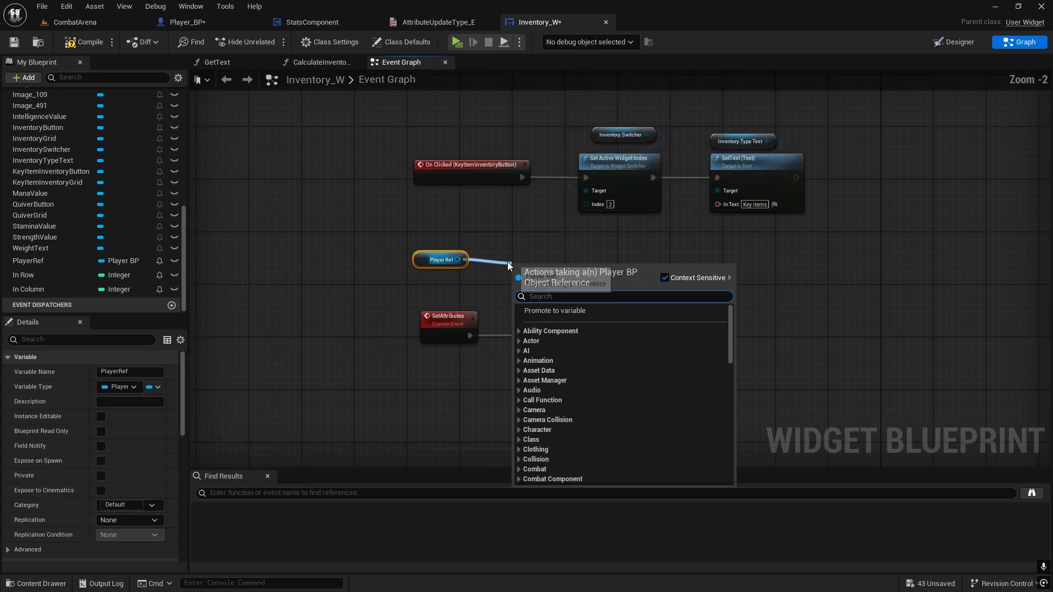
pyautogui.write('get stats')
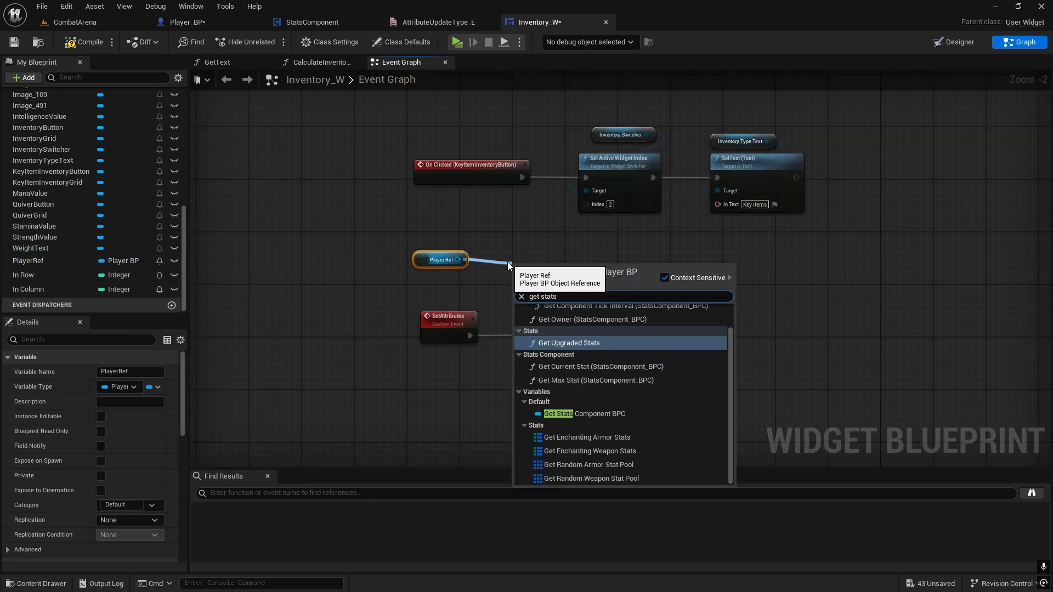
pyautogui.click(585, 414)
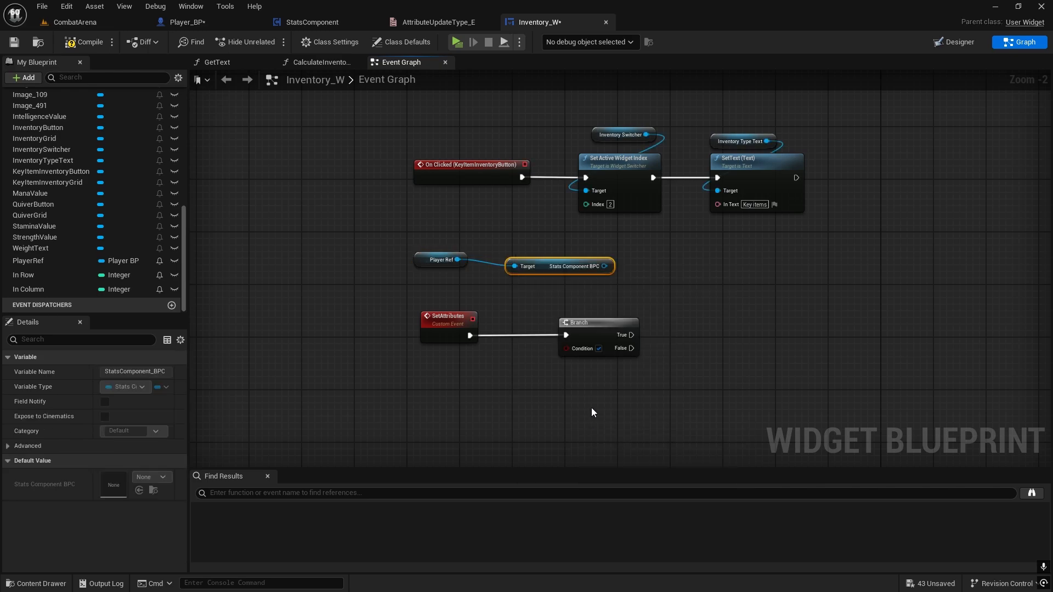
# Get Attribute Points from the Stats Component BPC and feed it into a Greater (>) comparison with 0
pyautogui.scroll(2, 535, 265)
pyautogui.moveTo(598, 252); pyautogui.dragTo(656, 257)
pyautogui.write('get att')
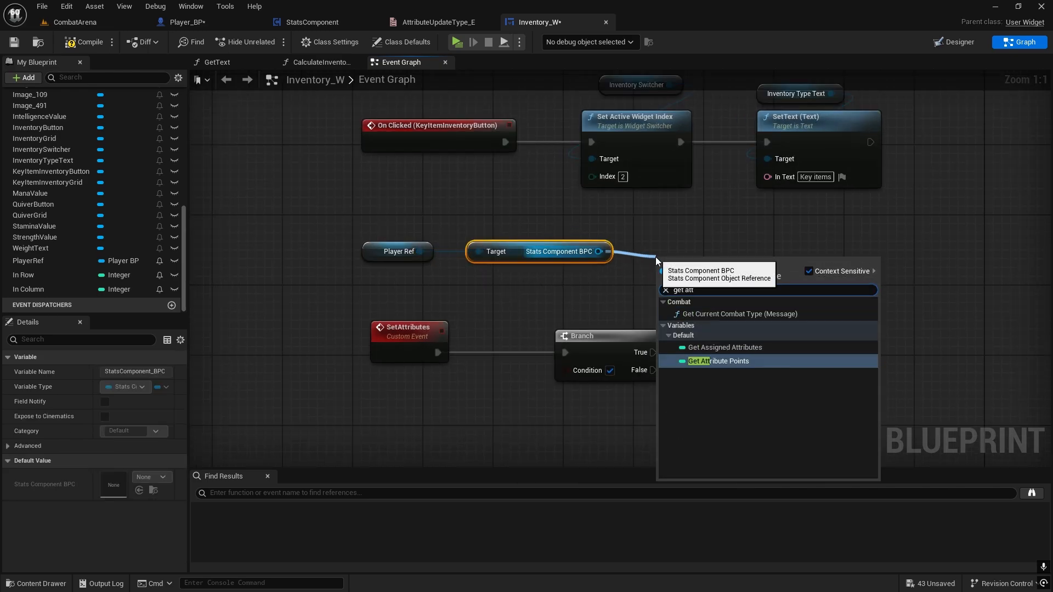
pyautogui.click(718, 360)
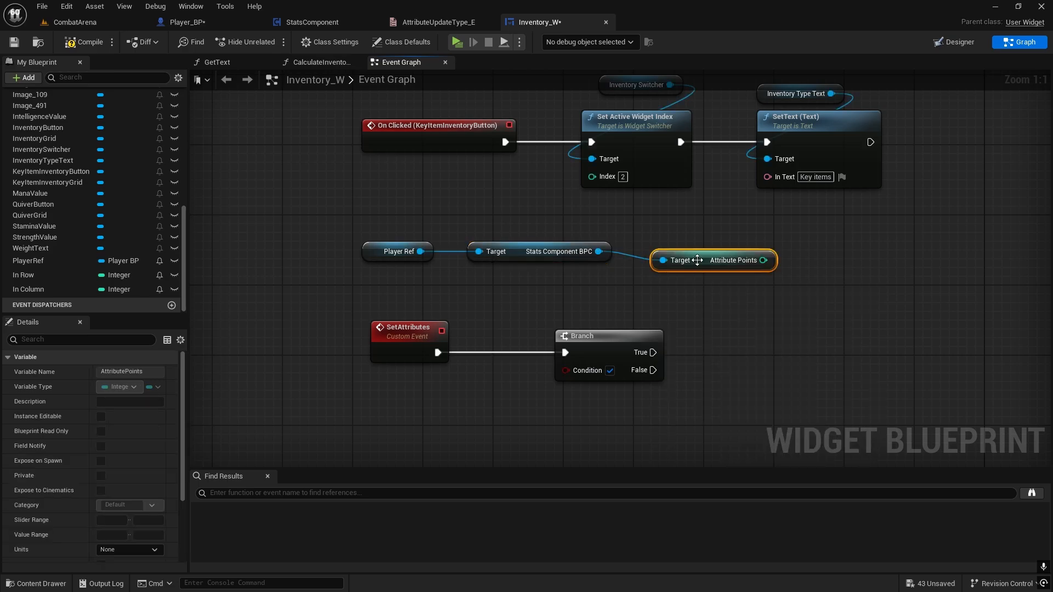
pyautogui.moveTo(697, 260); pyautogui.dragTo(671, 251)
pyautogui.moveTo(737, 251); pyautogui.dragTo(736, 278)
pyautogui.write('>')
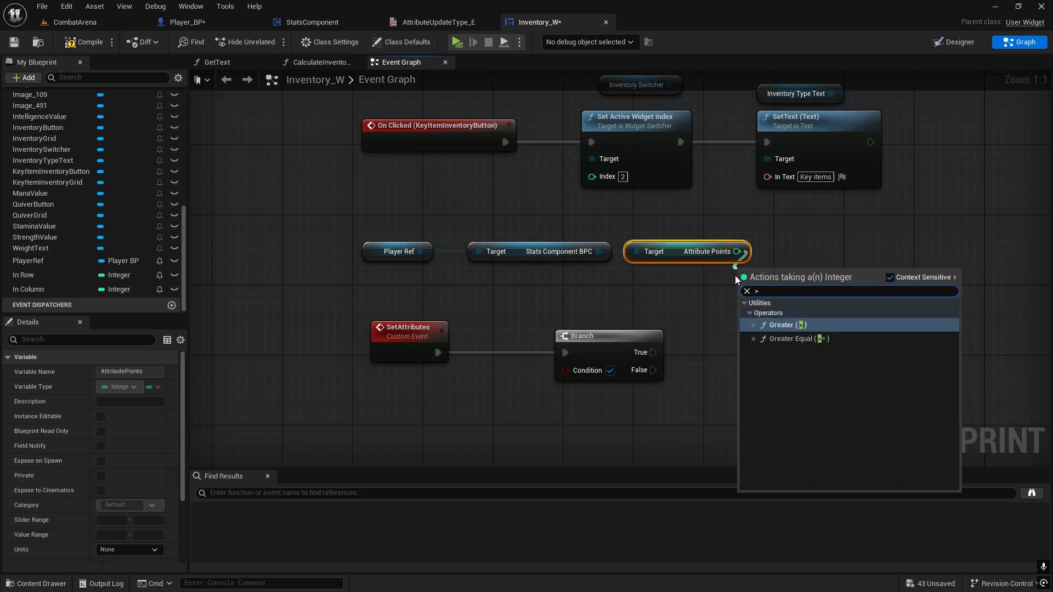
pyautogui.click(781, 326)
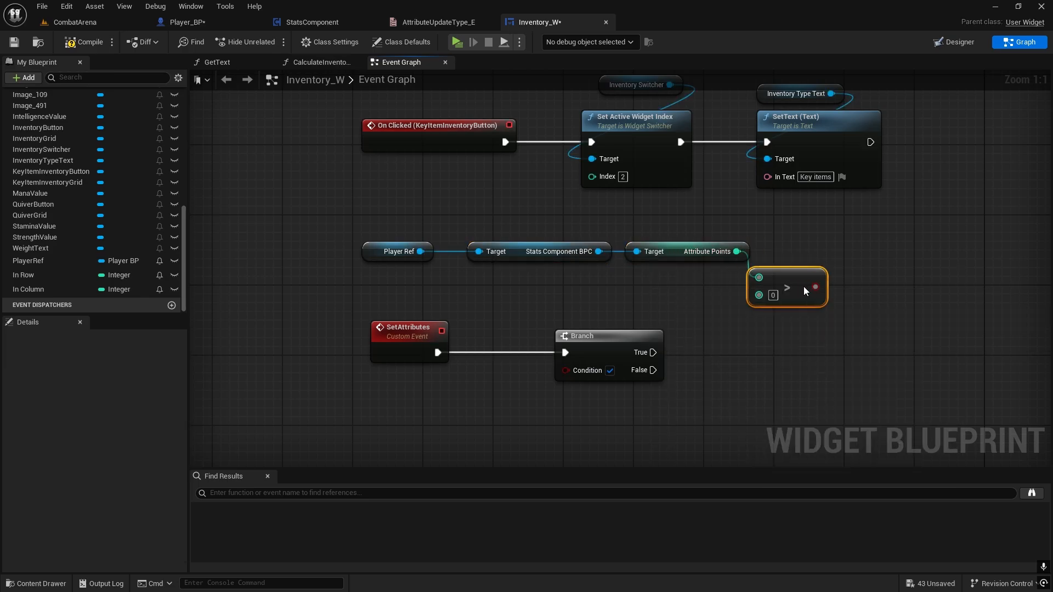
# Move the Branch beyond the comparison node and connect the comparison's result to the Branch's Condition
pyautogui.moveTo(605, 340); pyautogui.dragTo(931, 336)
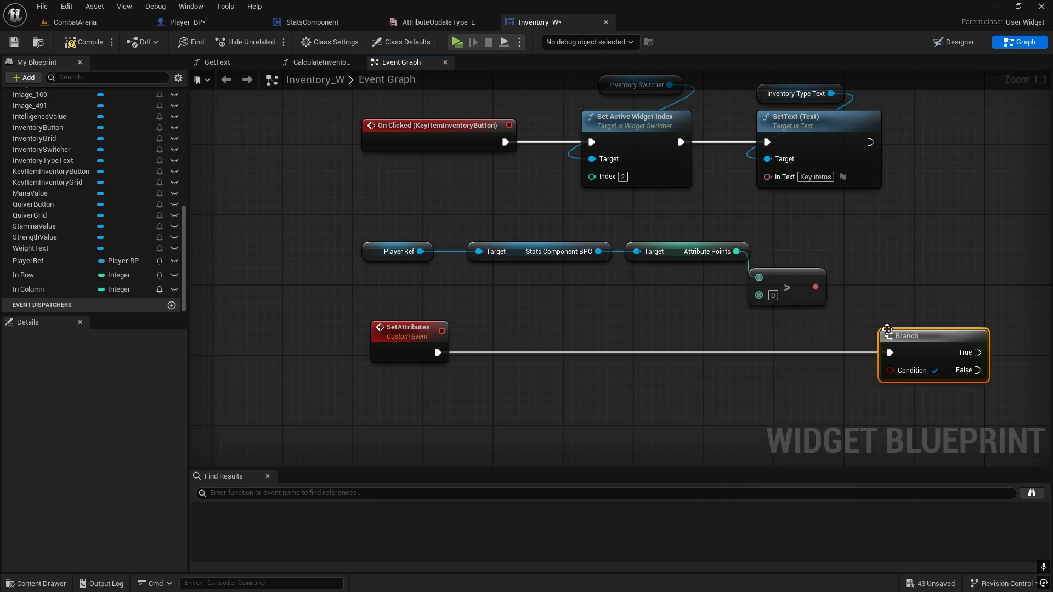
pyautogui.moveTo(826, 287); pyautogui.dragTo(890, 370)
pyautogui.moveTo(896, 391); pyautogui.dragTo(482, 372, button='right')
pyautogui.moveTo(531, 324); pyautogui.dragTo(550, 318)
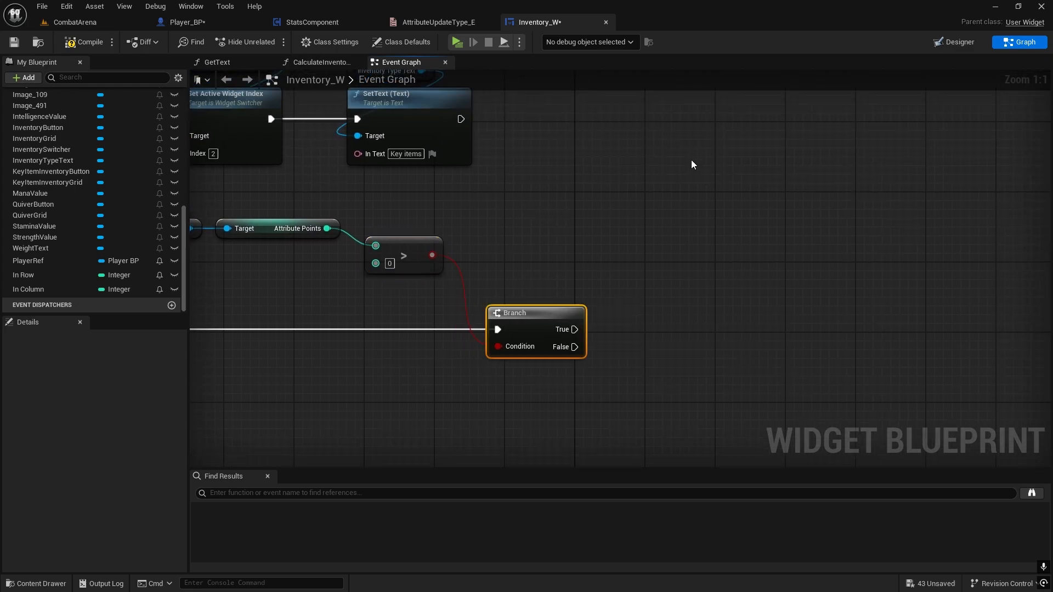
pyautogui.moveTo(581, 218); pyautogui.dragTo(885, 173, button='right')
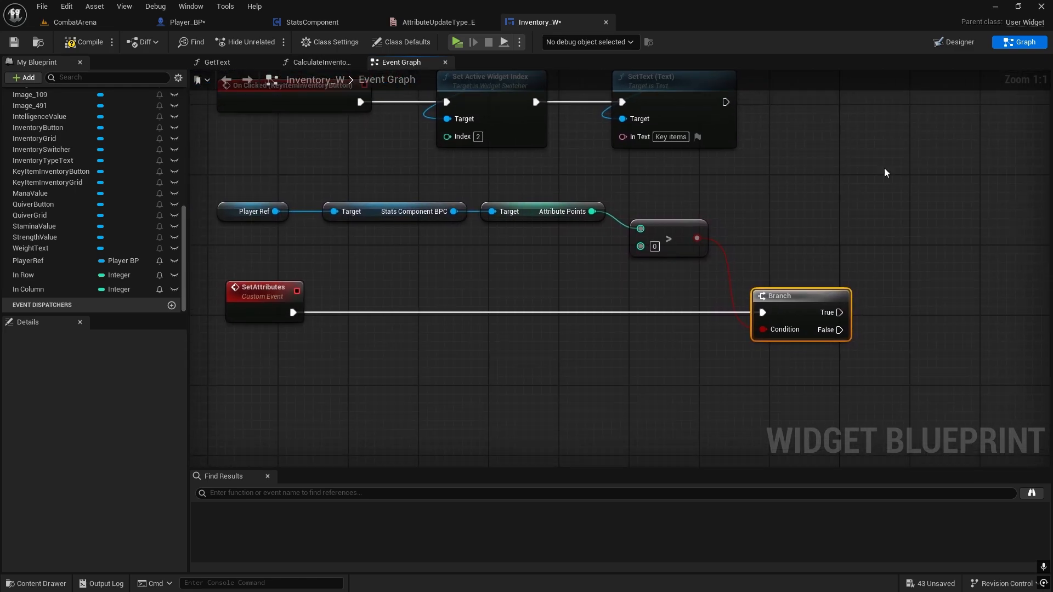
# Set AssignAttributeText's default visibility to Hidden in the widget designer and close the Animations panel
pyautogui.click(959, 42)
pyautogui.scroll(3, 230, 175)
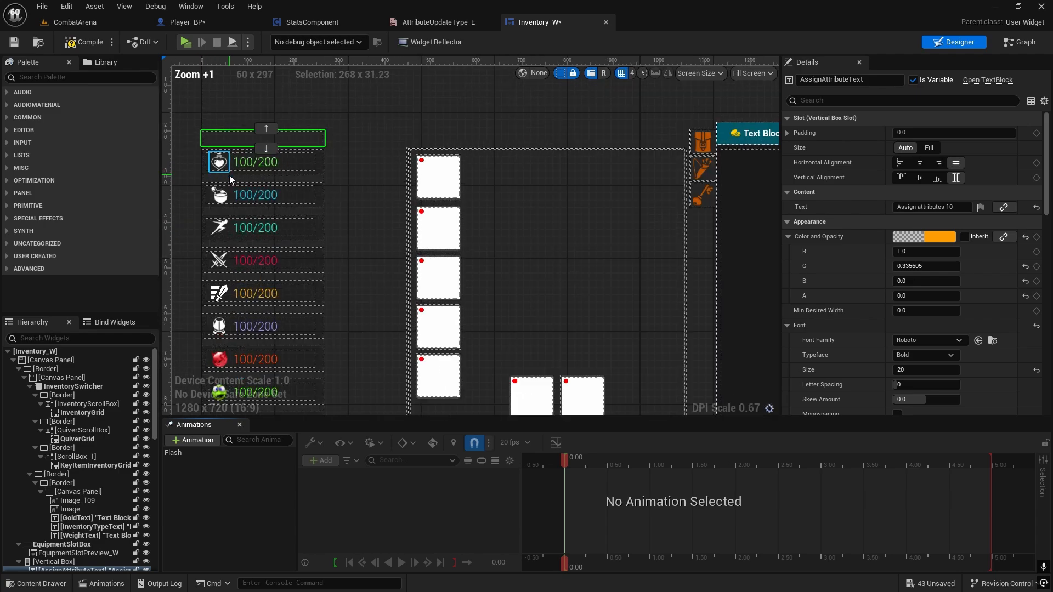
pyautogui.scroll(-3, 99, 522)
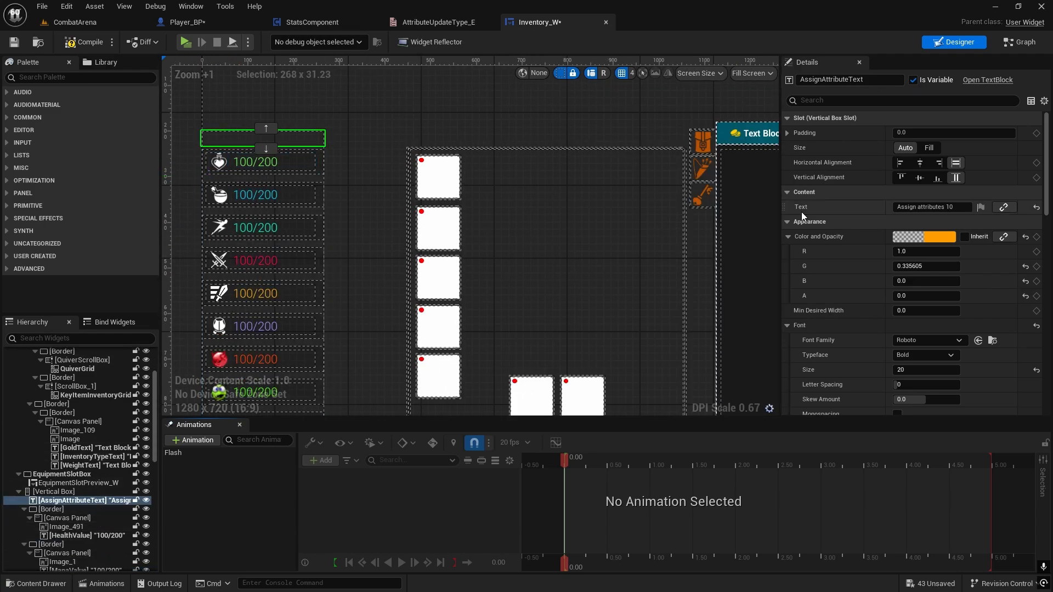
pyautogui.click(872, 101)
pyautogui.write('visi')
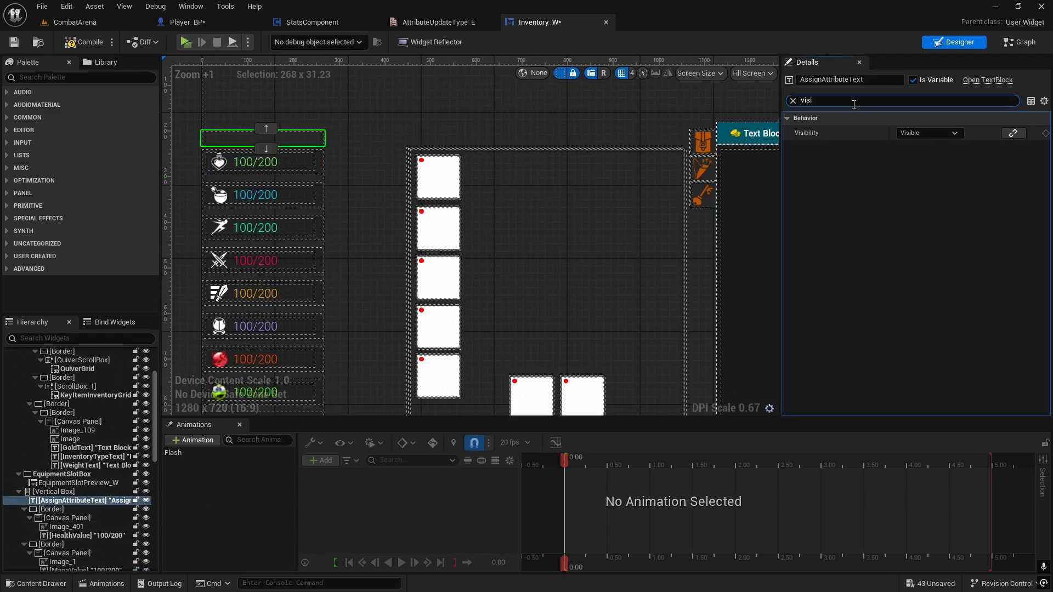
pyautogui.click(929, 133)
pyautogui.click(932, 163)
pyautogui.click(239, 428)
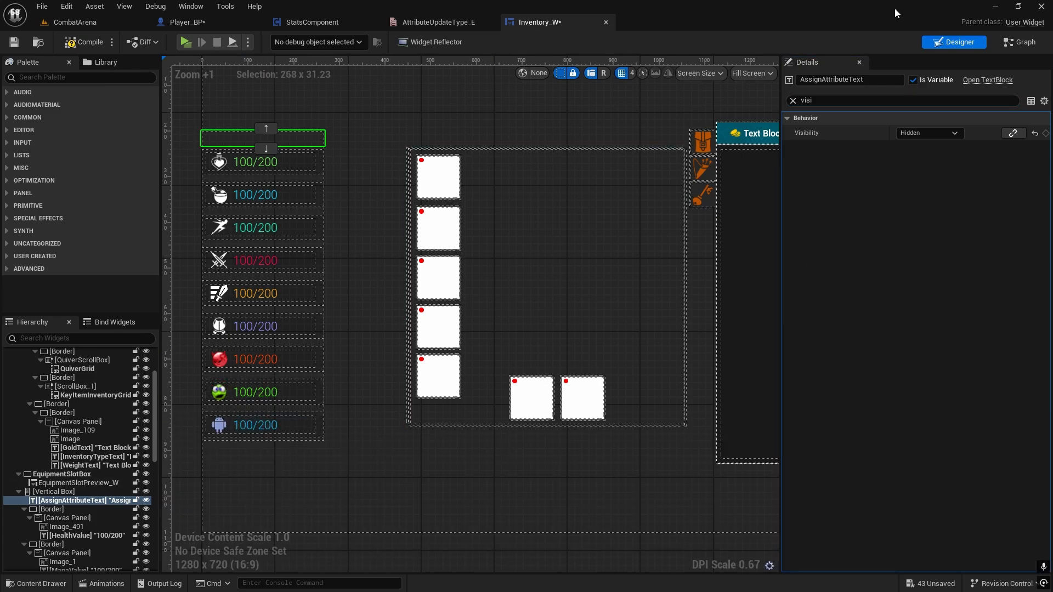
# Place an AssignAttributeText getter near the Branch in the Event Graph and add a Set Visibility node targeting it
pyautogui.click(1010, 43)
pyautogui.moveTo(781, 146); pyautogui.dragTo(569, 237, button='right')
pyautogui.moveTo(44, 222); pyautogui.dragTo(620, 199)
pyautogui.click(670, 219)
pyautogui.moveTo(692, 200); pyautogui.dragTo(707, 258)
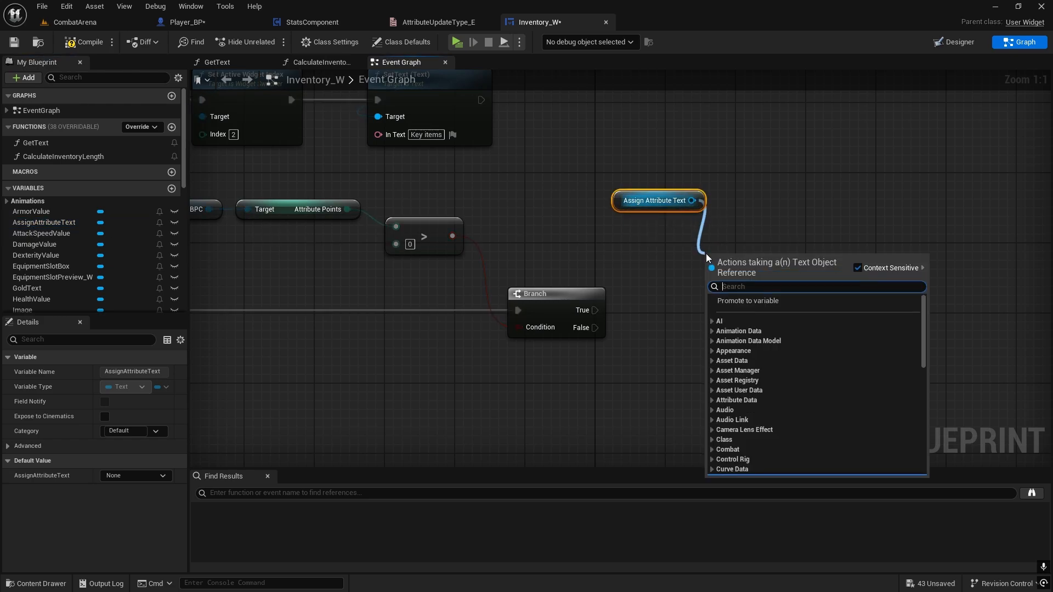
pyautogui.write('setvis')
pyautogui.click(801, 416)
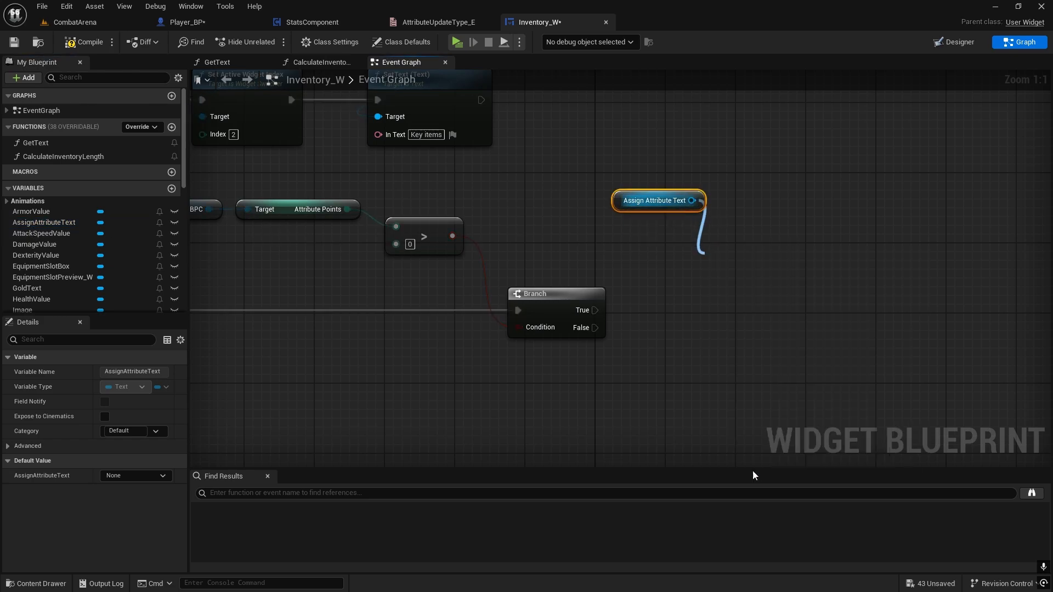
# Connect the Branch's True output to the Set Visibility node and line the node up with the Branch
pyautogui.click(588, 317)
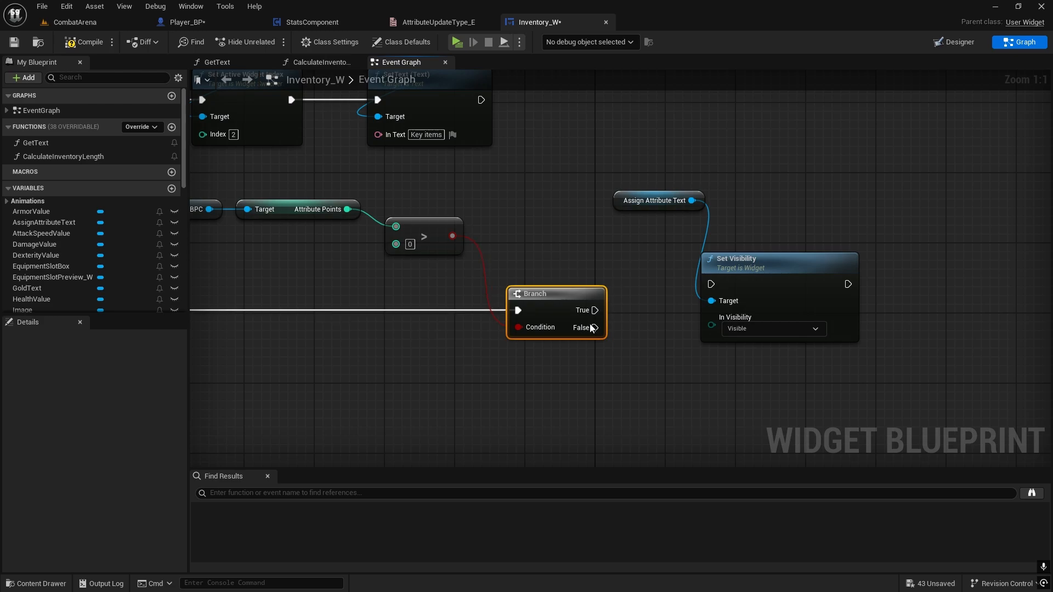
pyautogui.moveTo(594, 311); pyautogui.dragTo(716, 284)
pyautogui.press('Escape')
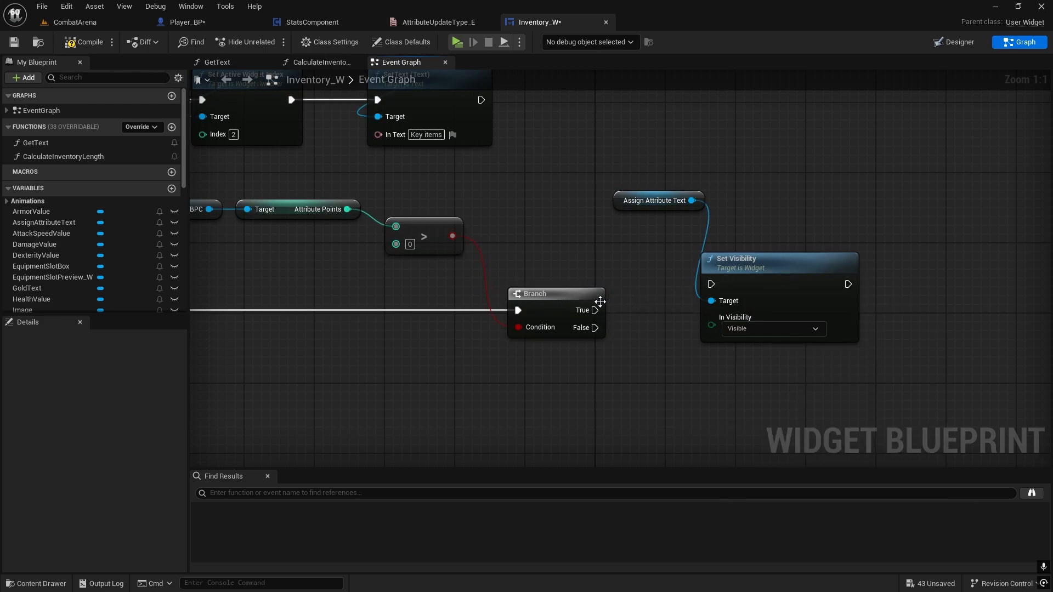
pyautogui.moveTo(594, 310); pyautogui.dragTo(711, 284)
pyautogui.moveTo(797, 279); pyautogui.dragTo(797, 305)
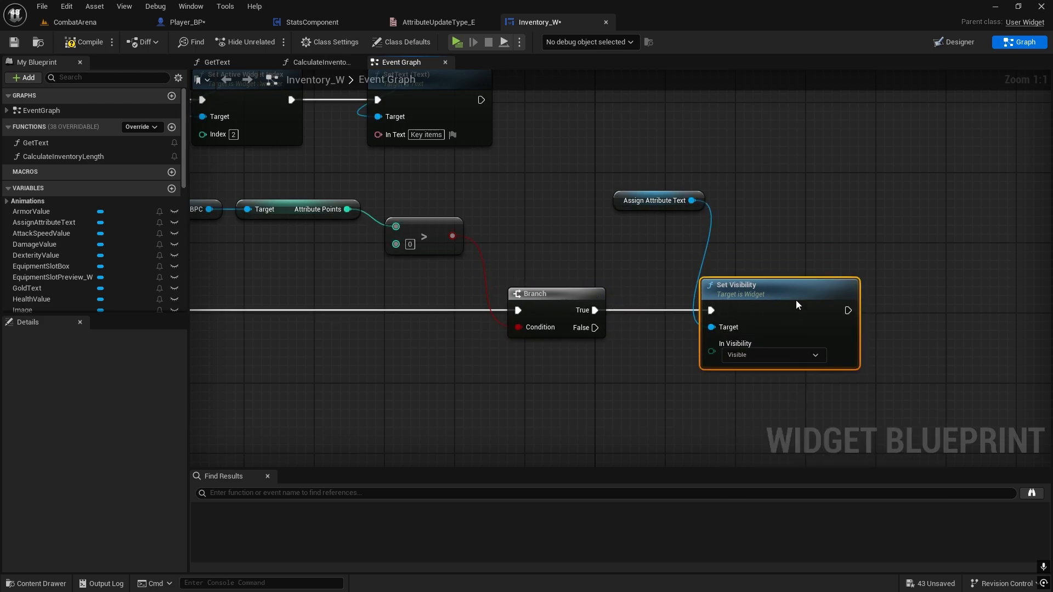
# Add a SetText (Text) node targeting AssignAttributeText and connect it to run after Set Visibility, aligned with it
pyautogui.moveTo(822, 278); pyautogui.dragTo(706, 226, button='right')
pyautogui.scroll(-1, 715, 229)
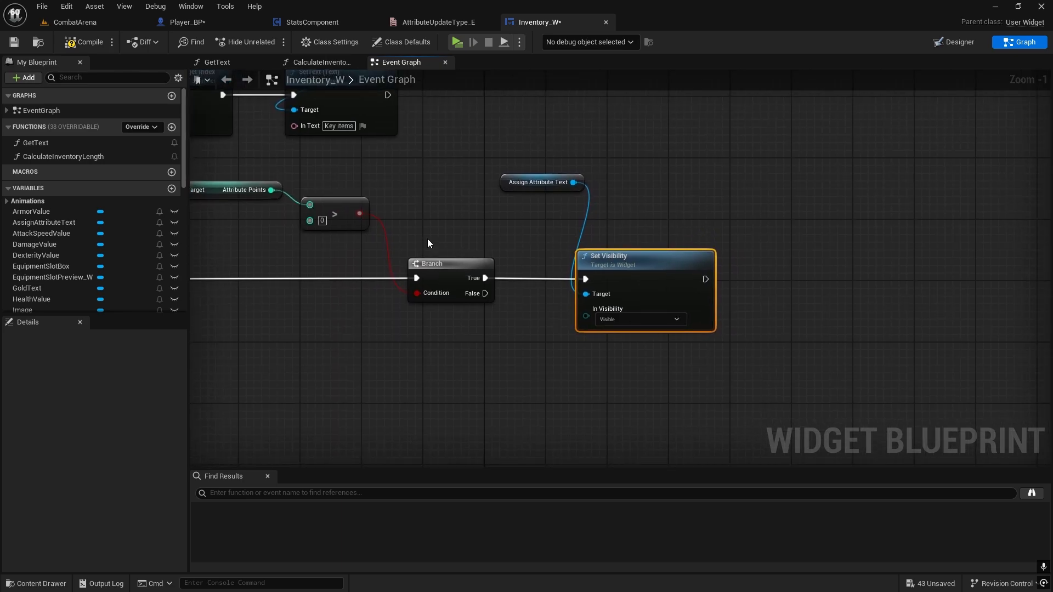
pyautogui.moveTo(208, 236); pyautogui.dragTo(351, 255, button='right')
pyautogui.moveTo(655, 240); pyautogui.dragTo(484, 232, button='right')
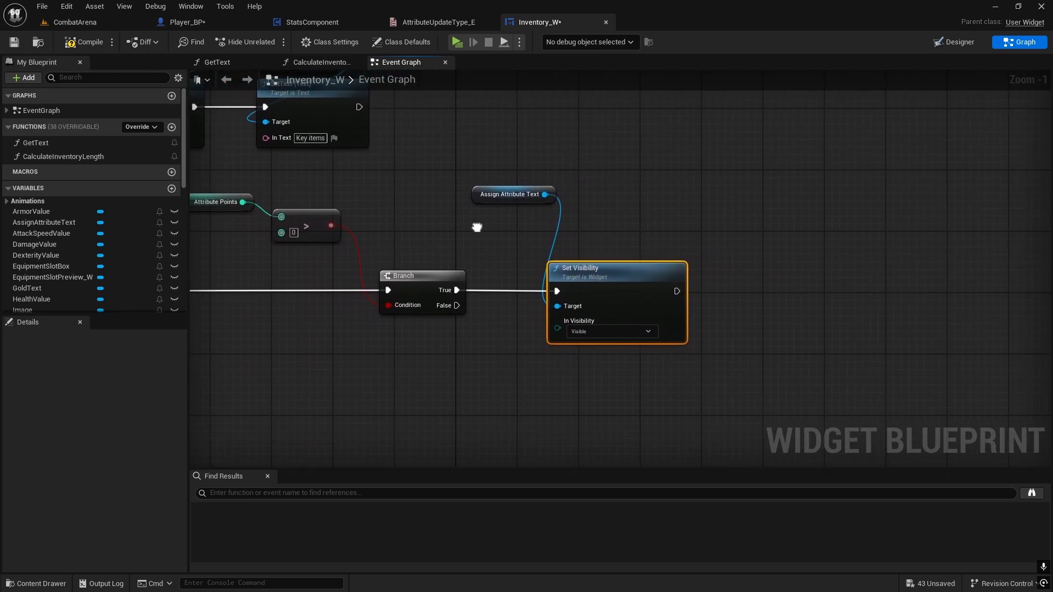
pyautogui.moveTo(646, 242); pyautogui.dragTo(511, 225, button='right')
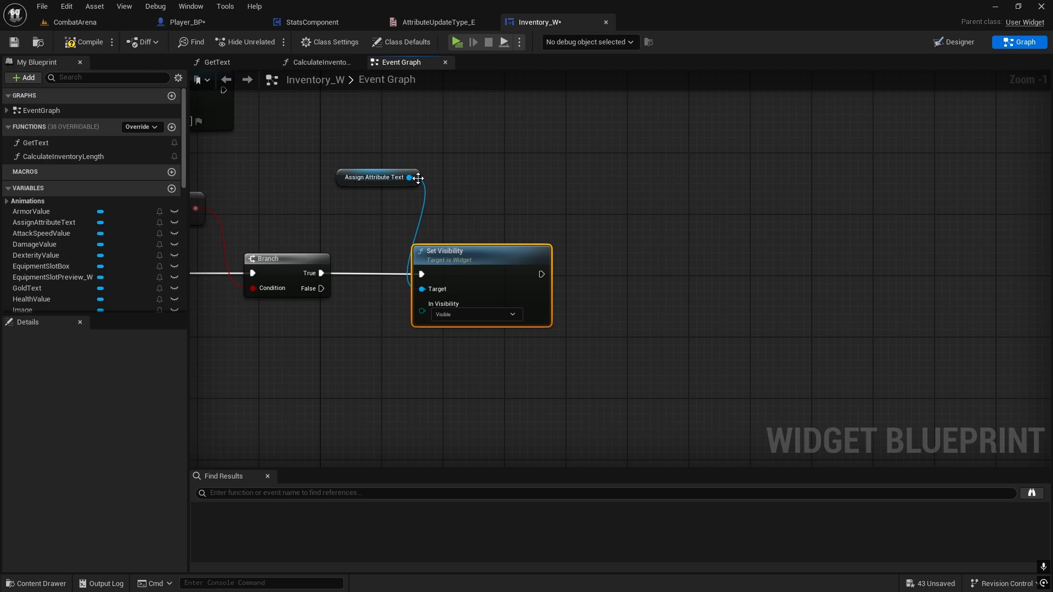
pyautogui.moveTo(418, 178); pyautogui.dragTo(636, 267)
pyautogui.write('set text')
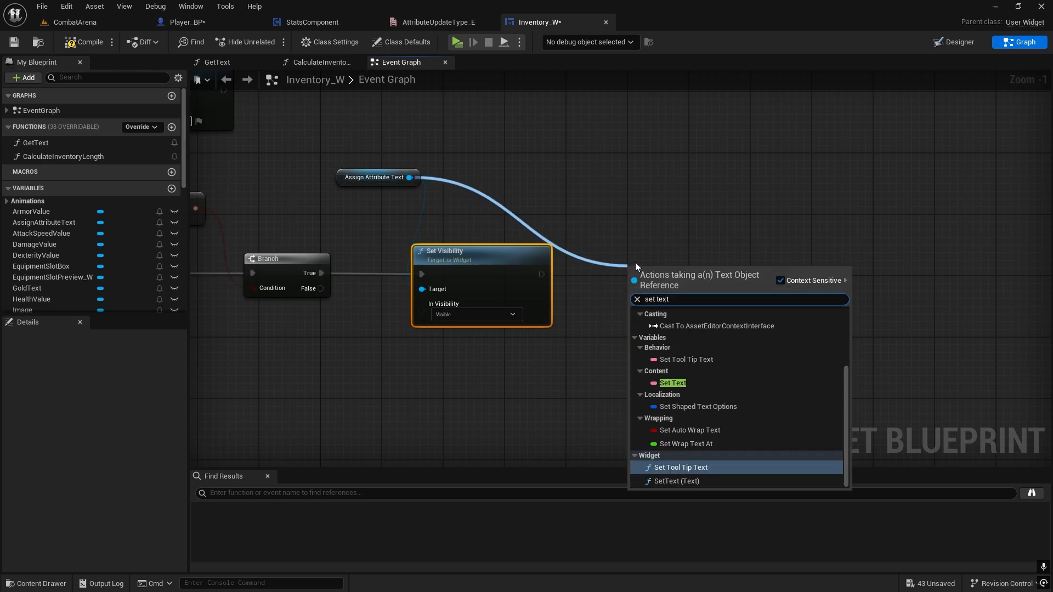
pyautogui.scroll(-1, 617, 351)
pyautogui.click(688, 481)
pyautogui.scroll(2, 579, 282)
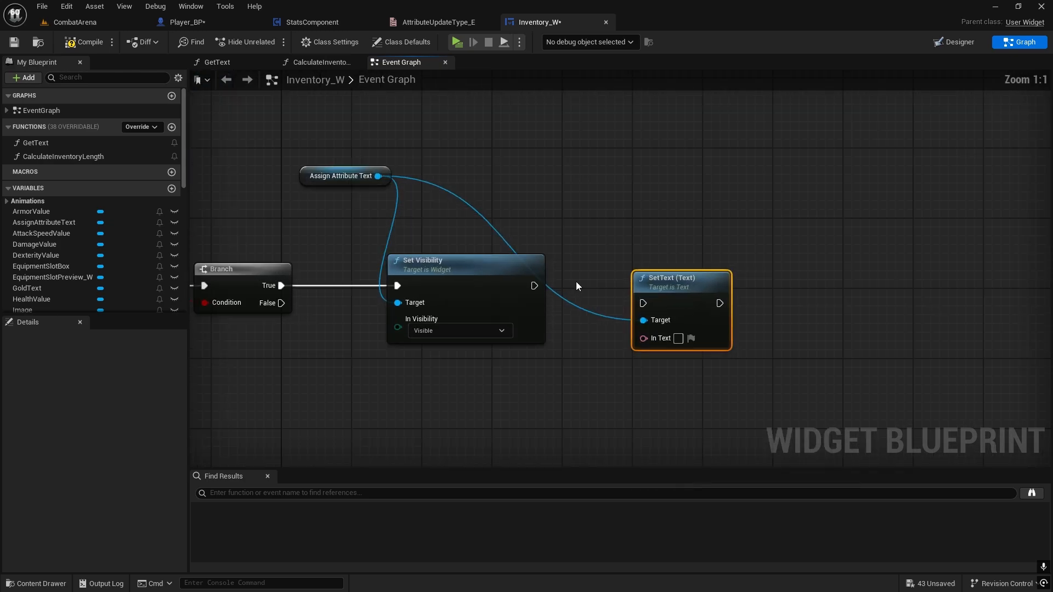
pyautogui.moveTo(534, 286); pyautogui.dragTo(679, 277)
pyautogui.moveTo(564, 308); pyautogui.dragTo(820, 281, button='right')
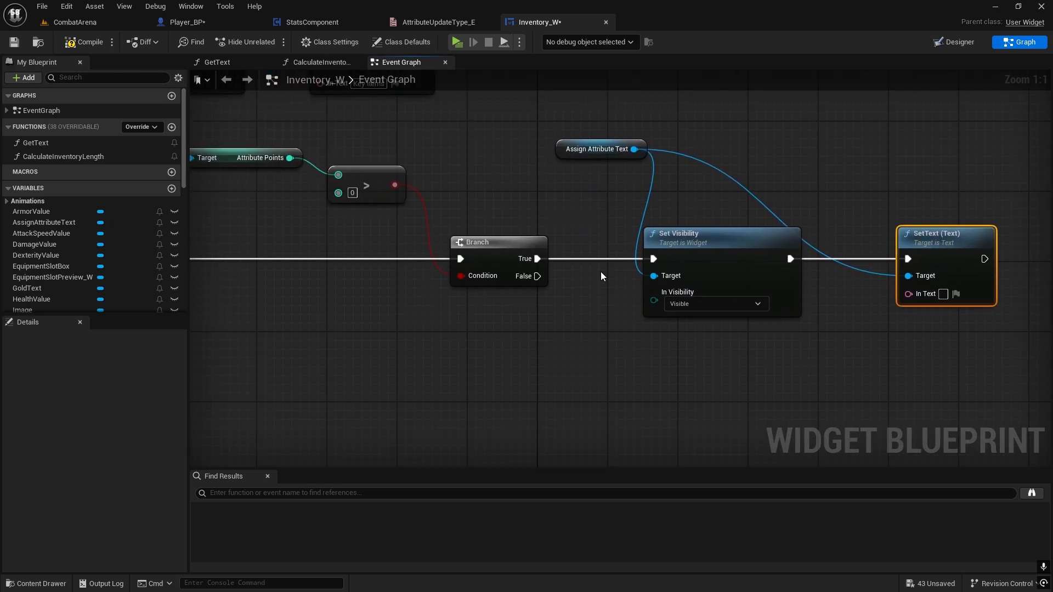
pyautogui.moveTo(602, 275); pyautogui.dragTo(616, 222, button='right')
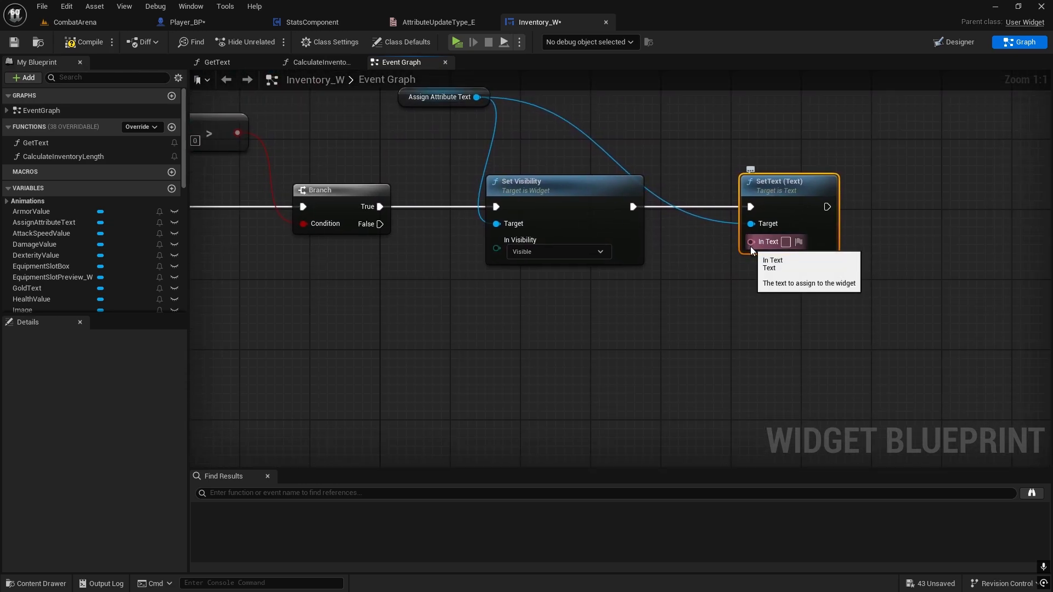
# Add a Format Text node feeding the SetText node's In Text input and place it below Set Visibility and SetText
pyautogui.moveTo(751, 241); pyautogui.dragTo(691, 347)
pyautogui.write('for')
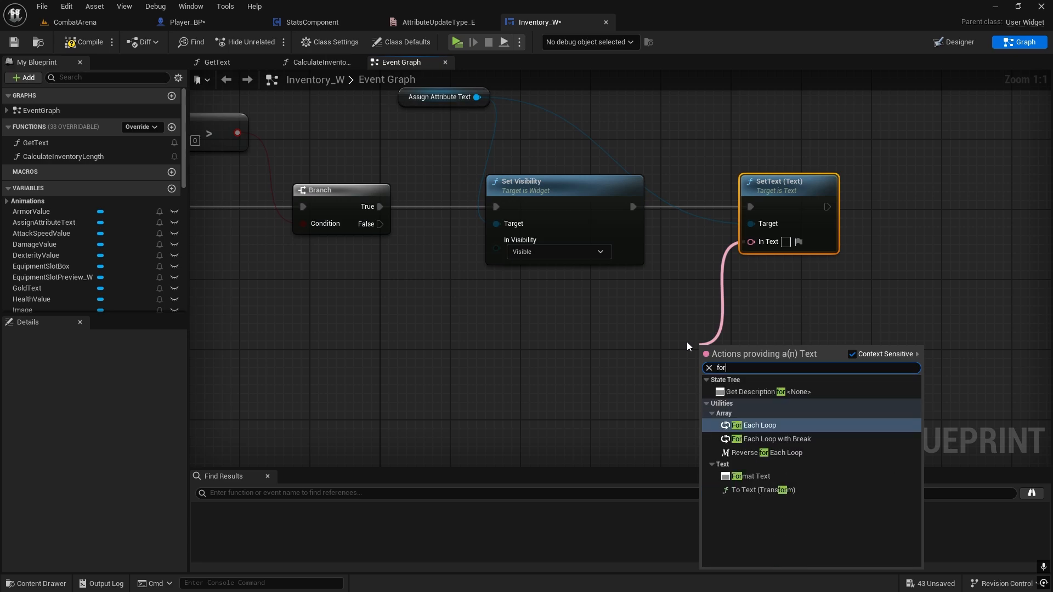
pyautogui.write('ma')
pyautogui.click(741, 403)
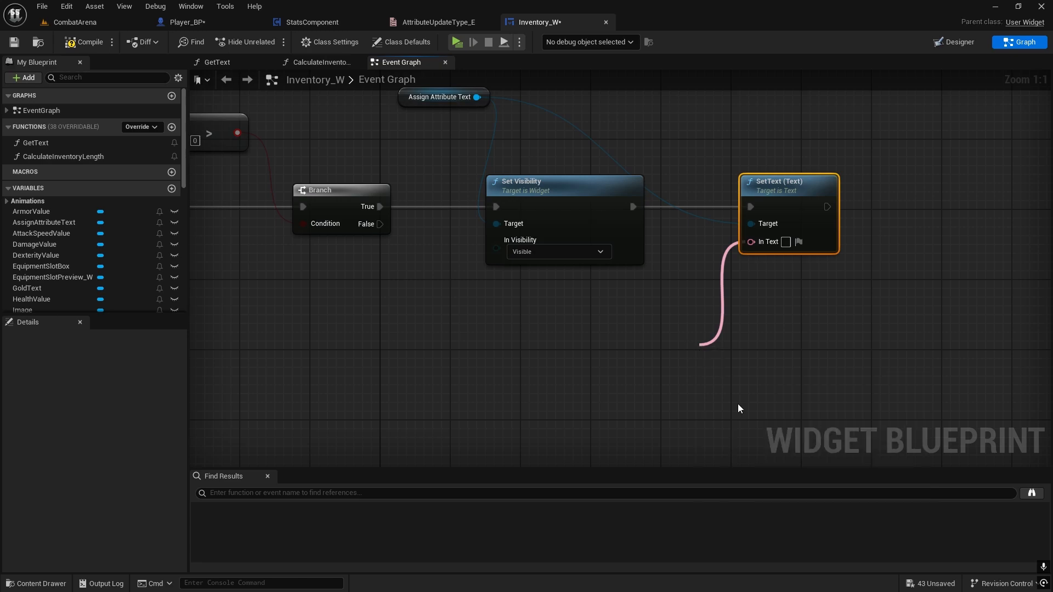
pyautogui.moveTo(712, 346); pyautogui.dragTo(649, 326)
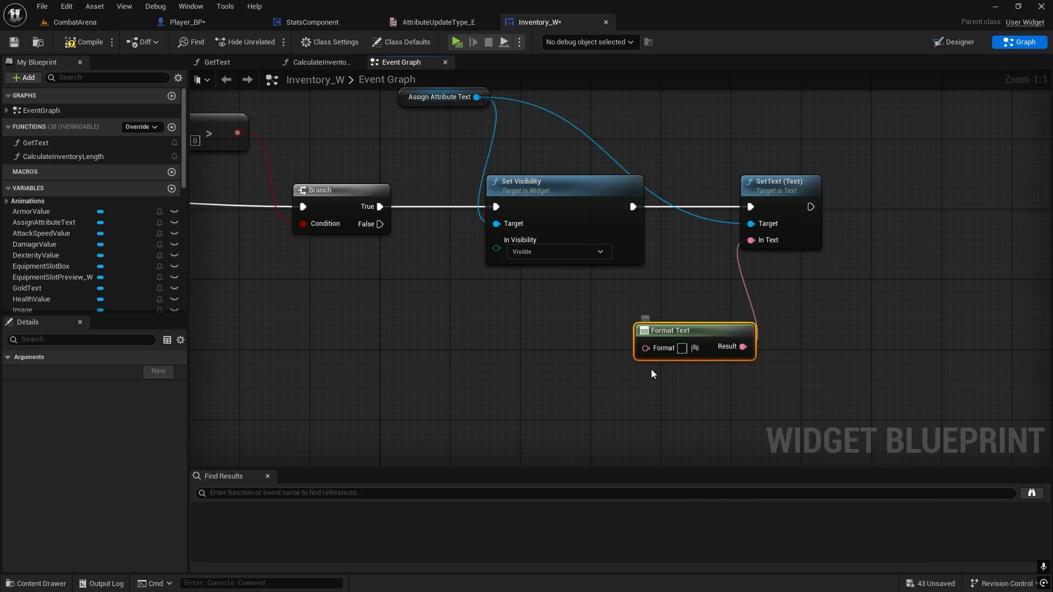
# Set the Format Text node's format to "{text} {value}" to create the text and value arguments
pyautogui.moveTo(650, 391); pyautogui.dragTo(650, 315, button='right')
pyautogui.click(681, 272)
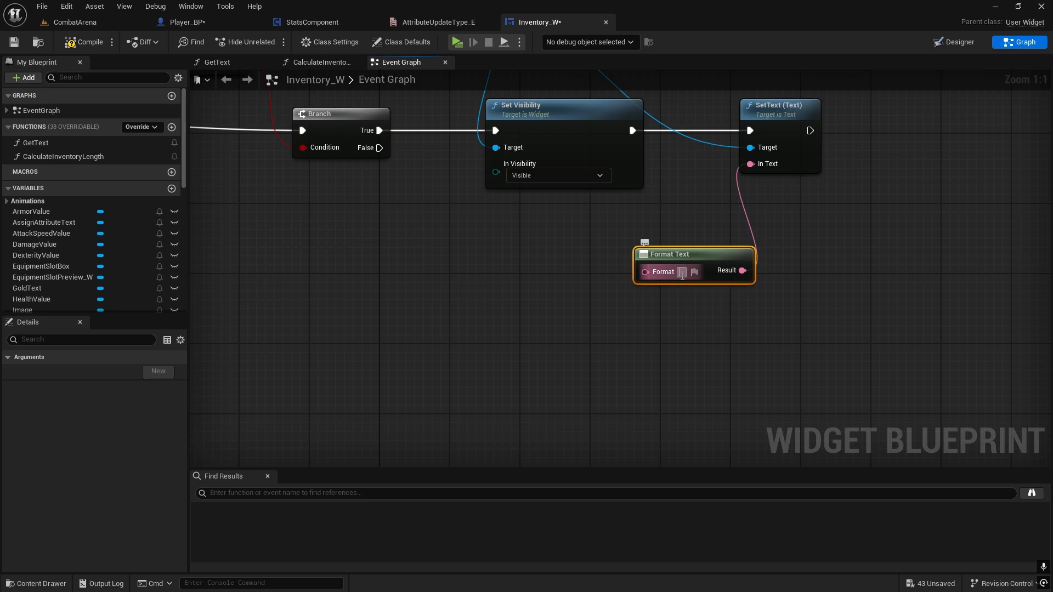
pyautogui.write('{')
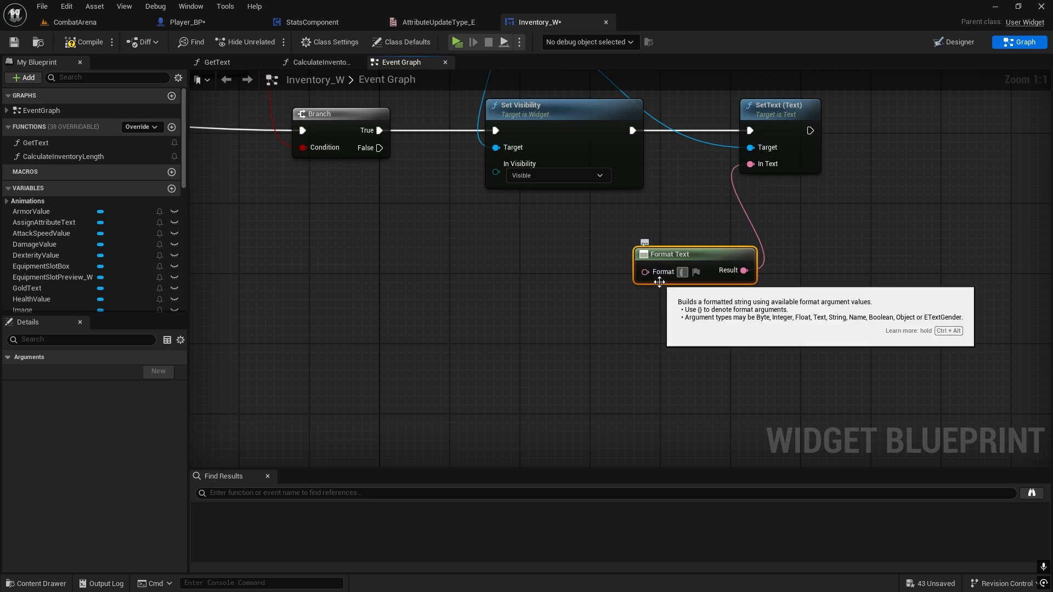
pyautogui.write('text')
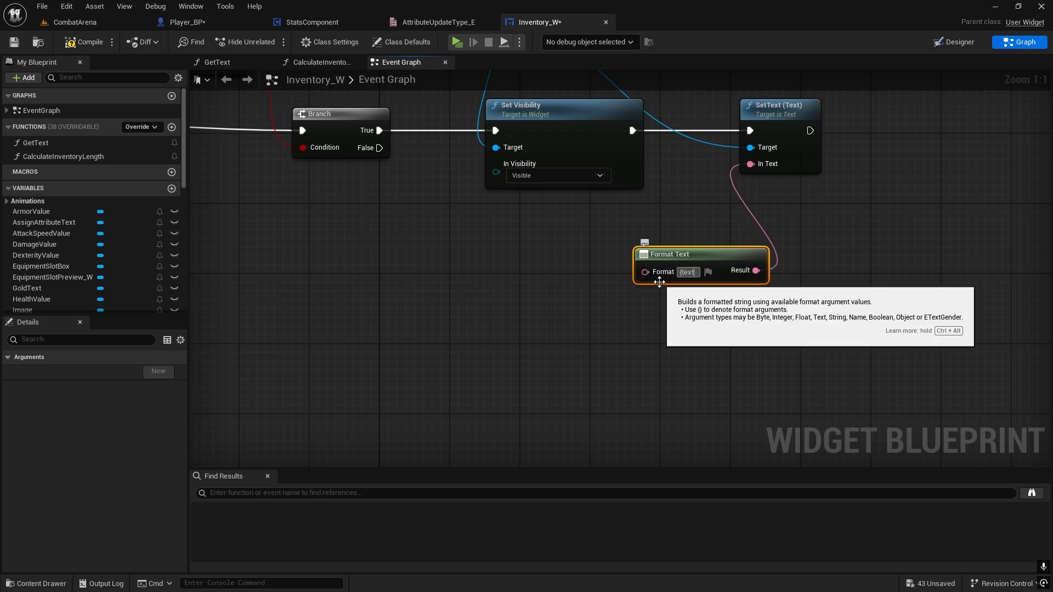
pyautogui.write('}')
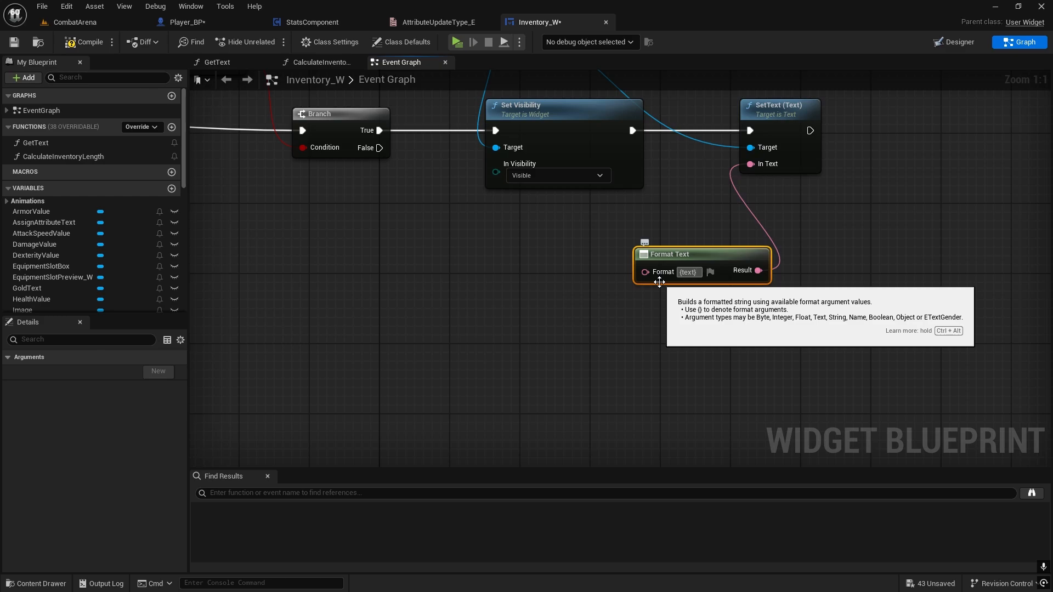
pyautogui.write(' {')
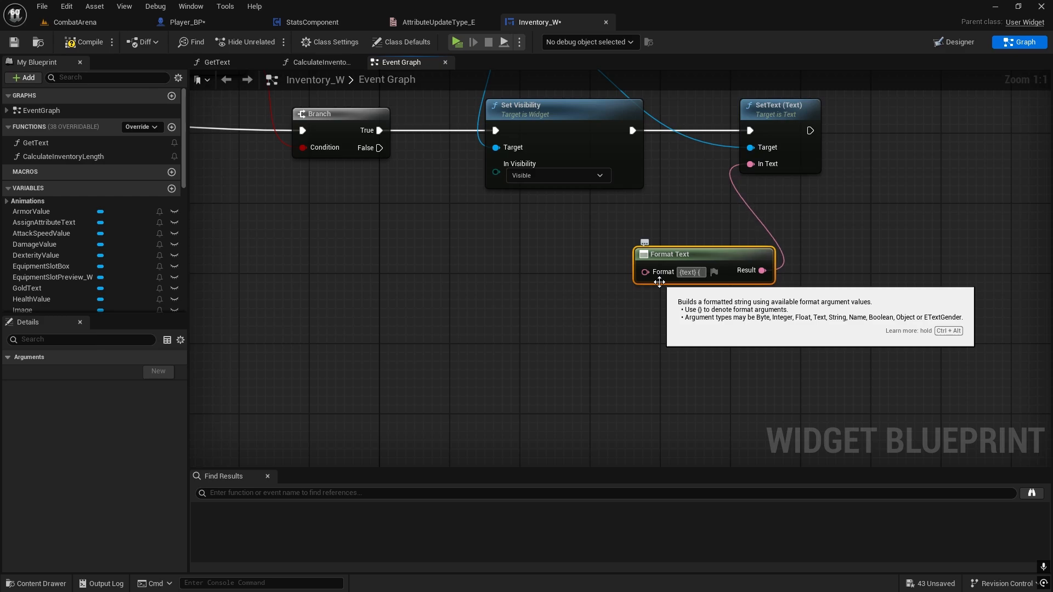
pyautogui.write('value')
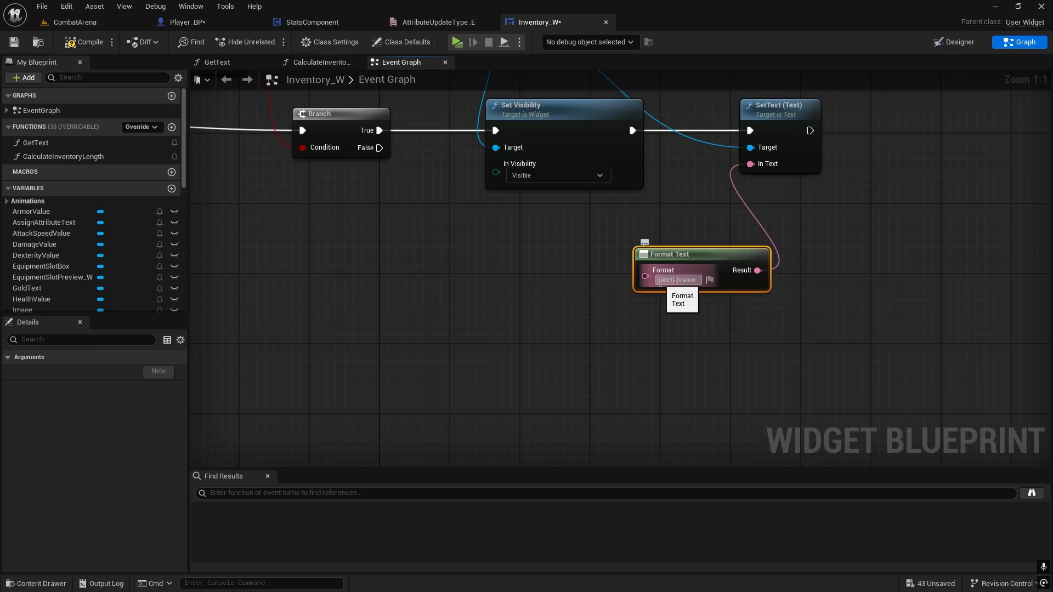
pyautogui.write('}')
pyautogui.click(609, 301)
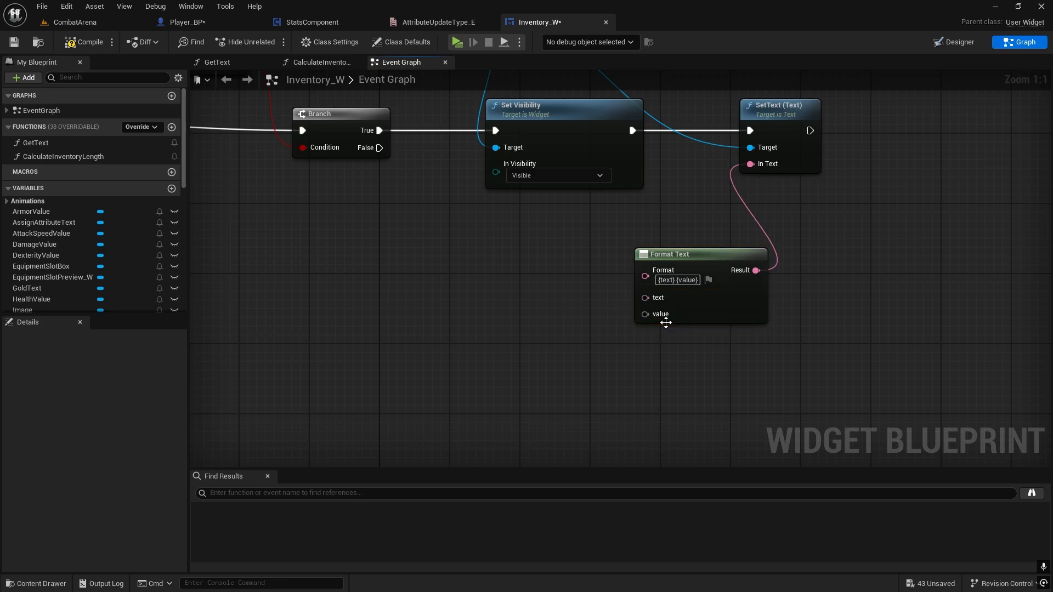
# Add a Make Literal Text node feeding the Format Text node's text argument and place it beside that node
pyautogui.scroll(-1, 648, 314)
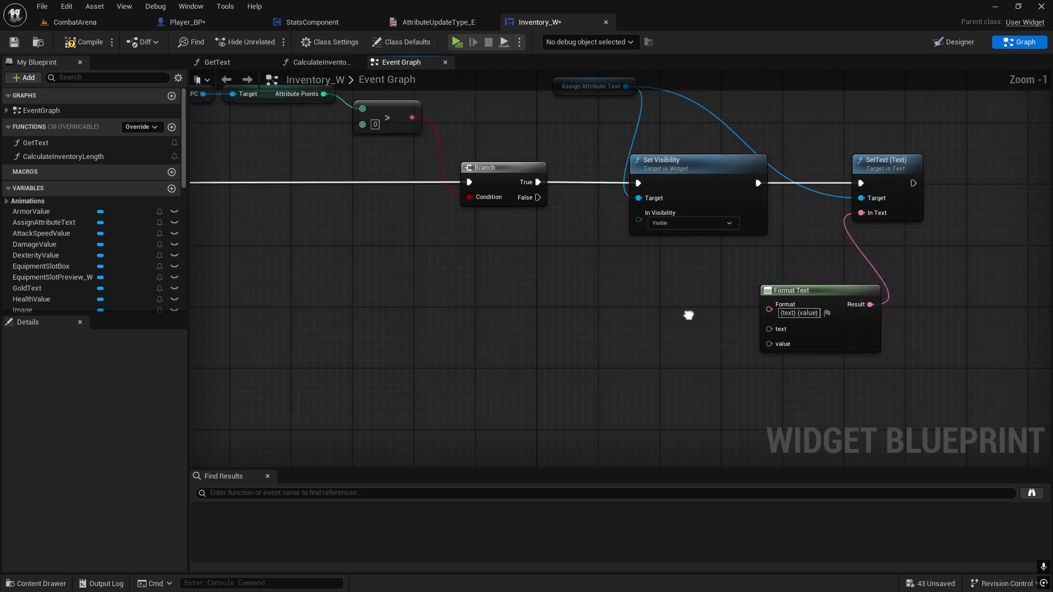
pyautogui.moveTo(770, 343); pyautogui.dragTo(666, 327)
pyautogui.write('make l')
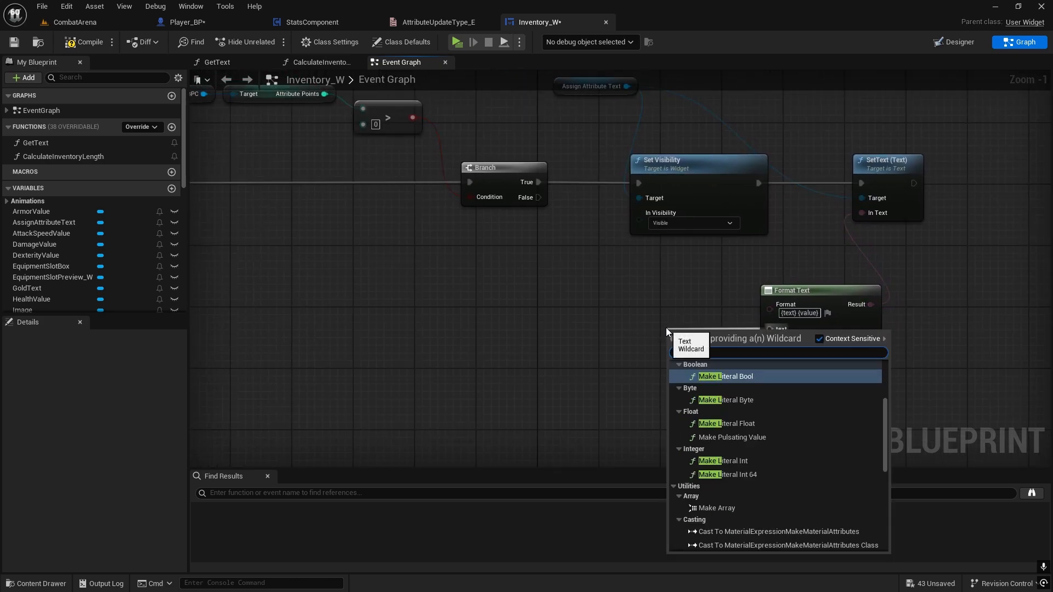
pyautogui.write('iteral text')
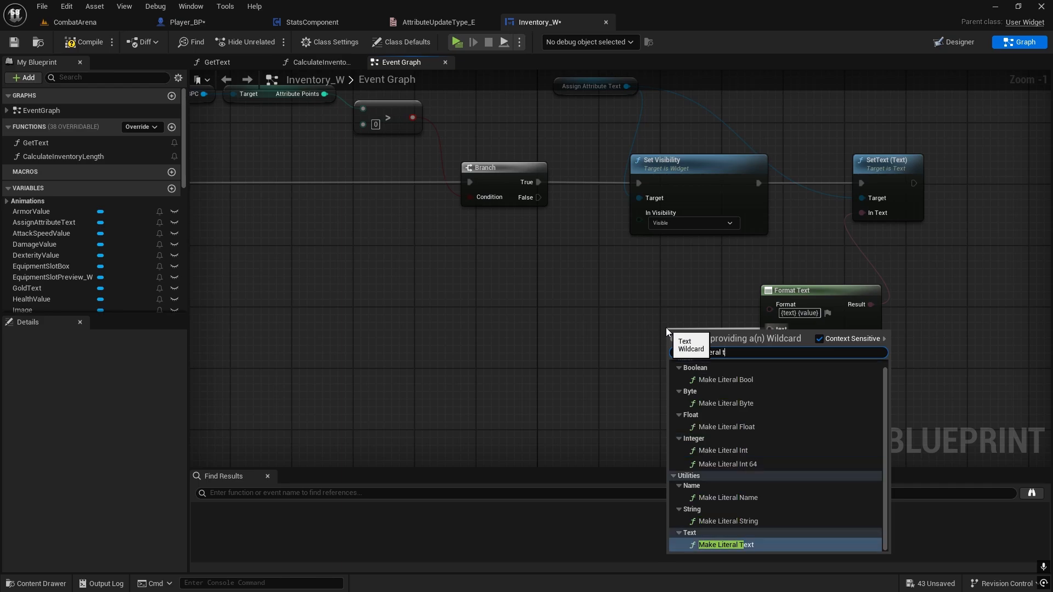
pyautogui.click(713, 386)
pyautogui.moveTo(708, 330); pyautogui.dragTo(650, 316)
# Set the Make Literal Text node's value to "Assign attributes"
pyautogui.click(637, 326)
pyautogui.write('As')
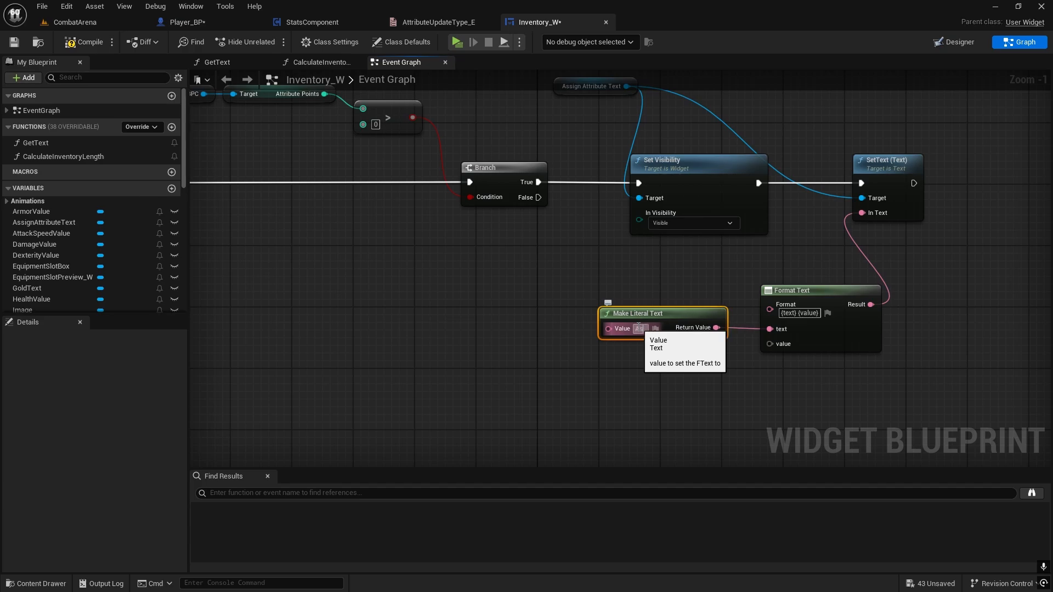
pyautogui.write('sign altribut')
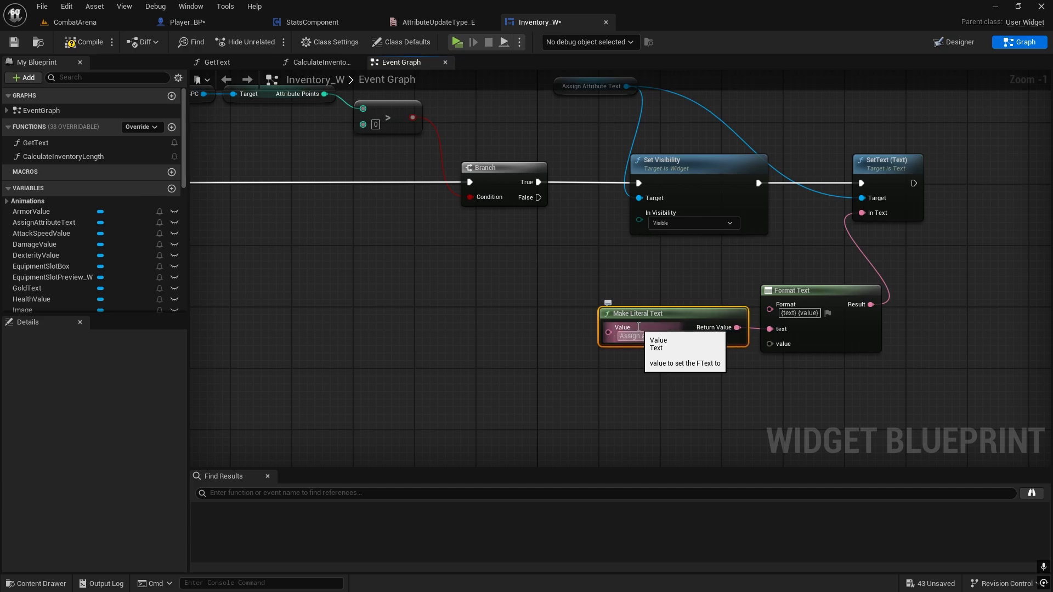
pyautogui.write('es')
pyautogui.click(646, 403)
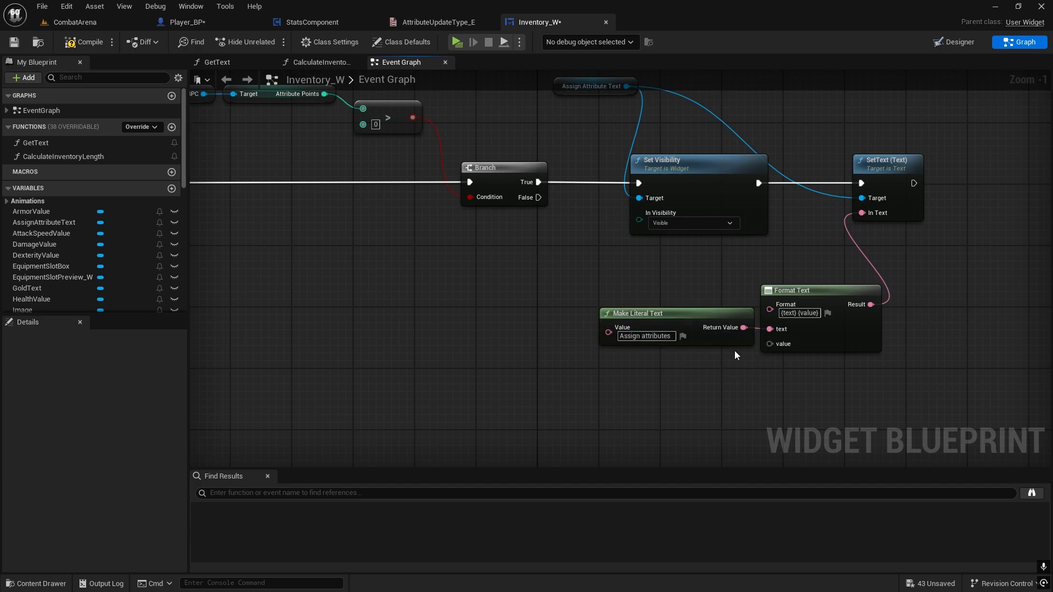
# Connect Attribute Points to the Format Text node's value argument and move Make Literal Text slightly away from Format Text
pyautogui.moveTo(490, 320); pyautogui.dragTo(557, 329, button='right')
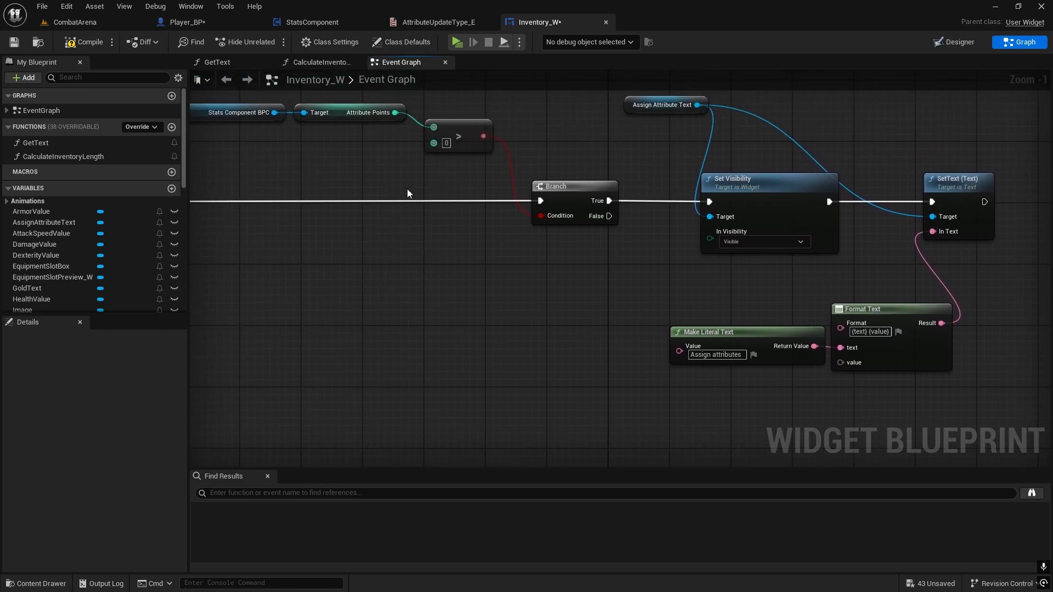
pyautogui.moveTo(394, 113); pyautogui.dragTo(848, 363)
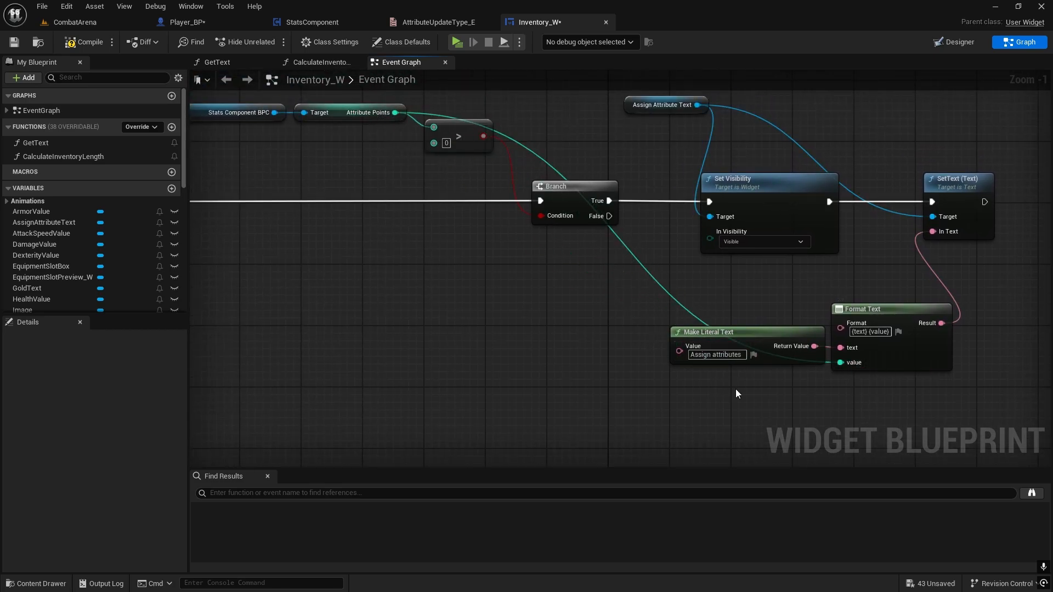
pyautogui.moveTo(723, 335); pyautogui.dragTo(699, 335)
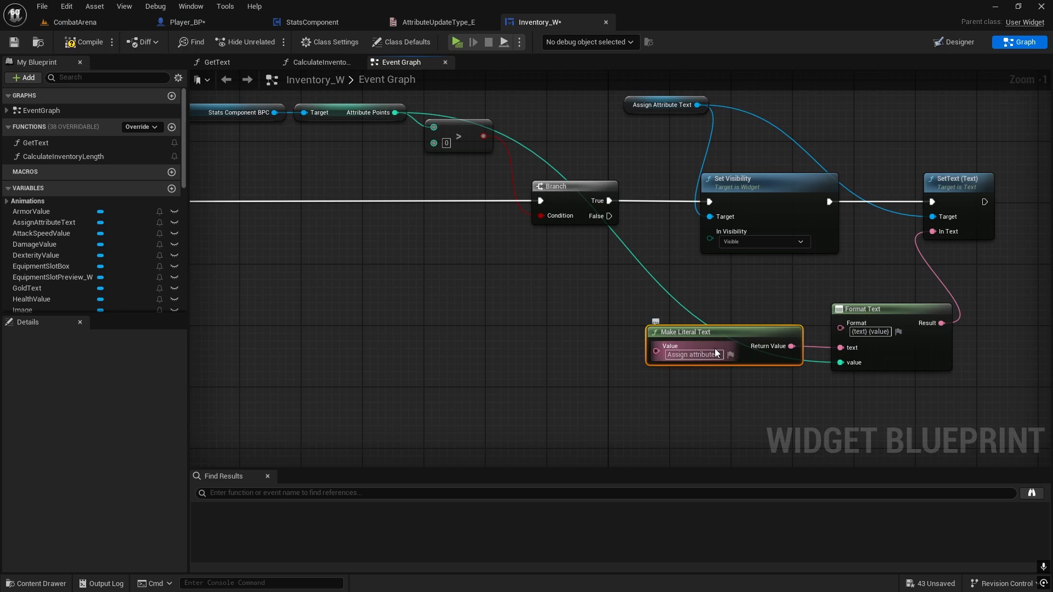
# Add a Play Animation node that runs after the SetText (Text) node
pyautogui.moveTo(725, 318); pyautogui.dragTo(556, 307, button='right')
pyautogui.moveTo(866, 212); pyautogui.dragTo(670, 283, button='right')
pyautogui.moveTo(620, 258); pyautogui.dragTo(696, 268)
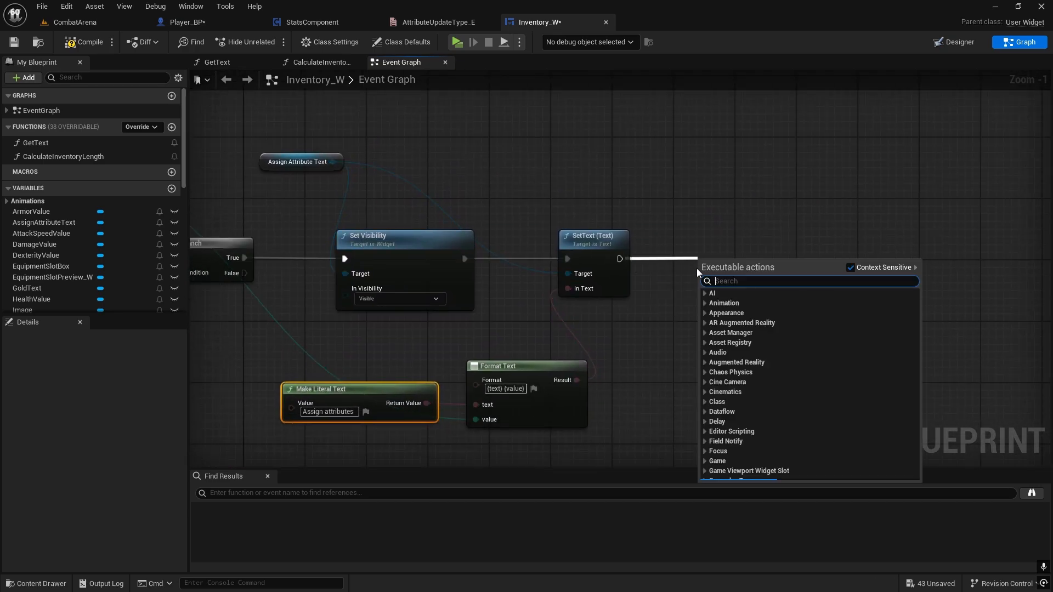
pyautogui.write('play anima')
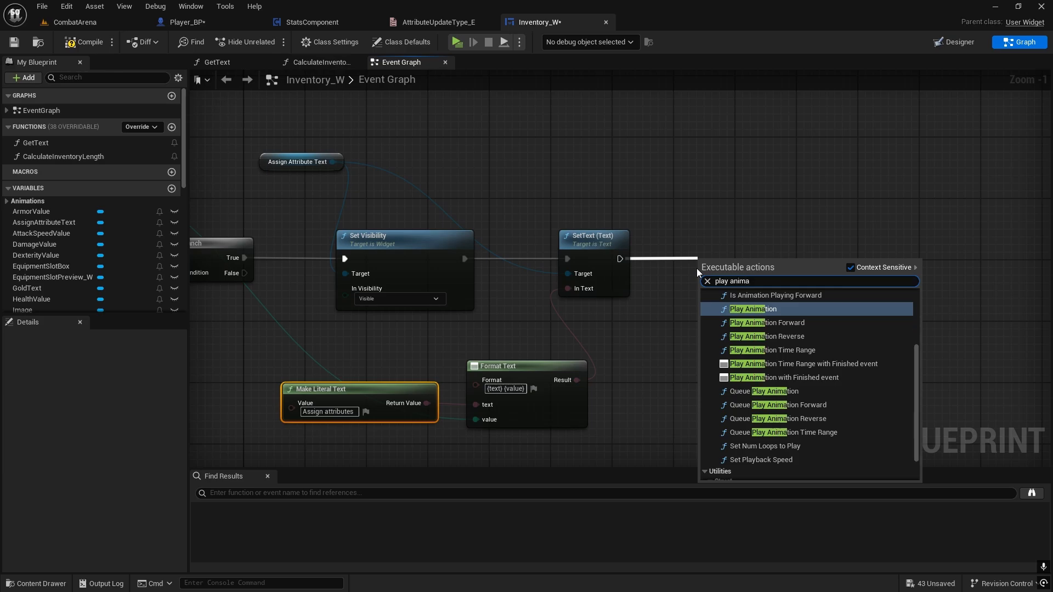
pyautogui.click(771, 310)
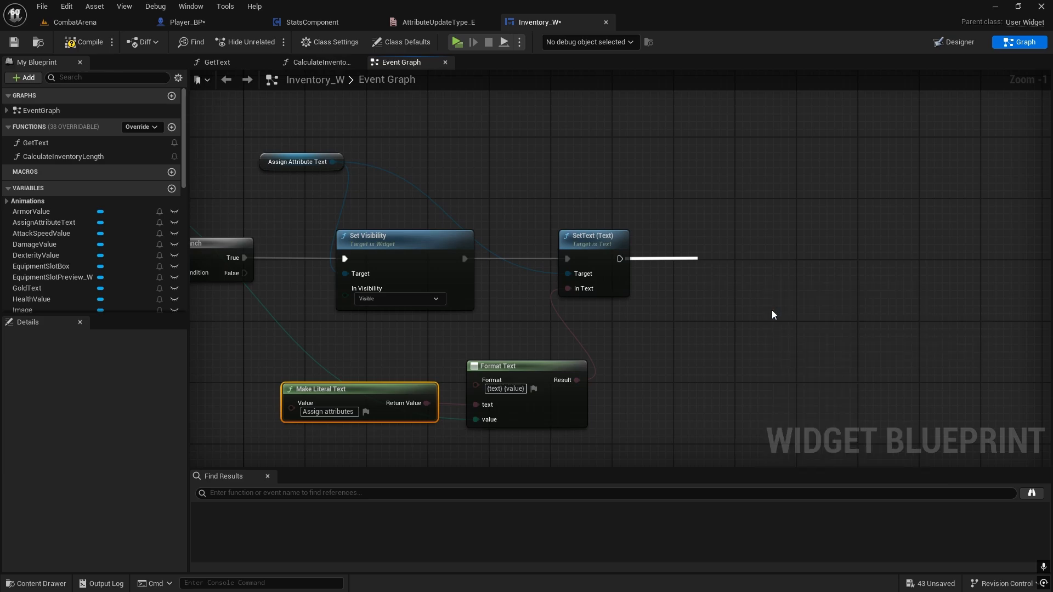
# Connect the Flash animation variable to the Play Animation node's In Animation input, with its getter above the node
pyautogui.click(7, 201)
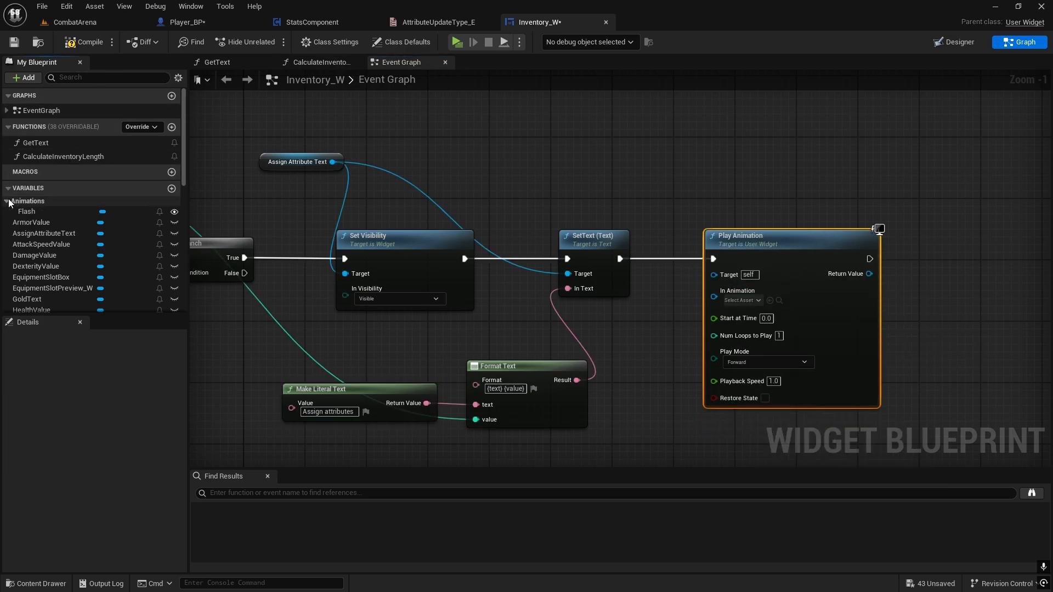
pyautogui.moveTo(26, 211); pyautogui.dragTo(715, 301)
pyautogui.click(699, 203)
pyautogui.moveTo(663, 345); pyautogui.dragTo(667, 261, button='right')
pyautogui.scroll(1, 726, 243)
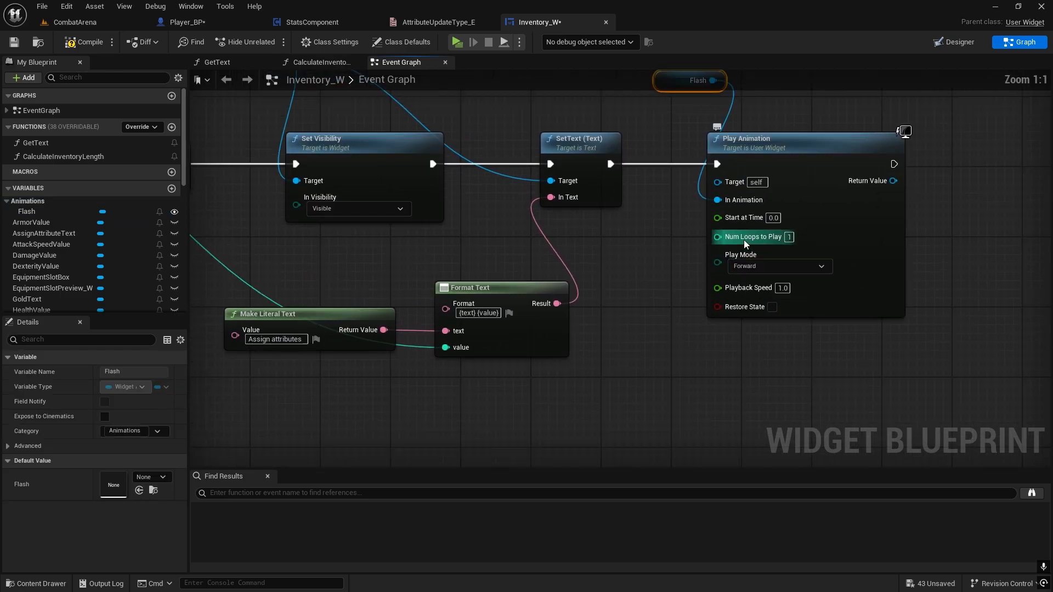
# Set the Play Animation node's number of loops to 0 and playback speed to 0.5, and save the widget
pyautogui.click(788, 237)
pyautogui.write('0')
pyautogui.press('Return')
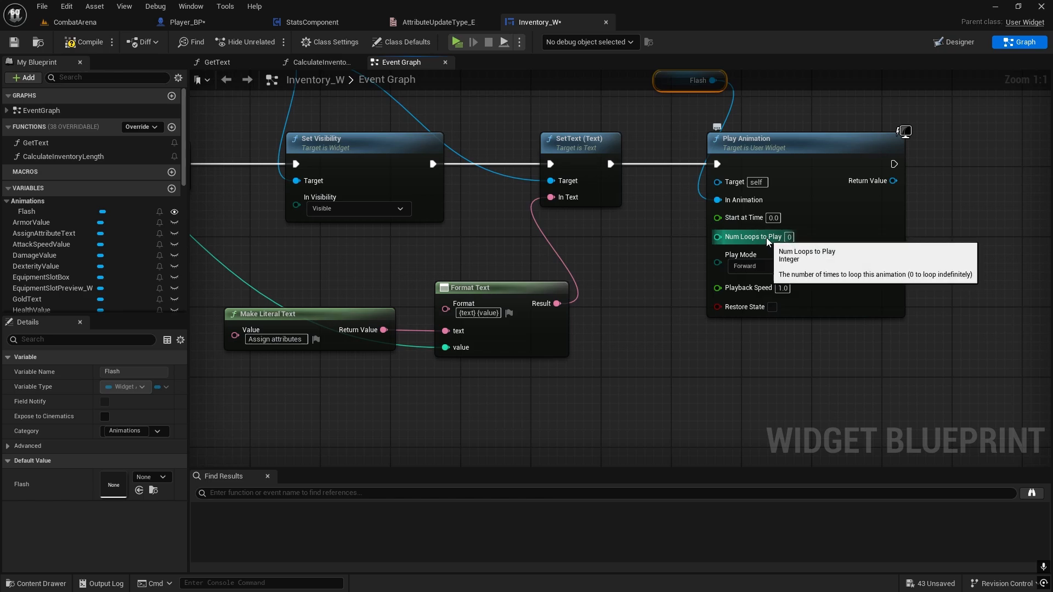
pyautogui.click(797, 288)
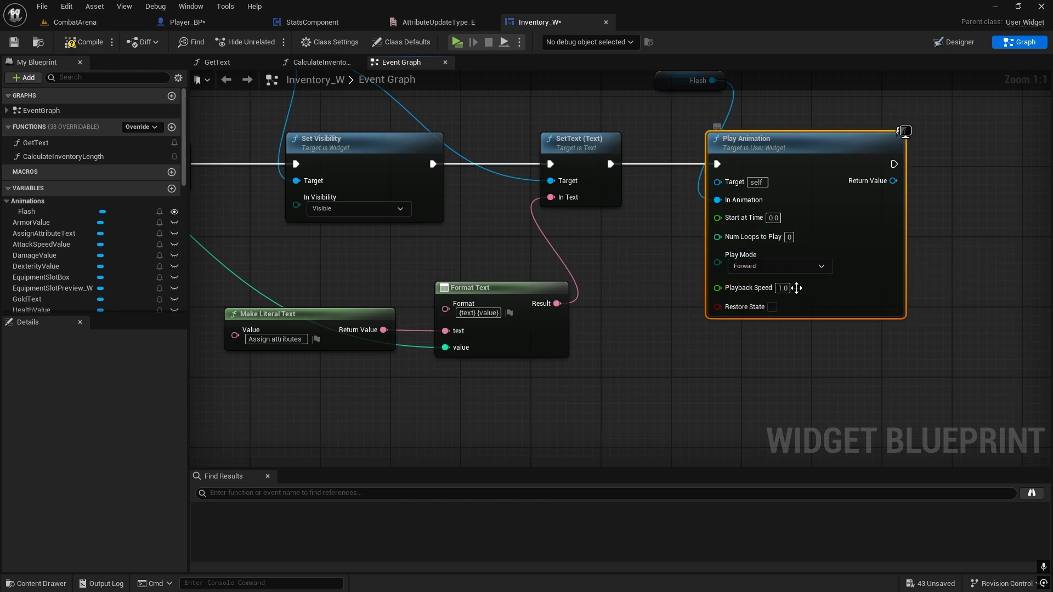
pyautogui.click(782, 288)
pyautogui.write('0.5')
pyautogui.press('Return')
pyautogui.click(620, 257)
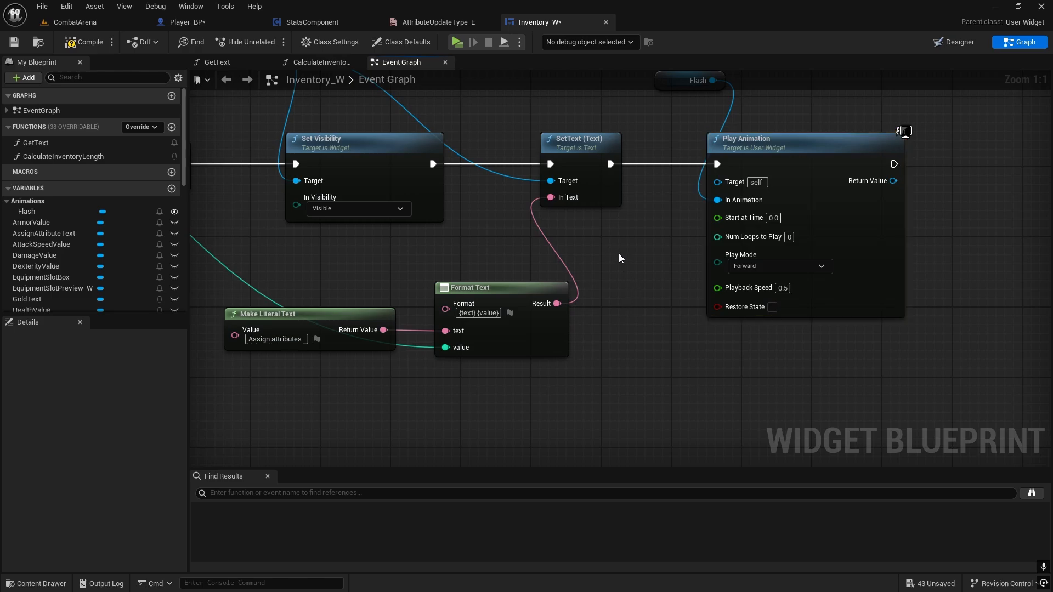
pyautogui.click(14, 41)
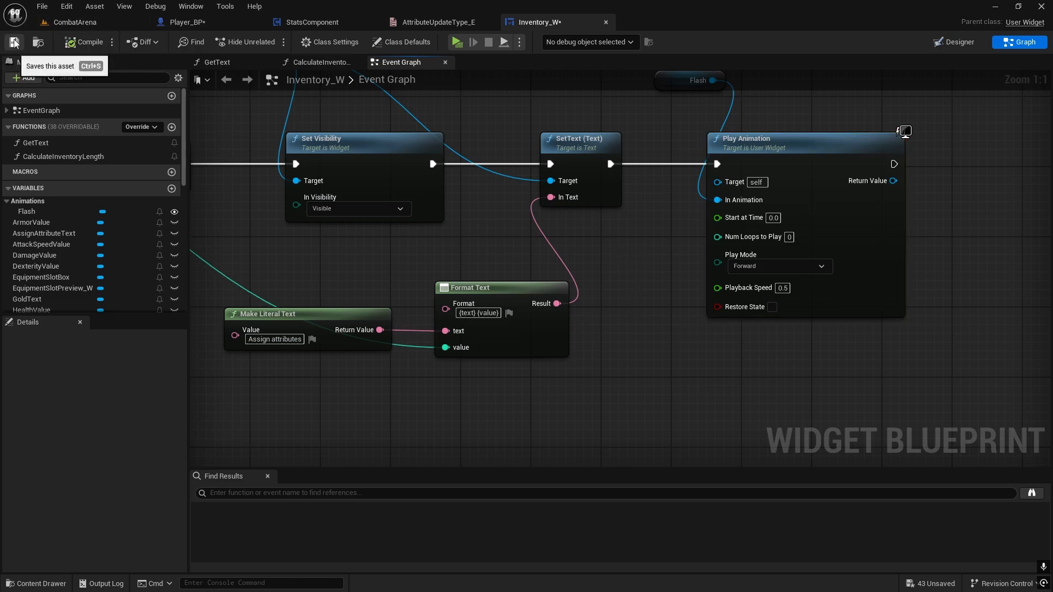
pyautogui.scroll(-2, 420, 236)
pyautogui.moveTo(420, 235); pyautogui.dragTo(779, 280, button='right')
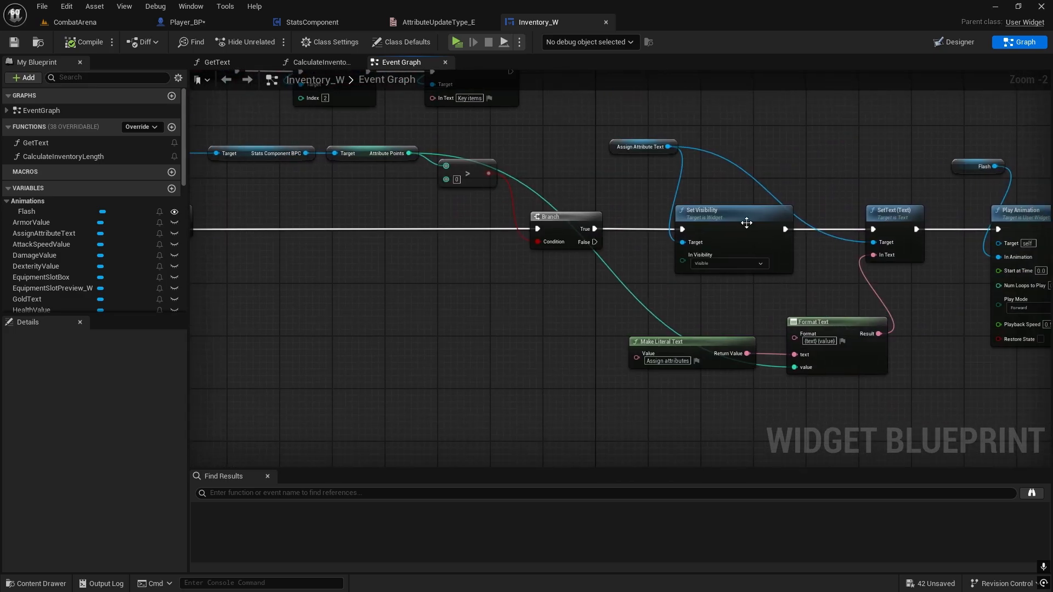
pyautogui.scroll(-1, 597, 241)
pyautogui.moveTo(446, 212); pyautogui.dragTo(560, 231, button='right')
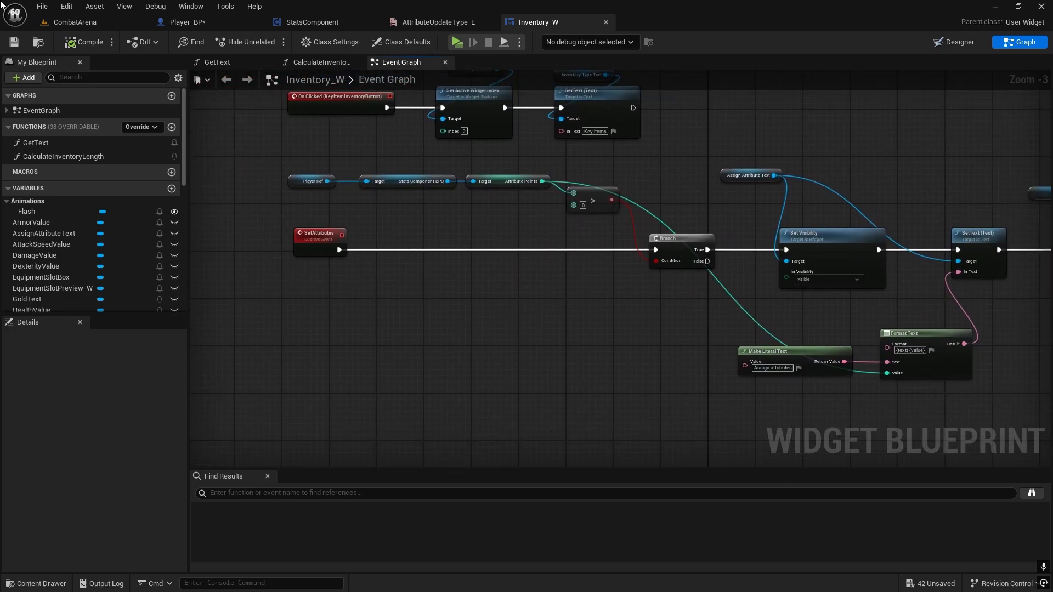
# In Player_BP's Combat graph, delete the Create Condition node and its Conditions Component BPC reference from the B key event
pyautogui.click(179, 24)
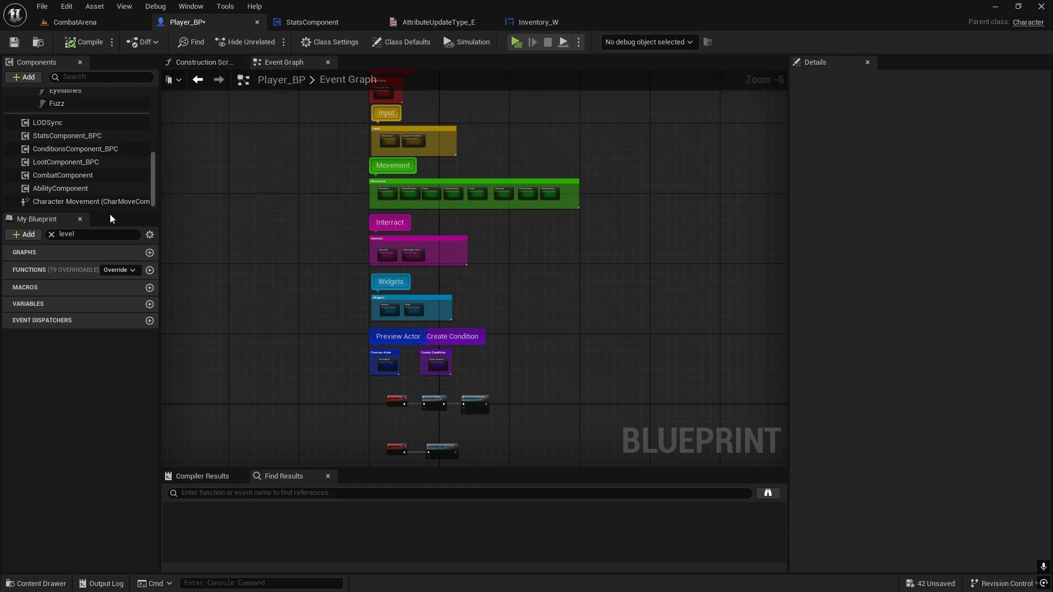
pyautogui.click(51, 234)
pyautogui.click(26, 253)
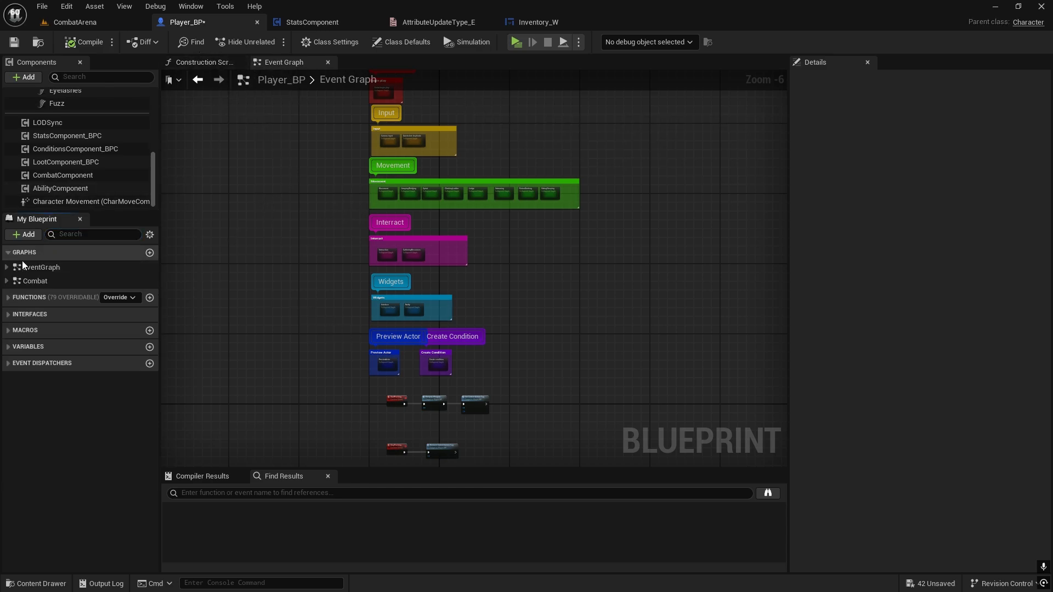
pyautogui.doubleClick(35, 279)
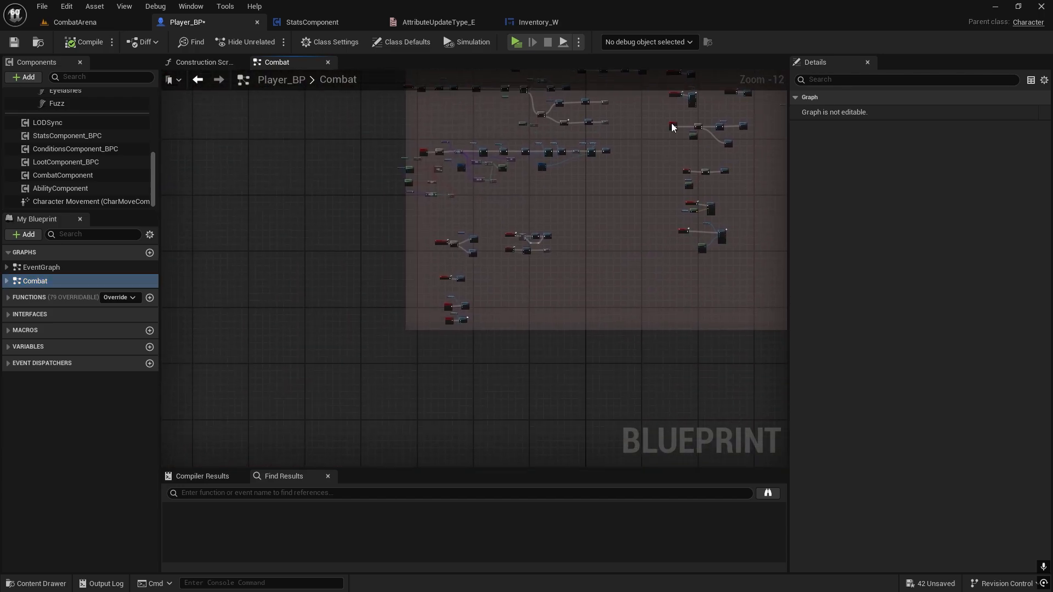
pyautogui.scroll(10, 466, 181)
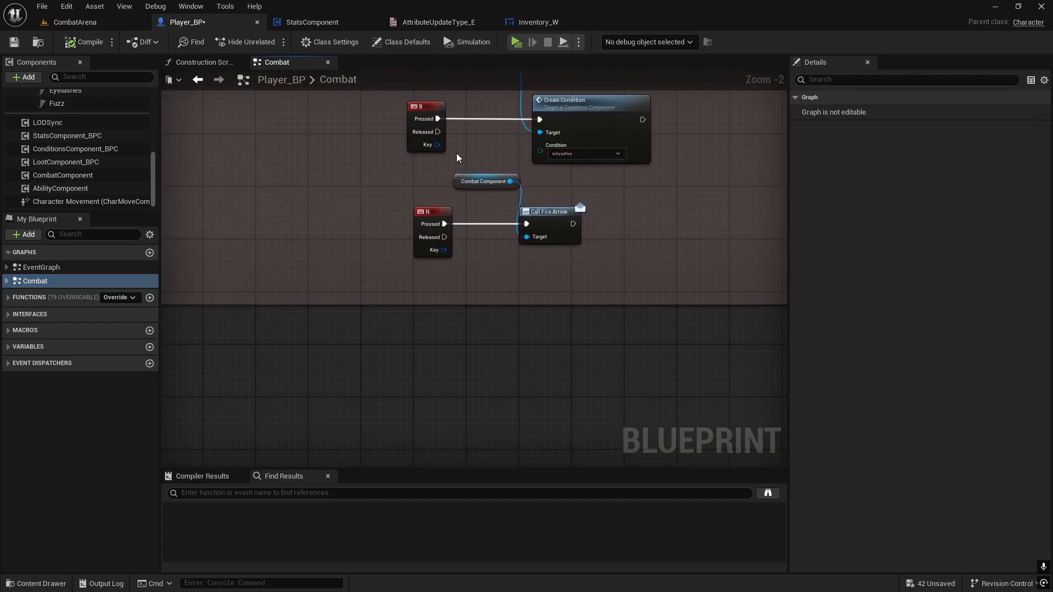
pyautogui.scroll(2, 456, 157)
pyautogui.moveTo(434, 214); pyautogui.dragTo(556, 144)
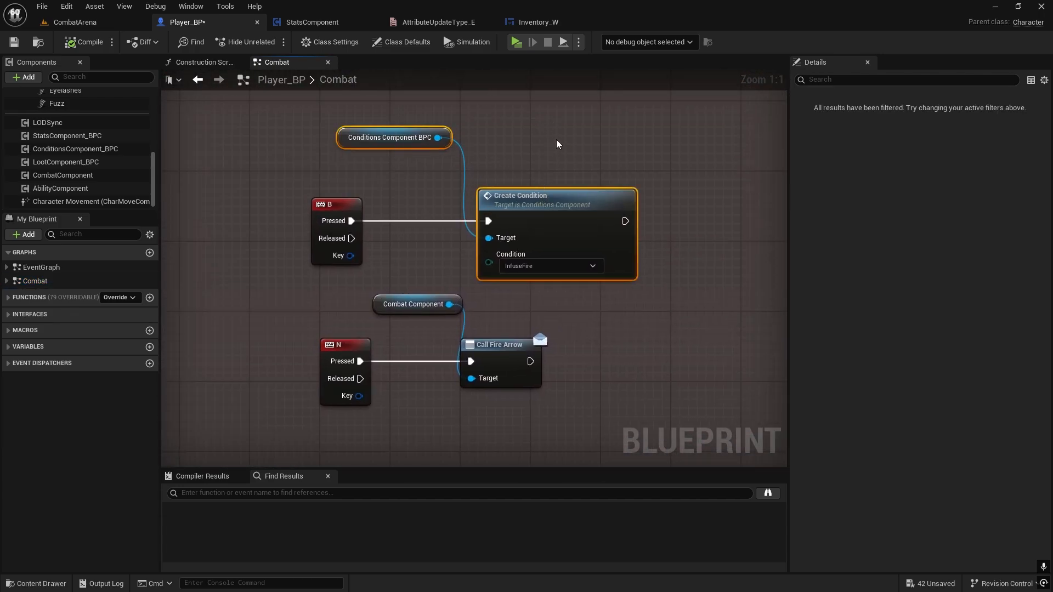
pyautogui.press('Delete')
# Add a Level Up call on StatsComponent_BPC to the B key event's Pressed output
pyautogui.moveTo(351, 220); pyautogui.dragTo(515, 222)
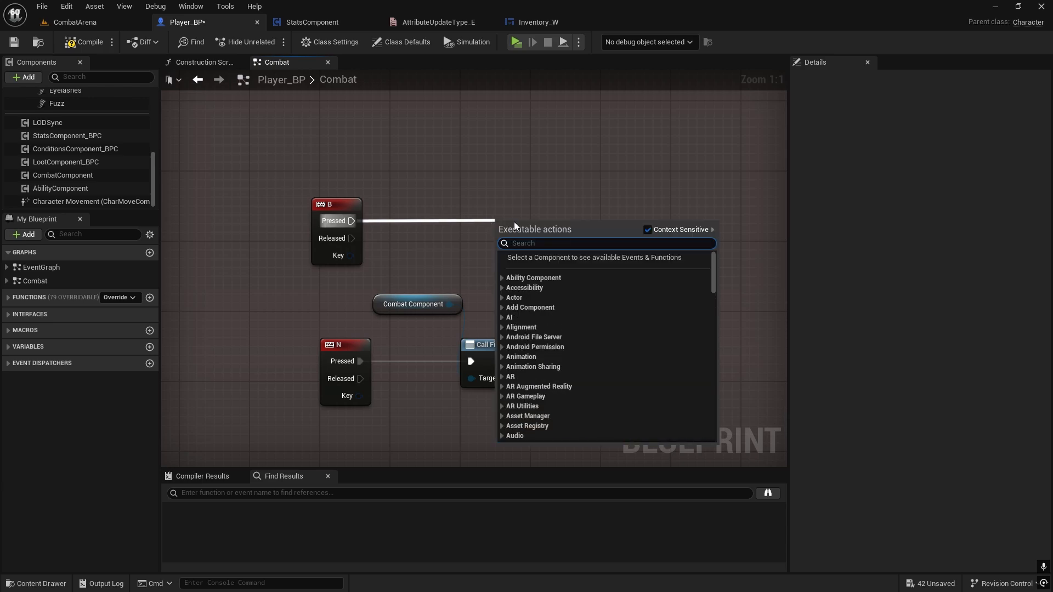
pyautogui.write('level up')
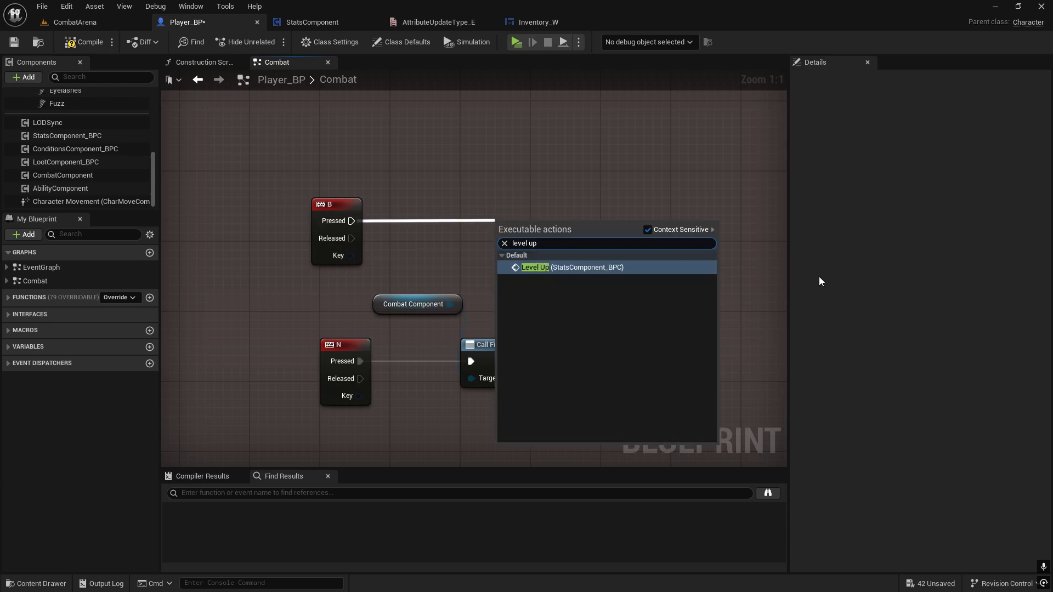
pyautogui.click(555, 267)
pyautogui.moveTo(566, 220); pyautogui.dragTo(637, 209)
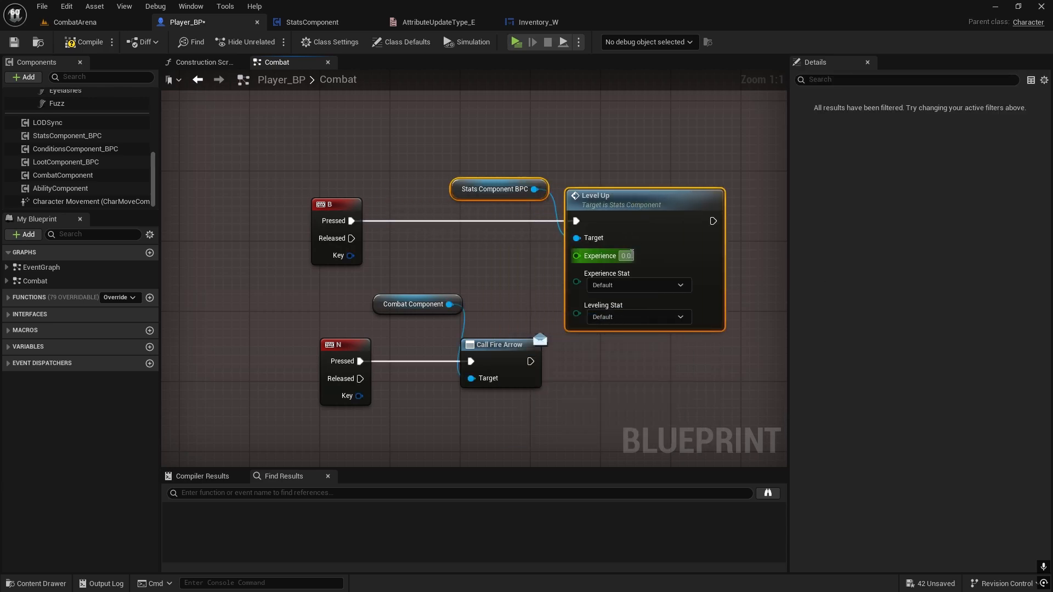
# Set the Level Up node's Experience to 100, Experience Stat to Experience and Leveling Stat to PlayerLevel
pyautogui.click(625, 256)
pyautogui.write('1000')
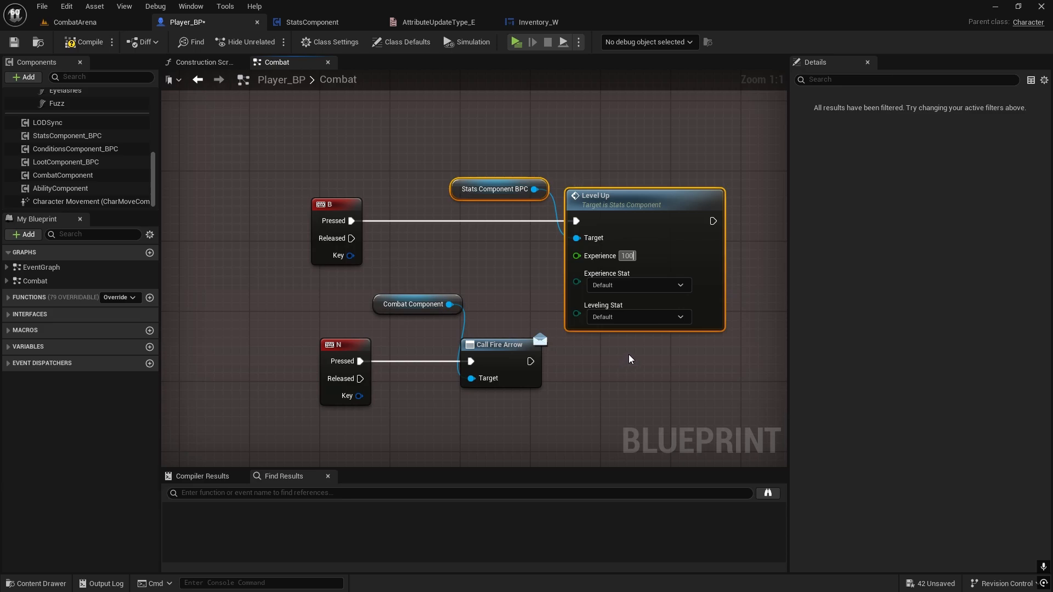
pyautogui.click(631, 359)
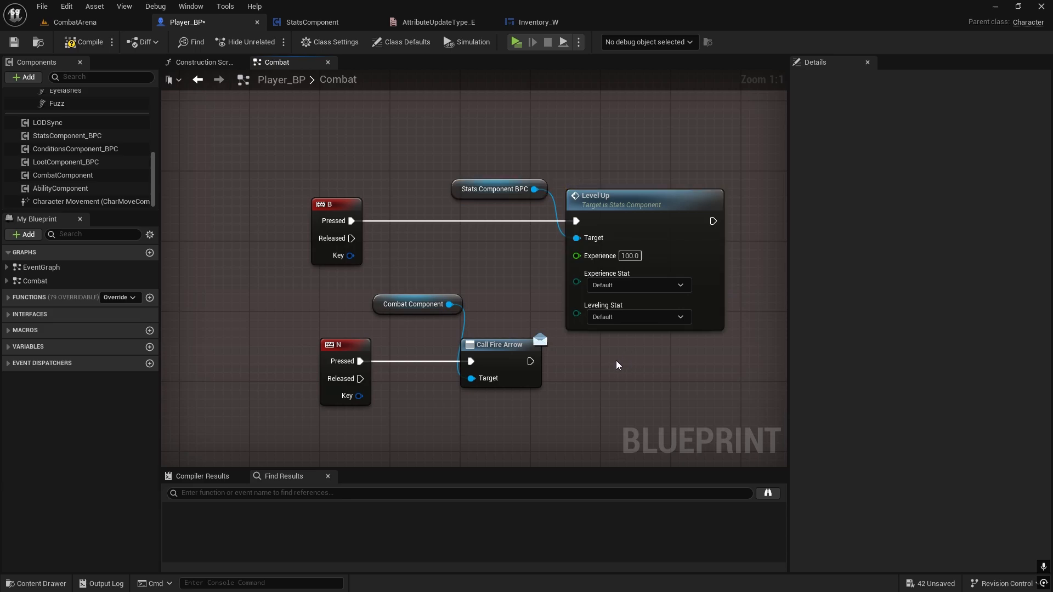
pyautogui.click(607, 285)
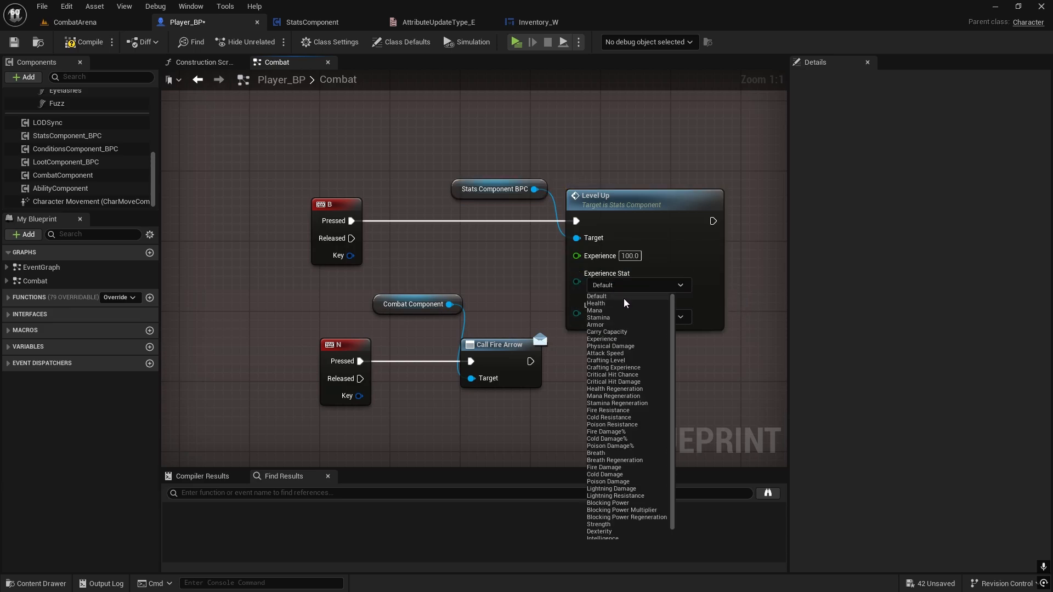
pyautogui.click(619, 340)
pyautogui.click(615, 318)
pyautogui.scroll(-5, 603, 493)
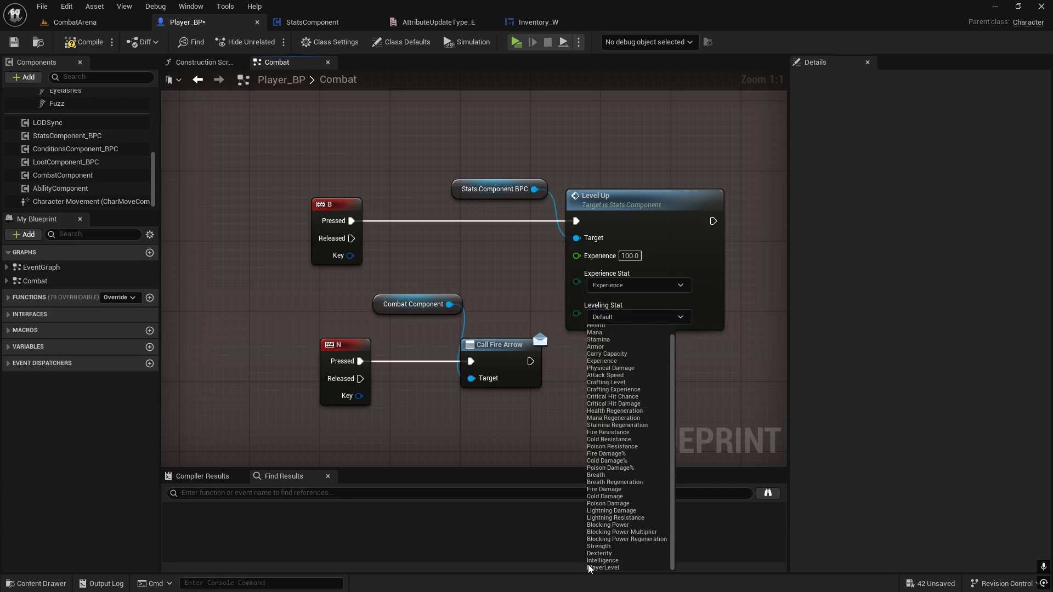
pyautogui.click(598, 567)
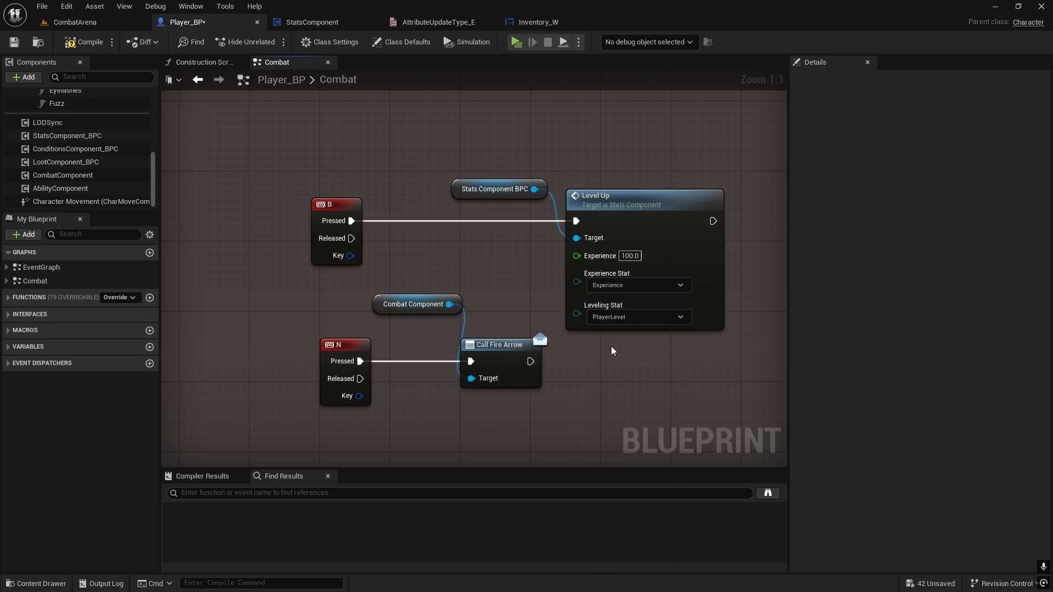
pyautogui.scroll(-1, 658, 325)
pyautogui.moveTo(658, 325); pyautogui.dragTo(515, 323, button='right')
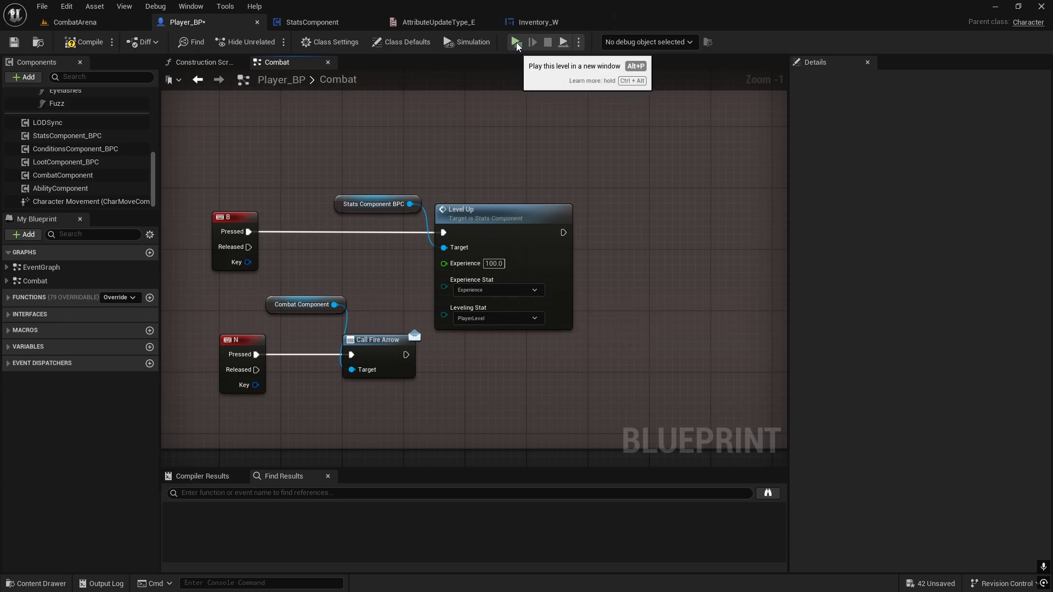
# In the Inventory_W event graph, call Set Attributes after the Bind Event to On Stat Updated node
pyautogui.click(531, 22)
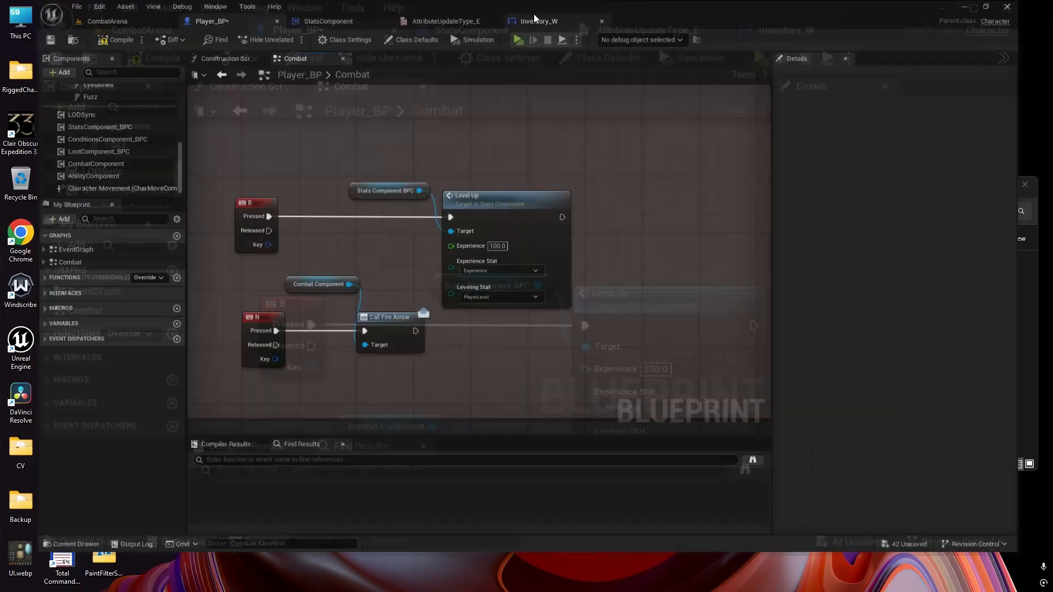
pyautogui.scroll(-2, 531, 290)
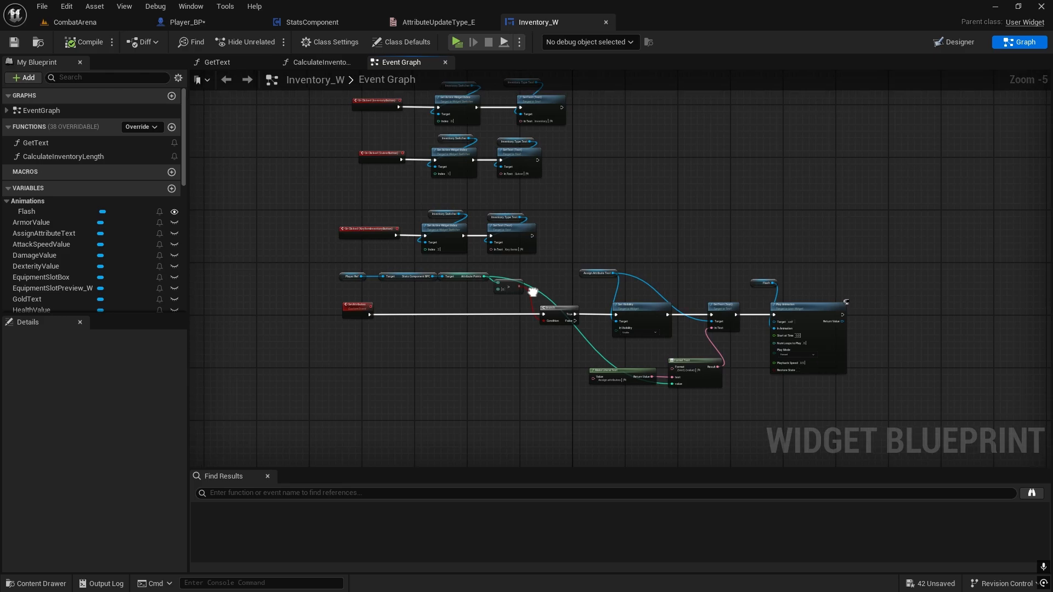
pyautogui.moveTo(533, 289); pyautogui.dragTo(632, 208, button='right')
pyautogui.scroll(3, 428, 221)
pyautogui.moveTo(494, 229); pyautogui.dragTo(230, 465, button='right')
pyautogui.moveTo(620, 137); pyautogui.dragTo(442, 465, button='right')
pyautogui.moveTo(259, 459); pyautogui.dragTo(206, 444, button='right')
pyautogui.moveTo(865, 181); pyautogui.dragTo(750, 184, button='right')
pyautogui.scroll(2, 762, 209)
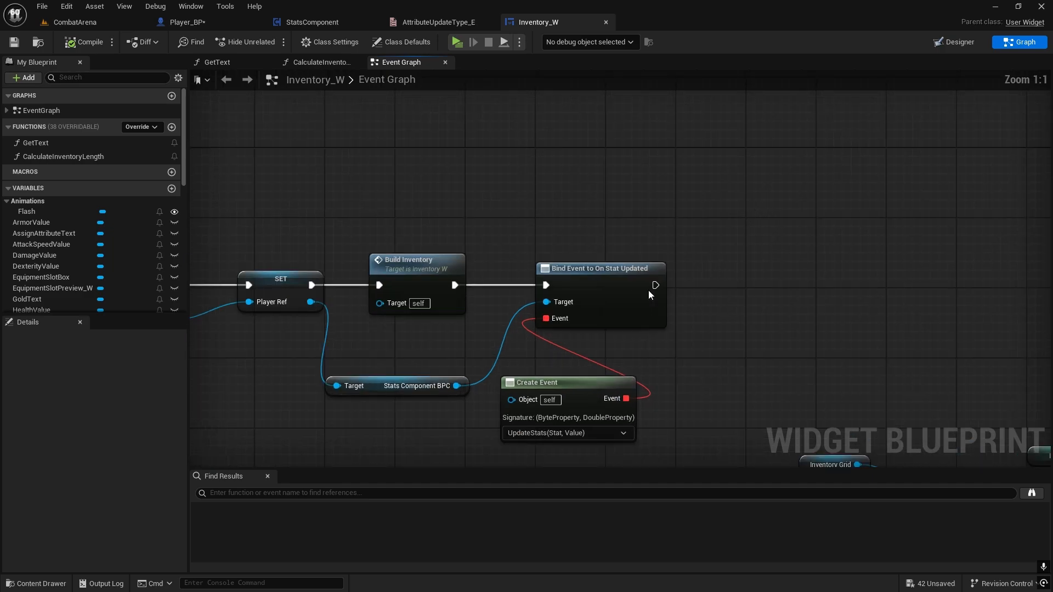
pyautogui.moveTo(651, 292); pyautogui.dragTo(989, 287, button='right')
pyautogui.moveTo(851, 279); pyautogui.dragTo(404, 250, button='right')
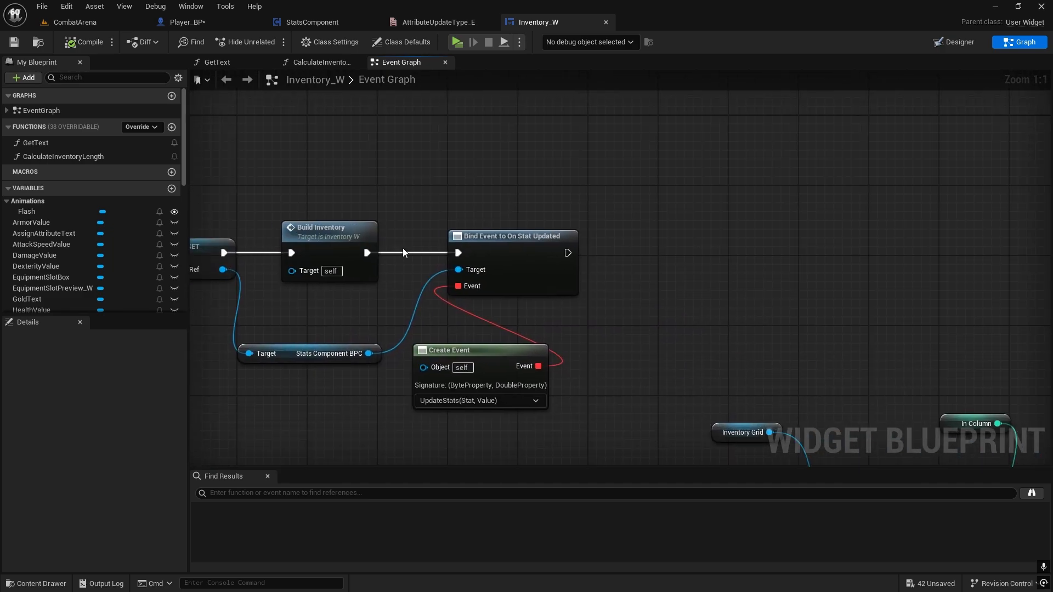
pyautogui.moveTo(566, 253); pyautogui.dragTo(667, 250)
pyautogui.write('set attrib')
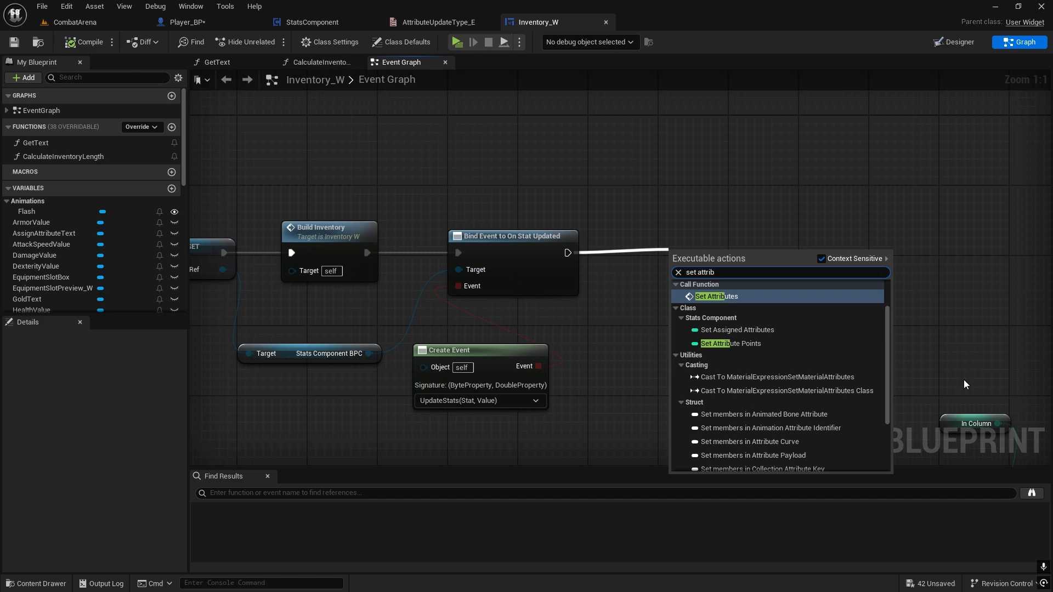
pyautogui.click(736, 297)
pyautogui.moveTo(697, 238); pyautogui.dragTo(671, 235)
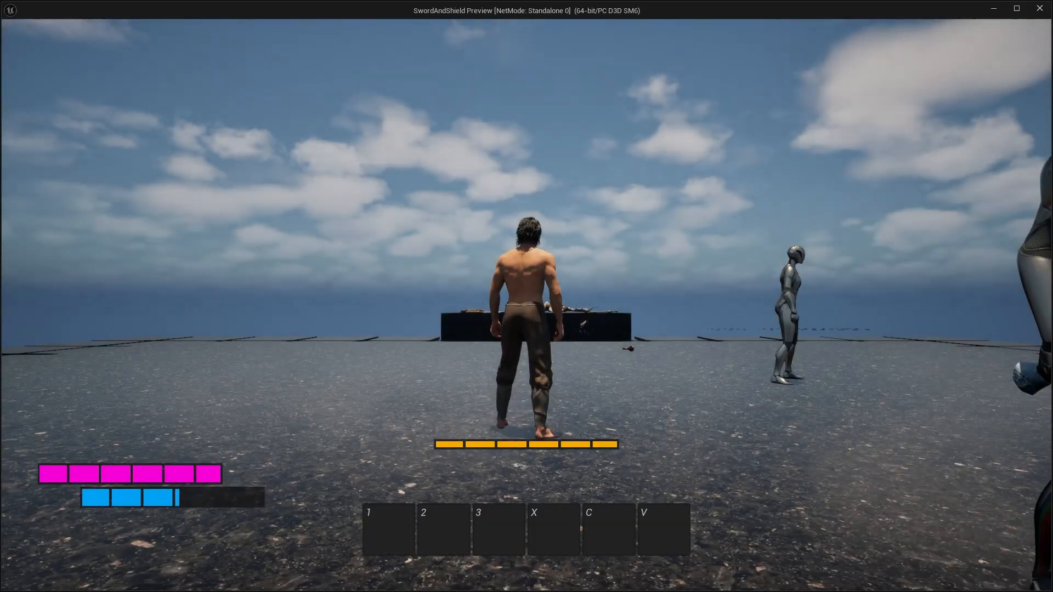
# Play-test levelling up and open the inventory to check the assign attributes text, and end the preview
pyautogui.press('i')
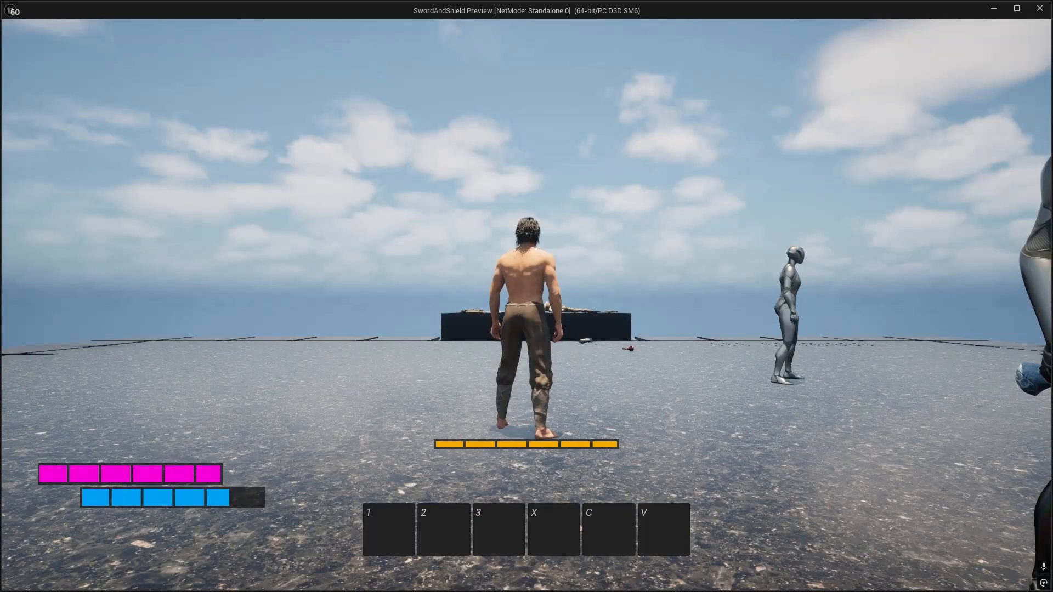
pyautogui.press('i')
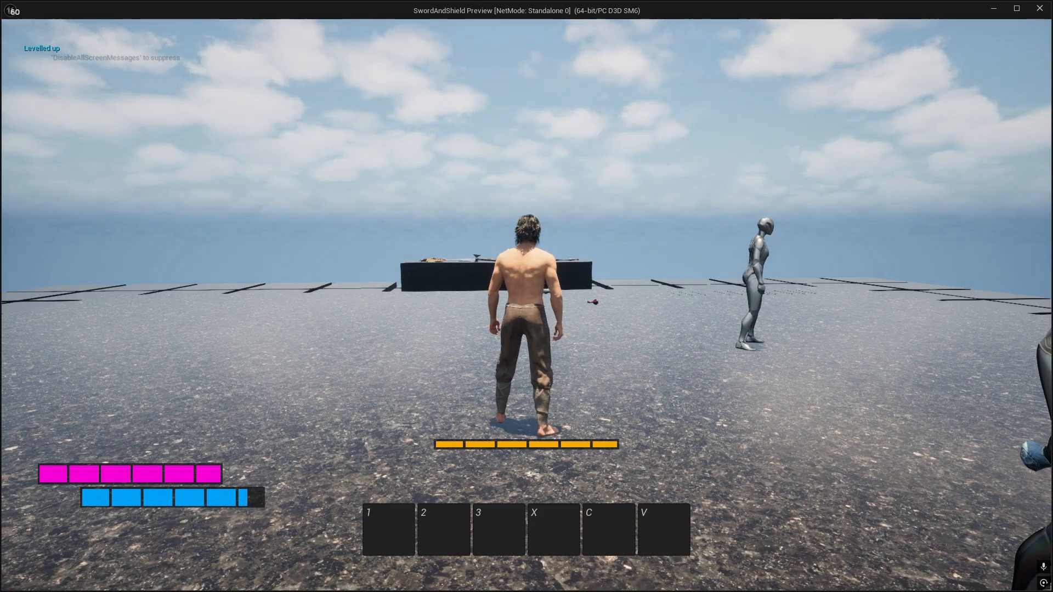
pyautogui.press('i')
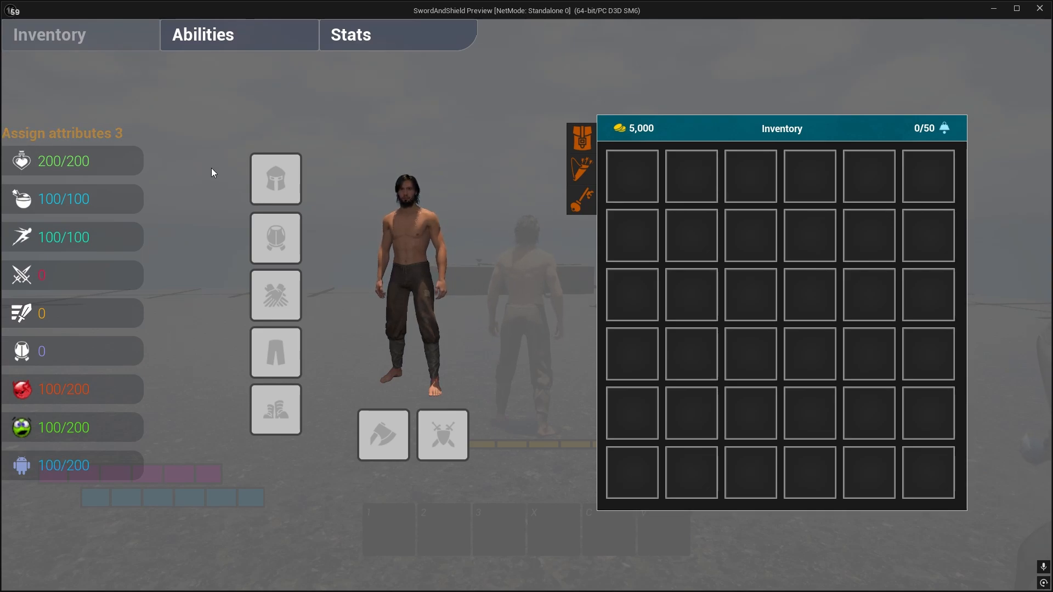
pyautogui.press('Escape')
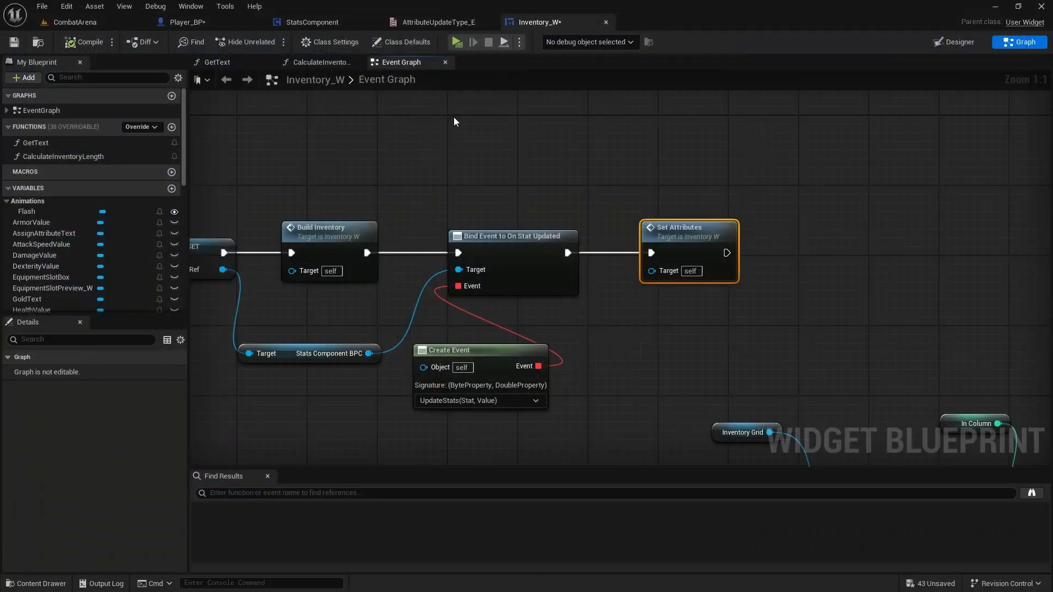
# In the Inventory_W designer, set the left padding of AssignAttributeText to 5
pyautogui.click(959, 42)
pyautogui.scroll(4, 562, 187)
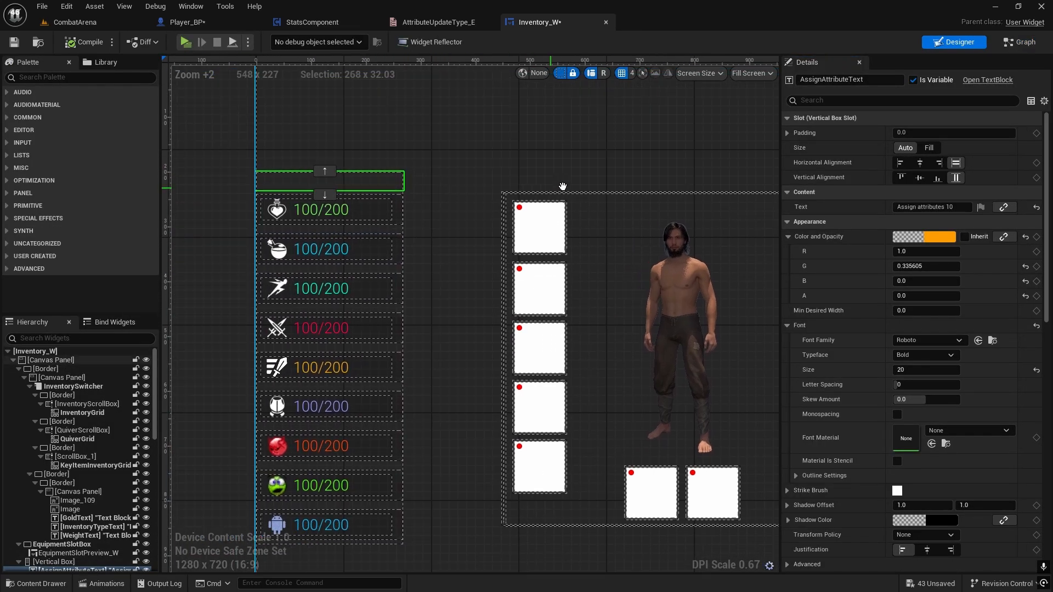
pyautogui.moveTo(562, 187); pyautogui.dragTo(669, 192, button='right')
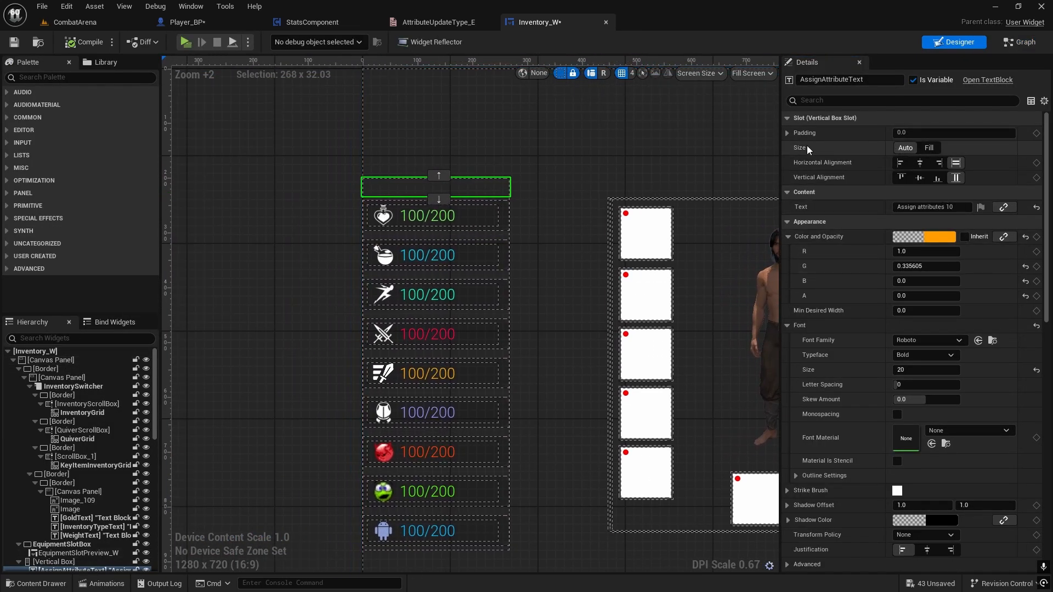
pyautogui.click(787, 133)
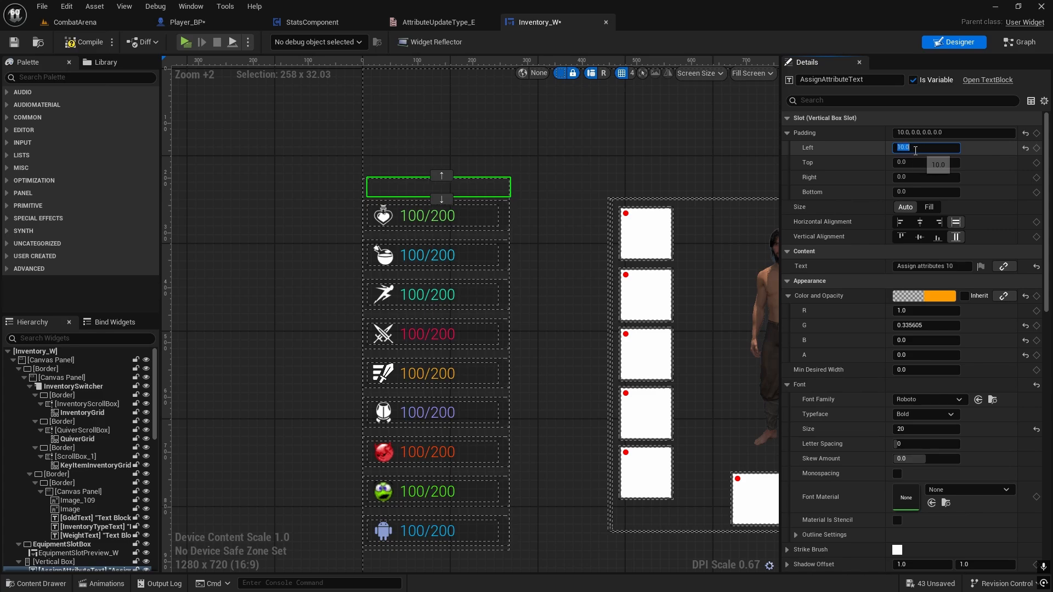
pyautogui.write('6')
pyautogui.press('BackSpace')
pyautogui.write('5')
pyautogui.press('Return')
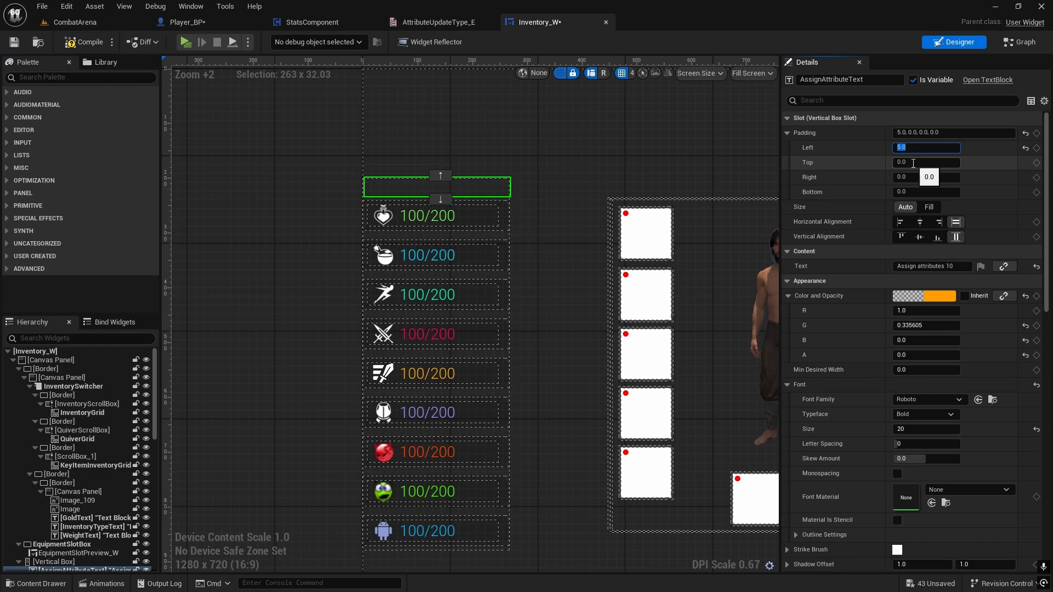
# Try 10 as AssignAttributeText's top padding, reset it to 0, and set the bottom padding to 10
pyautogui.click(914, 163)
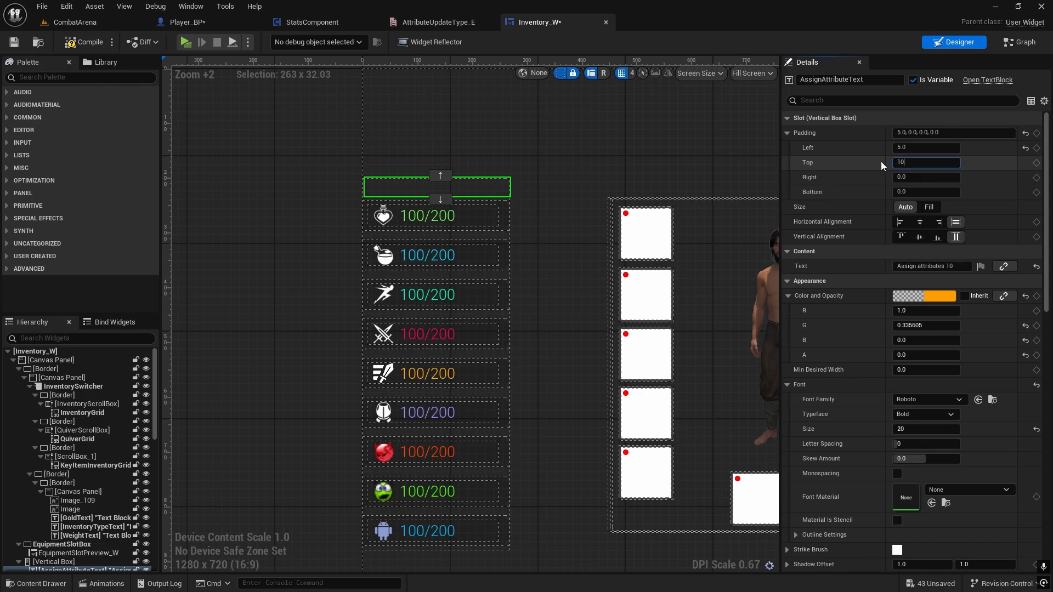
pyautogui.press('Return')
pyautogui.write('0')
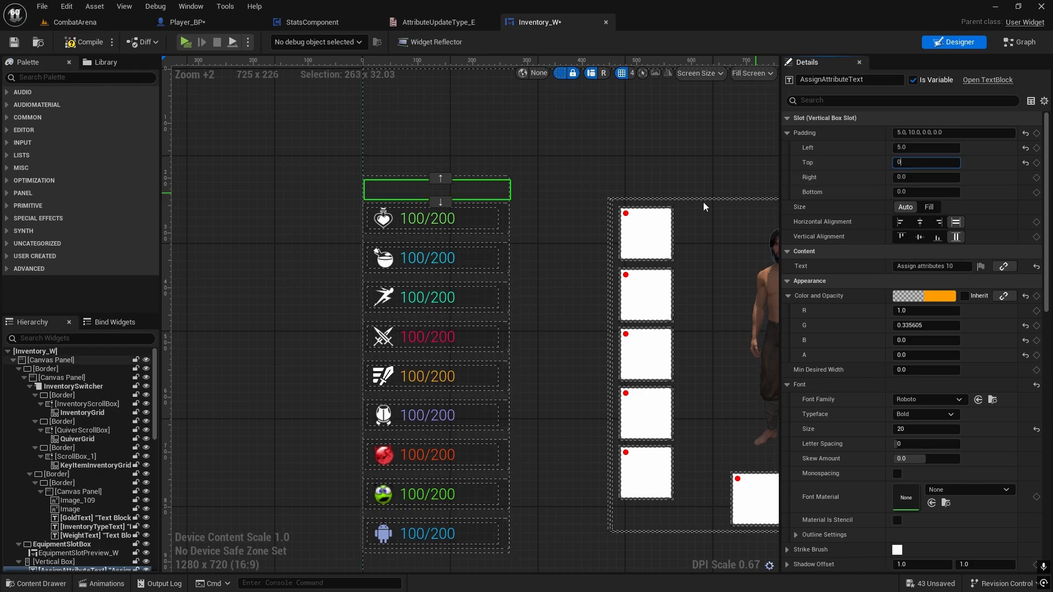
pyautogui.click(906, 192)
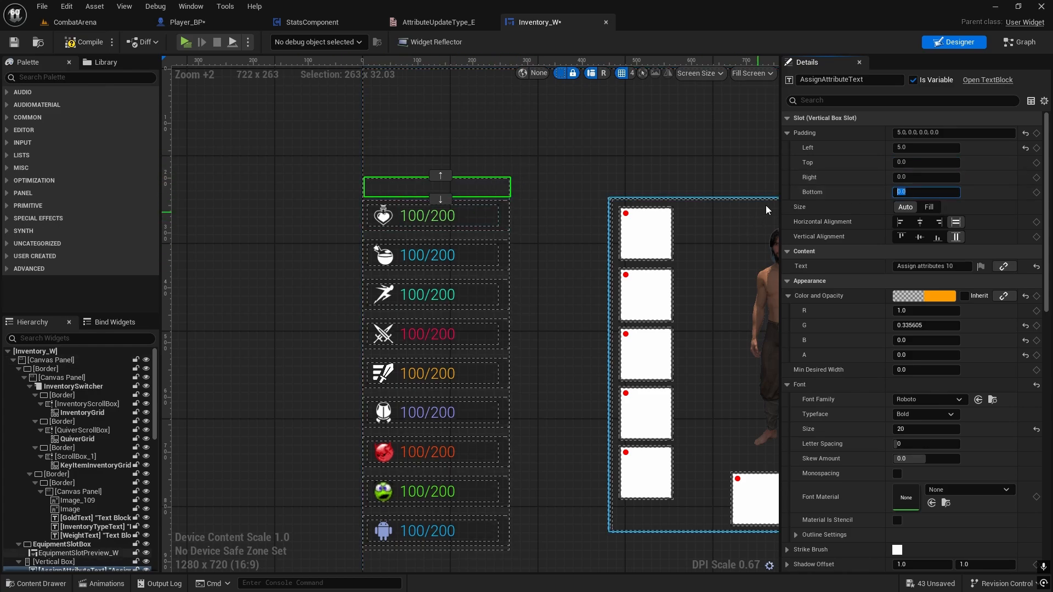
pyautogui.press('Return')
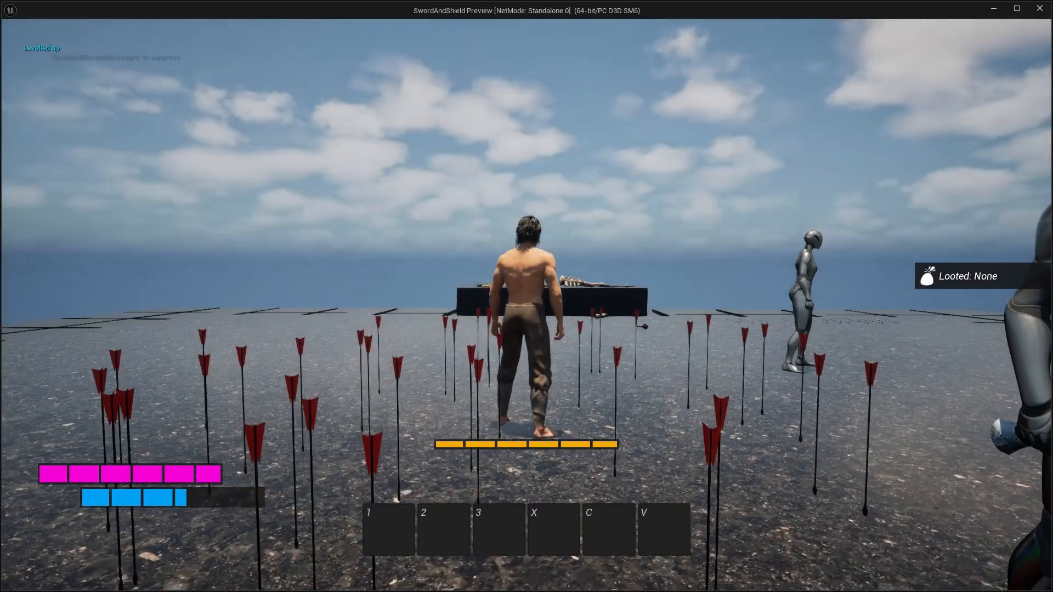
# Play-test levelling up, open the inventory to check the assign attributes text's spacing, and end the preview
pyautogui.press('i')
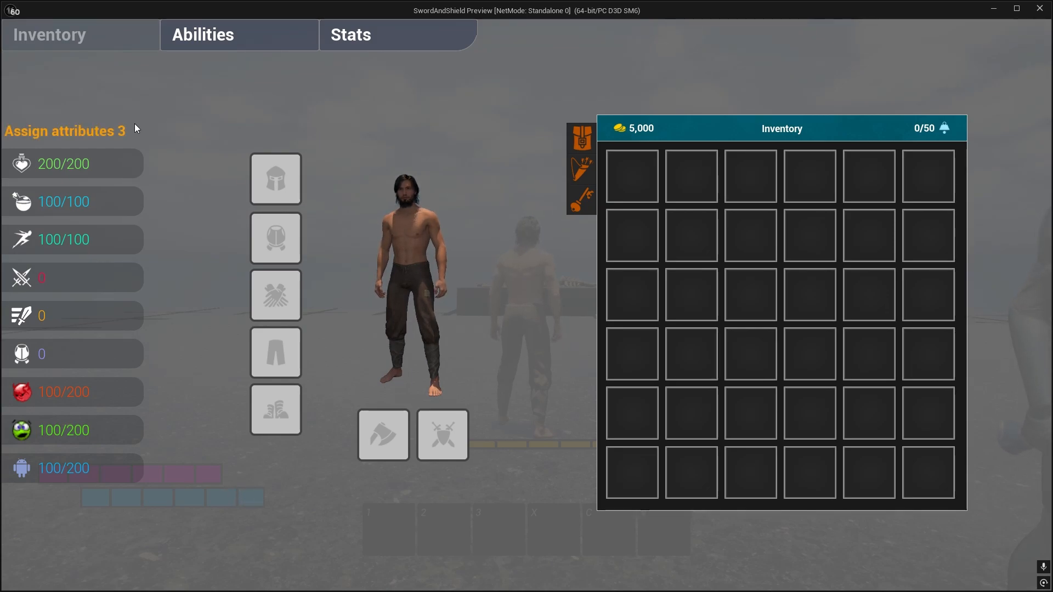
pyautogui.press('Escape')
pyautogui.moveTo(531, 269); pyautogui.dragTo(549, 154, button='right')
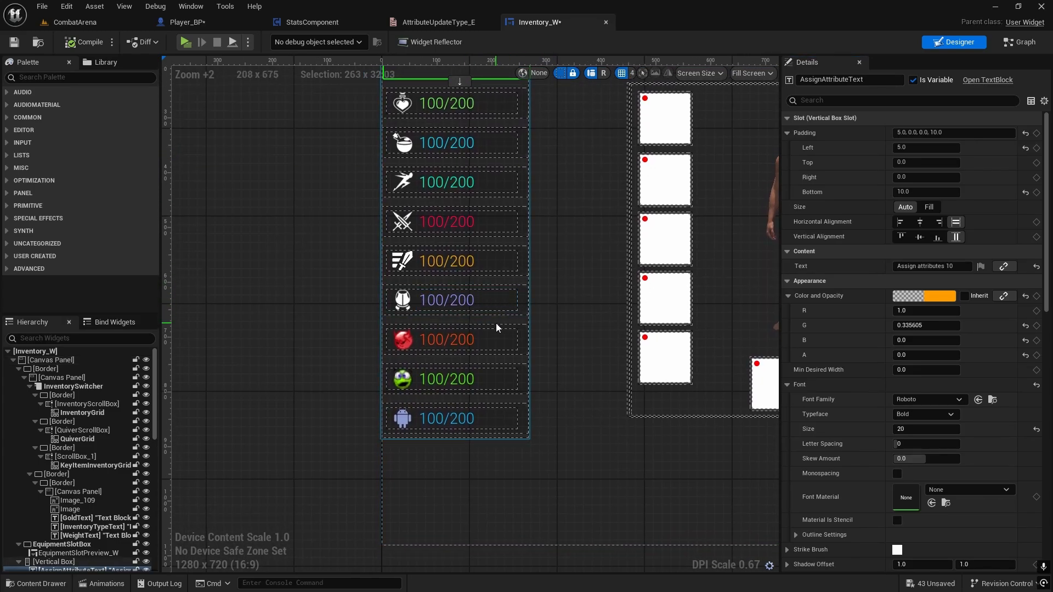
pyautogui.click(502, 343)
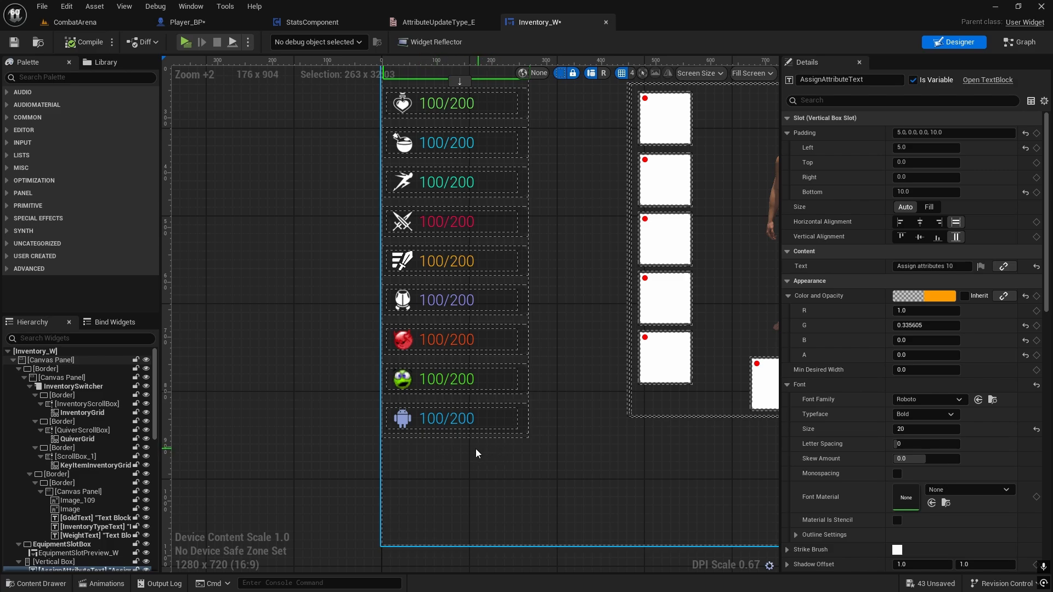
pyautogui.scroll(-1, 557, 196)
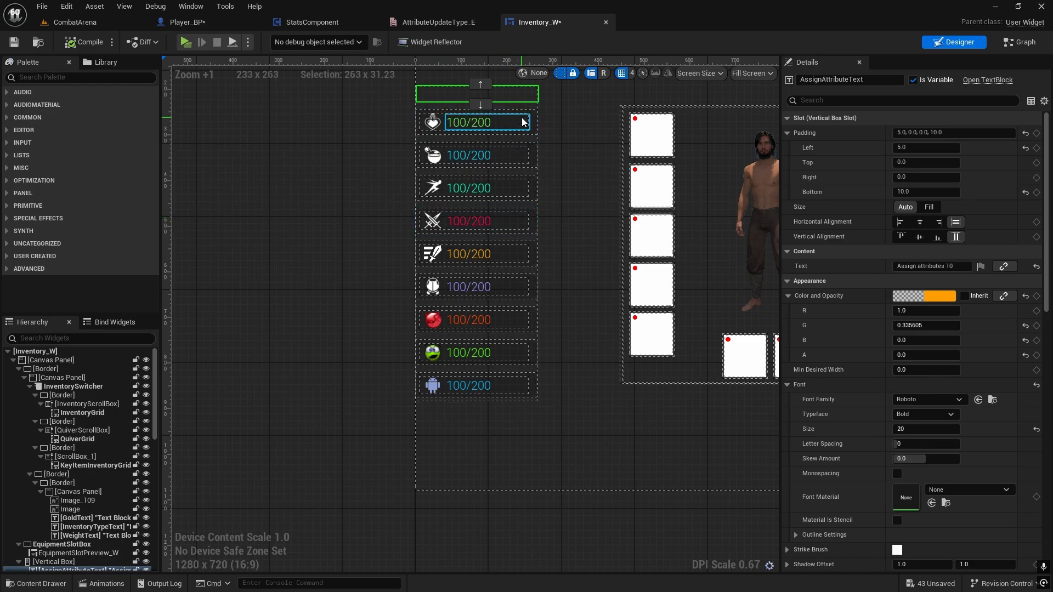
pyautogui.moveTo(529, 131); pyautogui.dragTo(553, 190, button='right')
pyautogui.moveTo(571, 372); pyautogui.dragTo(552, 317, button='right')
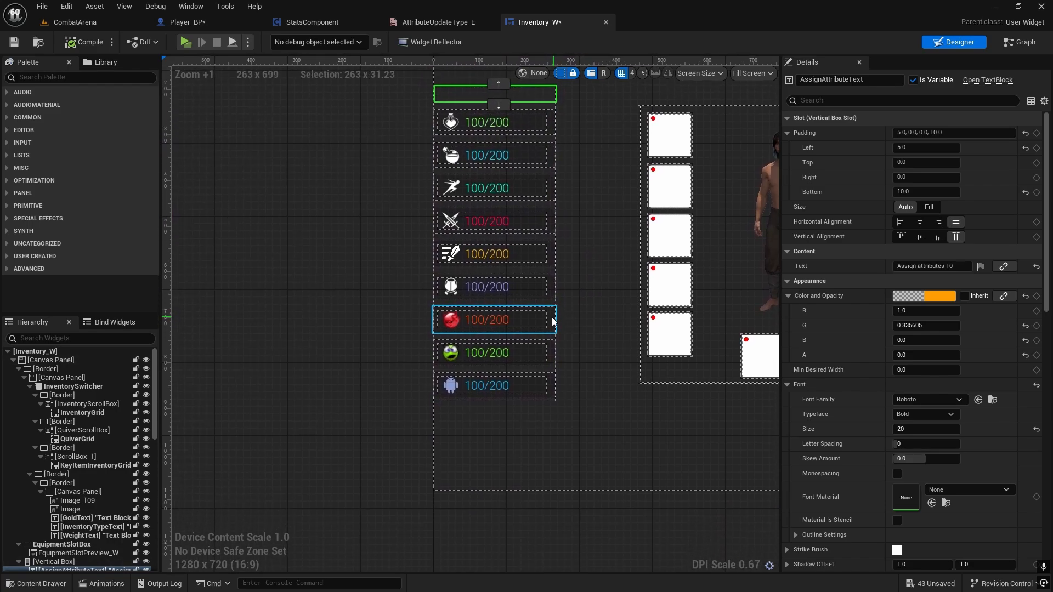
pyautogui.scroll(2, 535, 315)
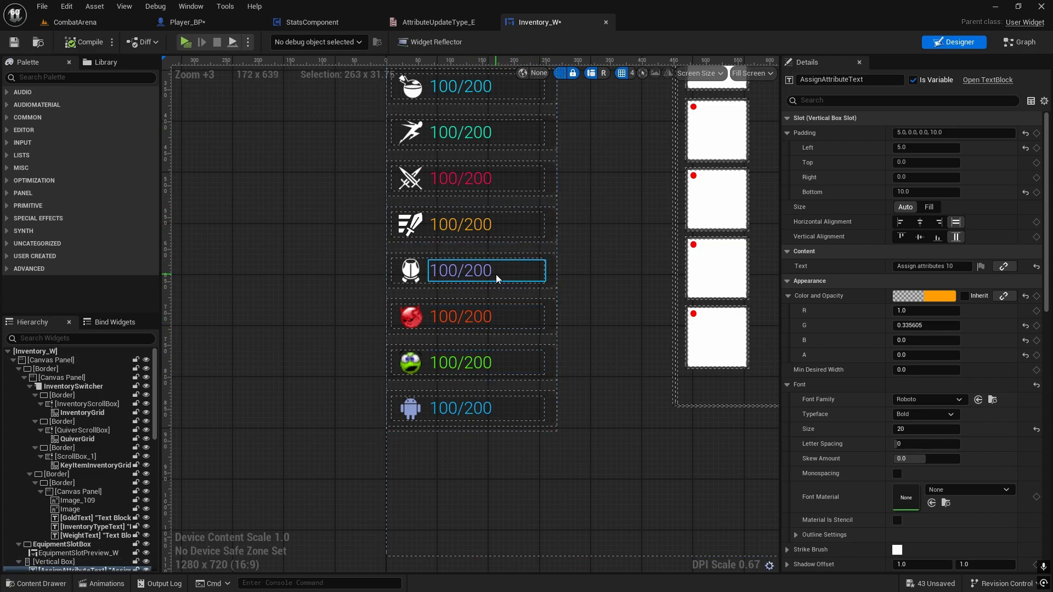
# Create a Widget Blueprint named AttributeCounter_W in the Widgets folder and open it for editing
pyautogui.hotkey('ctrl', 'space')
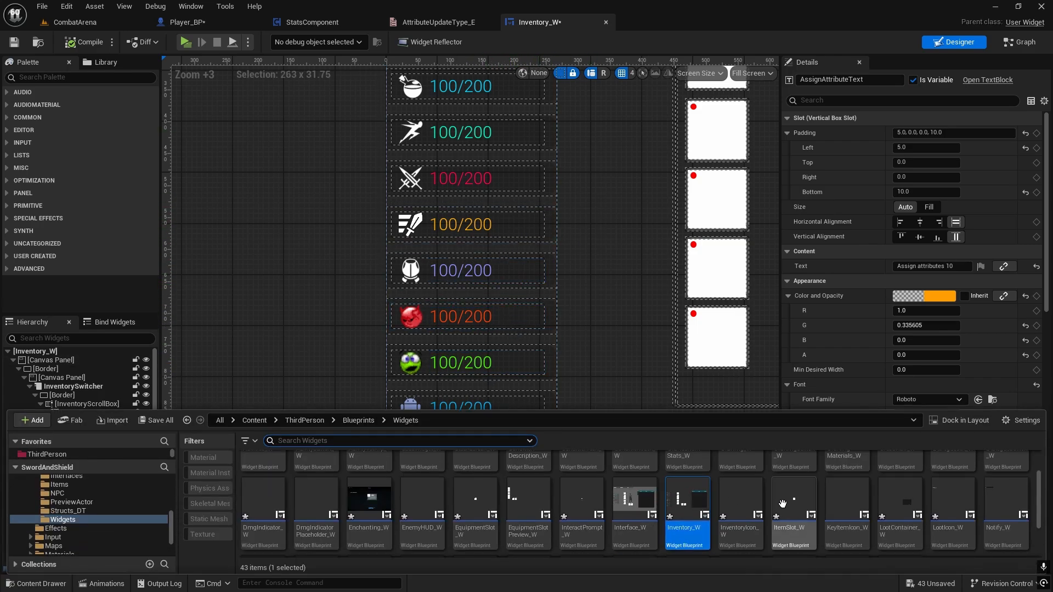
pyautogui.rightClick(946, 512)
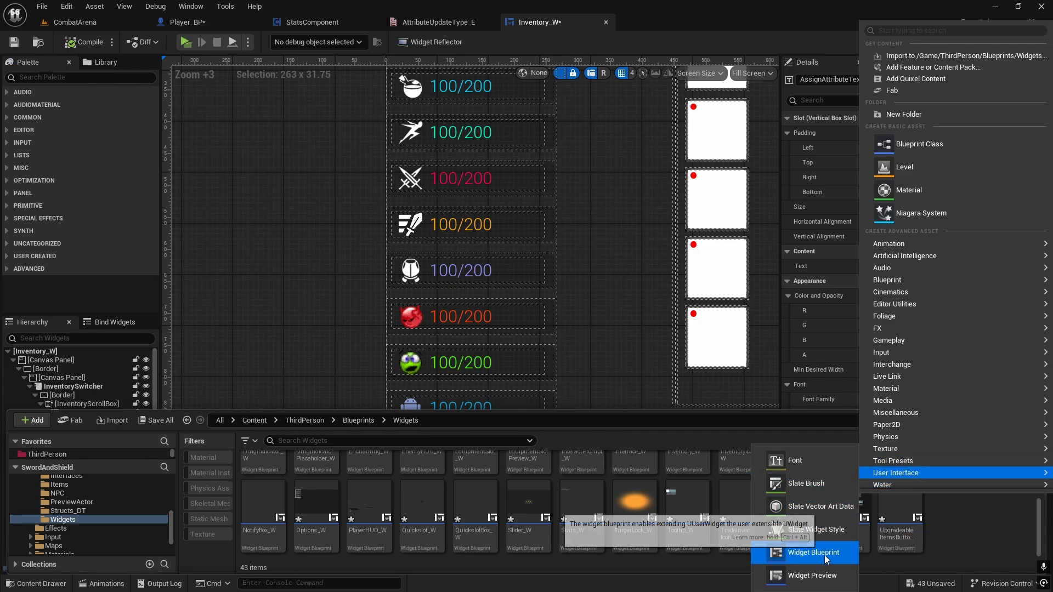
pyautogui.click(824, 554)
pyautogui.click(414, 202)
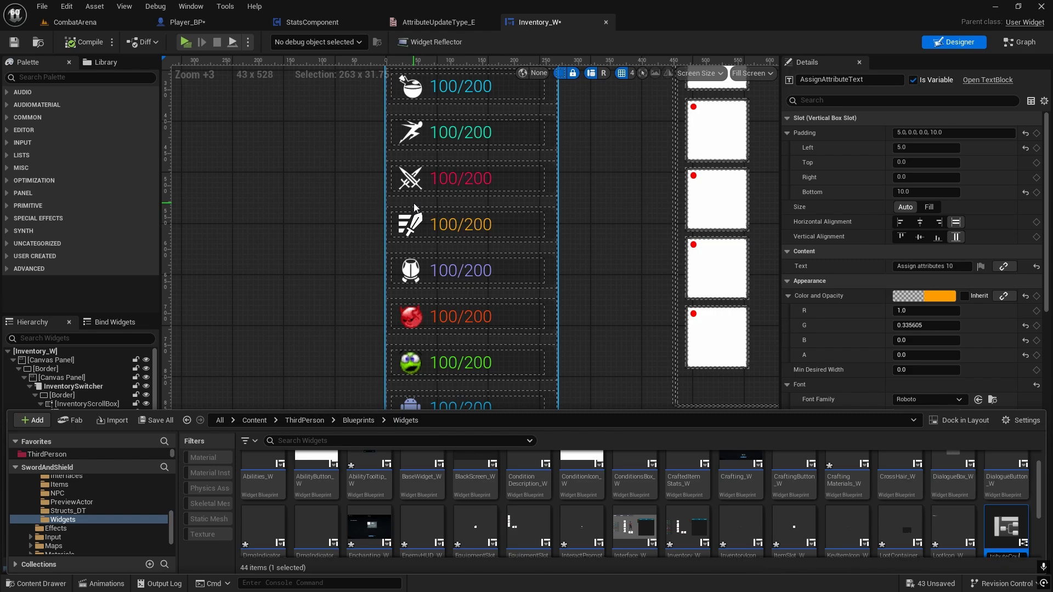
pyautogui.scroll(-2, 997, 523)
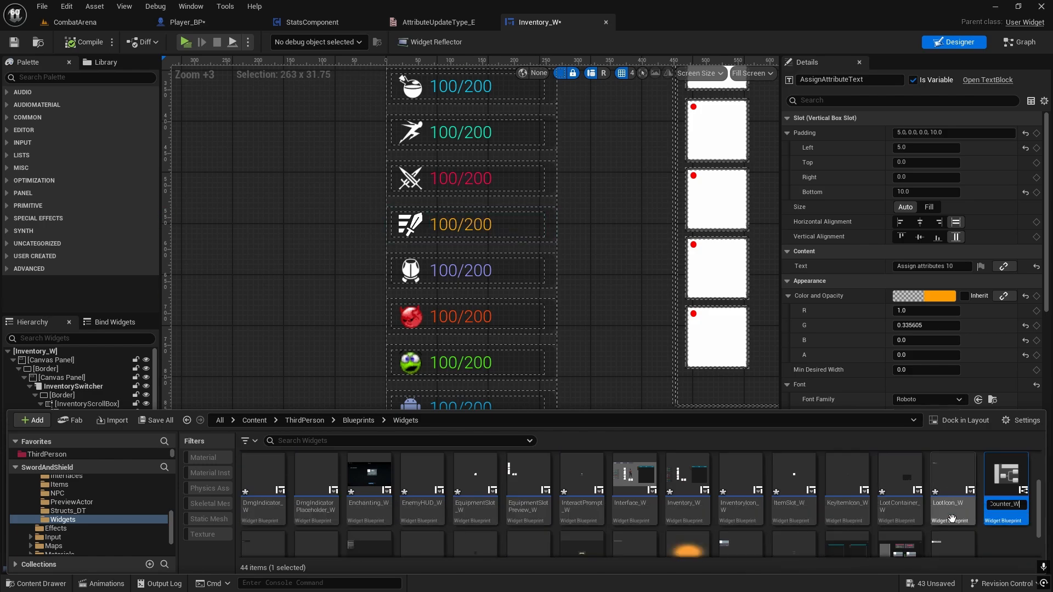
pyautogui.press('Return')
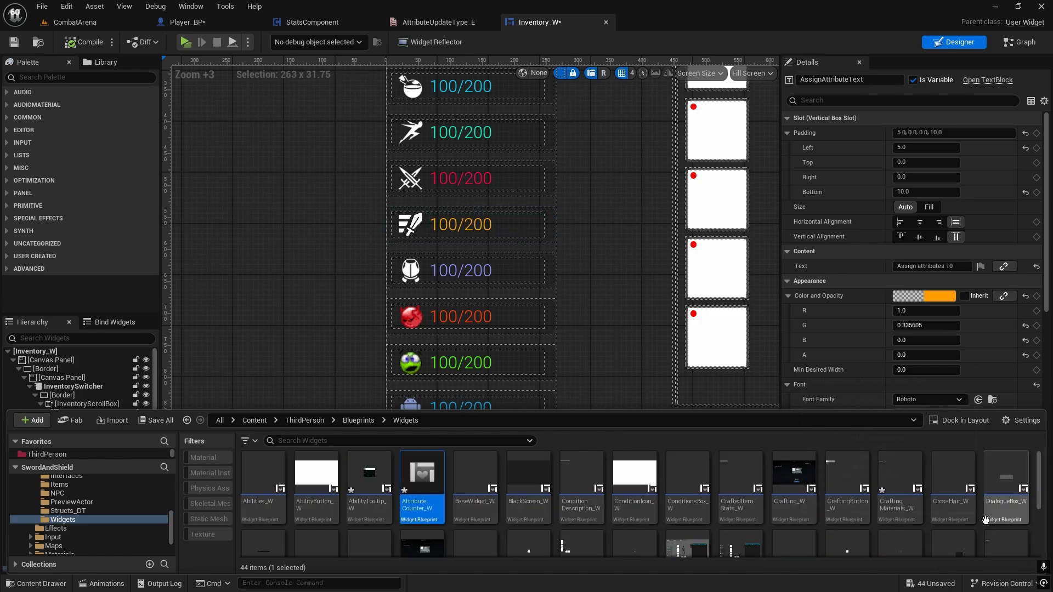
pyautogui.doubleClick(432, 467)
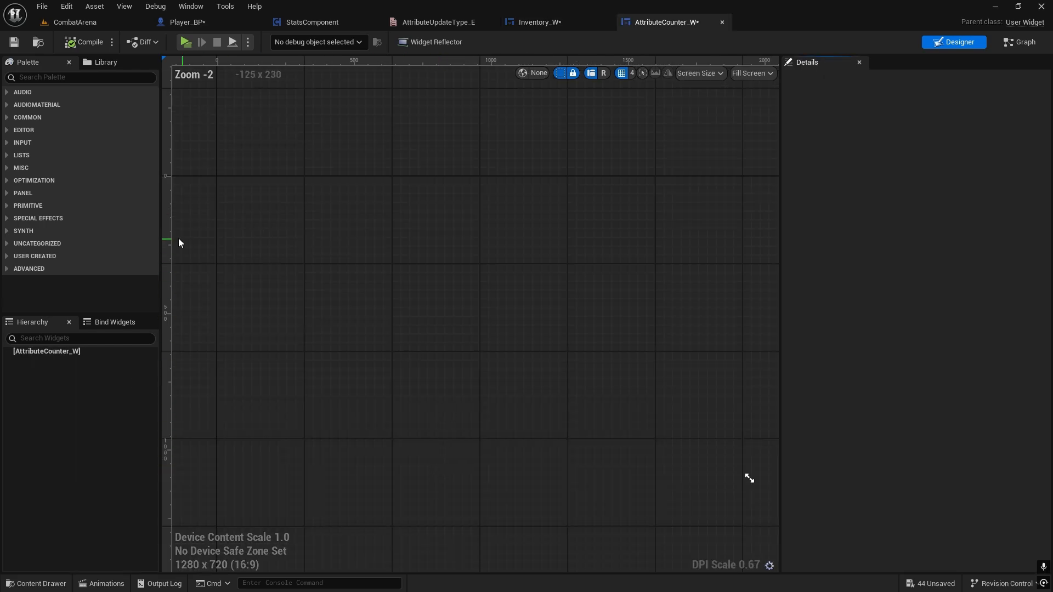
# Add an Overlay as the root element of AttributeCounter_W
pyautogui.click(39, 81)
pyautogui.write('ove')
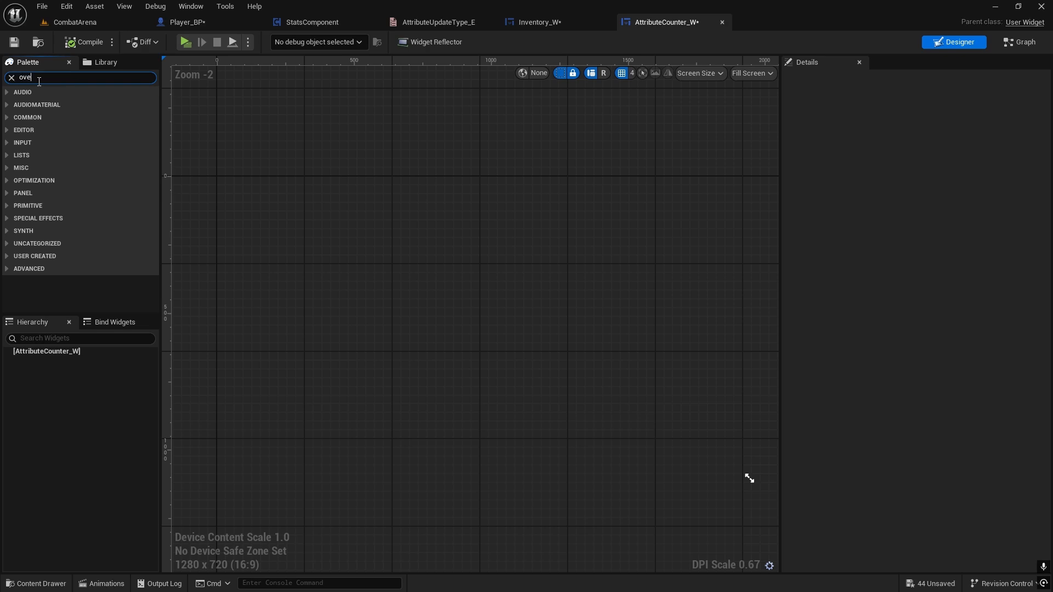
pyautogui.write('r')
pyautogui.moveTo(56, 105); pyautogui.dragTo(45, 351)
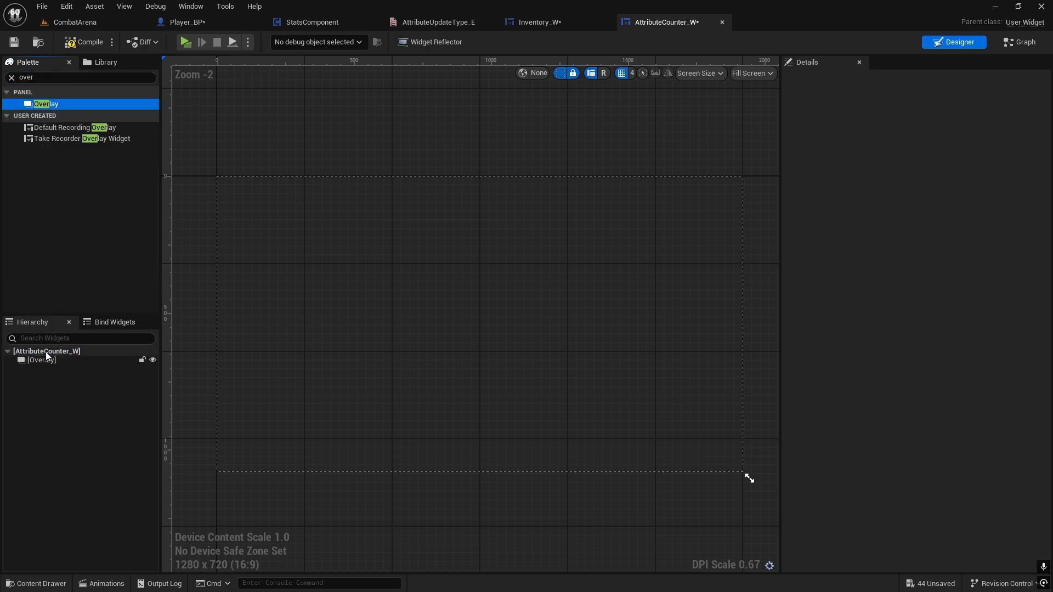
# Add a Text widget and a Button inside the Overlay
pyautogui.click(11, 79)
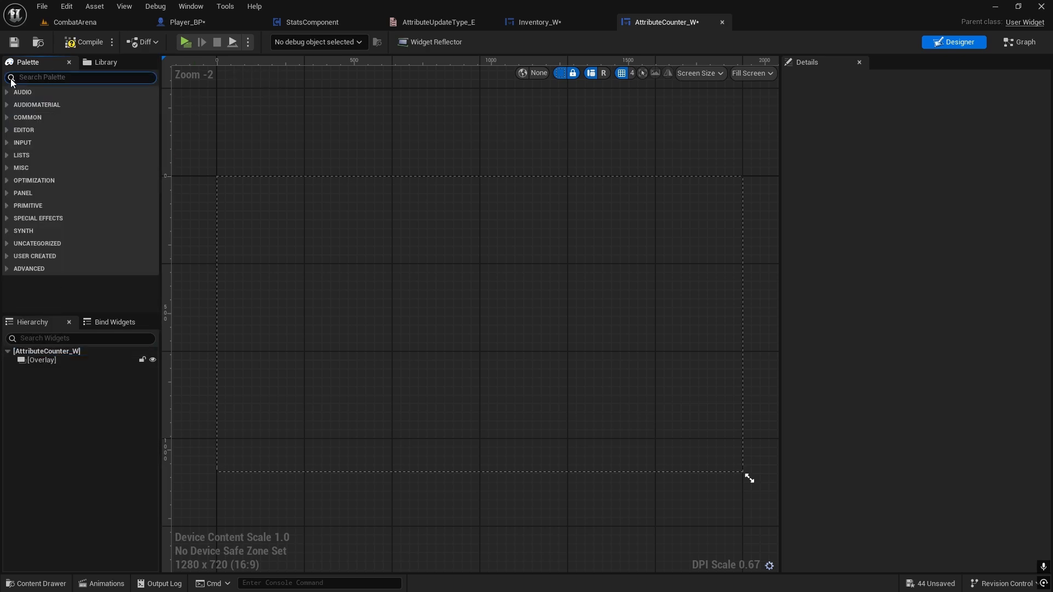
pyautogui.write('text')
pyautogui.moveTo(55, 112); pyautogui.dragTo(55, 357)
pyautogui.click(41, 80)
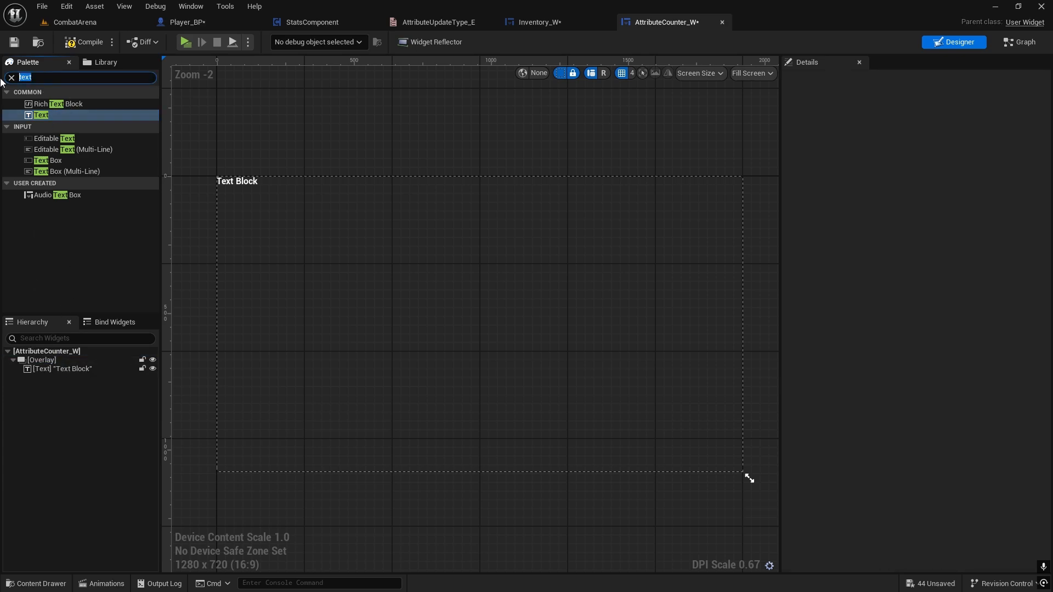
pyautogui.write('butto')
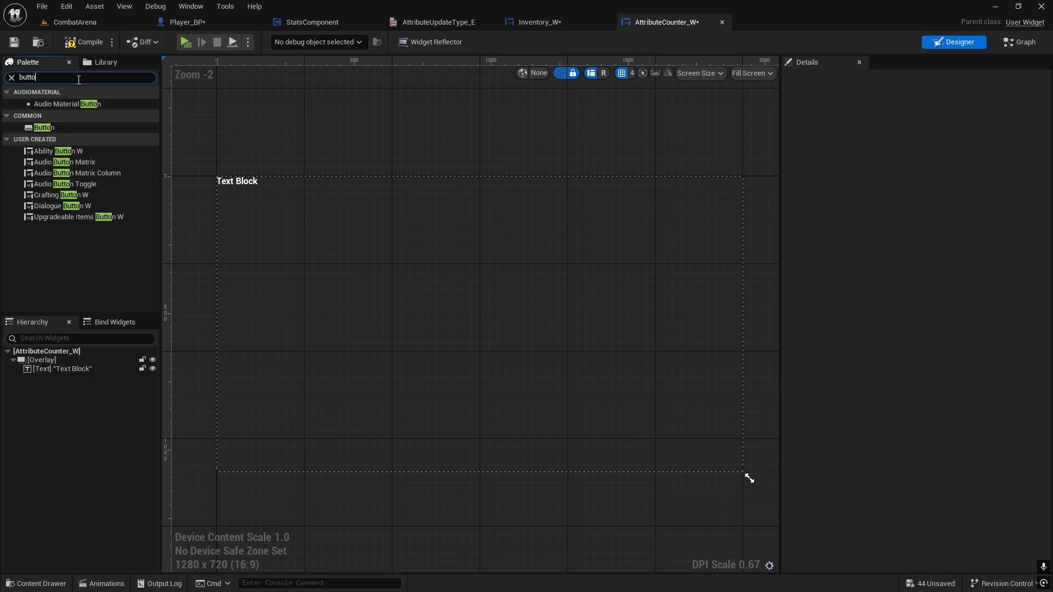
pyautogui.moveTo(49, 127); pyautogui.dragTo(39, 363)
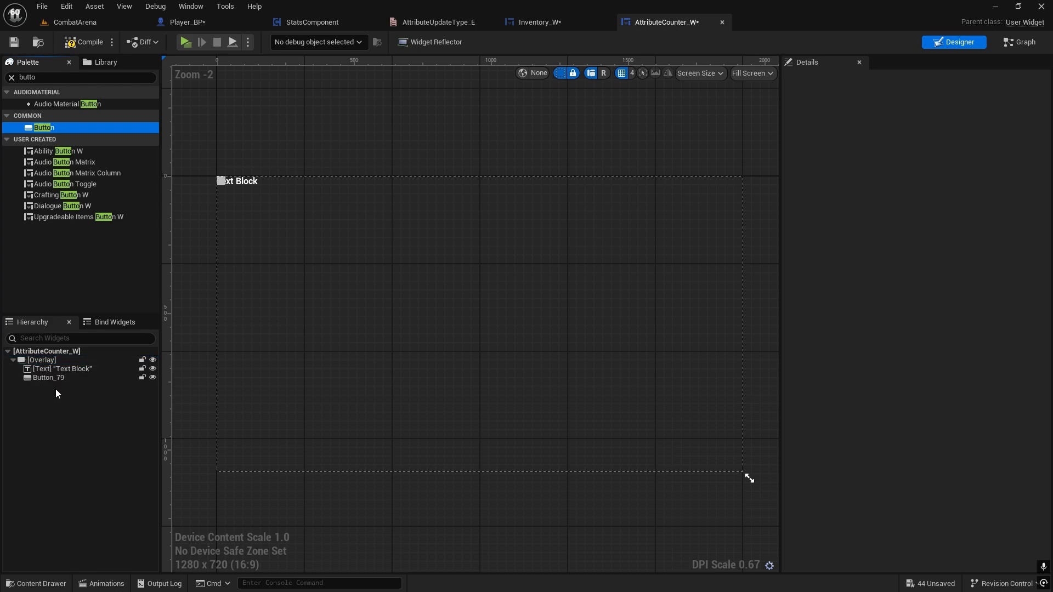
# Set the text block's content to 10
pyautogui.click(55, 369)
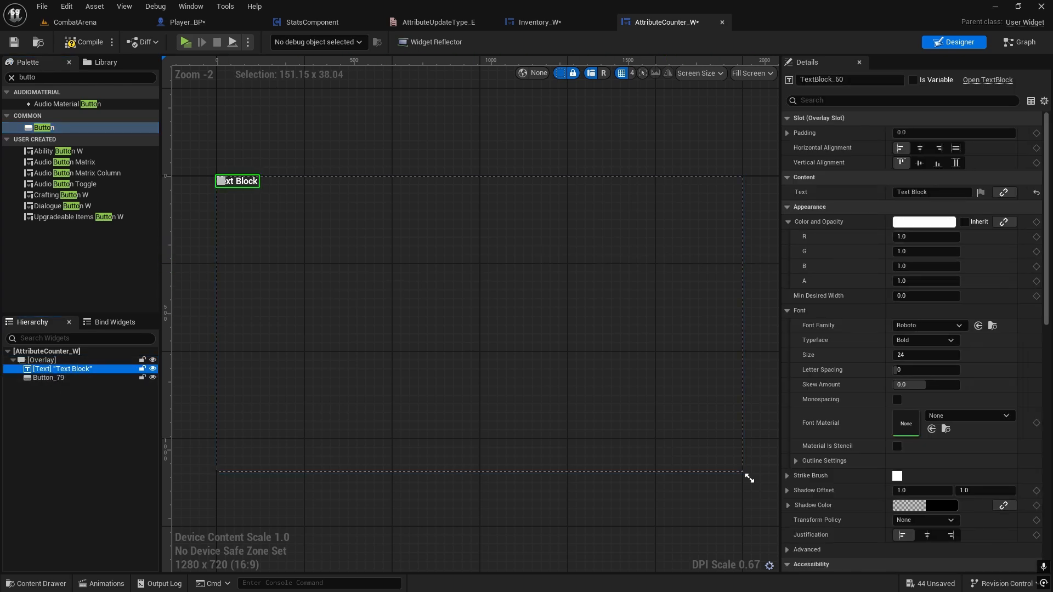
pyautogui.click(932, 192)
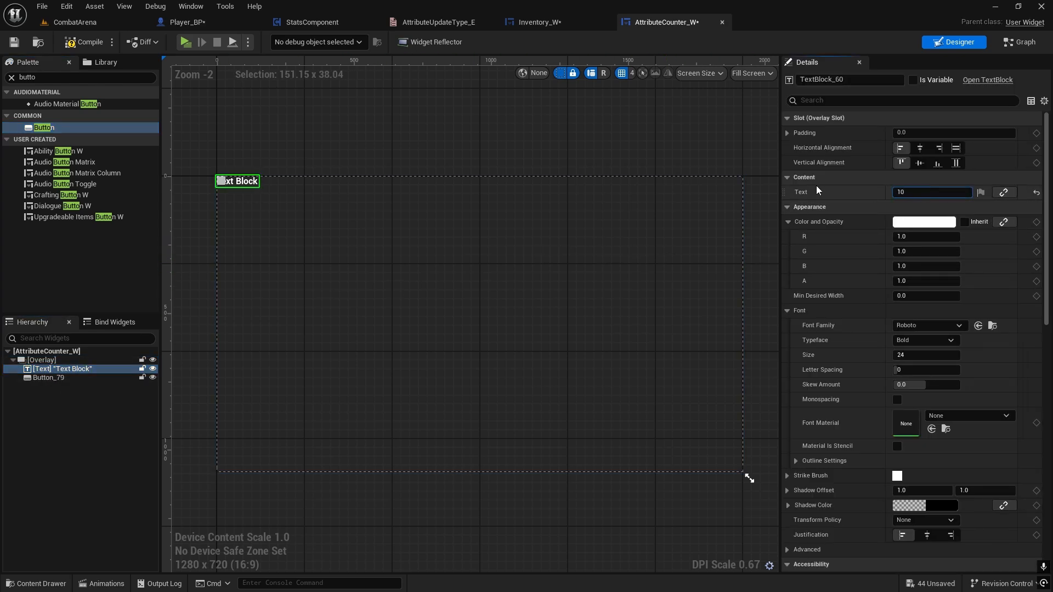
pyautogui.press('Return')
pyautogui.scroll(4, 350, 212)
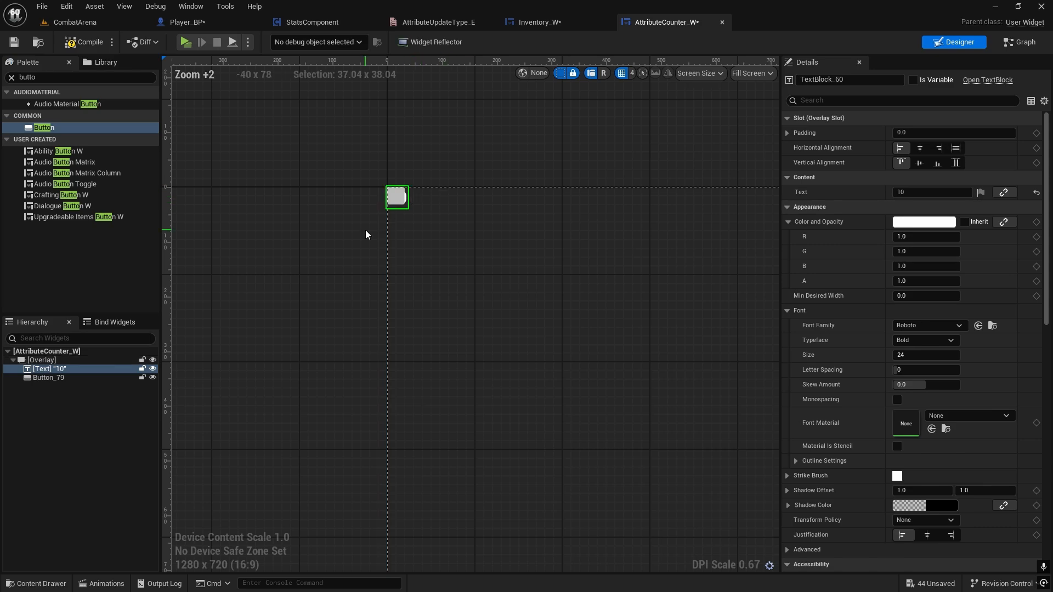
pyautogui.scroll(1, 472, 226)
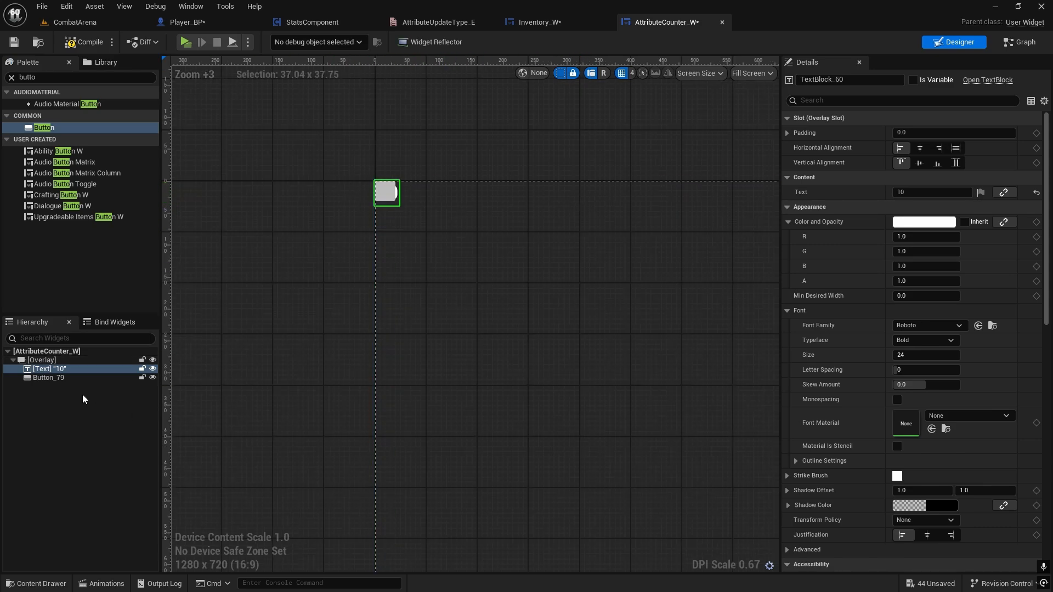
# Set the text block's font size to 20
pyautogui.click(46, 380)
pyautogui.click(46, 369)
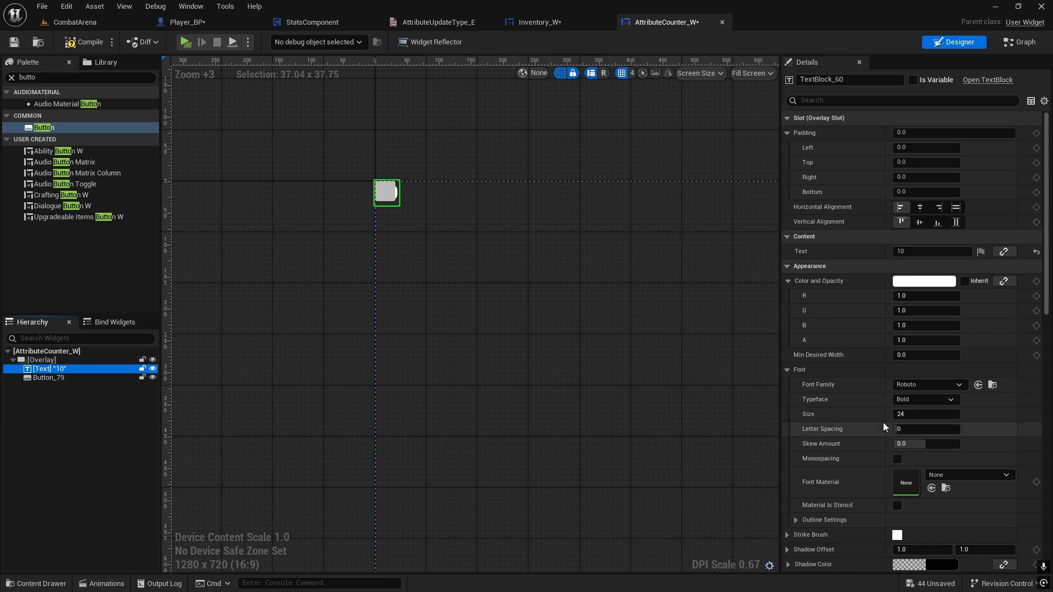
pyautogui.click(912, 415)
pyautogui.write('20')
pyautogui.press('Return')
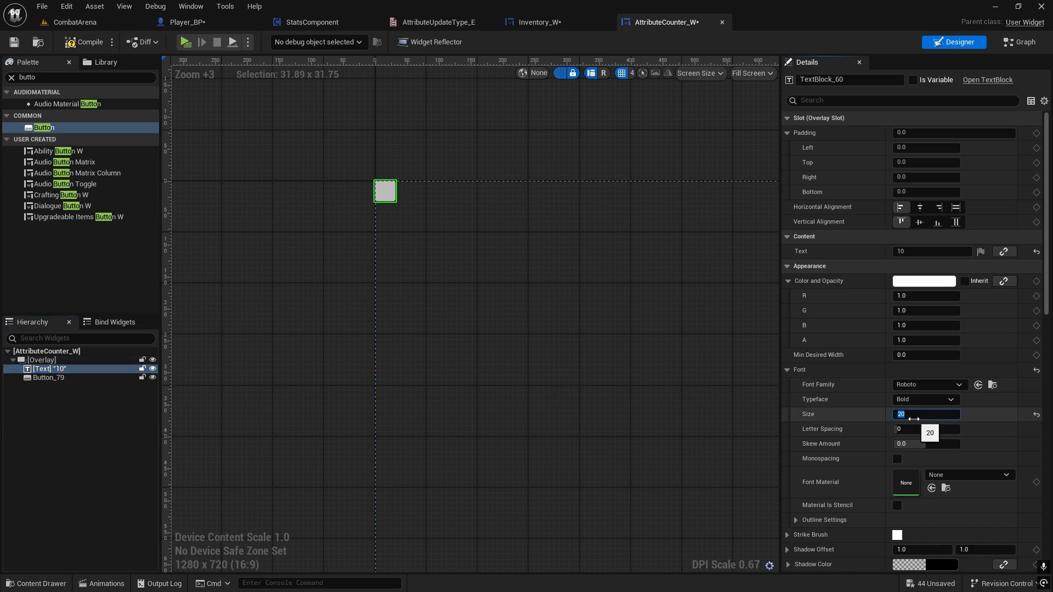
# Try a left padding on the button in the Overlay and reset it to 0
pyautogui.moveTo(388, 205); pyautogui.dragTo(472, 211, button='right')
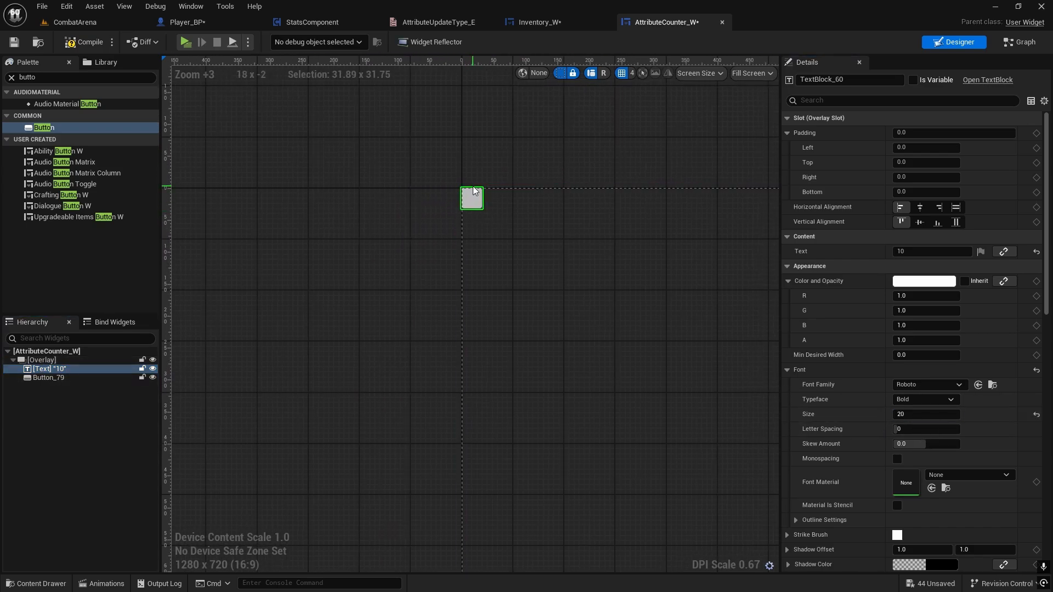
pyautogui.scroll(3, 477, 207)
pyautogui.click(58, 379)
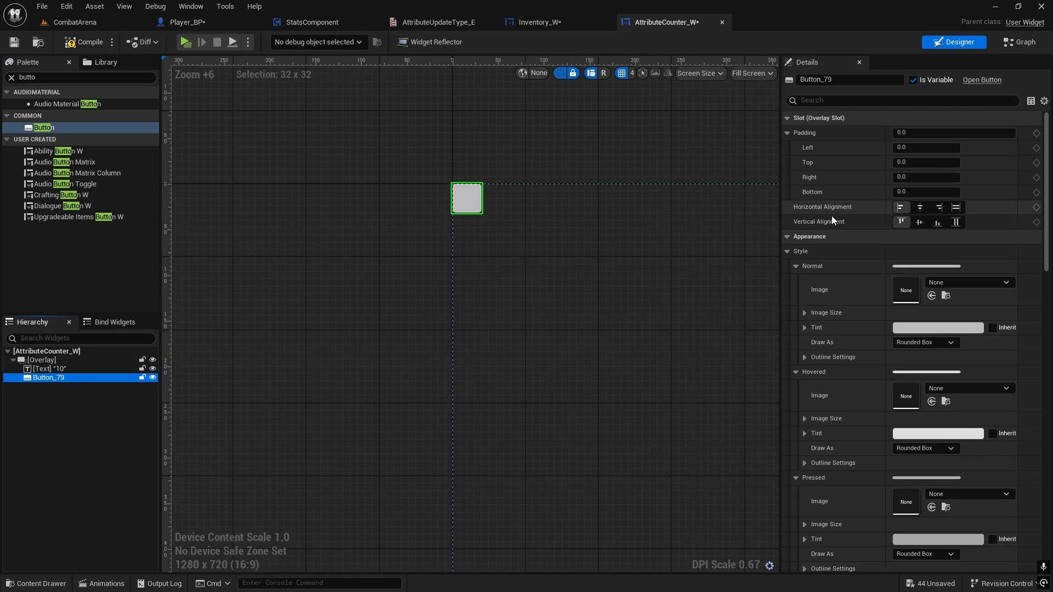
pyautogui.click(903, 148)
pyautogui.write('2')
pyautogui.press('BackSpace')
pyautogui.write('0.0')
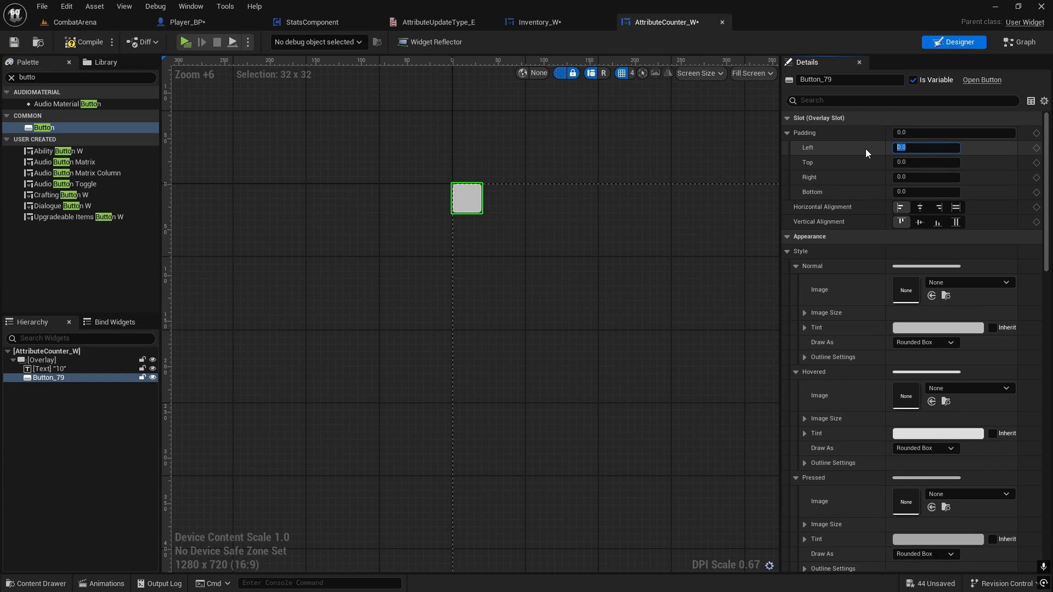
# Set the button's left padding in the Overlay slot to 30
pyautogui.write('2')
pyautogui.press('Return')
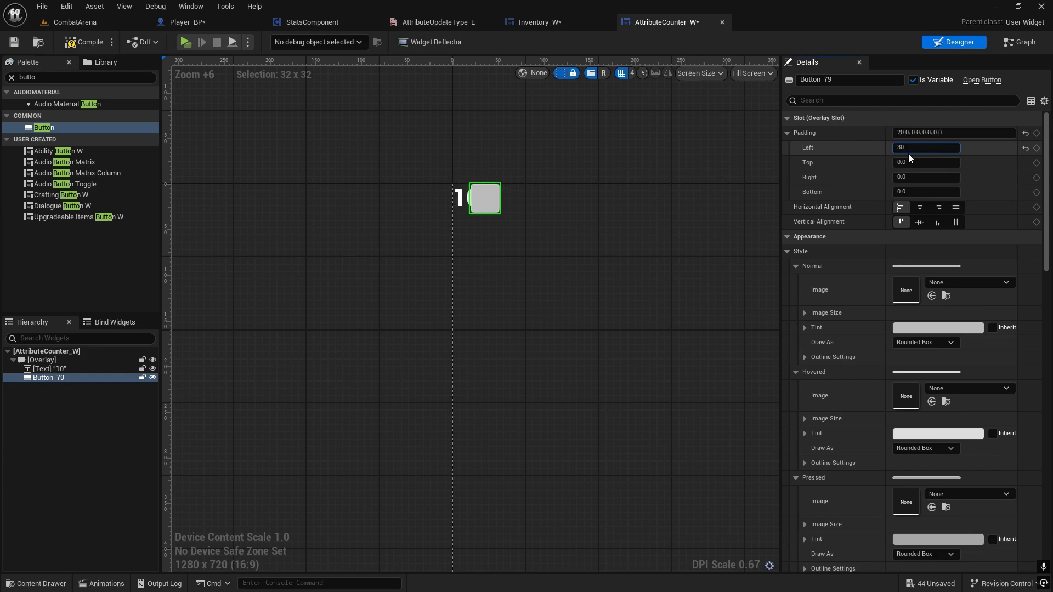
pyautogui.write('30')
pyautogui.press('Return')
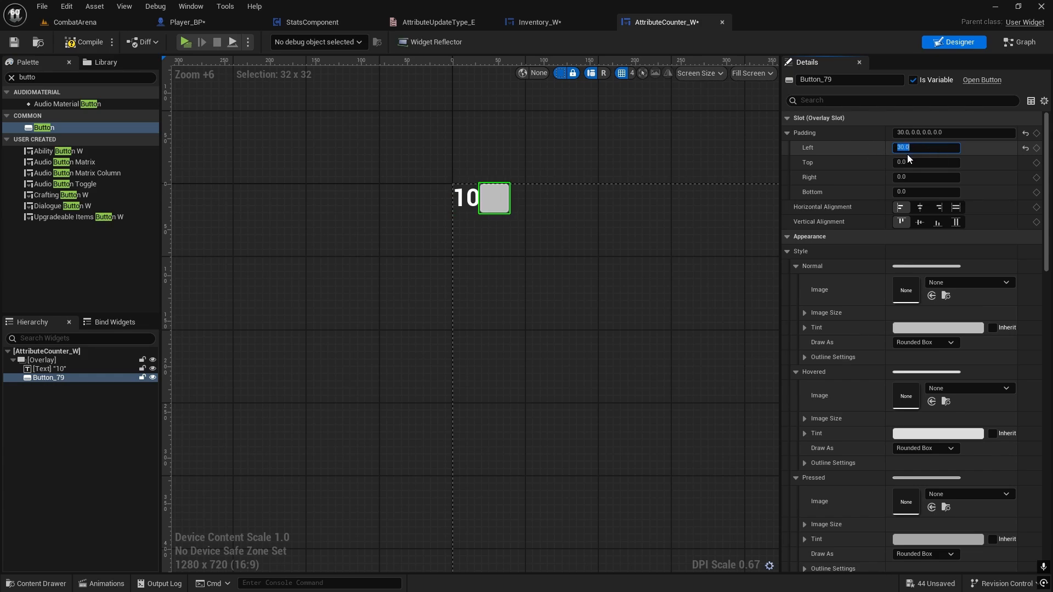
# Assign the CategoryArrow material as the button's Normal style image and draw it as Image
pyautogui.click(946, 283)
pyautogui.write('arrow')
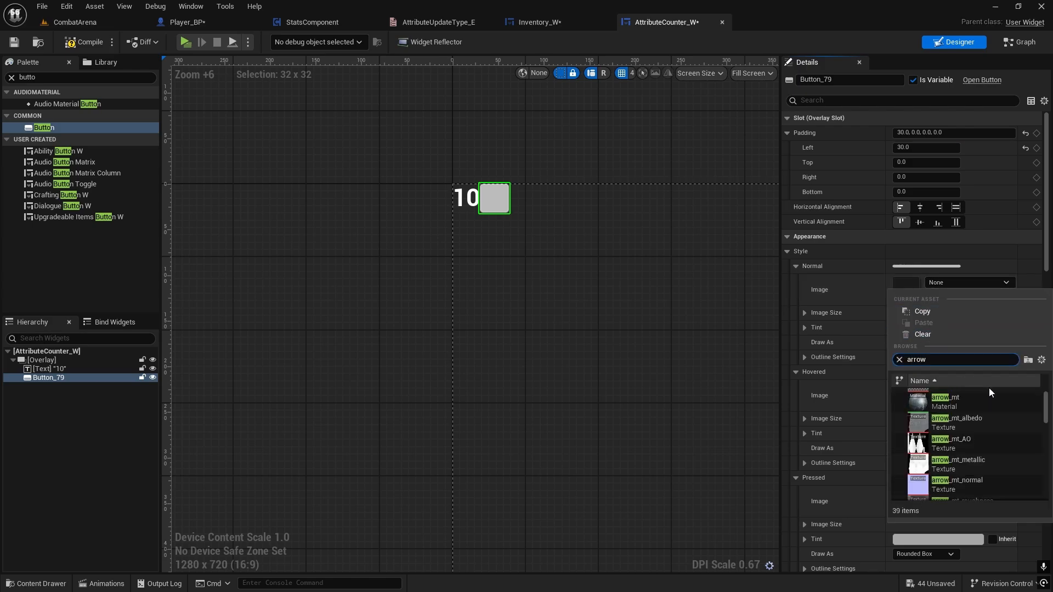
pyautogui.scroll(-5, 985, 389)
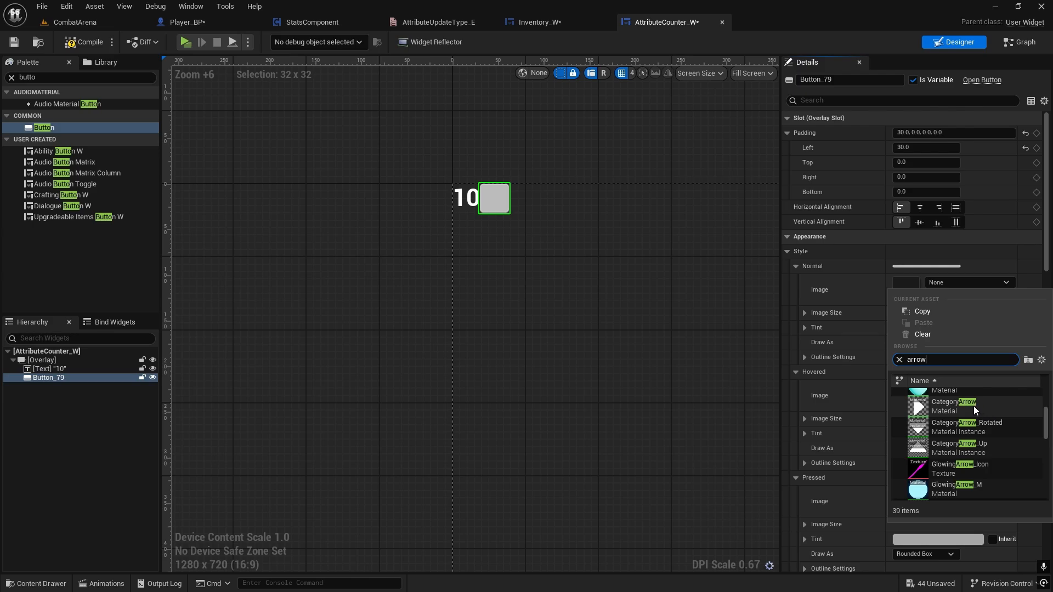
pyautogui.click(973, 406)
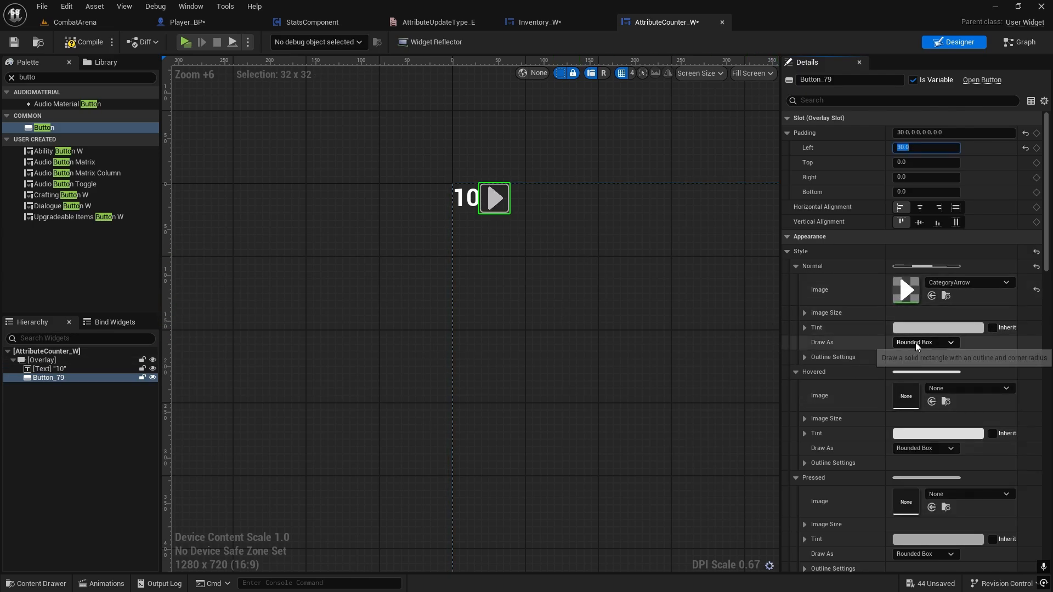
pyautogui.click(916, 346)
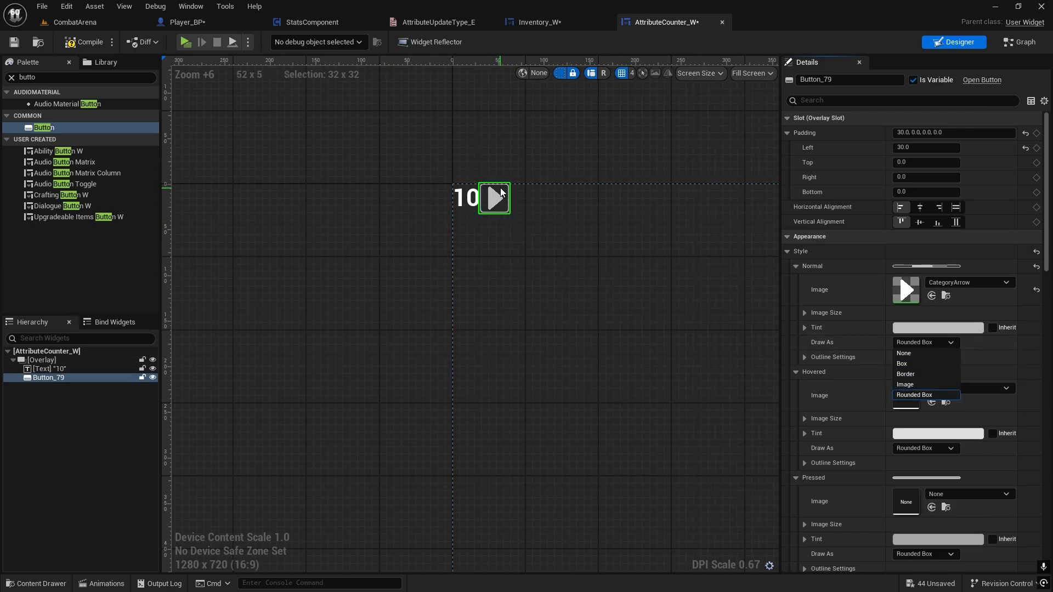
pyautogui.click(905, 385)
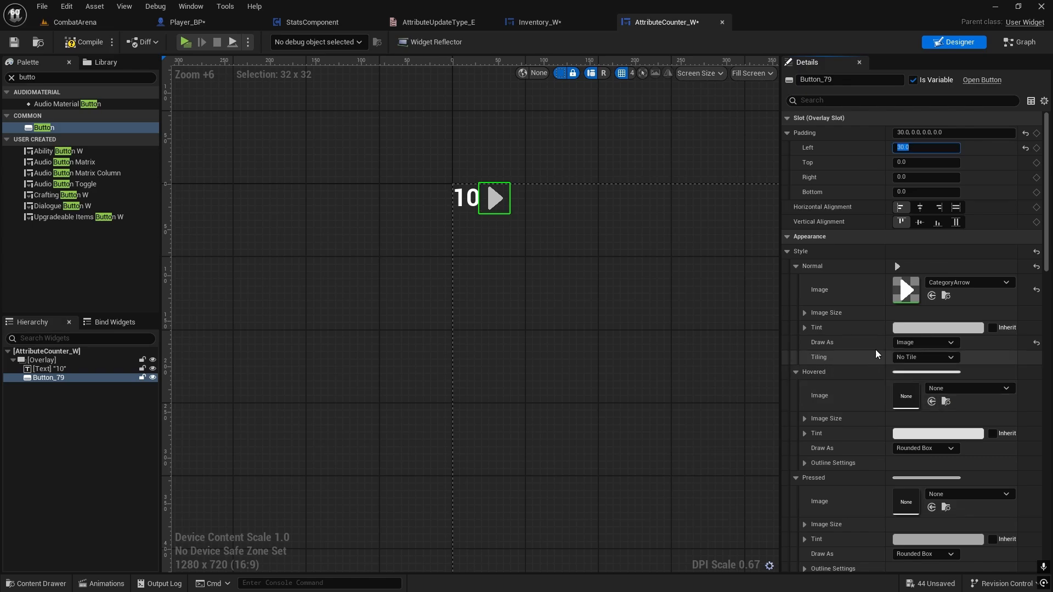
# Set the button's Hovered style to draw as Image and reuse the CategoryArrow material as its image
pyautogui.scroll(-2, 926, 394)
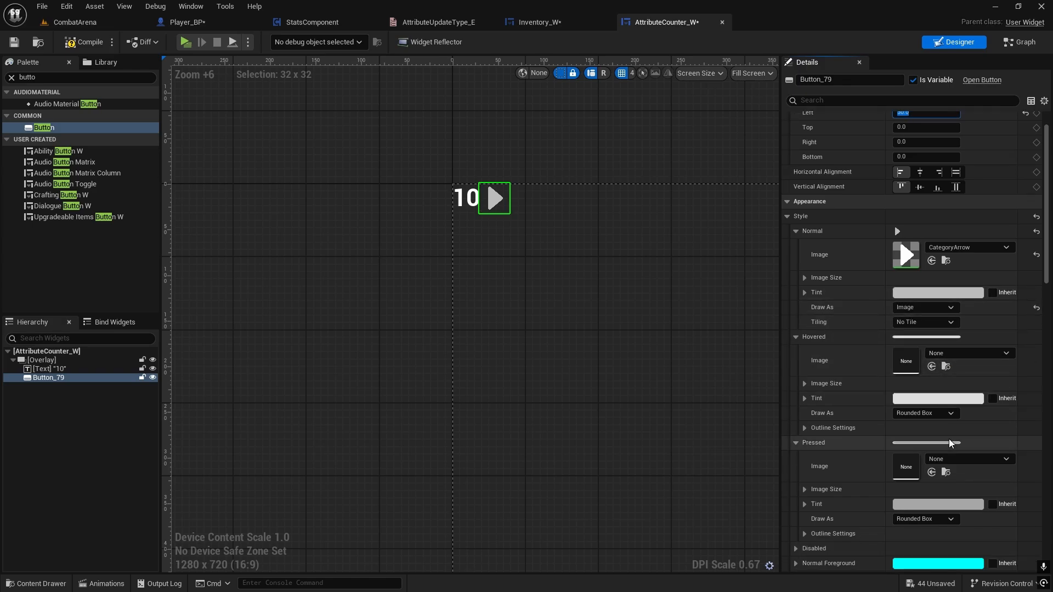
pyautogui.click(929, 396)
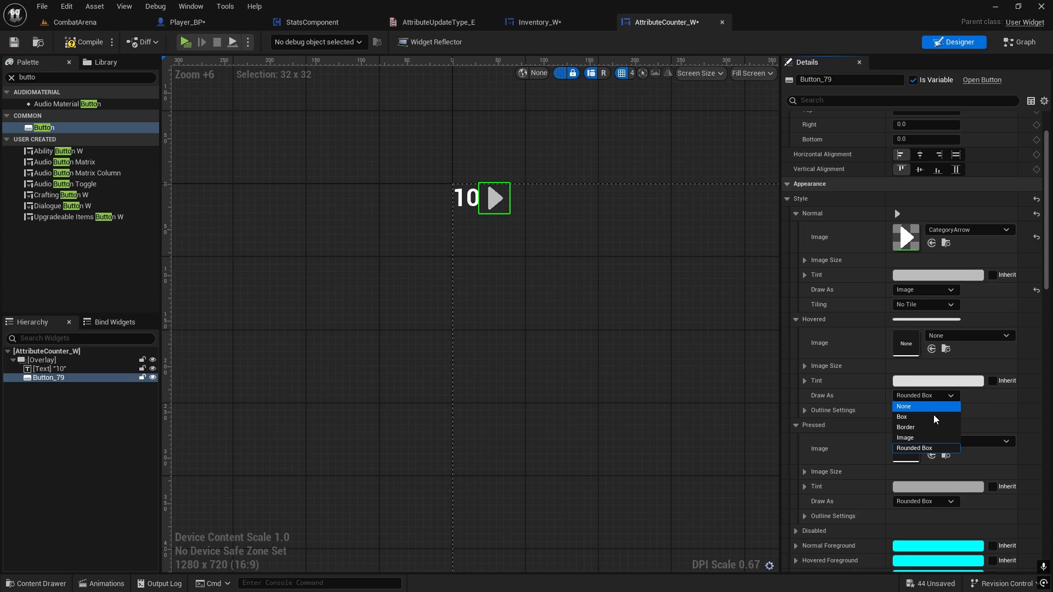
pyautogui.click(910, 438)
pyautogui.click(946, 244)
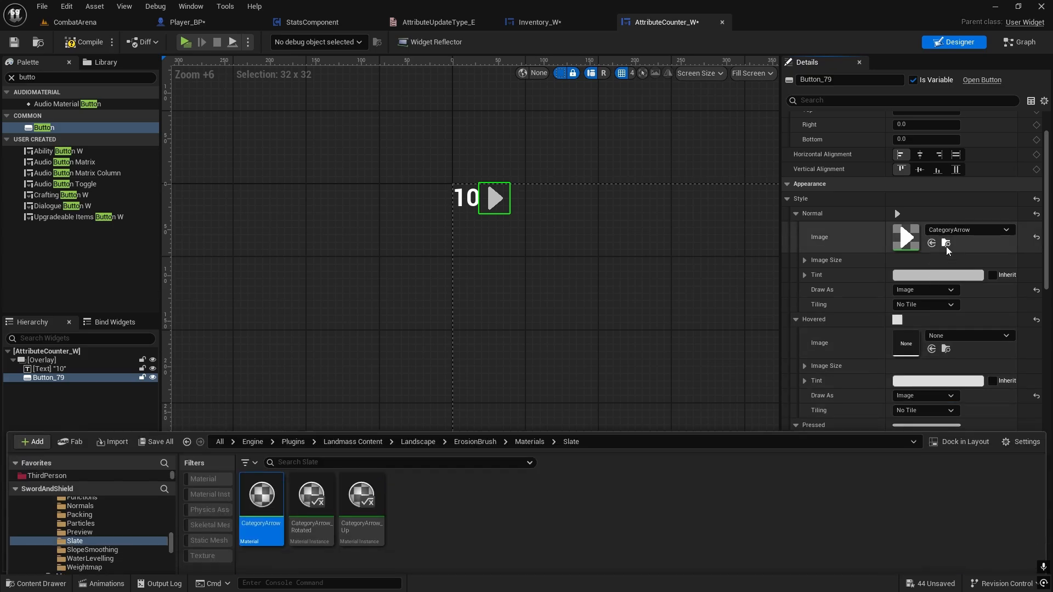
pyautogui.click(932, 349)
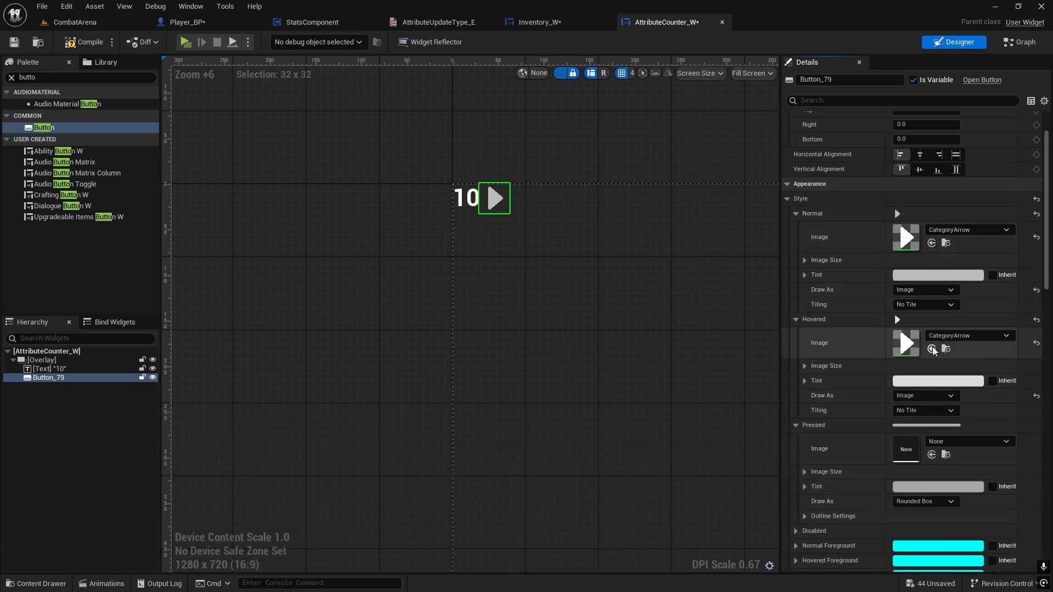
# Assign CategoryArrow as the button's Pressed style image and draw it as Image
pyautogui.click(932, 456)
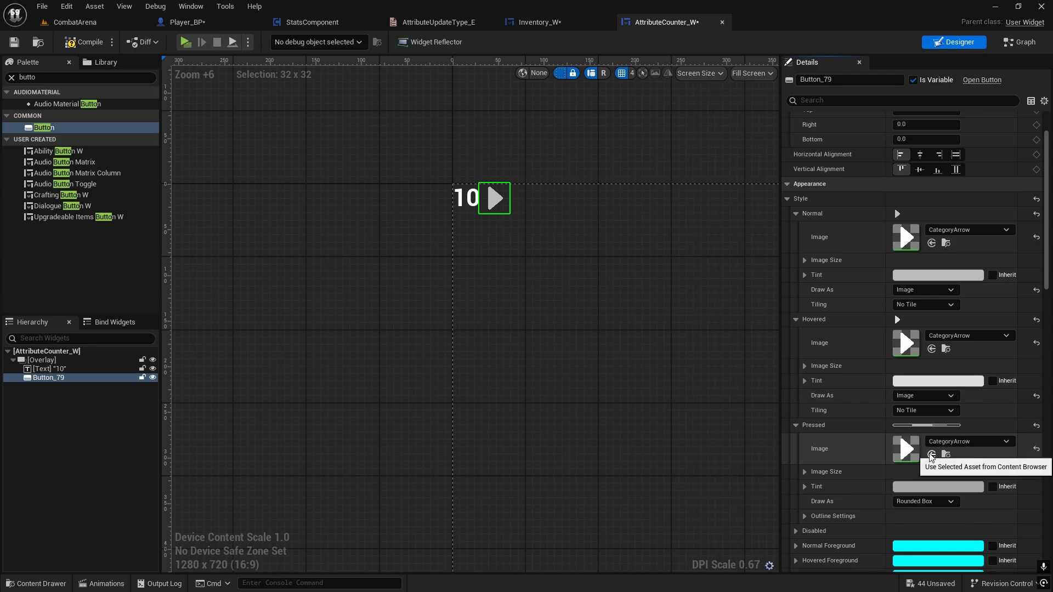
pyautogui.scroll(-4, 861, 430)
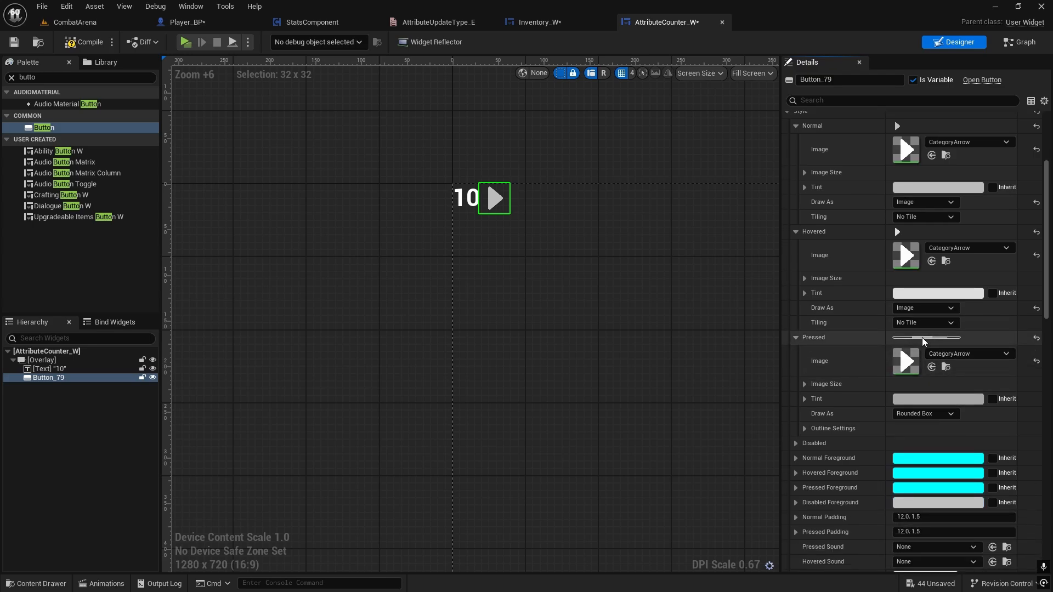
pyautogui.click(926, 413)
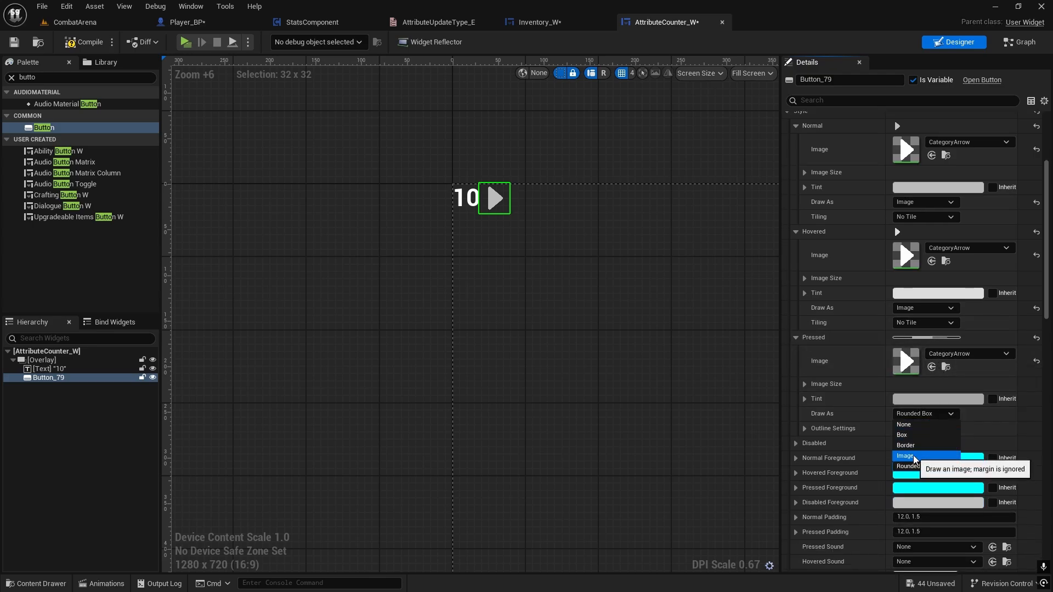
pyautogui.click(914, 458)
# Set the Normal style tint of the button to a bright, fully opaque orange
pyautogui.scroll(2, 909, 228)
pyautogui.click(909, 224)
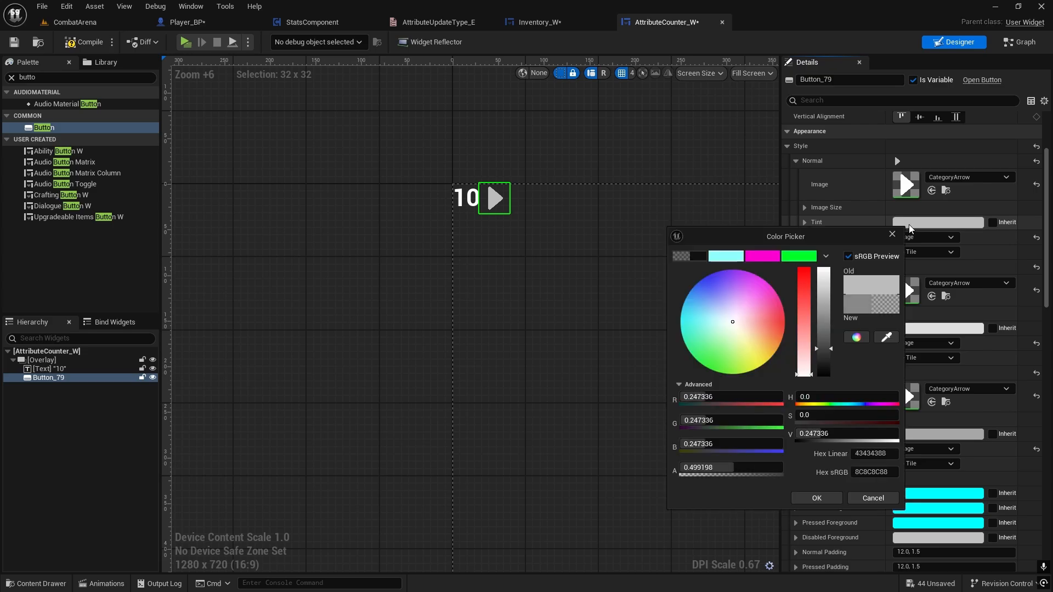
pyautogui.moveTo(781, 337)
pyautogui.mouseDown()
pyautogui.moveTo(826, 335)
pyautogui.moveTo(826, 346)
pyautogui.moveTo(833, 297)
pyautogui.mouseUp()
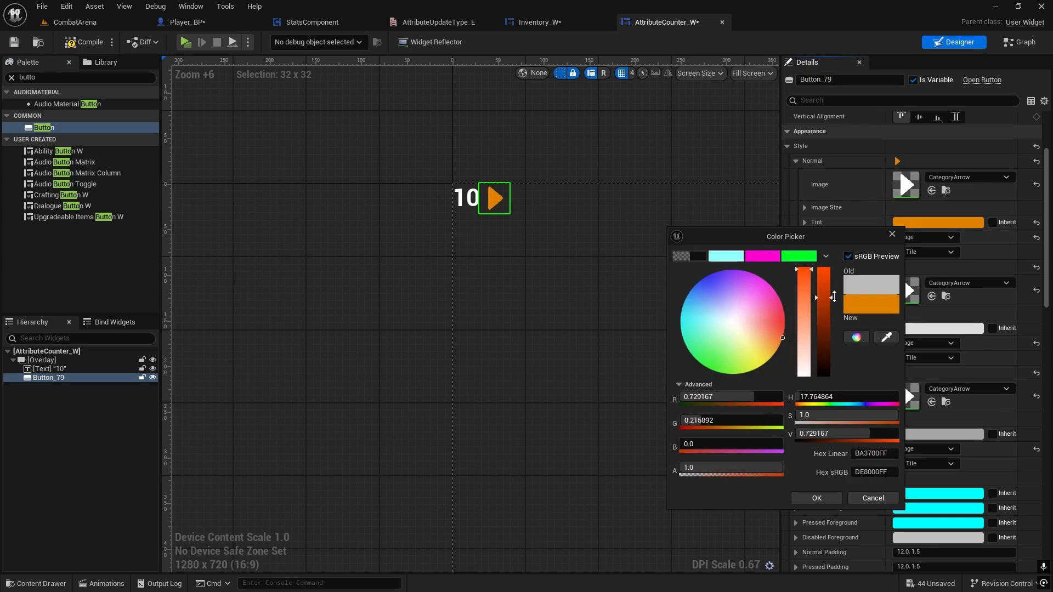
pyautogui.click(816, 498)
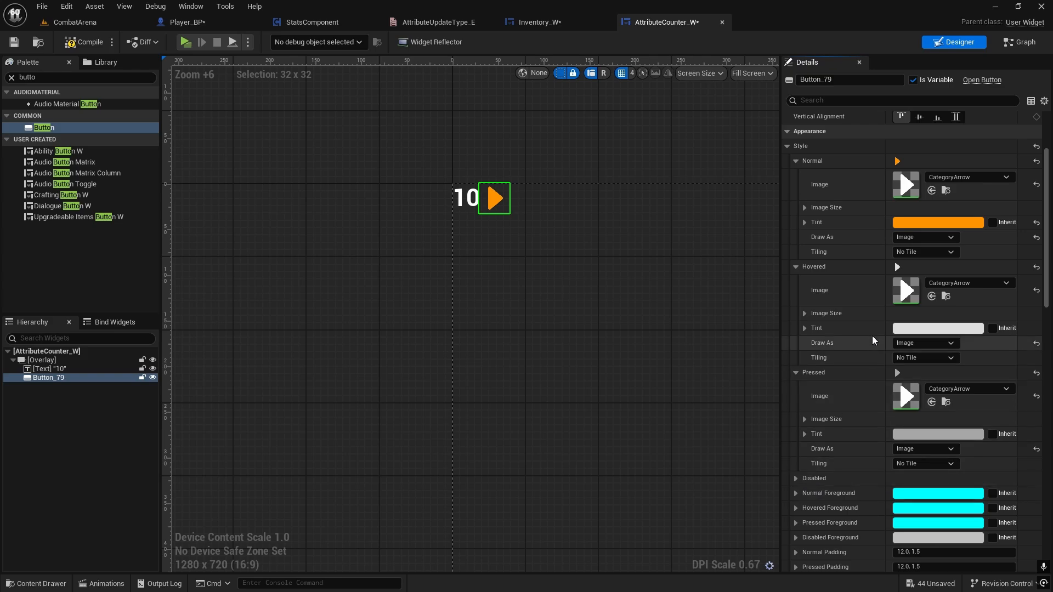
# Copy the Normal tint to the Hovered style and lighten it to a pale orange, hex sRGB FFB586FF
pyautogui.rightClick(912, 225)
pyautogui.click(927, 280)
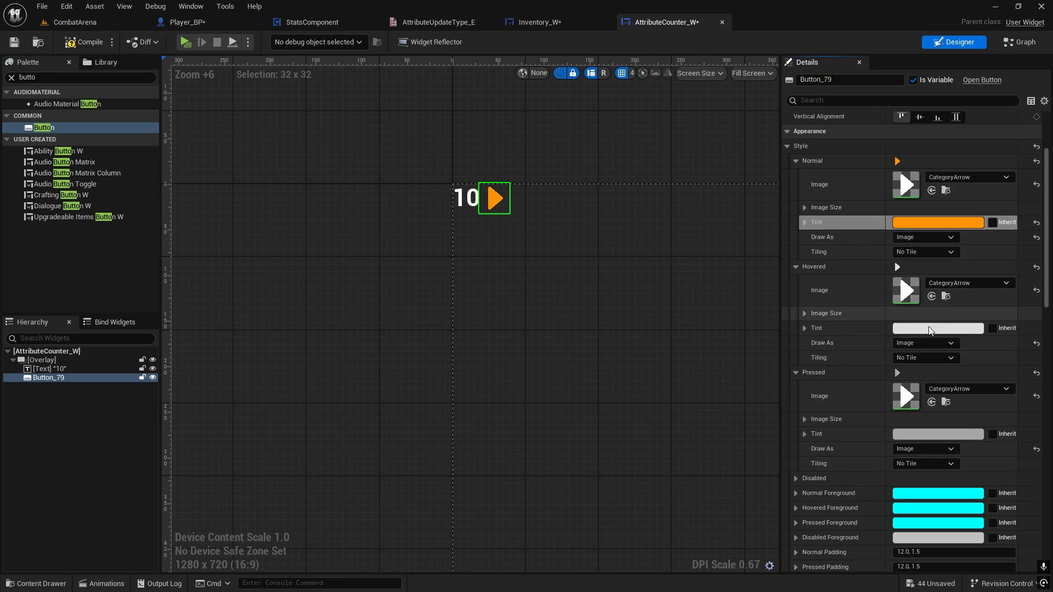
pyautogui.rightClick(930, 331)
pyautogui.click(938, 399)
pyautogui.click(934, 332)
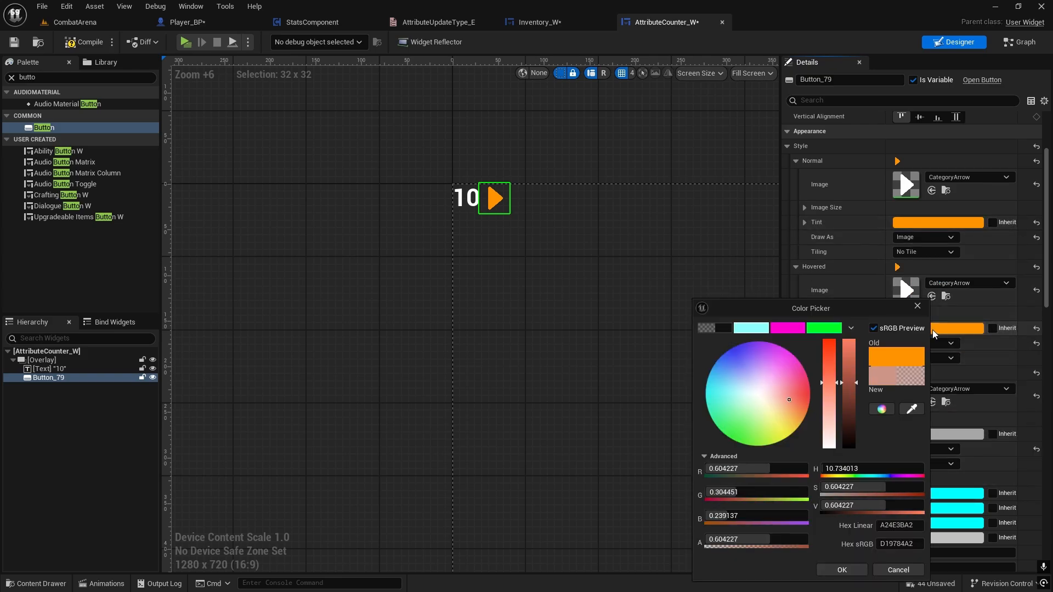
pyautogui.moveTo(827, 348); pyautogui.dragTo(826, 366)
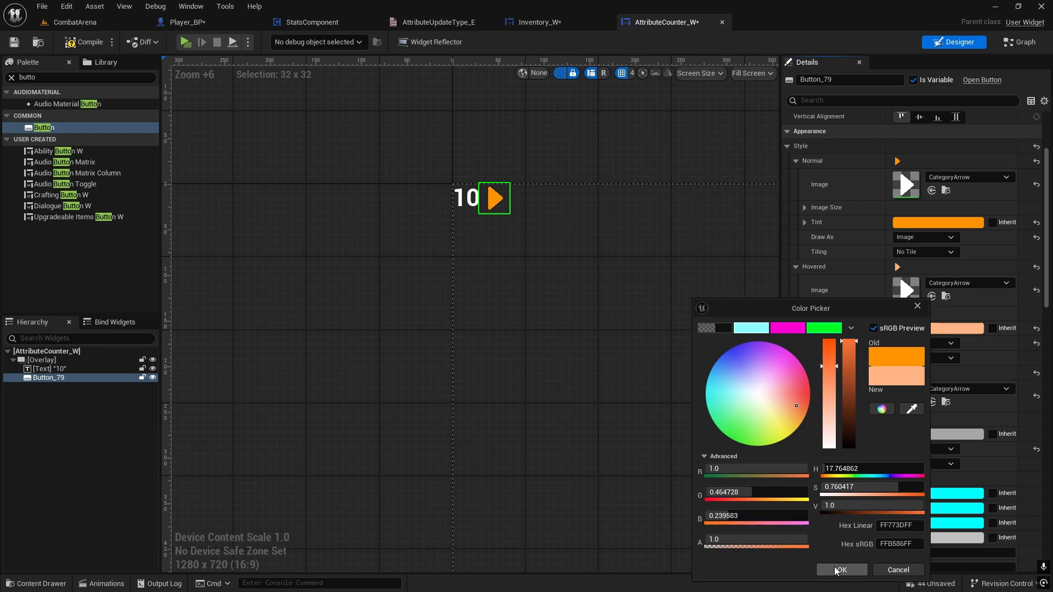
pyautogui.click(840, 570)
# Give the Pressed style the same orange tint as the Normal style by copying and pasting the colour
pyautogui.rightClick(930, 331)
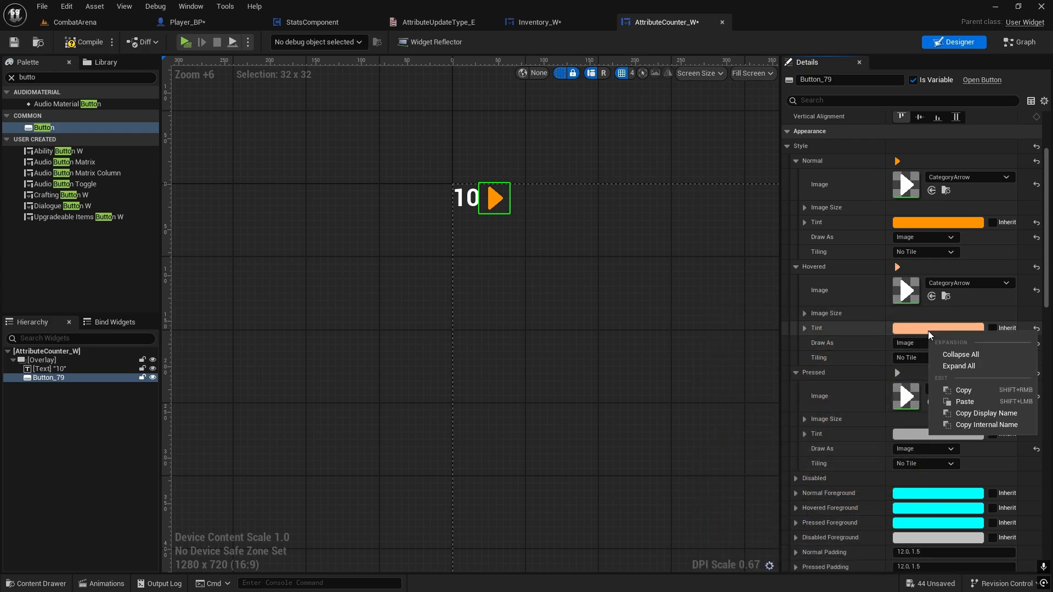
pyautogui.click(954, 390)
pyautogui.rightClick(914, 438)
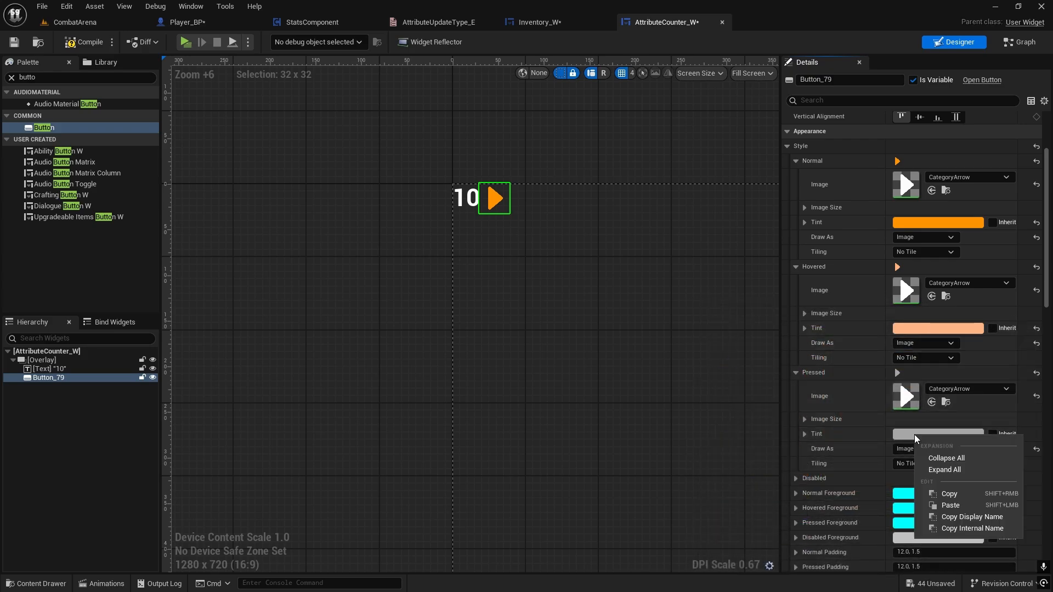
pyautogui.click(950, 505)
pyautogui.scroll(-1, 854, 294)
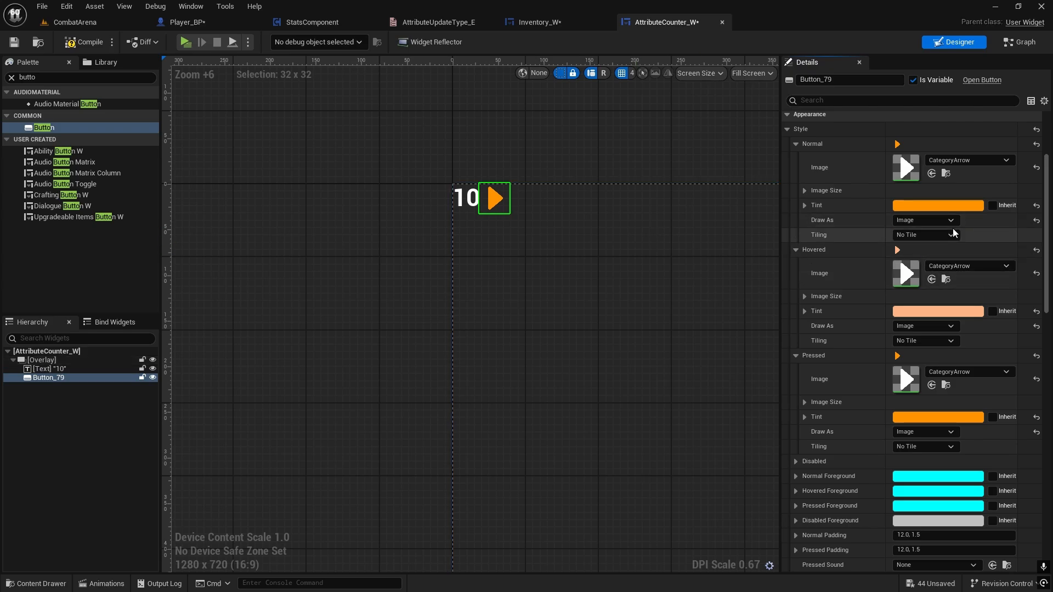
# Set the Normal style's image size to 30 by 30
pyautogui.scroll(2, 955, 233)
pyautogui.click(805, 243)
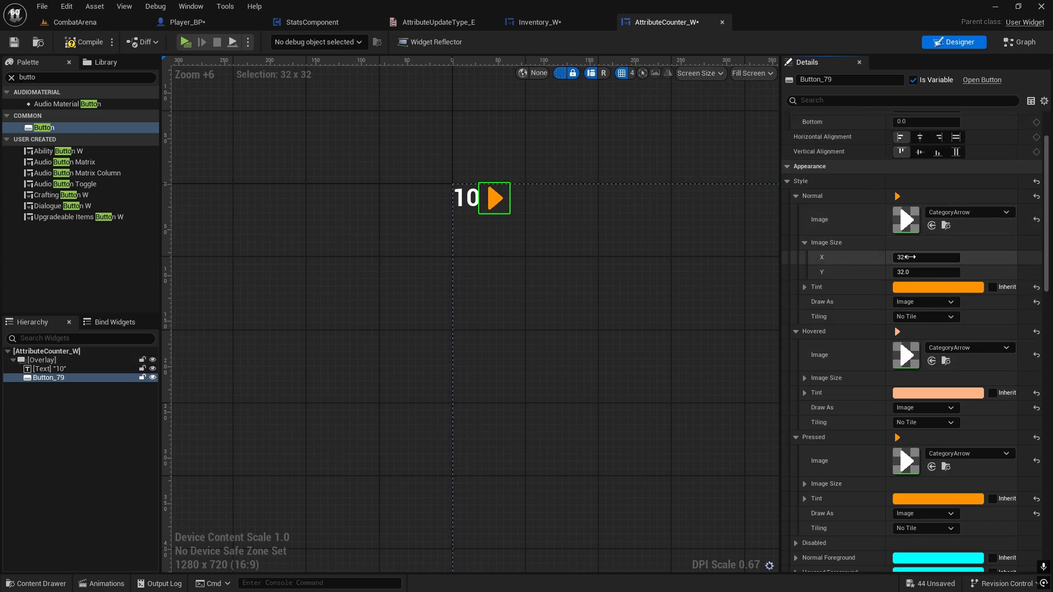
pyautogui.click(906, 258)
pyautogui.scroll(4, 524, 223)
pyautogui.write('30')
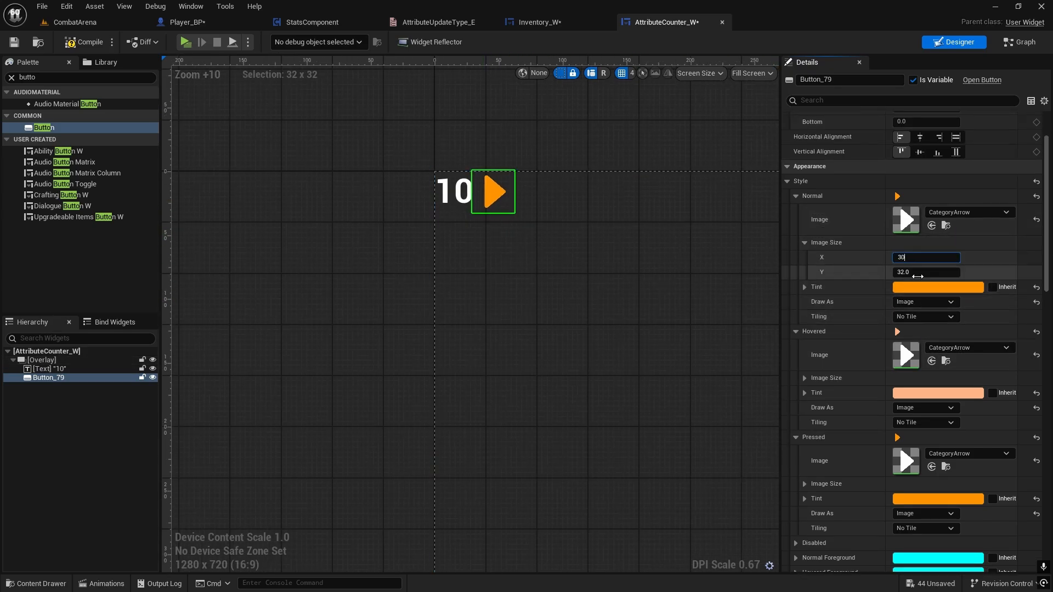
pyautogui.press('Tab')
pyautogui.write('3')
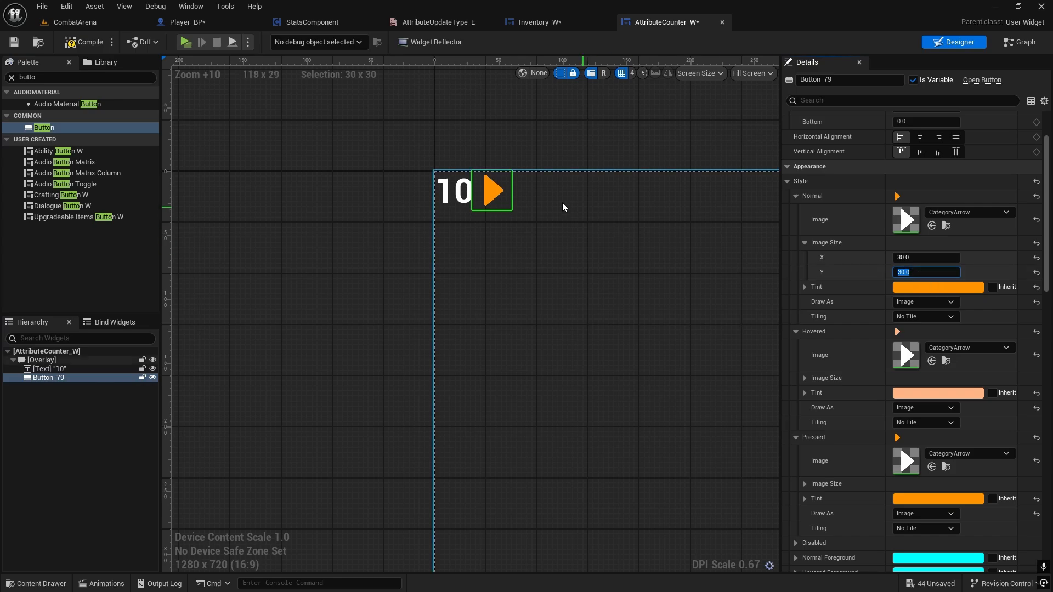
pyautogui.scroll(3, 516, 207)
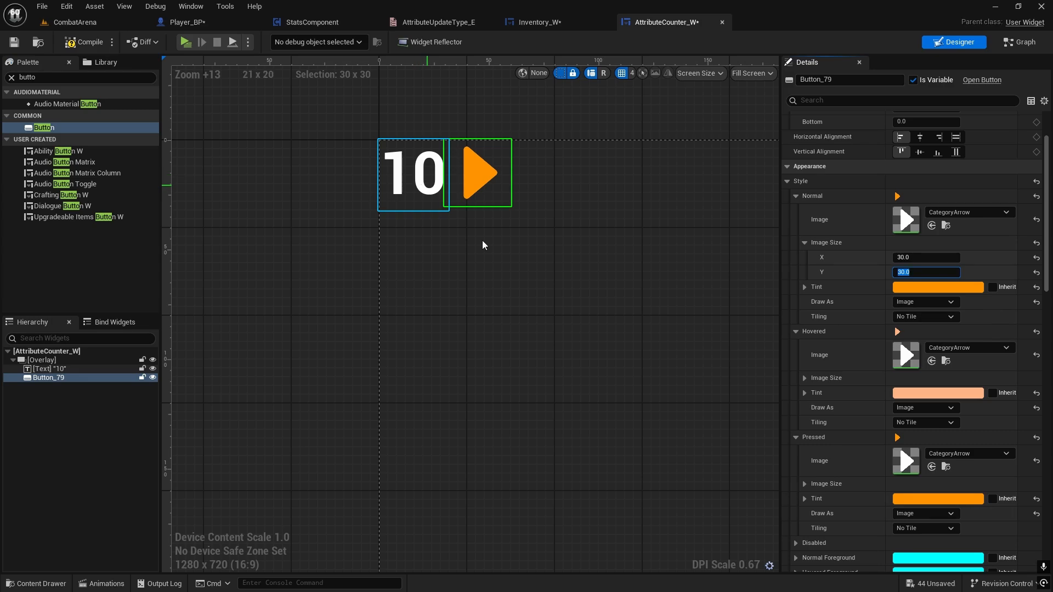
pyautogui.click(851, 406)
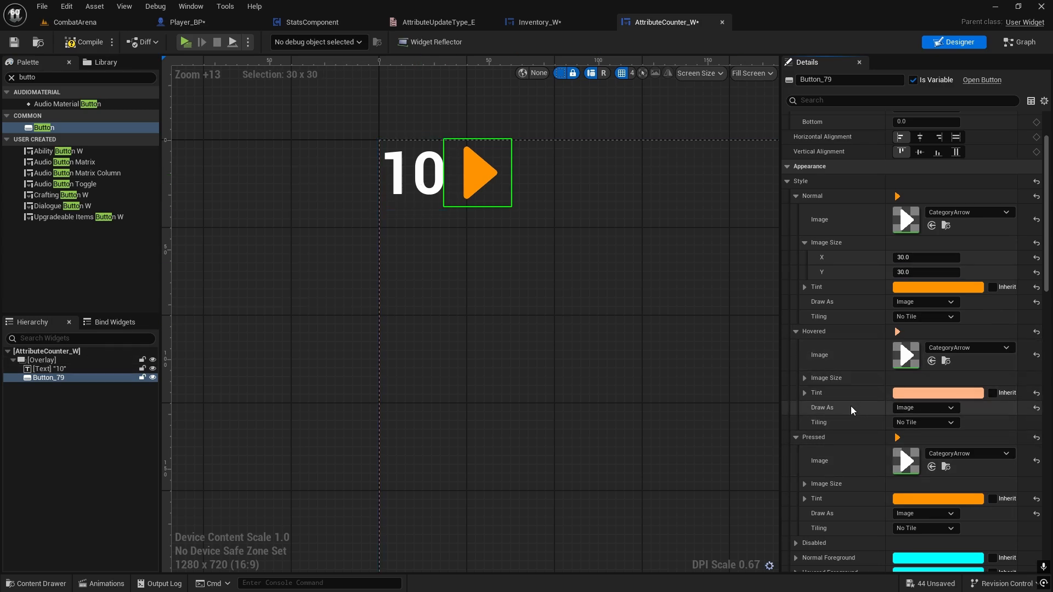
# Set the Hovered style's image size to 30 by 30
pyautogui.click(804, 378)
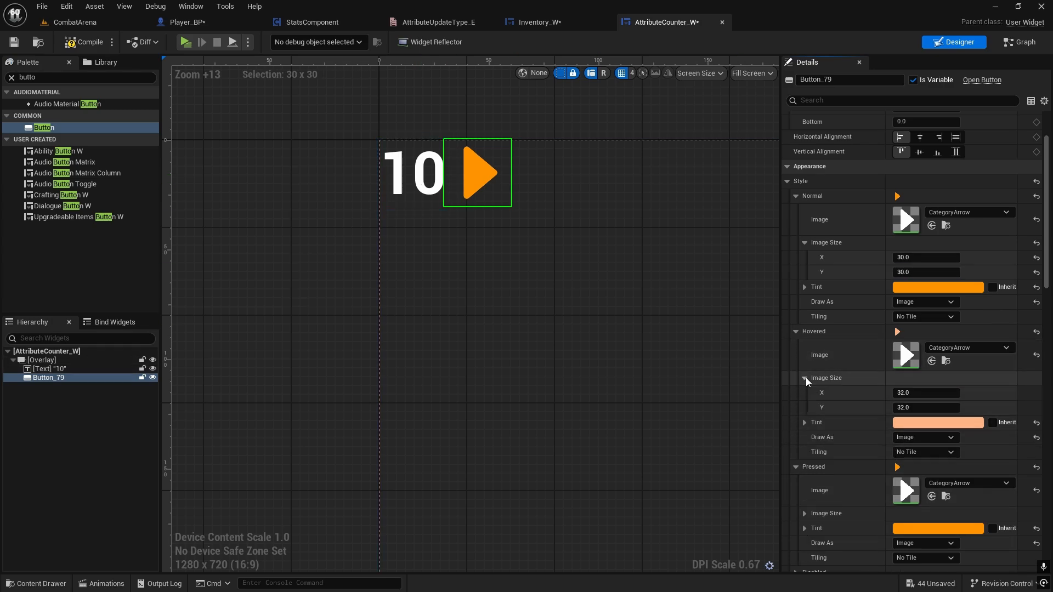
pyautogui.click(922, 392)
pyautogui.write('30')
pyautogui.click(915, 409)
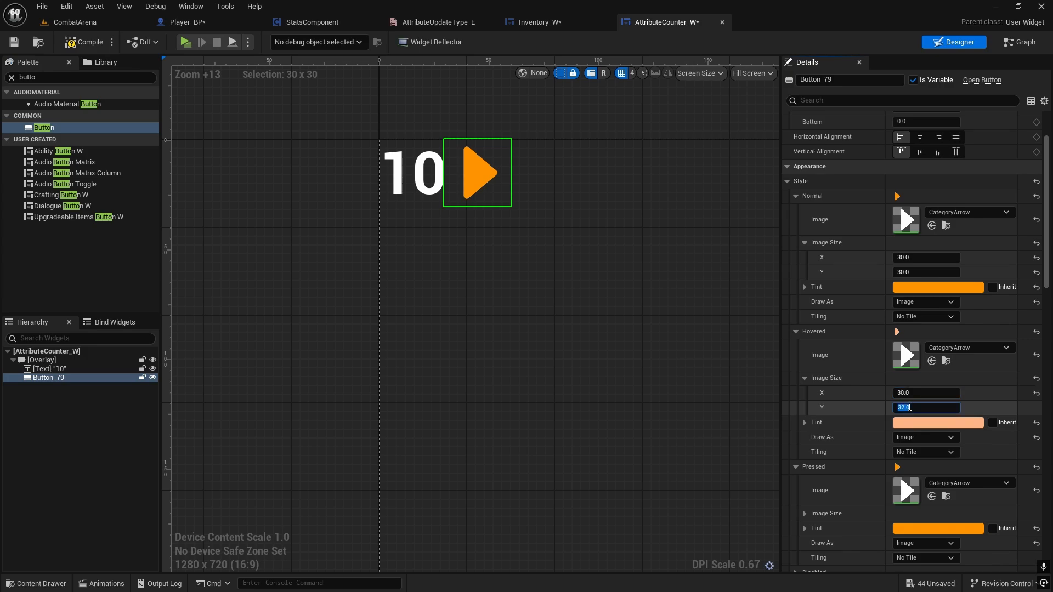
pyautogui.write('30')
pyautogui.click(868, 408)
# Set the Pressed style's image size to 30 by 30
pyautogui.scroll(-2, 865, 457)
pyautogui.scroll(-1, 865, 456)
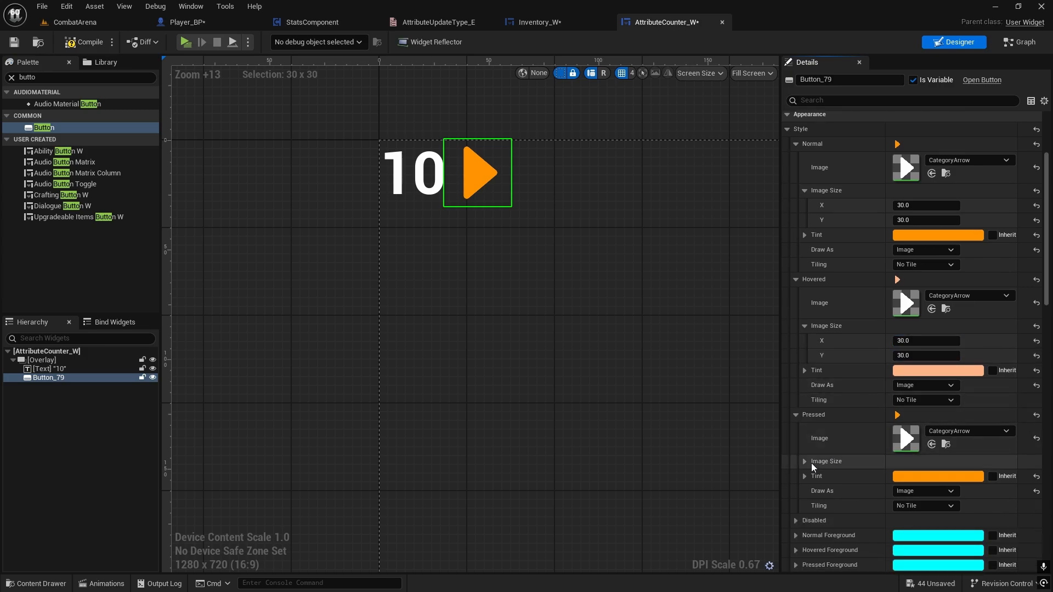
pyautogui.click(805, 462)
pyautogui.click(924, 490)
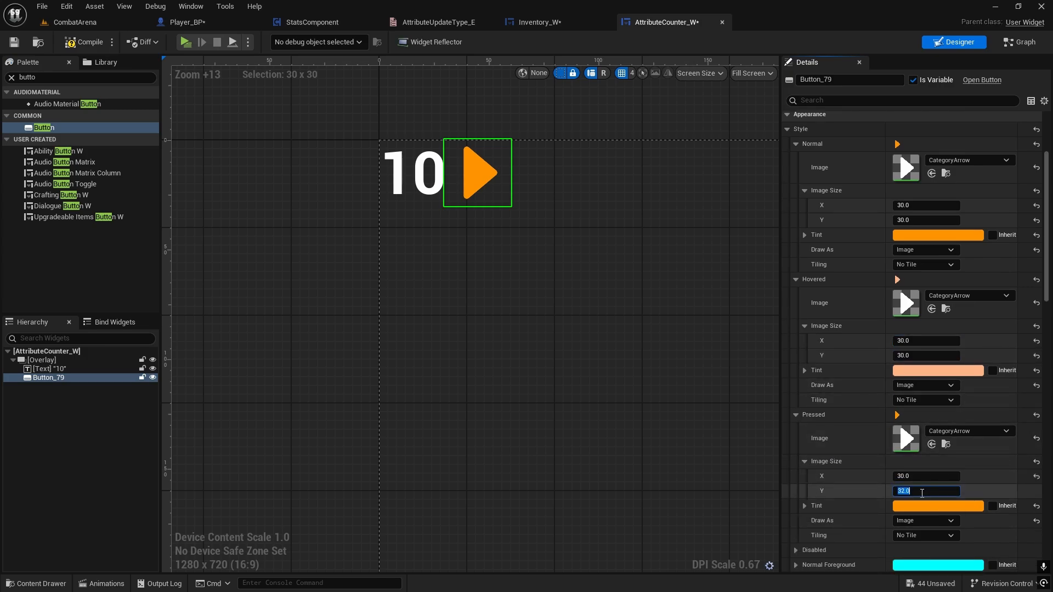
pyautogui.write('30')
pyautogui.click(876, 488)
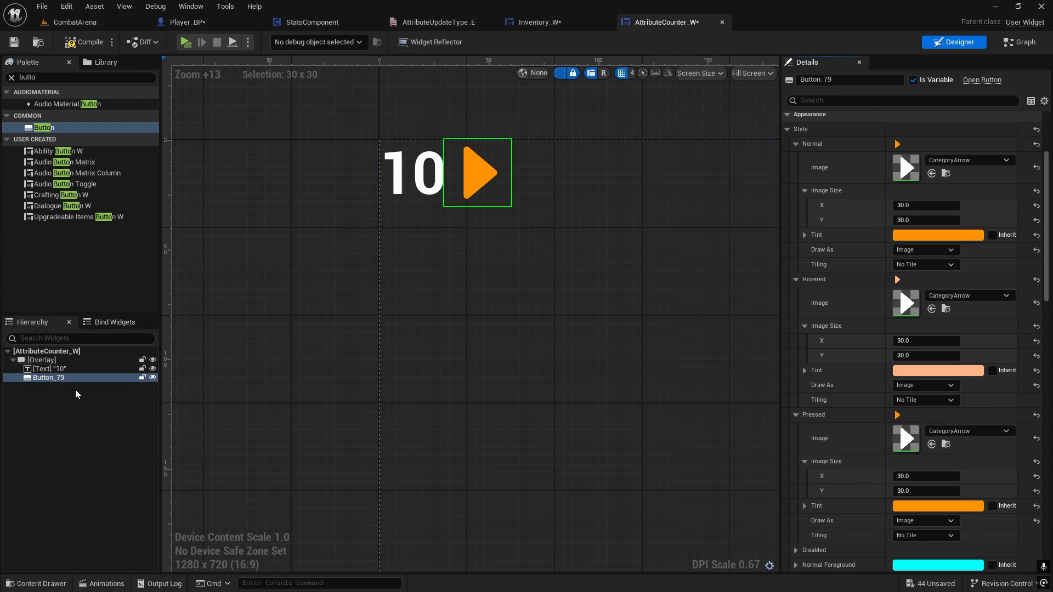
# Rename the "10" text block as CountText and the arrow button as CountButton
pyautogui.click(49, 369)
pyautogui.click(867, 78)
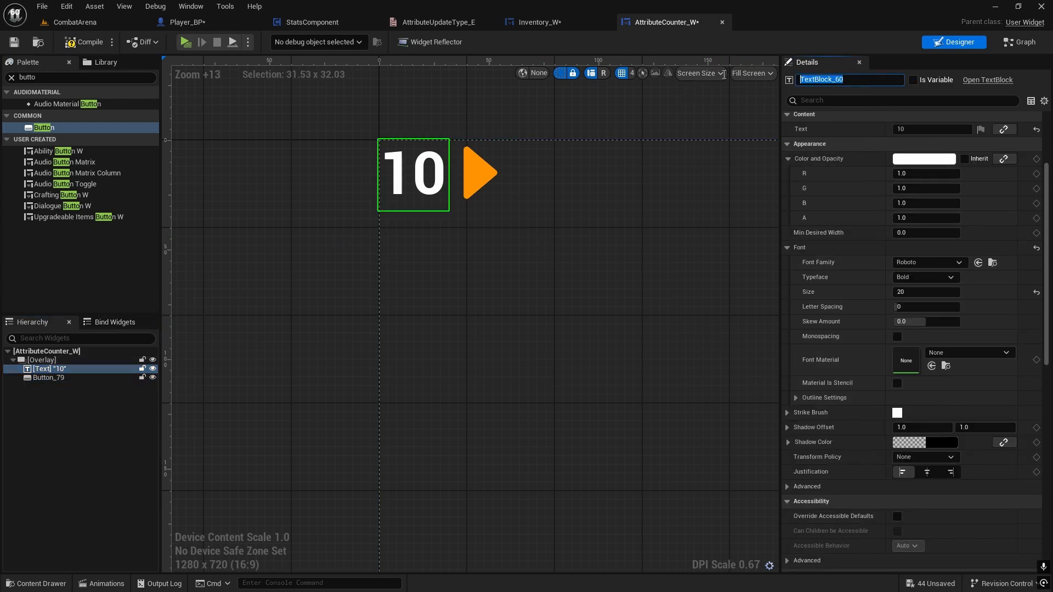
pyautogui.write('CountTe')
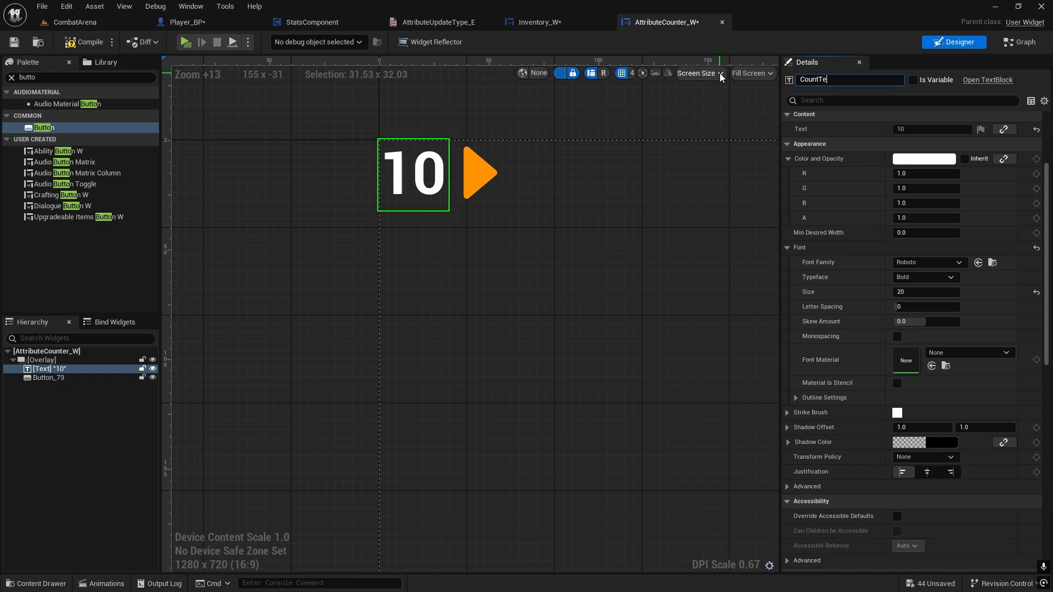
pyautogui.write('xt')
pyautogui.press('Return')
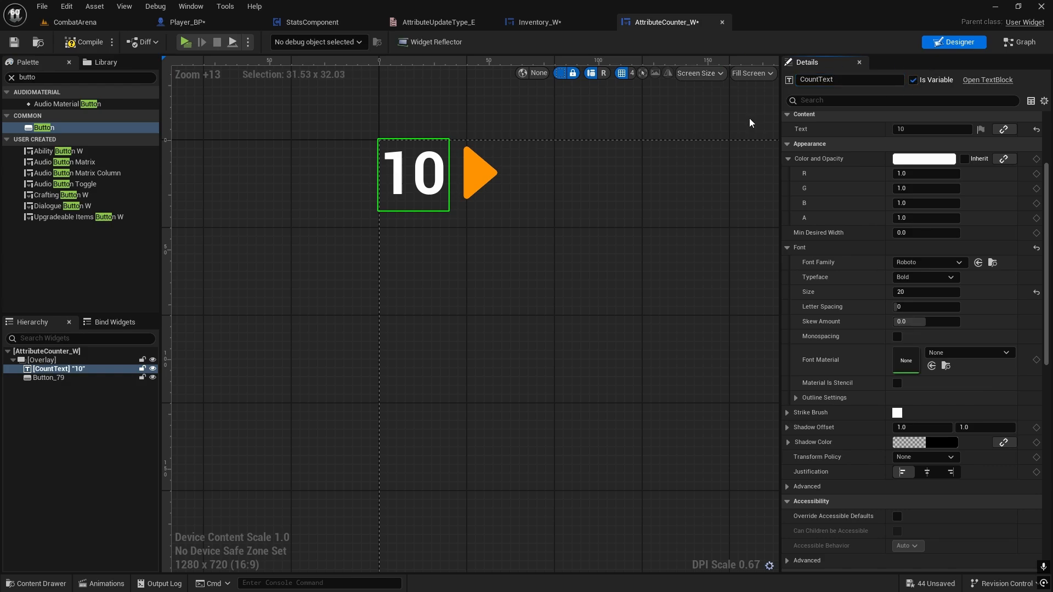
pyautogui.click(467, 182)
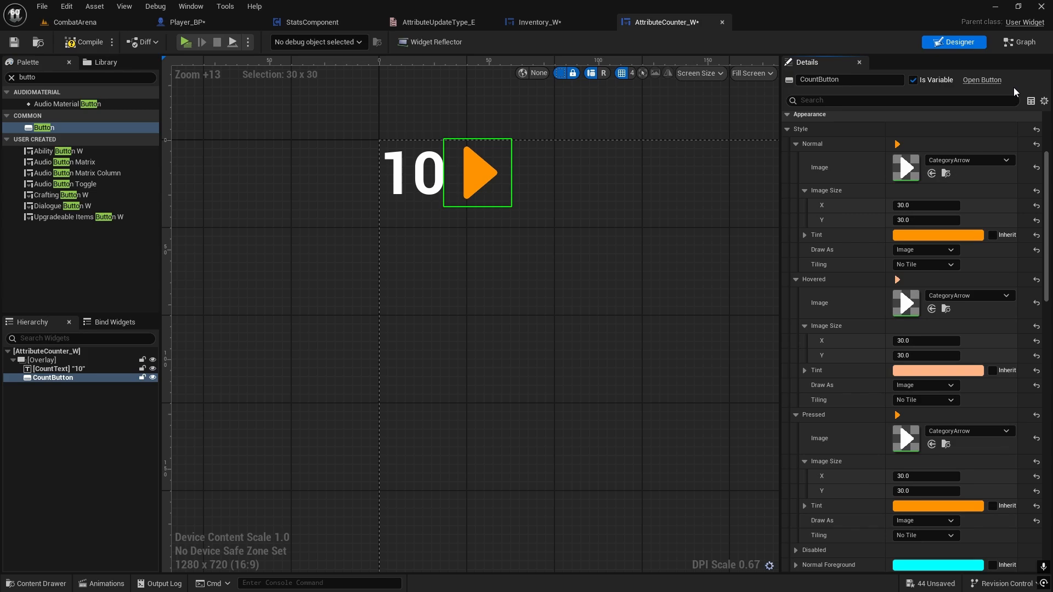
# In the widget's graph, add a variable named Attribute with the Stats E enum type
pyautogui.click(1010, 41)
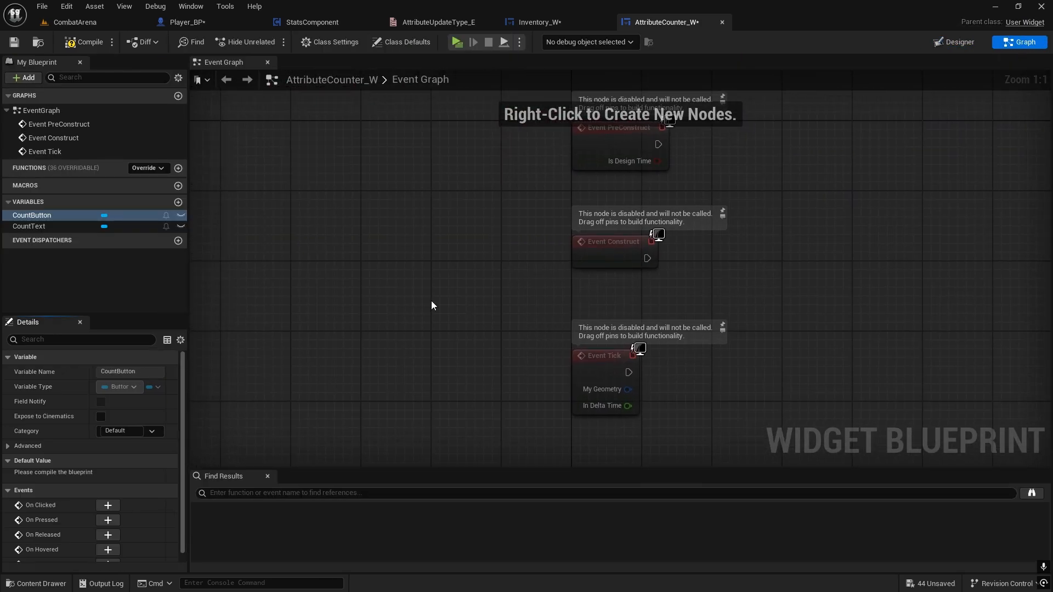
pyautogui.click(179, 202)
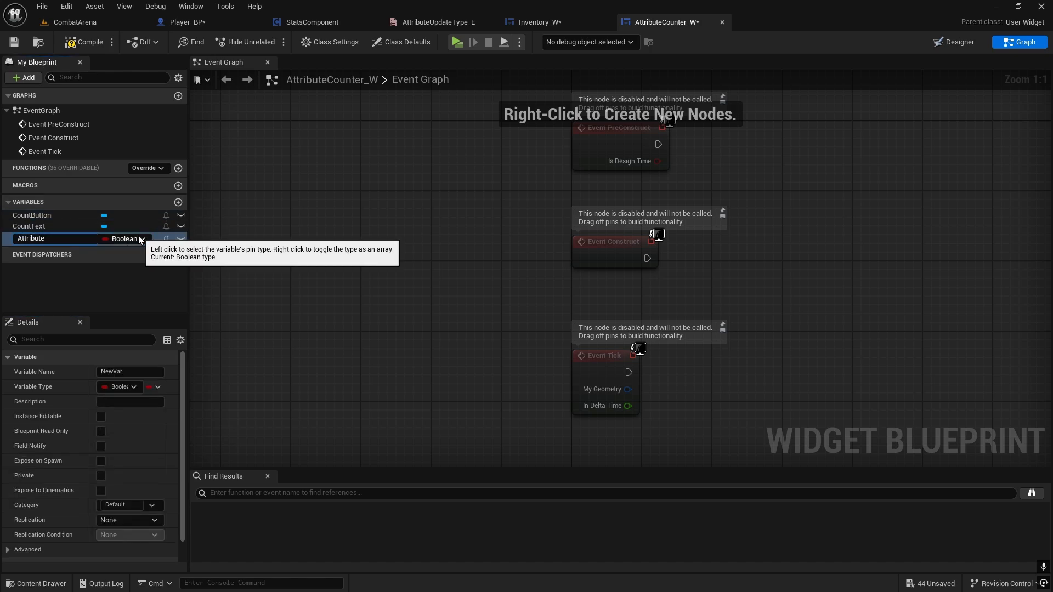
pyautogui.write('Attribute')
pyautogui.press('Return')
pyautogui.click(120, 239)
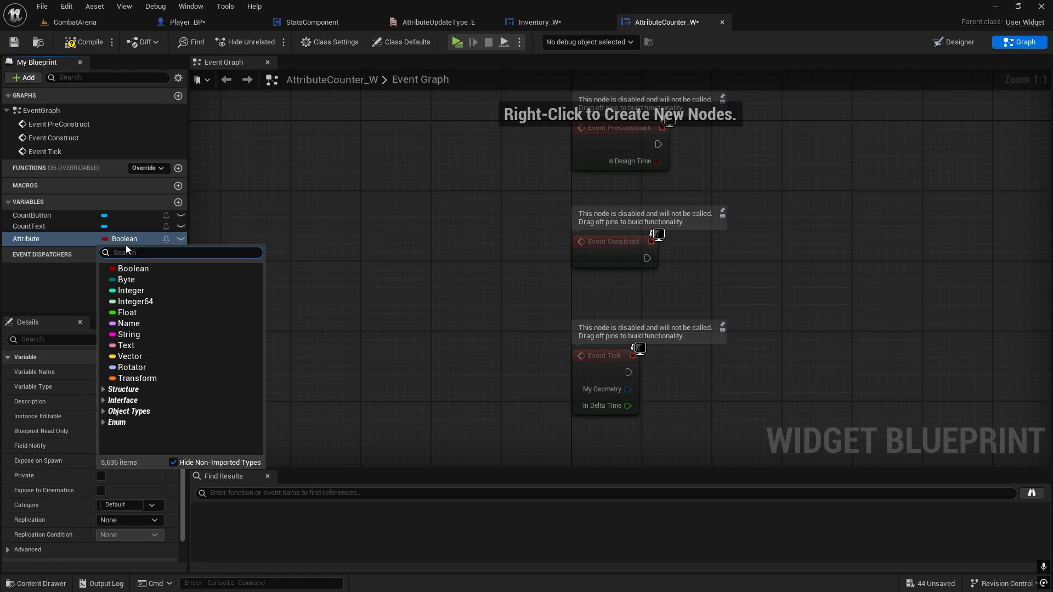
pyautogui.write('stats')
pyautogui.click(144, 334)
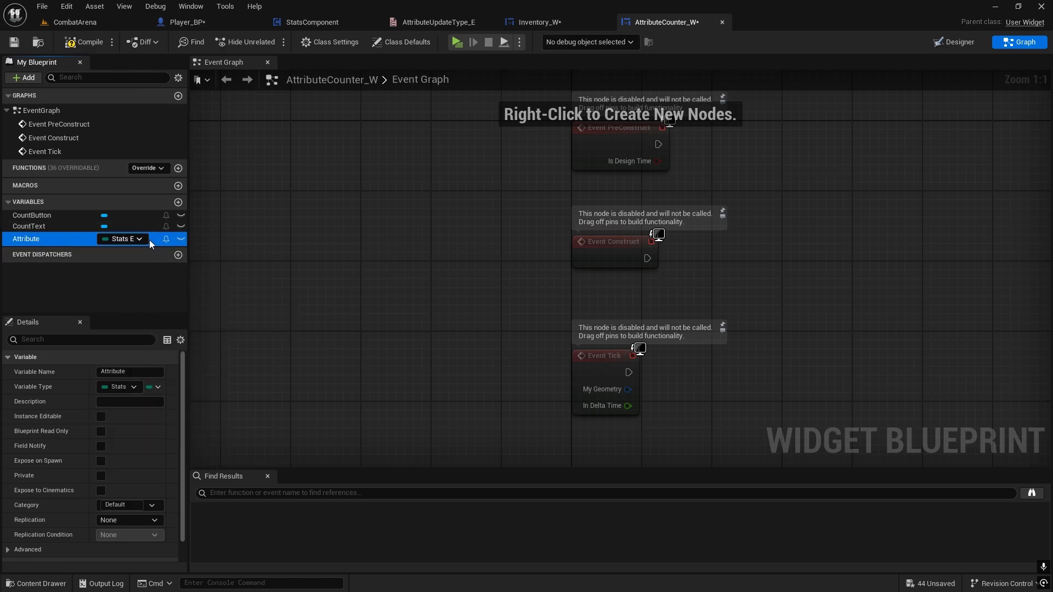
# Make the Attribute variable instance editable
pyautogui.click(64, 237)
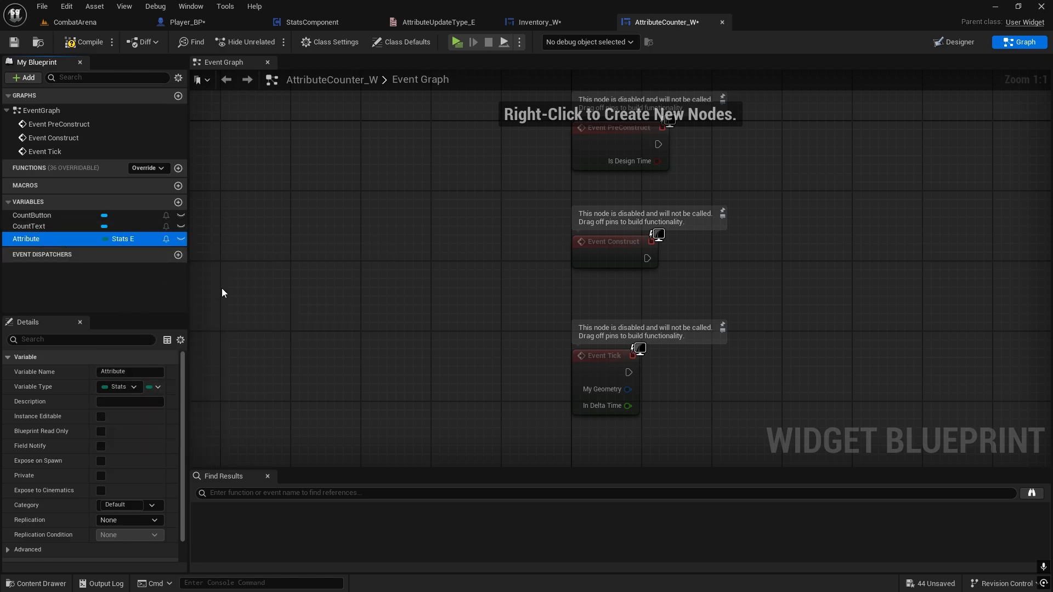
pyautogui.click(78, 256)
pyautogui.click(104, 241)
pyautogui.click(180, 239)
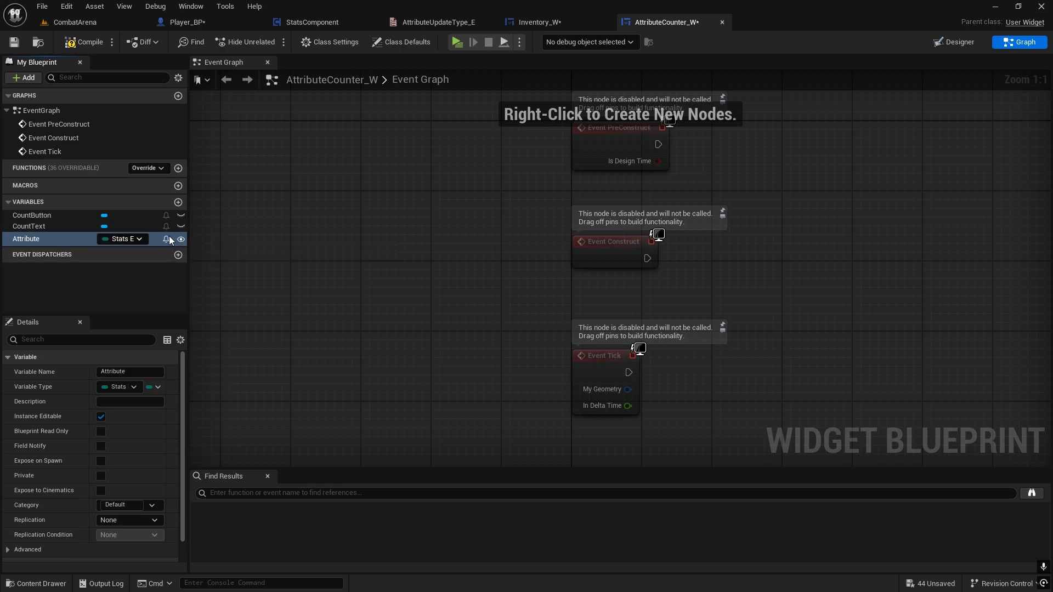
# Add another variable named AttributePoints to the widget
pyautogui.click(178, 204)
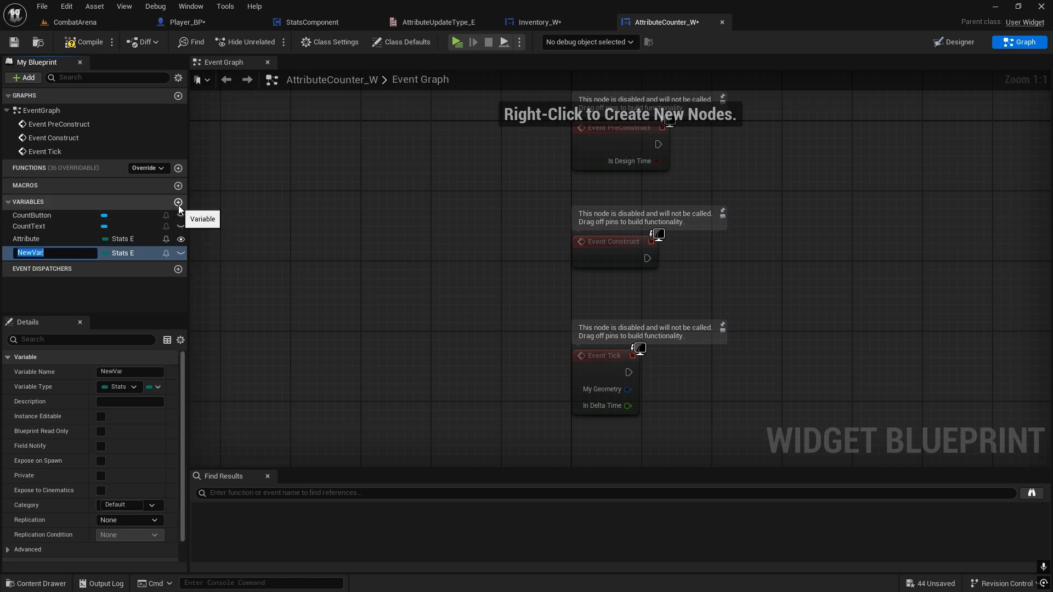
pyautogui.write('Attribute')
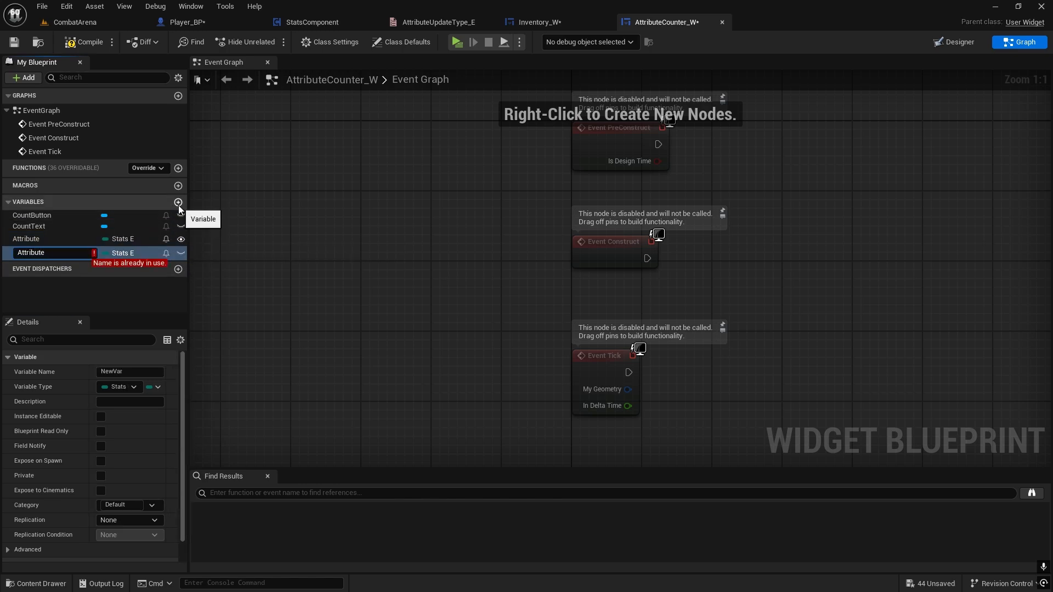
pyautogui.write('s')
pyautogui.press('BackSpace')
pyautogui.write('Points')
pyautogui.press('Return')
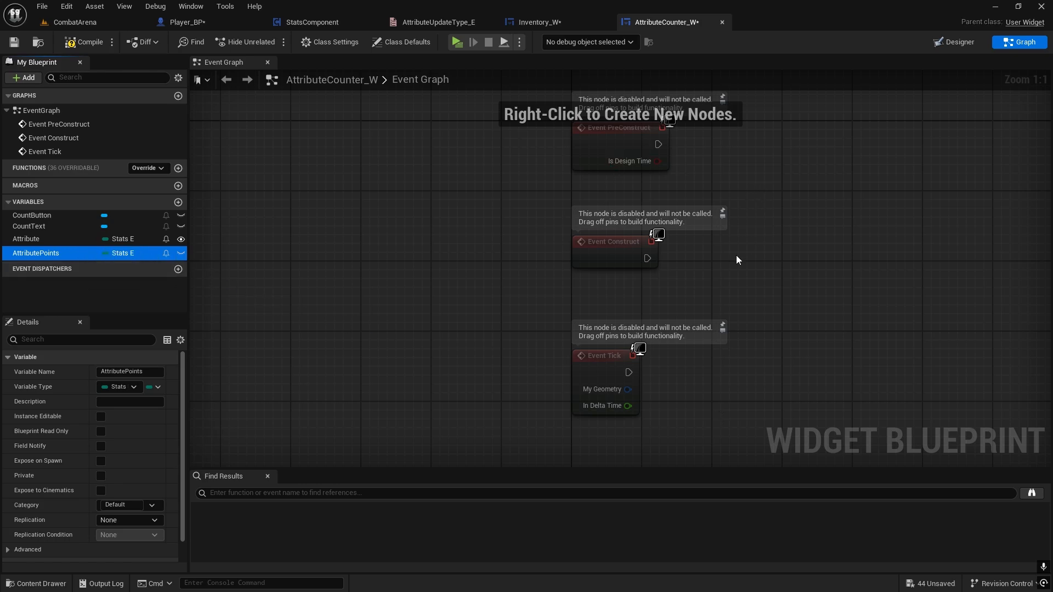
# Add a variable named AttributeCount to the widget
pyautogui.moveTo(801, 320); pyautogui.dragTo(809, 258, button='right')
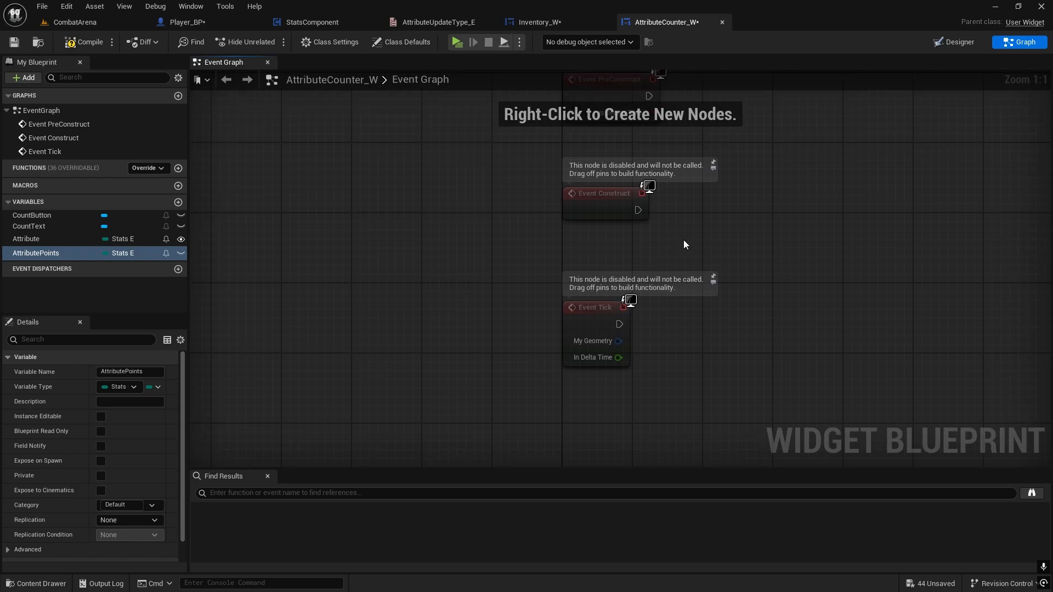
pyautogui.click(177, 202)
pyautogui.write('A')
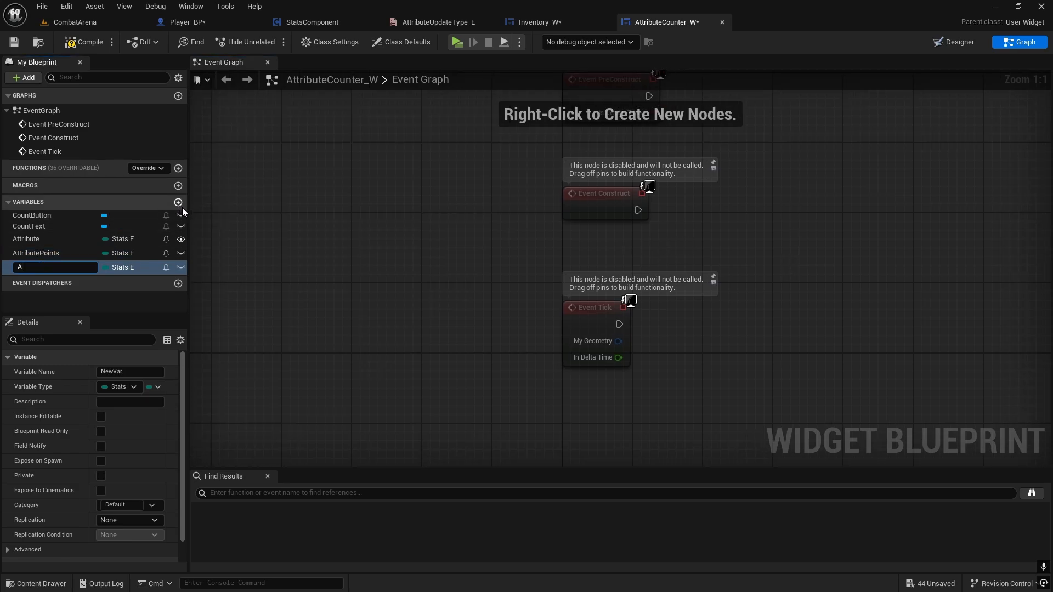
pyautogui.write('ttributeCOunt')
pyautogui.press('BackSpace')
pyautogui.press('BackSpace')
pyautogui.press('BackSpace')
pyautogui.press('BackSpace')
pyautogui.write('ount')
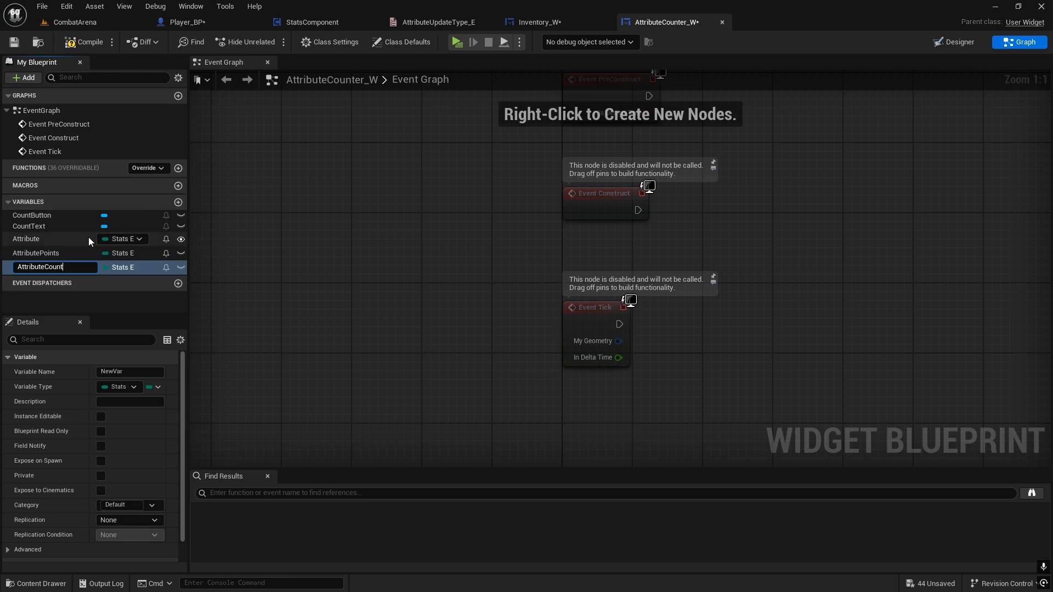
pyautogui.press('Return')
# Check the attribute variables in StatsComponent and set AttributePoints and AttributeCount in AttributeCounter_W to the Integer type
pyautogui.click(299, 23)
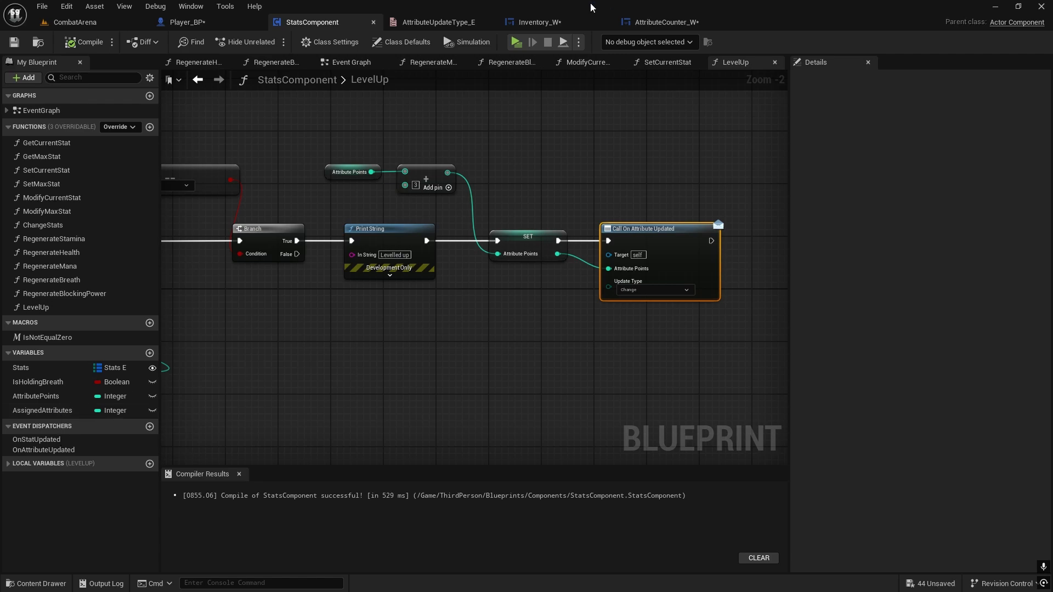
pyautogui.click(638, 26)
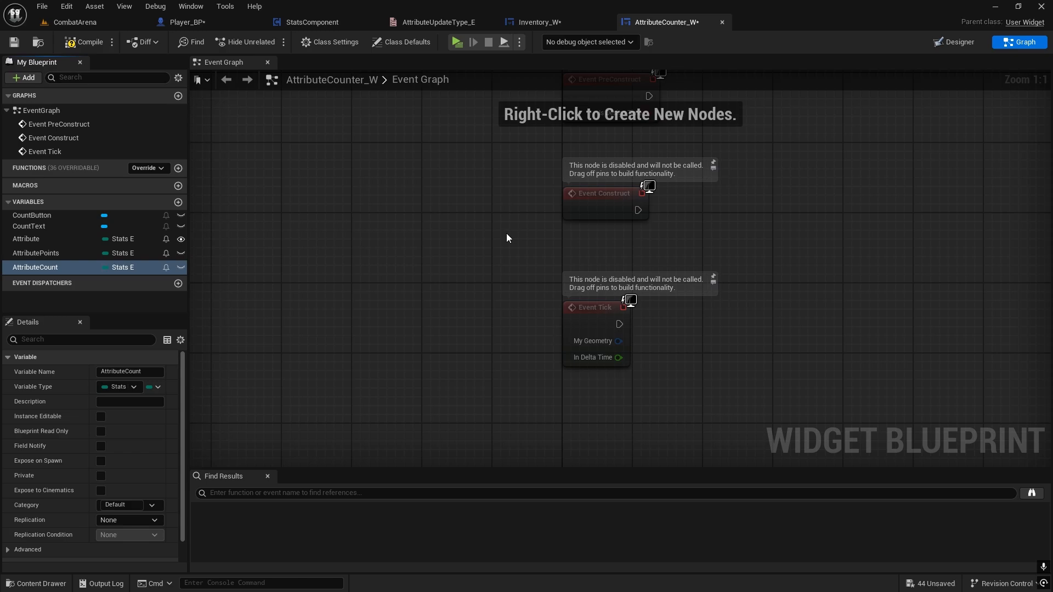
pyautogui.moveTo(461, 226); pyautogui.dragTo(504, 267, button='right')
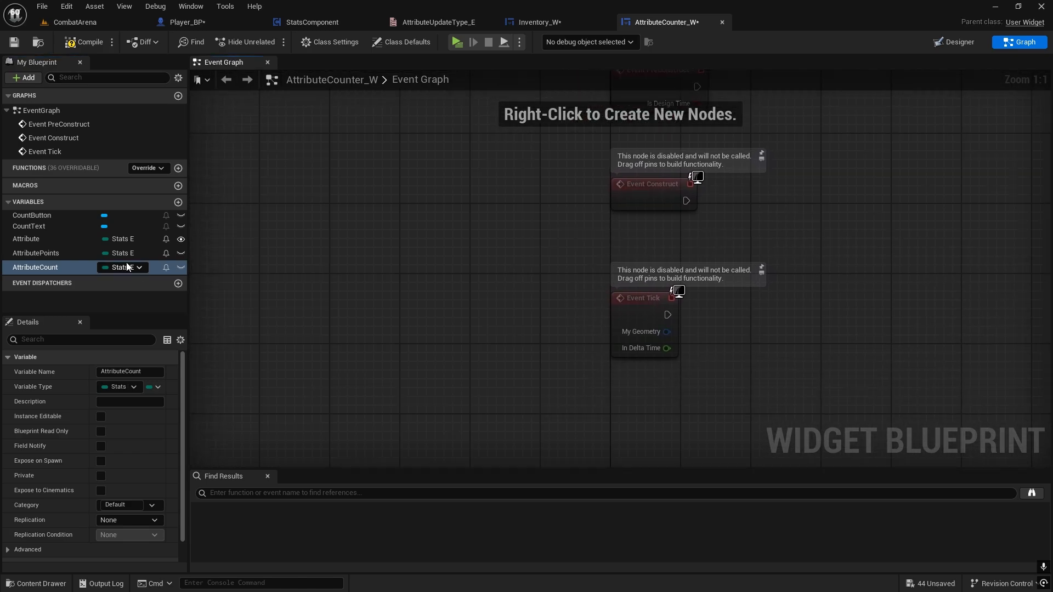
pyautogui.click(124, 252)
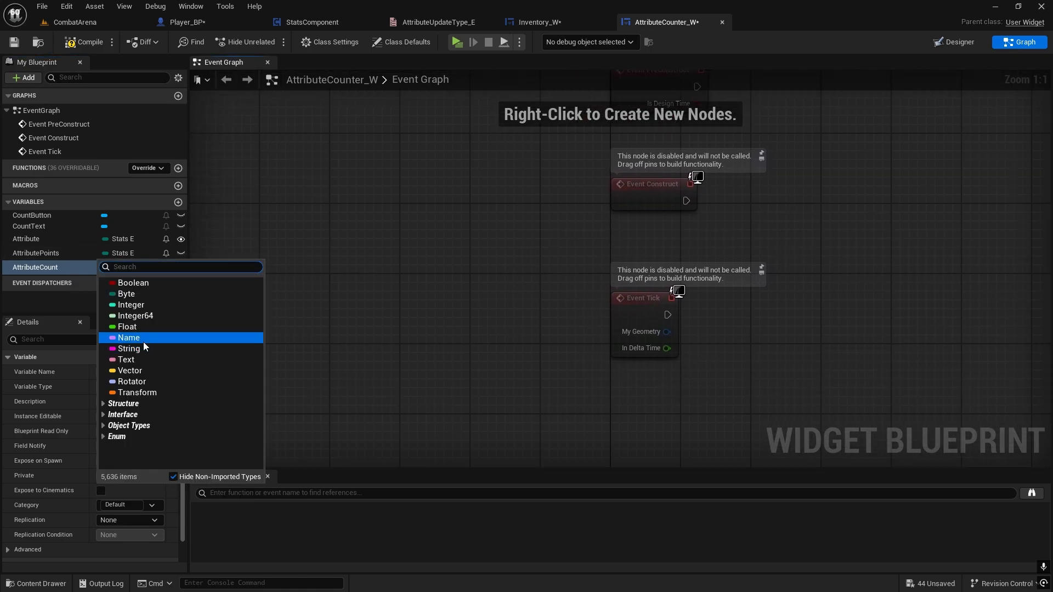
pyautogui.click(127, 305)
pyautogui.click(128, 258)
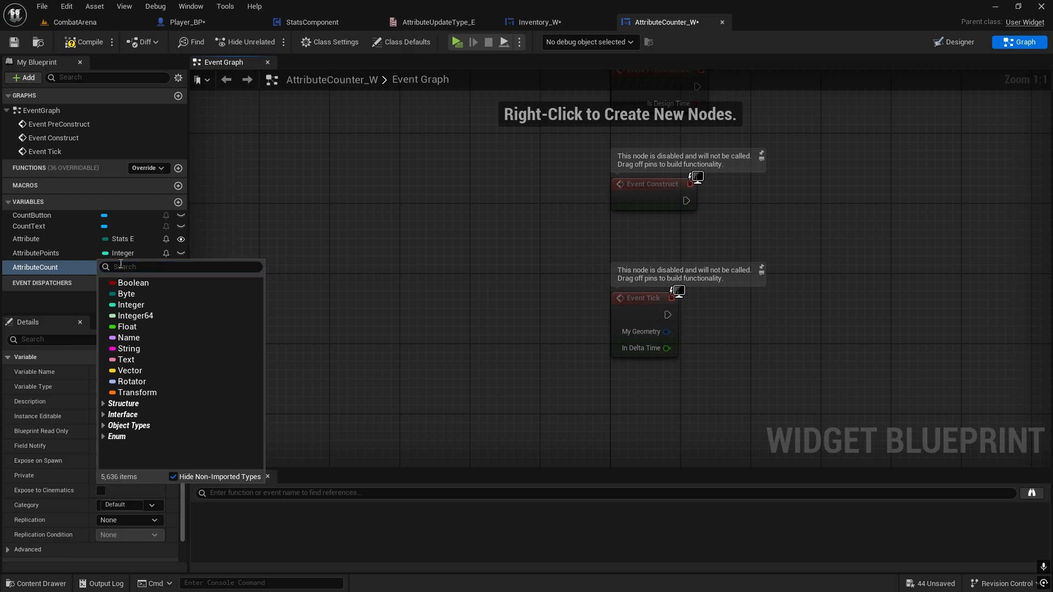
pyautogui.click(129, 258)
pyautogui.click(116, 269)
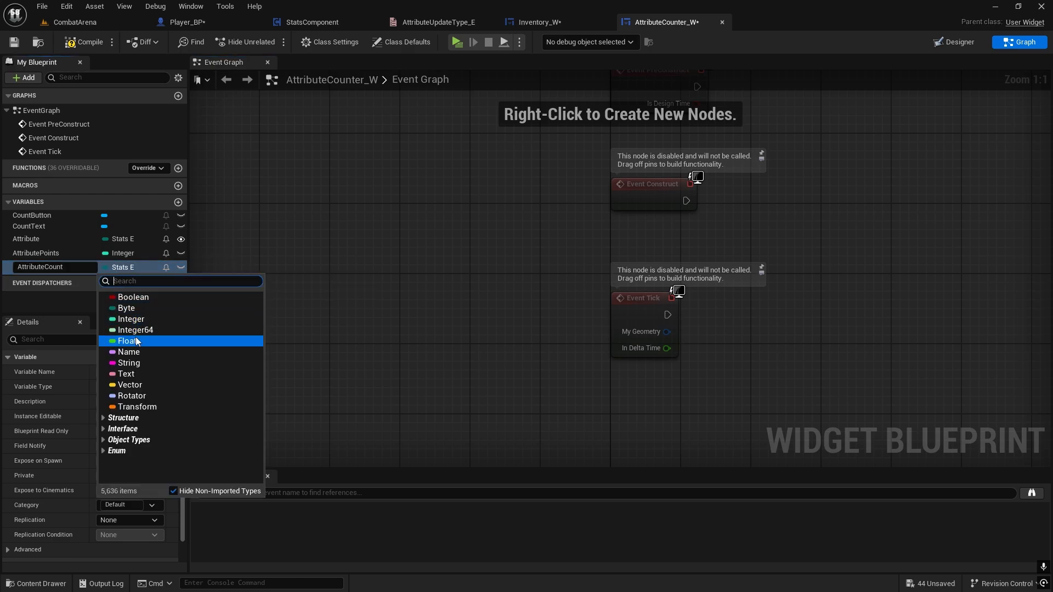
pyautogui.click(131, 319)
# Add an On Clicked event for CountButton and move it further below the Event Tick node
pyautogui.scroll(-1, 501, 246)
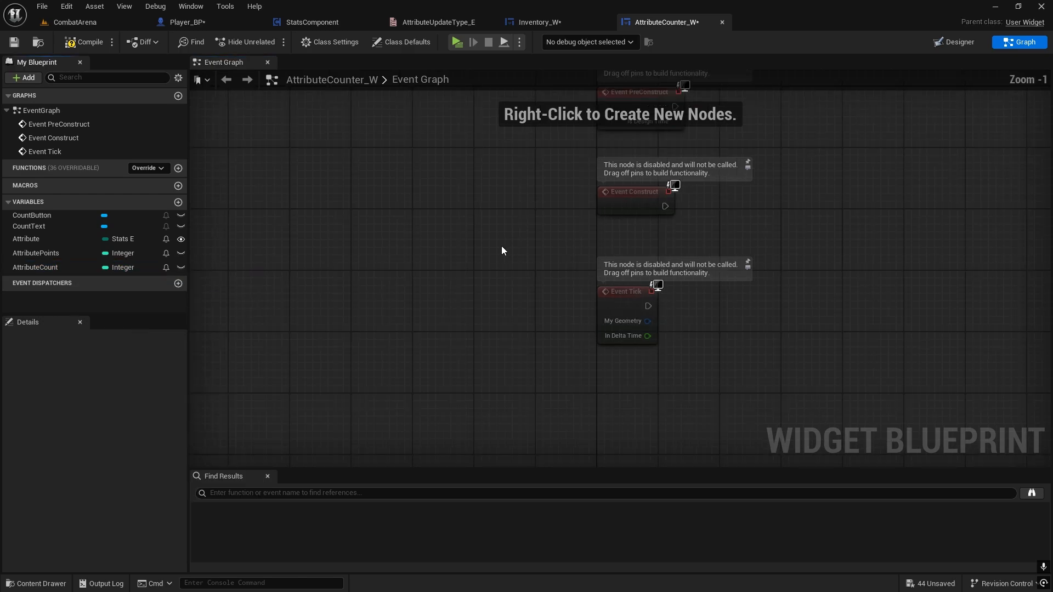
pyautogui.scroll(-2, 613, 238)
pyautogui.moveTo(615, 237); pyautogui.dragTo(542, 210, button='right')
pyautogui.click(39, 216)
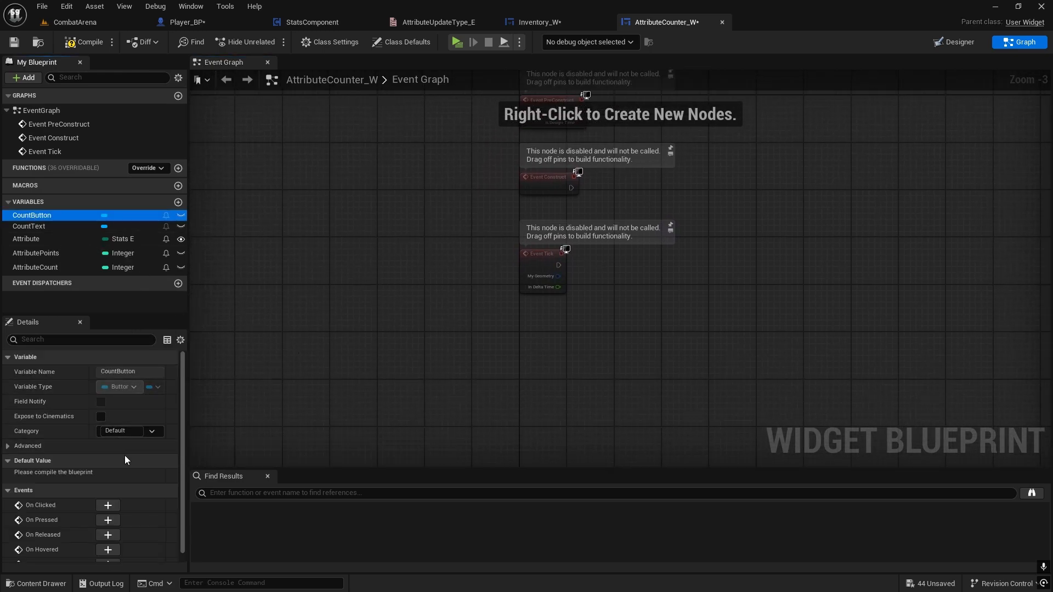
pyautogui.click(108, 504)
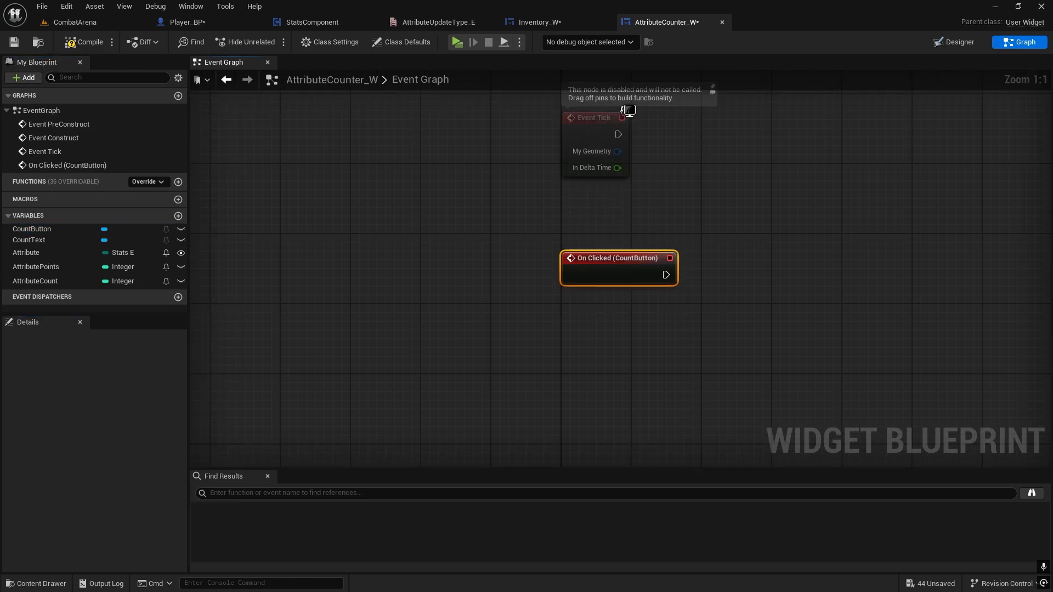
pyautogui.moveTo(604, 267); pyautogui.dragTo(604, 320)
pyautogui.moveTo(626, 247); pyautogui.dragTo(552, 401, button='right')
pyautogui.scroll(-2, 625, 248)
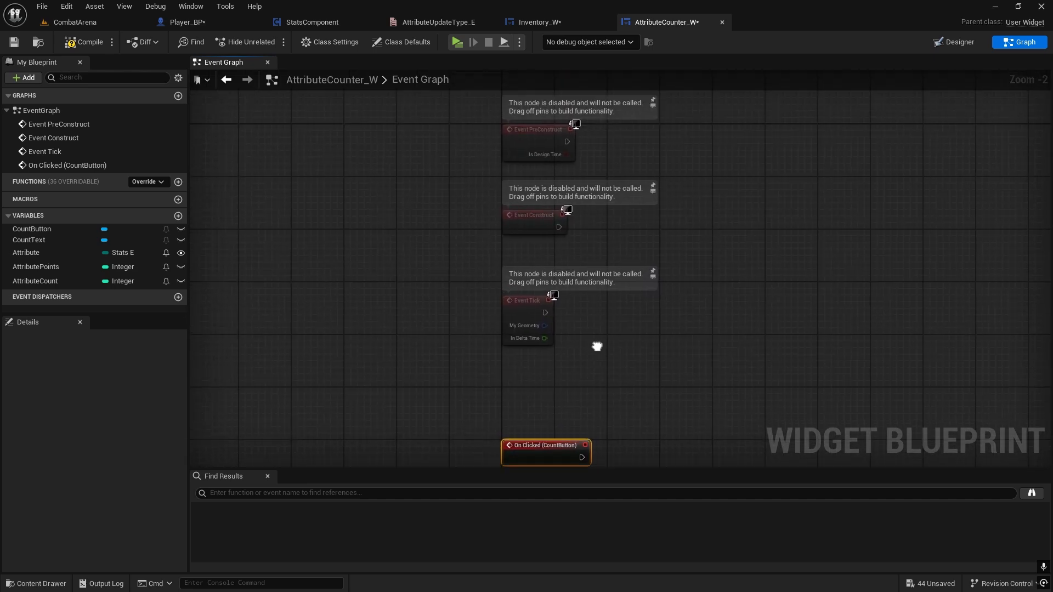
pyautogui.moveTo(597, 348); pyautogui.dragTo(559, 228, button='right')
pyautogui.scroll(1, 559, 228)
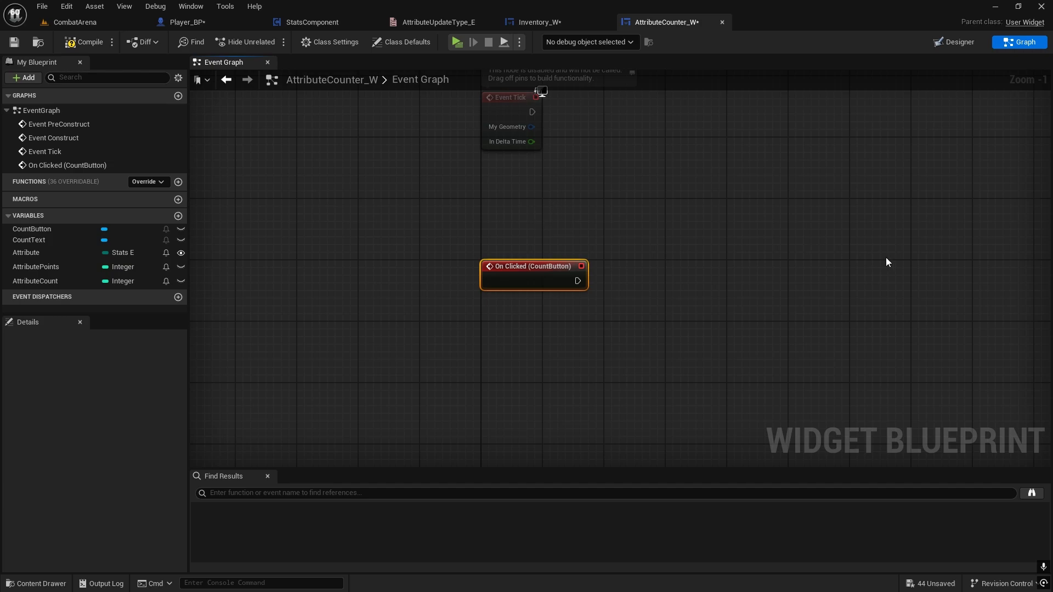
# Add a Get Player Controller node above the On Clicked event and connect its Return Value to a Get Controlled Pawn node
pyautogui.rightClick(496, 205)
pyautogui.write('get play')
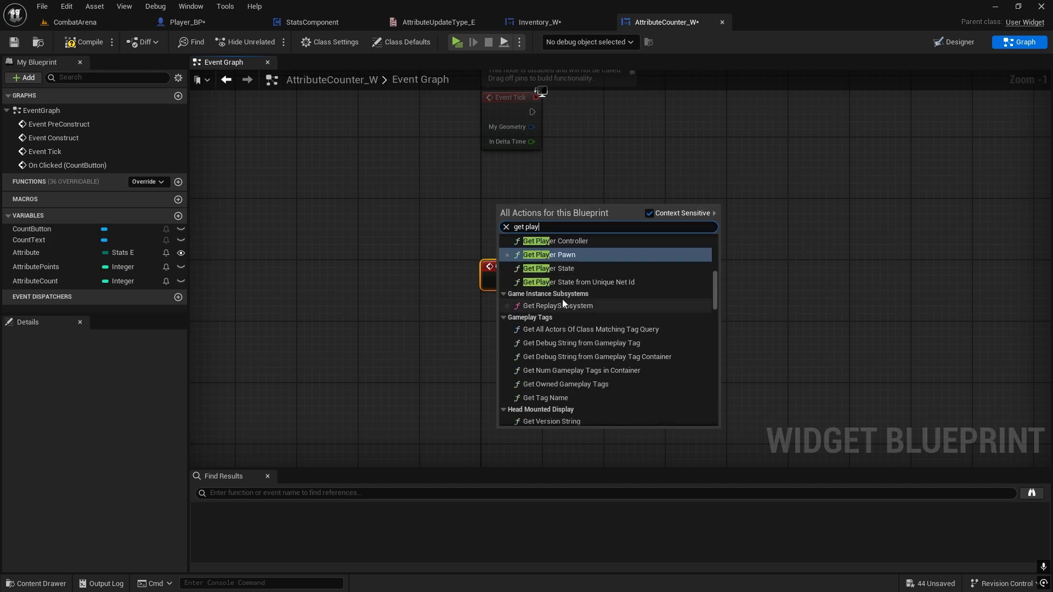
pyautogui.click(555, 241)
pyautogui.moveTo(612, 219); pyautogui.dragTo(660, 215)
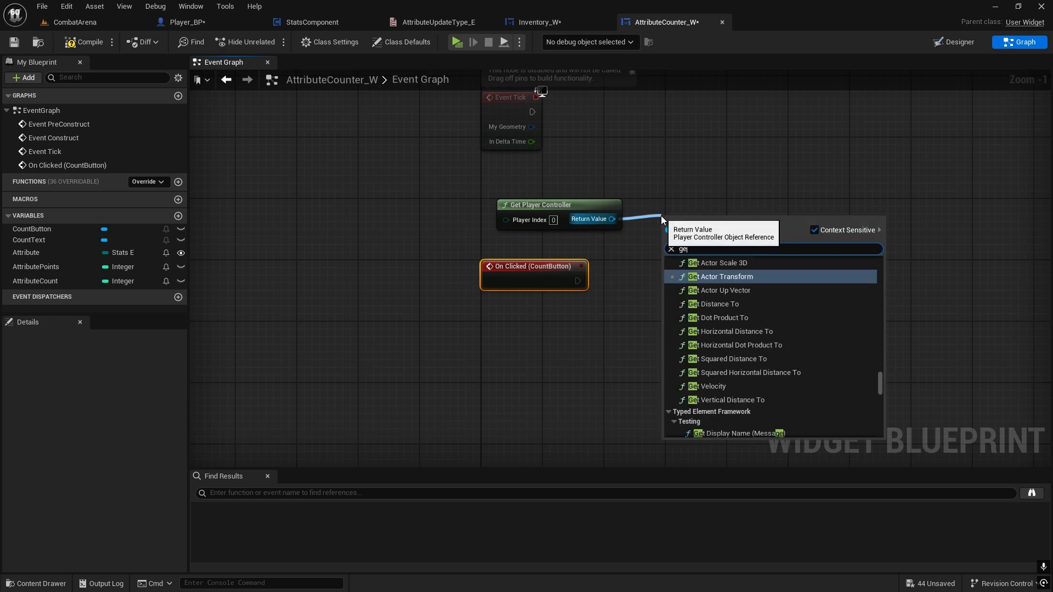
pyautogui.write('get contro')
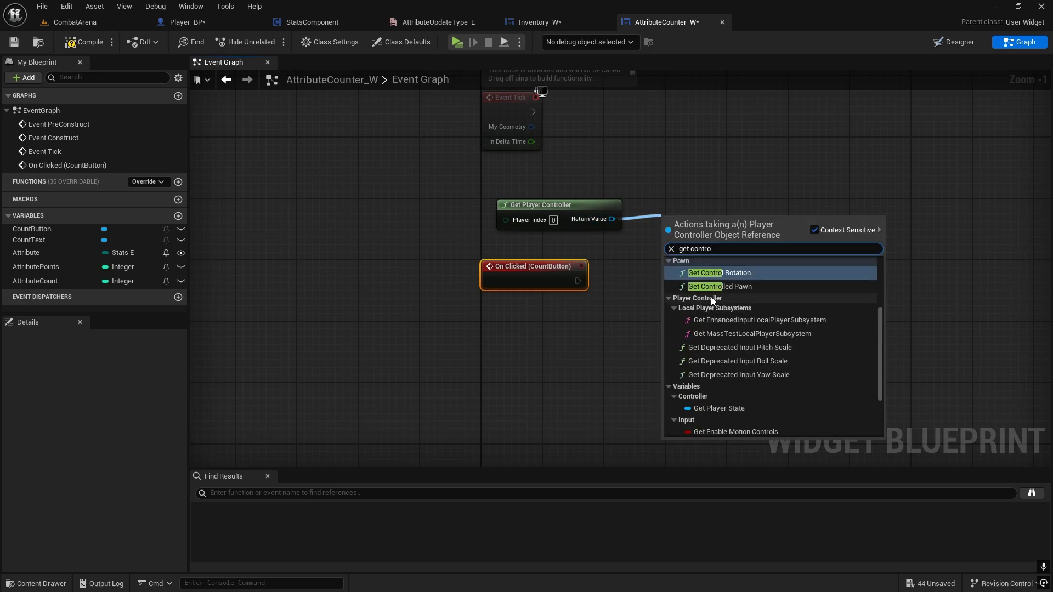
pyautogui.click(724, 286)
pyautogui.moveTo(702, 221)
pyautogui.mouseDown()
pyautogui.moveTo(679, 210)
pyautogui.moveTo(702, 206)
pyautogui.mouseUp()
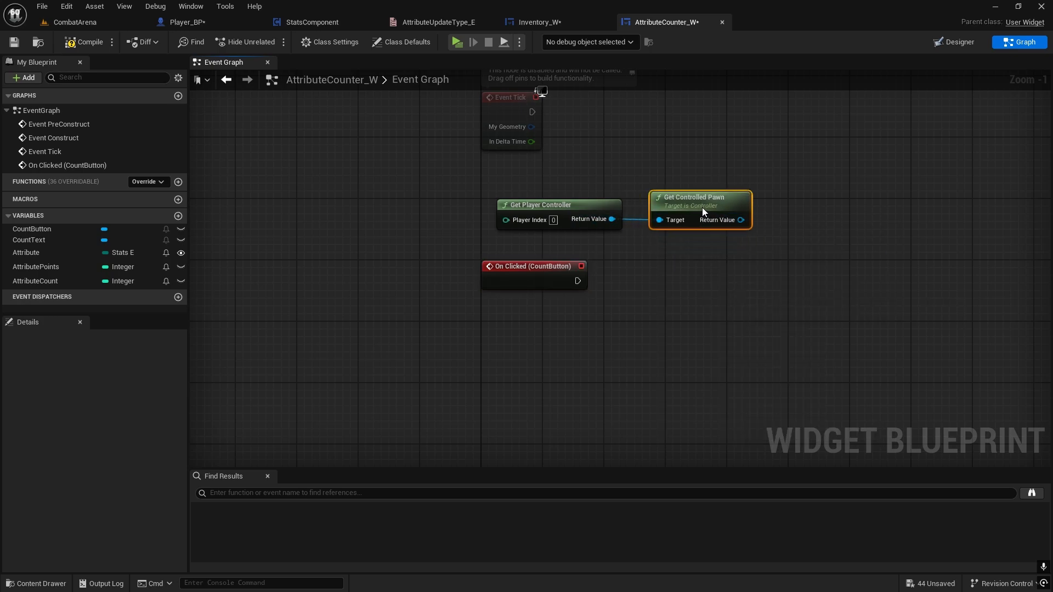
# Move the Get Player Controller and Get Controlled Pawn nodes together so they sit centred above the On Clicked event
pyautogui.moveTo(548, 261); pyautogui.dragTo(536, 254, button='right')
pyautogui.click(497, 238)
pyautogui.moveTo(497, 238); pyautogui.dragTo(555, 191)
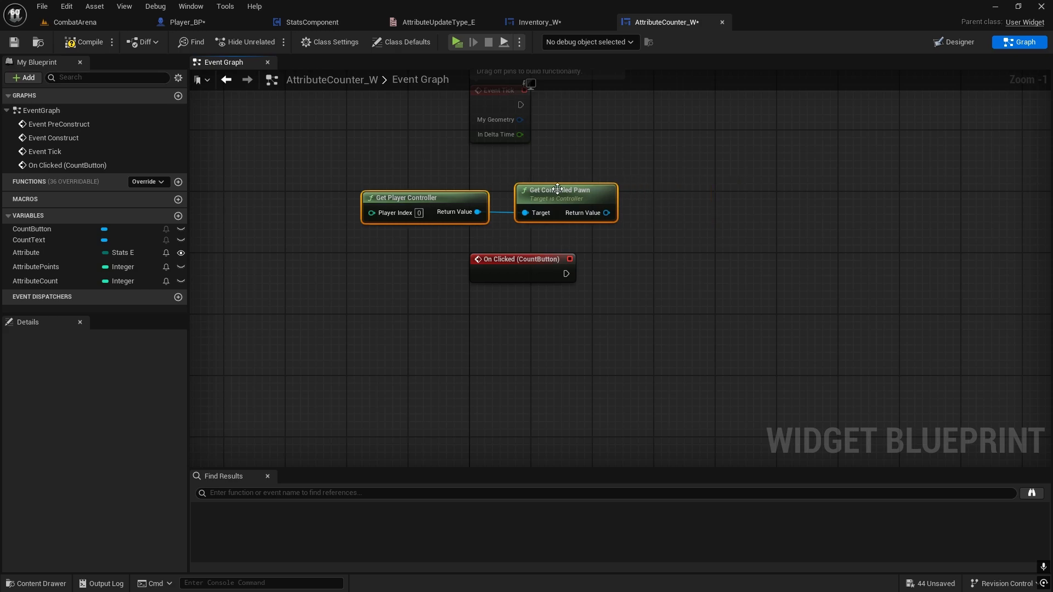
# Add a Get Component by Class node from Get Controlled Pawn's Return Value and line it up with the other two nodes
pyautogui.moveTo(635, 172); pyautogui.dragTo(580, 167, button='right')
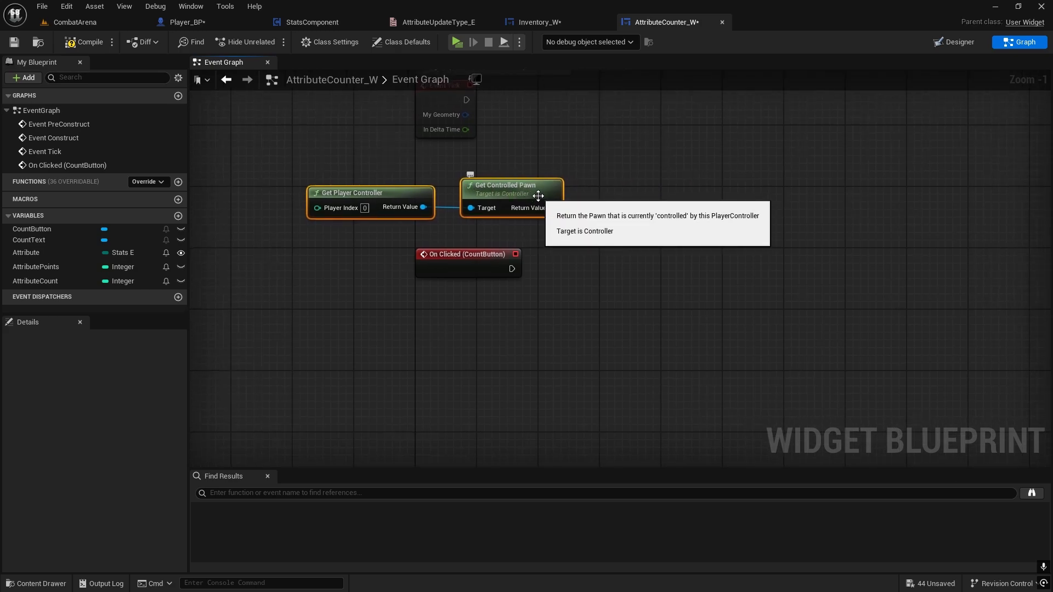
pyautogui.moveTo(553, 208); pyautogui.dragTo(640, 208)
pyautogui.write('get stat co')
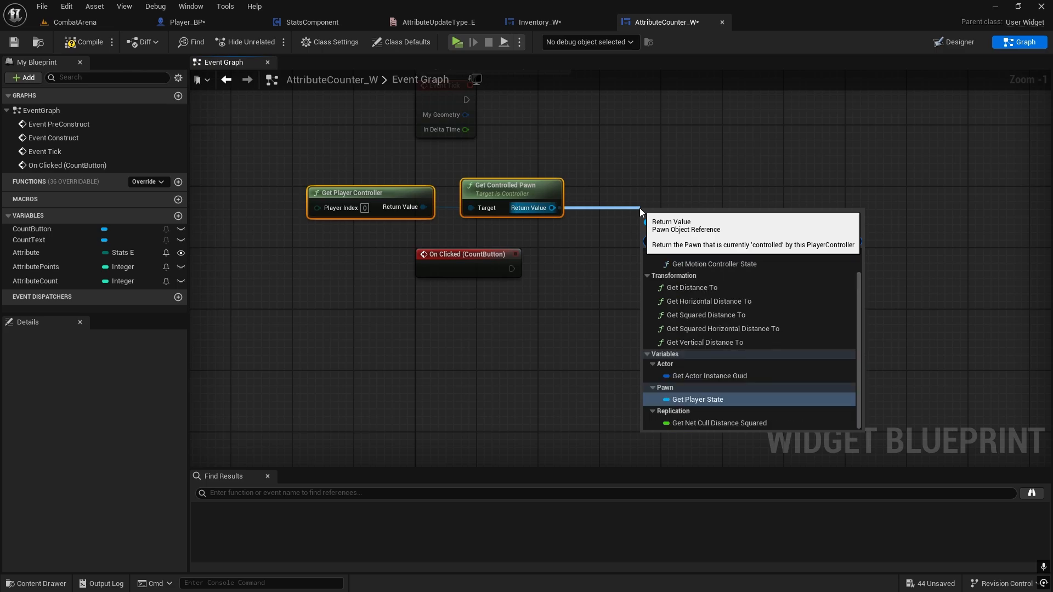
pyautogui.press('BackSpace')
pyautogui.press('BackSpace')
pyautogui.press('BackSpace')
pyautogui.press('BackSpace')
pyautogui.press('BackSpace')
pyautogui.press('BackSpace')
pyautogui.press('BackSpace')
pyautogui.press('BackSpace')
pyautogui.press('BackSpace')
pyautogui.press('BackSpace')
pyautogui.press('BackSpace')
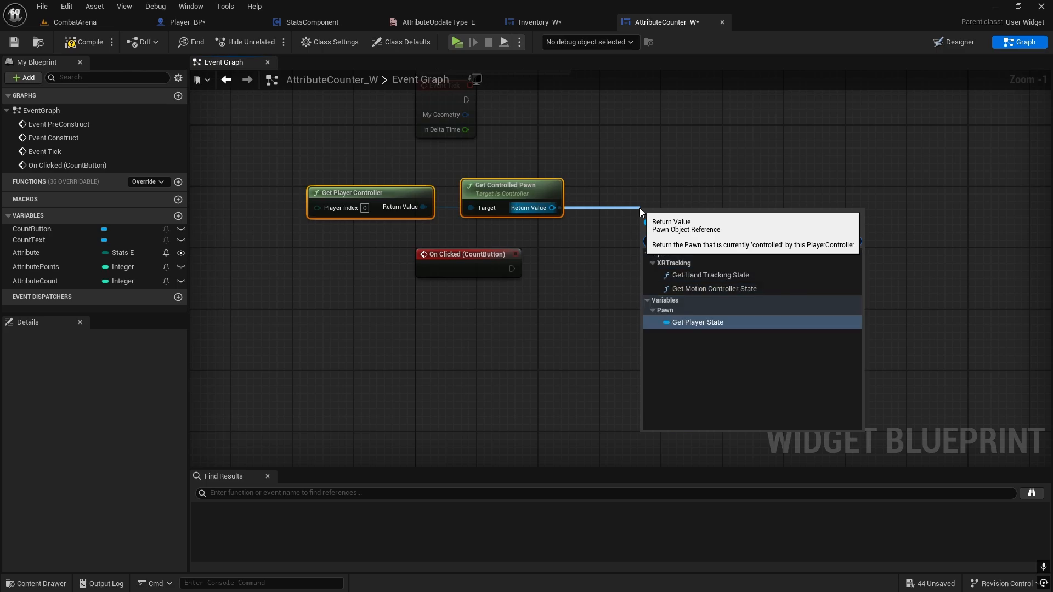
pyautogui.write('g')
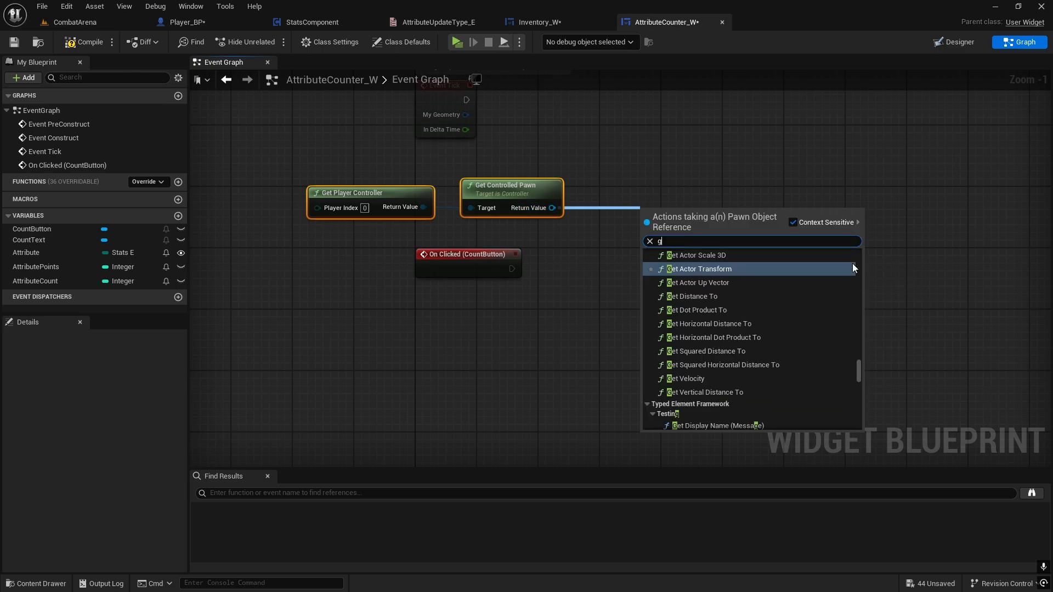
pyautogui.write('et component by')
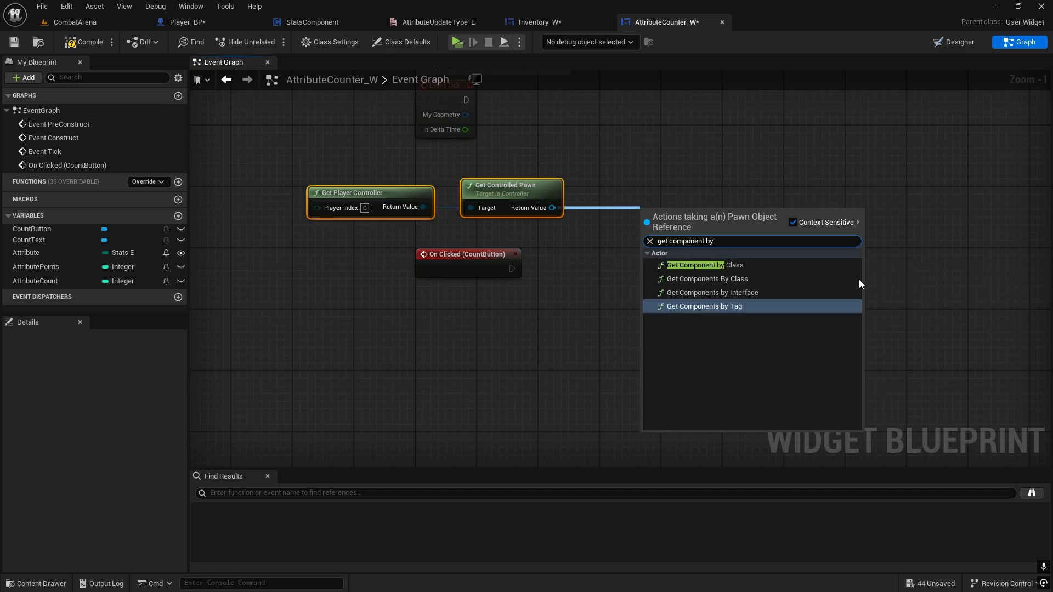
pyautogui.click(725, 263)
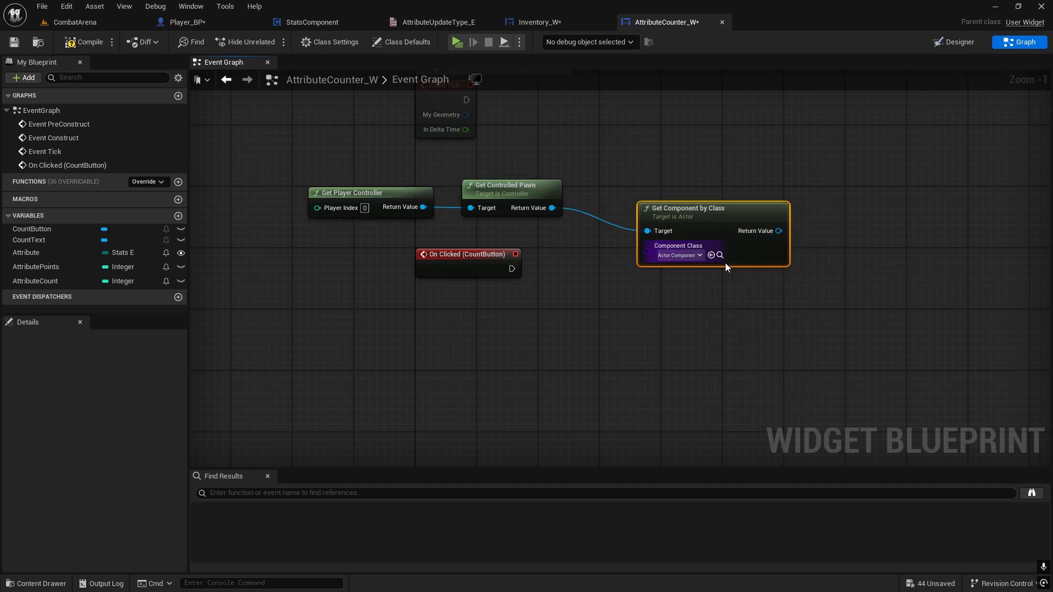
pyautogui.moveTo(698, 215); pyautogui.dragTo(666, 197)
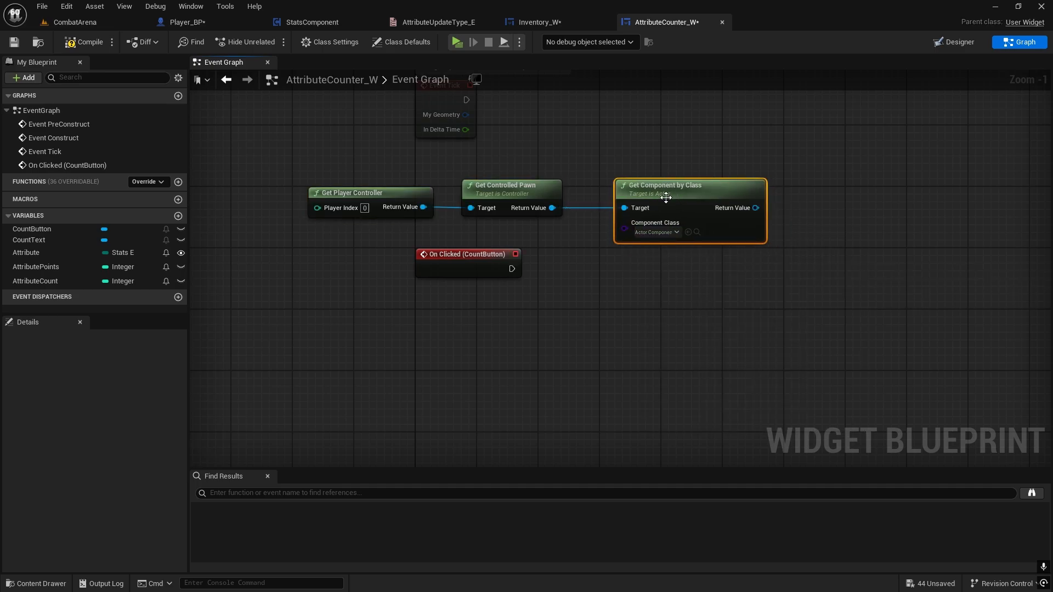
# Set the Component Class of the Get Component by Class node to StatsComponent
pyautogui.click(652, 232)
pyautogui.write('stats')
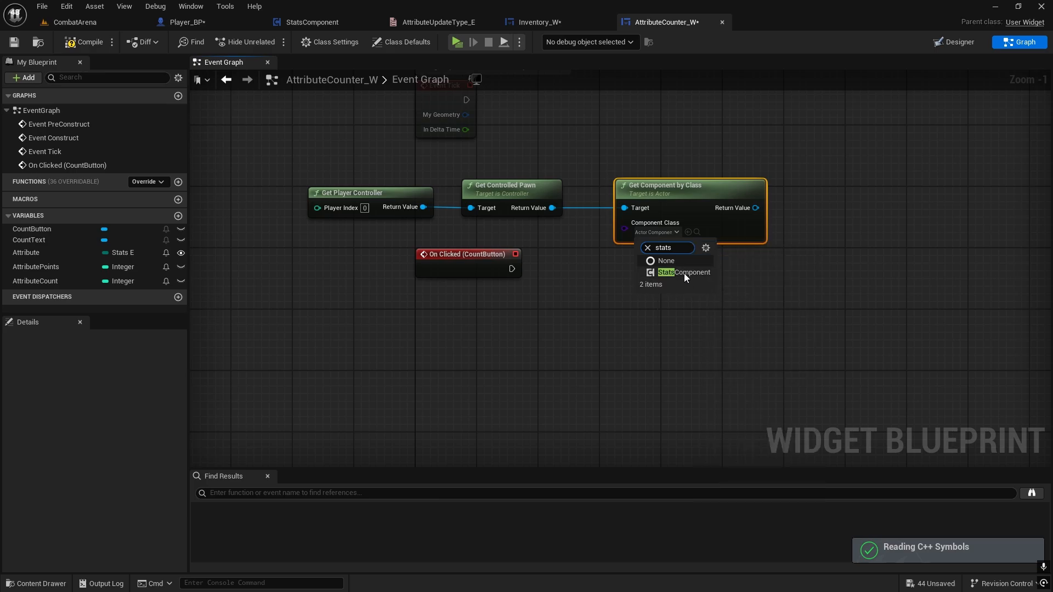
pyautogui.click(683, 273)
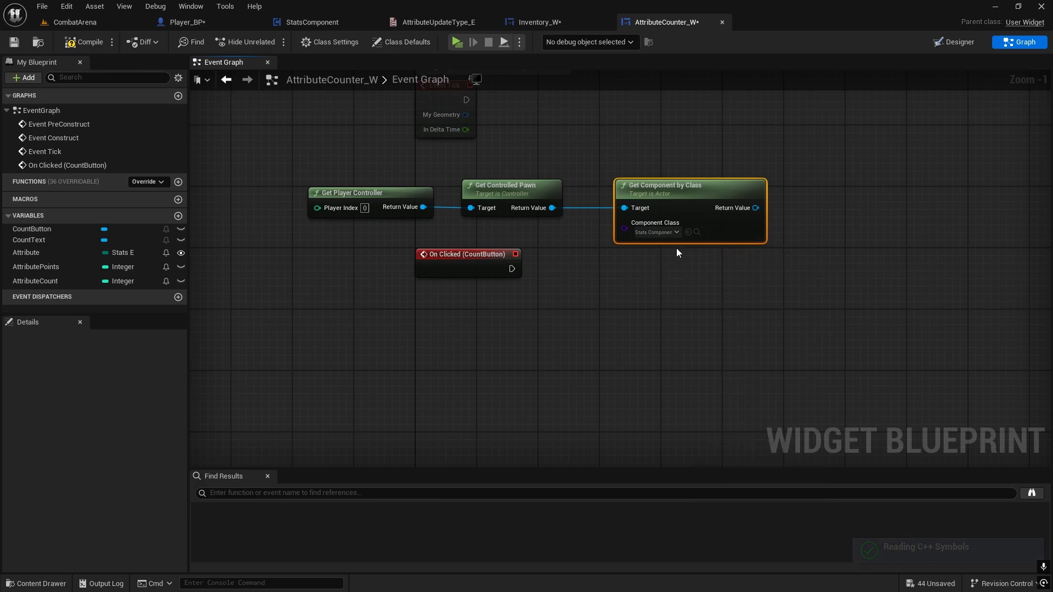
# Delete the unused Event Tick and Event PreConstruct nodes from the event graph
pyautogui.scroll(-1, 676, 248)
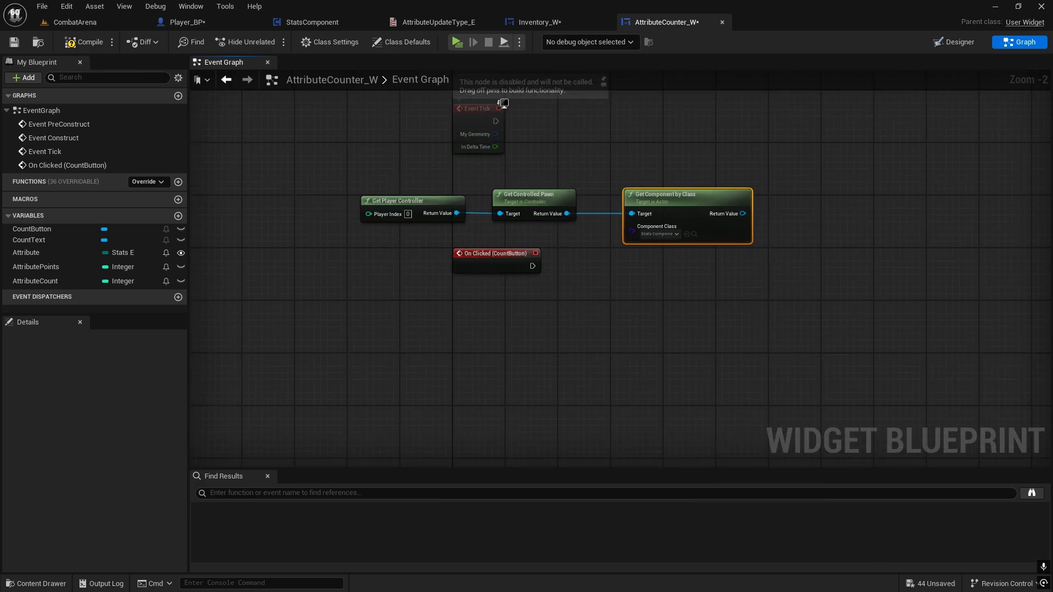
pyautogui.scroll(-1, 590, 174)
pyautogui.moveTo(590, 173); pyautogui.dragTo(613, 341, button='right')
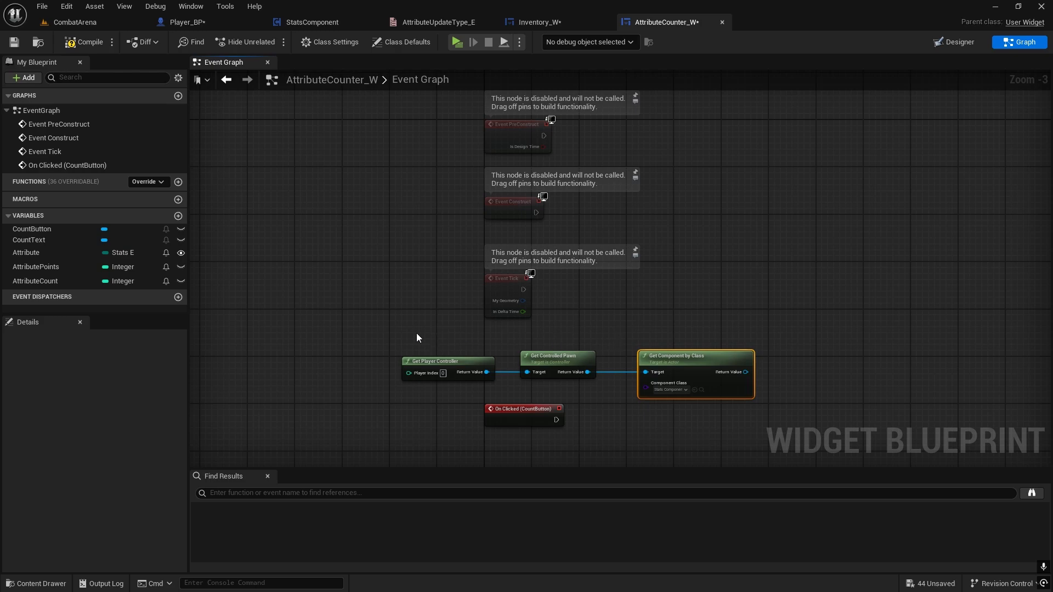
pyautogui.moveTo(386, 336); pyautogui.dragTo(711, 396)
pyautogui.moveTo(417, 298); pyautogui.dragTo(631, 276)
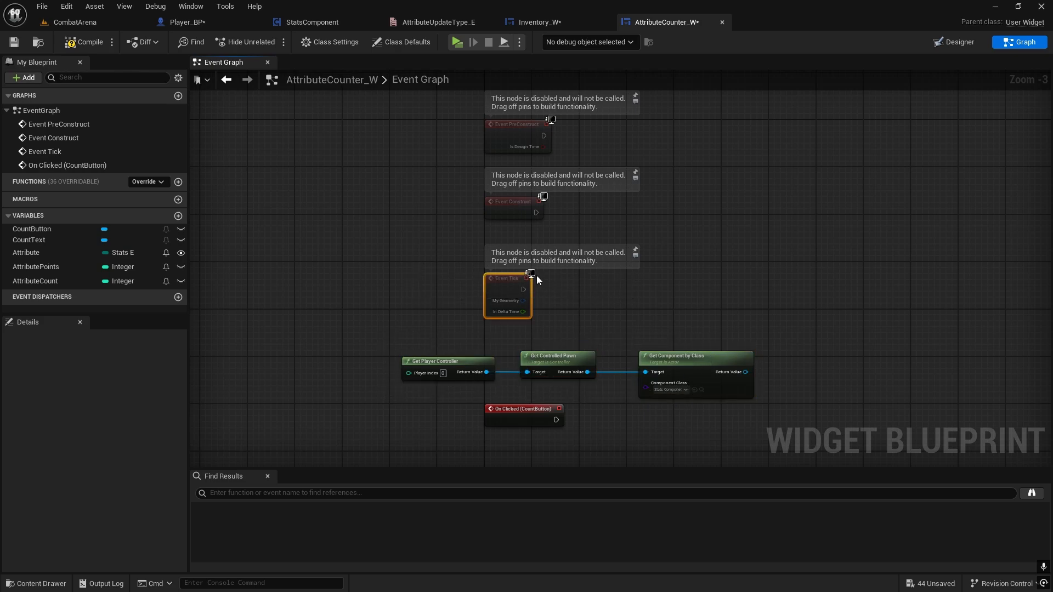
pyautogui.press('Delete')
pyautogui.click(545, 134)
pyautogui.press('Delete')
# Move the Get Player Controller, Get Controlled Pawn and Get Component by Class nodes together to just above Event Construct
pyautogui.moveTo(392, 315); pyautogui.dragTo(732, 379)
pyautogui.moveTo(731, 378); pyautogui.dragTo(653, 127)
pyautogui.scroll(1, 616, 197)
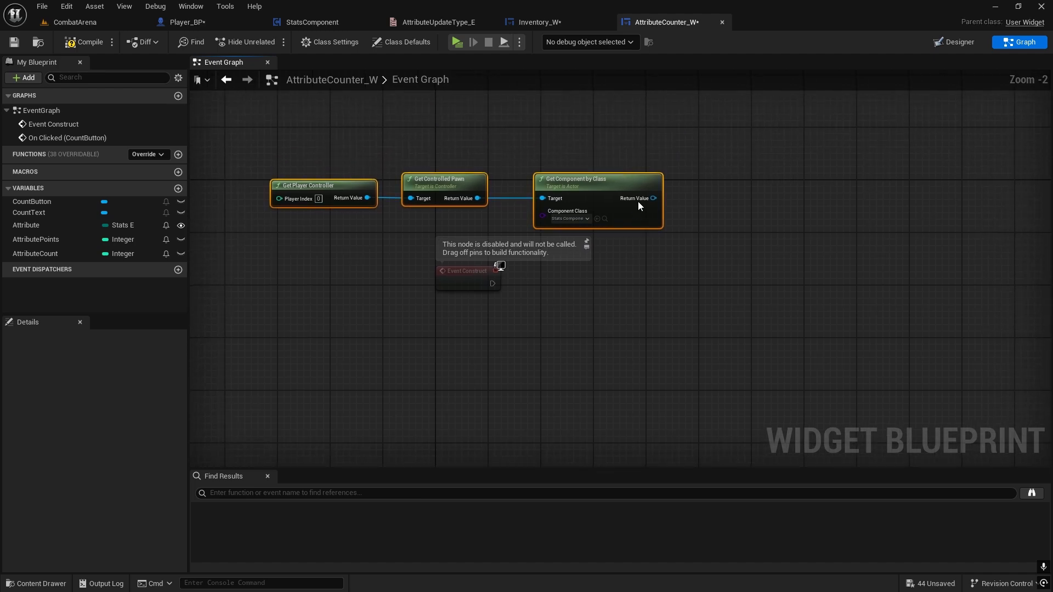
# Promote Get Component by Class's Return Value to a variable named StatsComponent and connect Event Construct to its SET node
pyautogui.moveTo(650, 199); pyautogui.dragTo(653, 274)
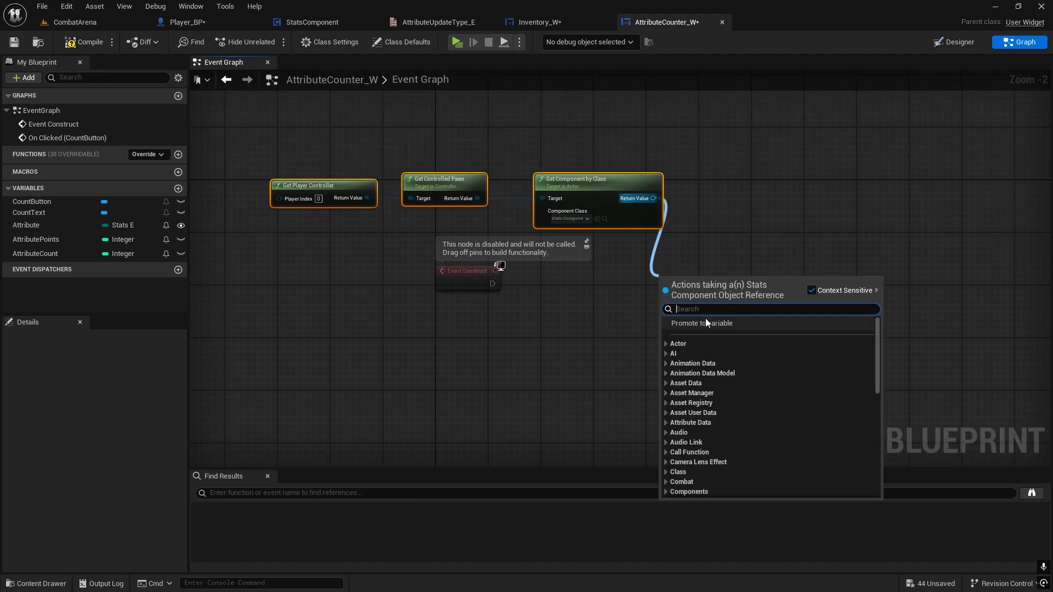
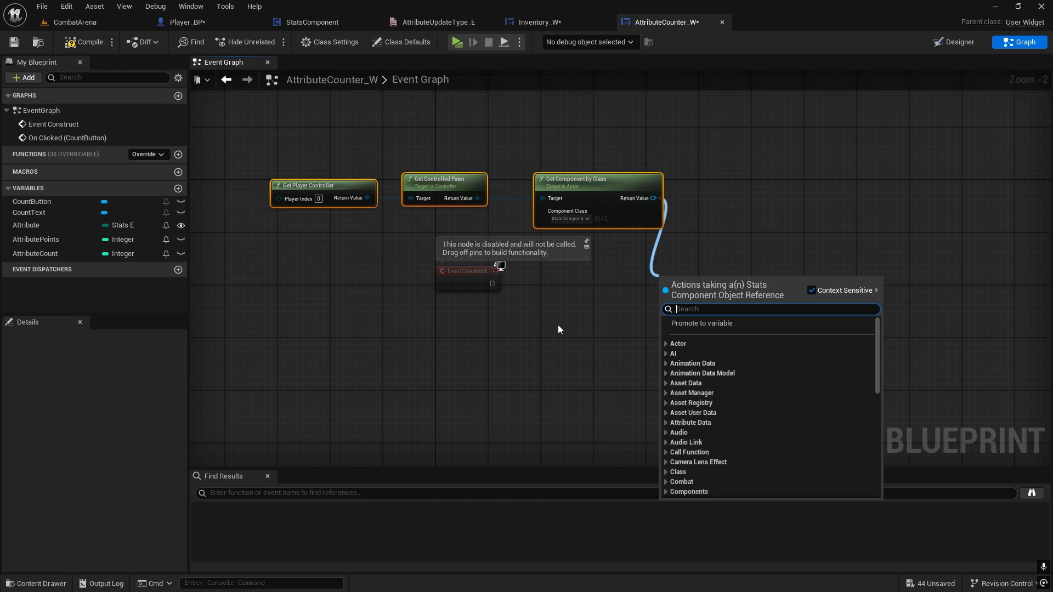
pyautogui.click(690, 321)
pyautogui.scroll(2, 626, 307)
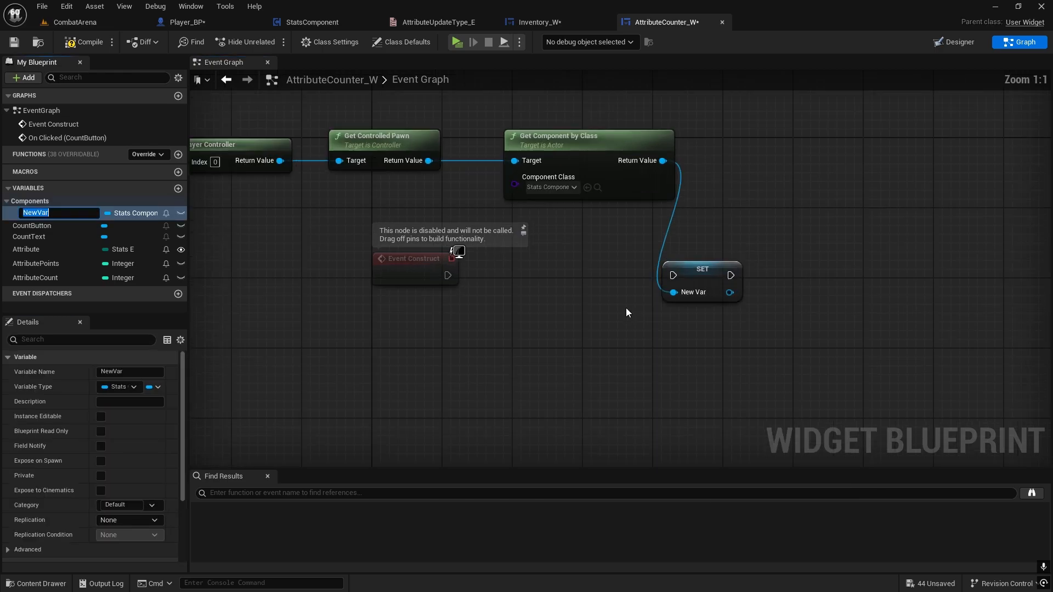
pyautogui.write('StatsComponent')
pyautogui.press('Return')
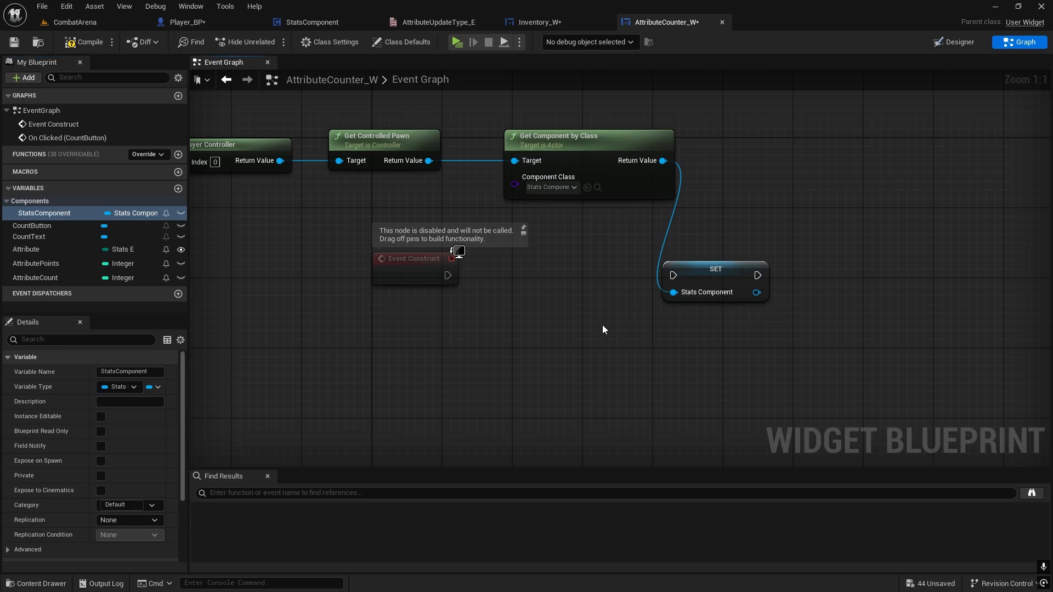
pyautogui.moveTo(446, 276); pyautogui.dragTo(674, 276)
pyautogui.moveTo(716, 282)
pyautogui.mouseDown()
pyautogui.moveTo(689, 273)
pyautogui.moveTo(708, 277)
pyautogui.mouseUp()
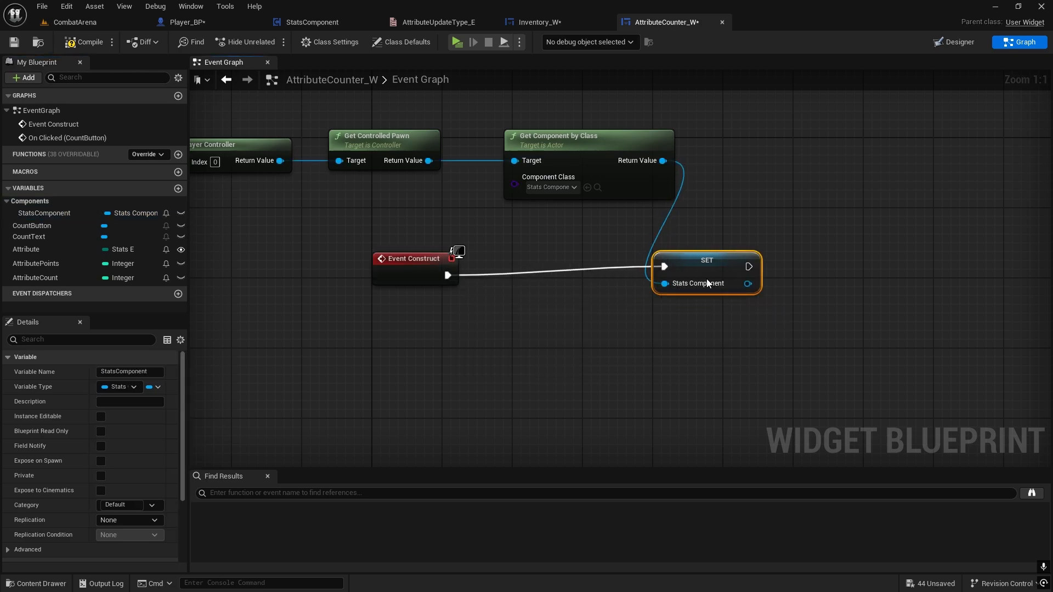
# Add a Get Attribute Points node from the output of the StatsComponent SET node and place it below
pyautogui.moveTo(783, 278); pyautogui.dragTo(716, 262, button='right')
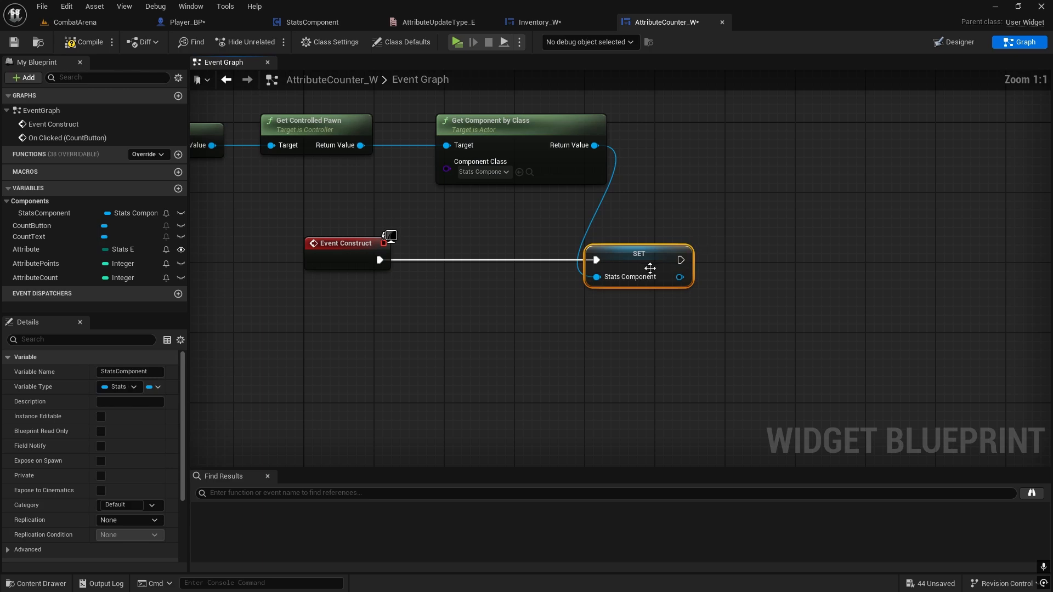
pyautogui.moveTo(680, 277); pyautogui.dragTo(680, 384)
pyautogui.write('get att')
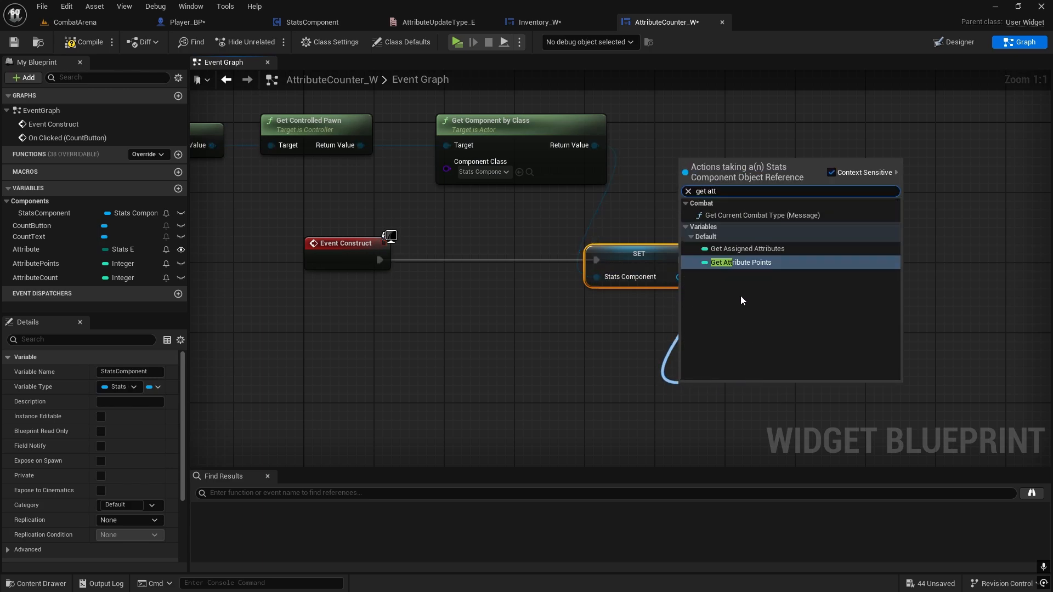
pyautogui.click(740, 262)
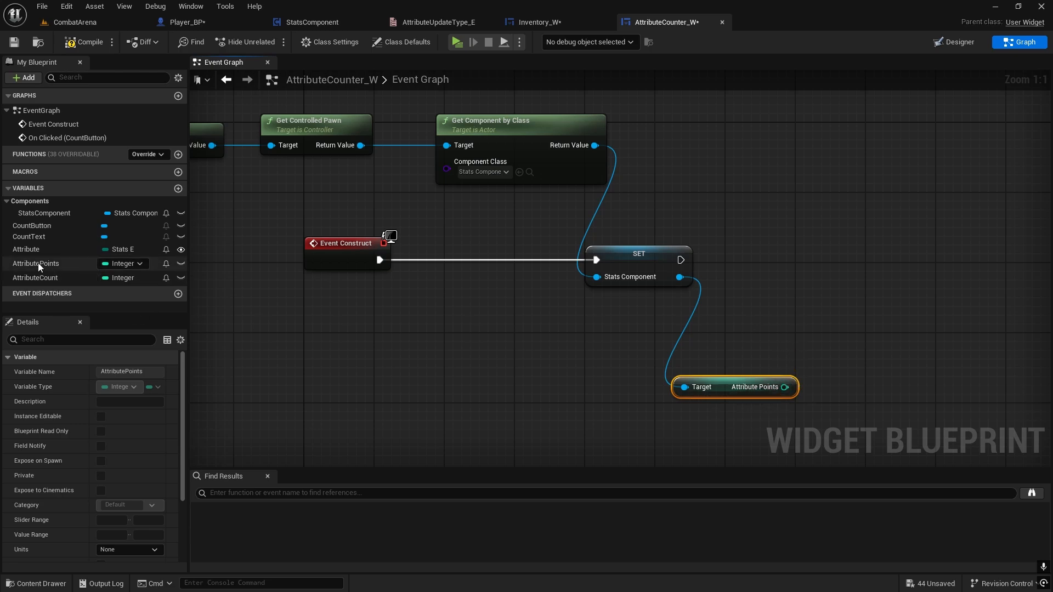
# Add a SET node for the widget's AttributePoints, feed it the component's Attribute Points and run it after the StatsComponent SET node
pyautogui.moveTo(41, 268); pyautogui.dragTo(820, 257)
pyautogui.click(861, 283)
pyautogui.moveTo(784, 387); pyautogui.dragTo(825, 277)
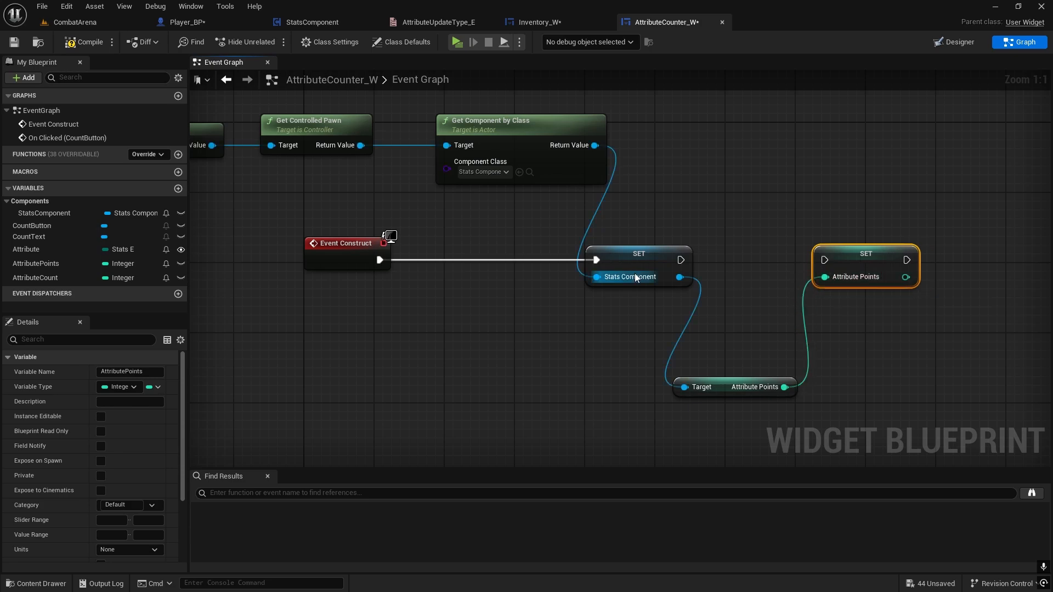
pyautogui.moveTo(679, 262); pyautogui.dragTo(825, 260)
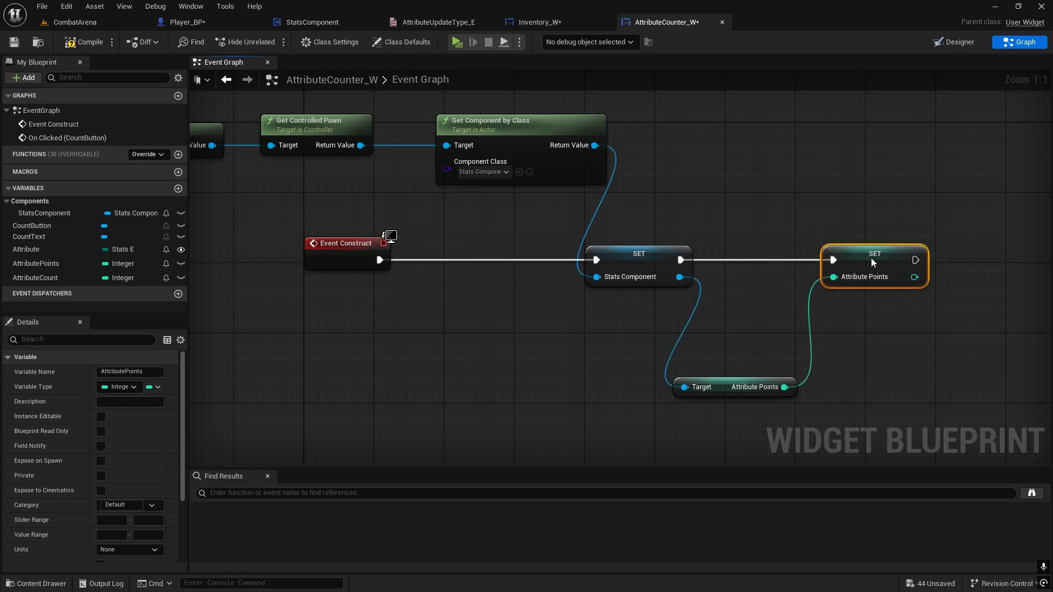
# Add a widget Set Visibility node and connect its execution after the AttributePoints SET node
pyautogui.moveTo(886, 279); pyautogui.dragTo(733, 256, button='right')
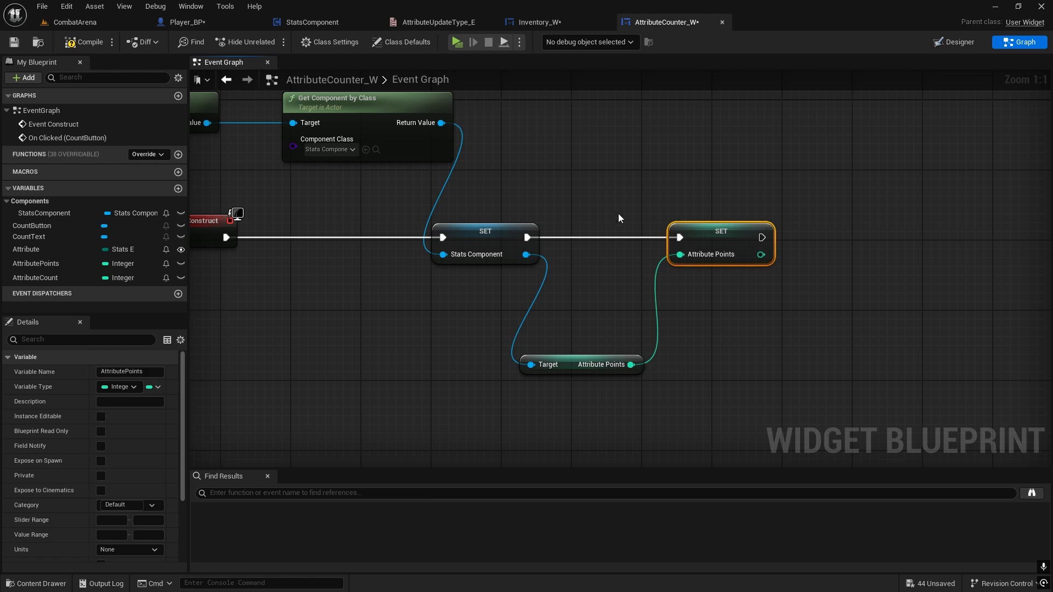
pyautogui.scroll(-1, 734, 266)
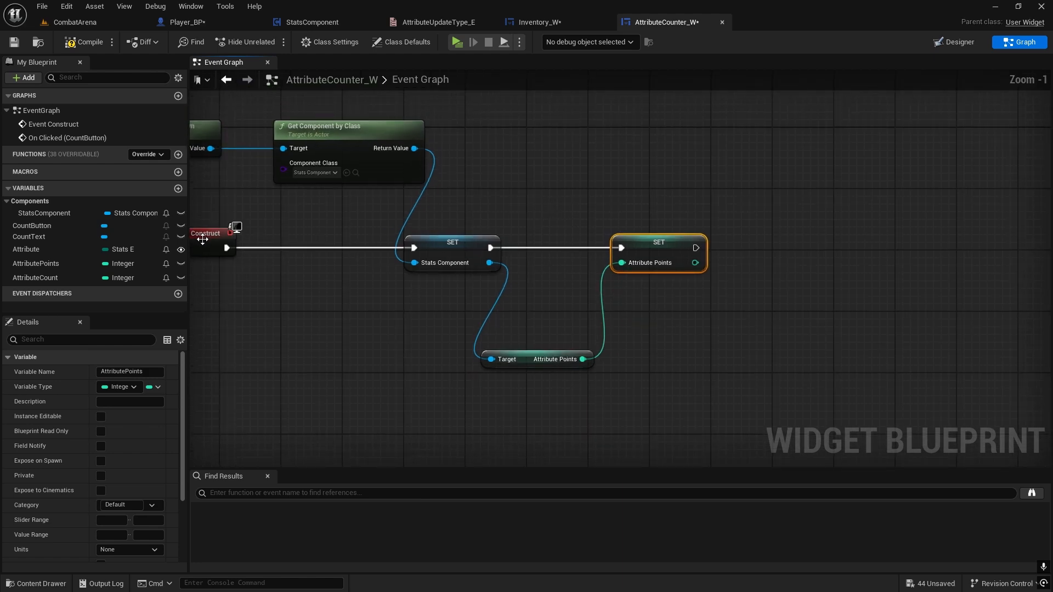
pyautogui.rightClick(777, 248)
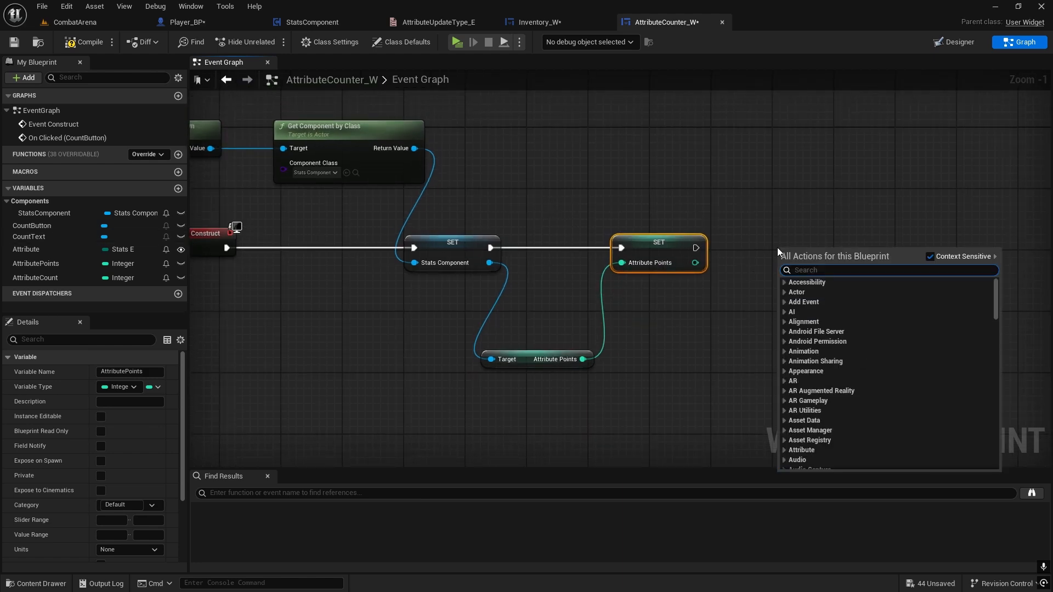
pyautogui.write('set visi')
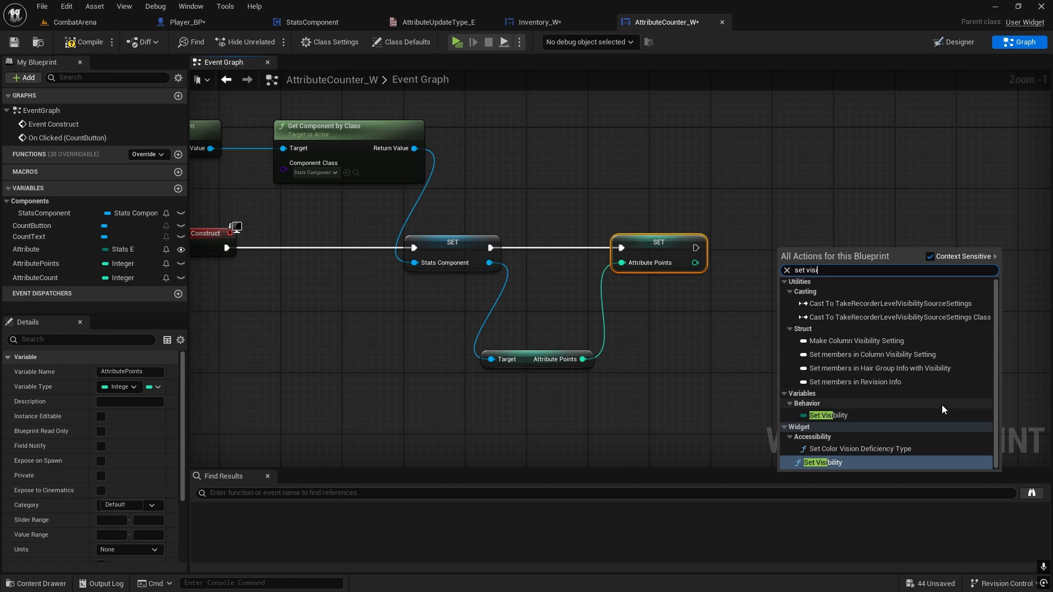
pyautogui.click(827, 463)
pyautogui.moveTo(706, 248); pyautogui.dragTo(766, 256)
pyautogui.moveTo(795, 246); pyautogui.dragTo(840, 237)
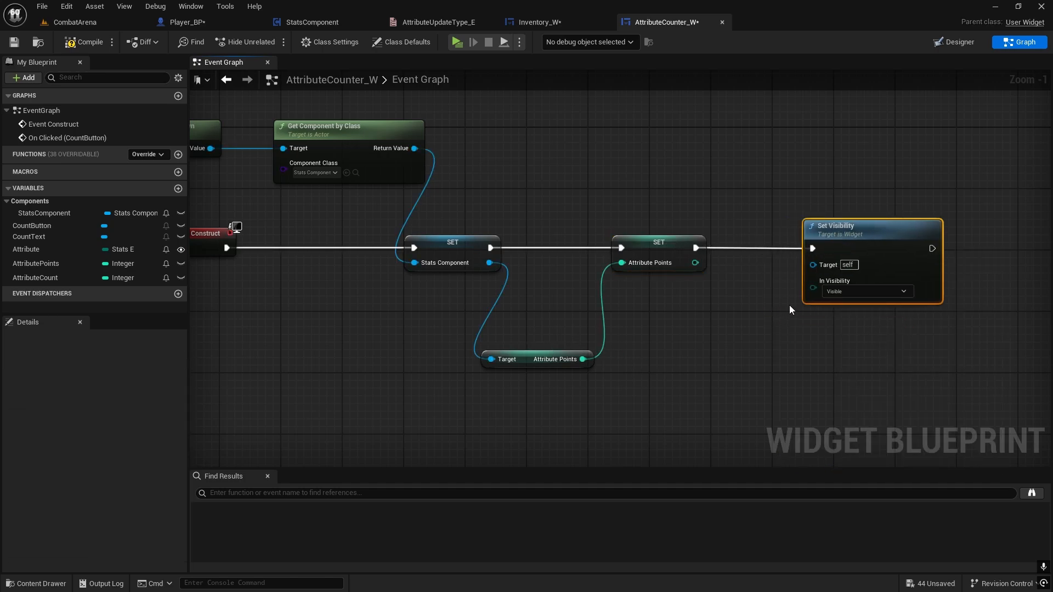
# Add a Select node feeding the In Visibility input of Set Visibility and place it below that node
pyautogui.moveTo(813, 287); pyautogui.dragTo(726, 338)
pyautogui.write('select')
pyautogui.click(803, 414)
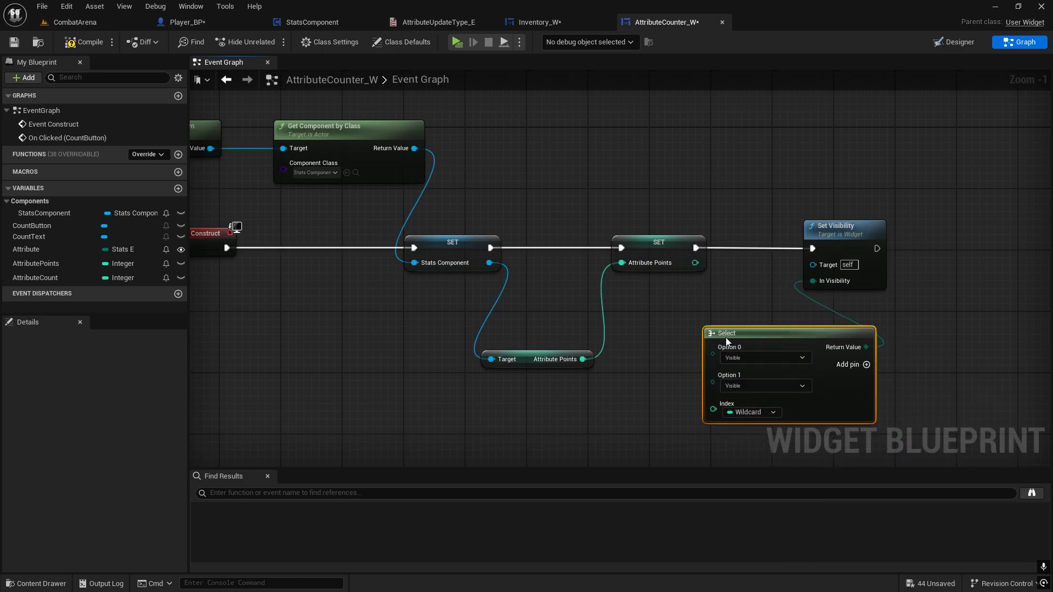
# Add a Greater (>) comparison of the component's Attribute Points with 0 and connect its result to the Select node's Index
pyautogui.moveTo(726, 338); pyautogui.dragTo(716, 288, button='right')
pyautogui.moveTo(573, 310); pyautogui.dragTo(569, 352)
pyautogui.write('>')
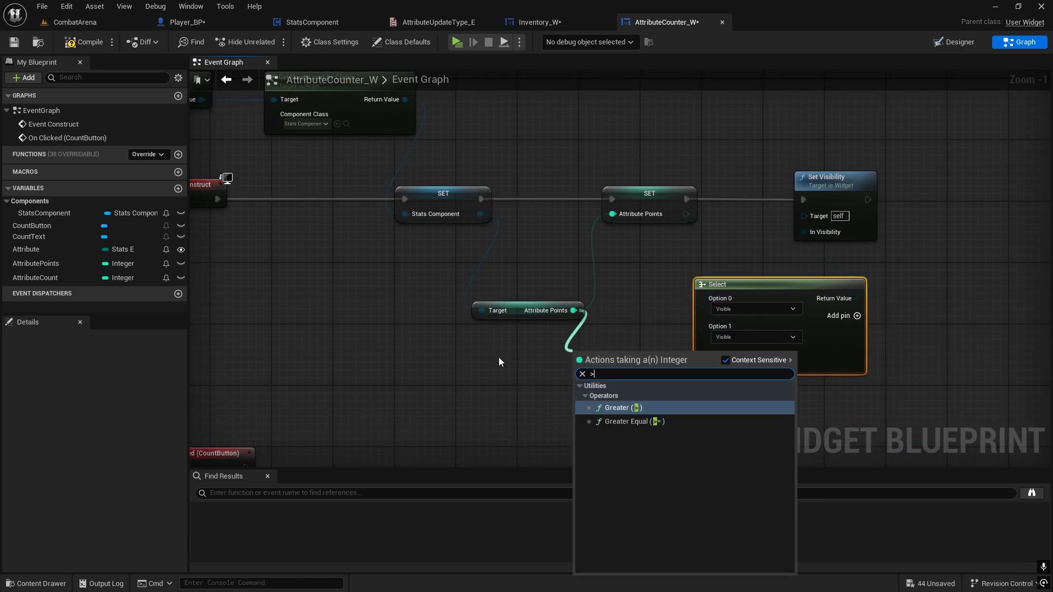
pyautogui.click(597, 411)
pyautogui.moveTo(631, 365); pyautogui.dragTo(723, 361)
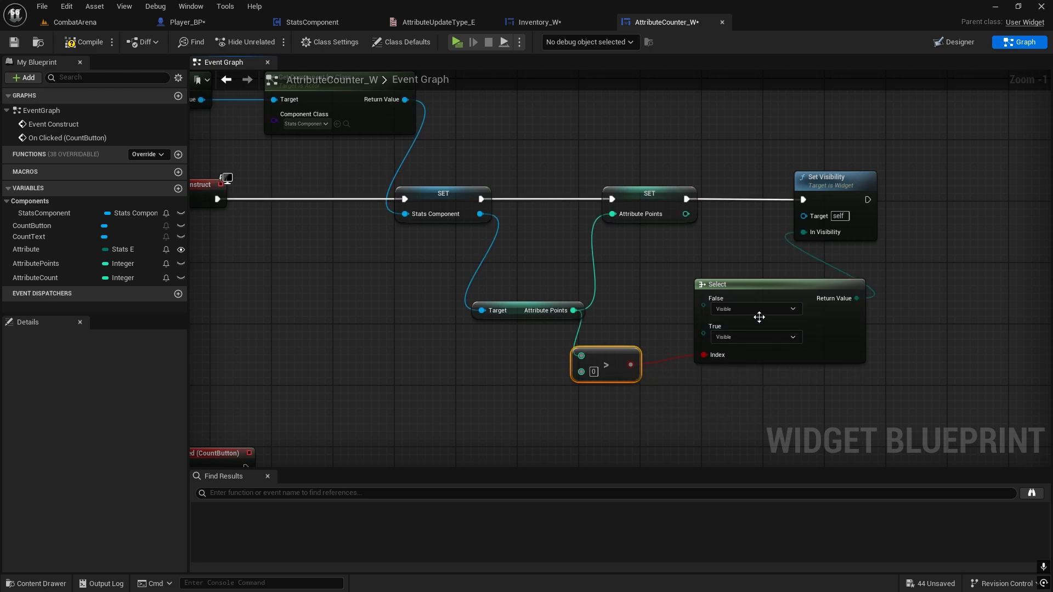
# Set the Select node's False option to Hidden and save the widget blueprint
pyautogui.click(731, 308)
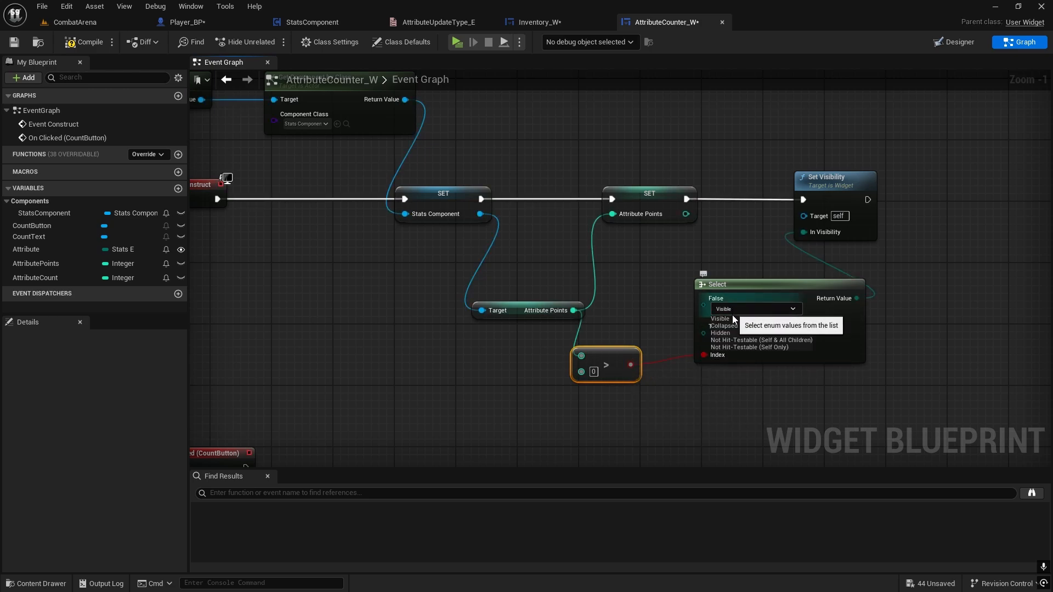
pyautogui.click(737, 337)
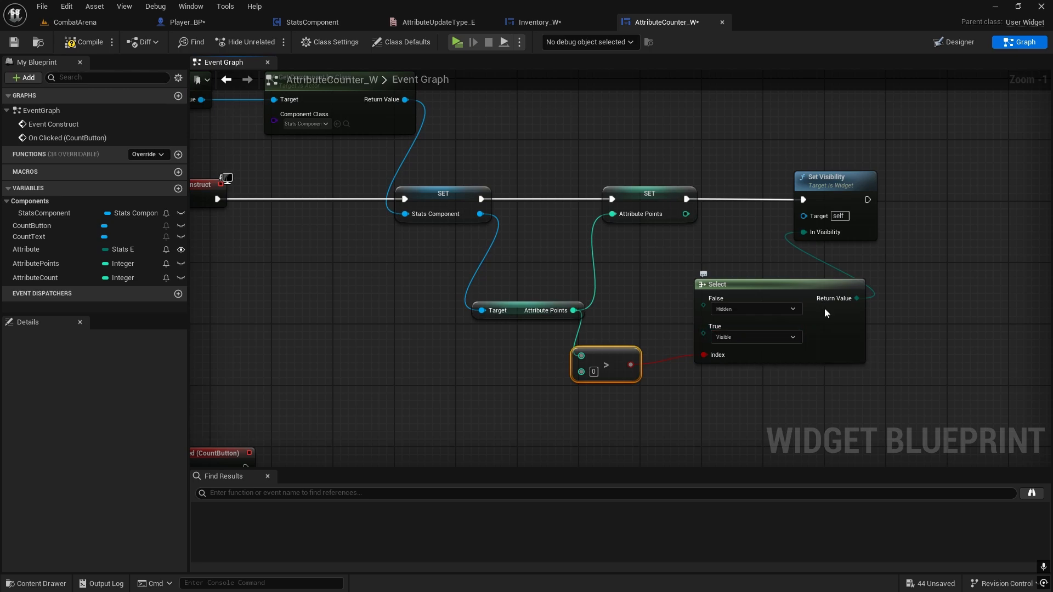
pyautogui.scroll(-2, 672, 346)
pyautogui.hotkey('ctrl', 's')
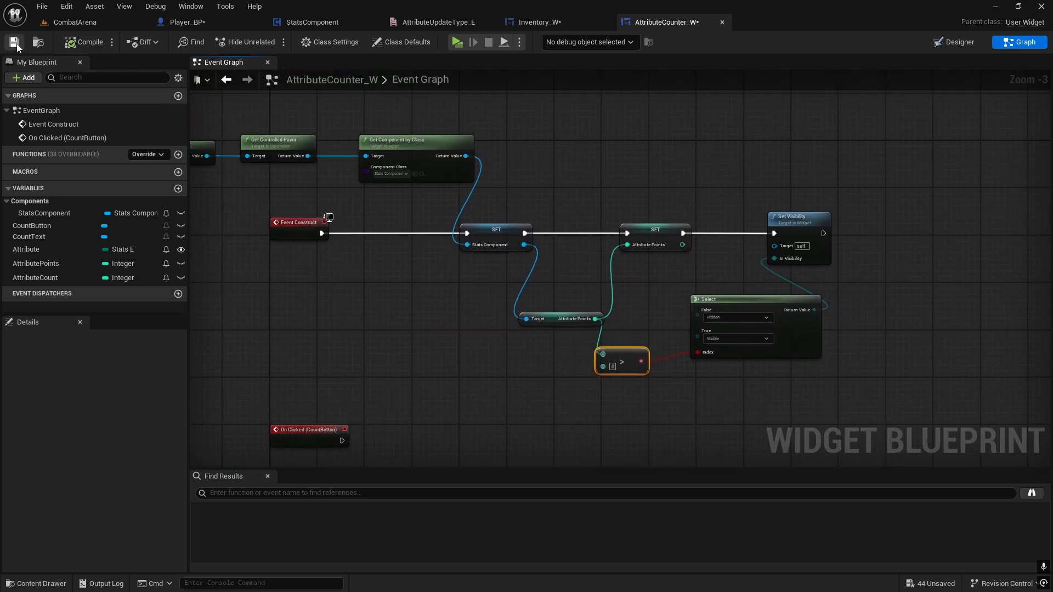
pyautogui.moveTo(639, 226); pyautogui.dragTo(539, 241, button='right')
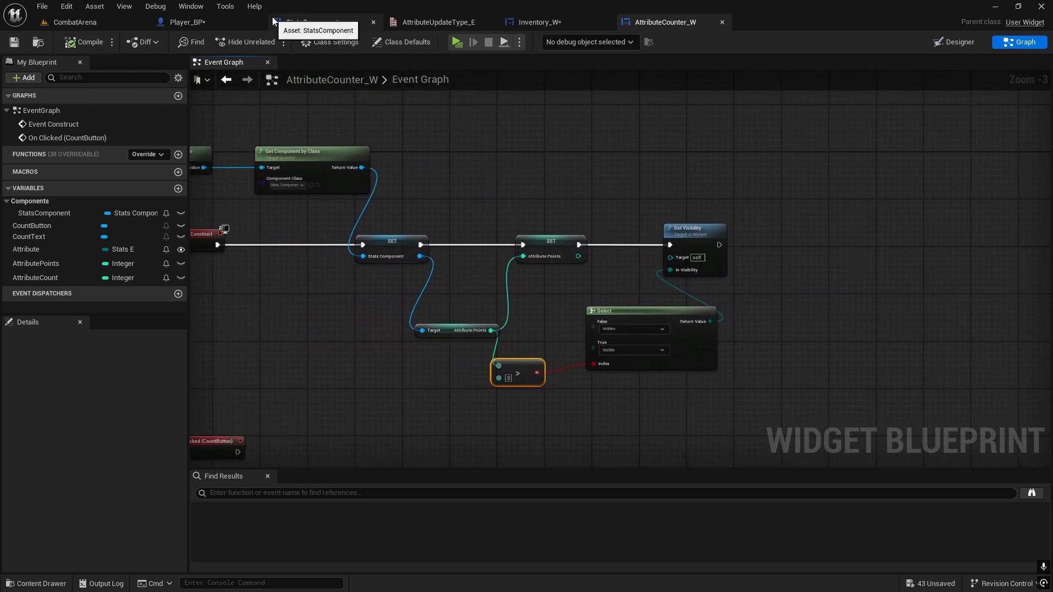
# Add a Stats Component getter in the AttributeCounter_W graph and create a Bind Event to On Attribute Updated node from it
pyautogui.click(312, 22)
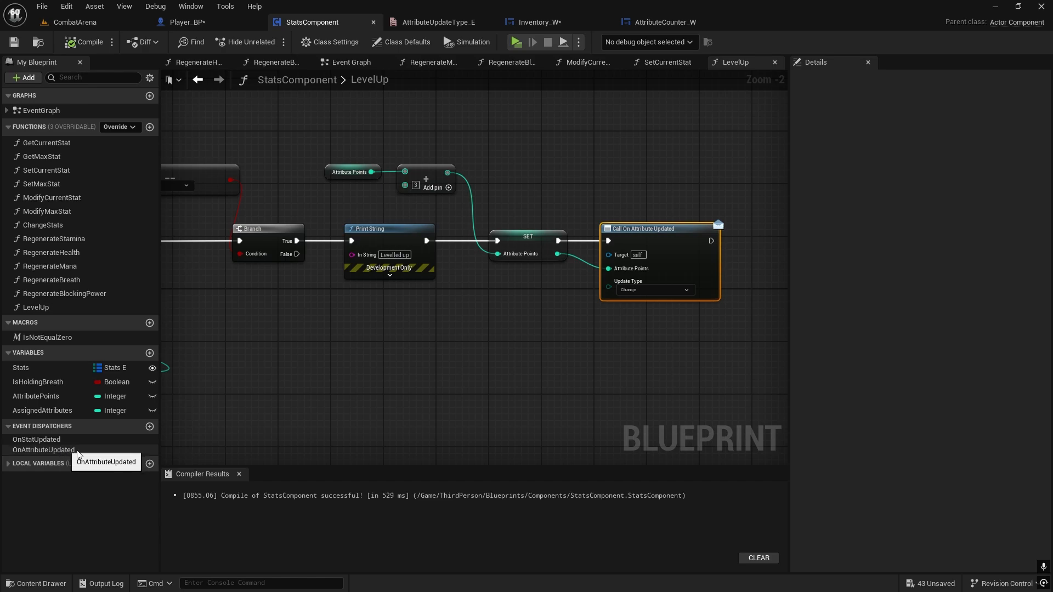
pyautogui.click(644, 24)
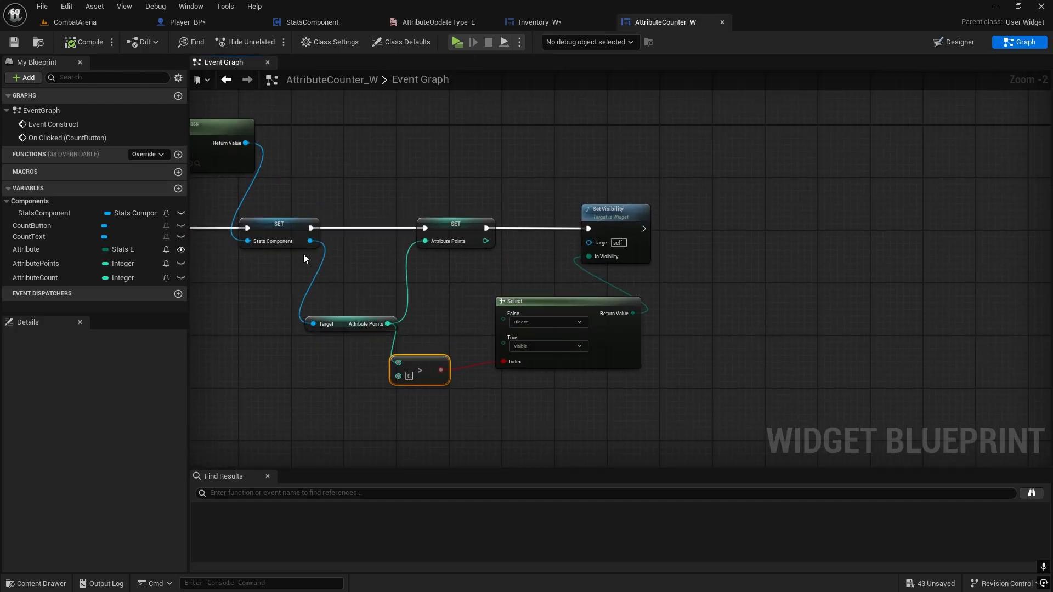
pyautogui.moveTo(55, 214); pyautogui.dragTo(713, 206)
pyautogui.click(682, 171)
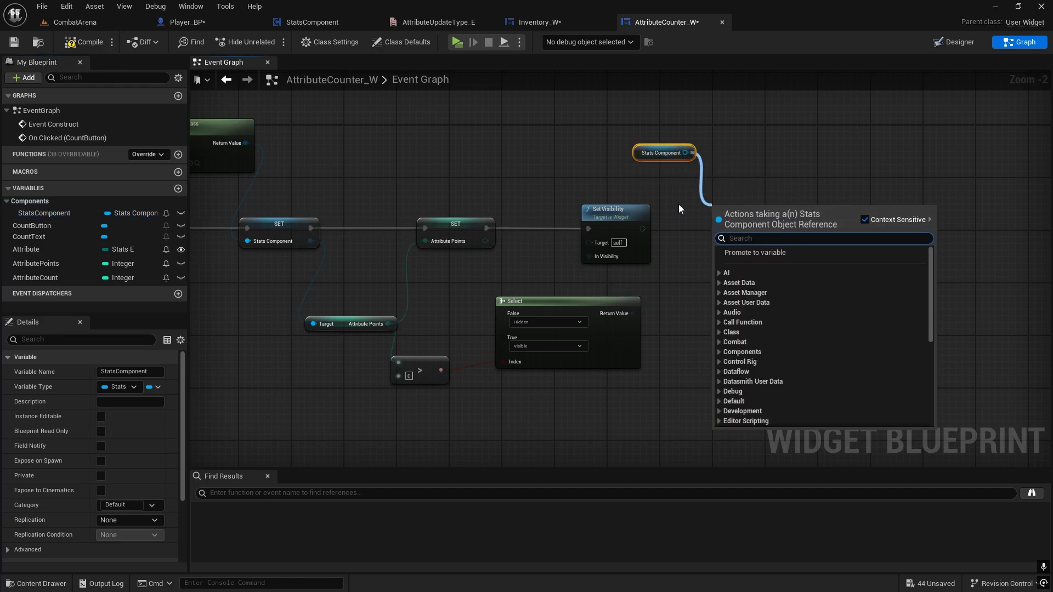
pyautogui.write('bind event on')
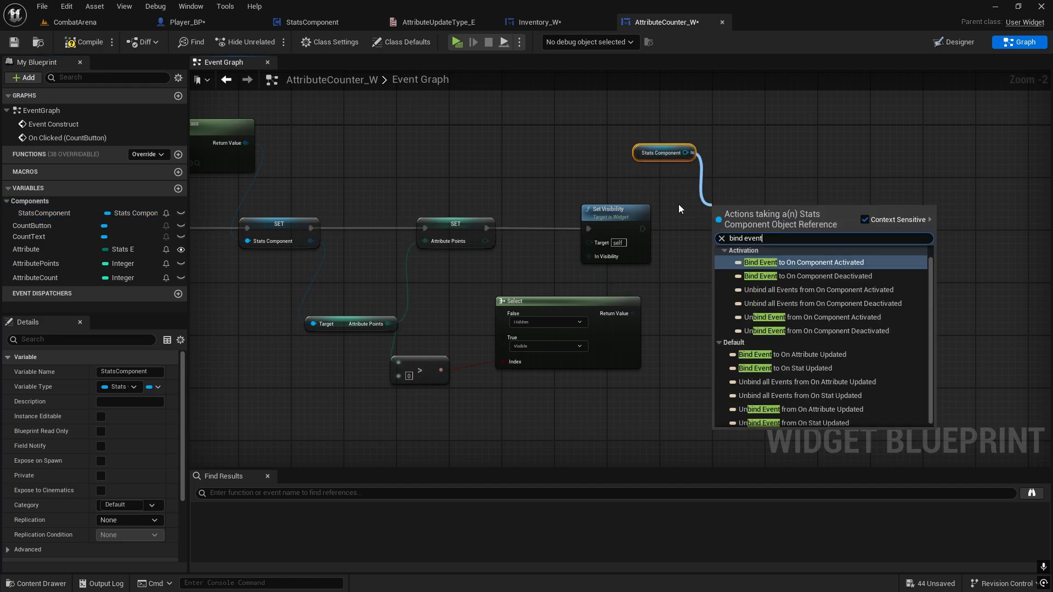
pyautogui.click(818, 356)
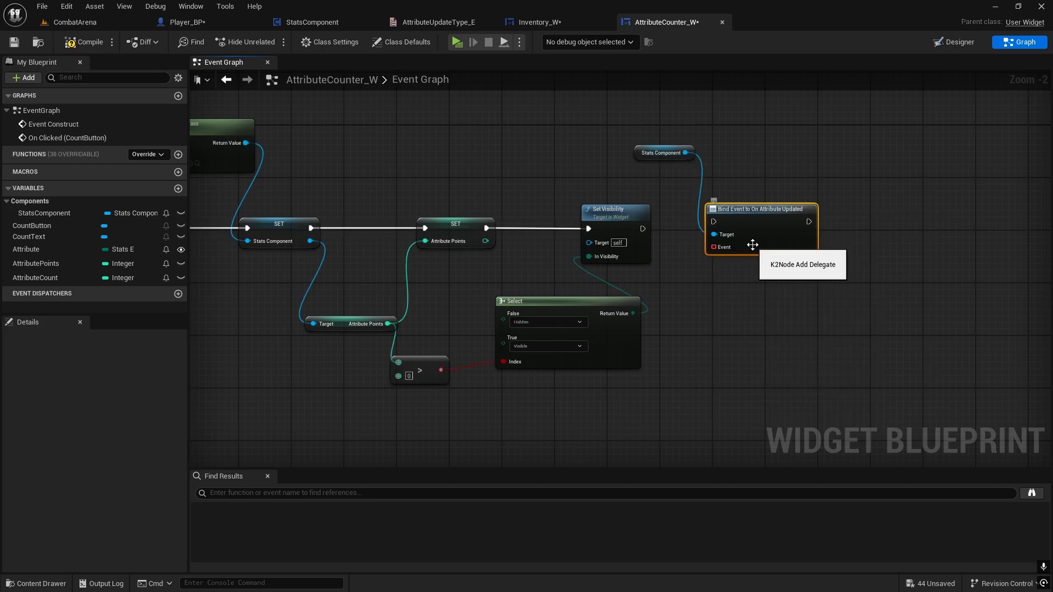
# Connect Set Visibility's execution output to the Bind Event to On Attribute Updated node and position that node after it
pyautogui.scroll(2, 762, 206)
pyautogui.moveTo(763, 205); pyautogui.dragTo(733, 212)
pyautogui.moveTo(606, 222); pyautogui.dragTo(804, 207)
pyautogui.scroll(-2, 779, 242)
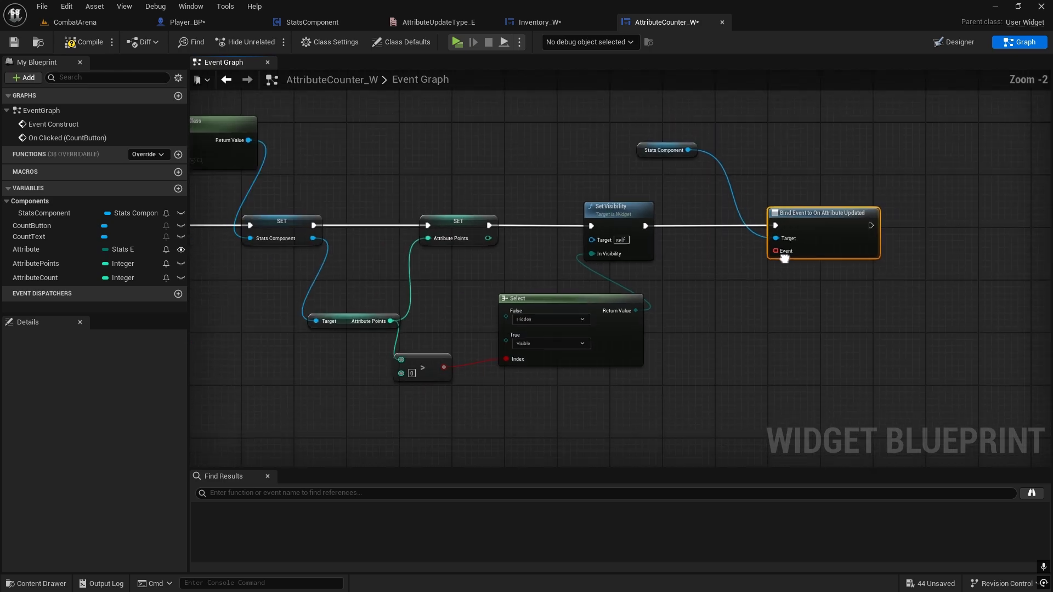
# Add a Create Event node to the Bind Event node's Event input and have it create a matching event
pyautogui.moveTo(781, 249); pyautogui.dragTo(798, 197, button='right')
pyautogui.moveTo(795, 199); pyautogui.dragTo(786, 256)
pyautogui.write('crea')
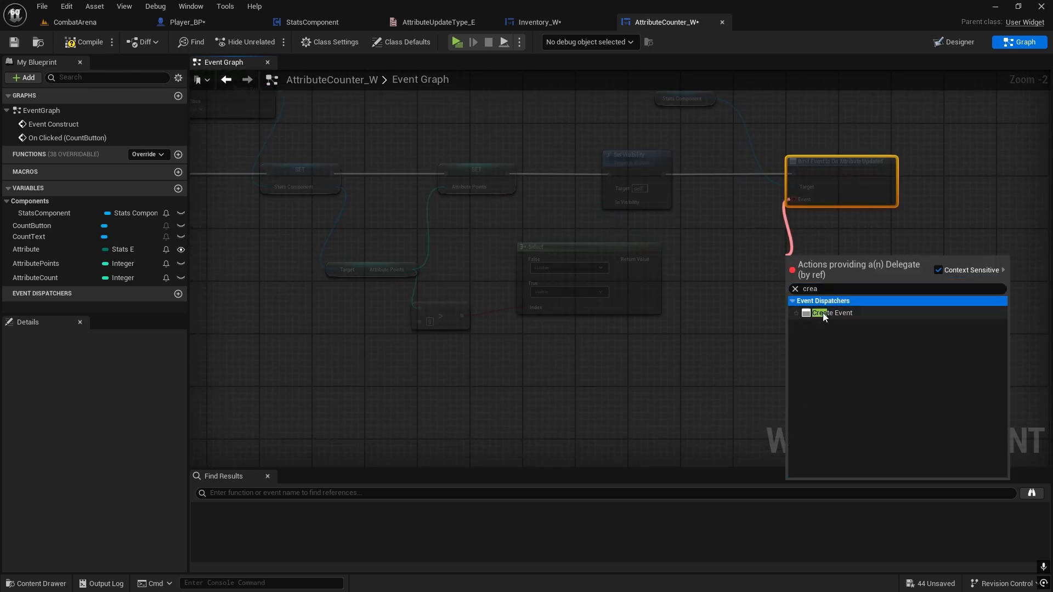
pyautogui.click(823, 313)
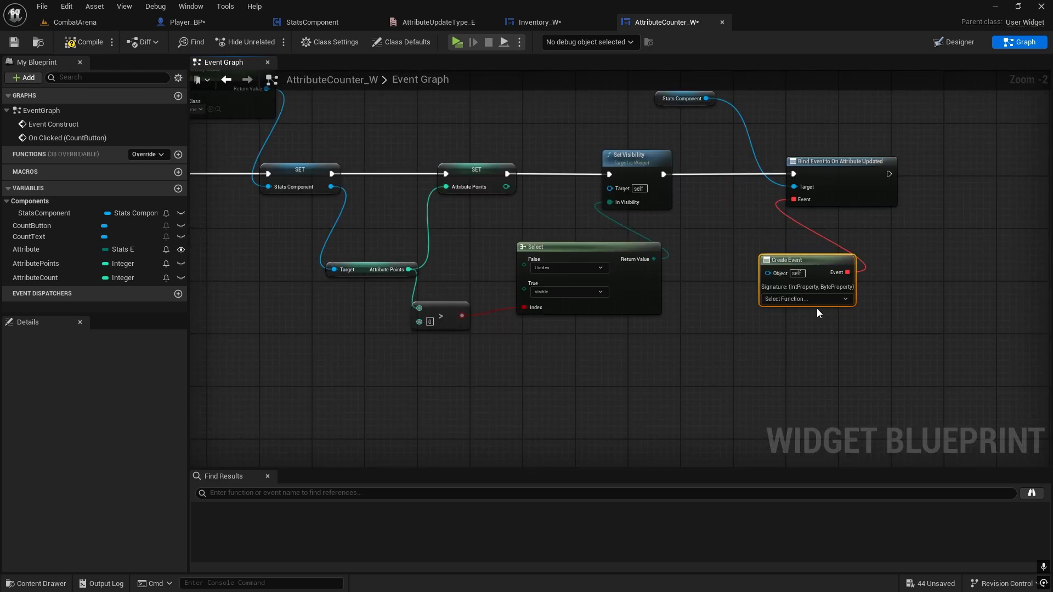
pyautogui.click(804, 298)
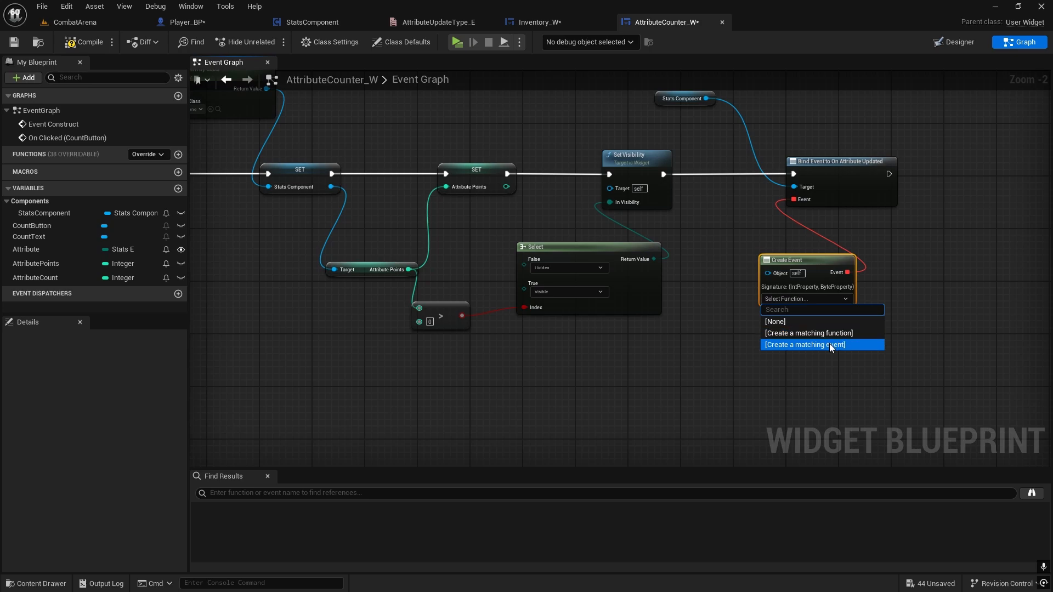
pyautogui.click(829, 343)
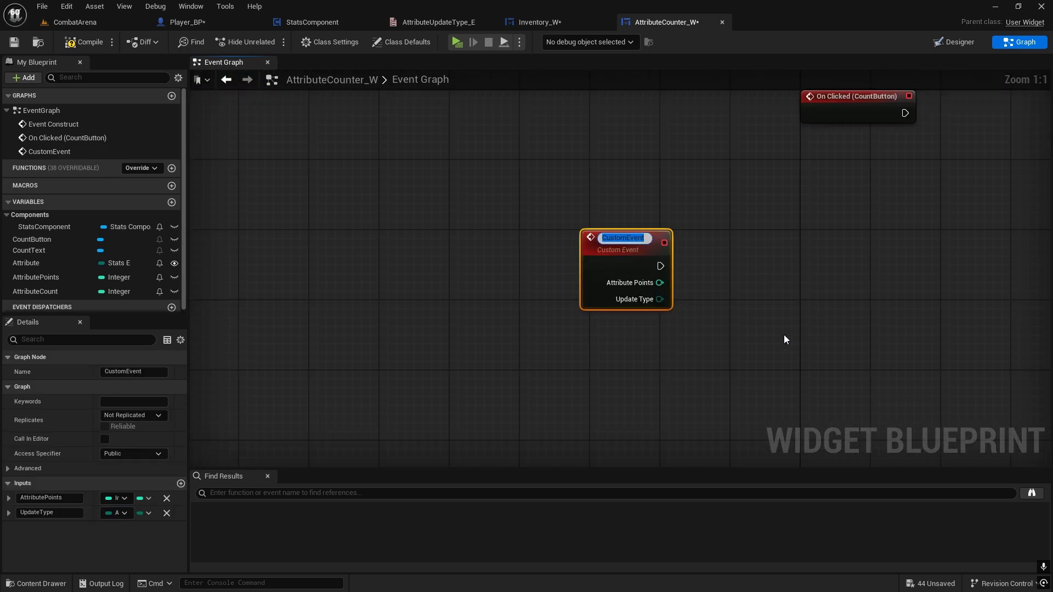
# Name the new custom event UpdateAttributes
pyautogui.write('Up')
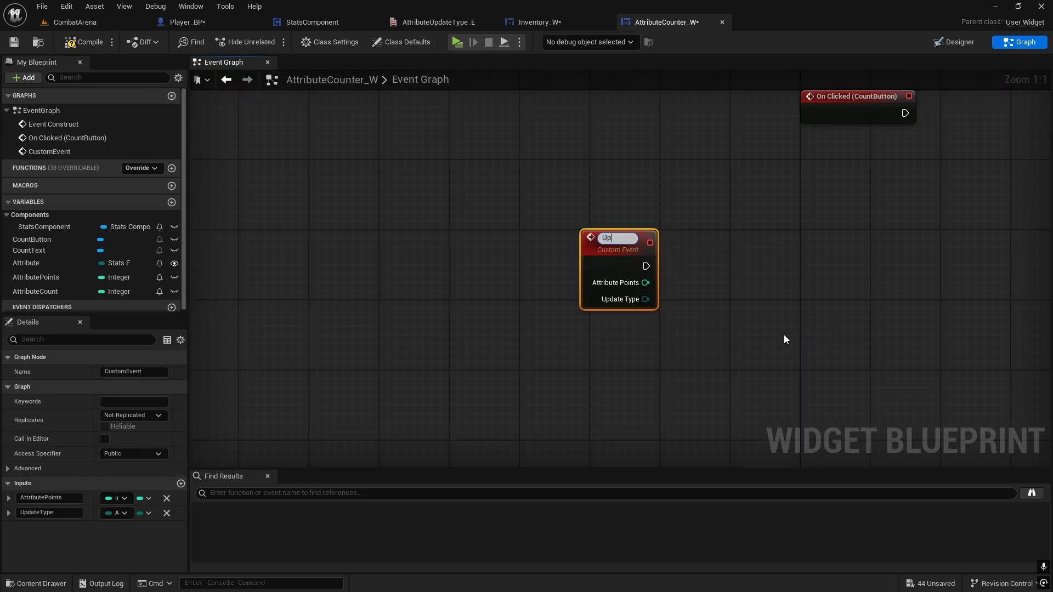
pyautogui.write('dateU')
pyautogui.write('ttributes')
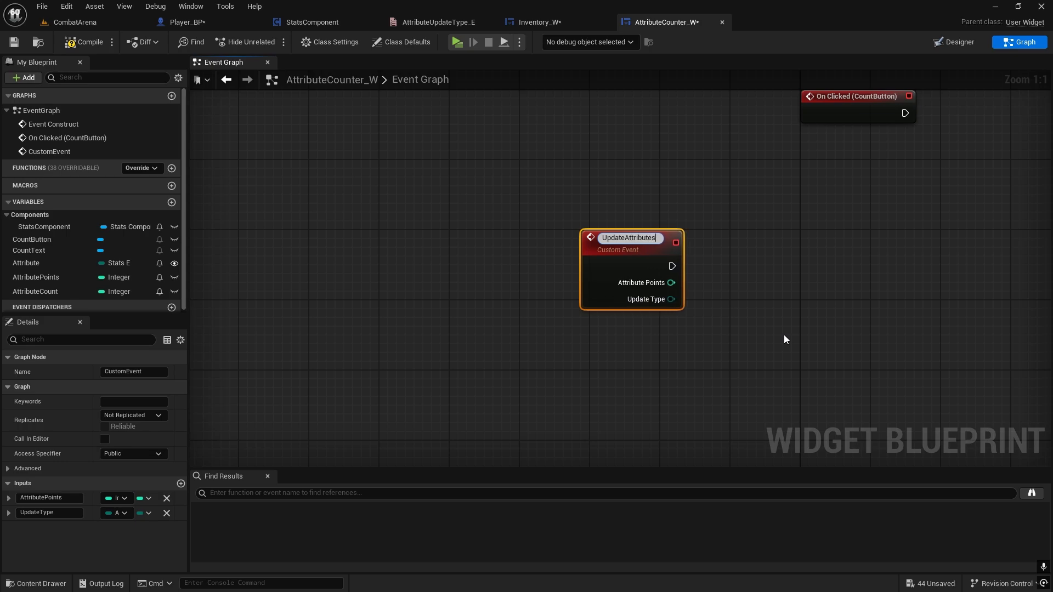
pyautogui.click(787, 342)
pyautogui.scroll(-5, 745, 308)
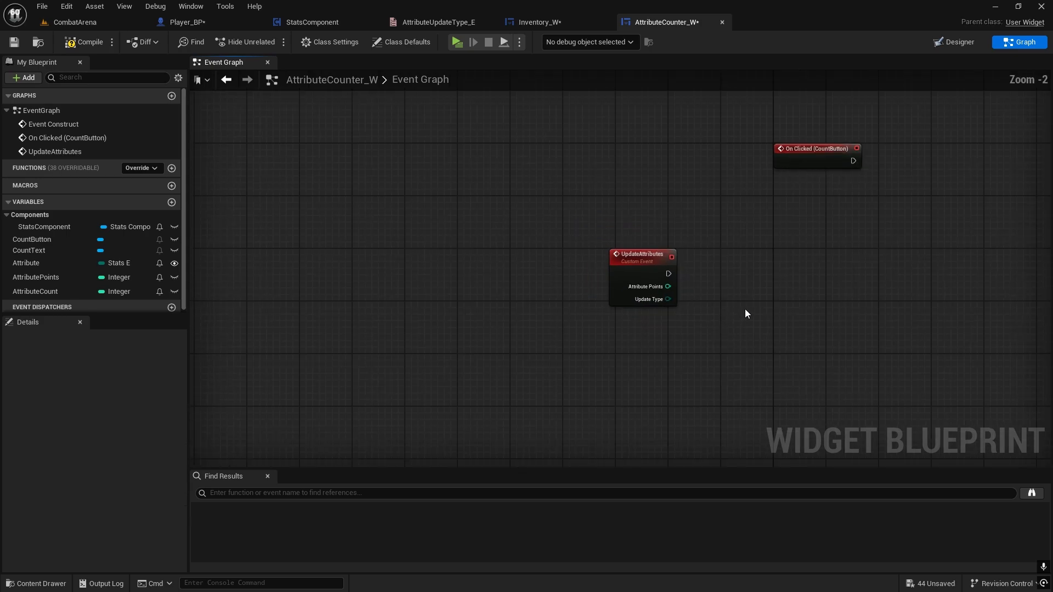
# Rearrange the event nodes so On Clicked (CountButton) sits above UpdateAttributes with free space between them
pyautogui.moveTo(744, 308); pyautogui.dragTo(555, 246, button='right')
pyautogui.moveTo(500, 225); pyautogui.dragTo(499, 297)
pyautogui.scroll(2, 570, 199)
pyautogui.moveTo(578, 162); pyautogui.dragTo(446, 220)
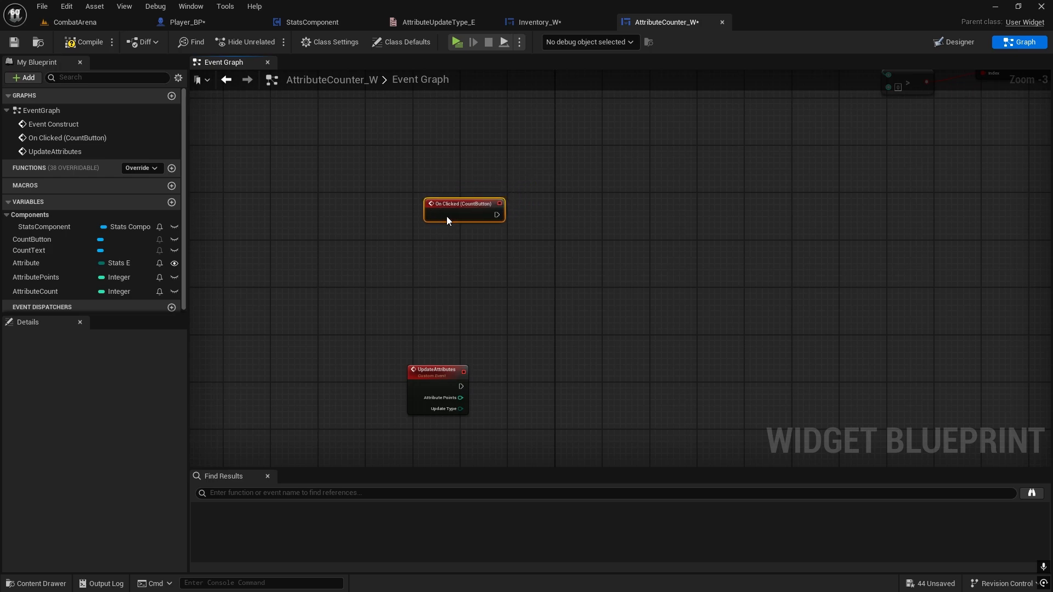
# Add a Branch node and connect it to the execution output of On Clicked (CountButton)
pyautogui.moveTo(559, 203); pyautogui.dragTo(569, 218, button='right')
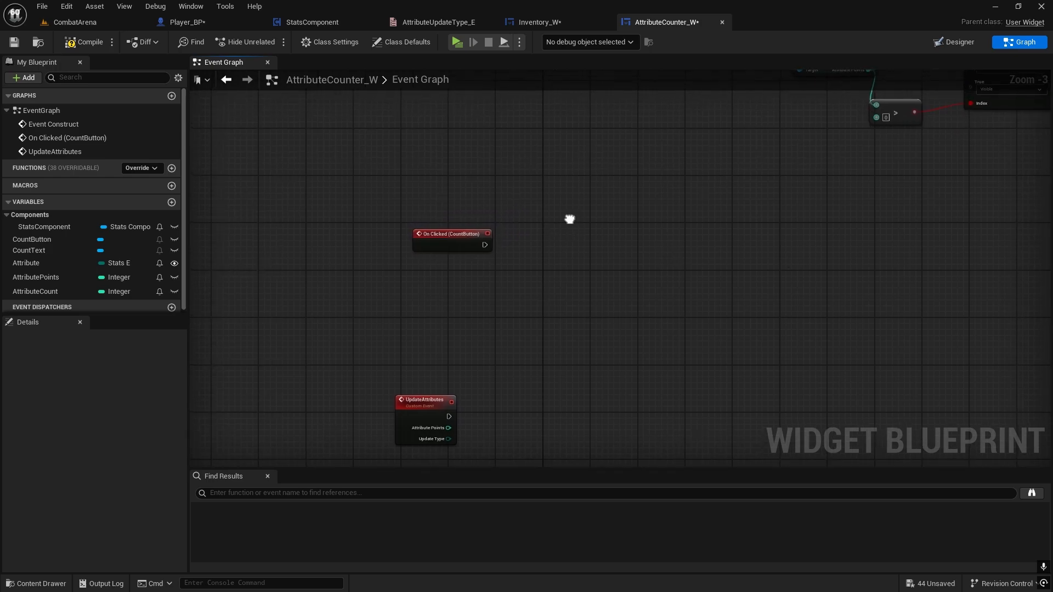
pyautogui.click(518, 230)
pyautogui.moveTo(486, 245); pyautogui.dragTo(570, 251)
pyautogui.scroll(3, 293, 269)
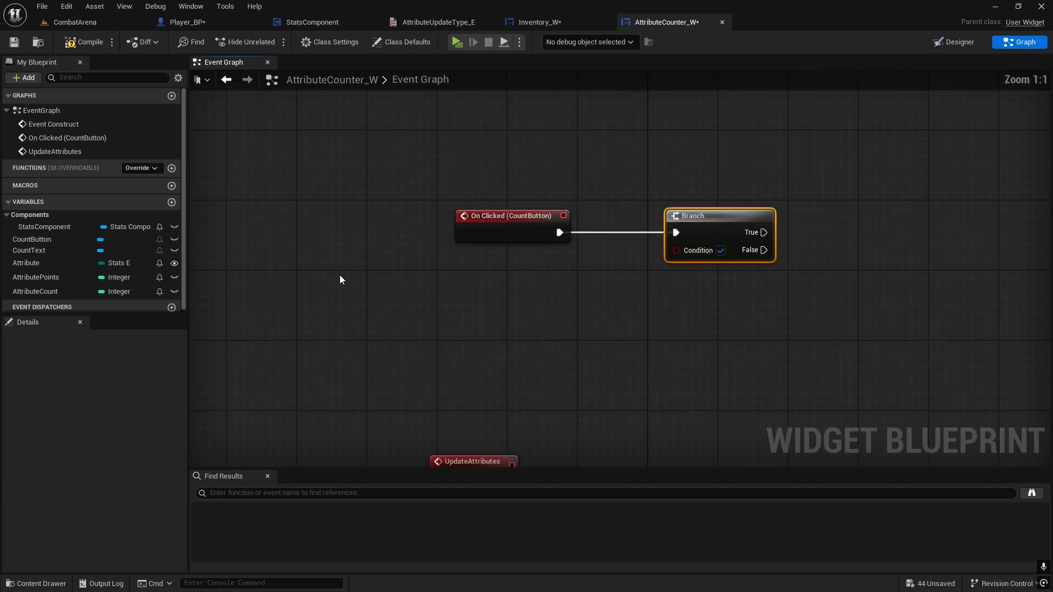
# Add a Greater (>) comparison of Attribute Points with 0 and connect its result to the Branch's Condition
pyautogui.moveTo(36, 277); pyautogui.dragTo(592, 287)
pyautogui.click(515, 303)
pyautogui.write('>')
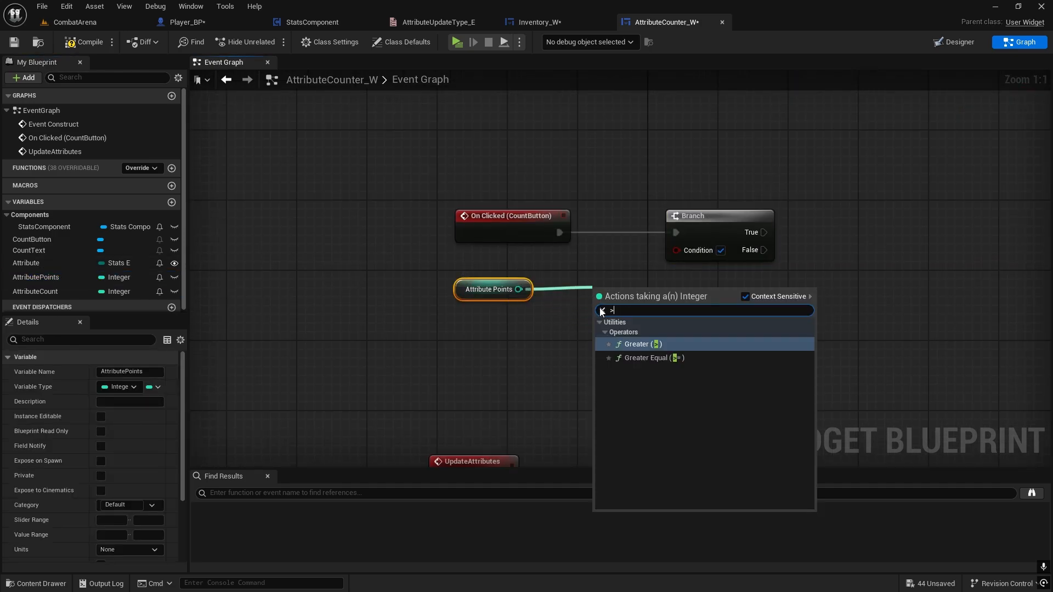
pyautogui.click(660, 343)
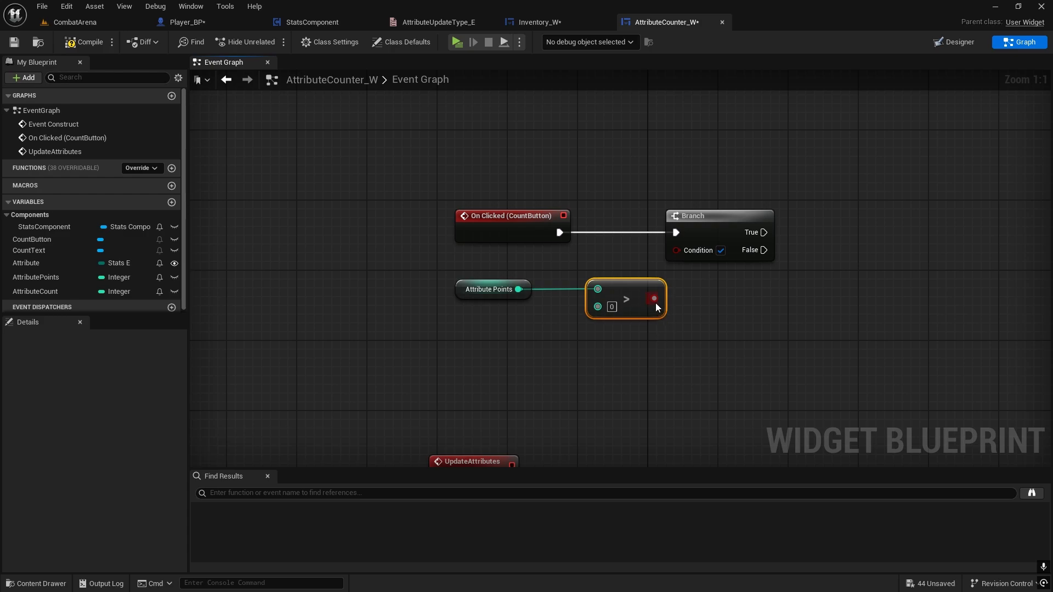
pyautogui.moveTo(654, 299); pyautogui.dragTo(676, 250)
pyautogui.moveTo(779, 289); pyautogui.dragTo(720, 288, button='right')
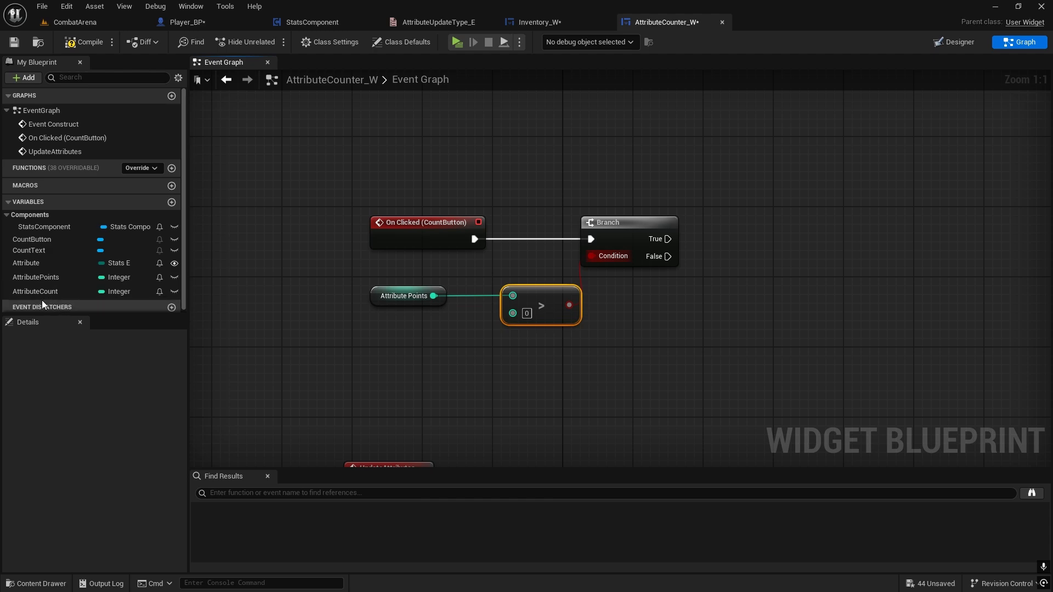
# Place an Attribute Count getter below the Branch node
pyautogui.moveTo(35, 296); pyautogui.dragTo(650, 301)
pyautogui.click(660, 309)
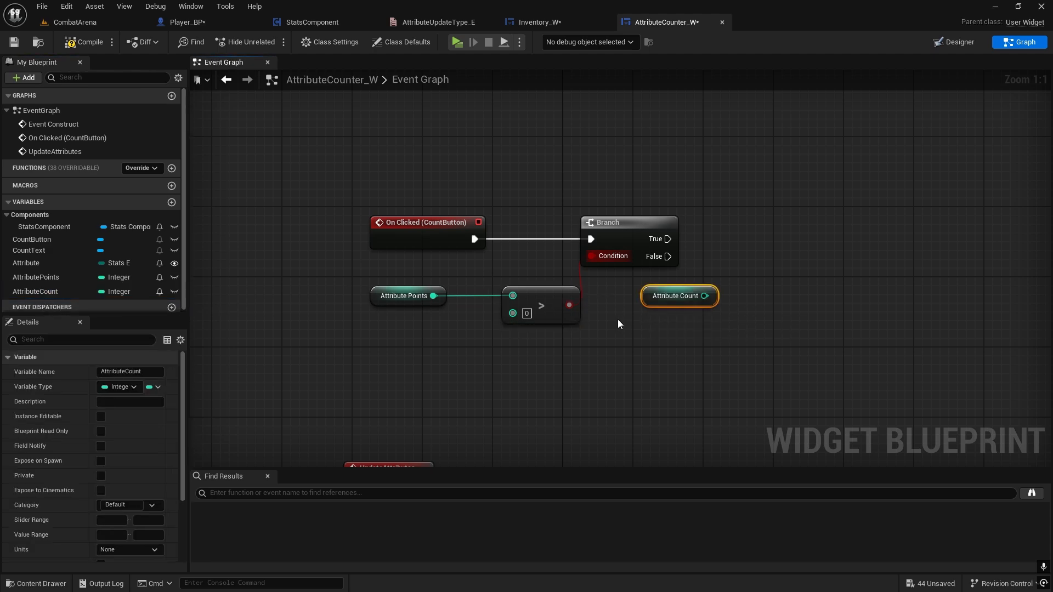
pyautogui.moveTo(739, 301); pyautogui.dragTo(560, 280, button='right')
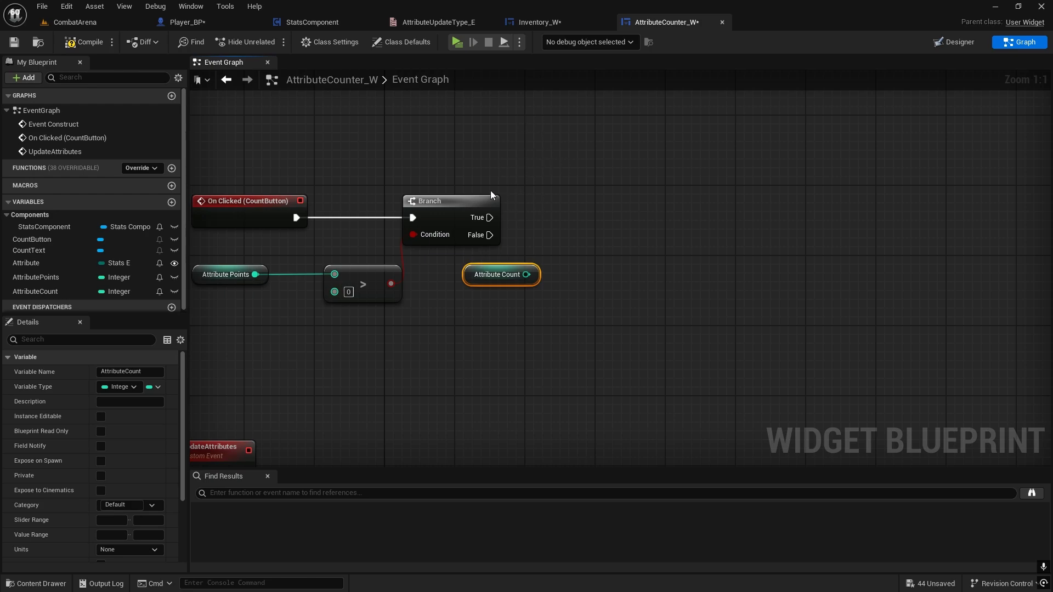
# Add an Add (+) node that increases Attribute Count by 1 and align it beside the getter
pyautogui.click(941, 45)
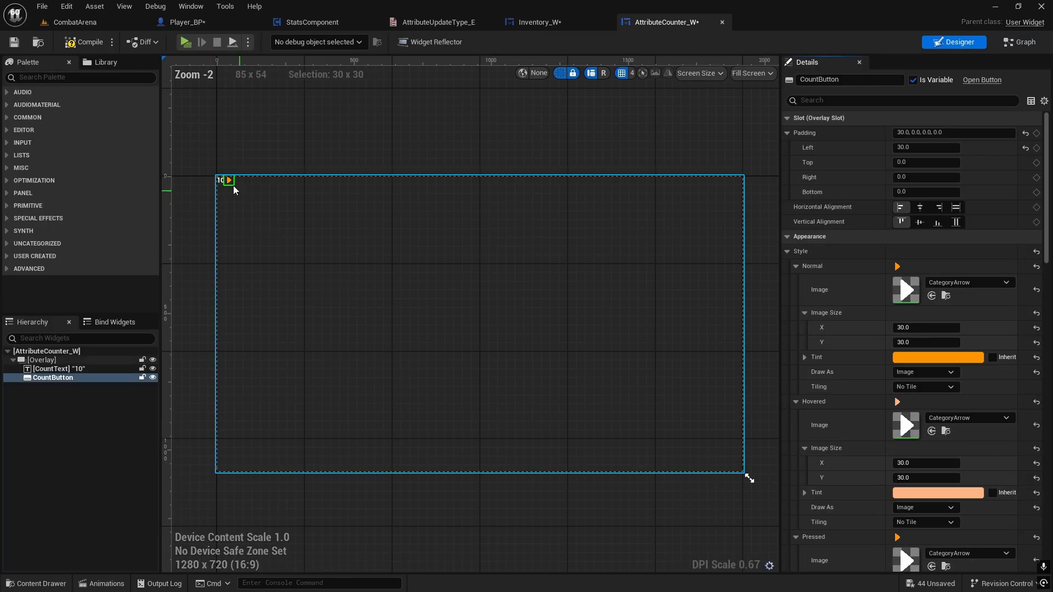
pyautogui.scroll(4, 262, 204)
pyautogui.moveTo(265, 195); pyautogui.dragTo(527, 249, button='right')
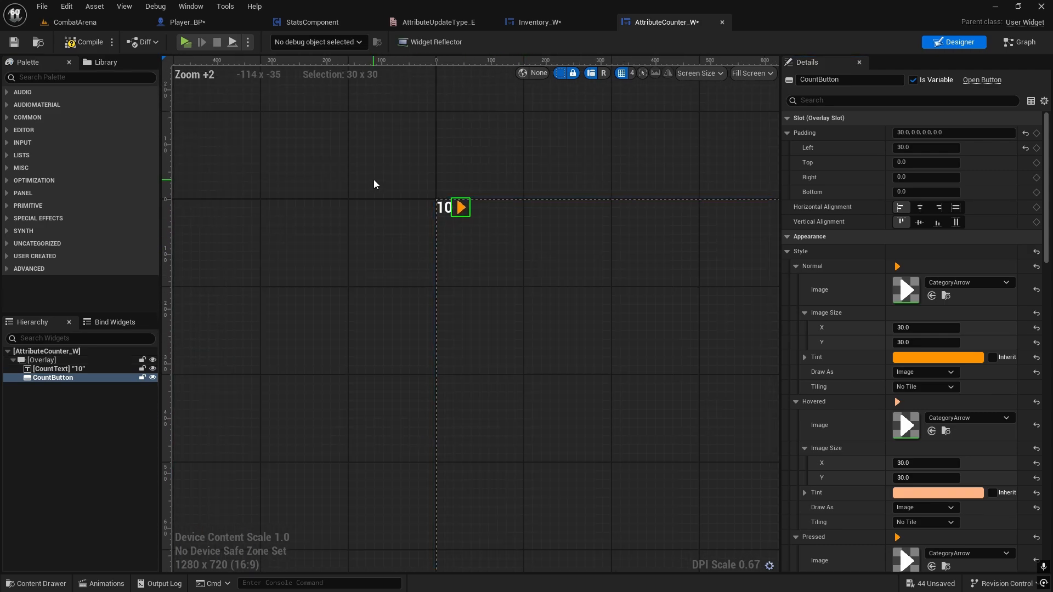
pyautogui.click(1020, 44)
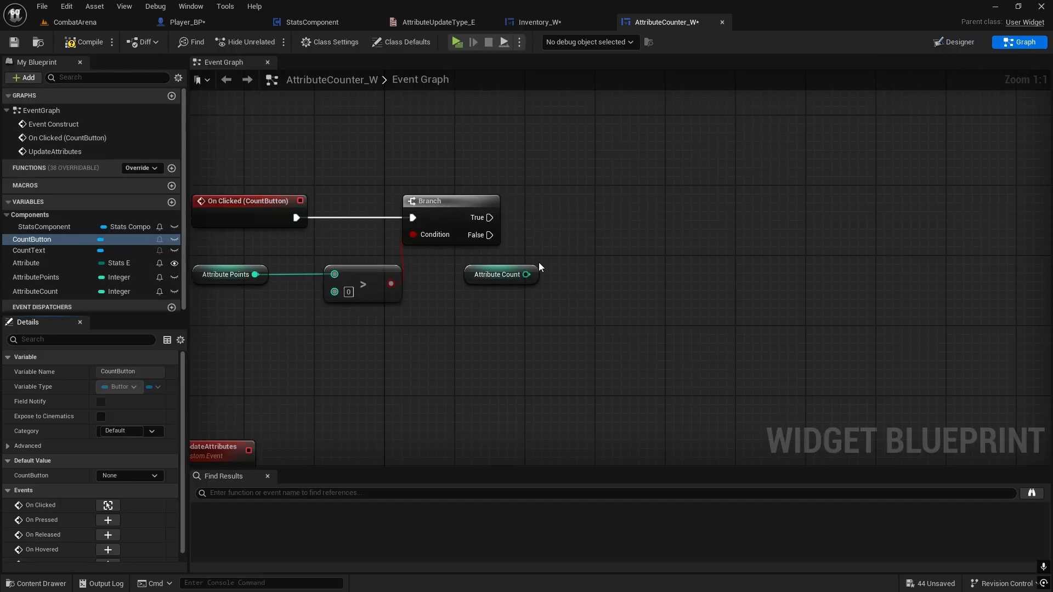
pyautogui.moveTo(526, 274); pyautogui.dragTo(592, 317)
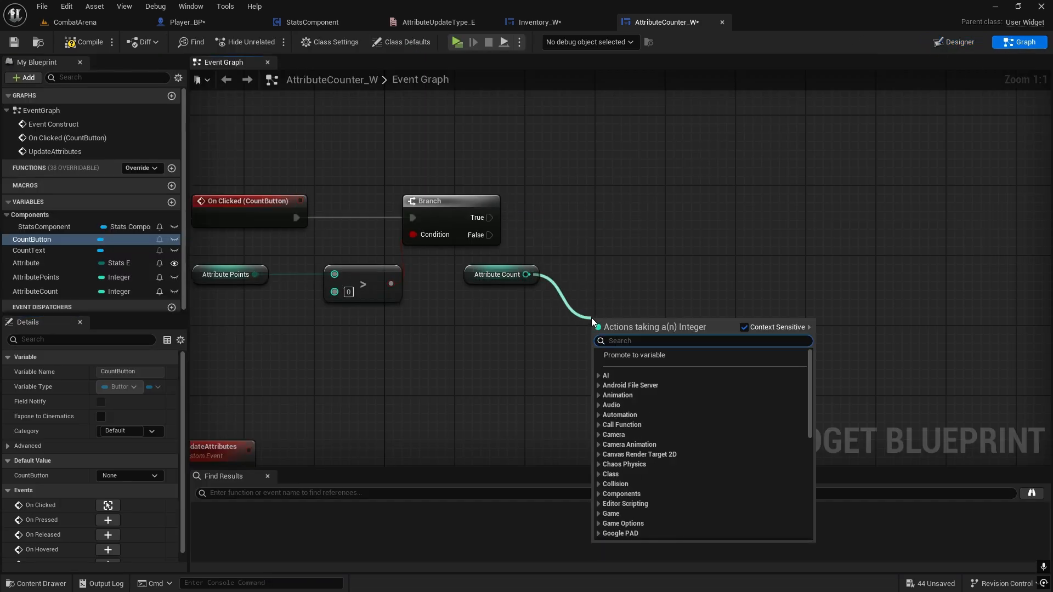
pyautogui.write('+')
pyautogui.click(633, 406)
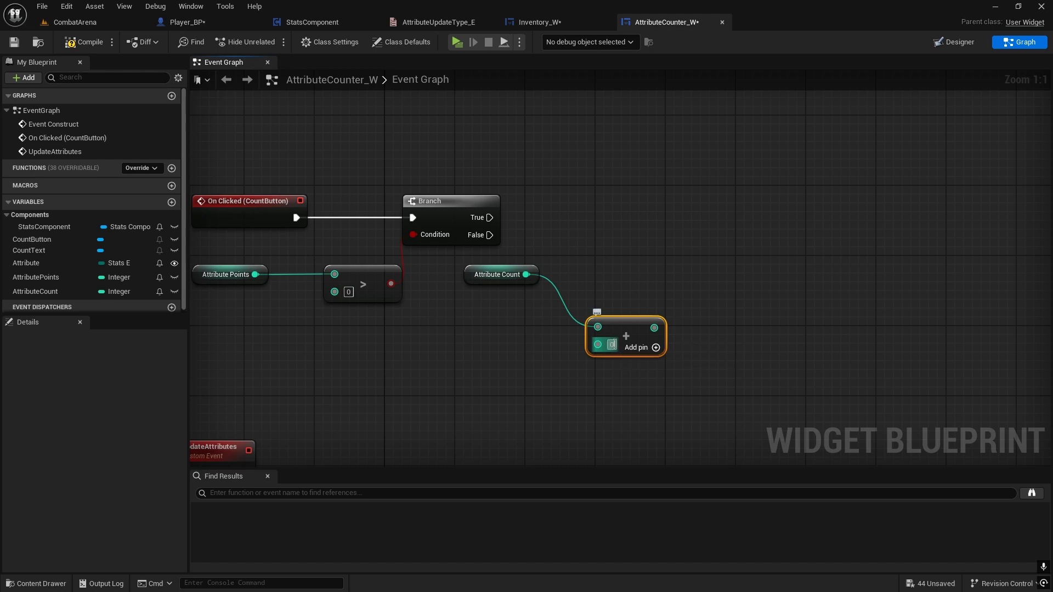
pyautogui.moveTo(625, 338); pyautogui.dragTo(590, 312)
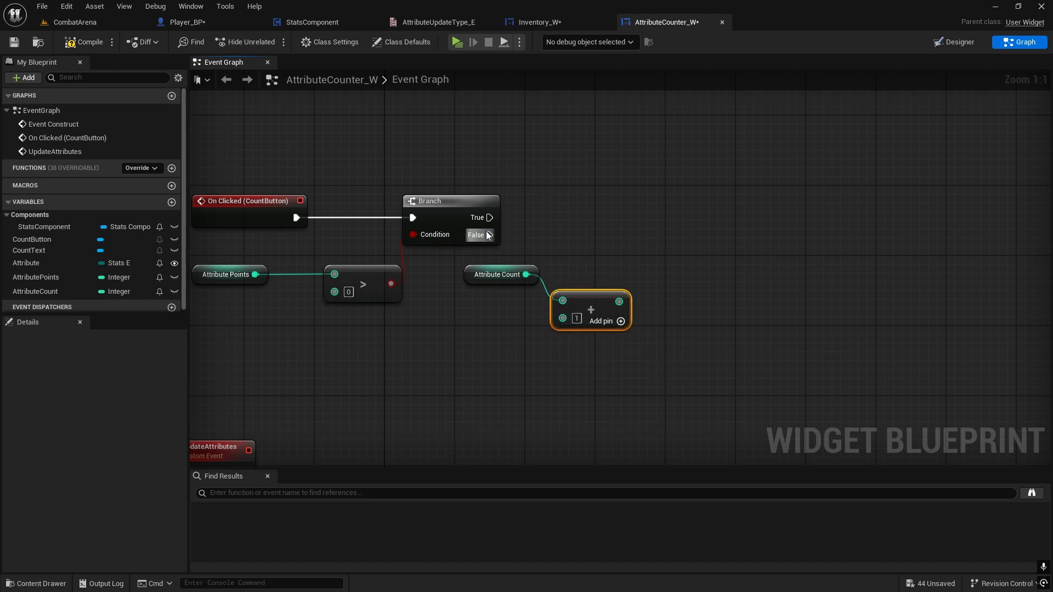
pyautogui.moveTo(652, 277); pyautogui.dragTo(583, 281, button='right')
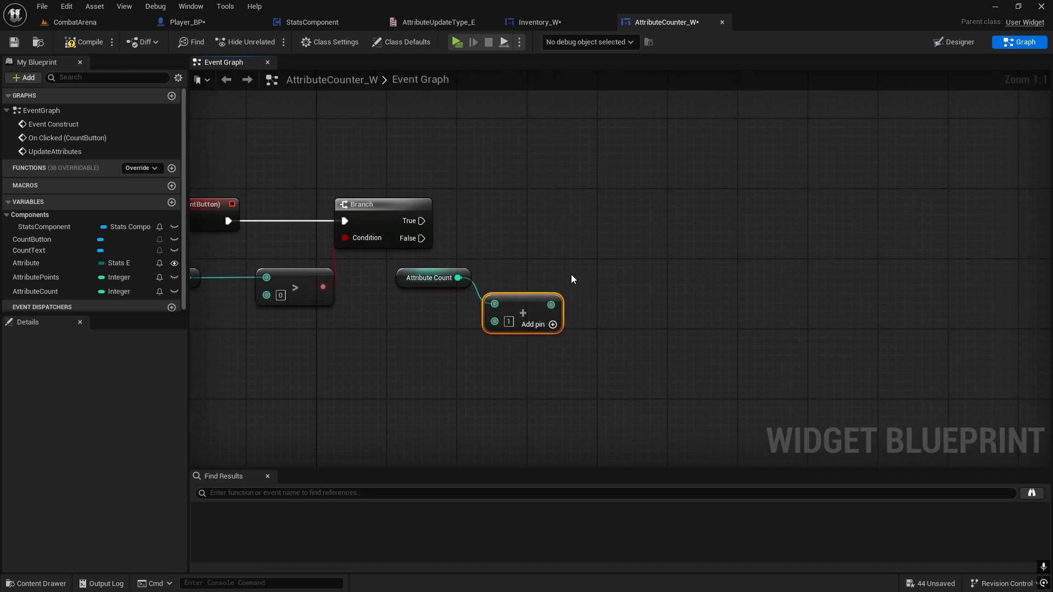
pyautogui.moveTo(539, 298); pyautogui.dragTo(540, 271)
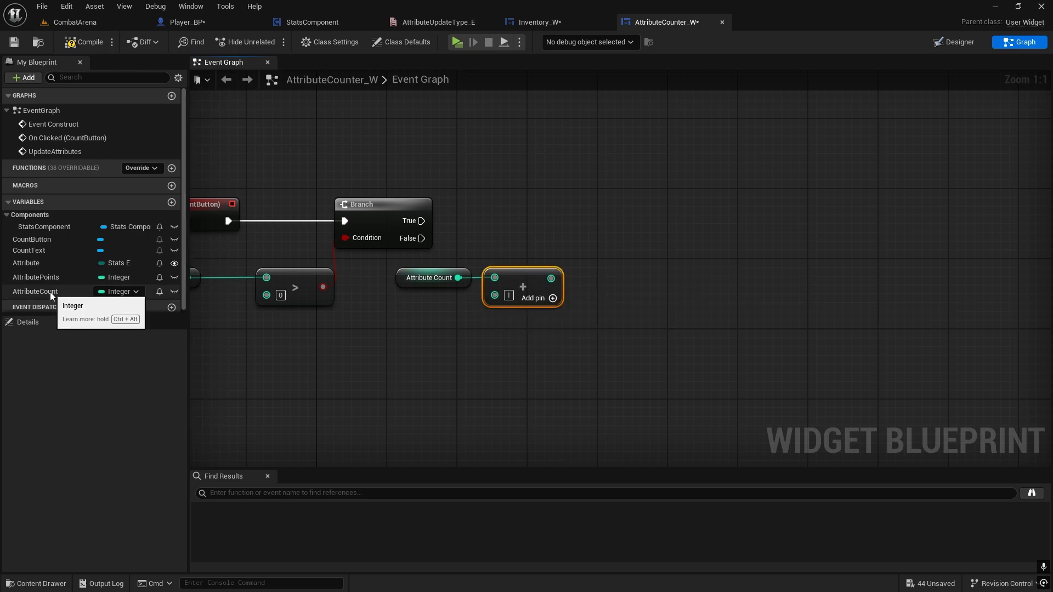
# Add a SET Attribute Count node fed by the sum and connect its execution to the Branch's True output
pyautogui.moveTo(35, 291); pyautogui.dragTo(603, 193)
pyautogui.click(637, 225)
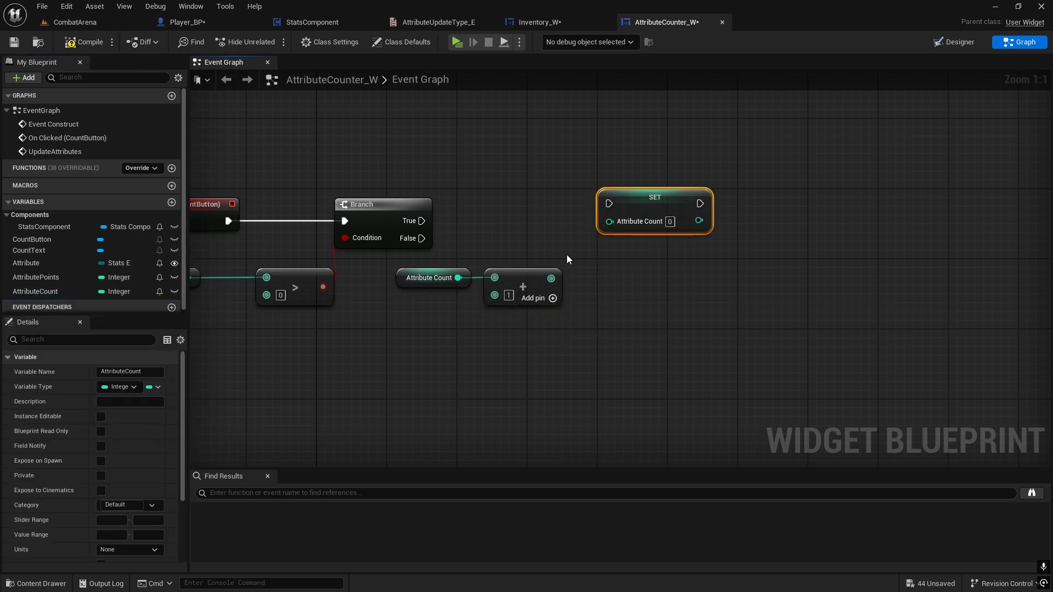
pyautogui.moveTo(551, 278); pyautogui.dragTo(608, 220)
pyautogui.moveTo(421, 220); pyautogui.dragTo(644, 219)
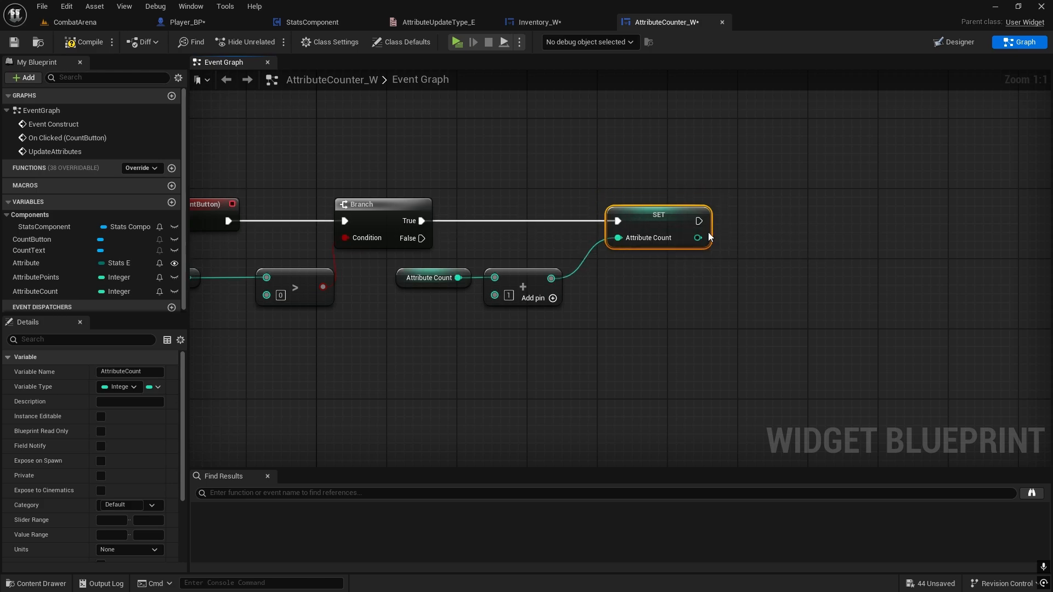
pyautogui.moveTo(759, 227); pyautogui.dragTo(713, 255, button='right')
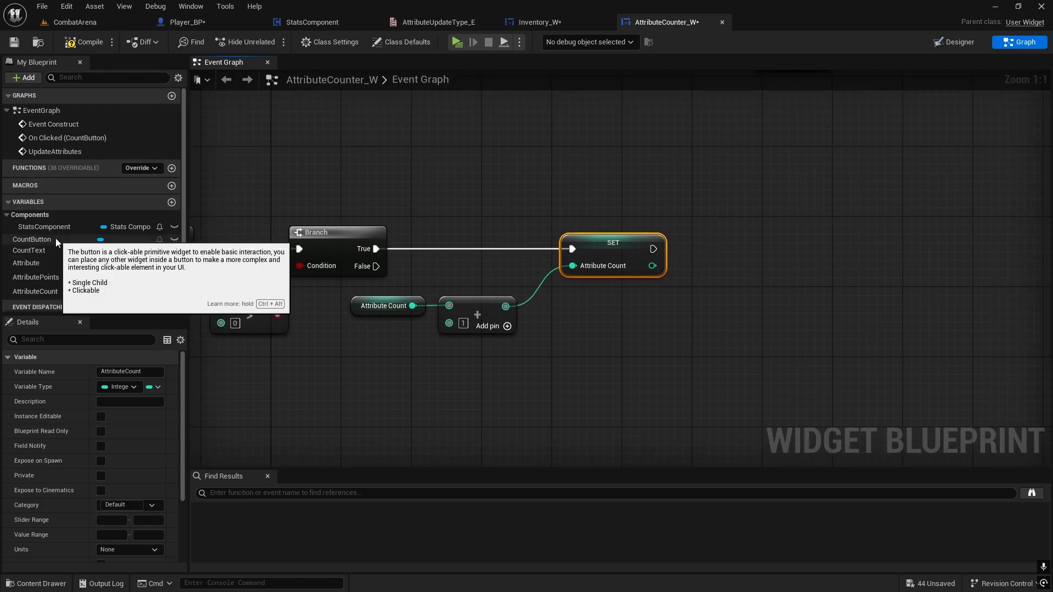
# Add a SetText (Text) node targeting Count Text and connect its execution after SET Attribute Count
pyautogui.scroll(-1, 60, 259)
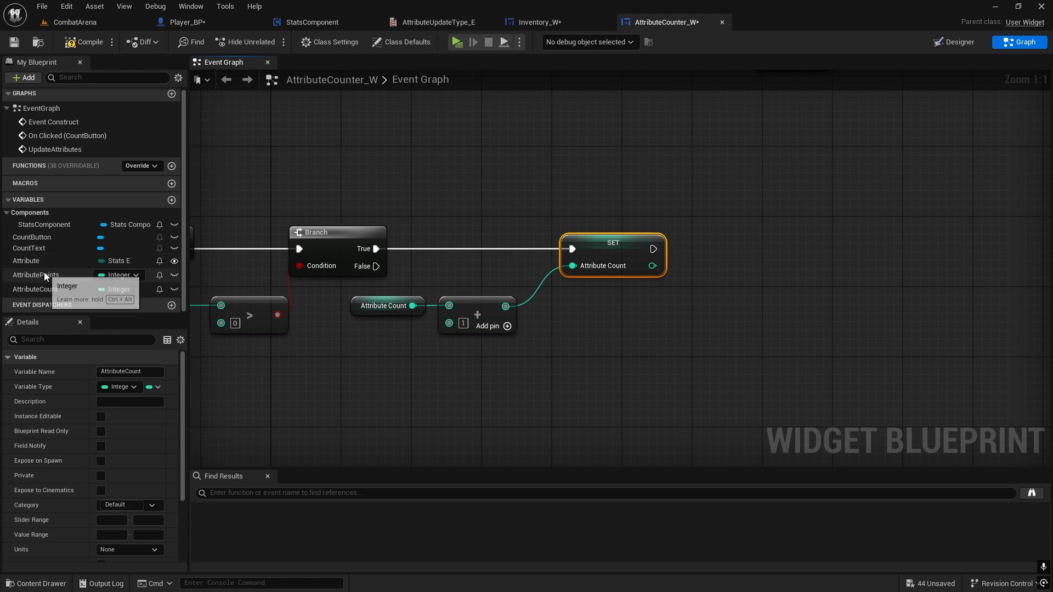
pyautogui.moveTo(54, 247); pyautogui.dragTo(744, 242)
pyautogui.click(695, 168)
pyautogui.write('set te')
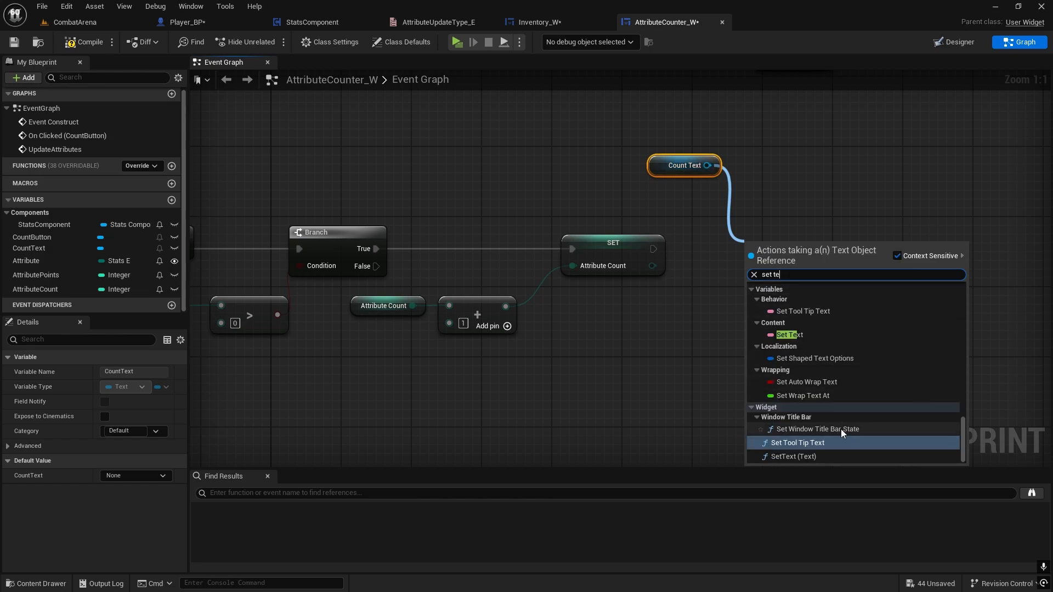
pyautogui.click(793, 457)
pyautogui.moveTo(653, 249); pyautogui.dragTo(749, 269)
# Reposition the SetText node and feed SET Attribute Count's output into In Text through a To Text (Integer) conversion
pyautogui.moveTo(782, 245); pyautogui.dragTo(826, 228)
pyautogui.moveTo(737, 323); pyautogui.dragTo(663, 277, button='right')
pyautogui.moveTo(579, 219); pyautogui.dragTo(716, 238)
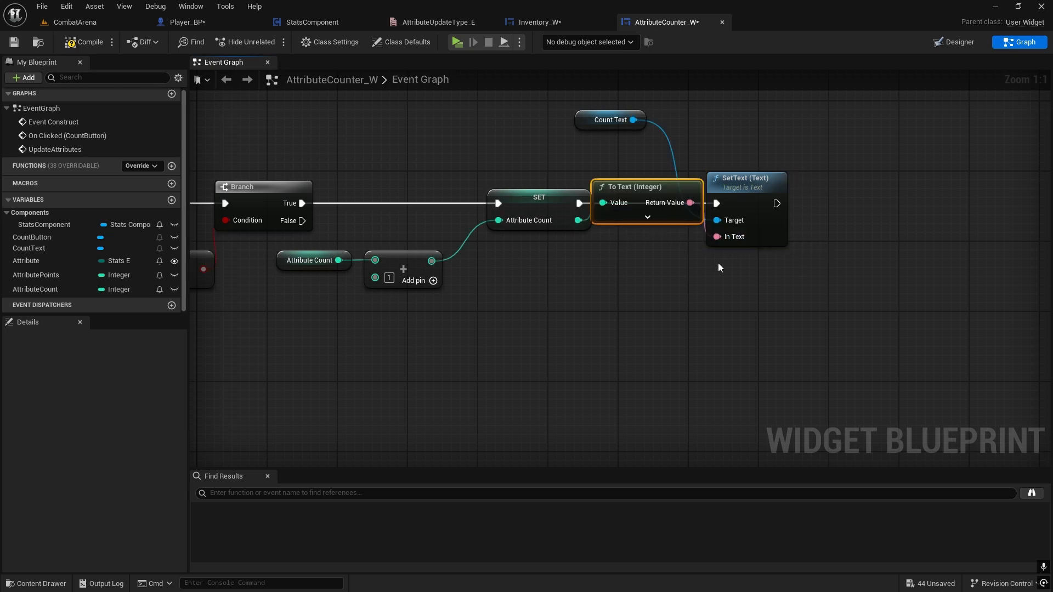
# Move the To Text (Integer) node below the wire to SetText and the Count Text getter just above the SetText node
pyautogui.moveTo(645, 195); pyautogui.dragTo(644, 279)
pyautogui.moveTo(747, 224); pyautogui.dragTo(700, 258, button='right')
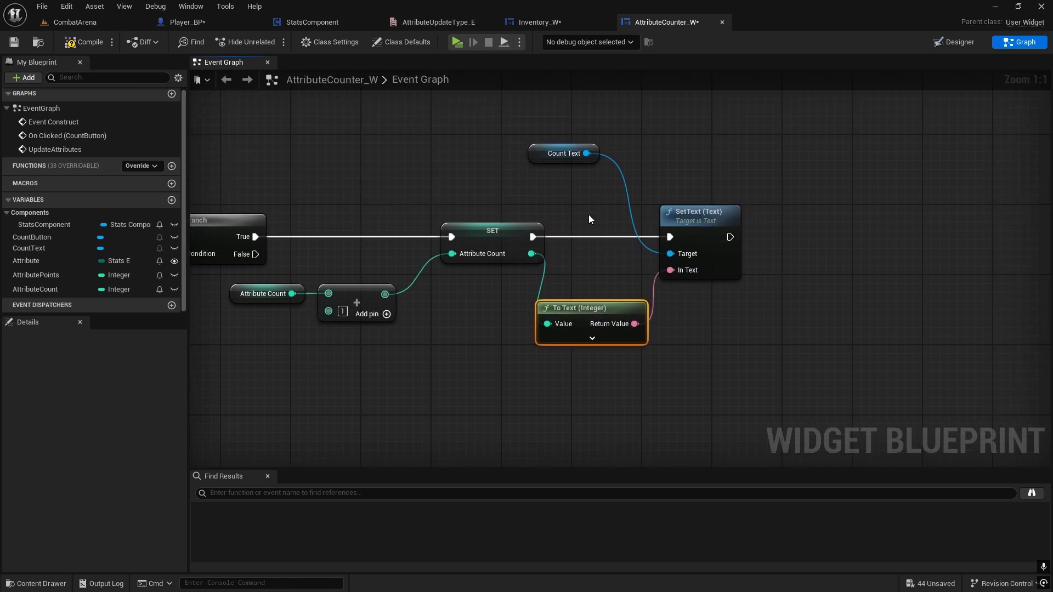
pyautogui.click(626, 167)
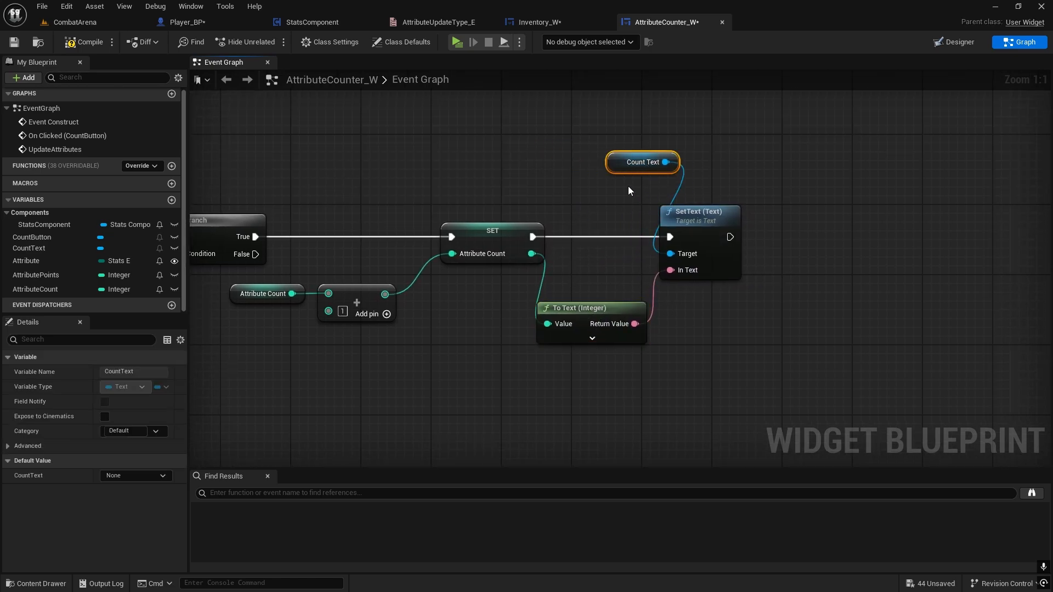
pyautogui.moveTo(629, 190); pyautogui.dragTo(549, 222, button='right')
# Add a Stats Component getter to the graph above the SetText node
pyautogui.scroll(-2, 713, 216)
pyautogui.moveTo(49, 225); pyautogui.dragTo(640, 192)
pyautogui.click(699, 207)
pyautogui.moveTo(700, 206); pyautogui.dragTo(755, 211, button='right')
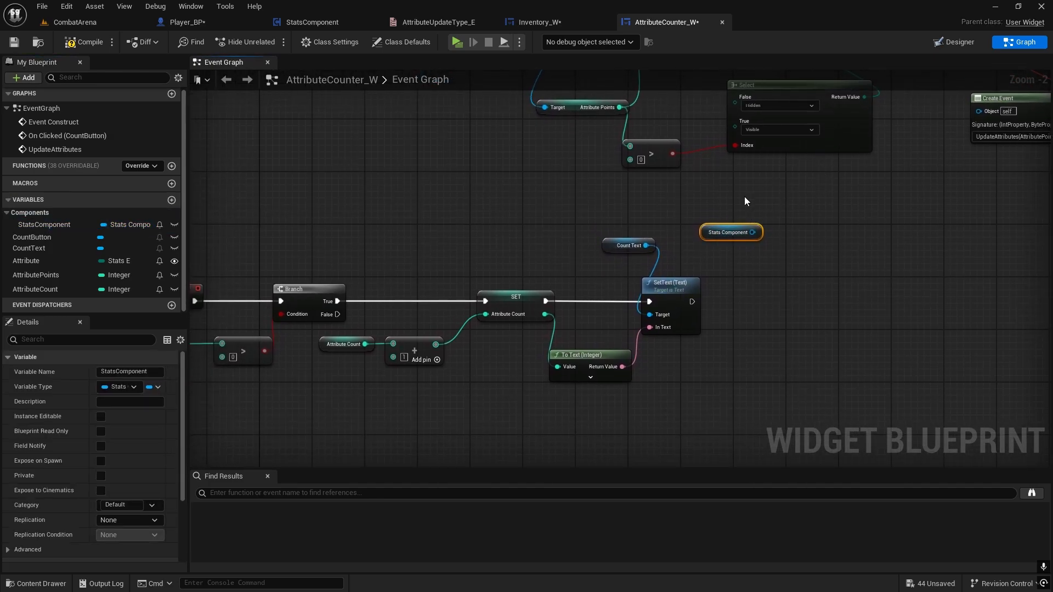
pyautogui.moveTo(792, 194); pyautogui.dragTo(719, 229, button='right')
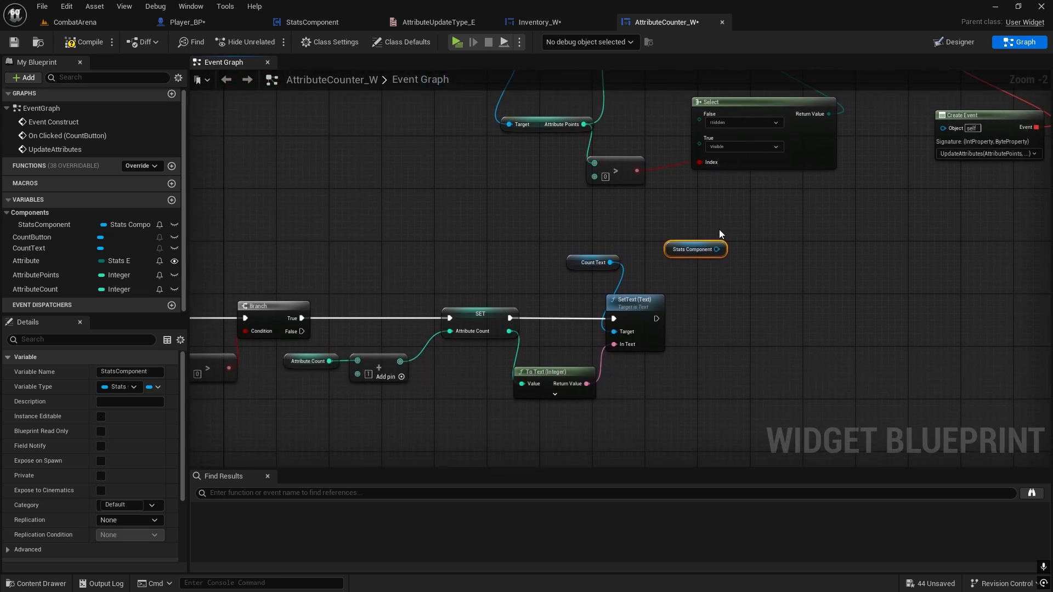
# In the StatsComponent blueprint, create a new function named ModifyAttributePoints
pyautogui.click(330, 27)
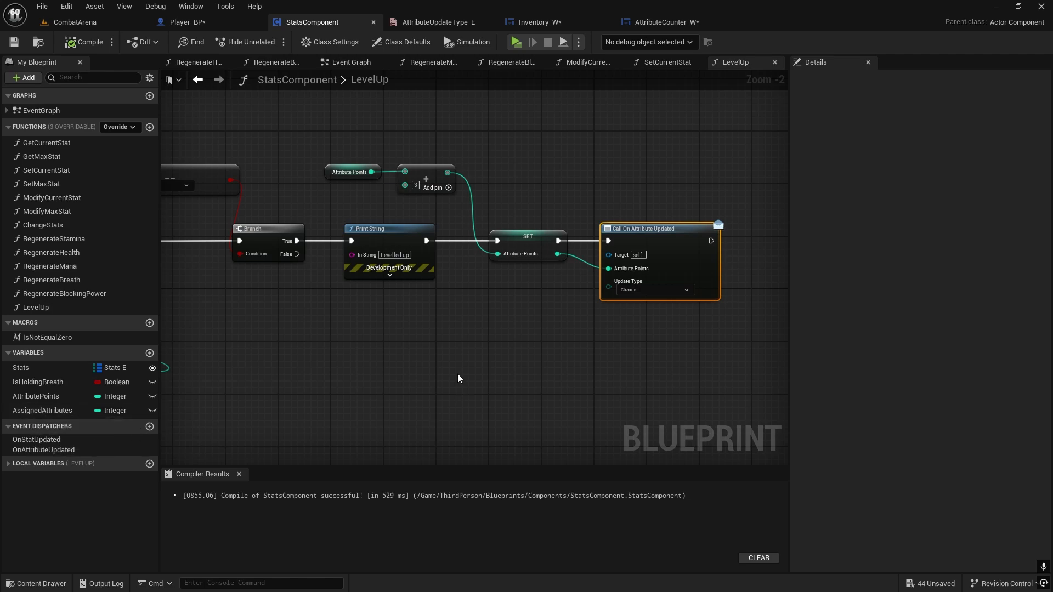
pyautogui.moveTo(458, 373); pyautogui.dragTo(775, 294, button='right')
pyautogui.click(147, 130)
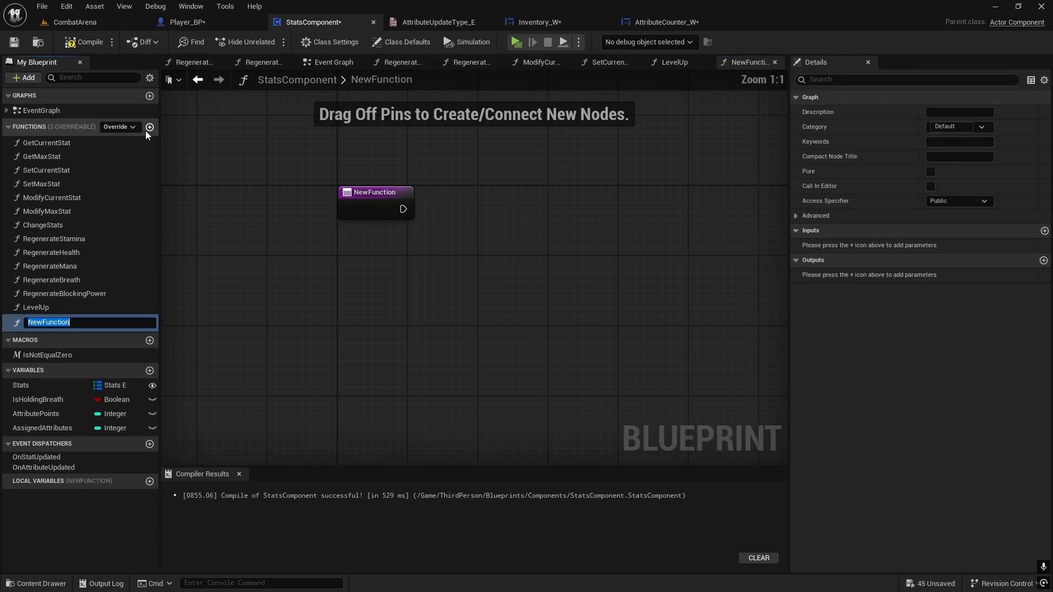
pyautogui.write('ModifyAttributeP')
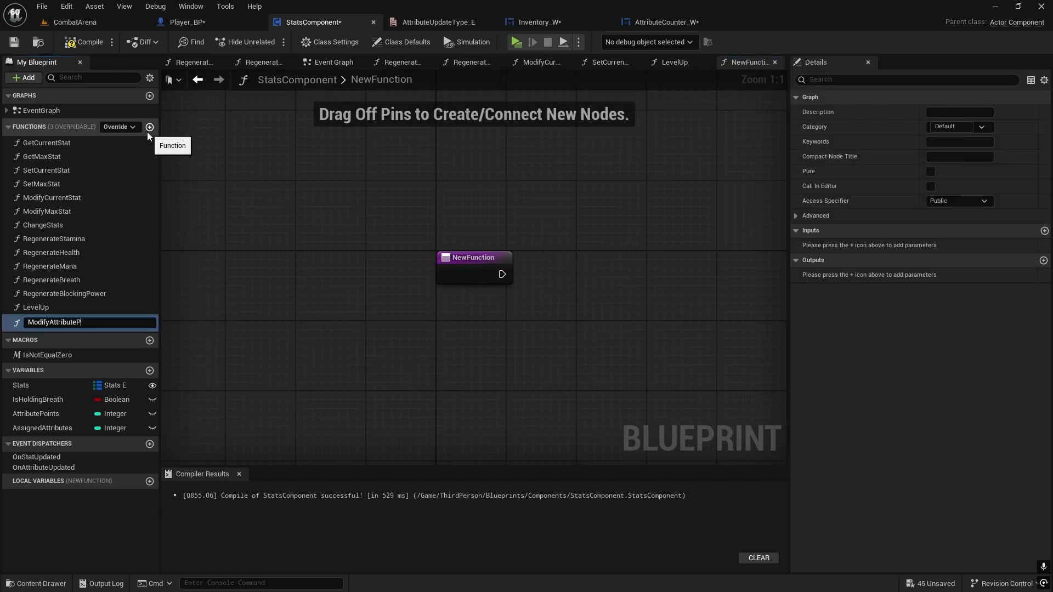
pyautogui.write('oints')
pyautogui.press('Return')
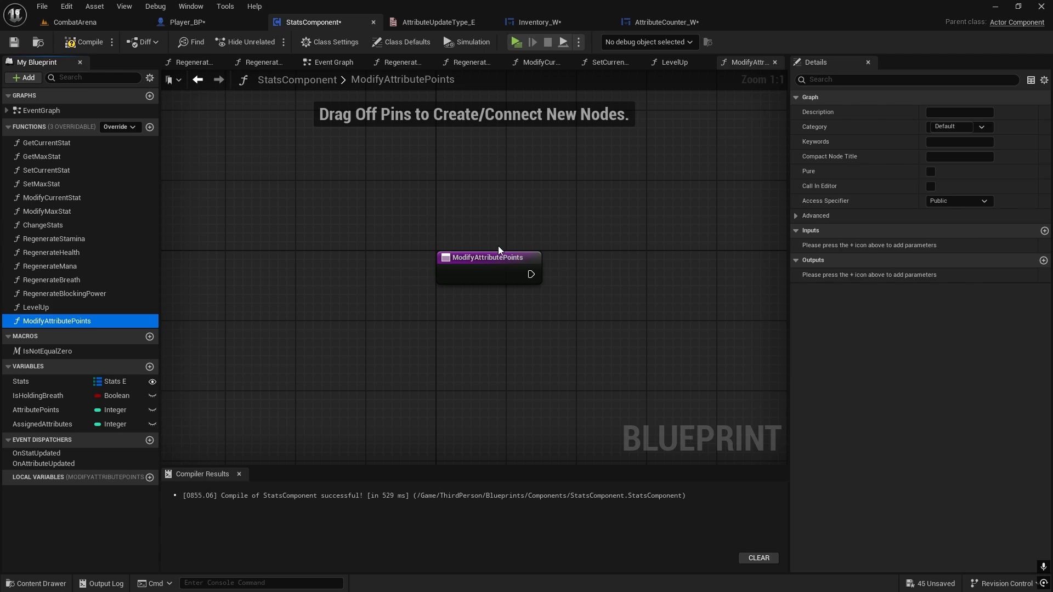
# Add an Integer input named Value to the ModifyAttributePoints function
pyautogui.moveTo(514, 305); pyautogui.dragTo(609, 292, button='right')
pyautogui.moveTo(550, 239); pyautogui.dragTo(471, 256)
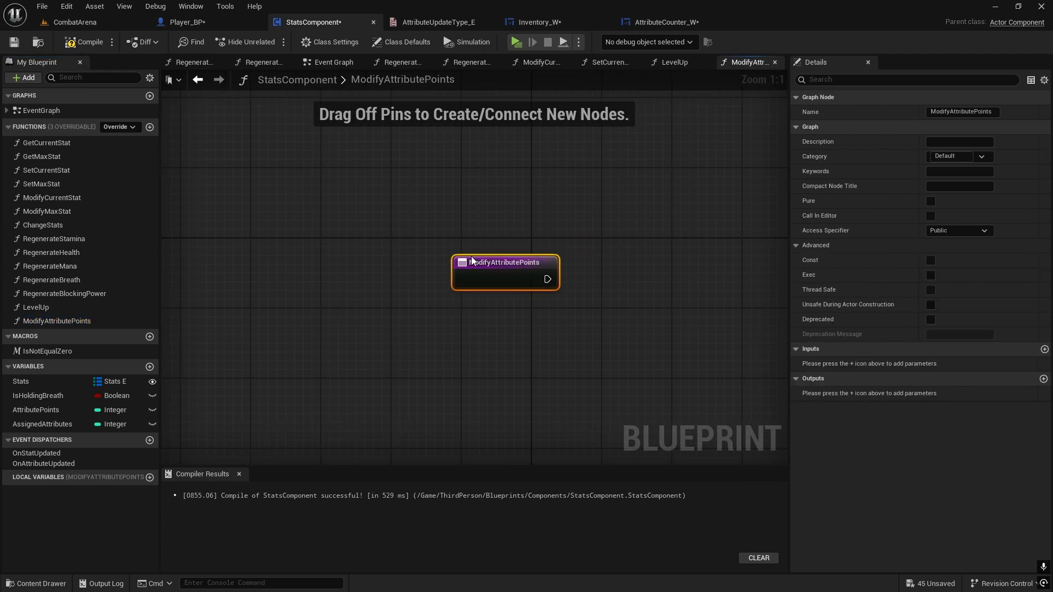
pyautogui.click(1044, 350)
pyautogui.click(951, 363)
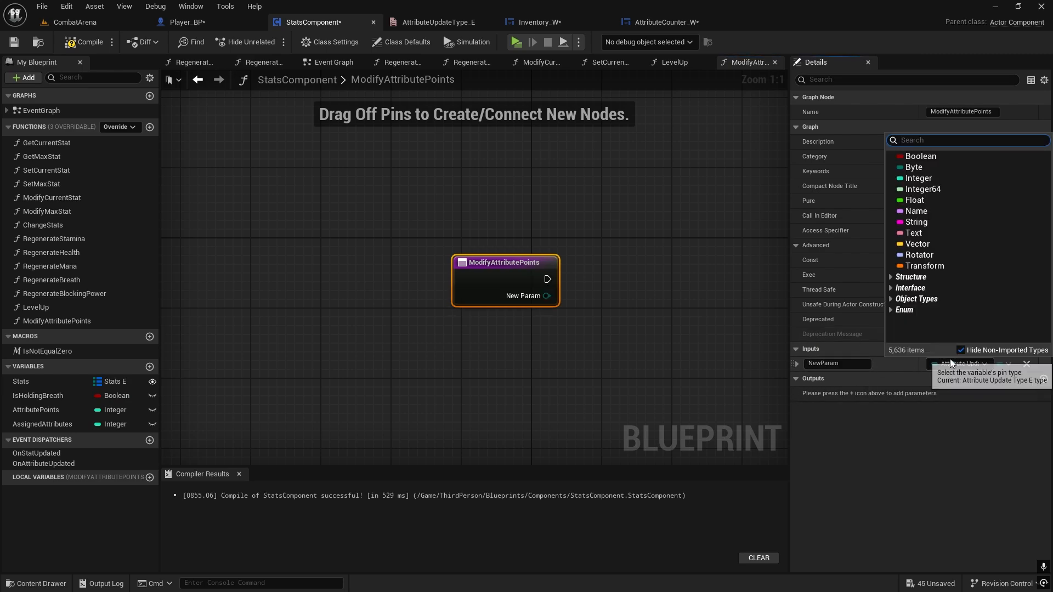
pyautogui.click(930, 185)
pyautogui.click(856, 364)
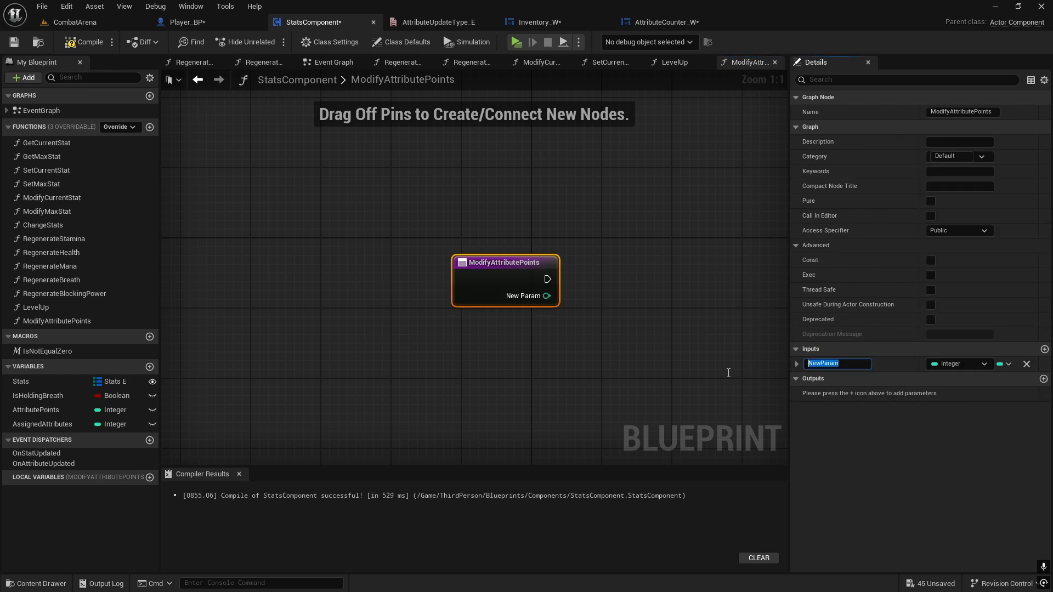
pyautogui.write('Value')
pyautogui.press('Return')
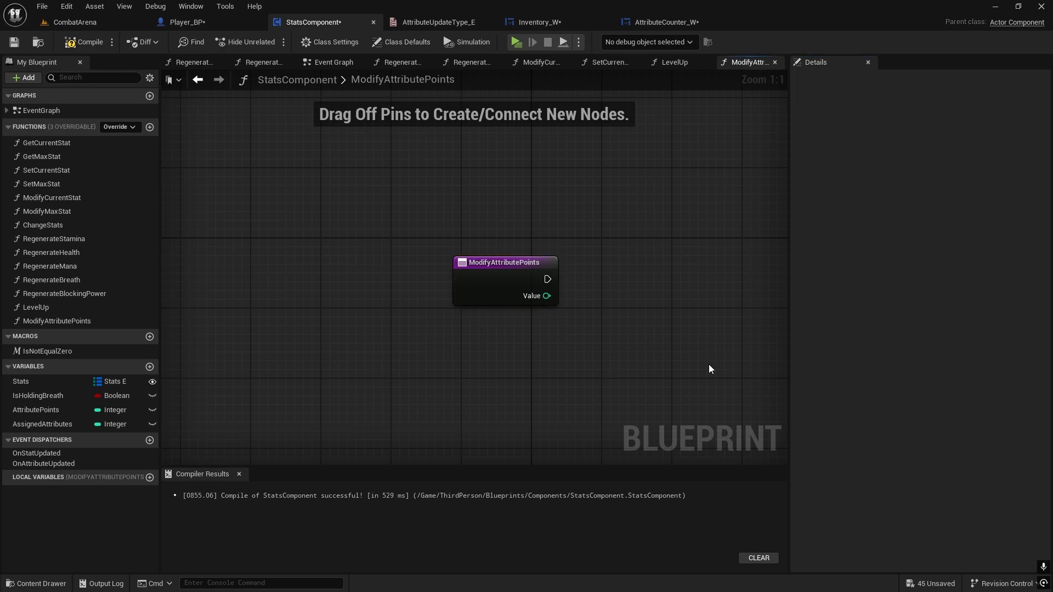
# Reposition the ModifyAttributePoints entry node to leave room for the function's logic
pyautogui.moveTo(484, 269); pyautogui.dragTo(492, 213)
pyautogui.moveTo(492, 213); pyautogui.dragTo(487, 218, button='right')
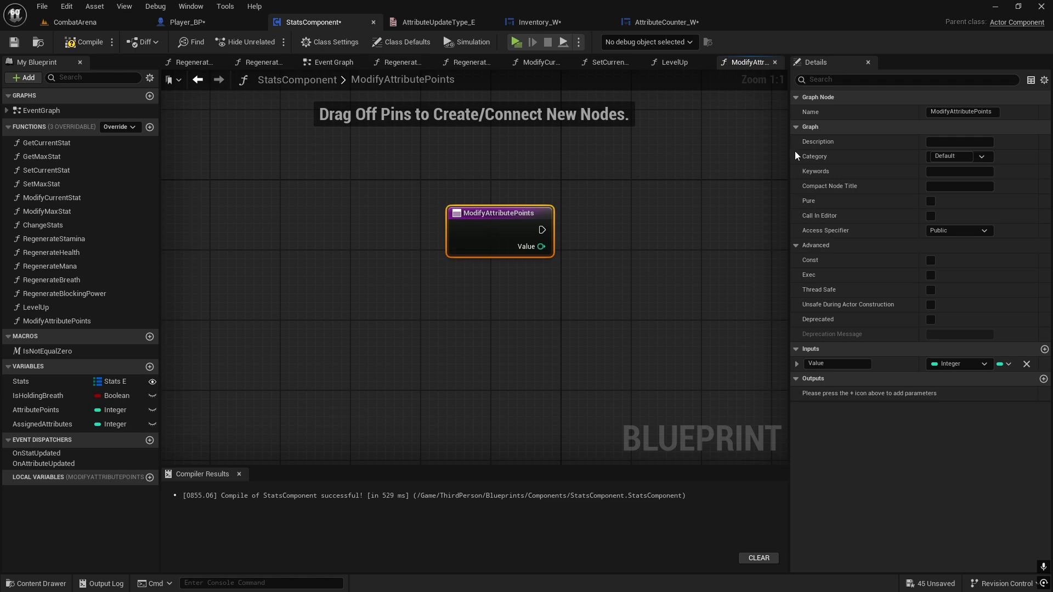
pyautogui.moveTo(420, 239); pyautogui.dragTo(420, 240)
pyautogui.moveTo(481, 206); pyautogui.dragTo(412, 233)
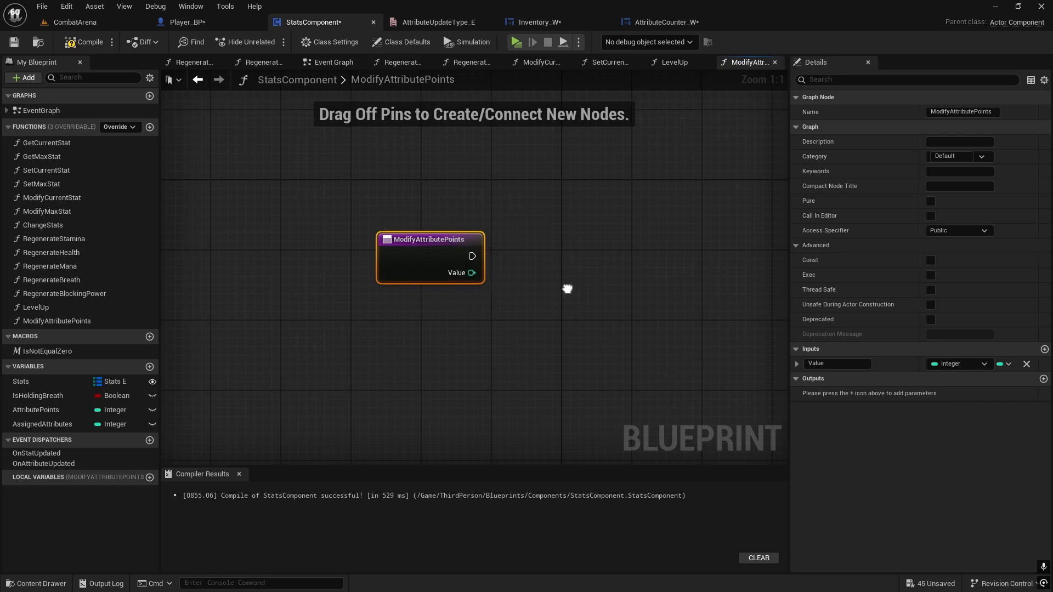
pyautogui.moveTo(566, 289); pyautogui.dragTo(593, 243, button='right')
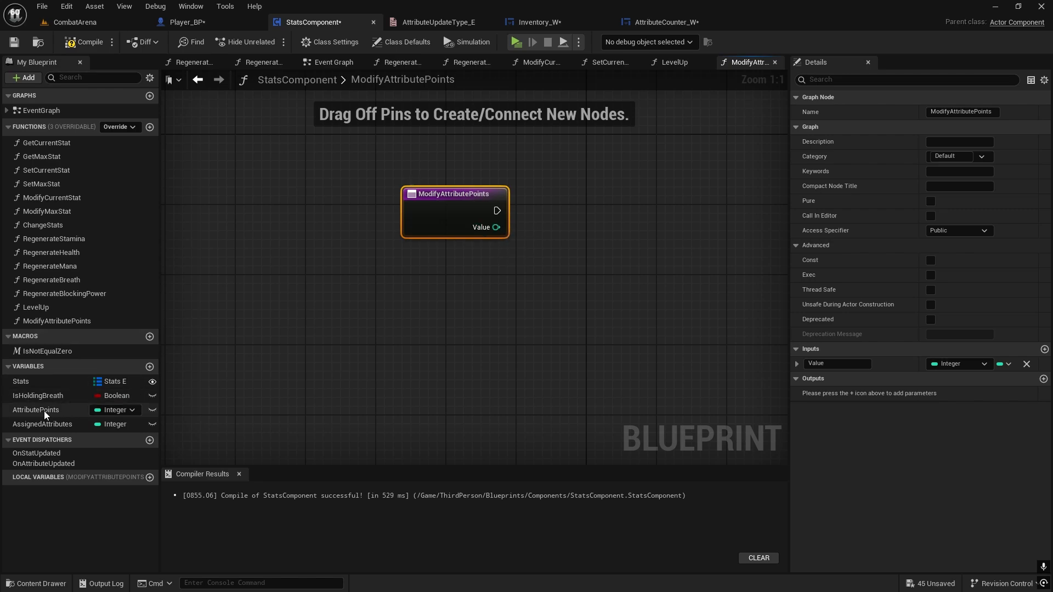
# Add an Attribute Points getter and an Add (+) node that sums it with the function's Value input
pyautogui.moveTo(48, 411); pyautogui.dragTo(621, 309)
pyautogui.click(555, 273)
pyautogui.write('+')
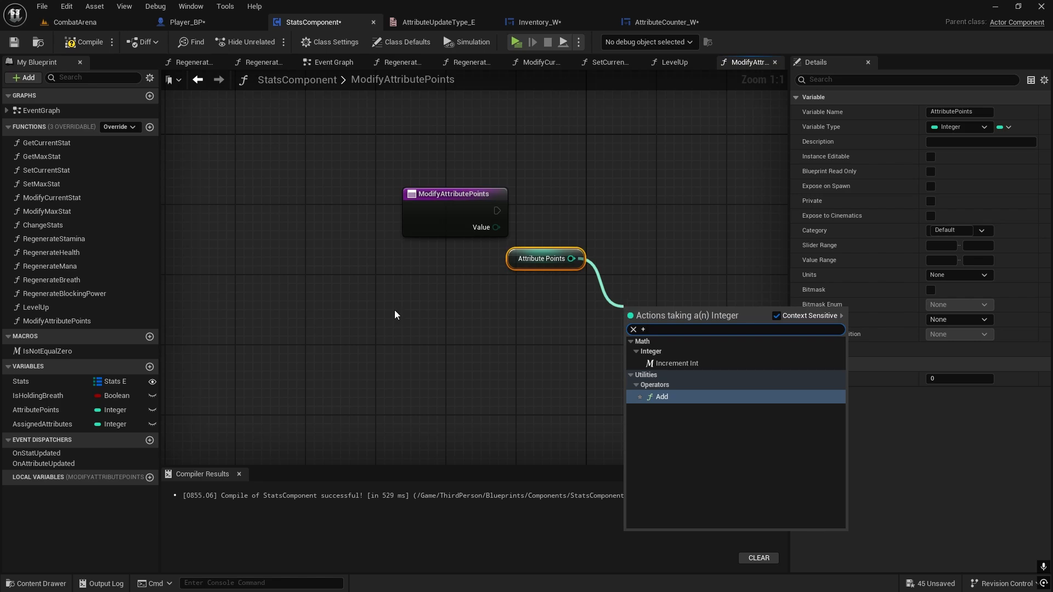
pyautogui.click(662, 397)
pyautogui.moveTo(496, 227); pyautogui.dragTo(634, 329)
pyautogui.moveTo(655, 330); pyautogui.dragTo(656, 313)
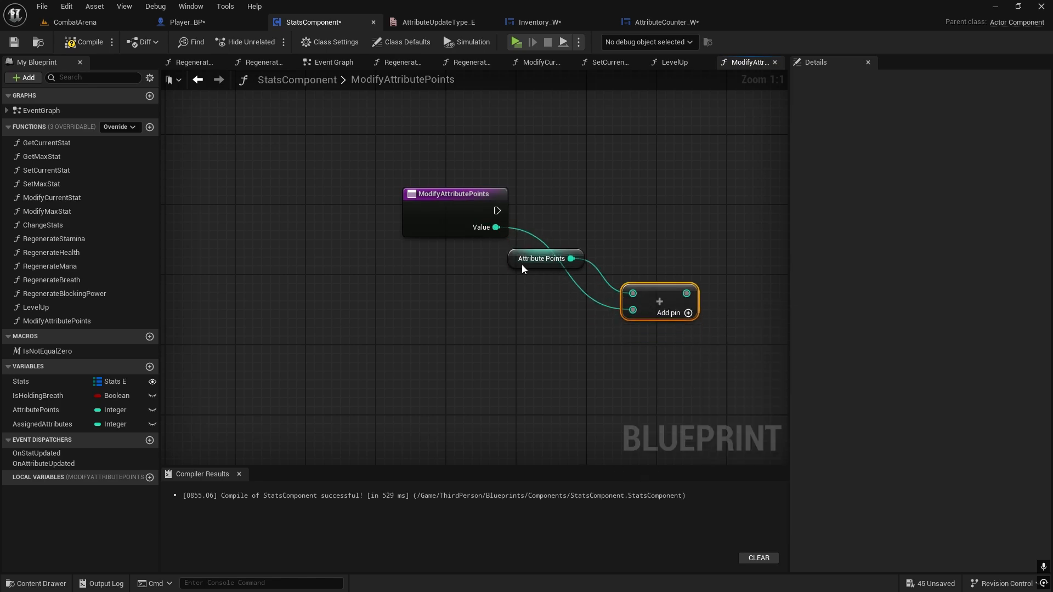
pyautogui.moveTo(521, 265); pyautogui.dragTo(606, 256)
pyautogui.moveTo(707, 277); pyautogui.dragTo(584, 278, button='right')
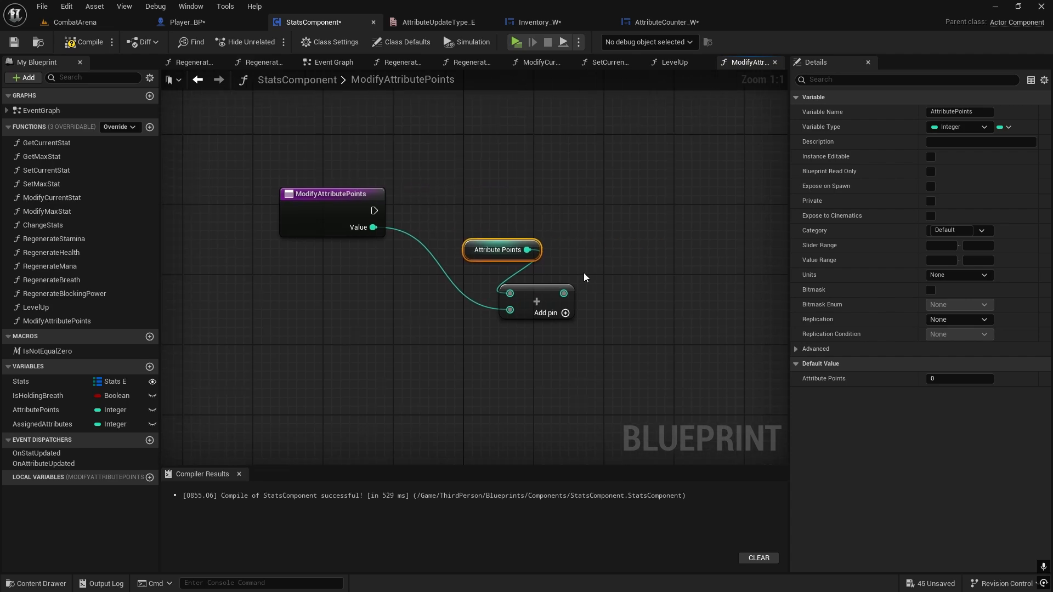
# Feed the sum into a Clamp (Integer) node with its Max set to 10000
pyautogui.moveTo(564, 293); pyautogui.dragTo(685, 298)
pyautogui.write('clamp')
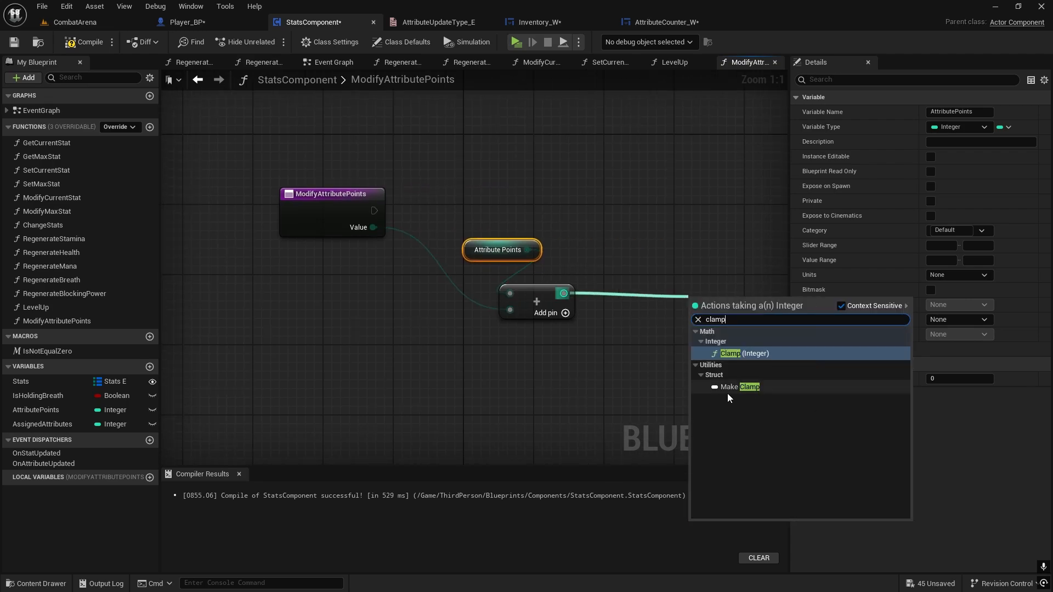
pyautogui.click(740, 353)
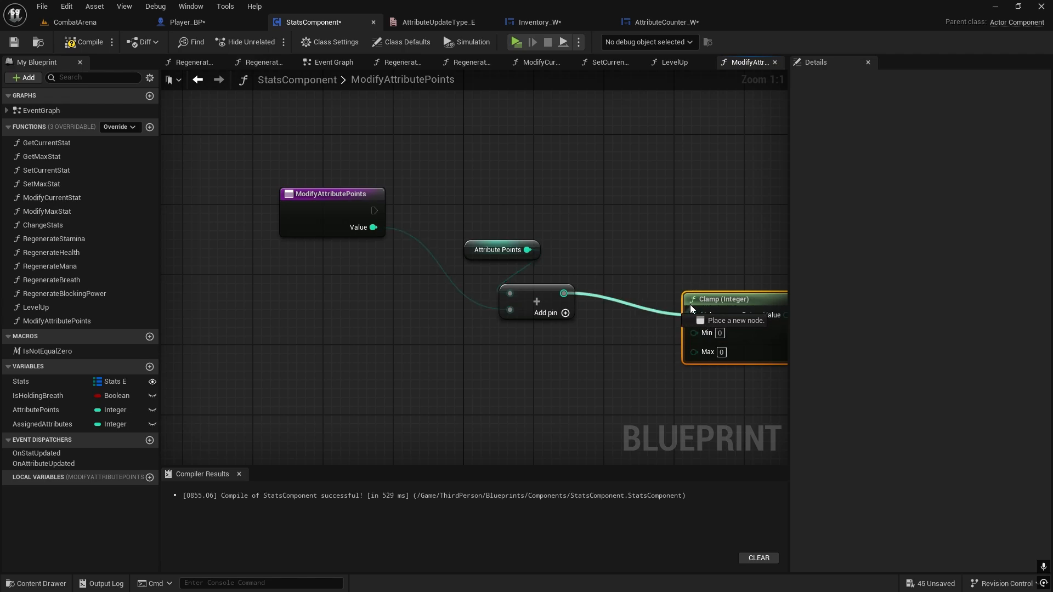
pyautogui.moveTo(710, 301); pyautogui.dragTo(675, 285)
pyautogui.moveTo(675, 285); pyautogui.dragTo(653, 270, button='right')
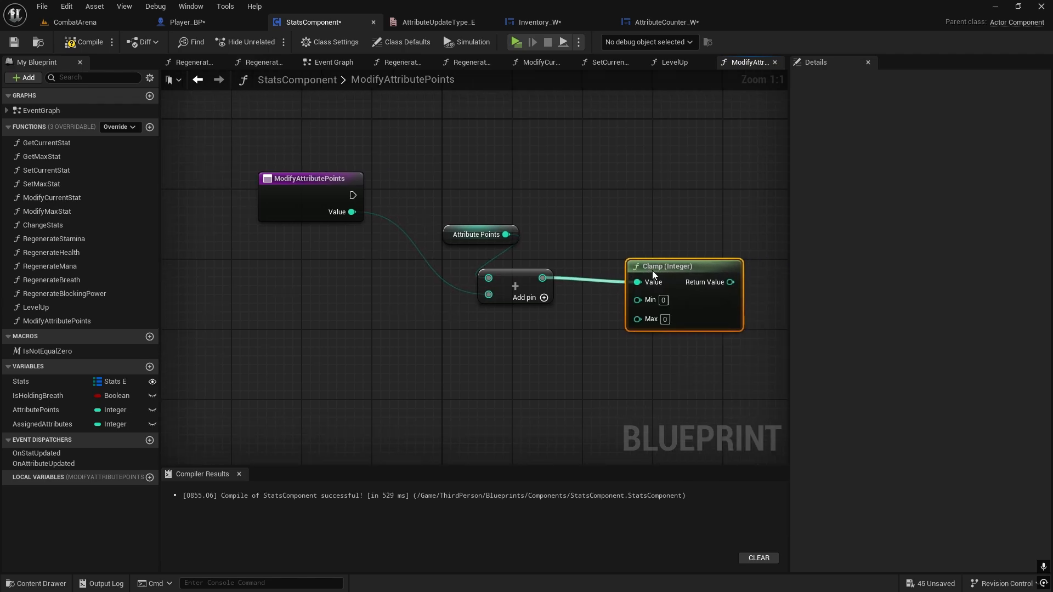
pyautogui.click(666, 319)
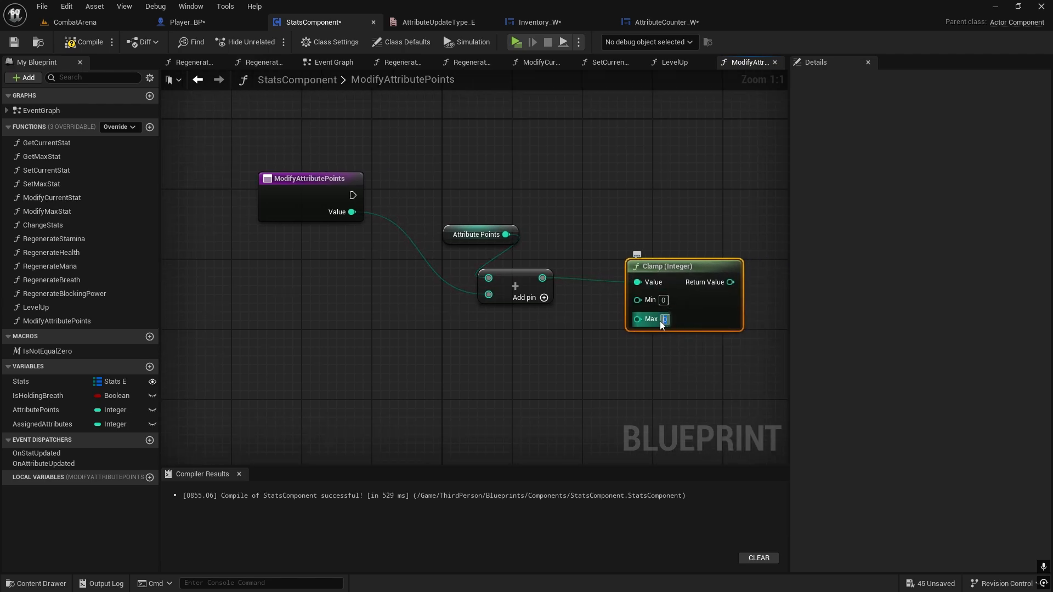
pyautogui.write('1000')
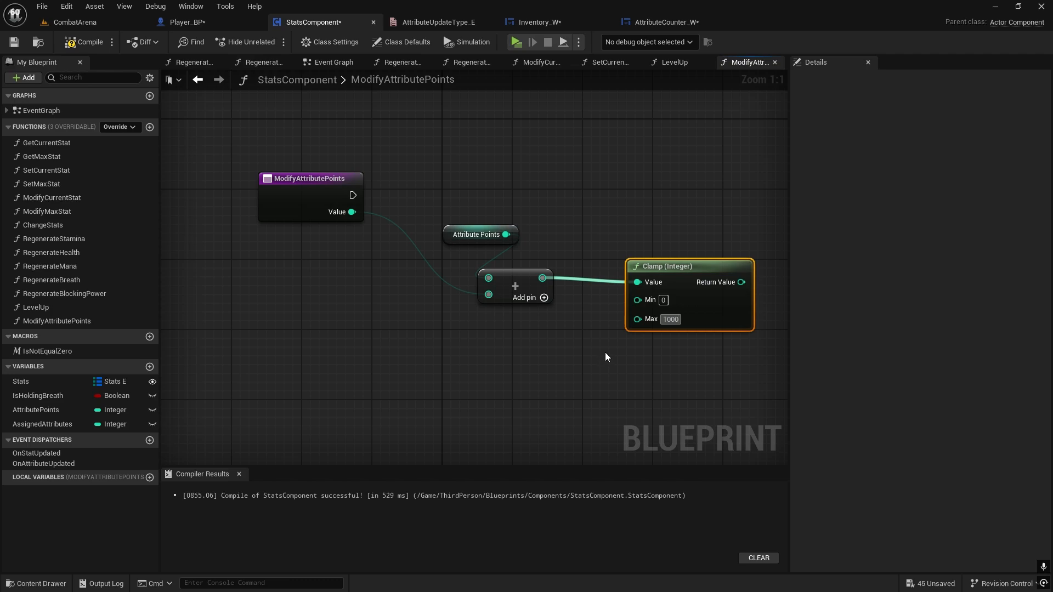
pyautogui.click(639, 337)
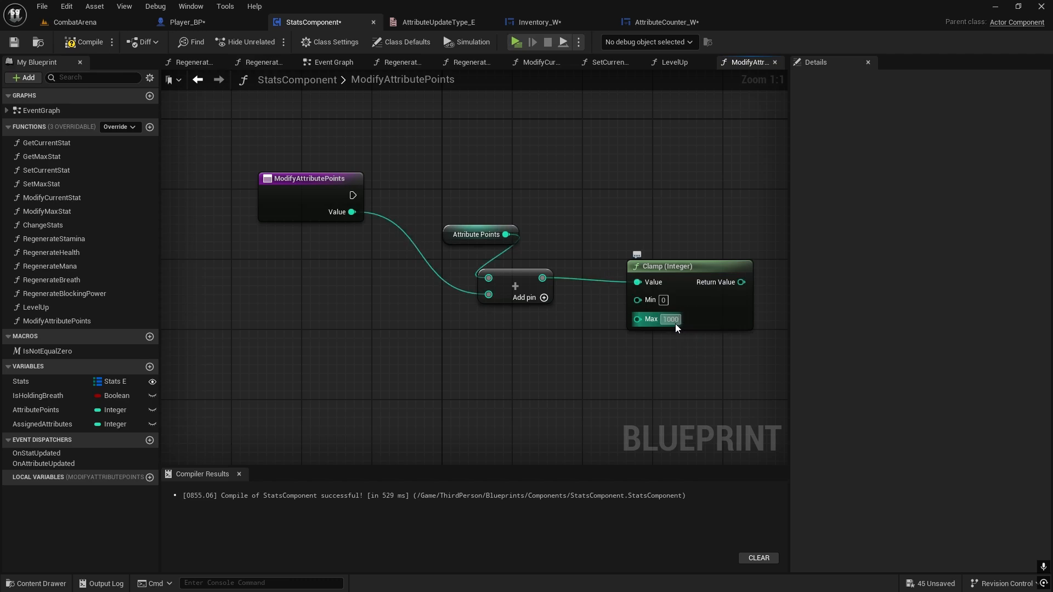
pyautogui.write('0')
# Add a SET Attribute Points node fed by the Clamp's Return Value and connect the function entry's execution to it
pyautogui.moveTo(715, 361); pyautogui.dragTo(589, 387, button='right')
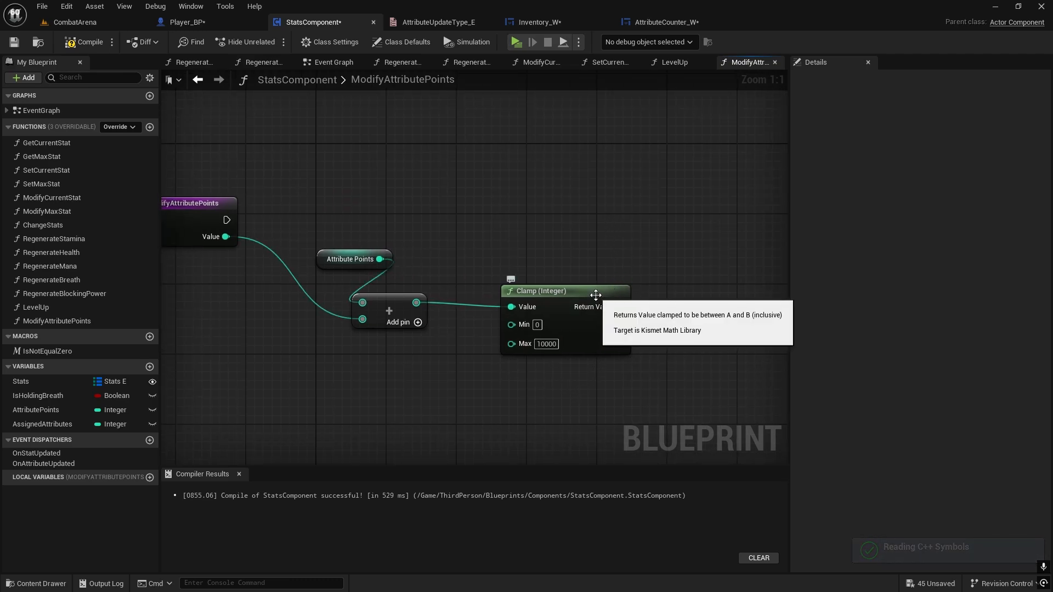
pyautogui.moveTo(46, 408); pyautogui.dragTo(639, 186)
pyautogui.click(663, 222)
pyautogui.moveTo(617, 307); pyautogui.dragTo(644, 212)
pyautogui.moveTo(226, 220); pyautogui.dragTo(690, 238)
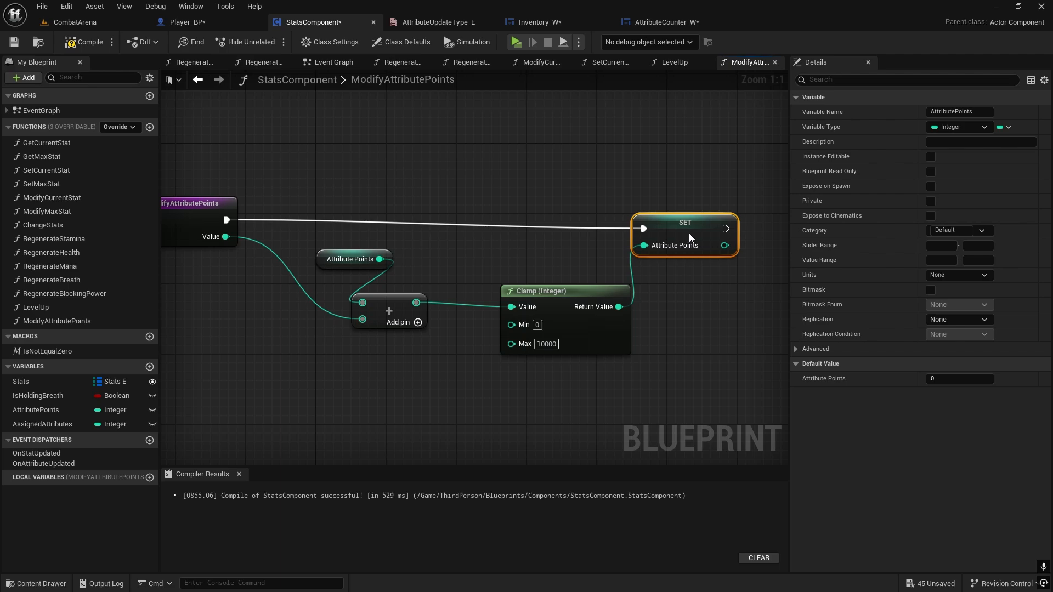
# Add a Call On Attribute Updated node and connect its execution after SET Attribute Points
pyautogui.moveTo(698, 257); pyautogui.dragTo(543, 284, button='right')
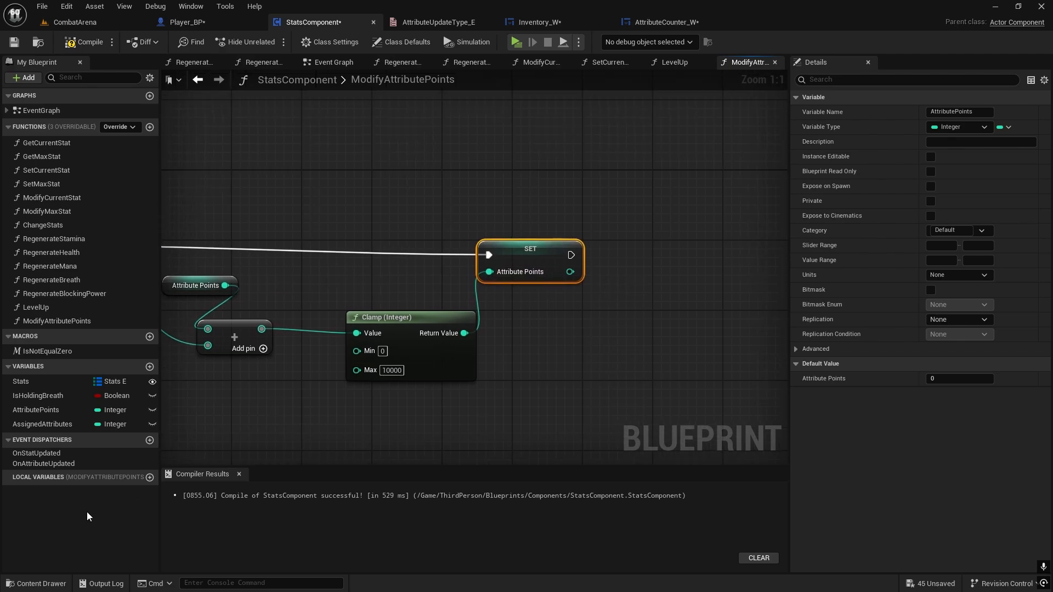
pyautogui.click(47, 464)
pyautogui.moveTo(628, 255); pyautogui.dragTo(629, 254)
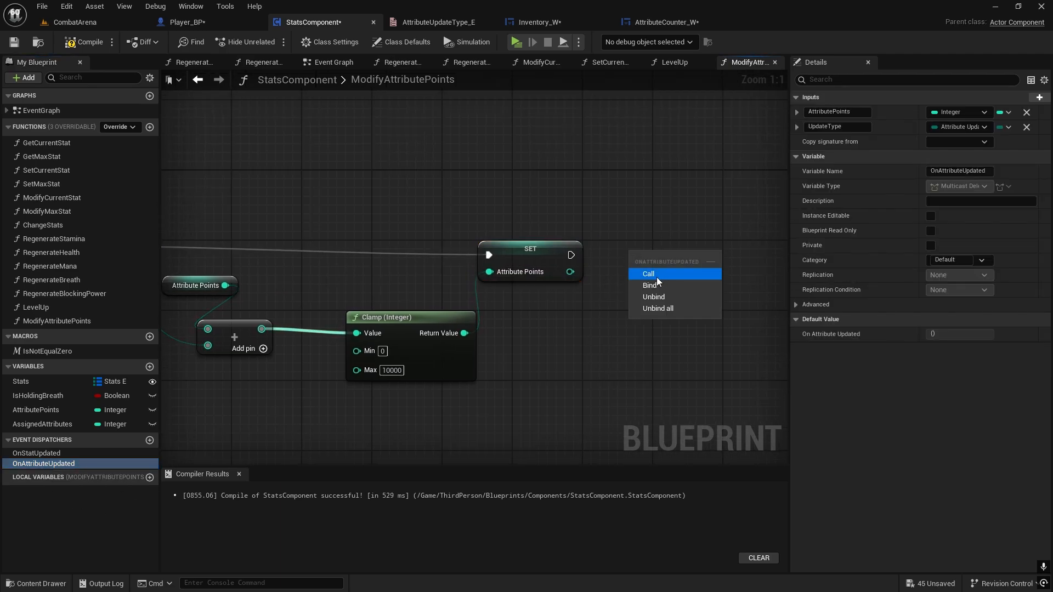
pyautogui.click(656, 277)
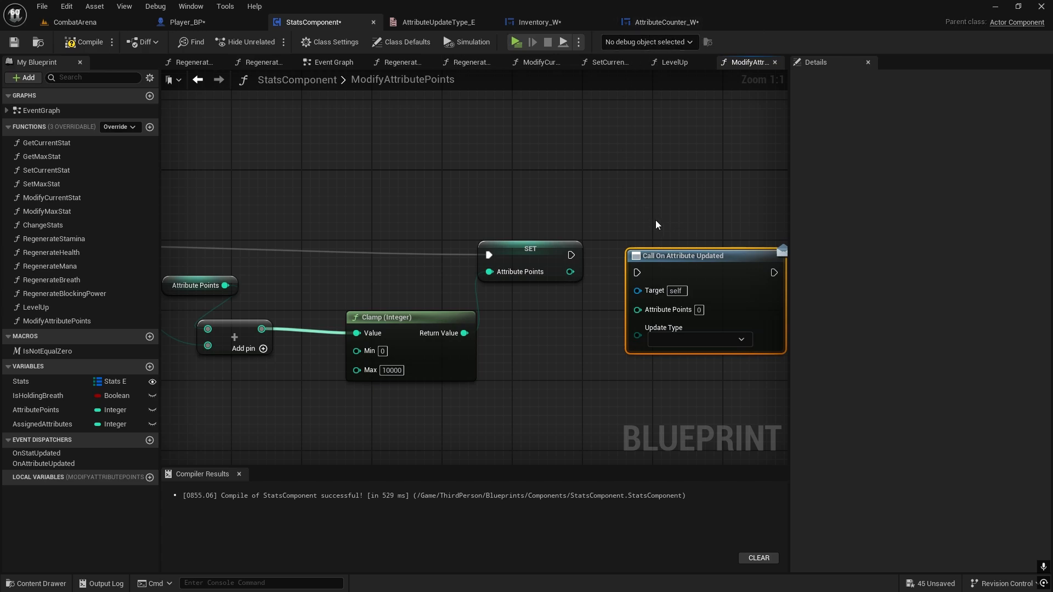
pyautogui.moveTo(674, 252); pyautogui.dragTo(665, 235)
pyautogui.moveTo(571, 255); pyautogui.dragTo(629, 255)
pyautogui.moveTo(629, 255); pyautogui.dragTo(560, 209, button='right')
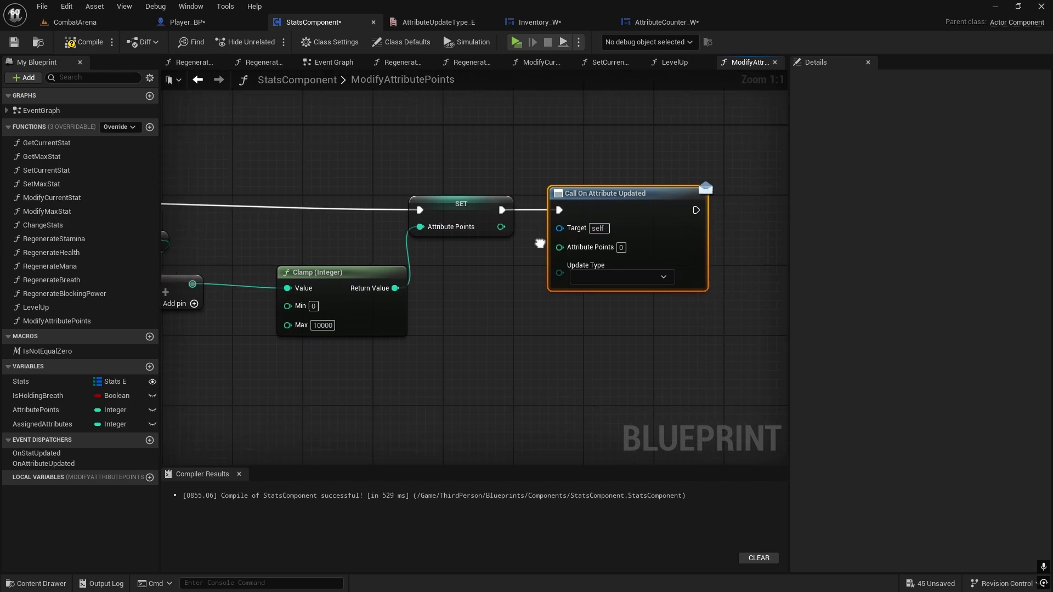
# Set the dispatcher call's Update Type to Change and feed its Attribute Points from the SET node's output
pyautogui.click(604, 274)
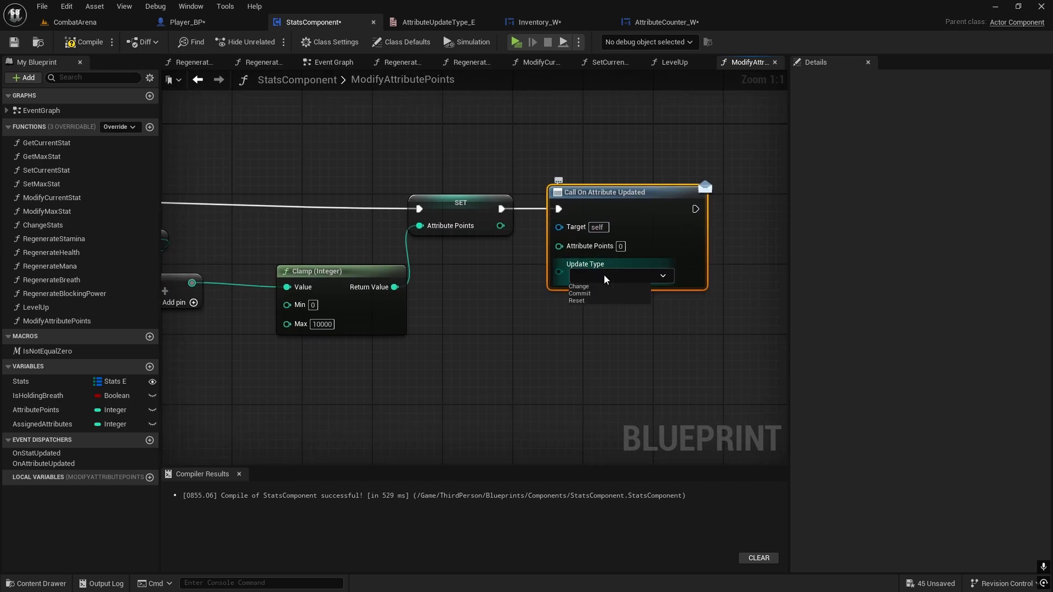
pyautogui.click(580, 287)
pyautogui.moveTo(600, 199); pyautogui.dragTo(633, 199)
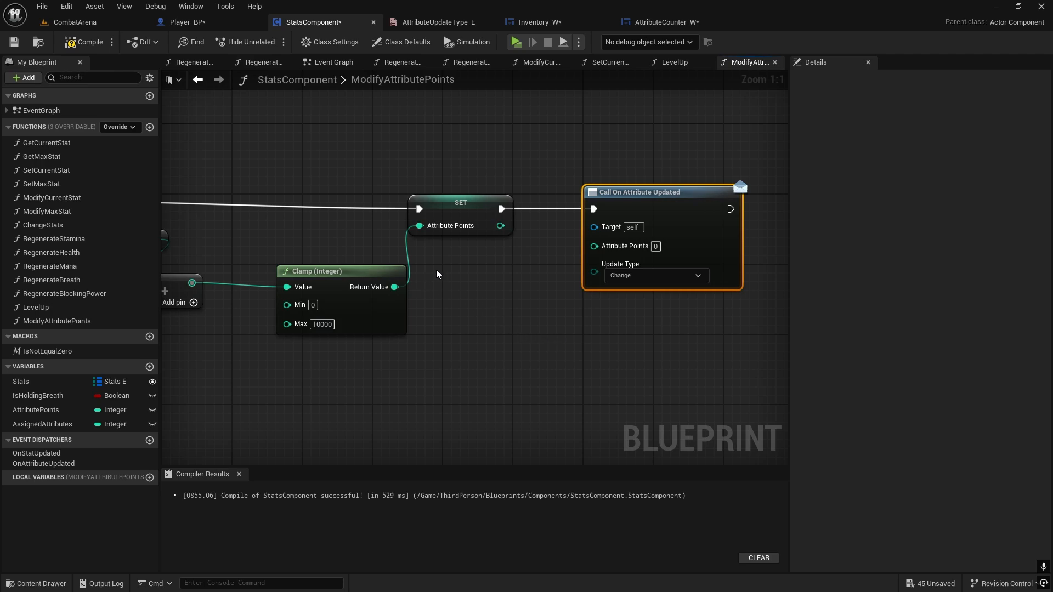
pyautogui.moveTo(500, 226); pyautogui.dragTo(602, 248)
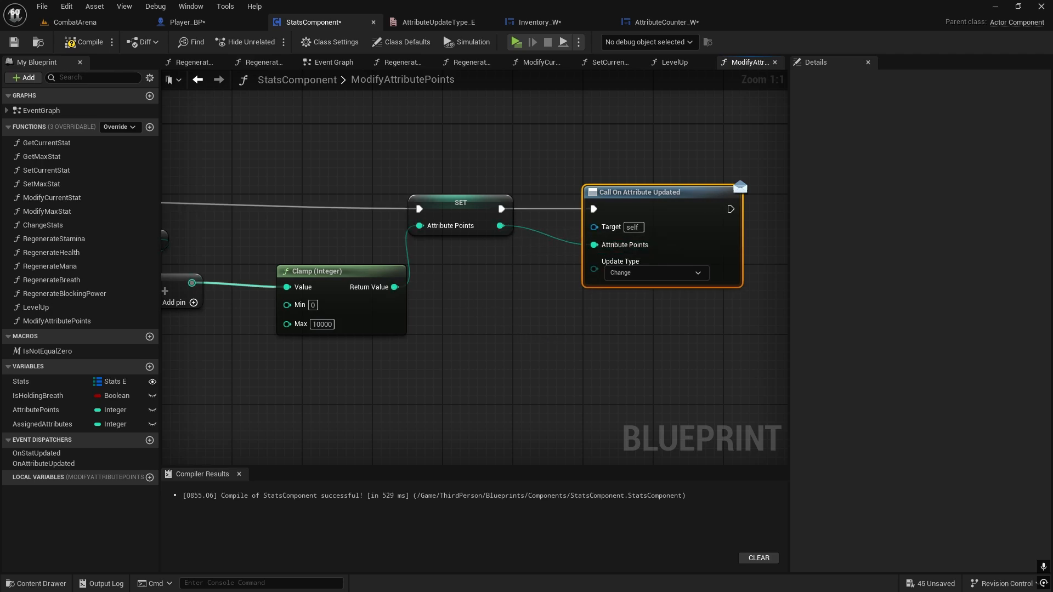
pyautogui.click(593, 382)
pyautogui.scroll(-1, 594, 382)
pyautogui.moveTo(593, 382); pyautogui.dragTo(770, 309, button='right')
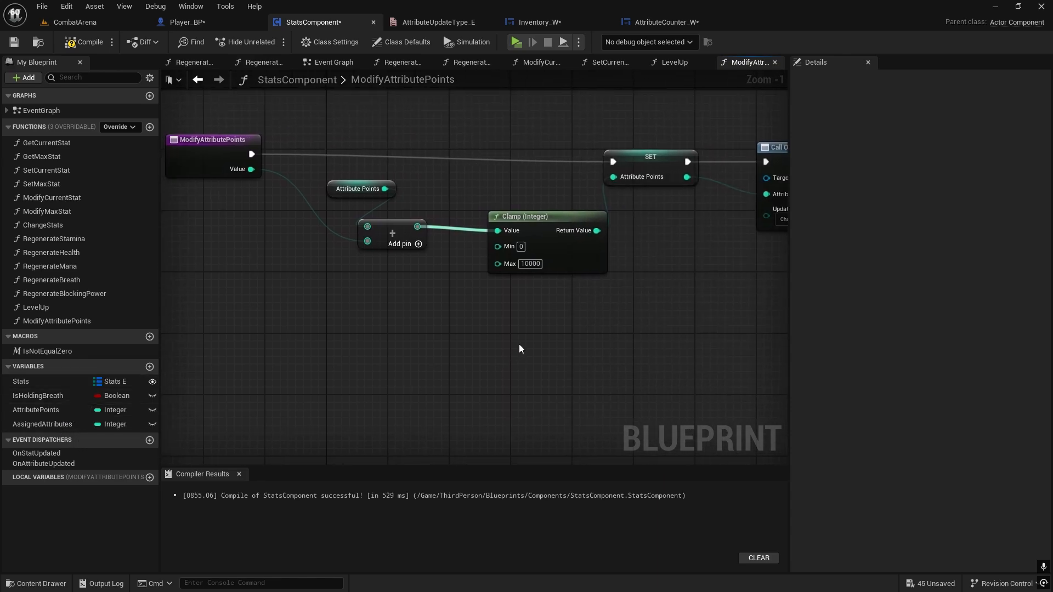
pyautogui.moveTo(541, 287); pyautogui.dragTo(504, 360, button='right')
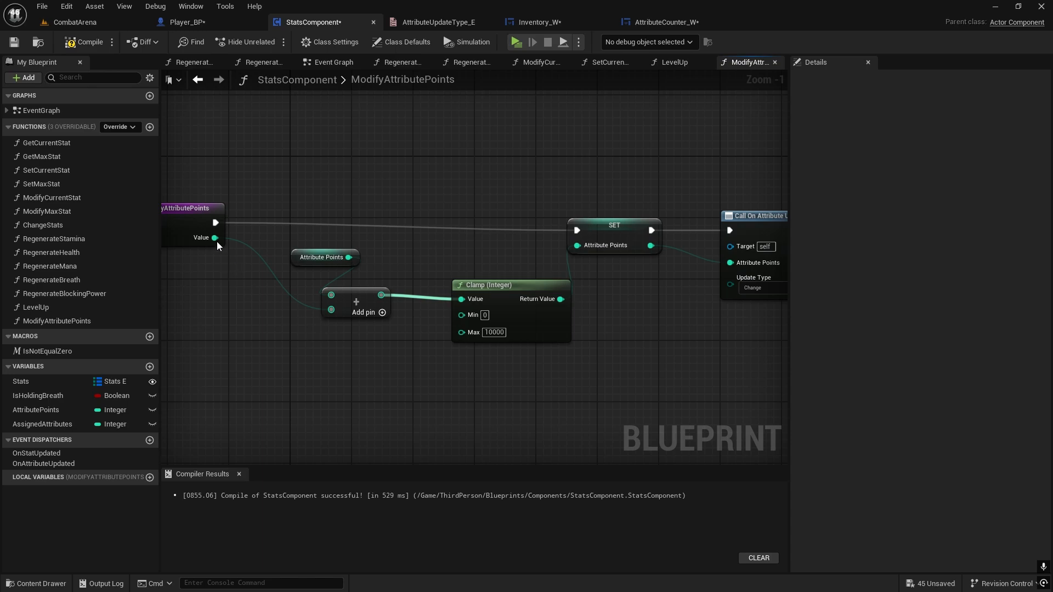
# Add a Less (<) node comparing the ModifyAttributePoints function's Value input against 0
pyautogui.moveTo(560, 299); pyautogui.dragTo(522, 363)
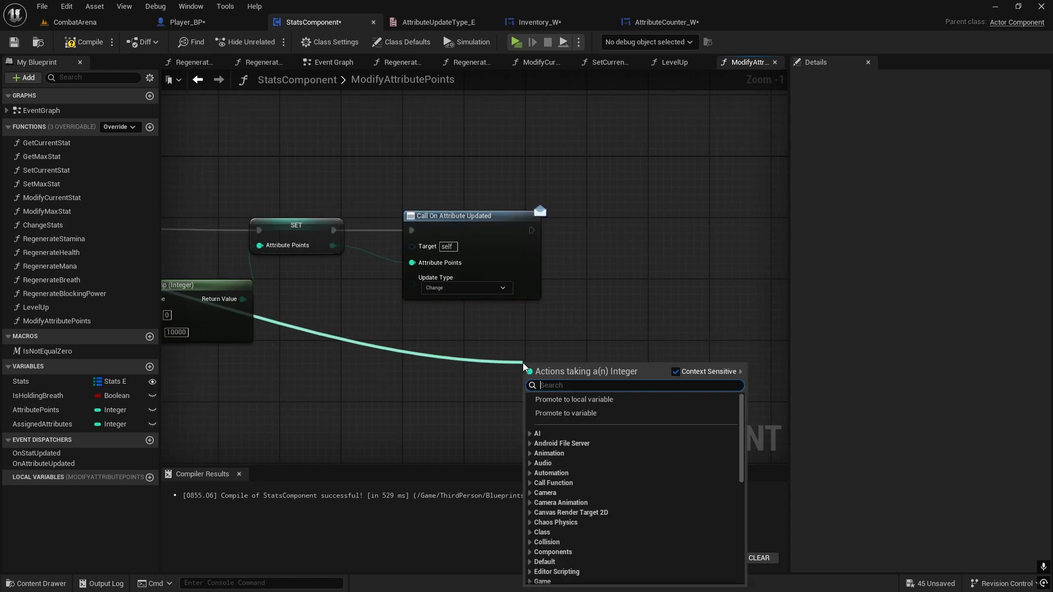
pyautogui.write('<')
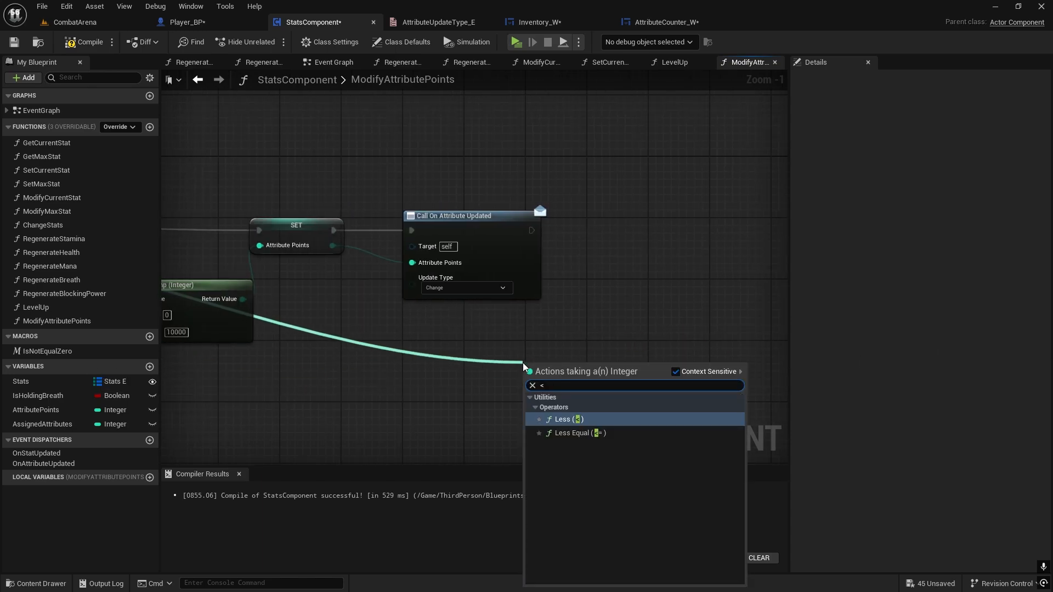
pyautogui.click(573, 419)
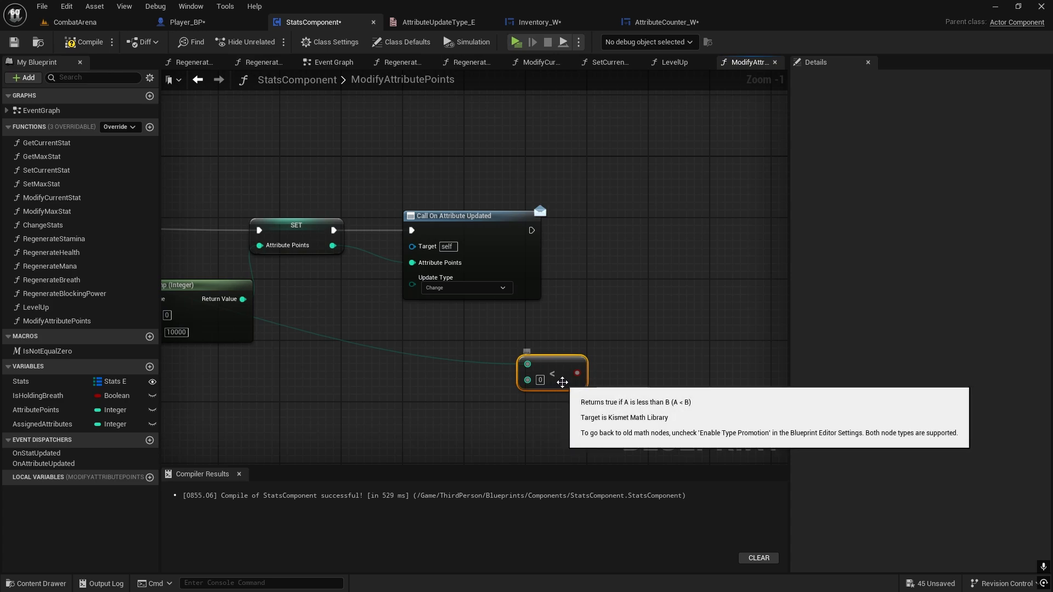
# Add a Branch conditioned on the Less node's result and connect its execution after Call On Attribute Updated
pyautogui.moveTo(580, 359); pyautogui.dragTo(621, 334, button='right')
pyautogui.moveTo(622, 334); pyautogui.dragTo(673, 219)
pyautogui.click(664, 185)
pyautogui.moveTo(572, 203); pyautogui.dragTo(683, 195)
pyautogui.moveTo(714, 276); pyautogui.dragTo(504, 298, button='right')
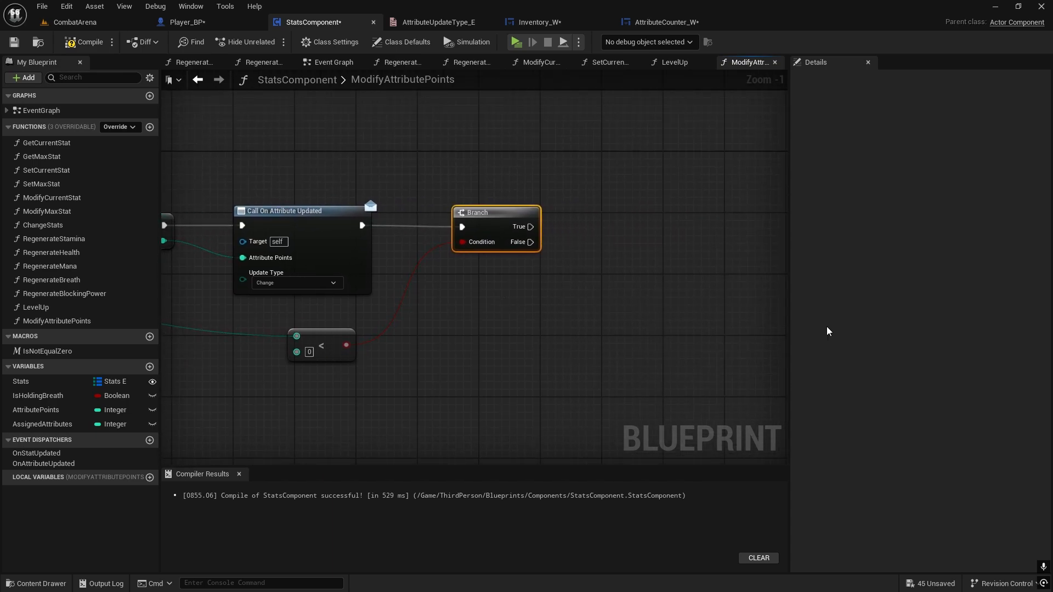
# Add an Assigned Attributes getter near the Branch and feed it into an Add (+) node
pyautogui.moveTo(19, 419); pyautogui.dragTo(623, 195)
pyautogui.click(538, 175)
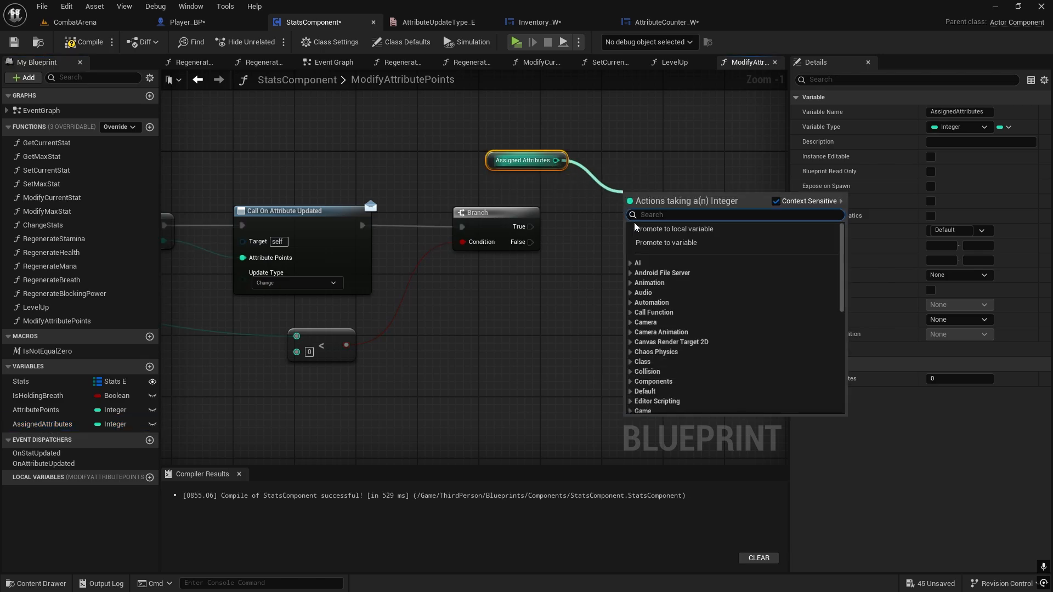
pyautogui.write('+')
pyautogui.click(662, 282)
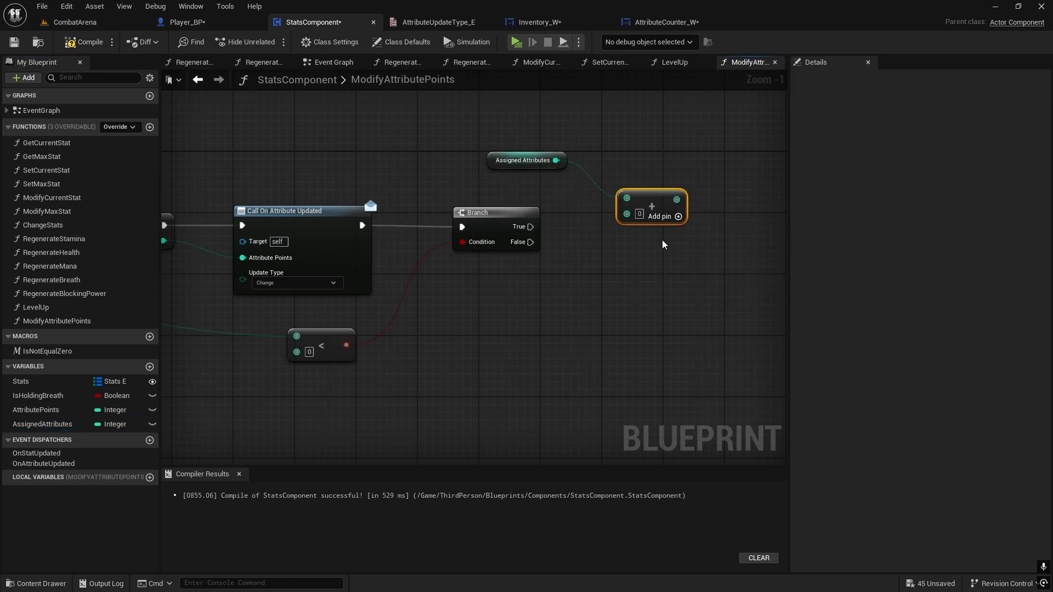
# Add a Multiply node fed by the function's Value input and set its second operand to -1
pyautogui.scroll(-2, 602, 250)
pyautogui.moveTo(602, 250); pyautogui.dragTo(793, 205, button='right')
pyautogui.moveTo(568, 365); pyautogui.dragTo(733, 332, button='right')
pyautogui.moveTo(282, 161); pyautogui.dragTo(510, 222)
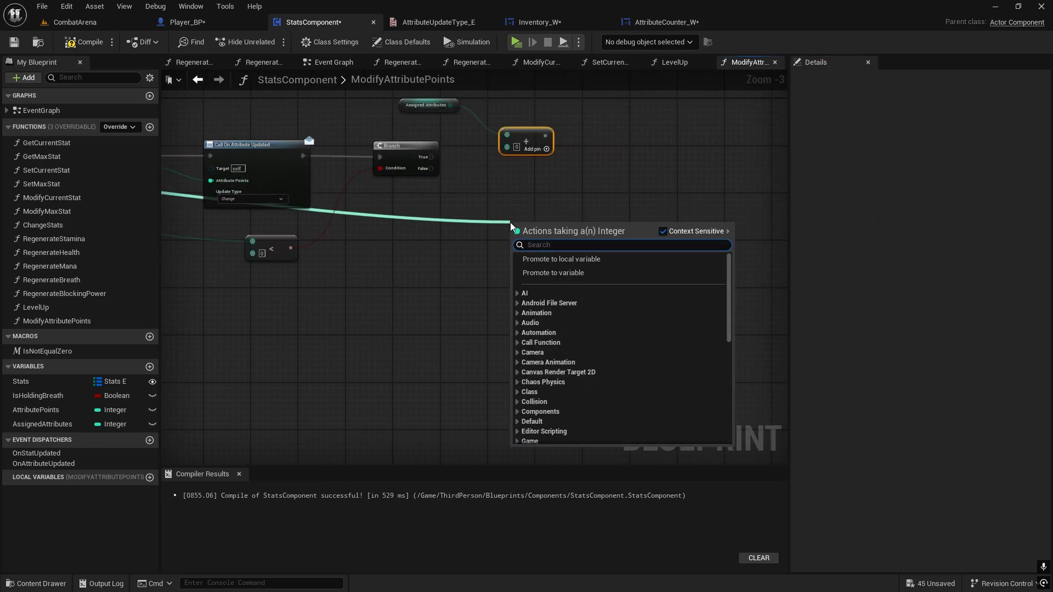
pyautogui.write('*')
pyautogui.click(557, 276)
pyautogui.scroll(2, 557, 277)
pyautogui.click(521, 234)
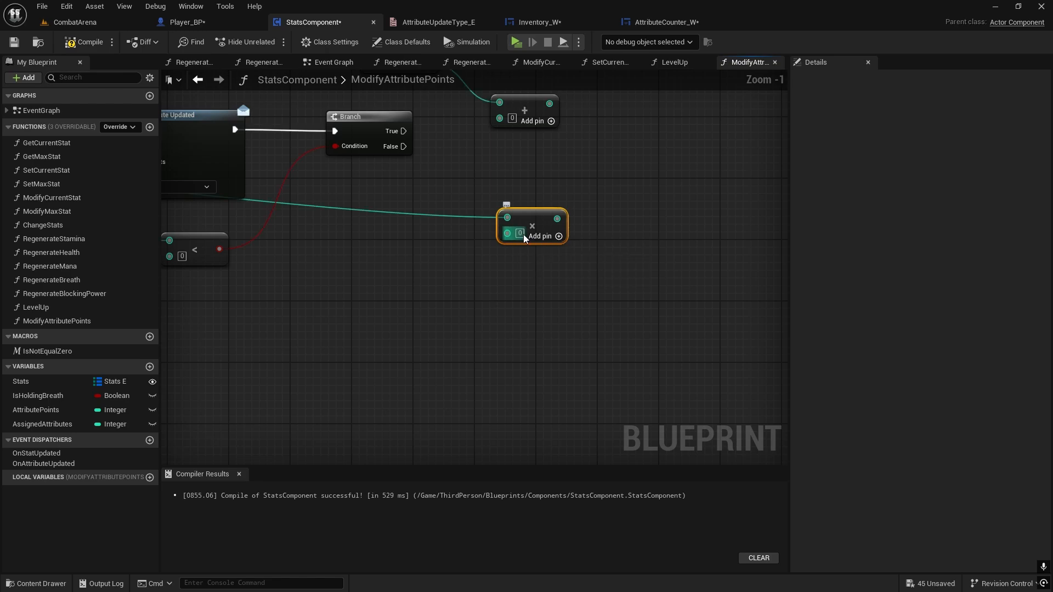
pyautogui.write('-1')
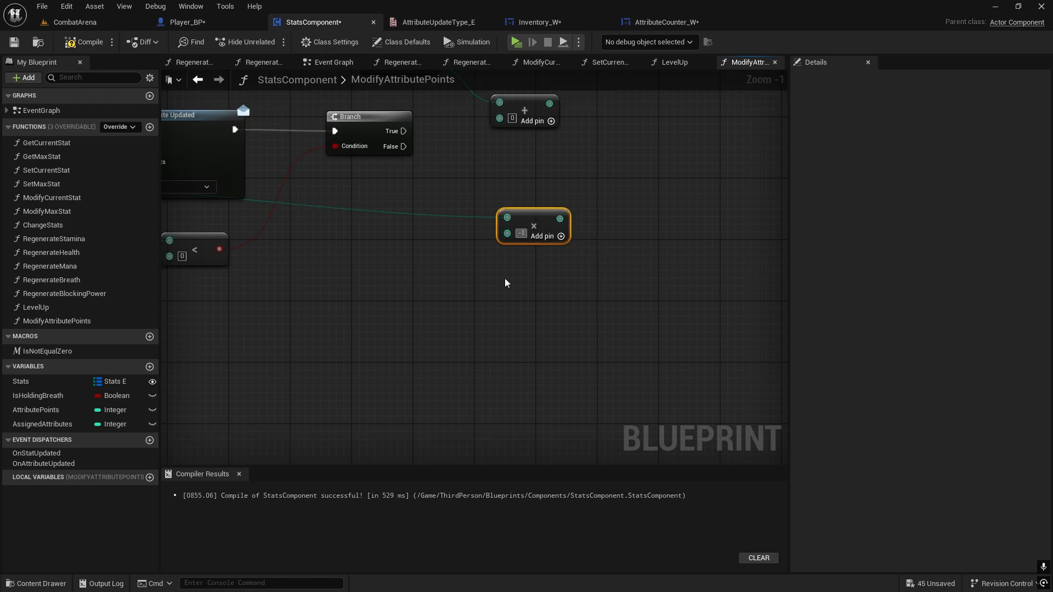
# Feed the product into the Add node's second input and move the Assigned Attributes getter closer to the Add node
pyautogui.moveTo(504, 278); pyautogui.dragTo(563, 327, button='right')
pyautogui.moveTo(602, 273); pyautogui.dragTo(558, 167)
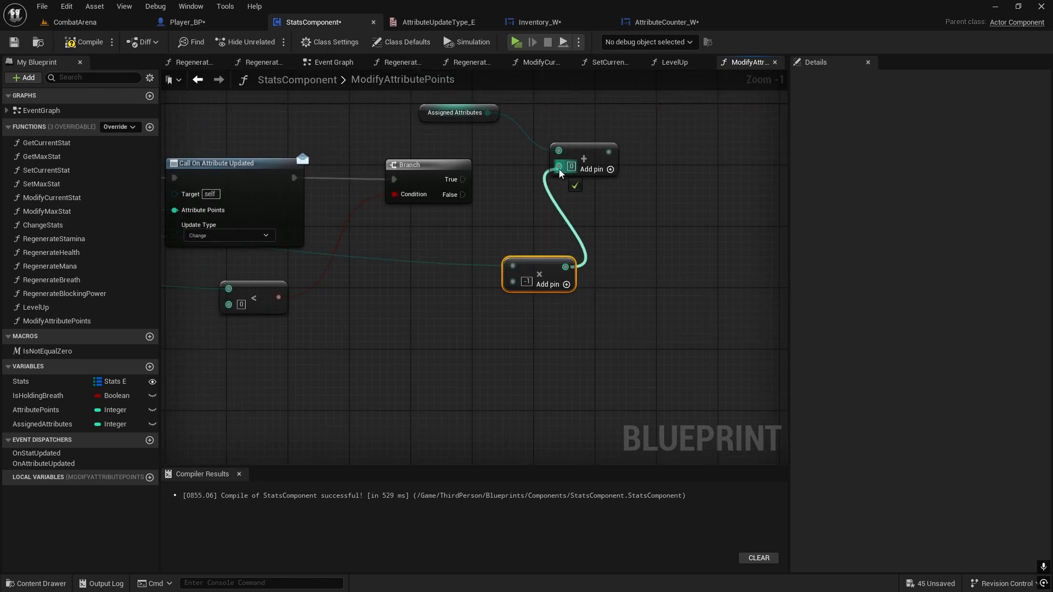
pyautogui.moveTo(558, 169); pyautogui.dragTo(510, 246, button='right')
pyautogui.moveTo(433, 196); pyautogui.dragTo(517, 195)
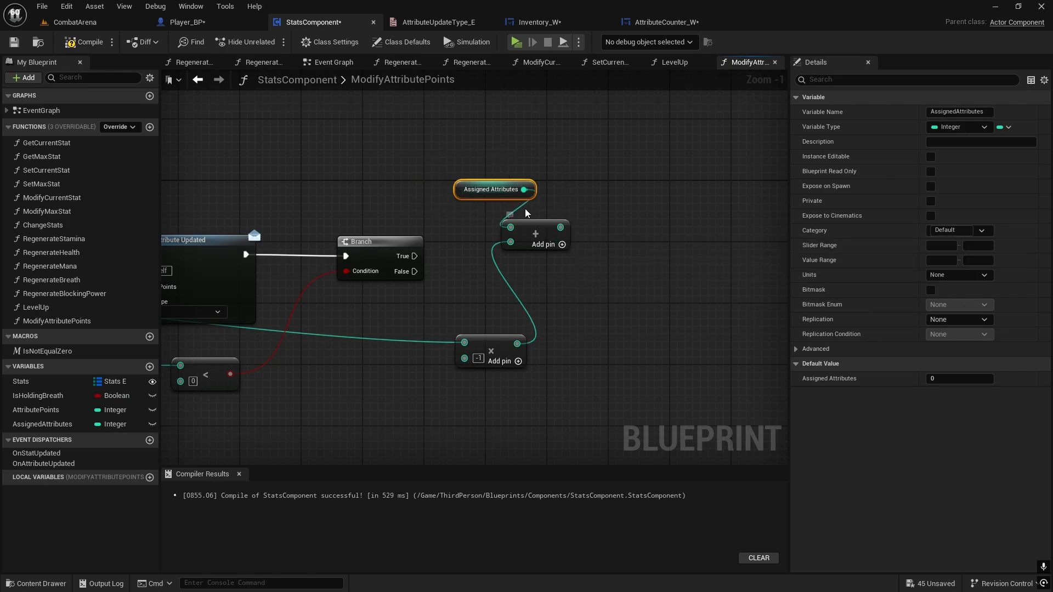
# Add a SET Assigned Attributes node executed from the Branch's True output and fed by the sum
pyautogui.moveTo(42, 424); pyautogui.dragTo(626, 244)
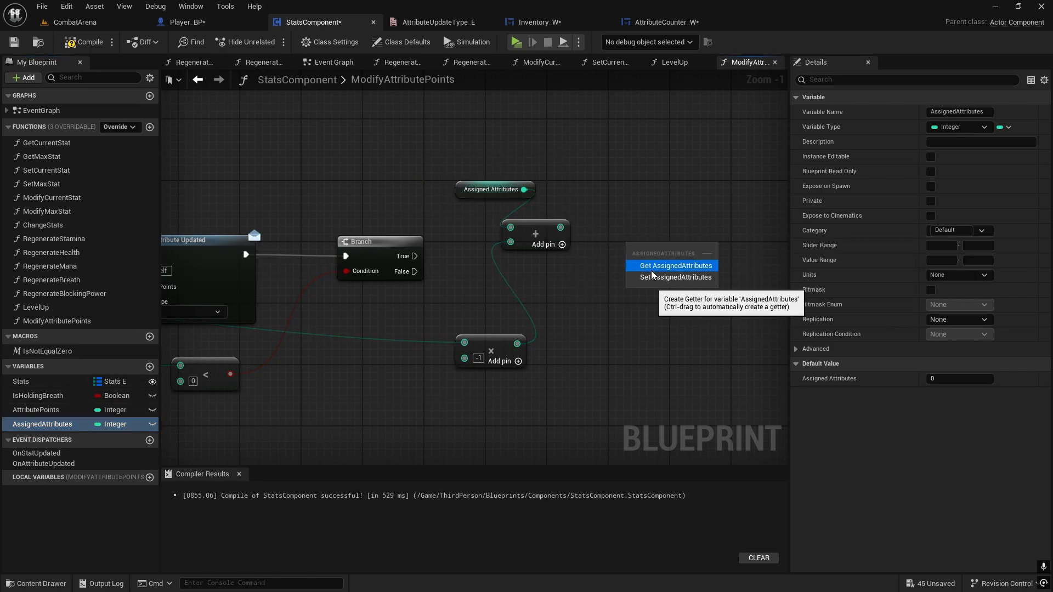
pyautogui.click(653, 277)
pyautogui.moveTo(415, 263); pyautogui.dragTo(634, 254)
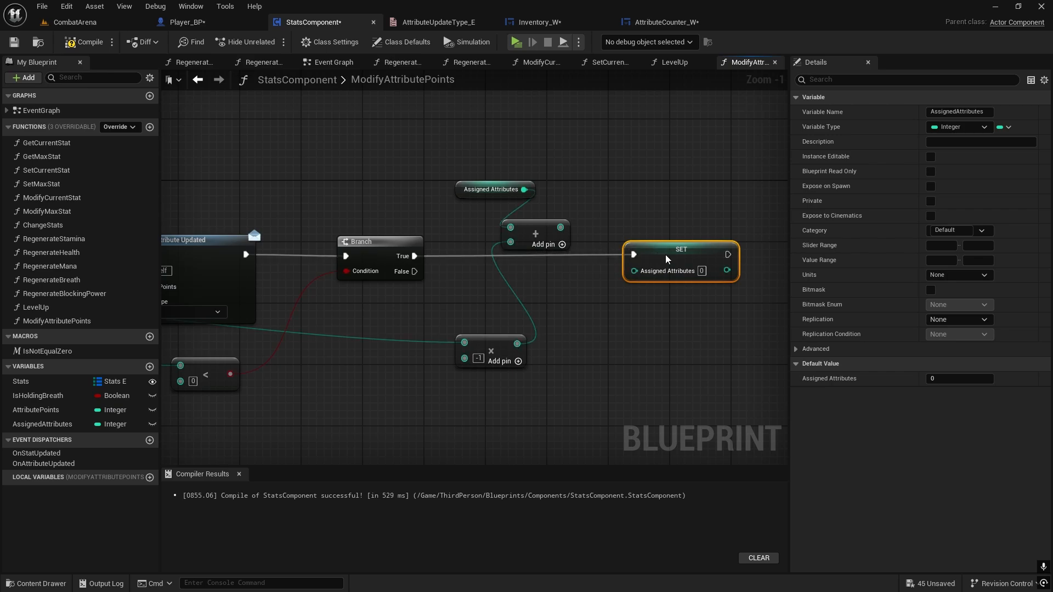
pyautogui.moveTo(560, 227); pyautogui.dragTo(635, 269)
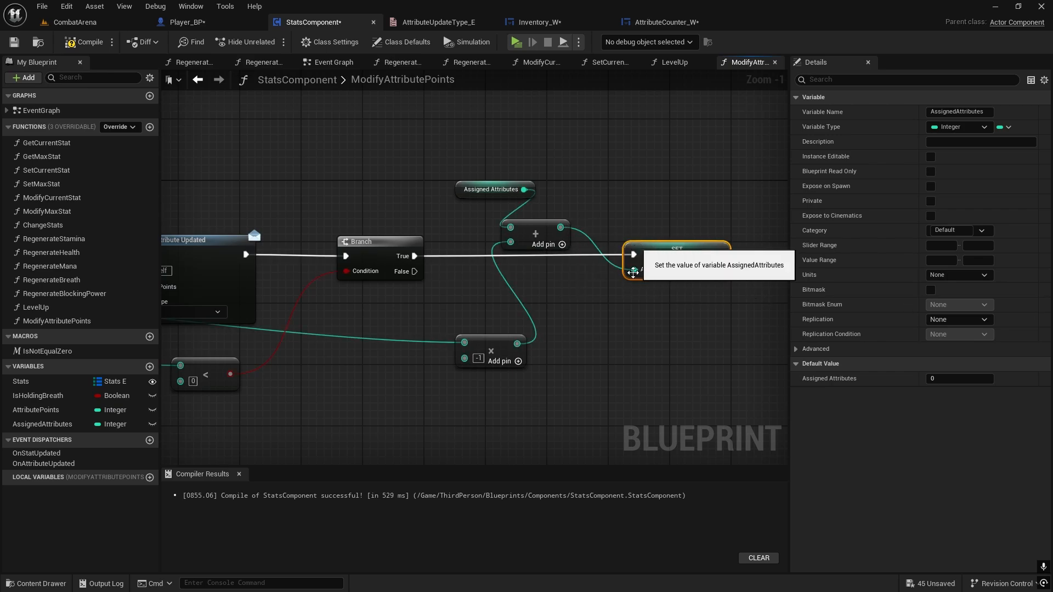
# Compile and save the StatsComponent blueprint
pyautogui.moveTo(564, 329); pyautogui.dragTo(782, 259, button='right')
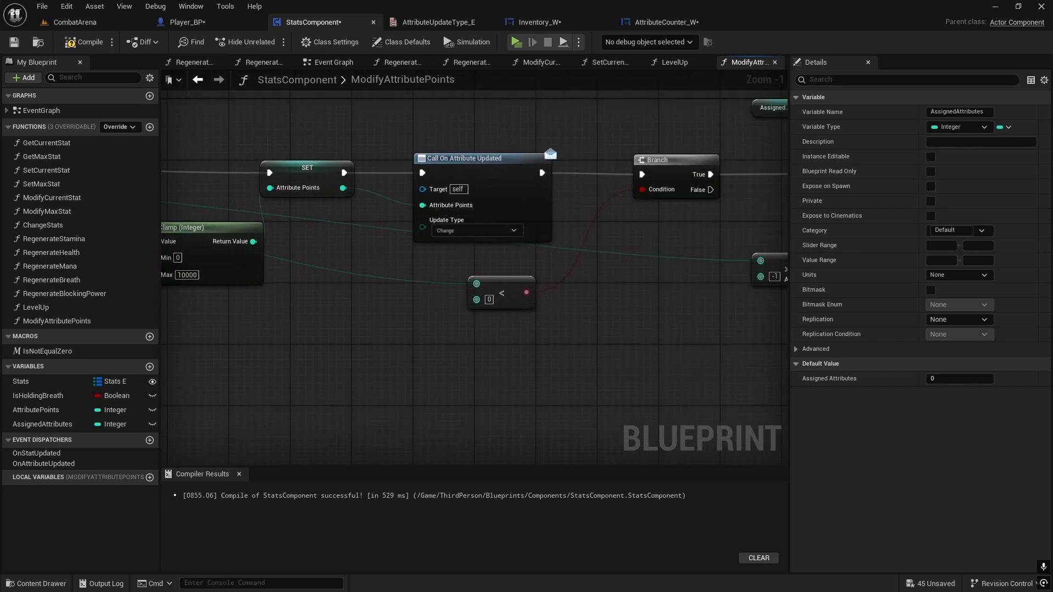
pyautogui.scroll(-1, 691, 277)
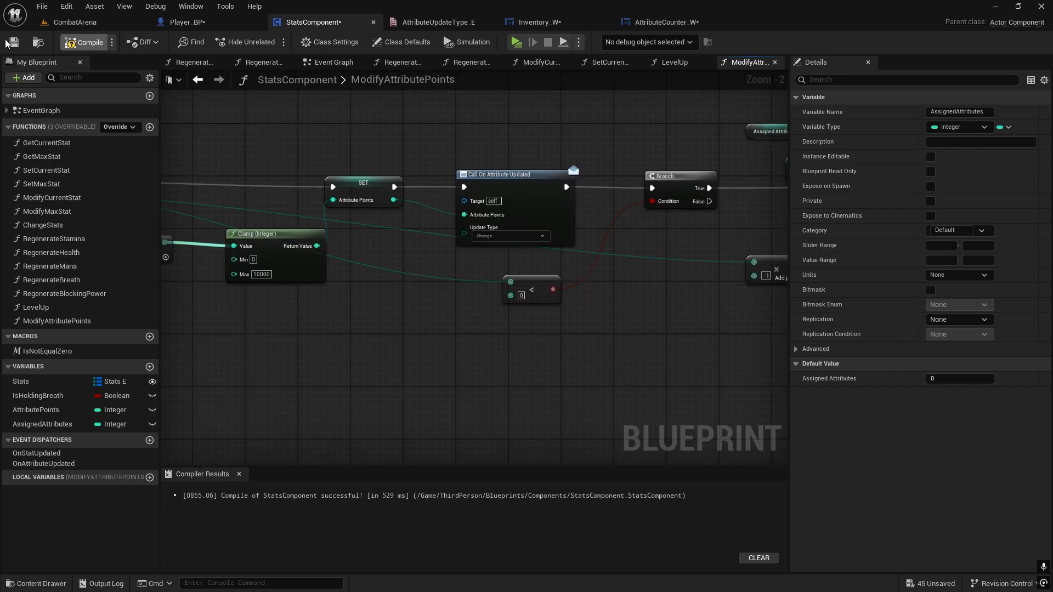
pyautogui.scroll(-2, 471, 302)
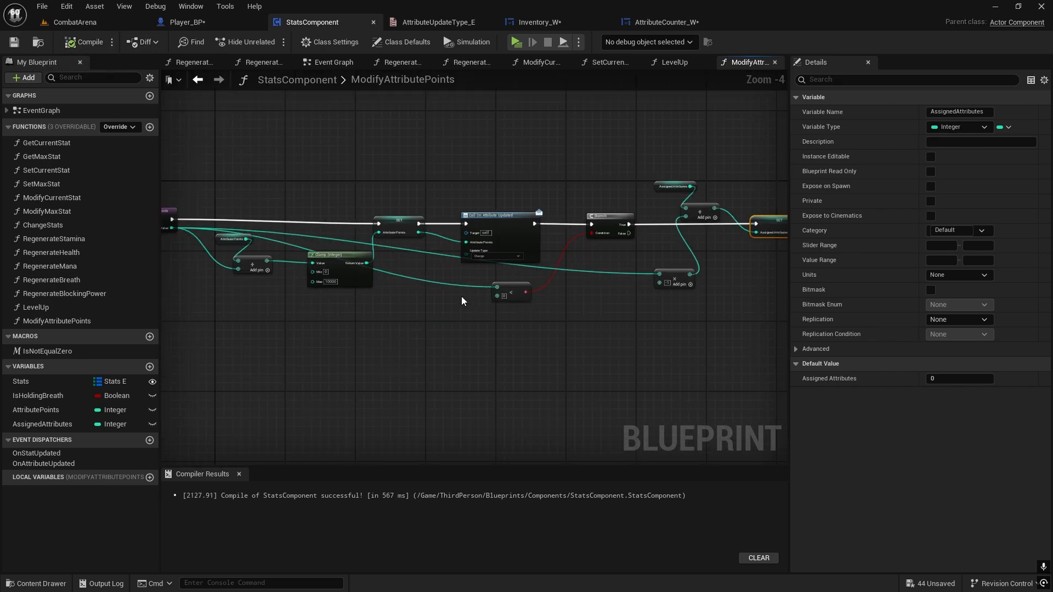
# Review the ModifyAttributePoints graph and the On Clicked (CountButton) logic in AttributeCounter_W
pyautogui.scroll(1, 462, 300)
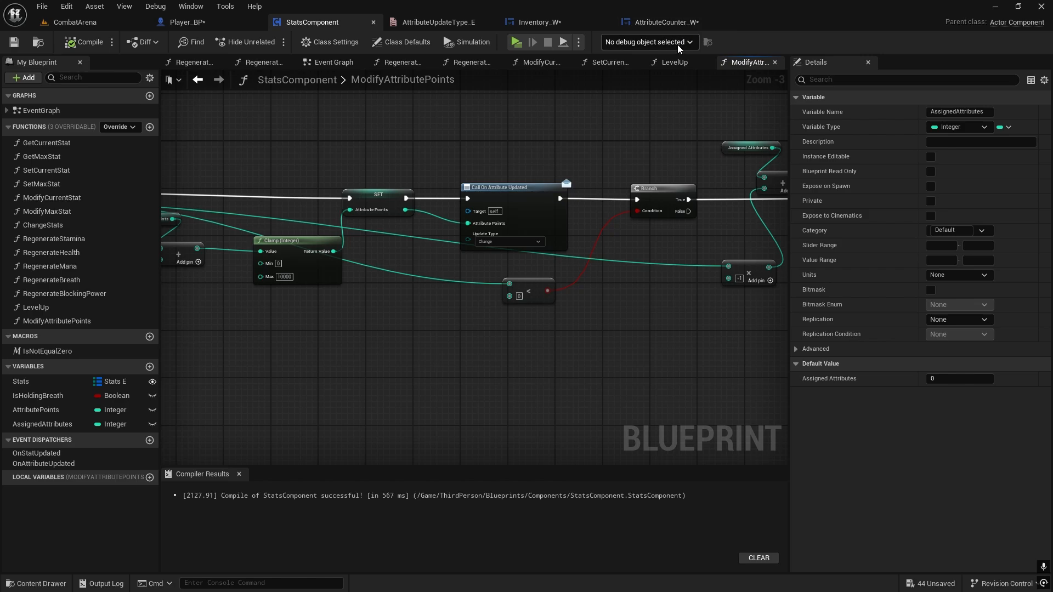
pyautogui.moveTo(436, 276); pyautogui.dragTo(828, 257, button='right')
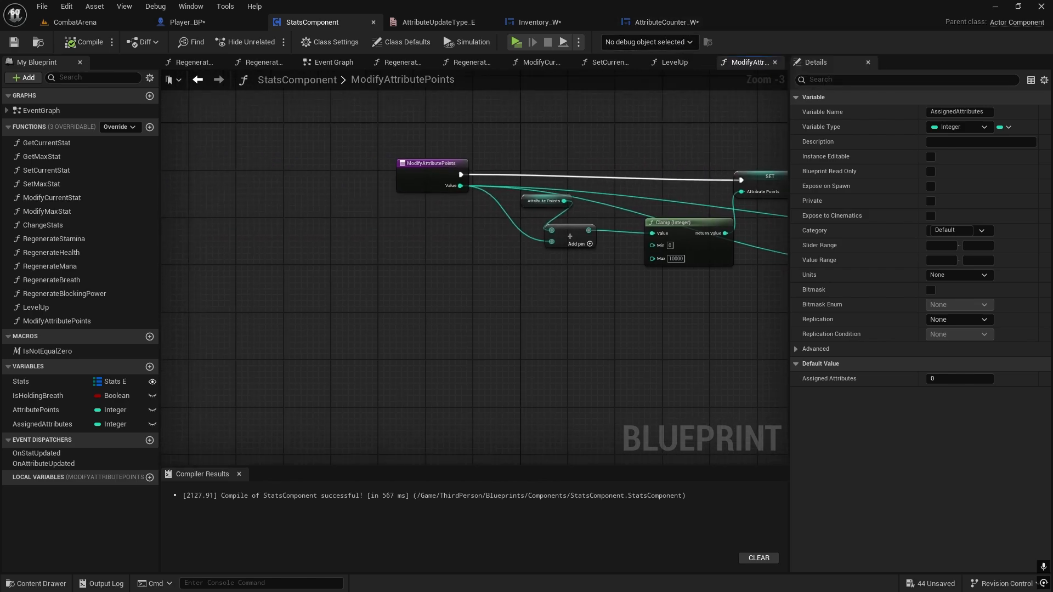
pyautogui.scroll(1, 739, 253)
pyautogui.moveTo(740, 253); pyautogui.dragTo(607, 239, button='right')
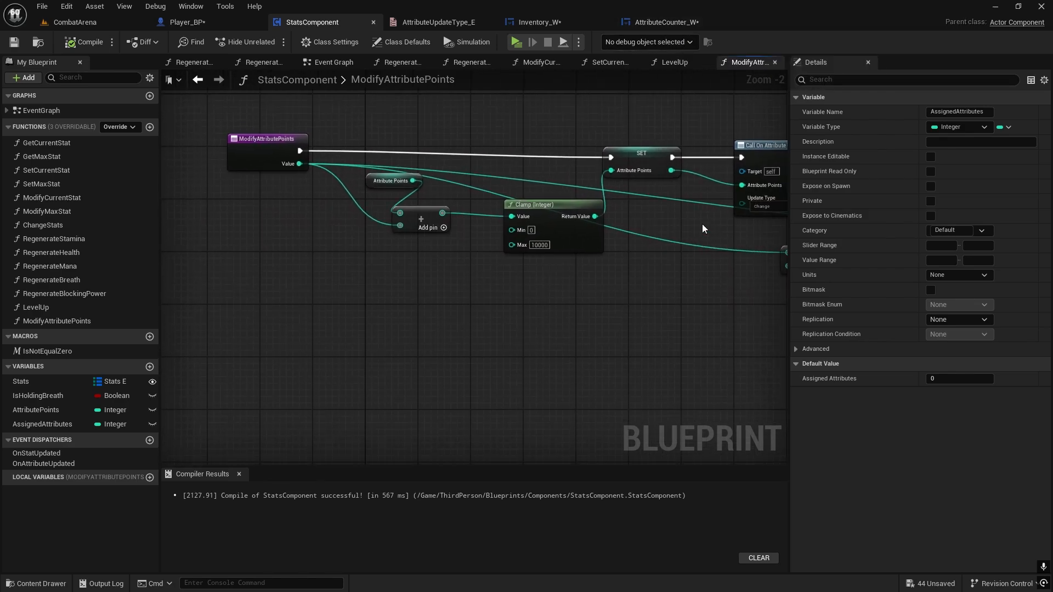
pyautogui.click(644, 20)
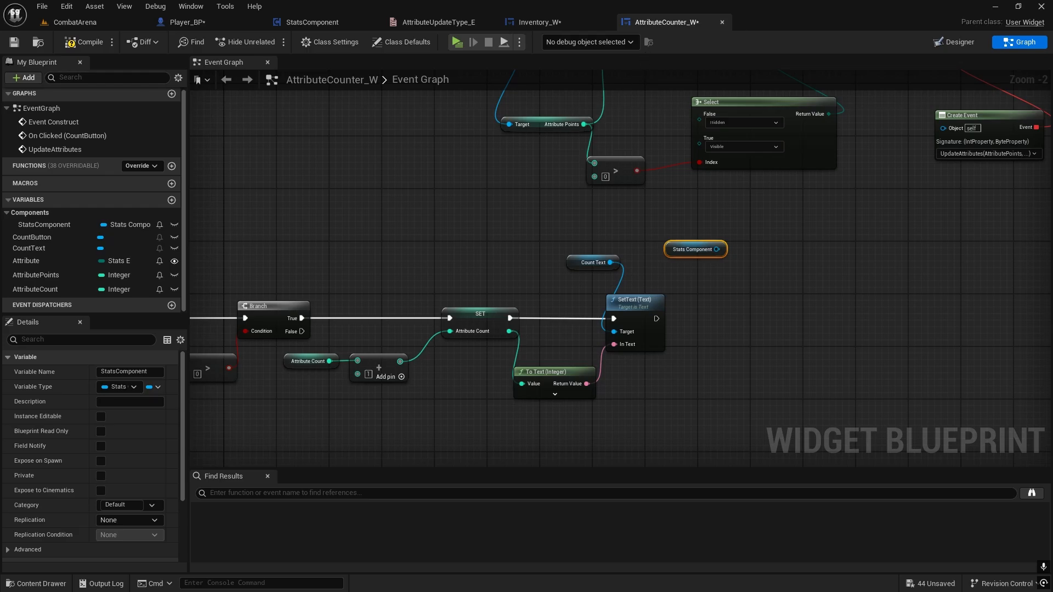
pyautogui.moveTo(279, 80); pyautogui.dragTo(499, 63, button='right')
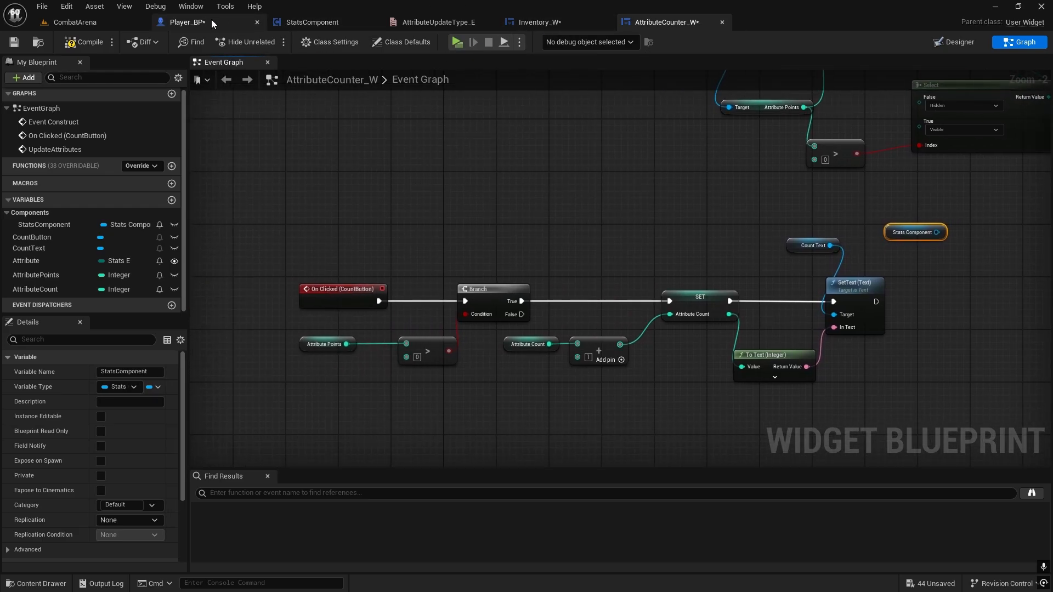
# In the Inventory_W designer, add an Attribute Counter W widget to the Canvas Panel holding StrengthValue
pyautogui.click(535, 22)
pyautogui.scroll(-1, 546, 271)
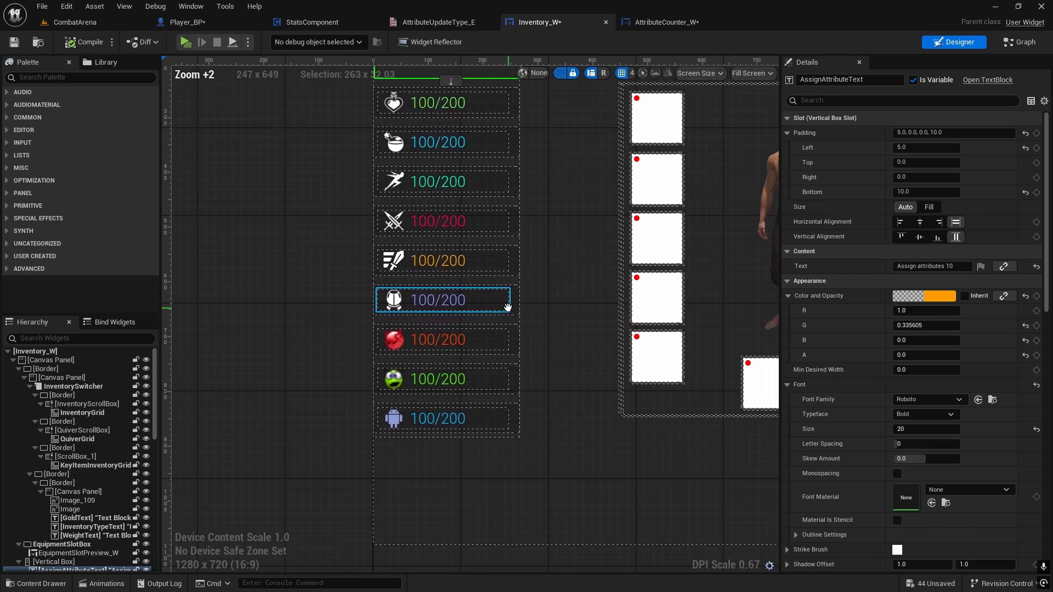
pyautogui.click(475, 344)
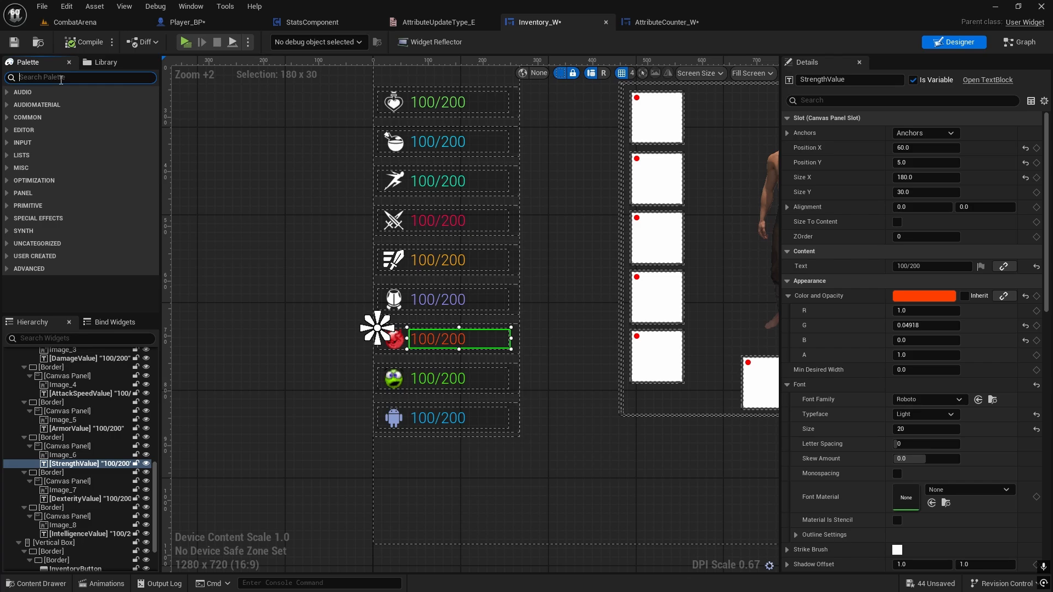
pyautogui.write('attribut')
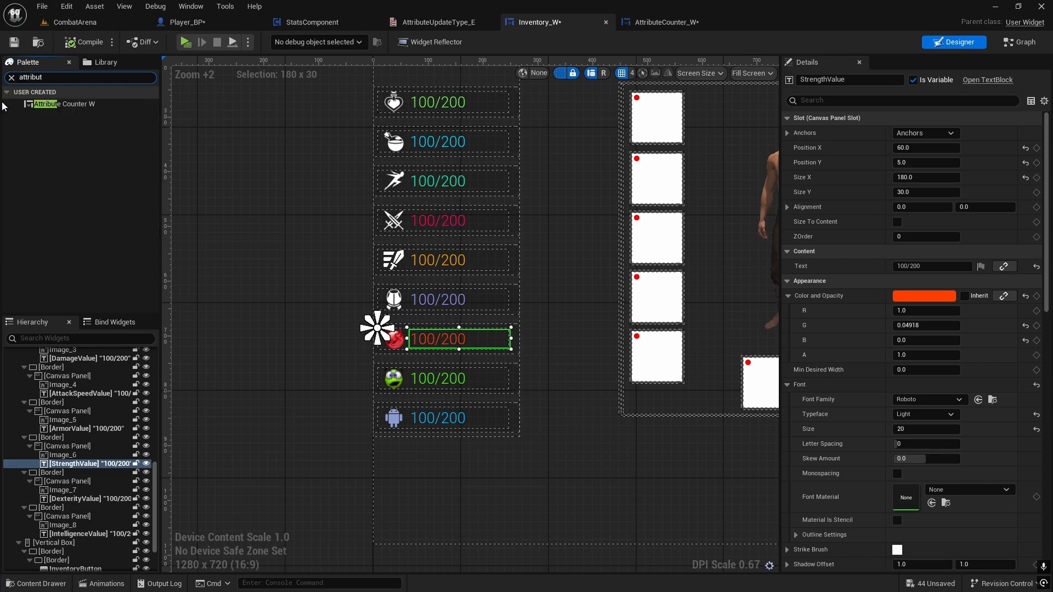
pyautogui.moveTo(60, 103); pyautogui.dragTo(87, 451)
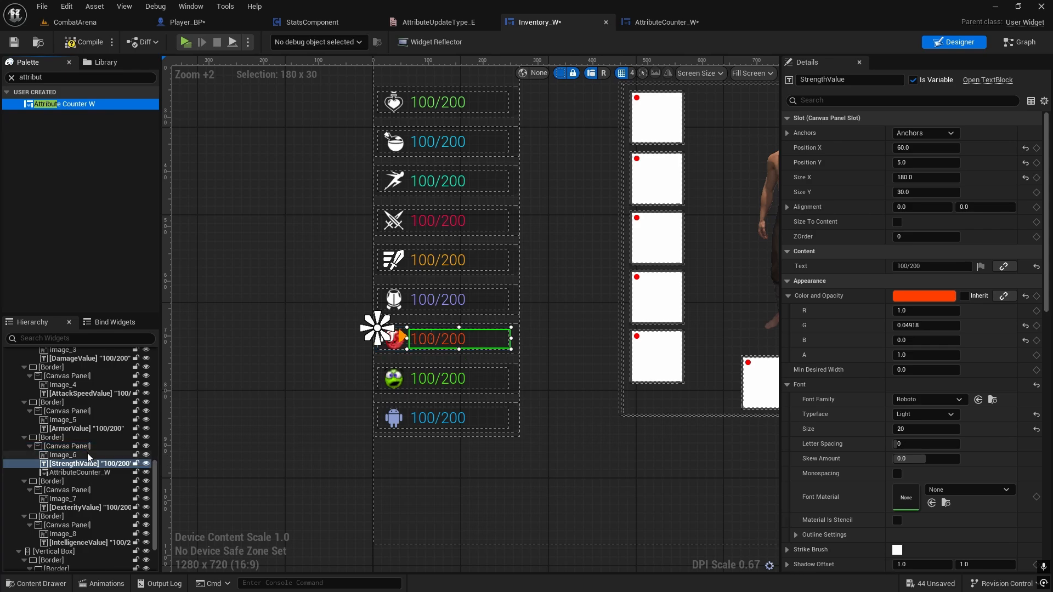
# Anchor the new AttributeCounter_W to the middle right of its panel, with alignment and position updated to match
pyautogui.scroll(1, 577, 333)
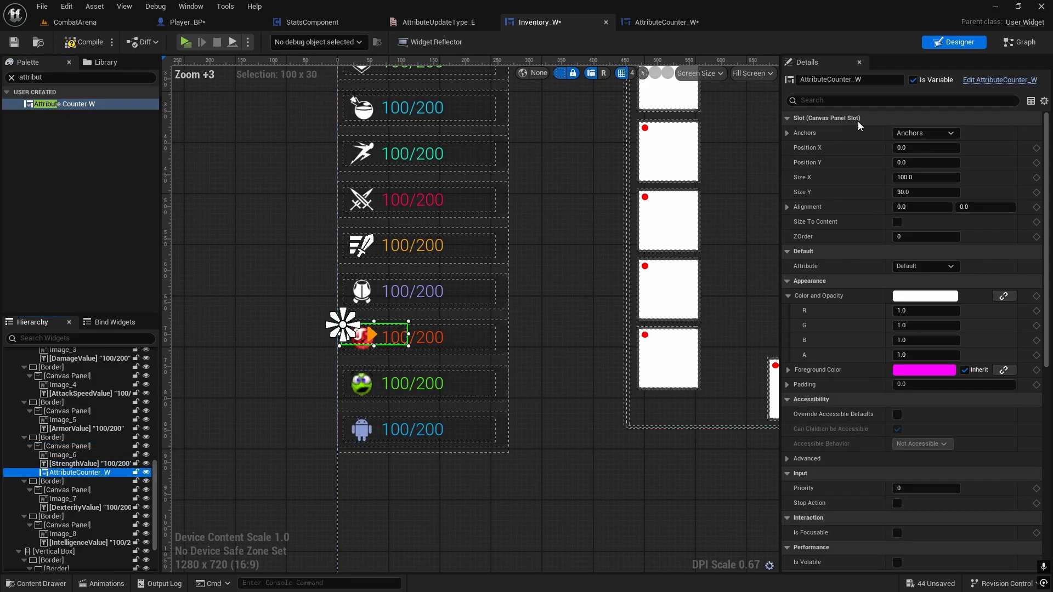
pyautogui.click(901, 134)
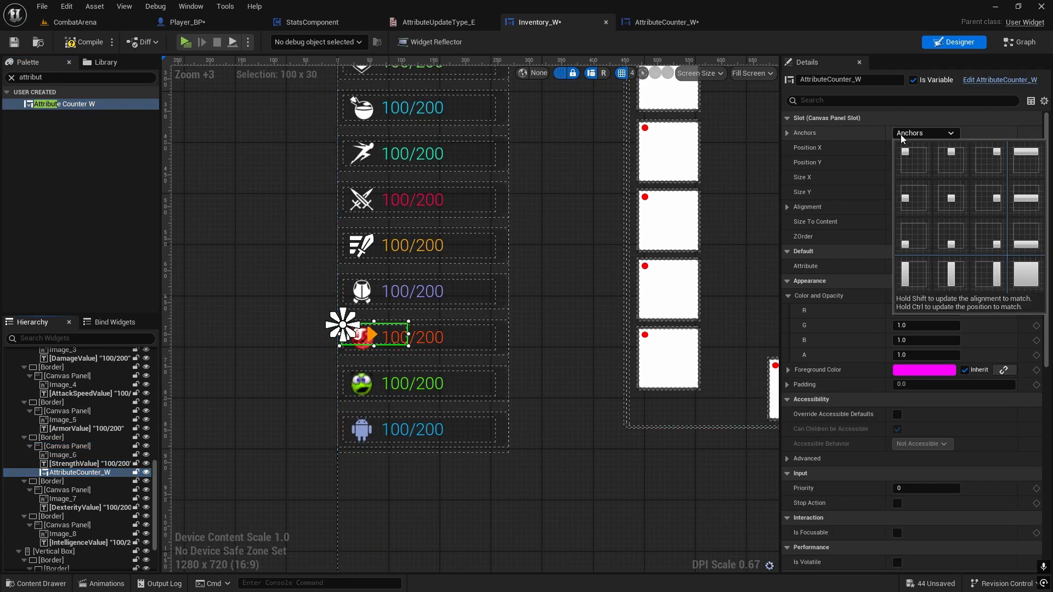
pyautogui.keyDown('ctrl'); pyautogui.keyDown('shift'); pyautogui.click(986, 199); pyautogui.keyUp('shift'); pyautogui.keyUp('ctrl')
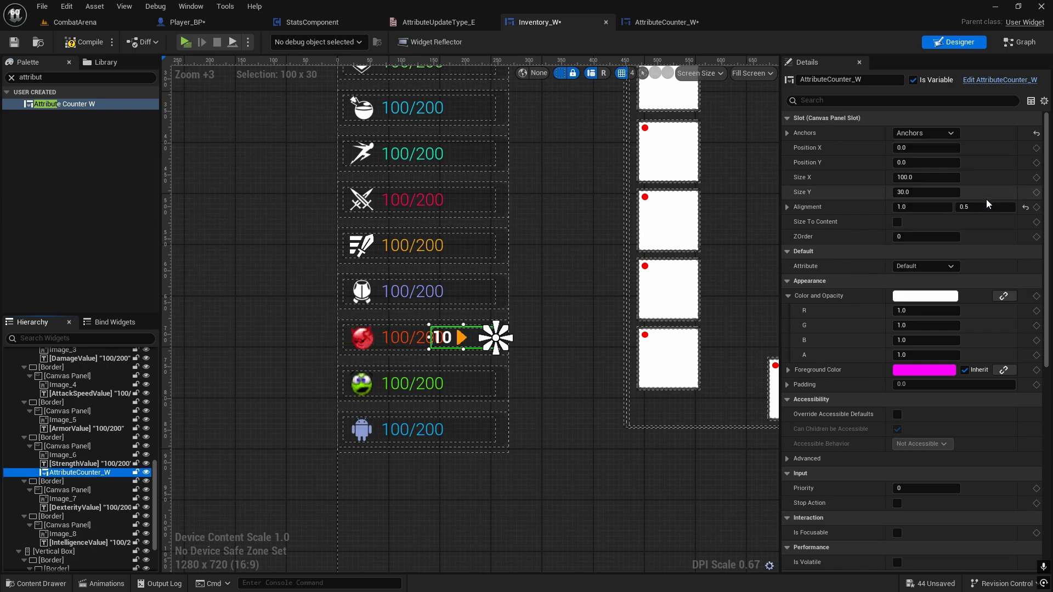
# Set the Strength row's AttributeCounter_W Size X to 70, after trying 50 and 60
pyautogui.scroll(3, 534, 317)
pyautogui.scroll(2, 533, 315)
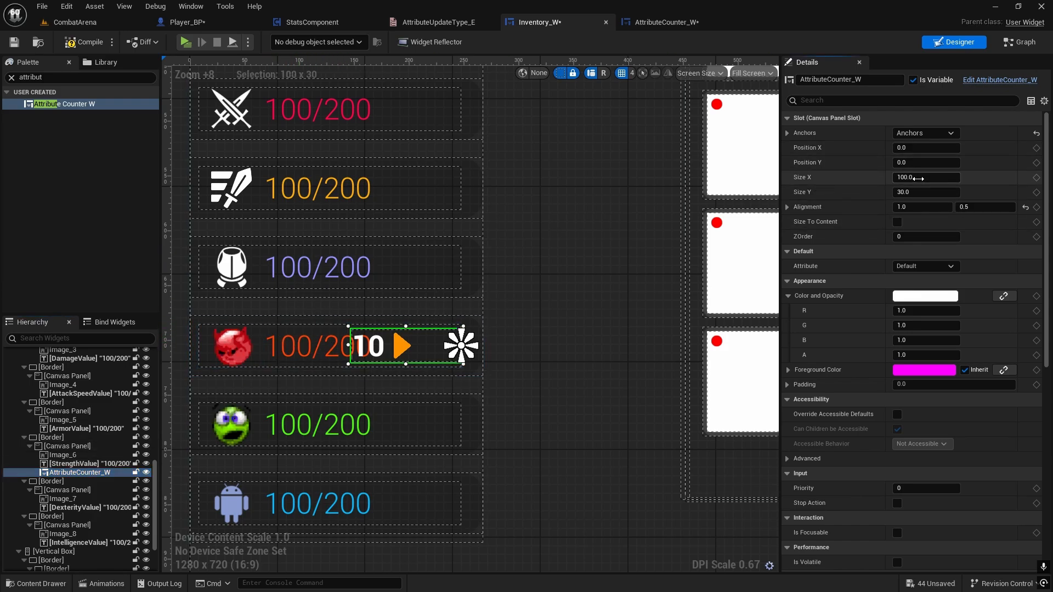
pyautogui.write('0')
pyautogui.press('Return')
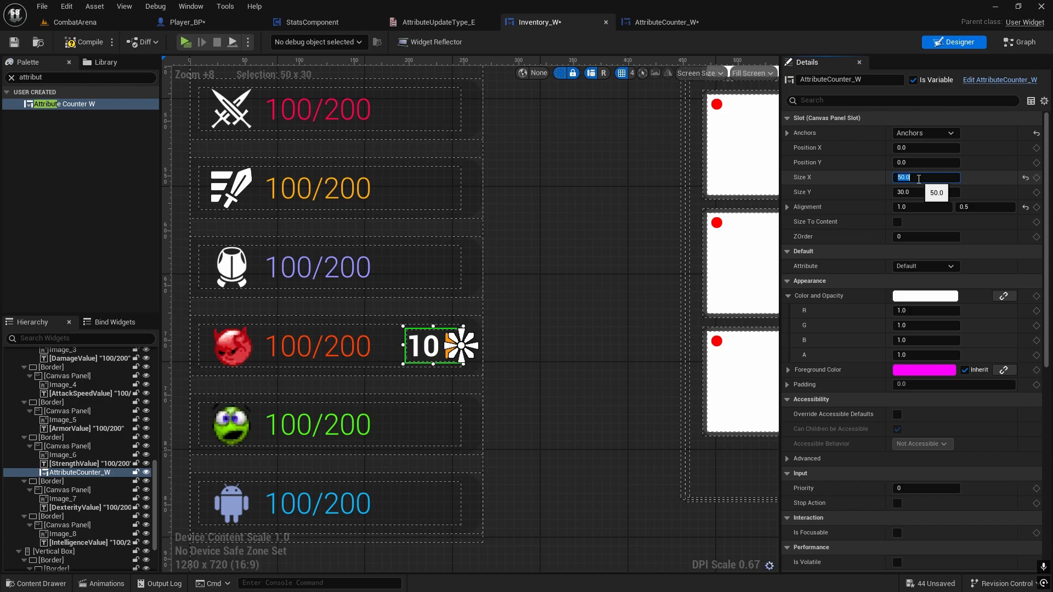
pyautogui.write('60')
pyautogui.press('Return')
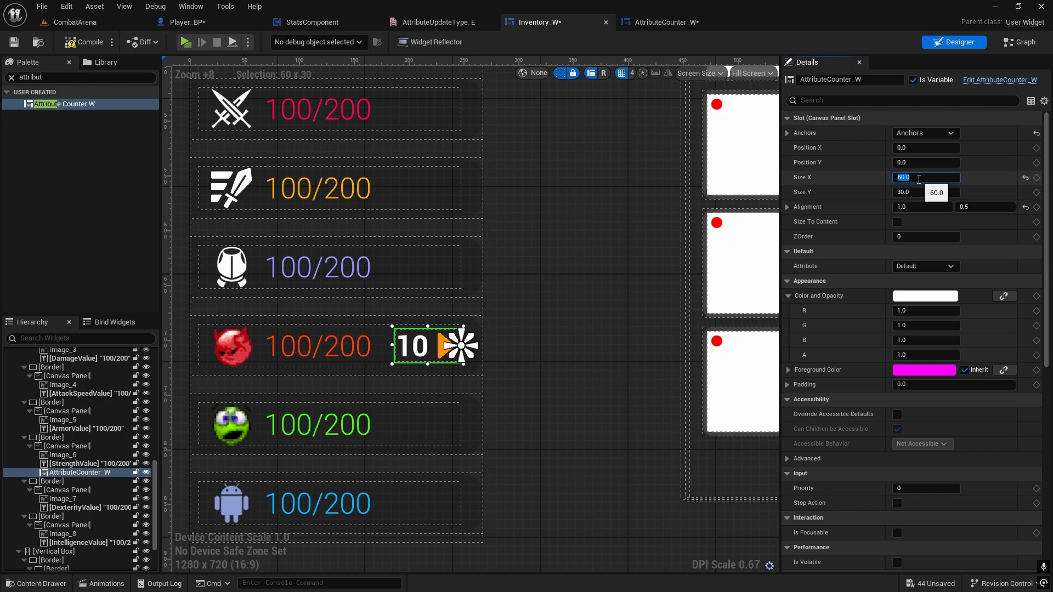
pyautogui.press('Return')
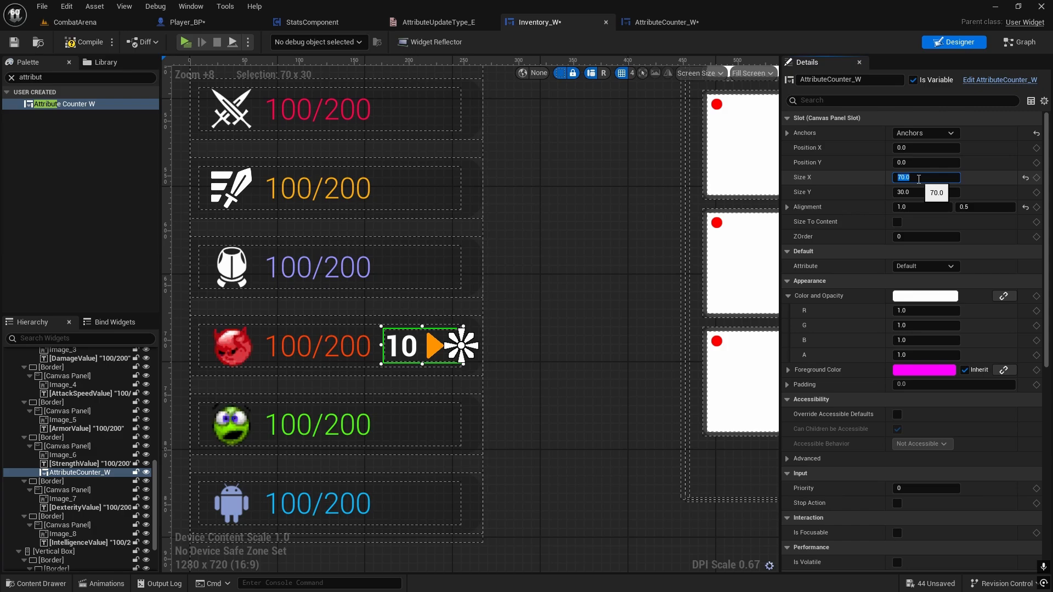
# Copy the Strength row's AttributeCounter_W into the Dexterity row's Canvas Panel and anchor it middle right, with alignment and position updated to match
pyautogui.moveTo(581, 418); pyautogui.dragTo(655, 320, button='right')
pyautogui.click(71, 474)
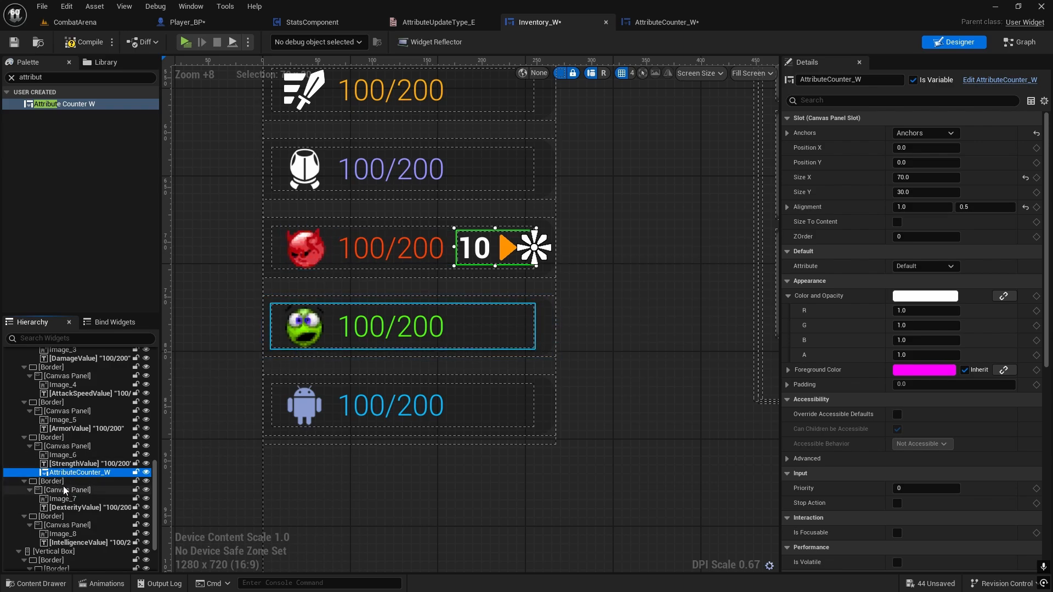
pyautogui.click(60, 490)
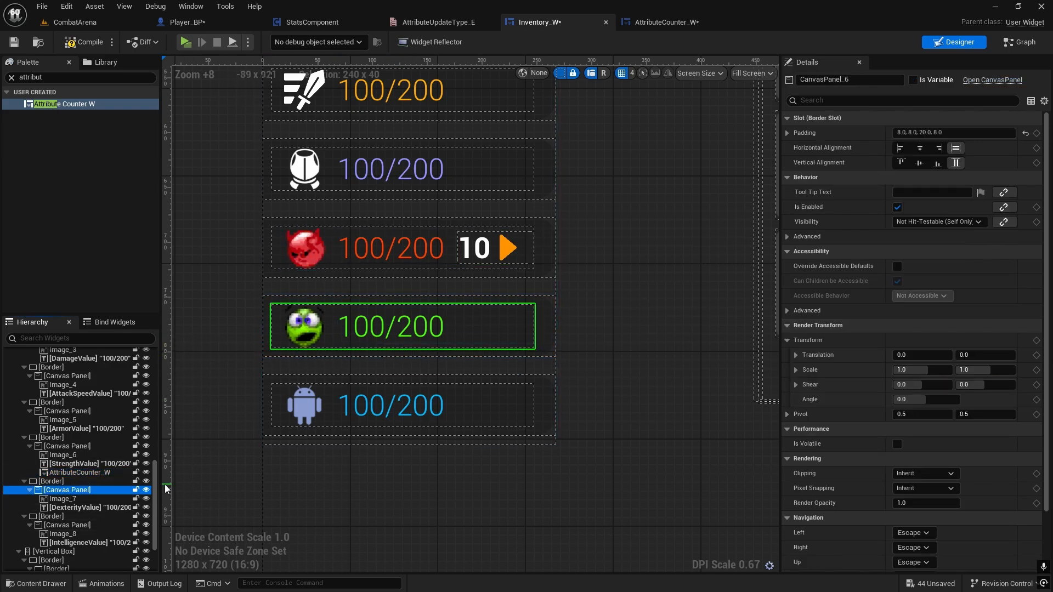
pyautogui.hotkey('ctrl', 'v')
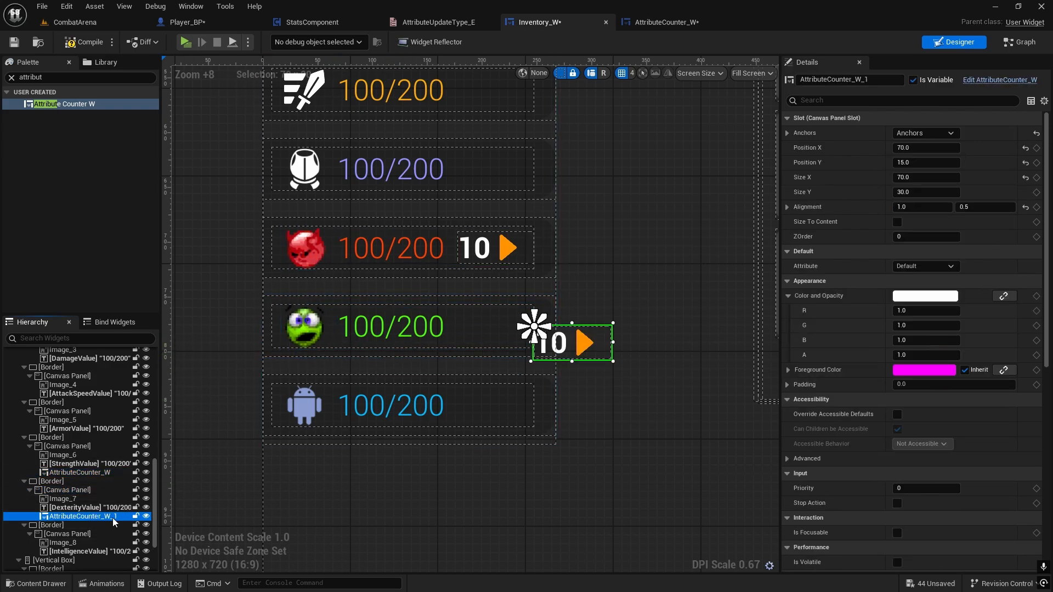
pyautogui.click(910, 134)
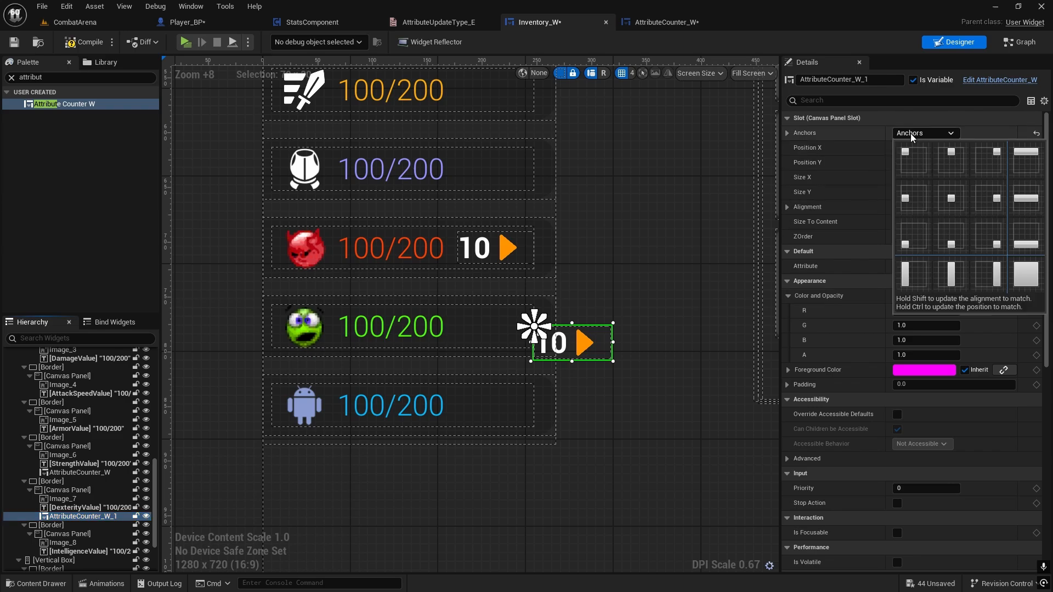
pyautogui.keyDown('ctrl'); pyautogui.keyDown('shift'); pyautogui.click(990, 202); pyautogui.keyUp('shift'); pyautogui.keyUp('ctrl')
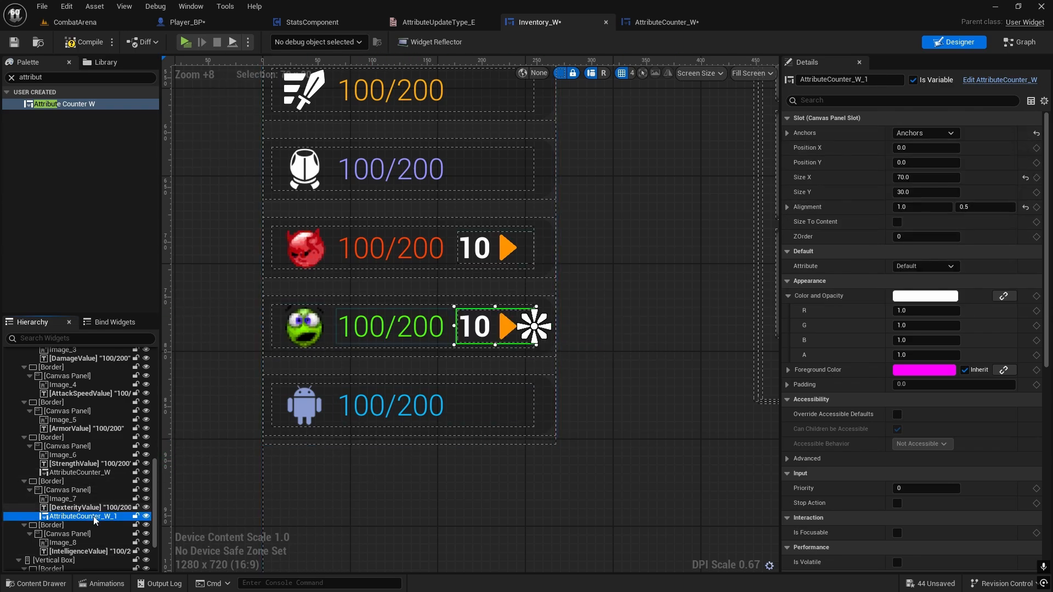
# Paste another AttributeCounter_W into the Canvas Panel holding IntelligenceValue and anchor it middle right, with alignment and position updated to match
pyautogui.scroll(-2, 88, 521)
pyautogui.click(64, 499)
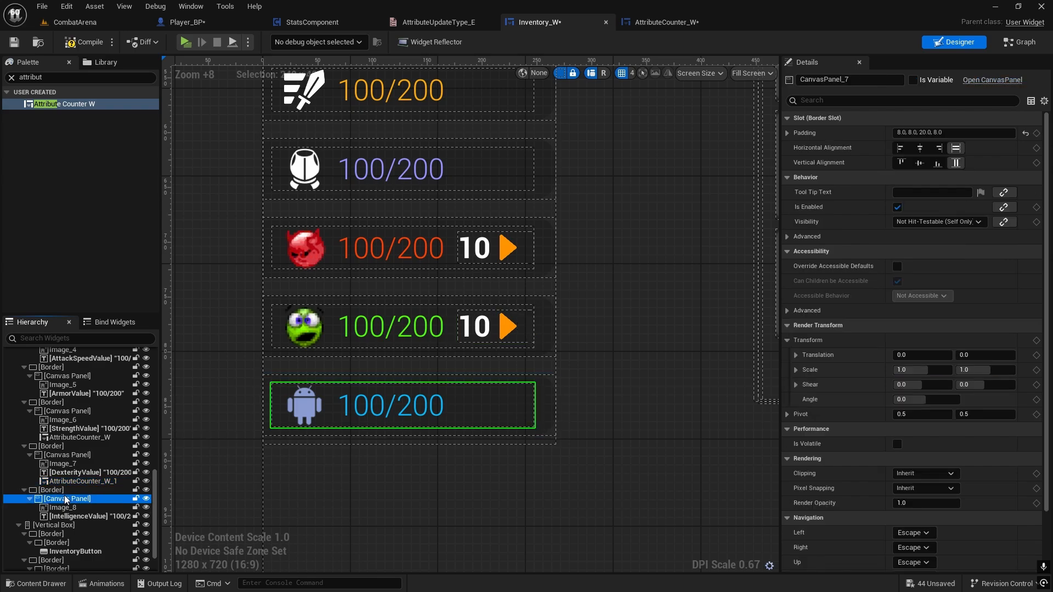
pyautogui.hotkey('ctrl', 'v')
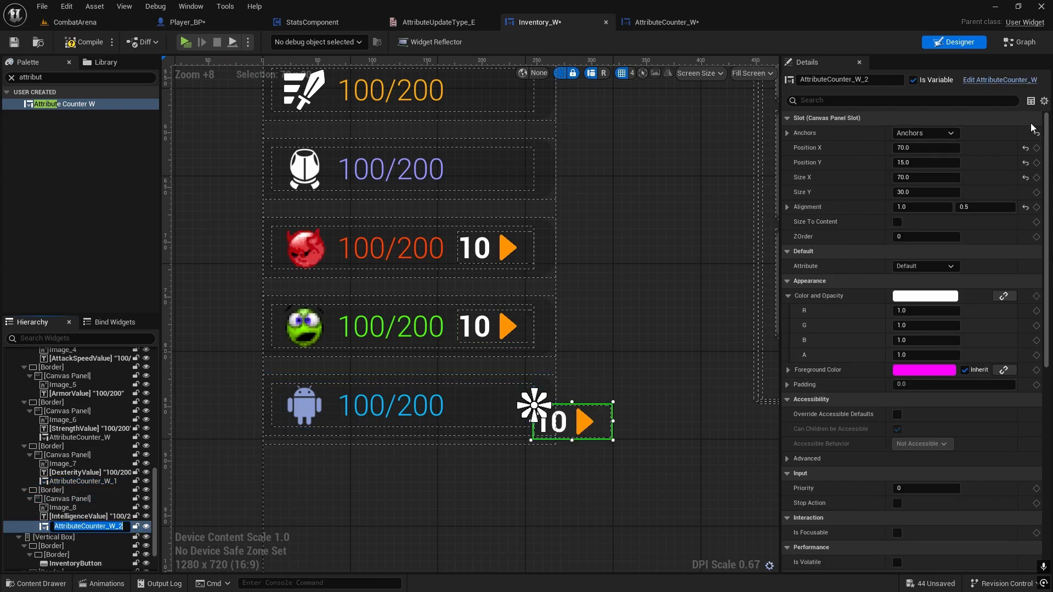
pyautogui.click(921, 137)
pyautogui.keyDown('ctrl'); pyautogui.keyDown('shift'); pyautogui.click(993, 199); pyautogui.keyUp('shift'); pyautogui.keyUp('ctrl')
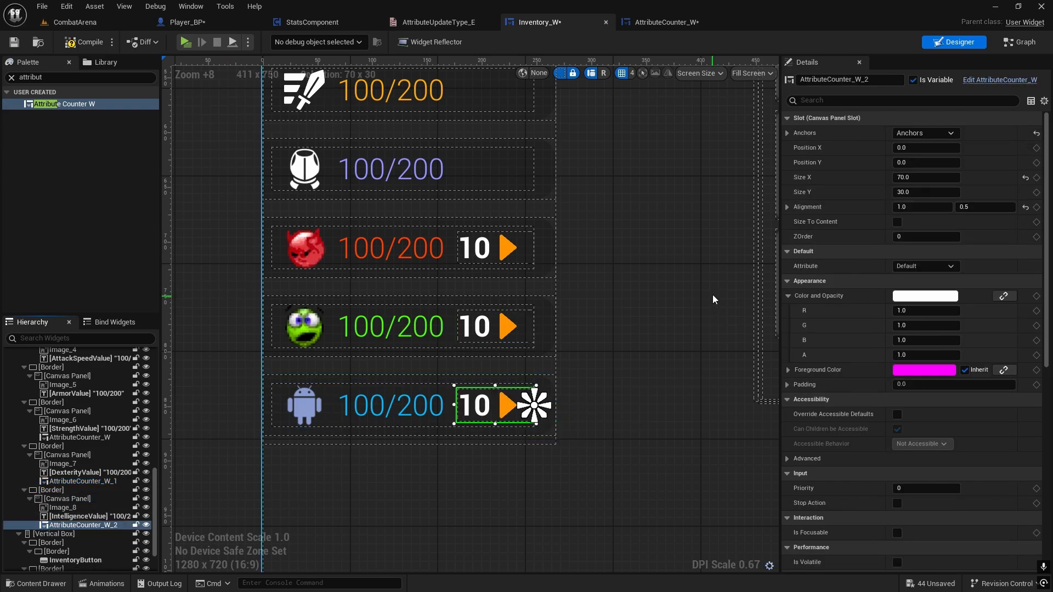
pyautogui.scroll(-2, 621, 258)
pyautogui.moveTo(623, 261)
pyautogui.mouseDown(button='right')
pyautogui.moveTo(644, 198)
pyautogui.moveTo(627, 267)
pyautogui.mouseUp(button='right')
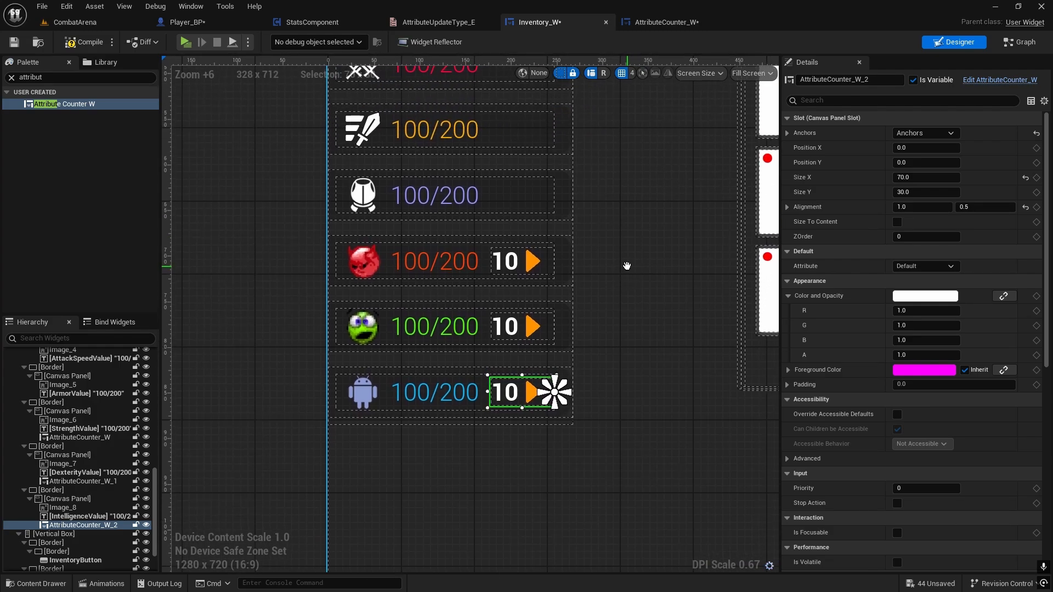
pyautogui.moveTo(628, 264); pyautogui.dragTo(624, 259, button='right')
# Look over the AttributeCounter_W Event Graph, start a play test, and check the in-game inventory for the attribute counters
pyautogui.click(647, 21)
pyautogui.scroll(-3, 680, 179)
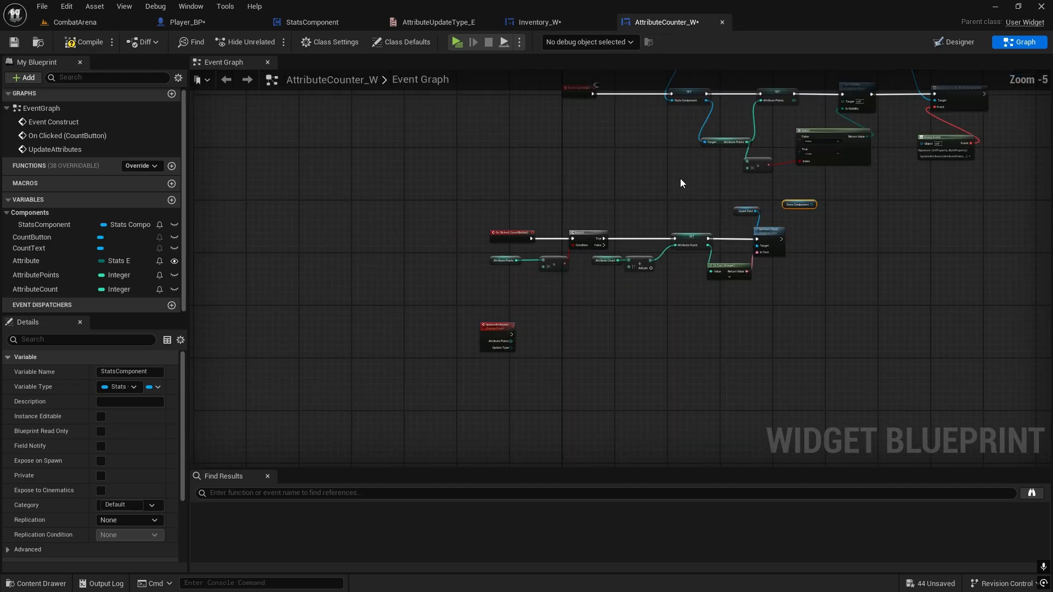
pyautogui.moveTo(680, 179); pyautogui.dragTo(498, 331, button='right')
pyautogui.scroll(2, 522, 317)
pyautogui.moveTo(739, 327)
pyautogui.mouseDown(button='right')
pyautogui.moveTo(628, 294)
pyautogui.moveTo(747, 315)
pyautogui.mouseUp(button='right')
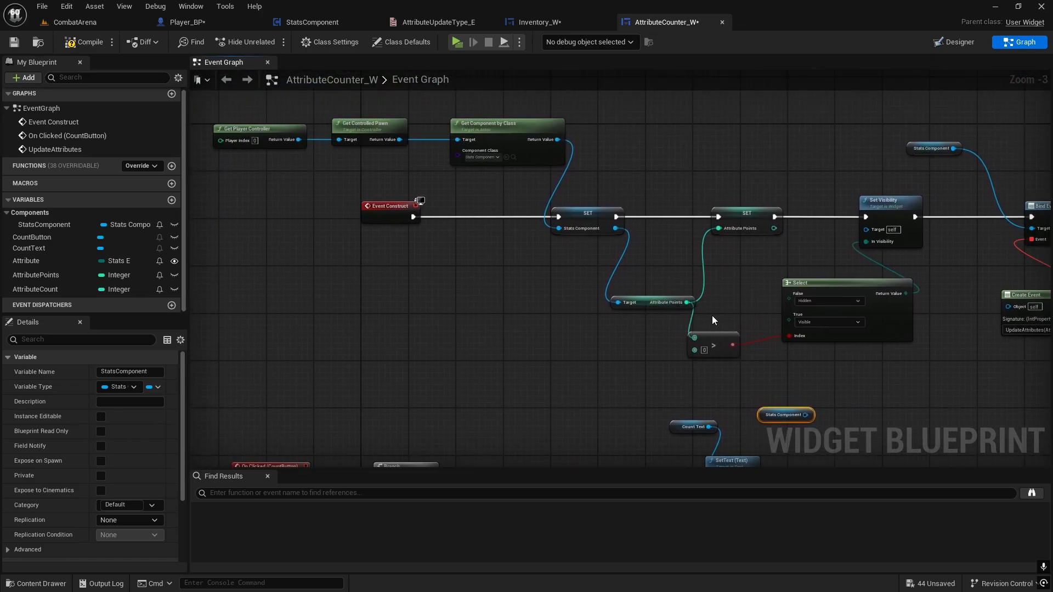
pyautogui.click(457, 42)
pyautogui.press('i')
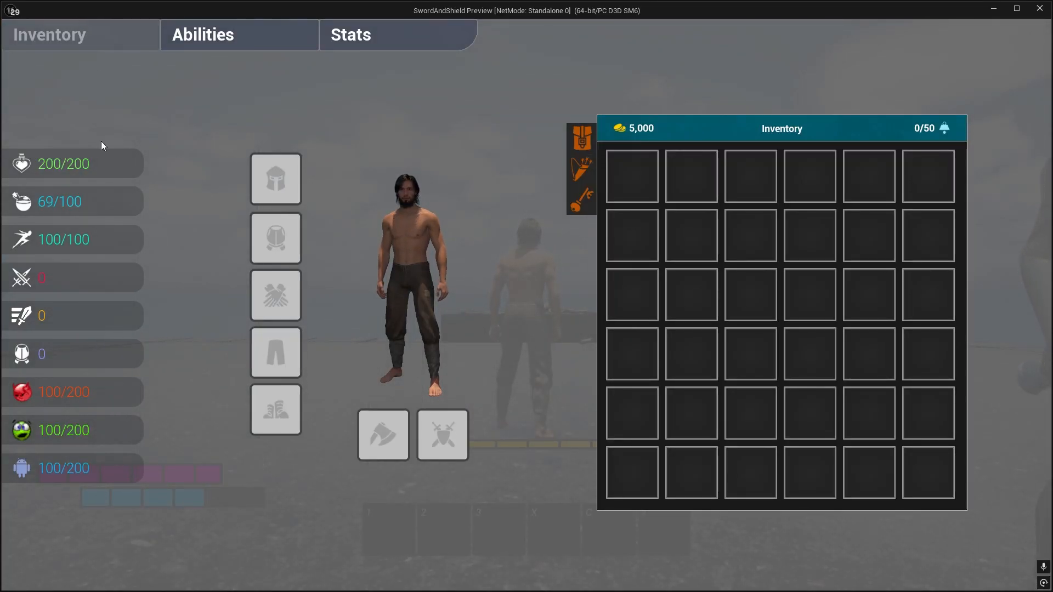
pyautogui.press('i')
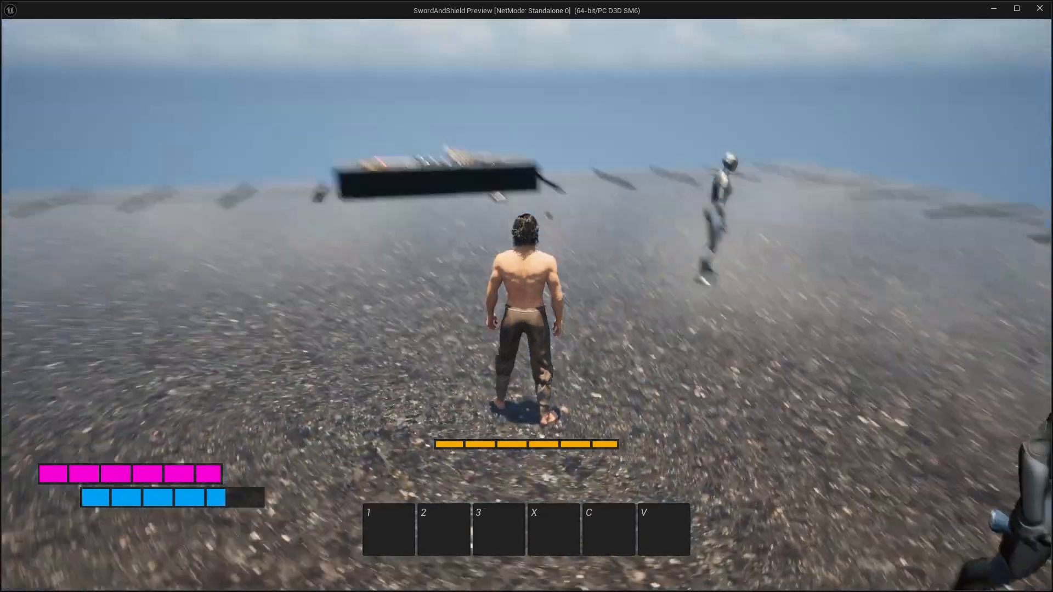
pyautogui.press('i')
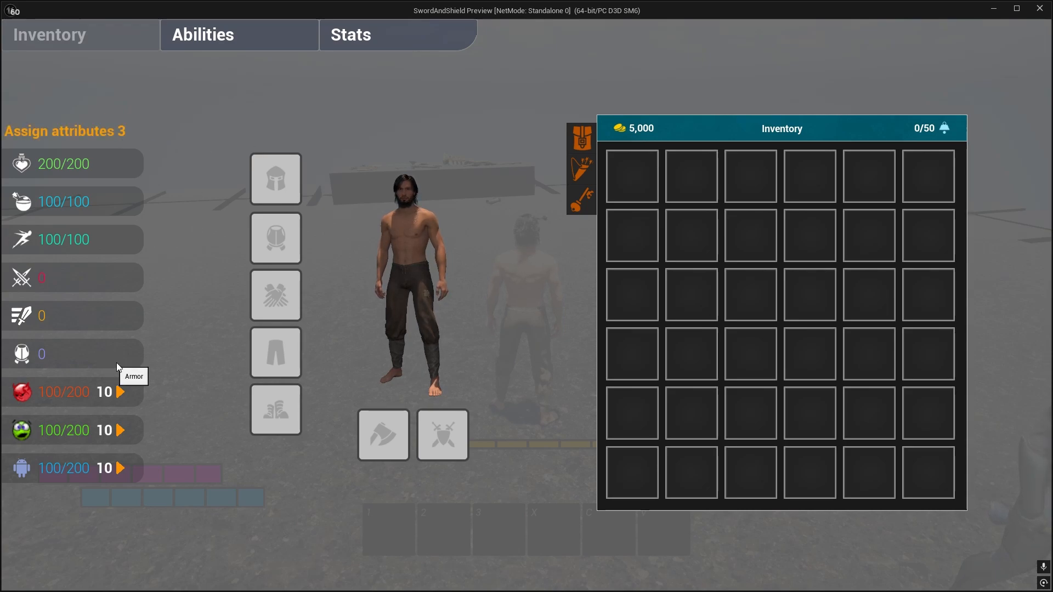
# Test the Strength row's counter by raising it repeatedly with its arrow in the in-game inventory
pyautogui.click(118, 394)
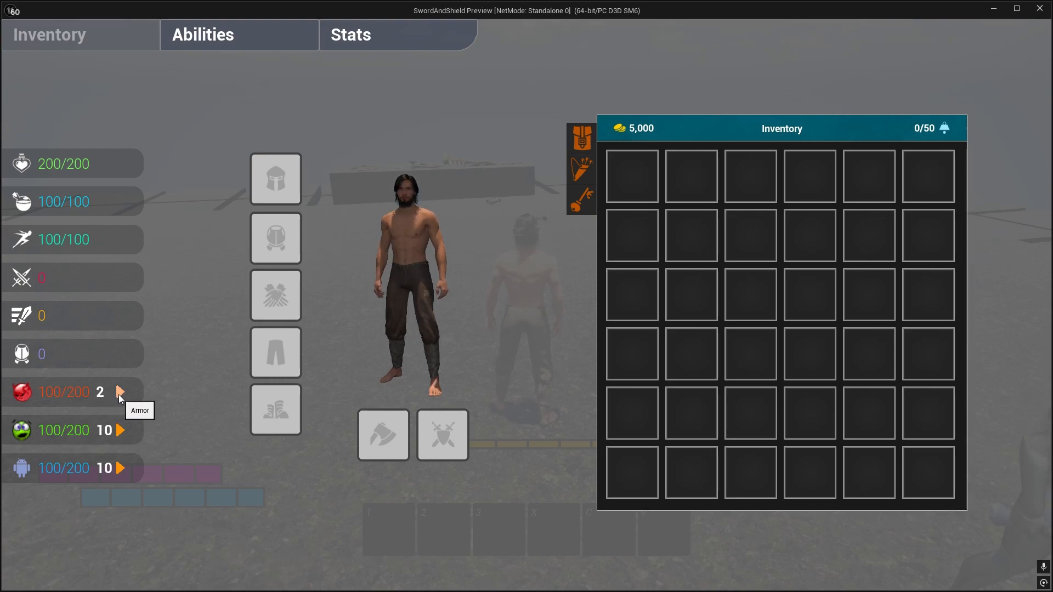
pyautogui.click(118, 393)
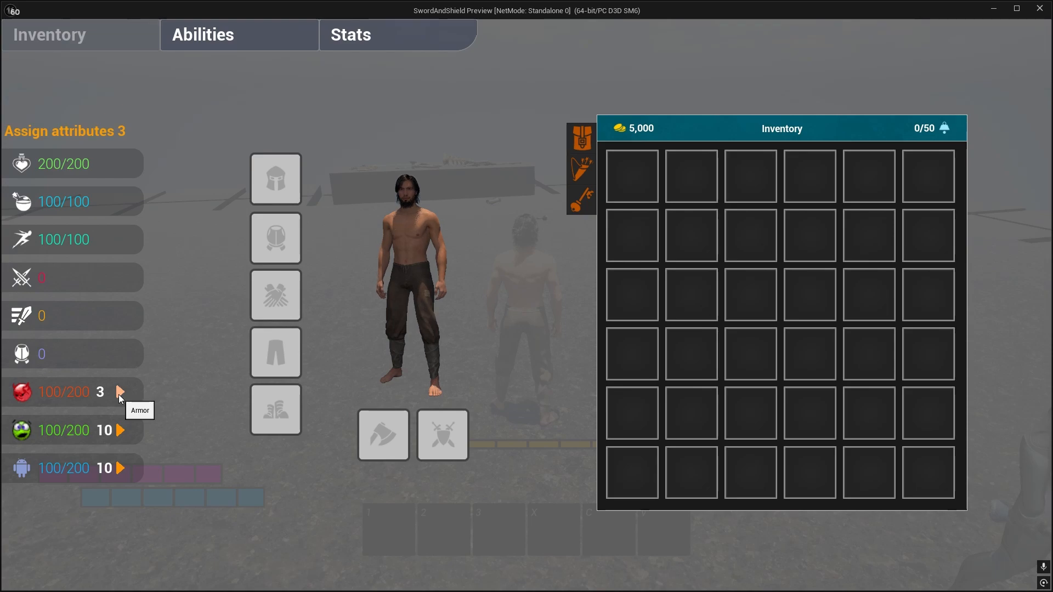
pyautogui.click(118, 394)
pyautogui.tripleClick(119, 394)
pyautogui.tripleClick(118, 394)
pyautogui.doubleClick(119, 394)
pyautogui.doubleClick(119, 393)
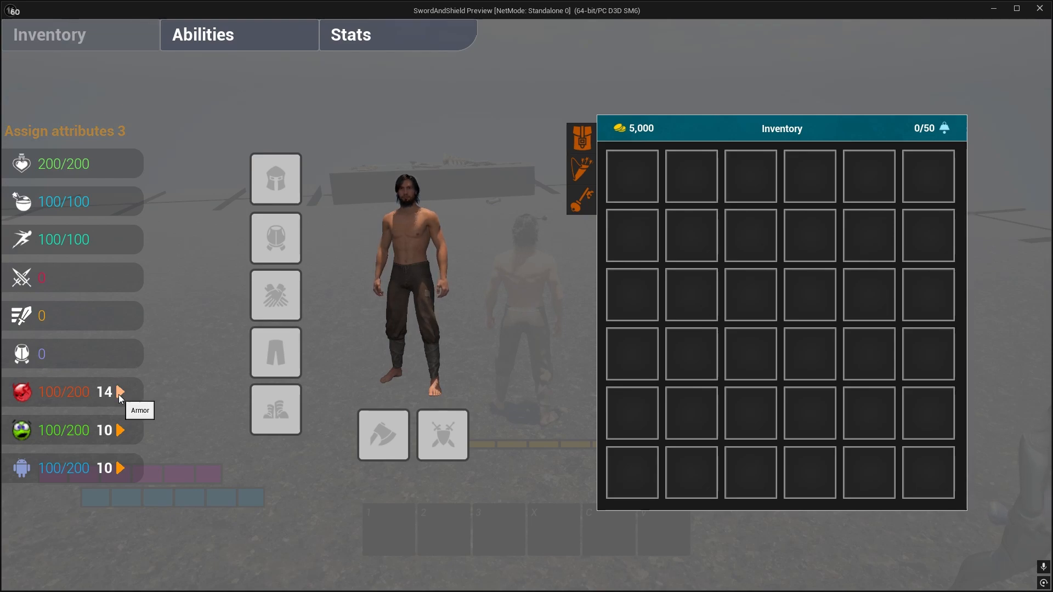
pyautogui.tripleClick(118, 394)
pyautogui.doubleClick(119, 394)
pyautogui.doubleClick(118, 394)
pyautogui.tripleClick(118, 394)
pyautogui.click(119, 394)
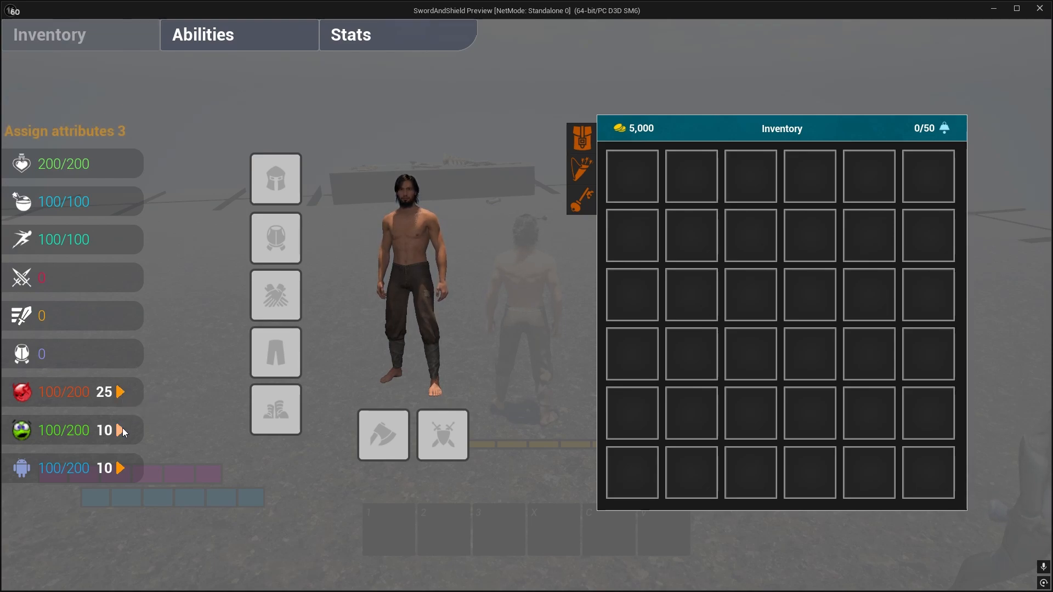
# Test the Dexterity and Intelligence counters by repeatedly using their arrows in the in-game inventory
pyautogui.doubleClick(116, 430)
pyautogui.tripleClick(116, 430)
pyautogui.tripleClick(117, 430)
pyautogui.doubleClick(116, 430)
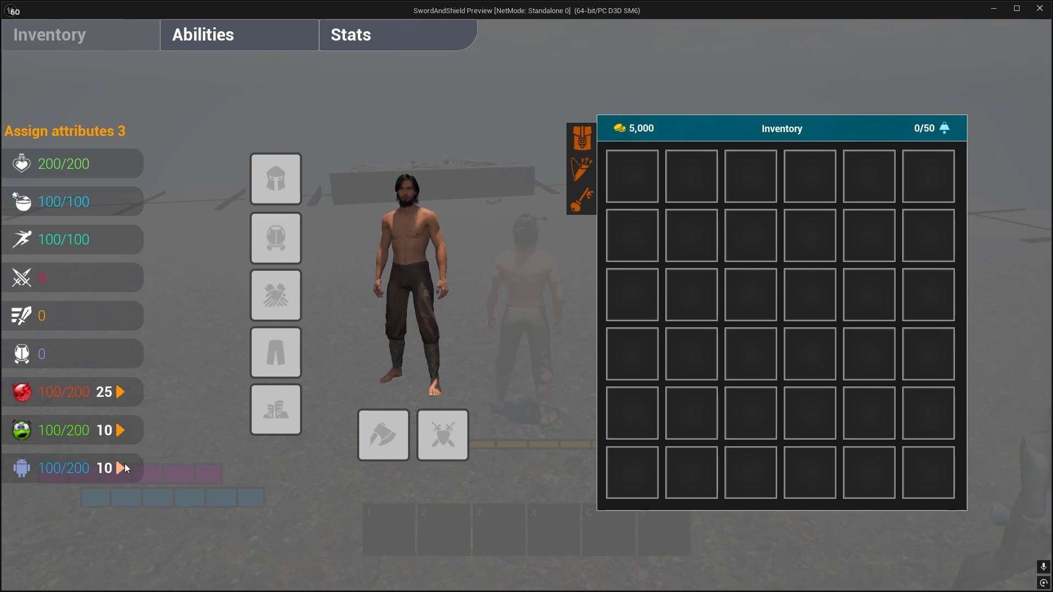
pyautogui.doubleClick(124, 467)
pyautogui.tripleClick(124, 467)
pyautogui.tripleClick(124, 468)
pyautogui.tripleClick(124, 467)
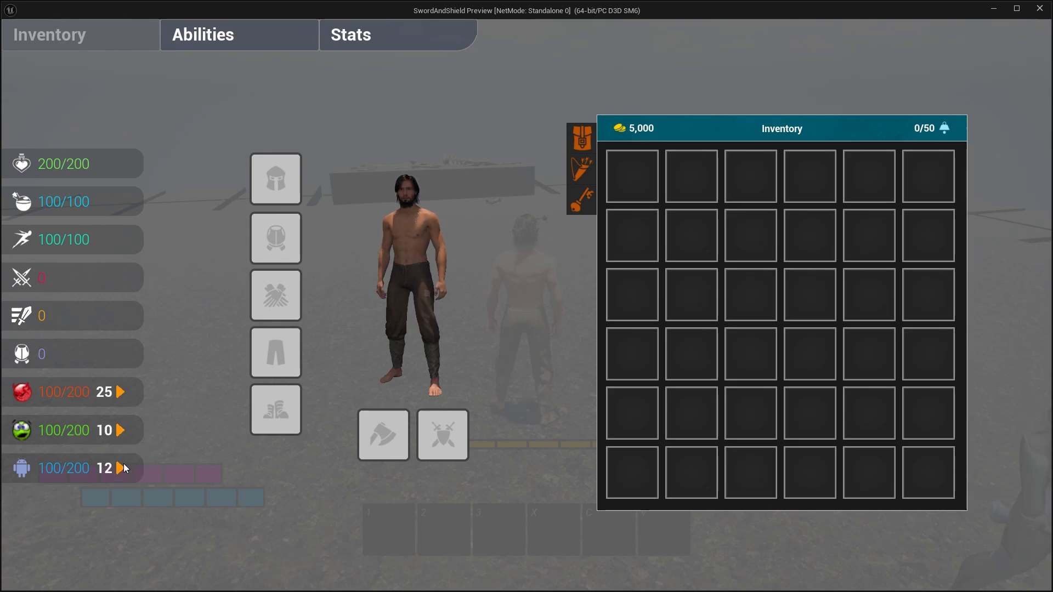
pyautogui.doubleClick(124, 467)
# Raise the Dexterity and Strength counters again to check whether points are spent, and end the play test
pyautogui.click(118, 431)
pyautogui.click(118, 432)
pyautogui.doubleClick(120, 392)
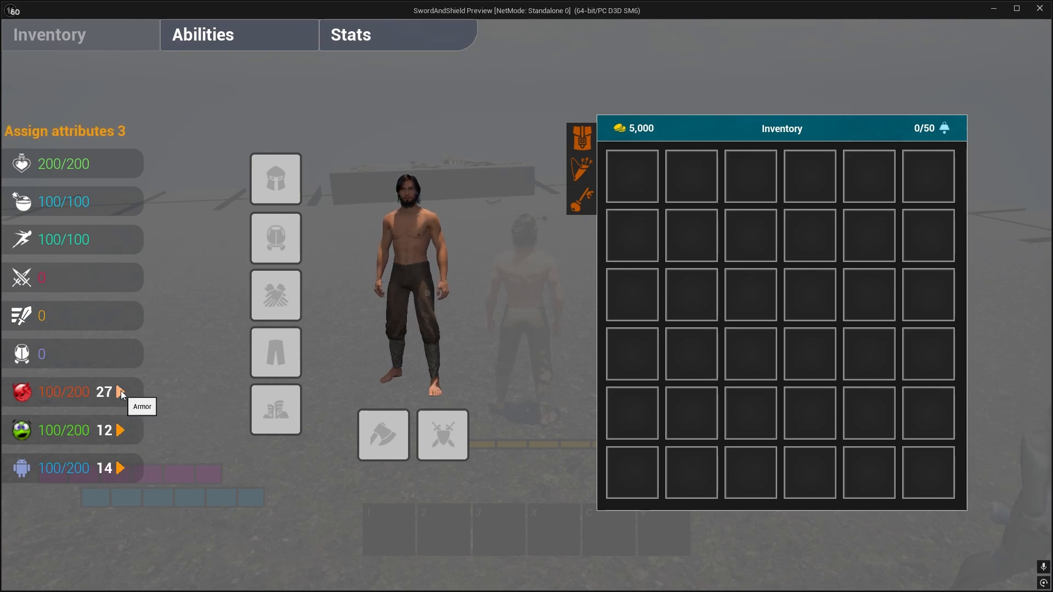
pyautogui.doubleClick(121, 391)
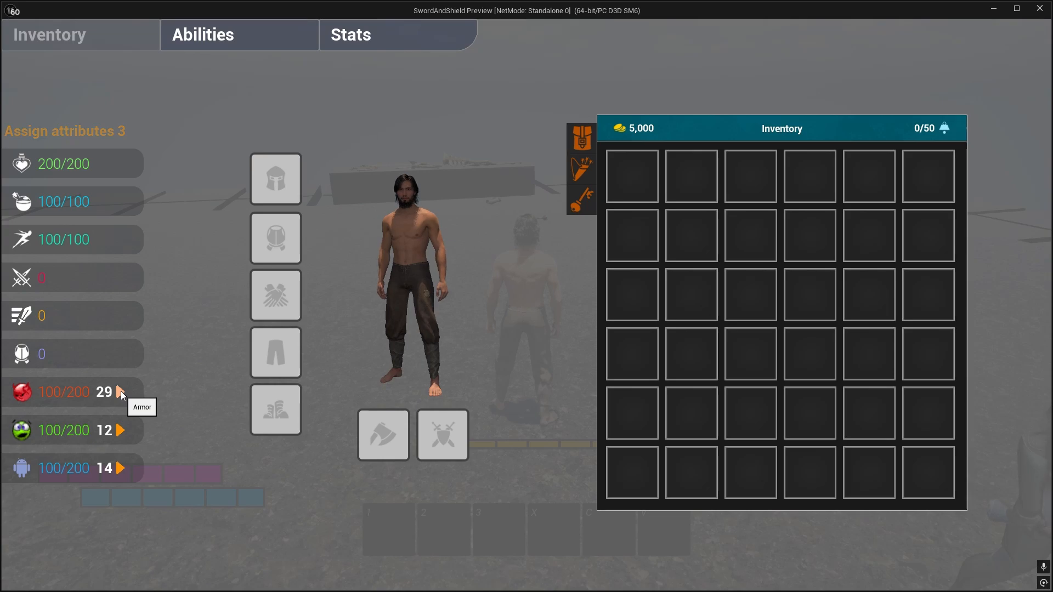
pyautogui.tripleClick(120, 390)
pyautogui.doubleClick(121, 390)
pyautogui.click(120, 391)
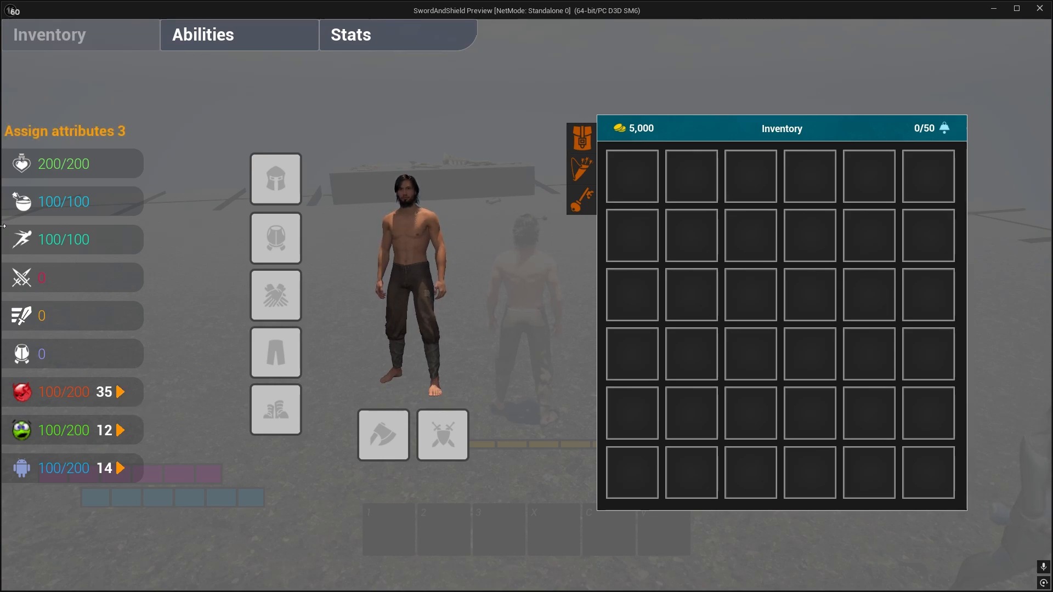
pyautogui.press('Escape')
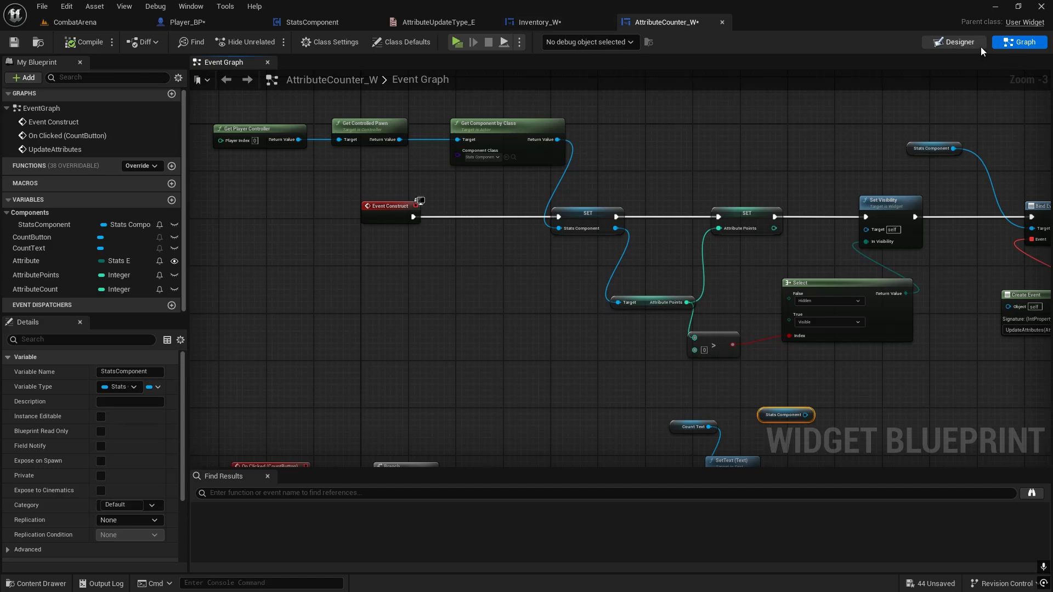
# In the AttributeCounter_W designer, set the CountText text to 0
pyautogui.click(947, 41)
pyautogui.scroll(5, 225, 195)
pyautogui.click(215, 159)
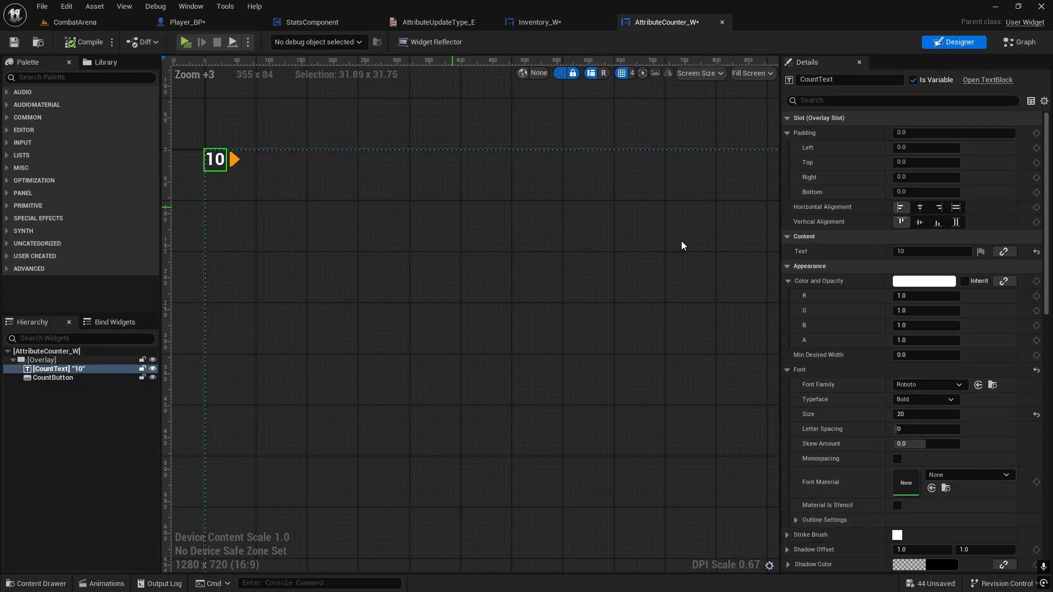
pyautogui.click(913, 254)
pyautogui.press('Escape')
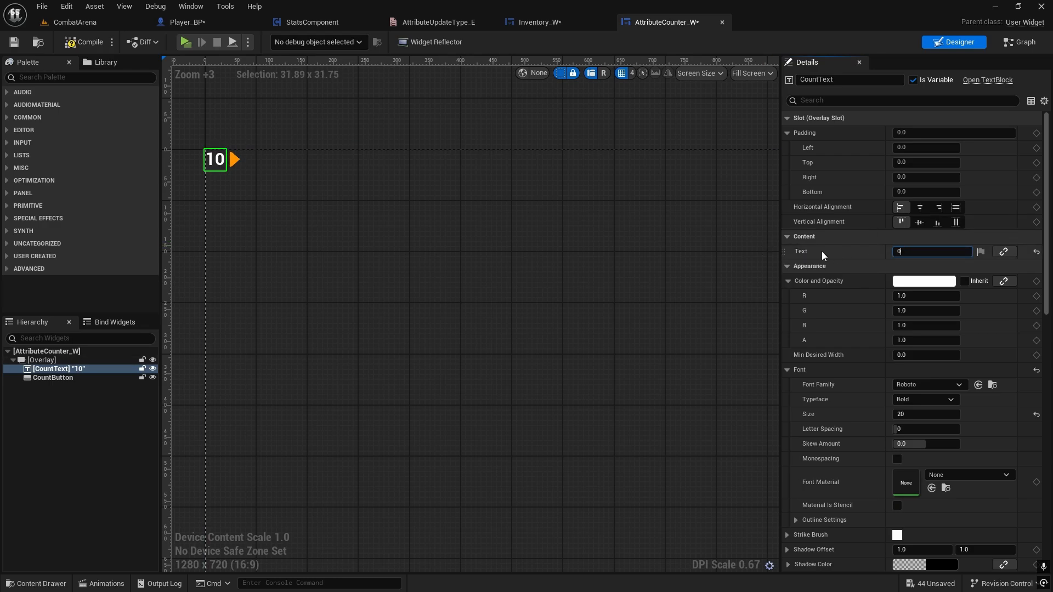
pyautogui.press('Return')
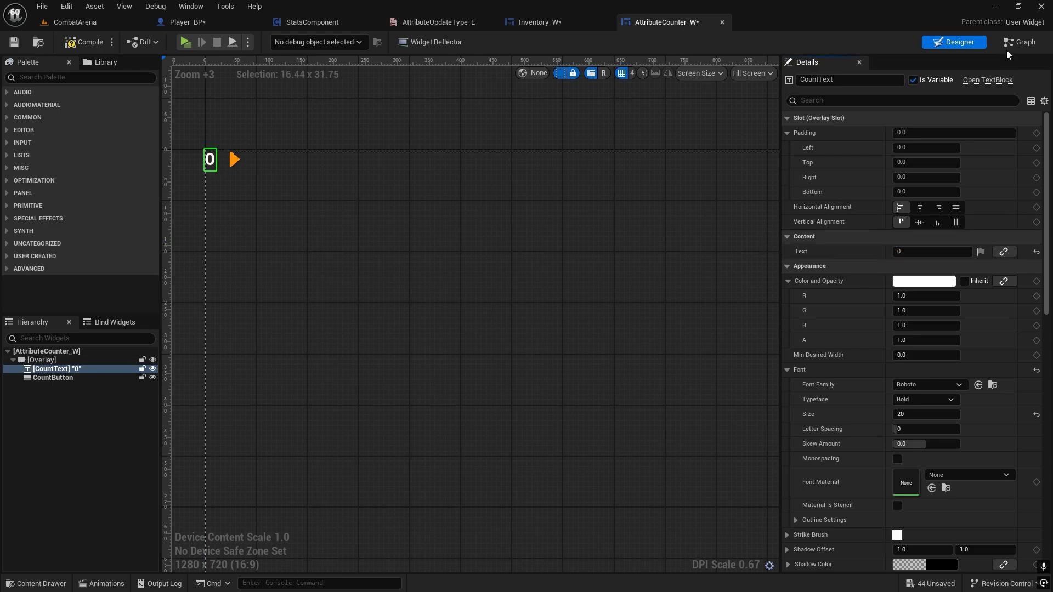
# In the On Clicked (CountButton) logic, call Modify Attribute Points on Stats Component after SetText, with Value set to -1
pyautogui.click(1019, 42)
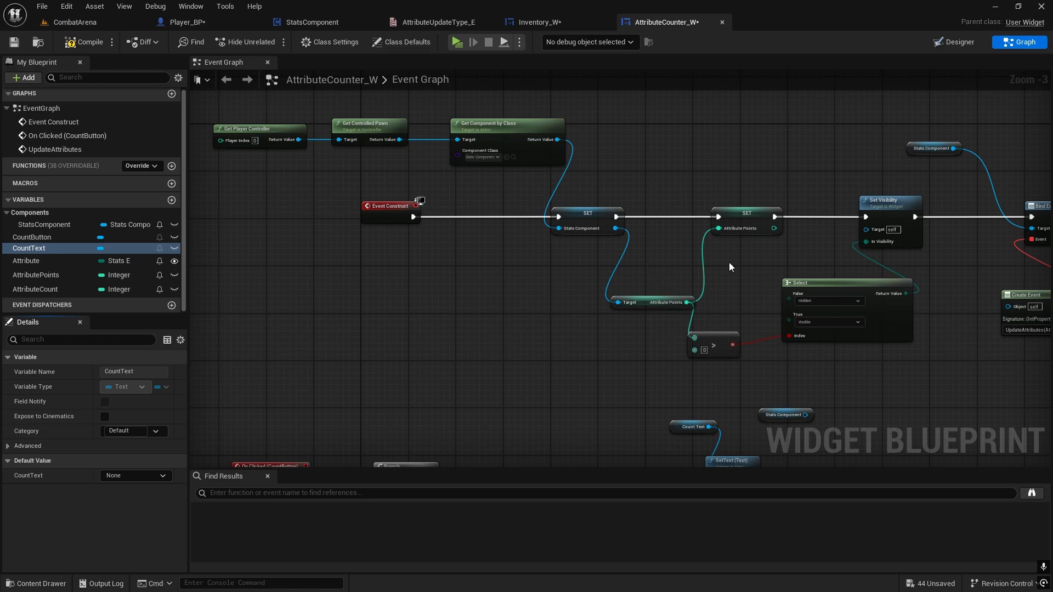
pyautogui.scroll(-2, 729, 263)
pyautogui.moveTo(729, 262); pyautogui.dragTo(782, 94, button='right')
pyautogui.scroll(4, 640, 263)
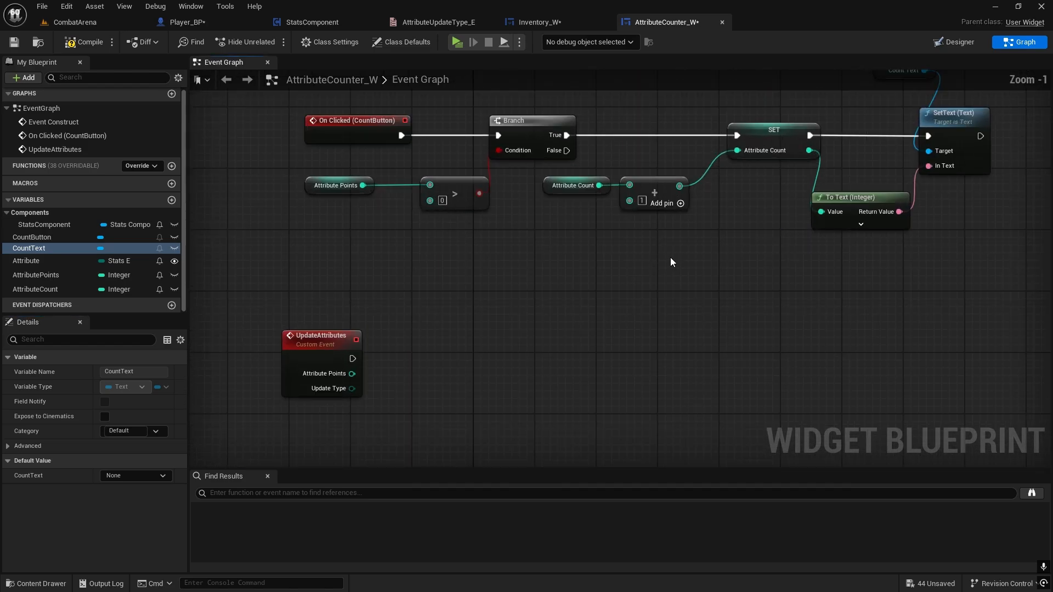
pyautogui.moveTo(705, 250); pyautogui.dragTo(382, 361, button='right')
pyautogui.scroll(-1, 753, 320)
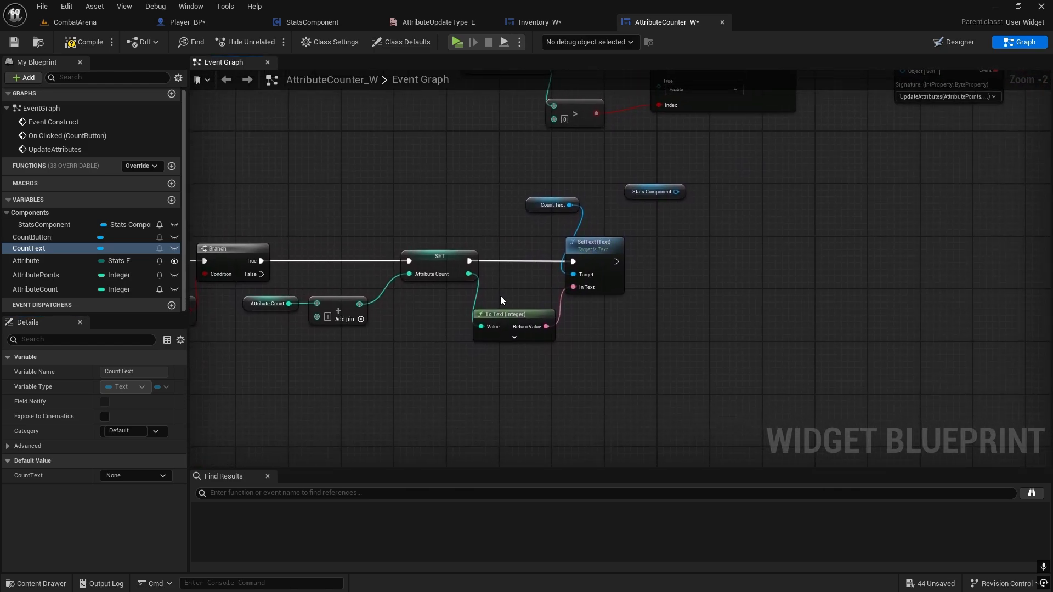
pyautogui.moveTo(697, 208); pyautogui.dragTo(765, 209, button='right')
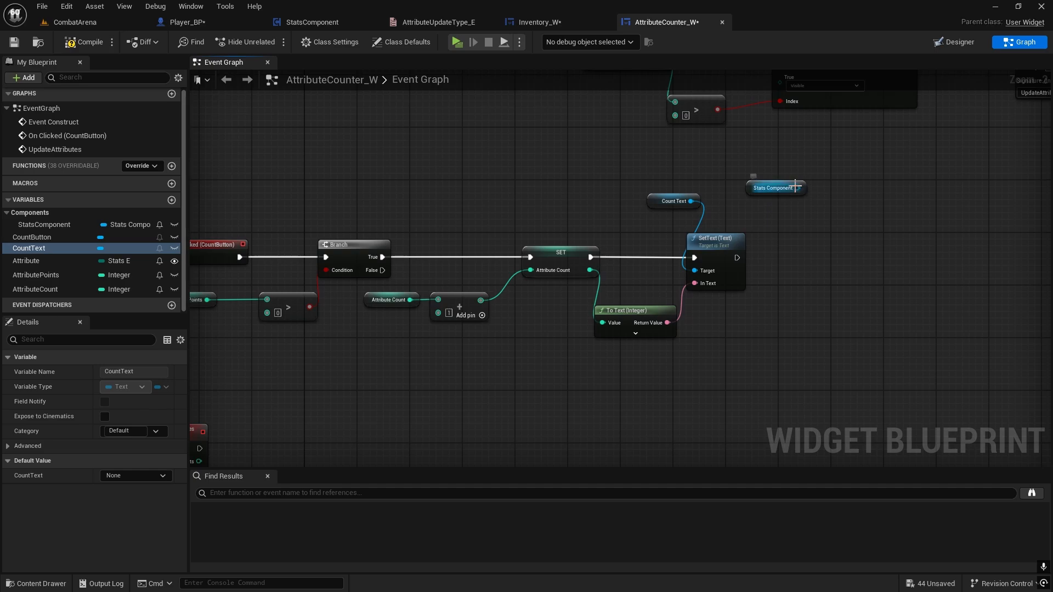
pyautogui.moveTo(796, 188); pyautogui.dragTo(799, 235)
pyautogui.write('modi')
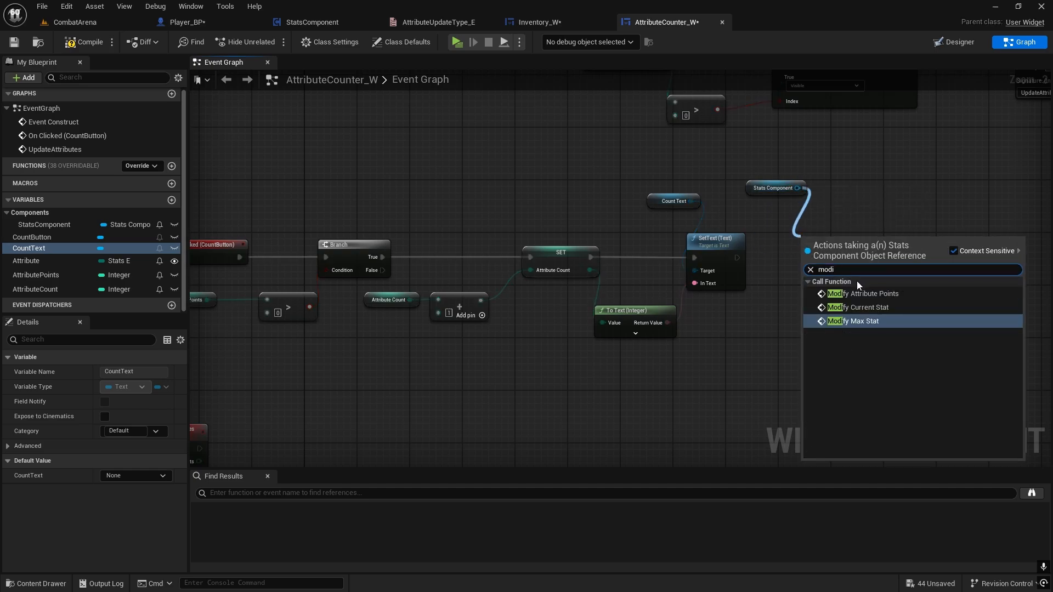
pyautogui.click(862, 294)
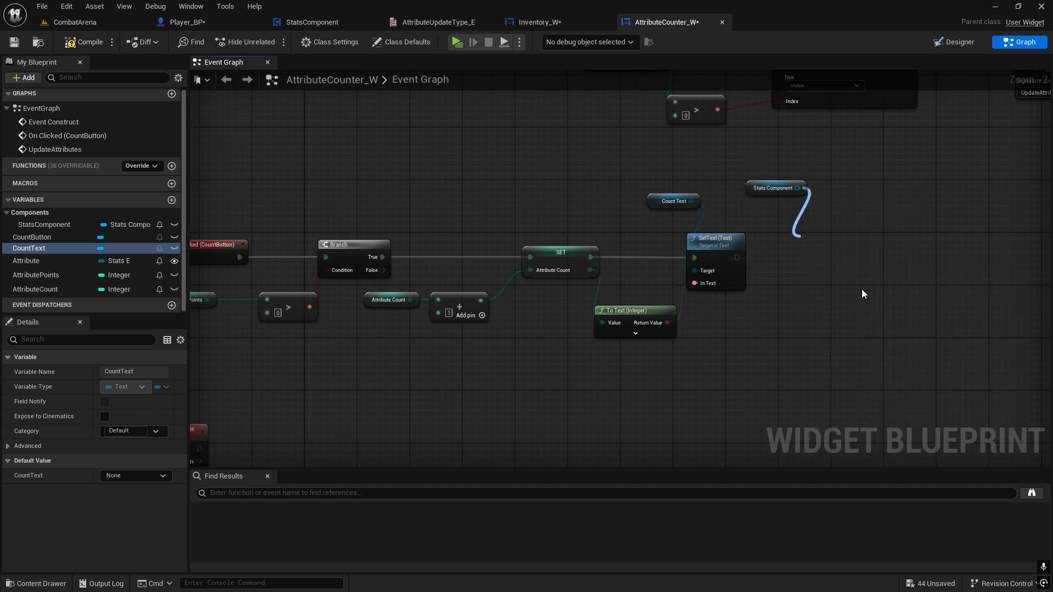
pyautogui.scroll(1, 829, 307)
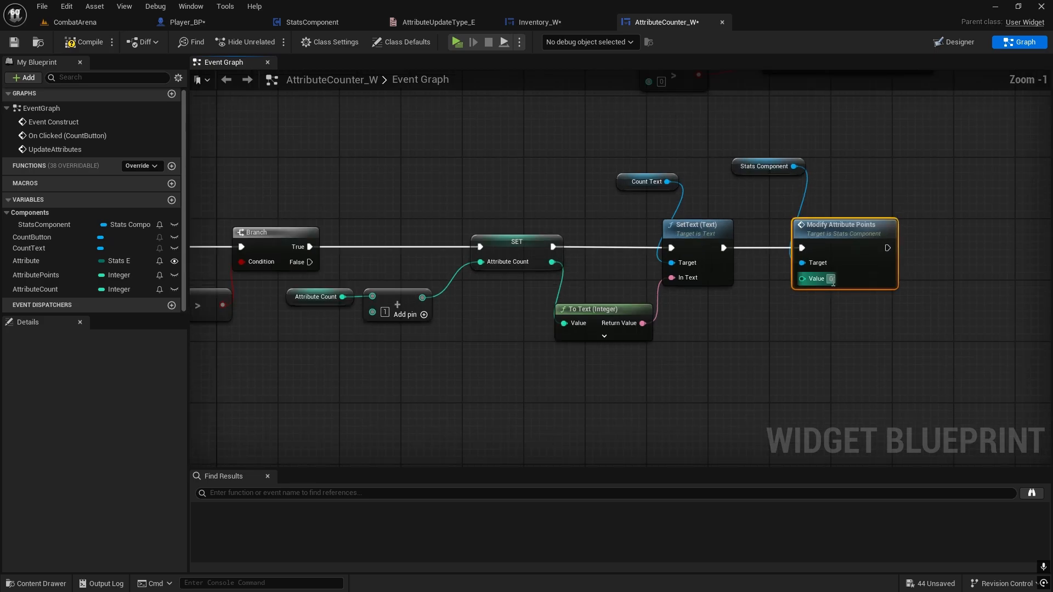
pyautogui.click(830, 279)
pyautogui.write('-1')
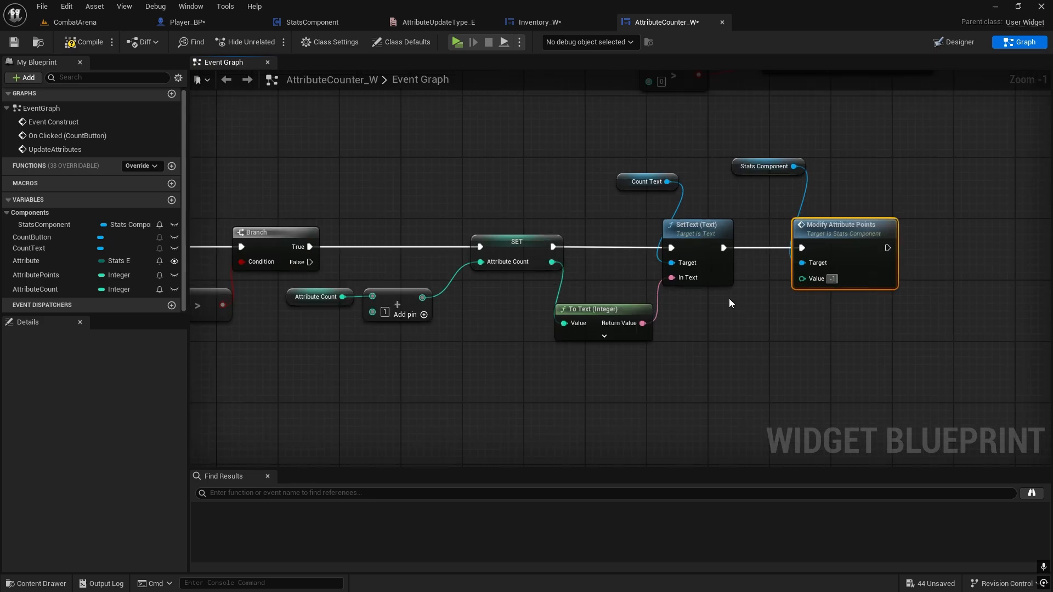
# Start a play test, level the character up three times and open the in-game inventory
pyautogui.click(670, 369)
pyautogui.moveTo(459, 376); pyautogui.dragTo(613, 315, button='right')
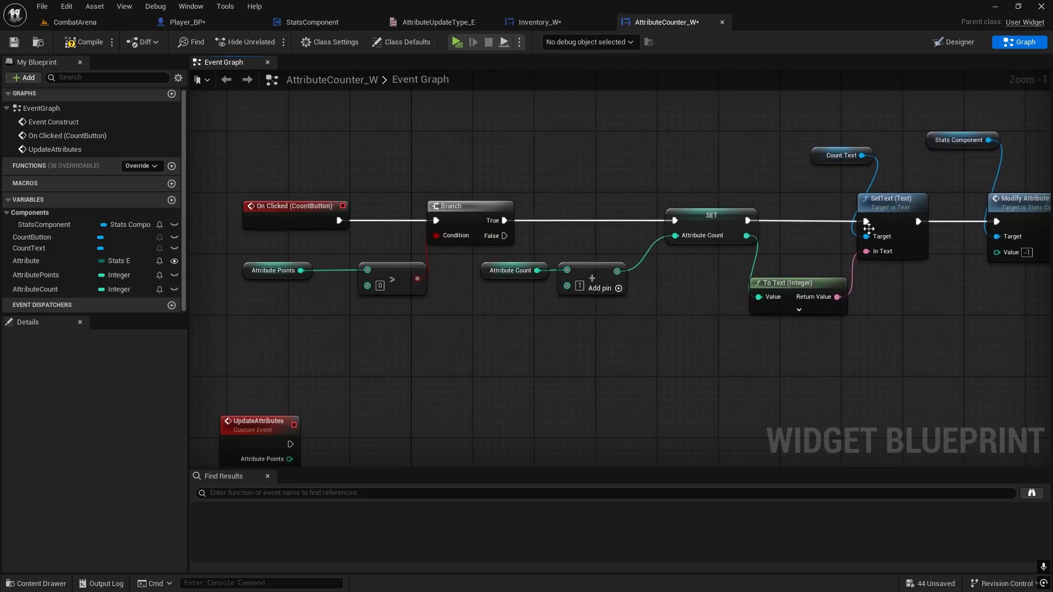
pyautogui.moveTo(869, 228); pyautogui.dragTo(759, 230, button='right')
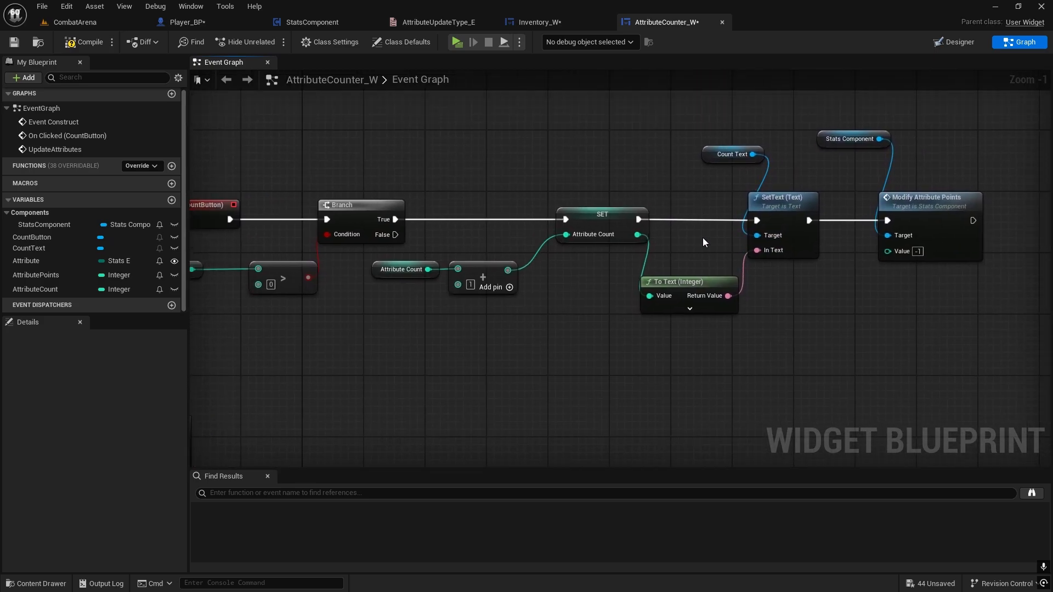
pyautogui.click(461, 45)
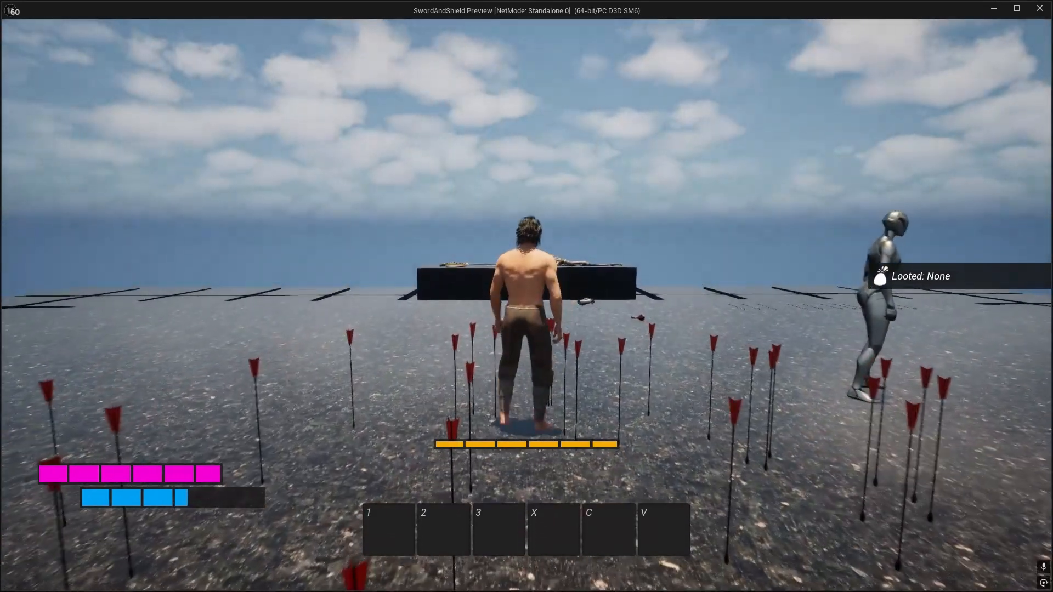
pyautogui.press('i')
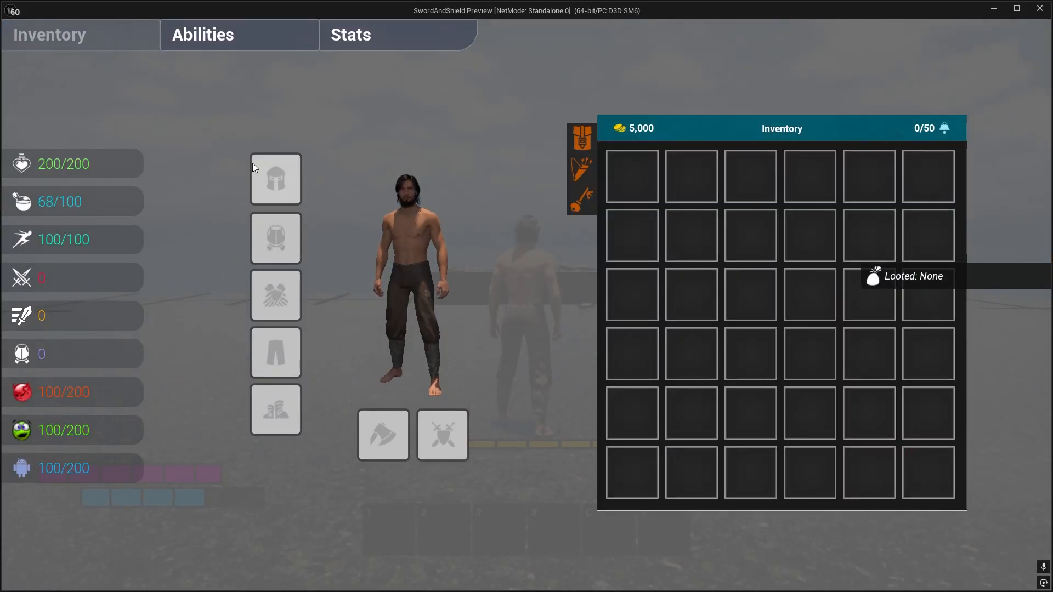
pyautogui.press('i')
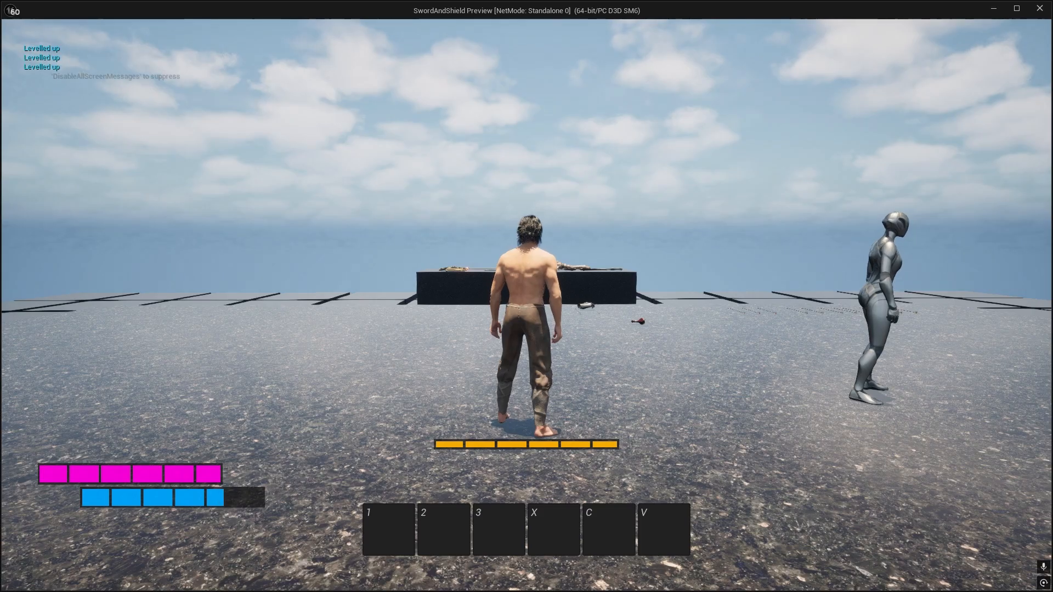
pyautogui.press('i')
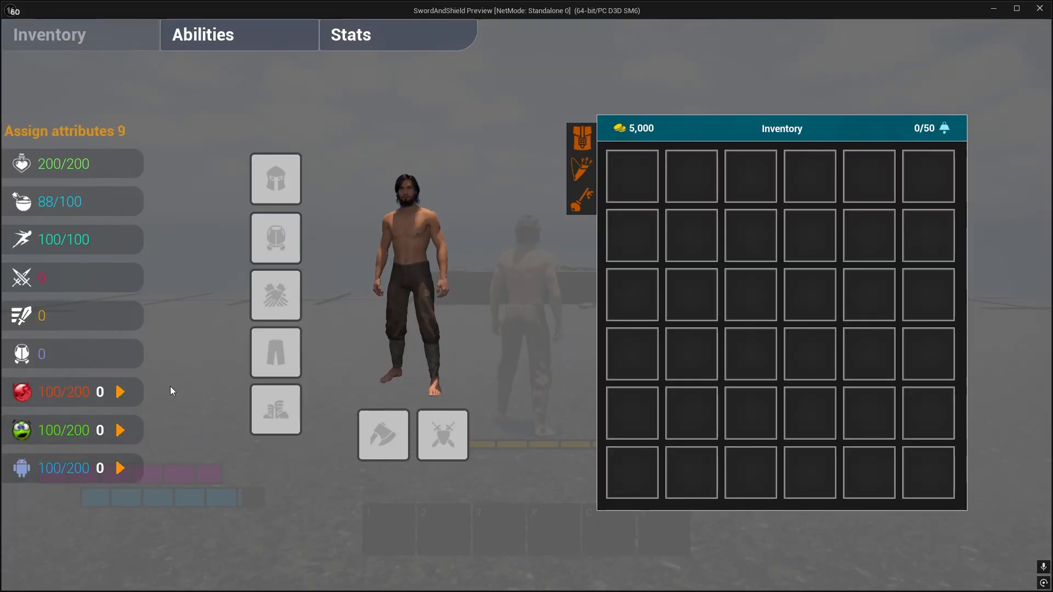
# Test the counters by raising Strength to 2, Dexterity to 2 and Intelligence to 3, and check the Assign attributes total
pyautogui.click(119, 390)
pyautogui.click(120, 390)
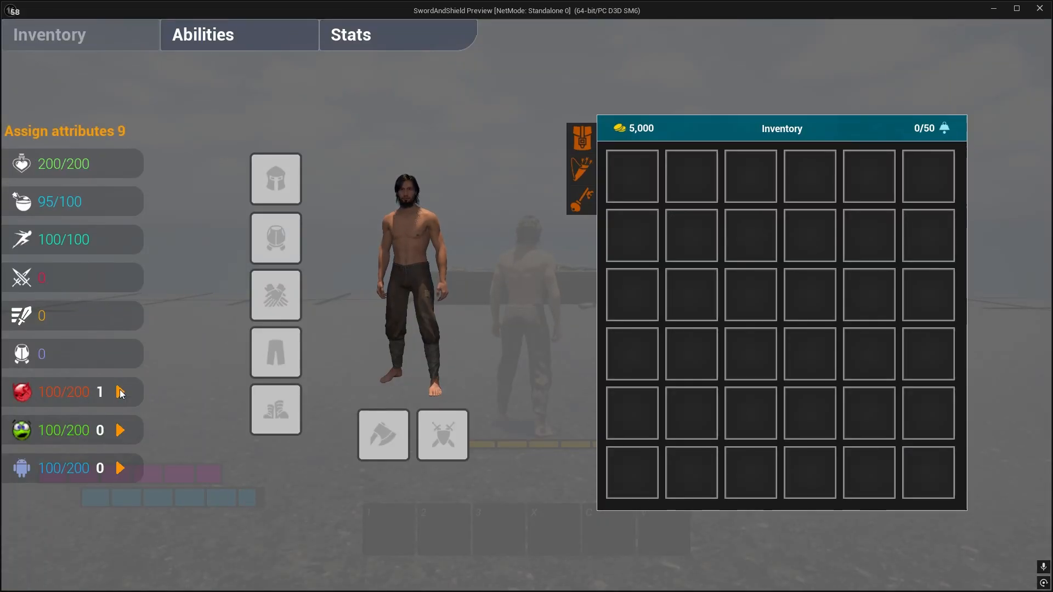
pyautogui.click(125, 467)
pyautogui.click(125, 467)
pyautogui.click(126, 467)
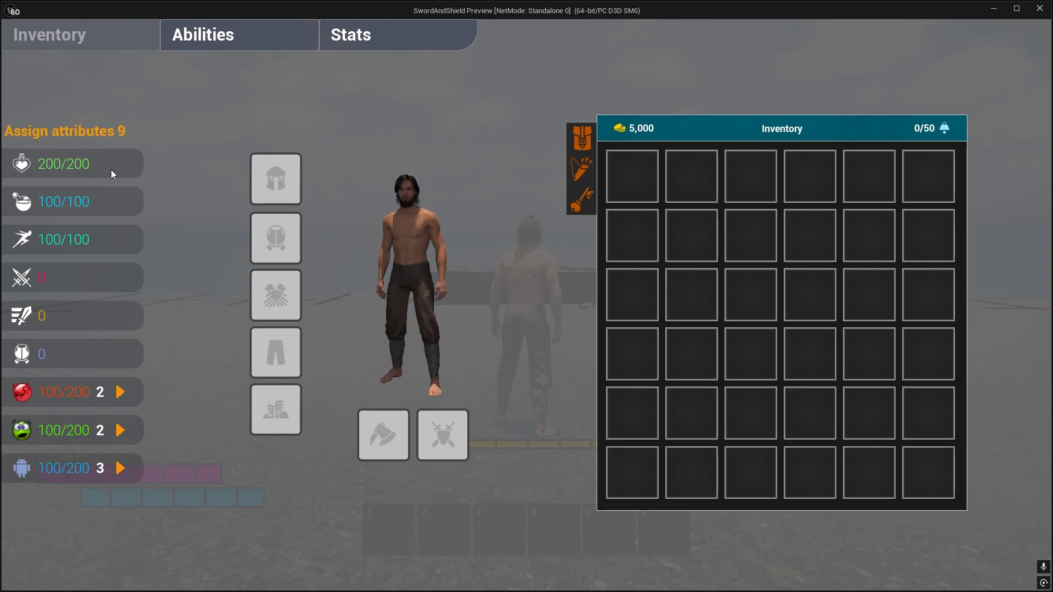
pyautogui.click(118, 131)
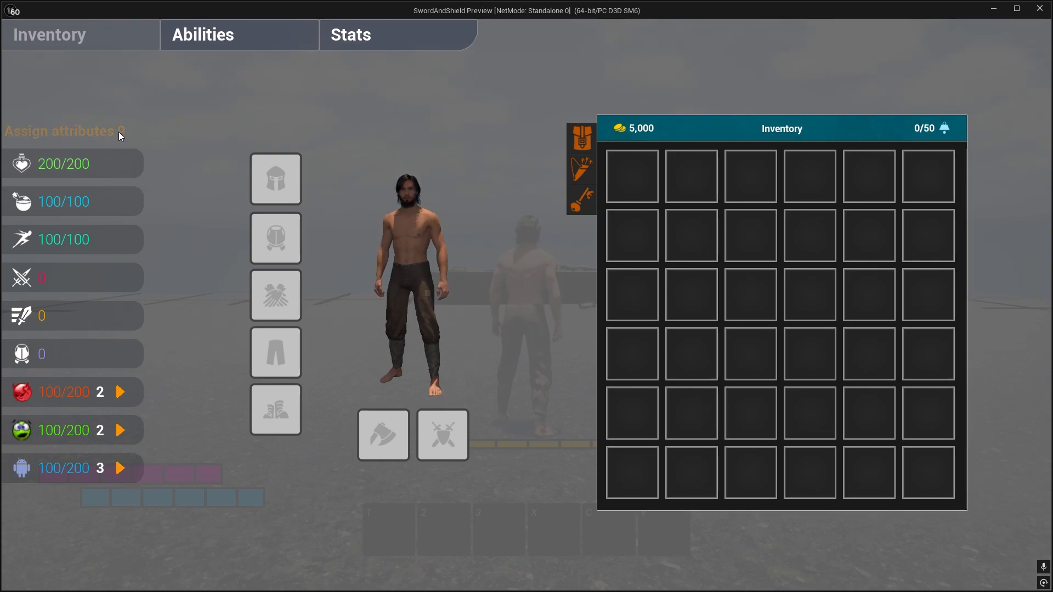
# Raise the Strength counter repeatedly to 17 to test whether it is limited by the available attribute points
pyautogui.click(125, 390)
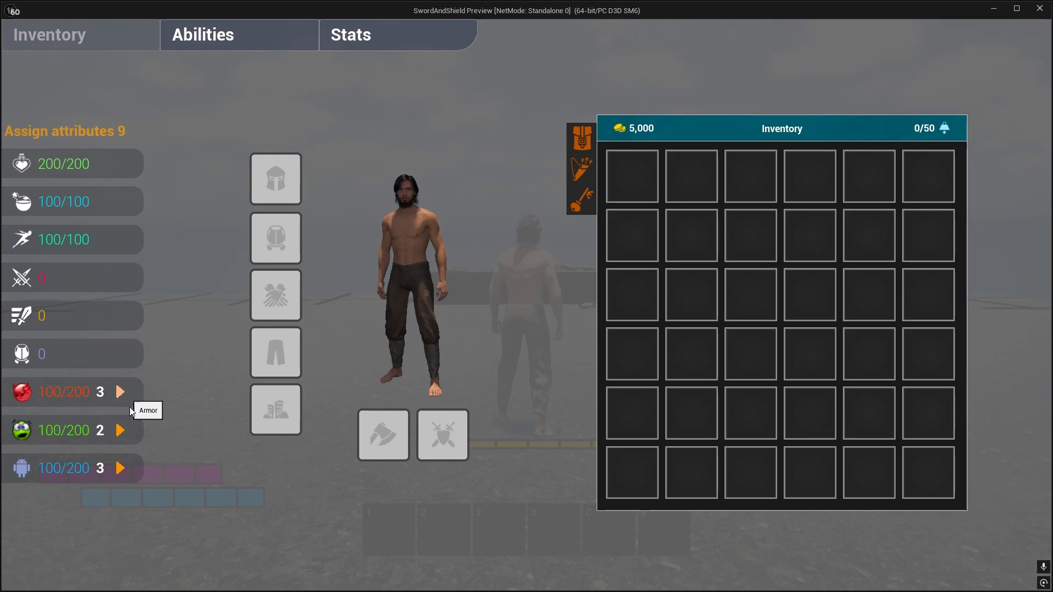
pyautogui.click(120, 392)
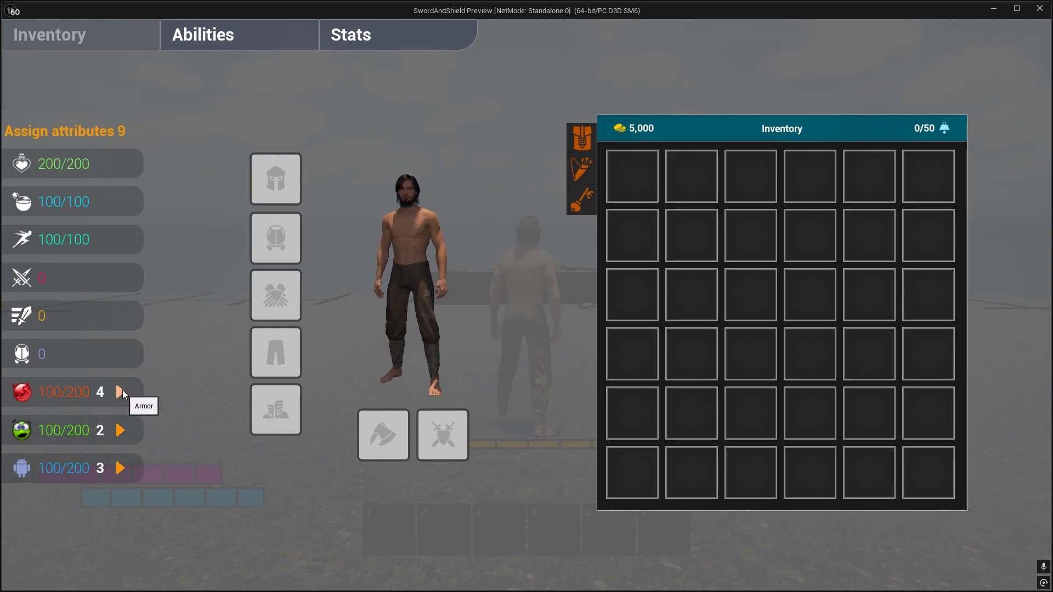
pyautogui.click(120, 392)
pyautogui.click(120, 391)
pyautogui.click(120, 391)
pyautogui.click(120, 391)
pyautogui.click(120, 391)
pyautogui.click(121, 392)
pyautogui.click(120, 391)
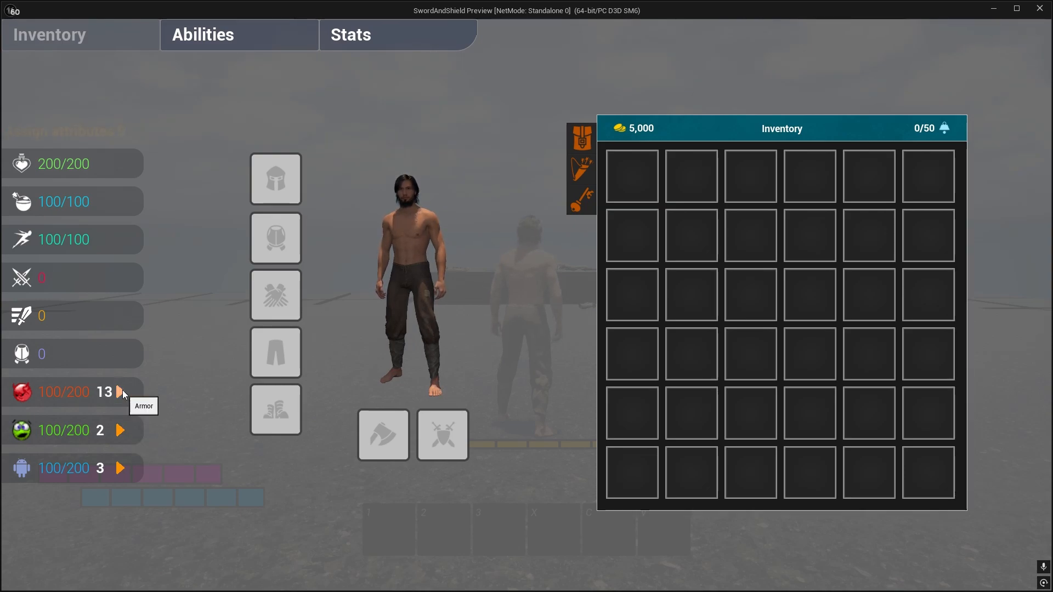
pyautogui.click(120, 391)
pyautogui.click(120, 391)
# Raise the Dexterity counter repeatedly to at least 15 to test its point limit, and end the play test
pyautogui.click(120, 430)
pyautogui.click(120, 430)
pyautogui.click(120, 430)
pyautogui.click(120, 430)
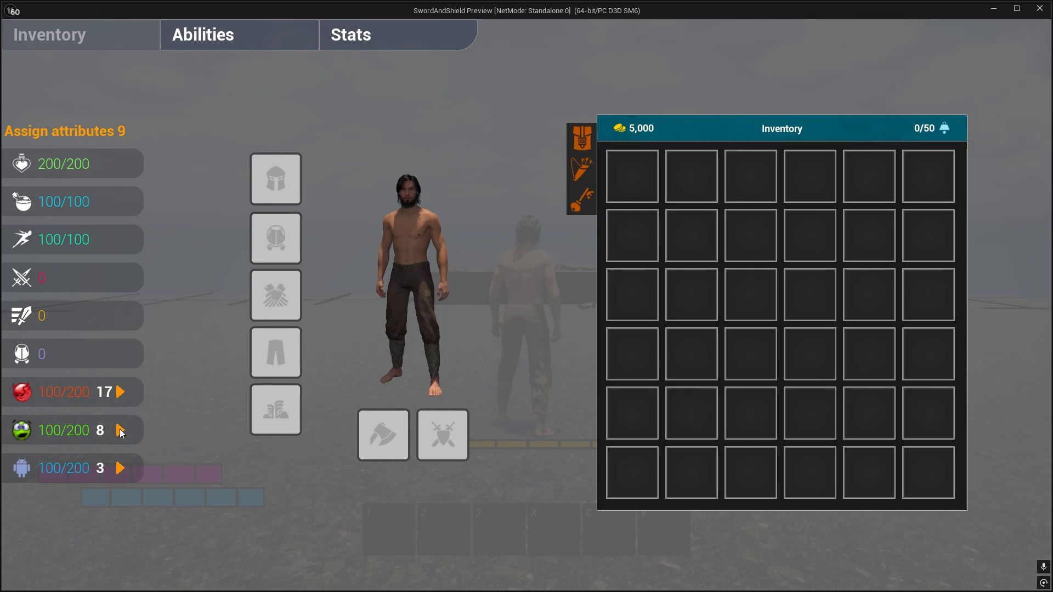
pyautogui.click(120, 430)
pyautogui.click(120, 430)
pyautogui.click(120, 430)
pyautogui.click(120, 430)
pyautogui.click(120, 430)
pyautogui.click(120, 430)
pyautogui.click(120, 430)
pyautogui.click(120, 430)
pyautogui.click(120, 430)
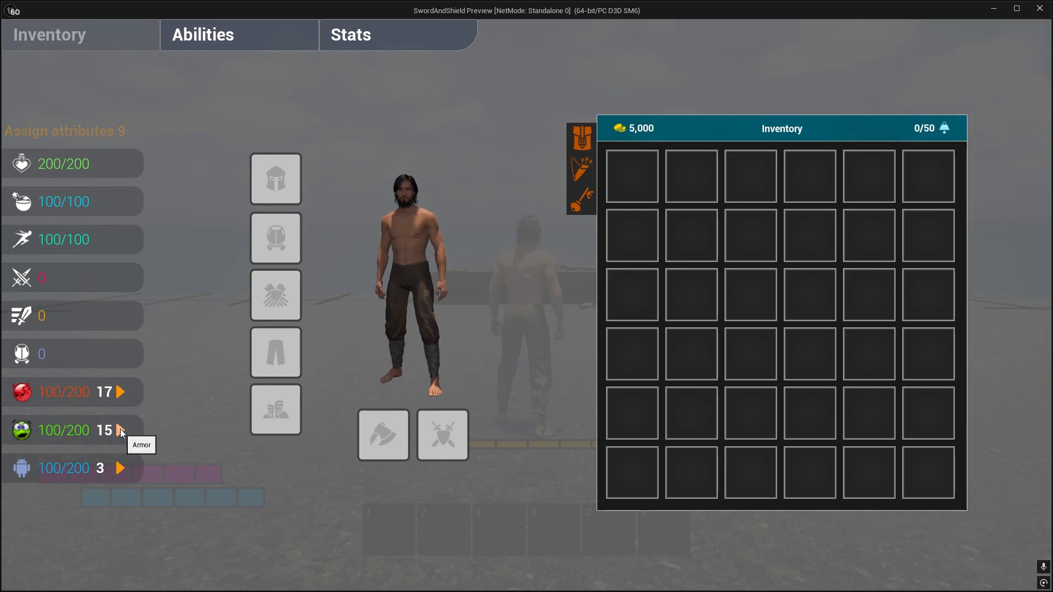
pyautogui.click(120, 429)
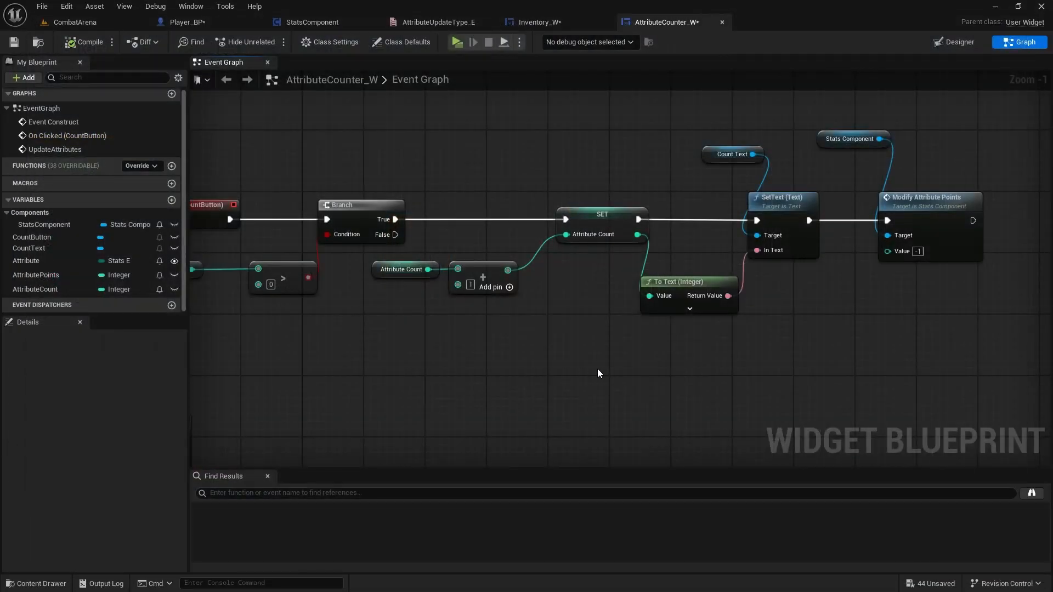
# Connect the UpdateAttributes custom event to a new Switch on AttributeUpdateType_E node, with Update Type as its Selection
pyautogui.scroll(3, 597, 369)
pyautogui.moveTo(1050, 350); pyautogui.dragTo(1050, 159, button='right')
pyautogui.moveTo(453, 243); pyautogui.dragTo(505, 248)
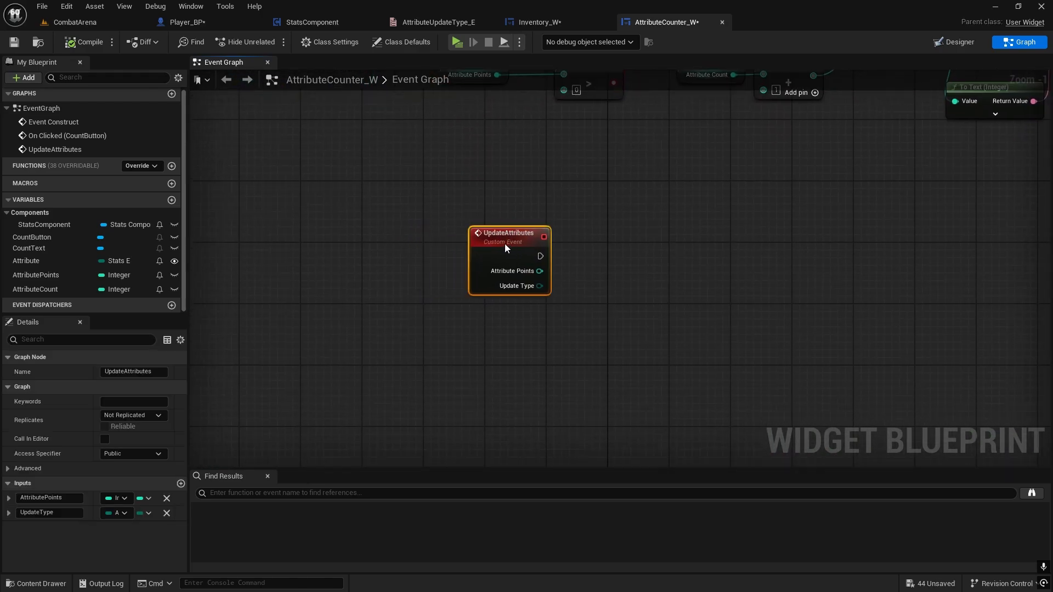
pyautogui.moveTo(519, 171); pyautogui.dragTo(455, 257)
pyautogui.moveTo(455, 257); pyautogui.dragTo(226, 439, button='right')
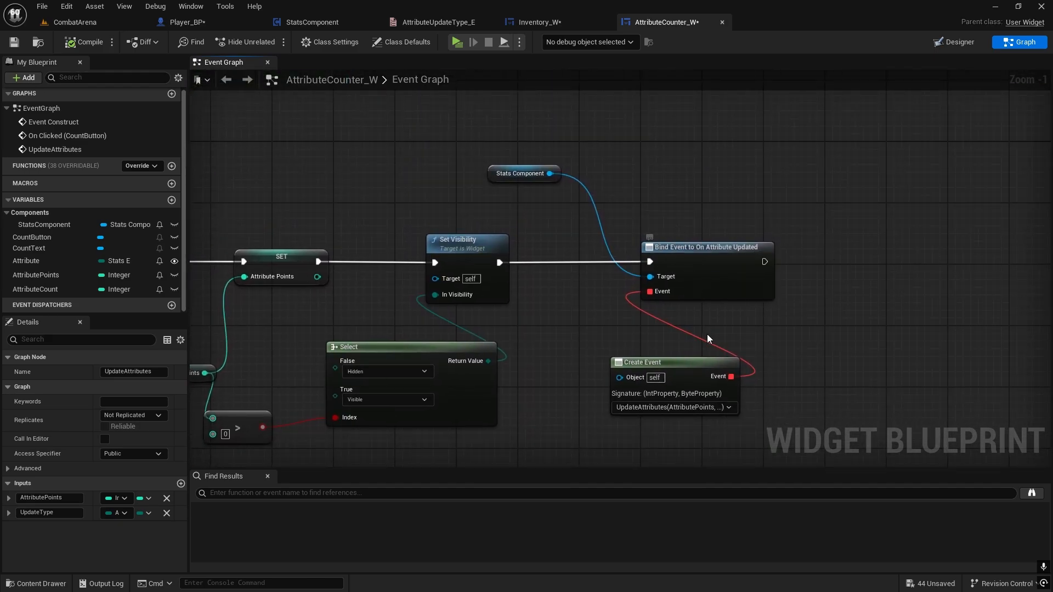
pyautogui.doubleClick(658, 417)
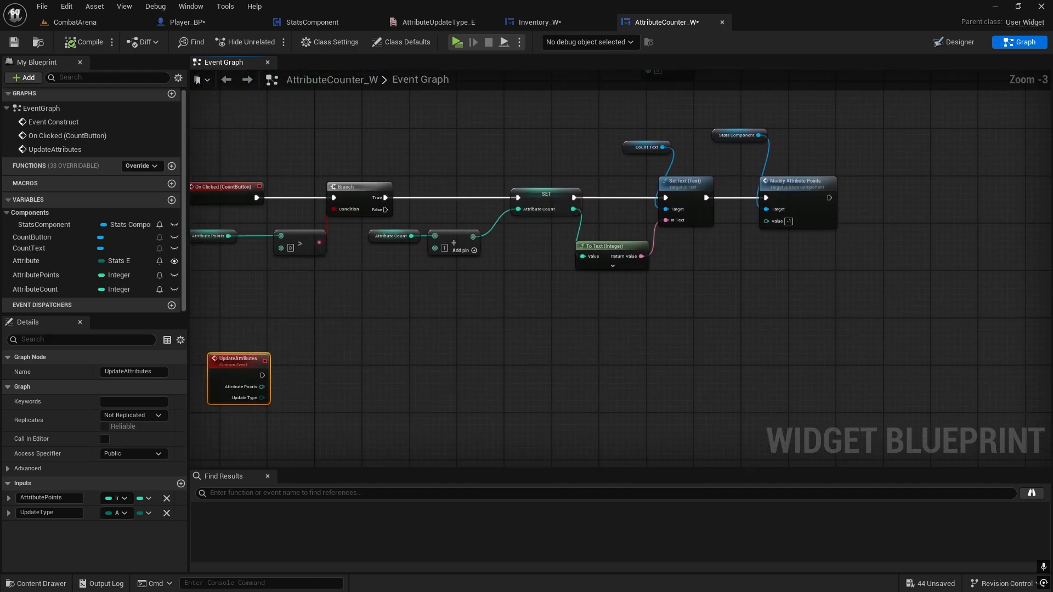
pyautogui.moveTo(532, 281); pyautogui.dragTo(656, 251)
pyautogui.write('sw')
pyautogui.click(667, 348)
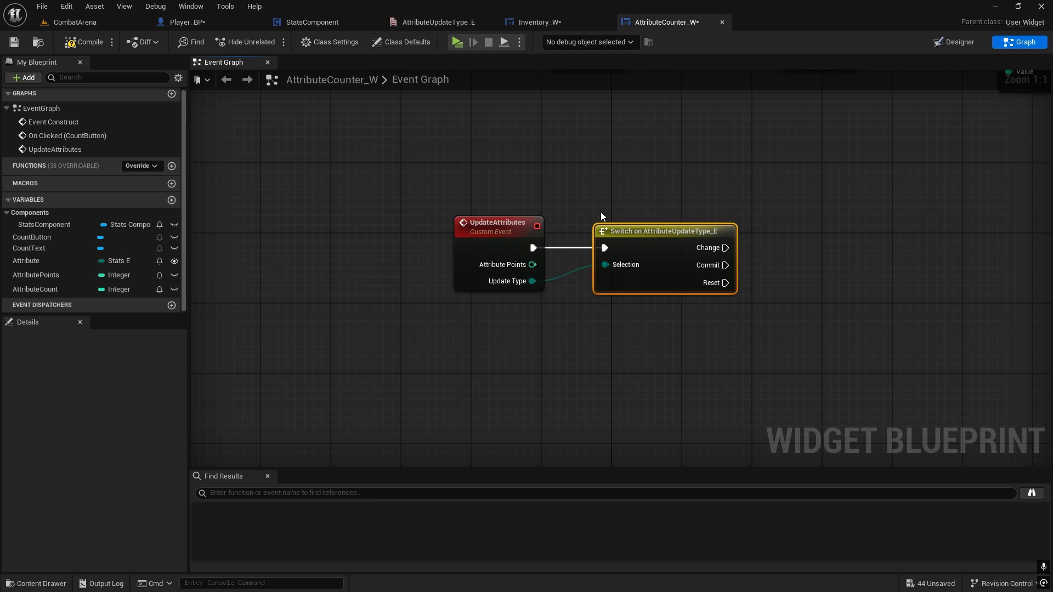
# On the switch's Change output, add a SET Attribute Points node fed by the event's Attribute Points value
pyautogui.moveTo(748, 257); pyautogui.dragTo(640, 255, button='right')
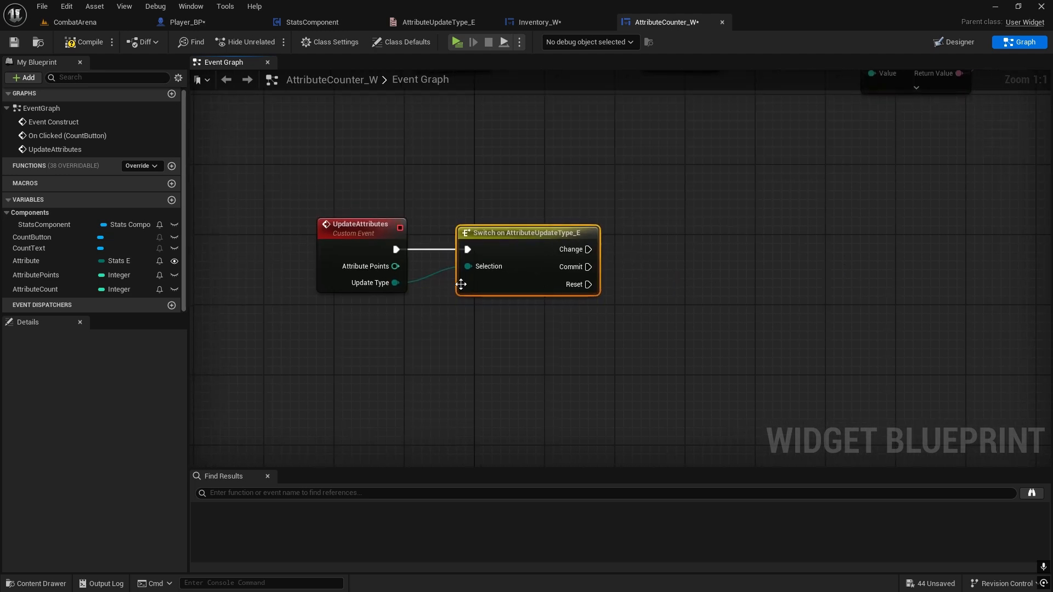
pyautogui.moveTo(42, 277); pyautogui.dragTo(694, 250)
pyautogui.click(691, 272)
pyautogui.moveTo(395, 266); pyautogui.dragTo(702, 264)
pyautogui.moveTo(468, 266); pyautogui.dragTo(395, 283)
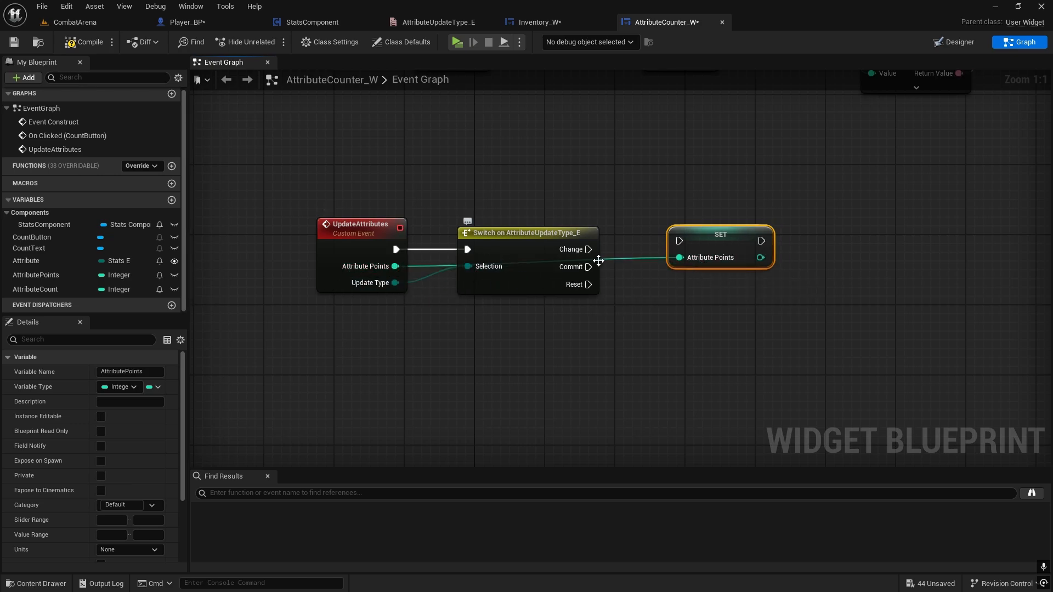
pyautogui.moveTo(588, 249); pyautogui.dragTo(768, 251)
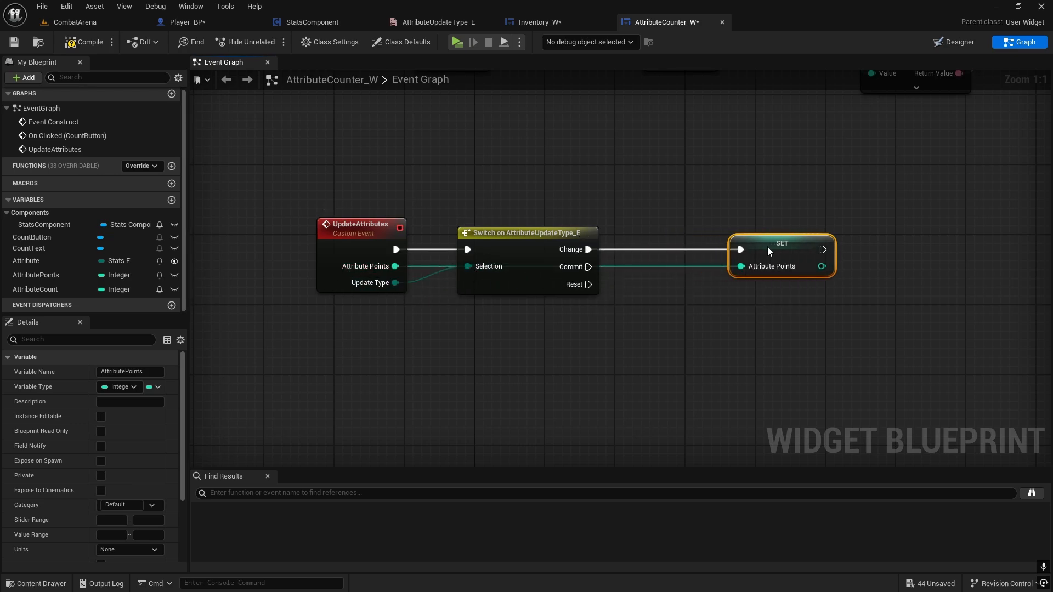
pyautogui.moveTo(716, 333); pyautogui.dragTo(711, 310, button='right')
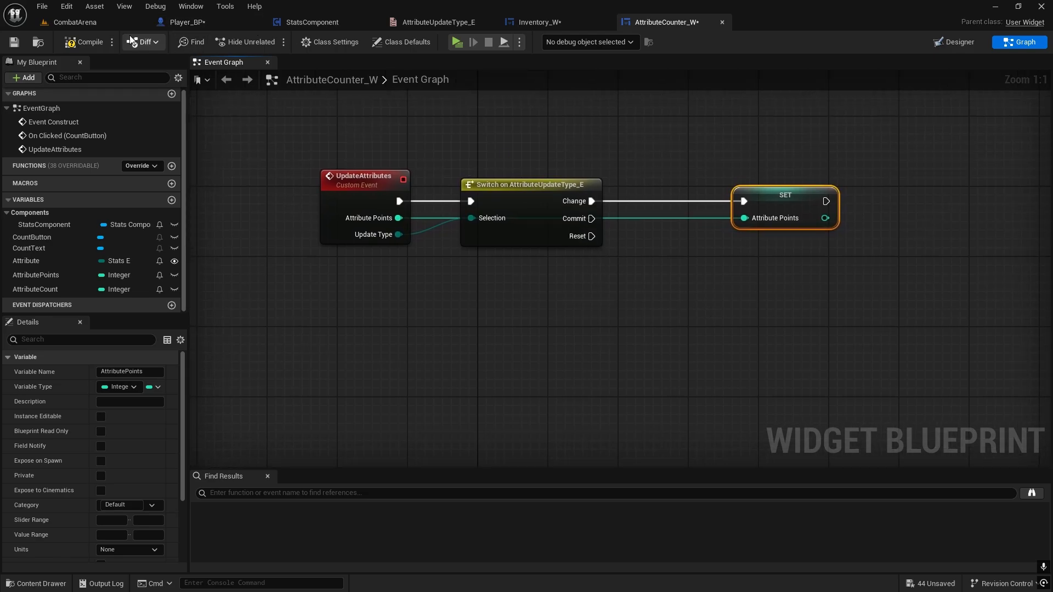
# Compile the widget and start a play test, levelling the character up once and opening the in-game inventory
pyautogui.click(81, 41)
pyautogui.scroll(-1, 671, 225)
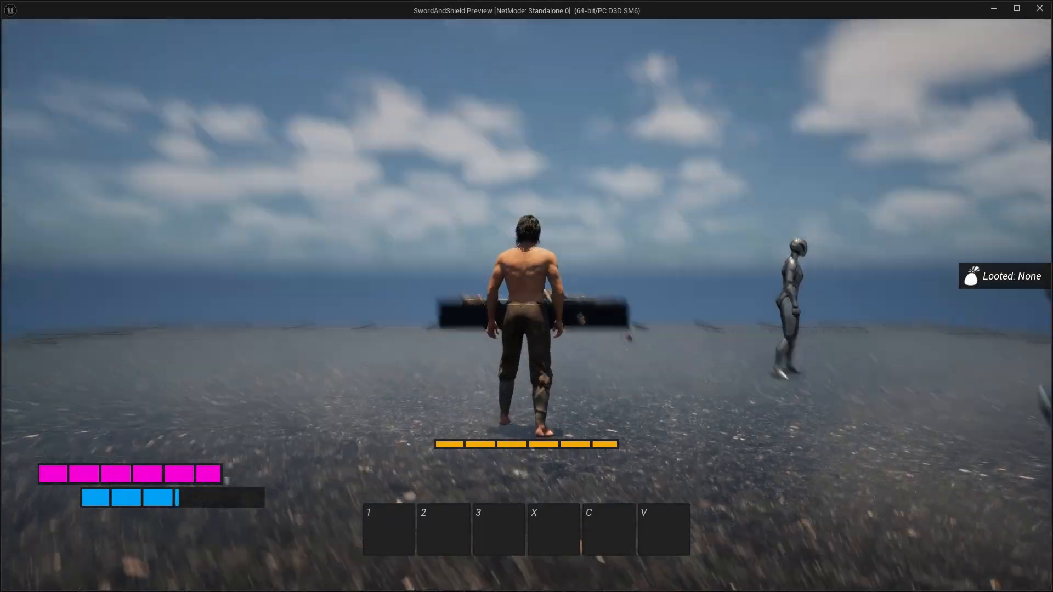
pyautogui.press('w')
pyautogui.press('i')
pyautogui.press('i')
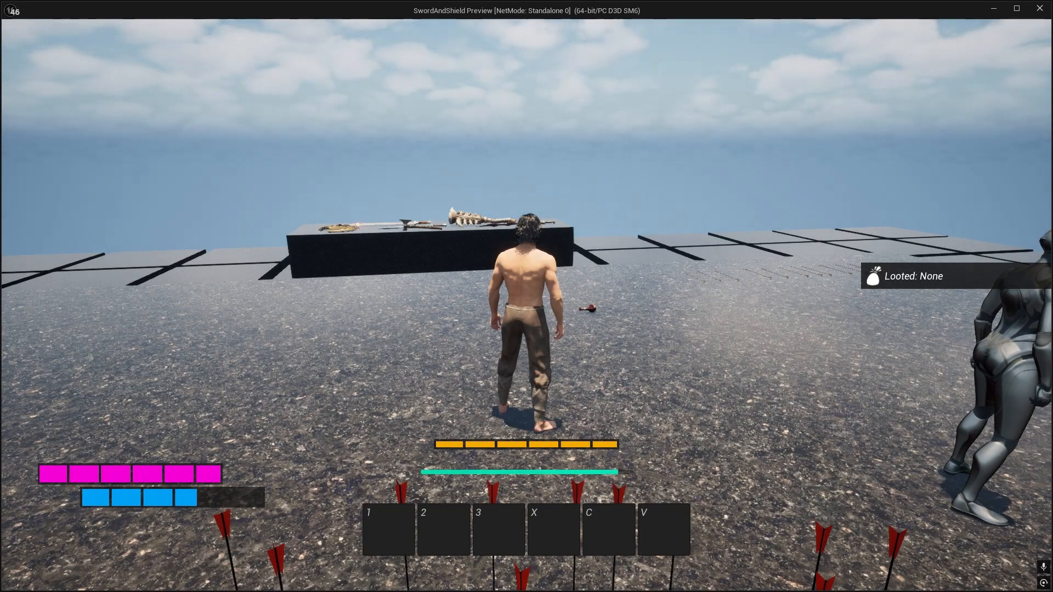
pyautogui.press('l')
pyautogui.press('i')
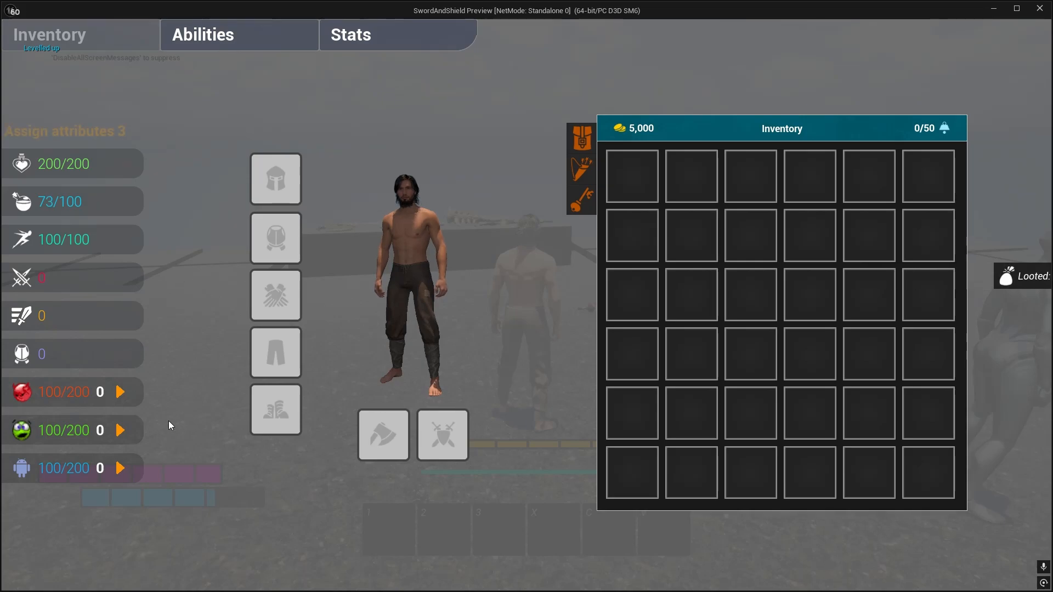
# Spend attribute points on the red strength attribute in the running preview and close the preview
pyautogui.click(120, 391)
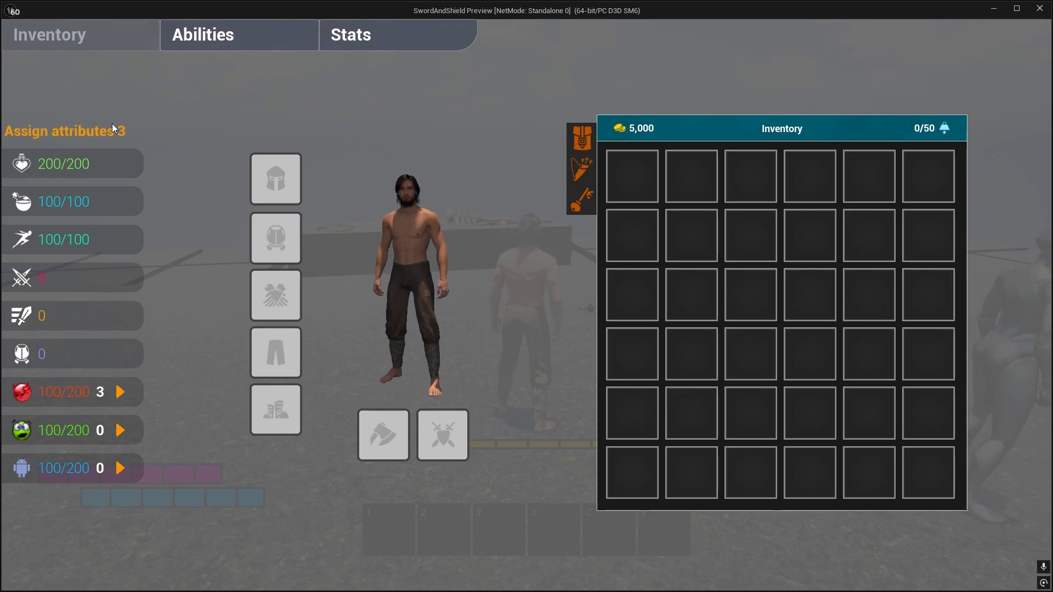
pyautogui.press('Escape')
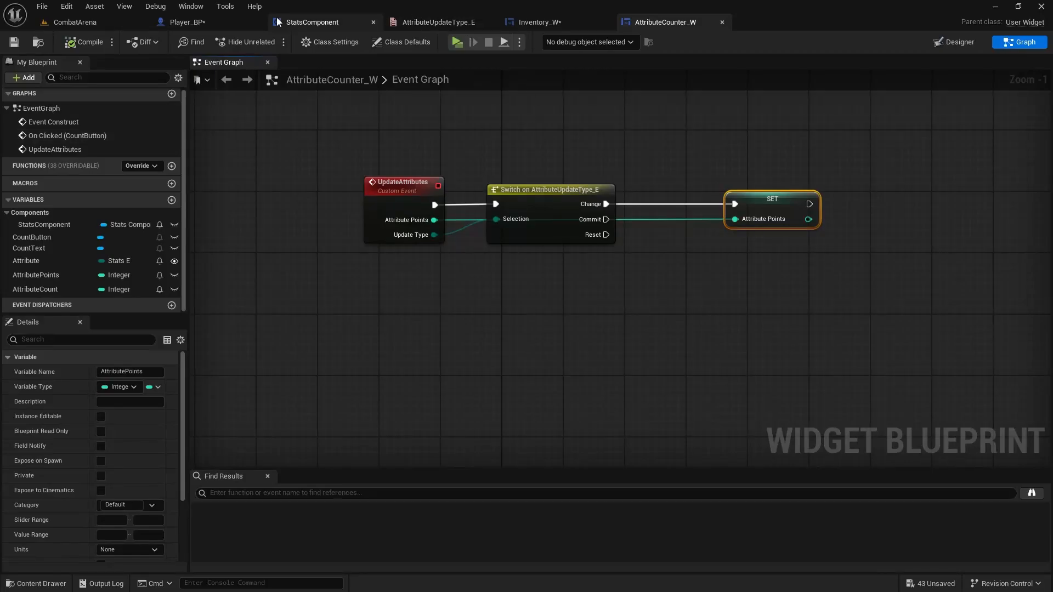
# In the Inventory_W event graph, add a Bind Event to On Attribute Updated node from Stats Component BPC, beside Set Attributes
pyautogui.click(576, 16)
pyautogui.scroll(-2, 676, 259)
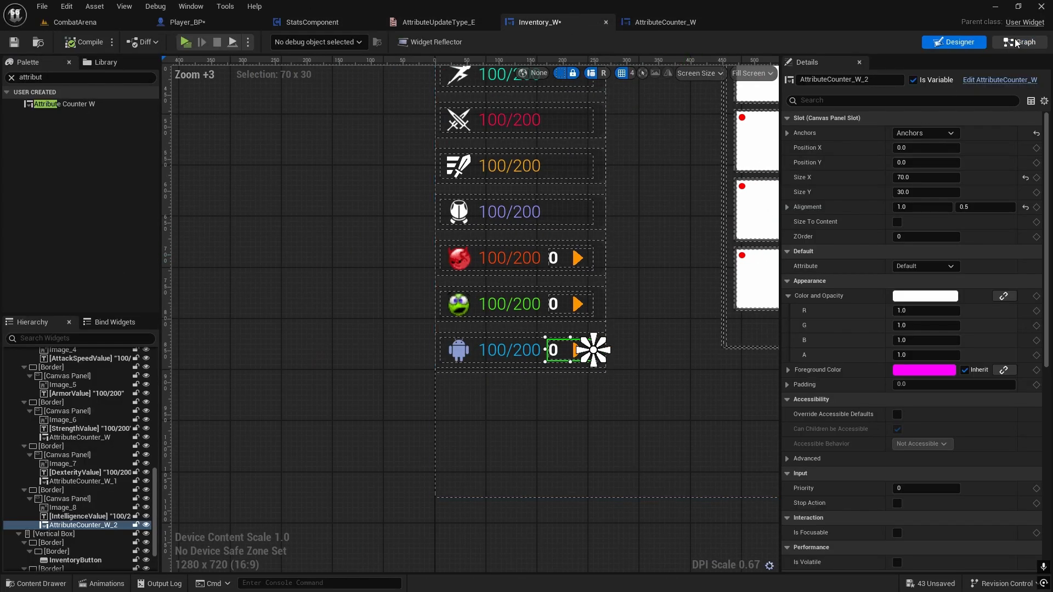
pyautogui.click(1016, 43)
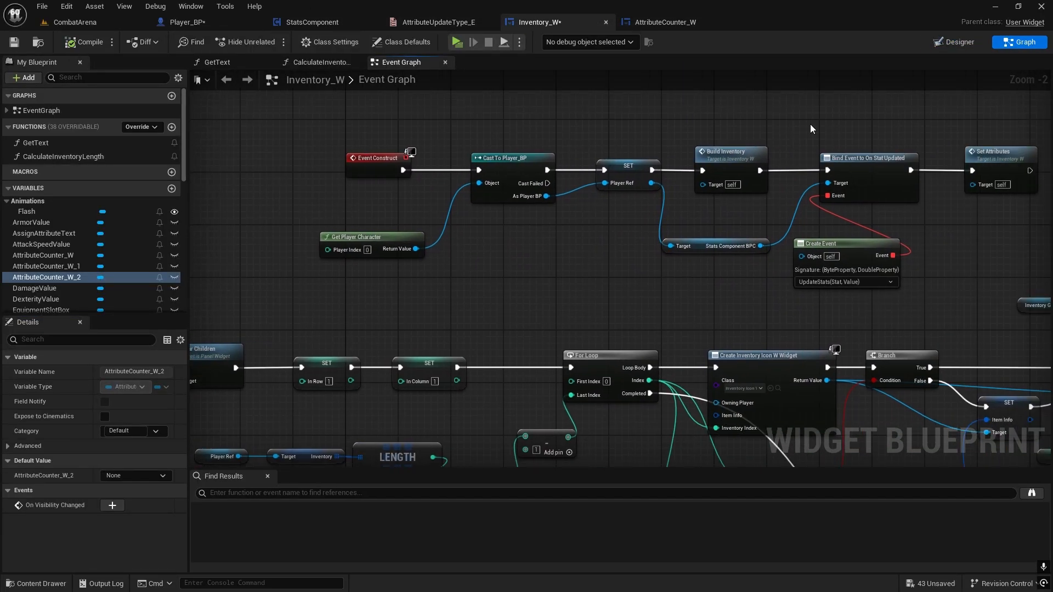
pyautogui.moveTo(1003, 134); pyautogui.dragTo(671, 141, button='right')
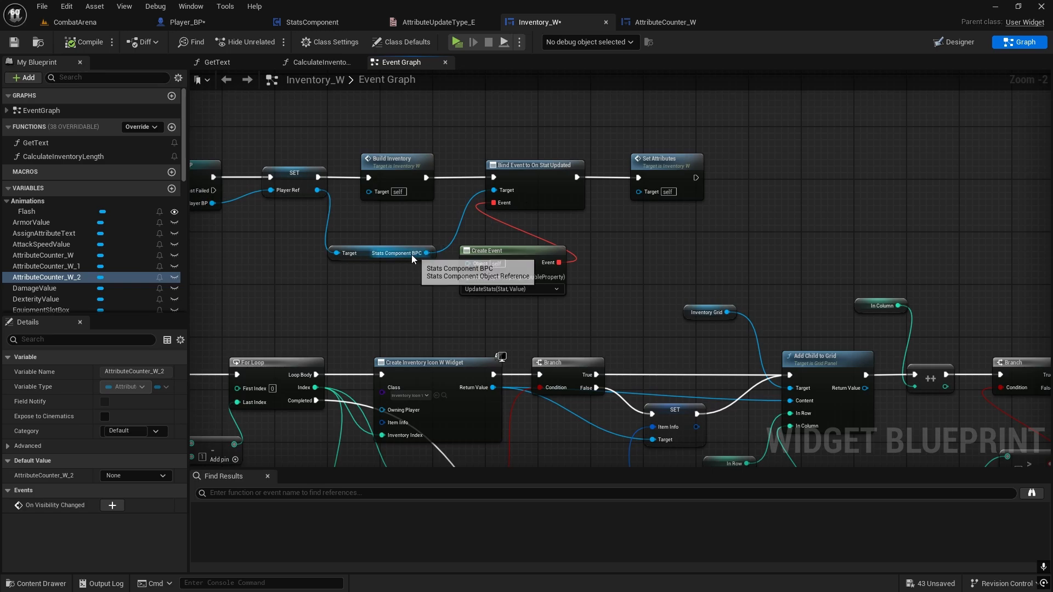
pyautogui.moveTo(426, 253); pyautogui.dragTo(743, 209)
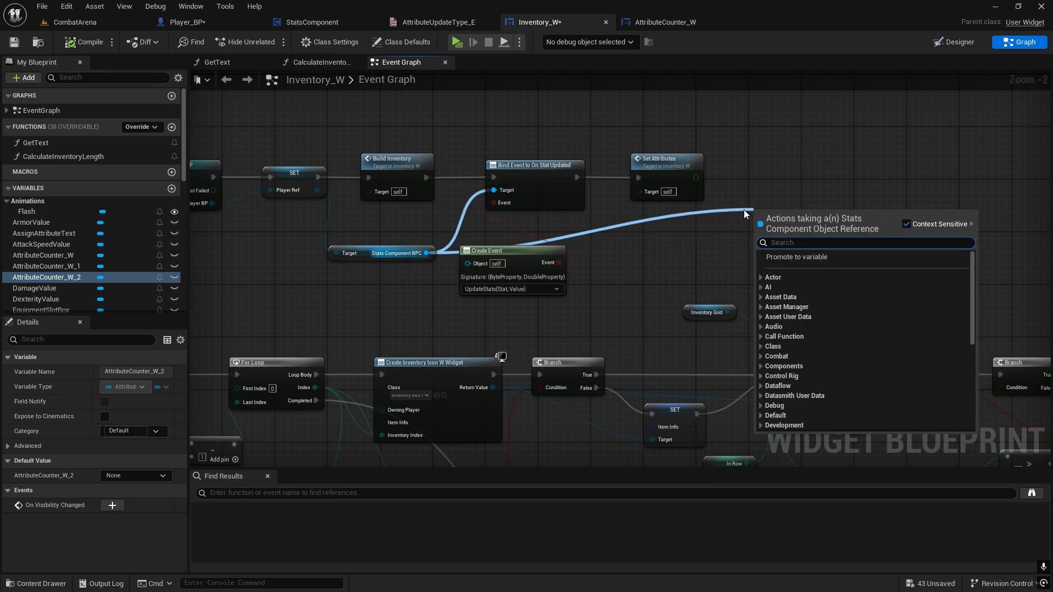
pyautogui.write('bind')
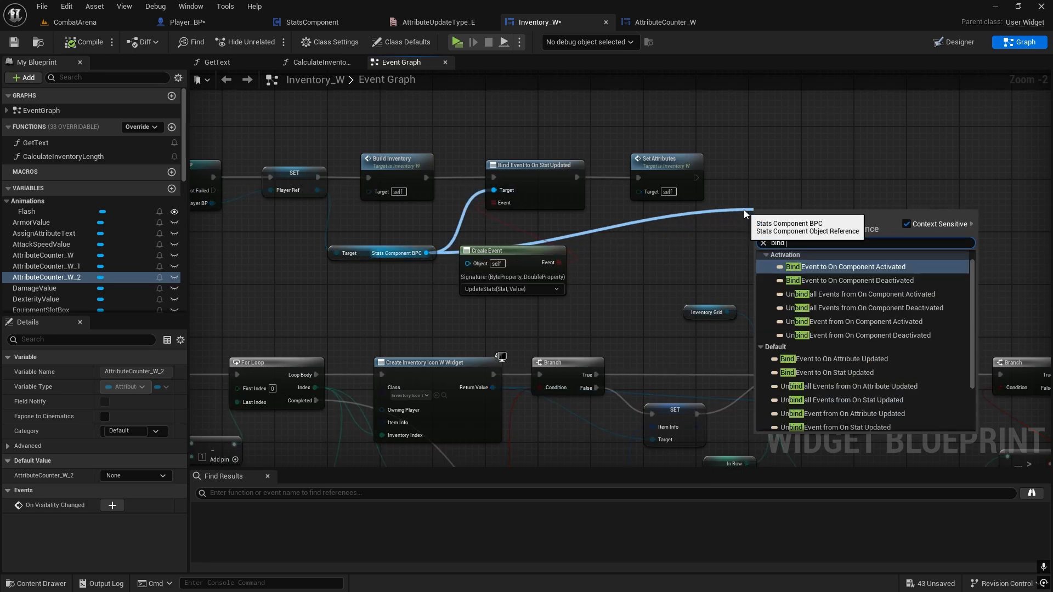
pyautogui.write(' event on')
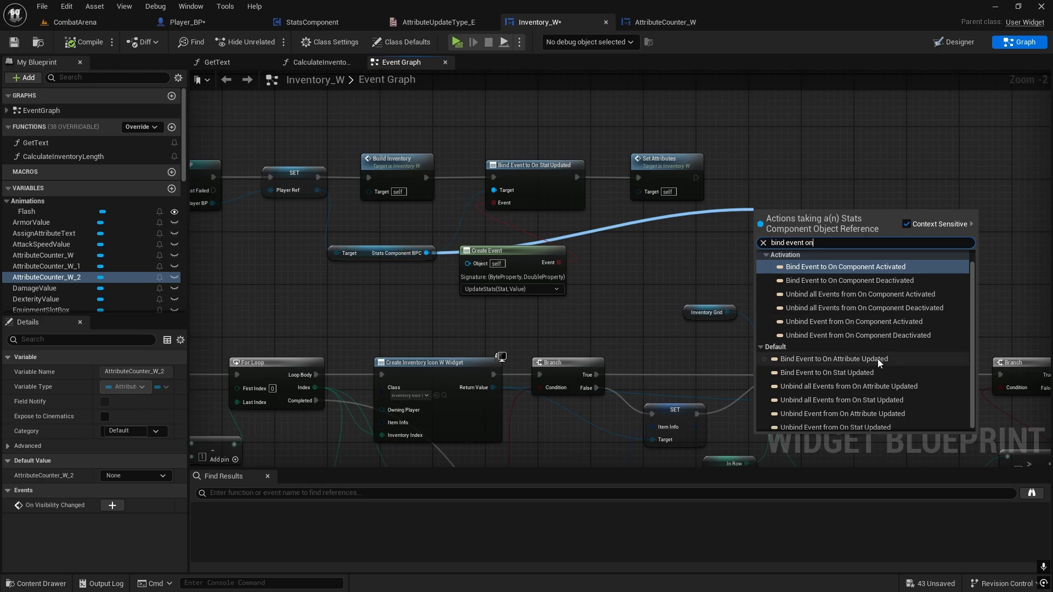
pyautogui.click(856, 360)
pyautogui.moveTo(771, 217); pyautogui.dragTo(762, 170)
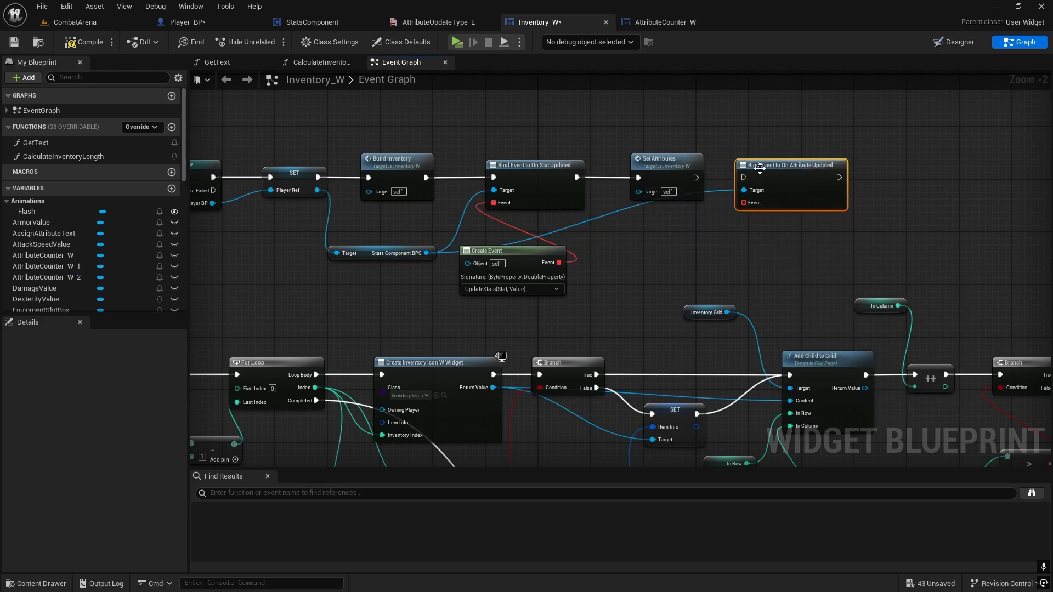
# Wire Set Attributes into the On Attribute Updated binding and attach a Create Event node to its Event input
pyautogui.moveTo(695, 178); pyautogui.dragTo(722, 246)
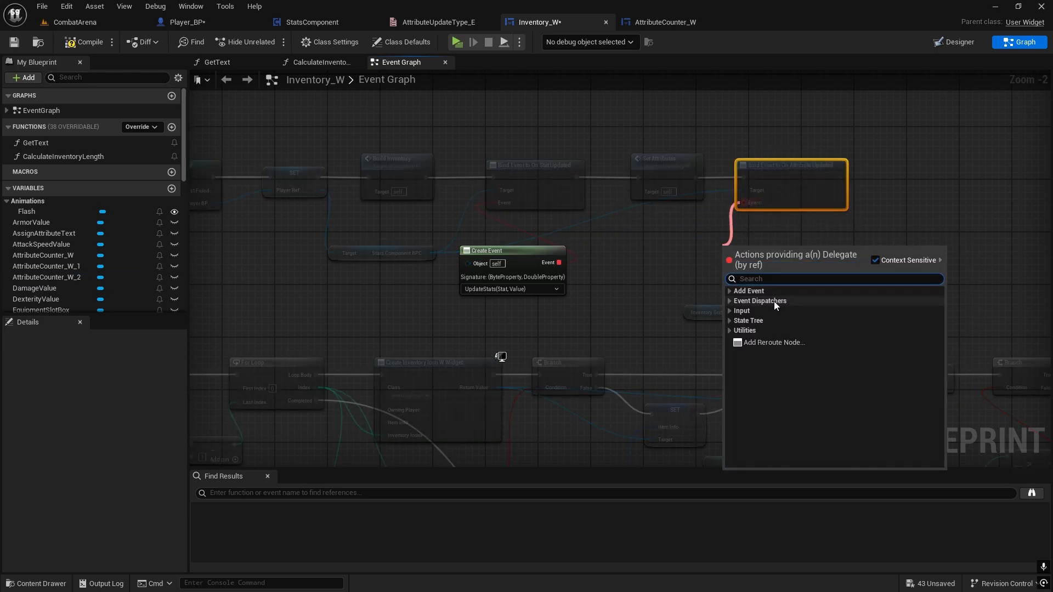
pyautogui.write('crea')
pyautogui.click(759, 304)
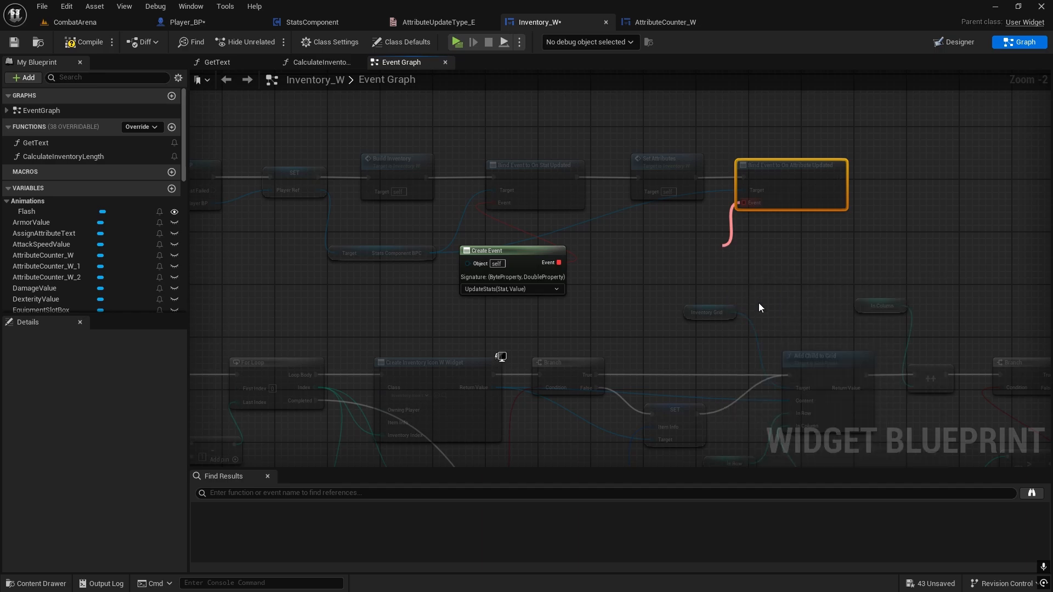
# Create a matching event for the new Create Event node and name it UpdateAttributes
pyautogui.click(756, 289)
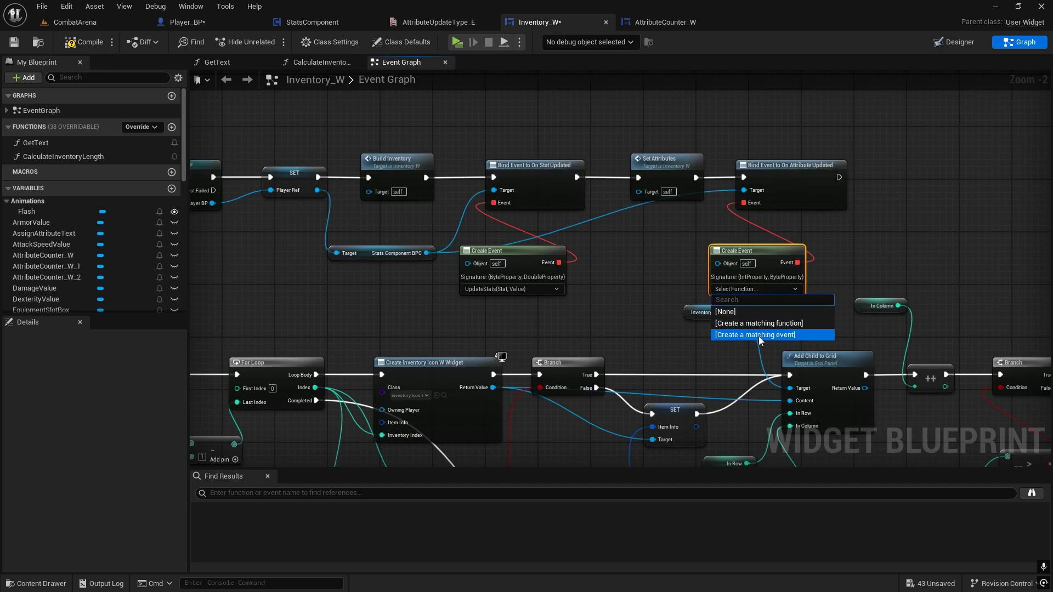
pyautogui.click(759, 337)
pyautogui.write('Upd')
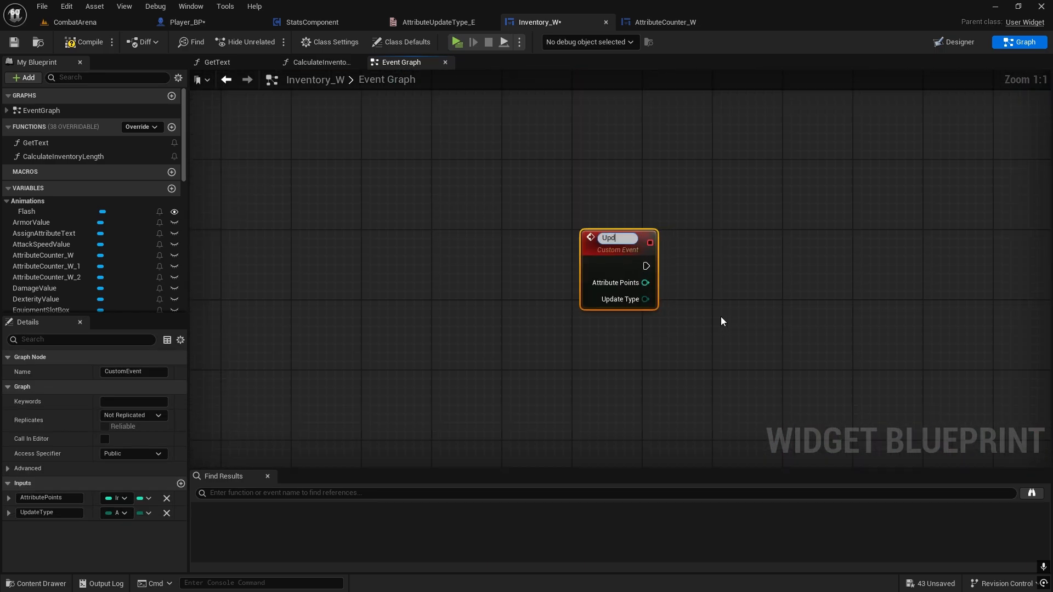
pyautogui.write('ateAttributes')
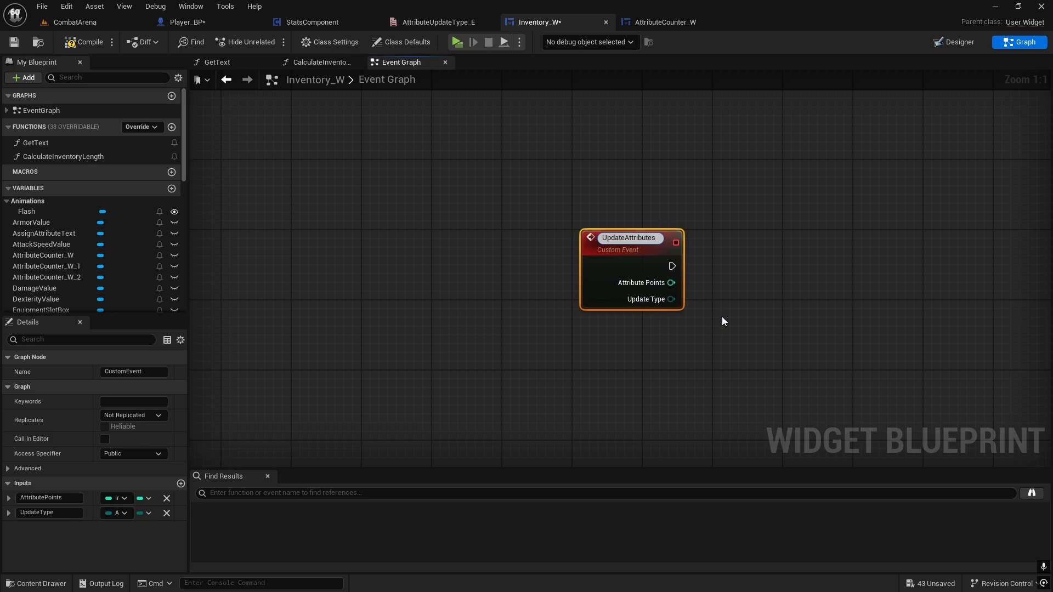
pyautogui.click(525, 329)
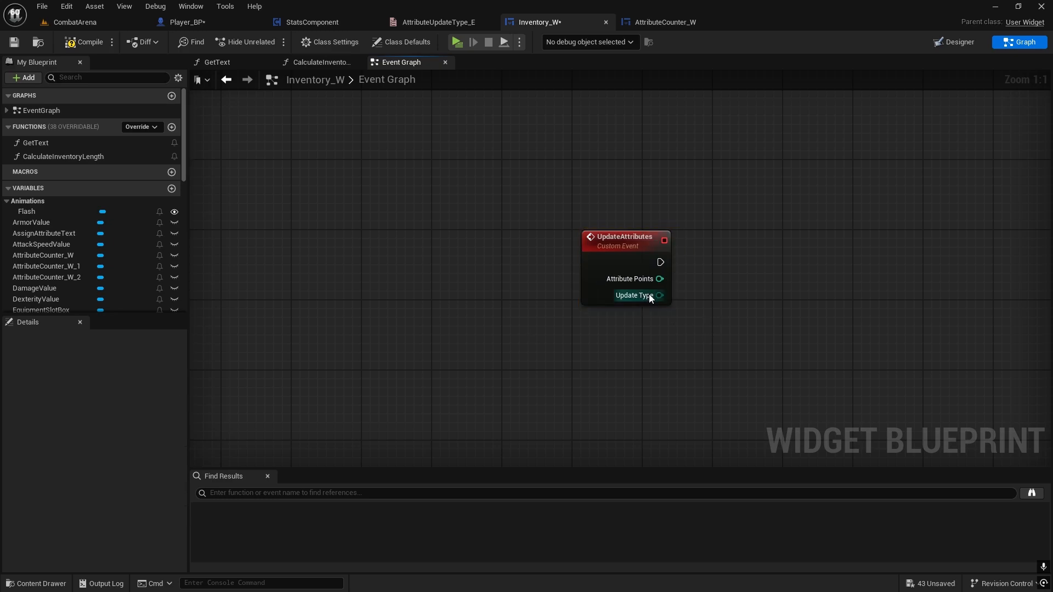
# Add a Switch on AttributeUpdateType_E node driven by the UpdateAttributes event's Update Type output
pyautogui.moveTo(649, 296); pyautogui.dragTo(592, 294, button='right')
pyautogui.moveTo(602, 292); pyautogui.dragTo(766, 246)
pyautogui.write('sw')
pyautogui.click(729, 368)
pyautogui.moveTo(816, 314); pyautogui.dragTo(587, 288, button='right')
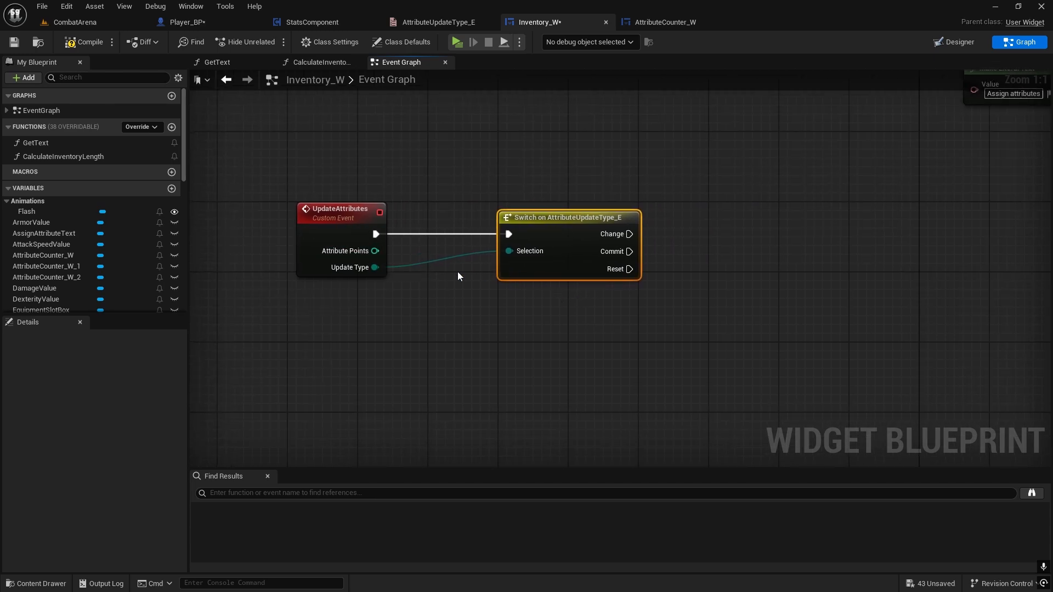
# Move the UpdateAttributes event farther from the switch node to make room between them
pyautogui.scroll(-10, 109, 245)
pyautogui.scroll(8, 133, 246)
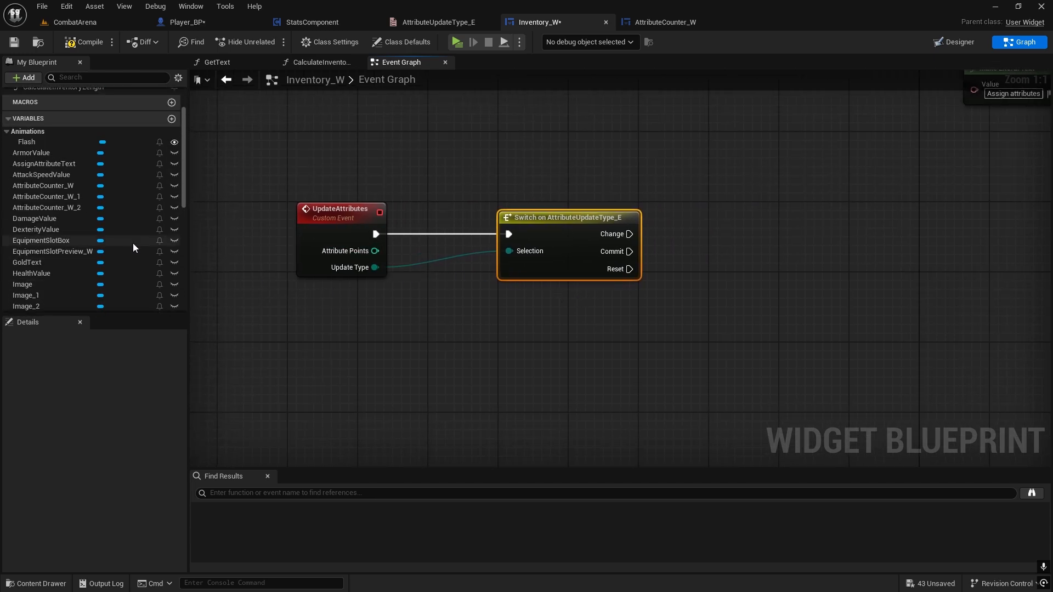
pyautogui.scroll(3, 133, 248)
pyautogui.scroll(-2, 520, 305)
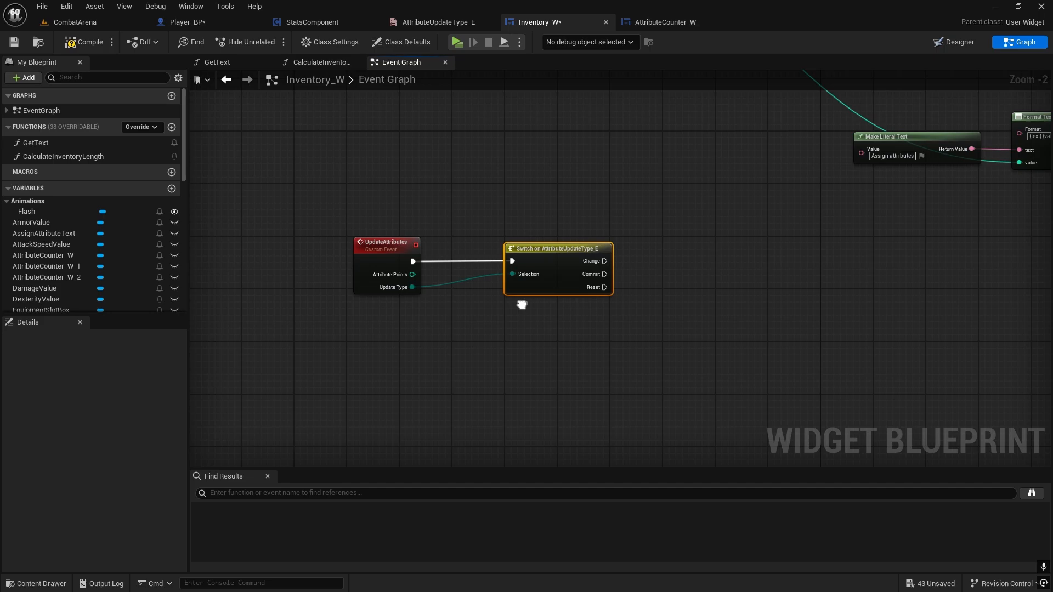
pyautogui.moveTo(522, 305); pyautogui.dragTo(521, 304, button='right')
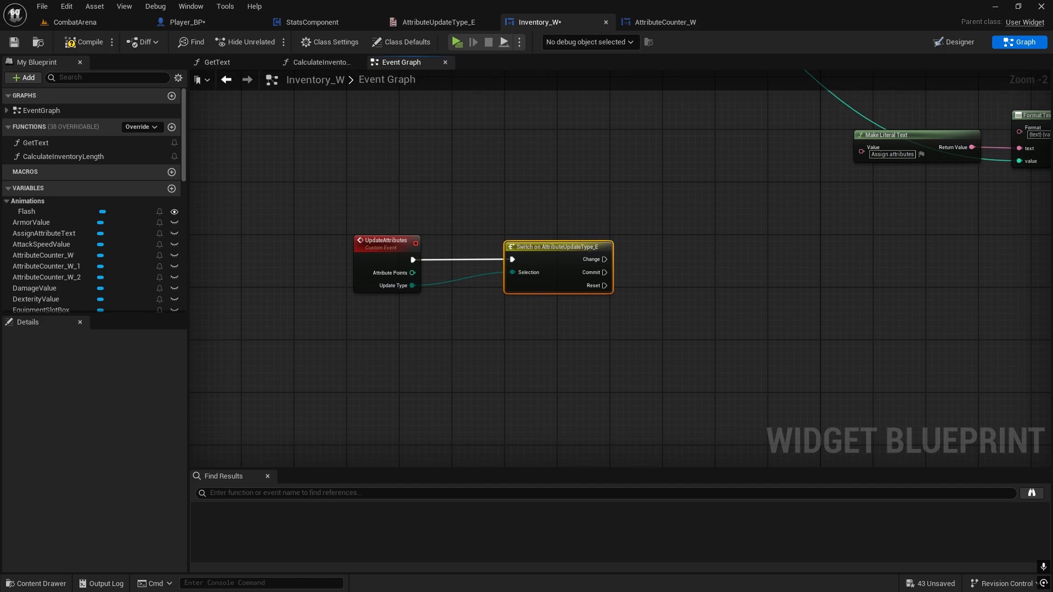
pyautogui.moveTo(682, 282); pyautogui.dragTo(916, 275, button='right')
pyautogui.moveTo(664, 235); pyautogui.dragTo(541, 238)
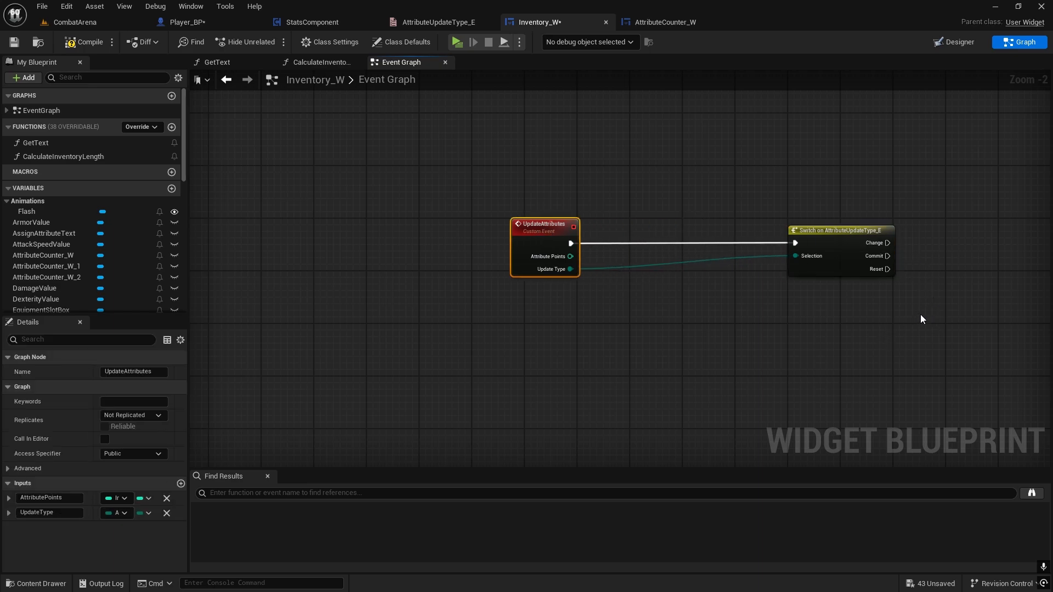
# Add an Assign Attribute Text getter with a SetText (Text) node and wire it between UpdateAttributes and the switch
pyautogui.scroll(2, 630, 239)
pyautogui.moveTo(630, 239); pyautogui.dragTo(622, 291, button='right')
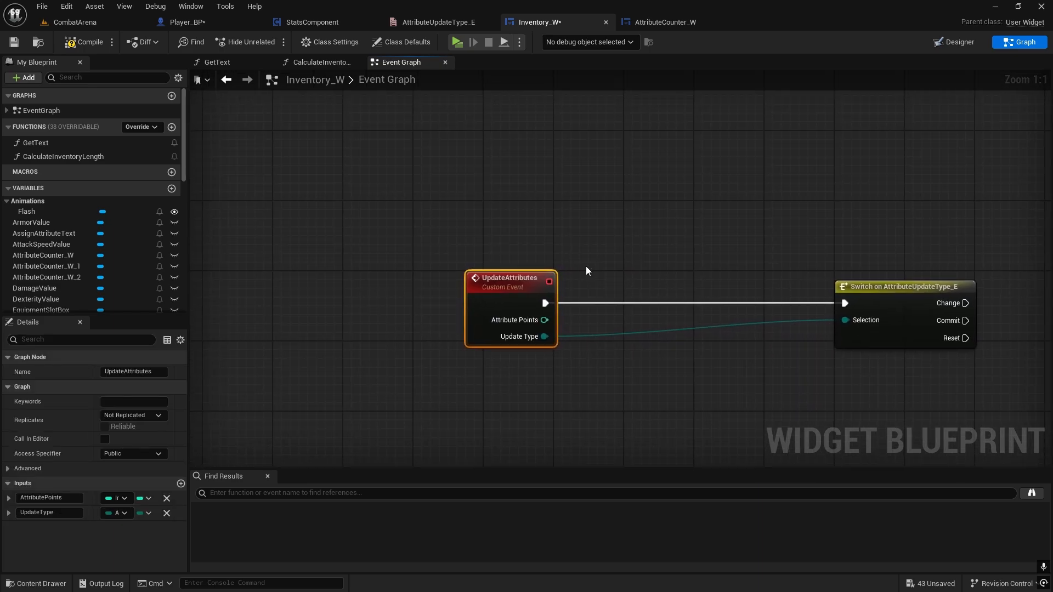
pyautogui.scroll(-2, 91, 297)
pyautogui.moveTo(44, 198); pyautogui.dragTo(541, 181)
pyautogui.click(568, 201)
pyautogui.moveTo(616, 184); pyautogui.dragTo(636, 261)
pyautogui.write('set text')
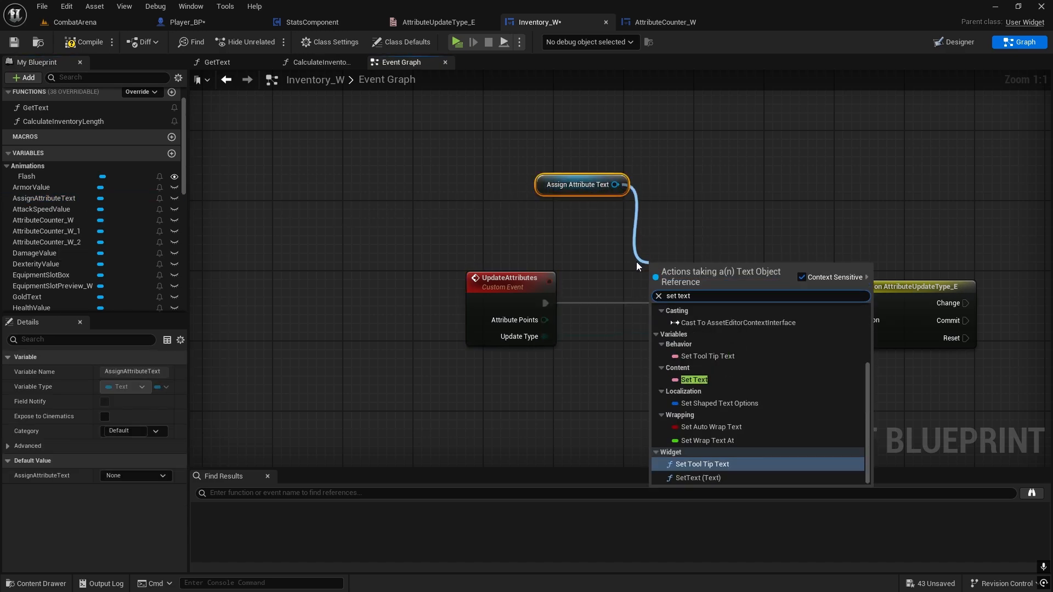
pyautogui.click(681, 478)
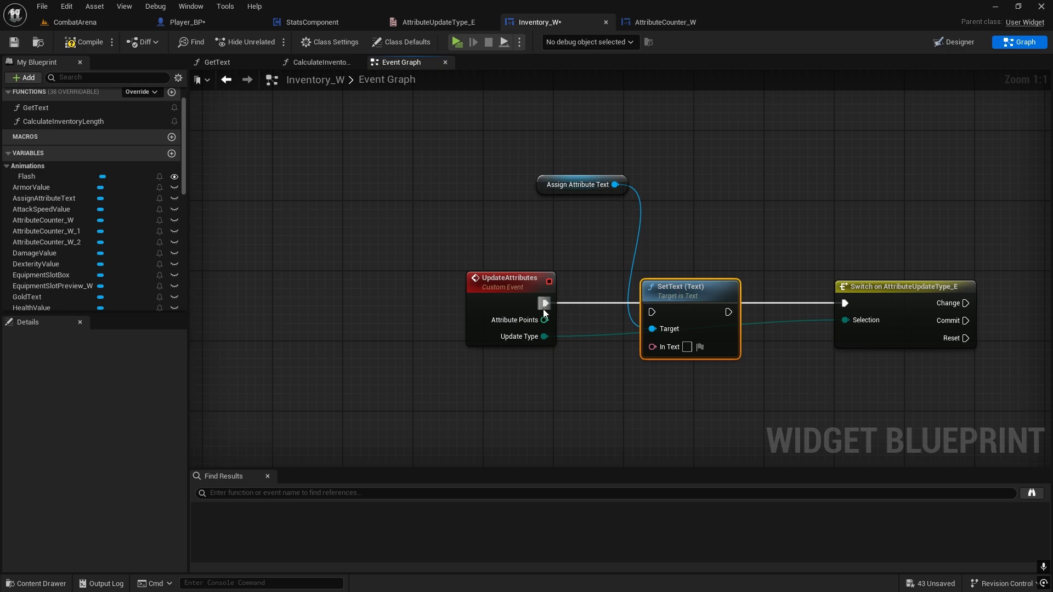
pyautogui.moveTo(544, 303); pyautogui.dragTo(844, 302)
# Copy the Make Literal Text and Format Text nodes from the SetAttributes chain and paste them below UpdateAttributes
pyautogui.scroll(-3, 846, 301)
pyautogui.moveTo(846, 301); pyautogui.dragTo(364, 393, button='right')
pyautogui.scroll(-1, 617, 364)
pyautogui.moveTo(618, 364); pyautogui.dragTo(587, 298, button='right')
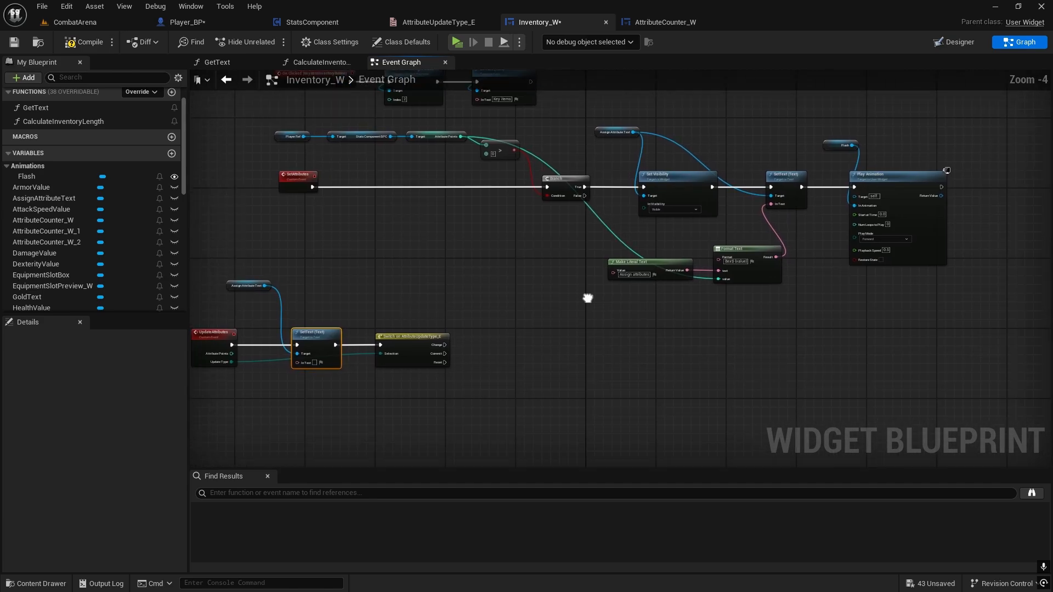
pyautogui.moveTo(587, 298); pyautogui.dragTo(724, 251)
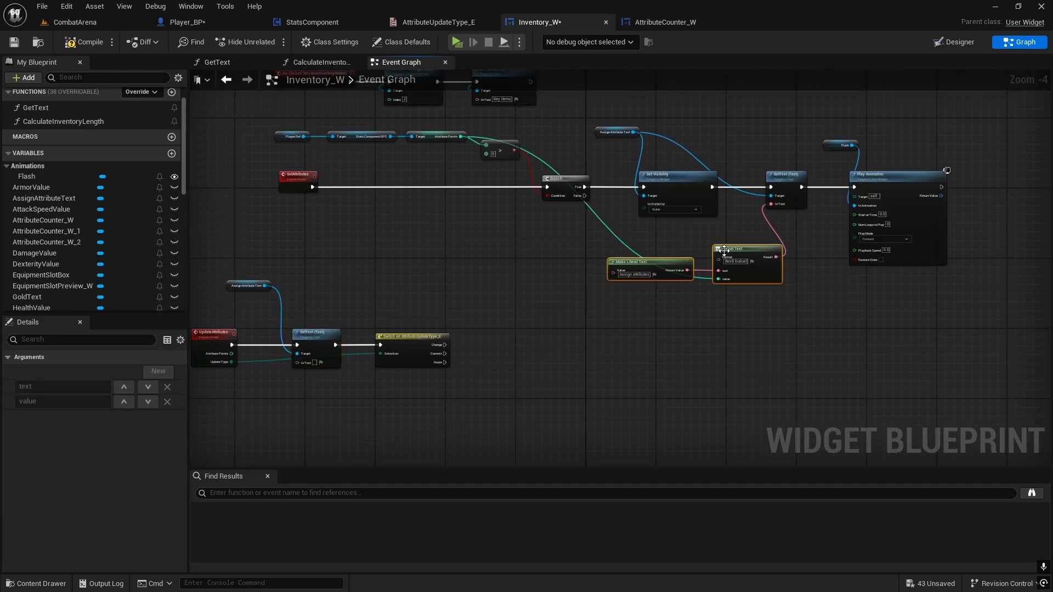
pyautogui.moveTo(585, 306); pyautogui.dragTo(921, 230, button='right')
pyautogui.scroll(3, 552, 291)
pyautogui.click(577, 327)
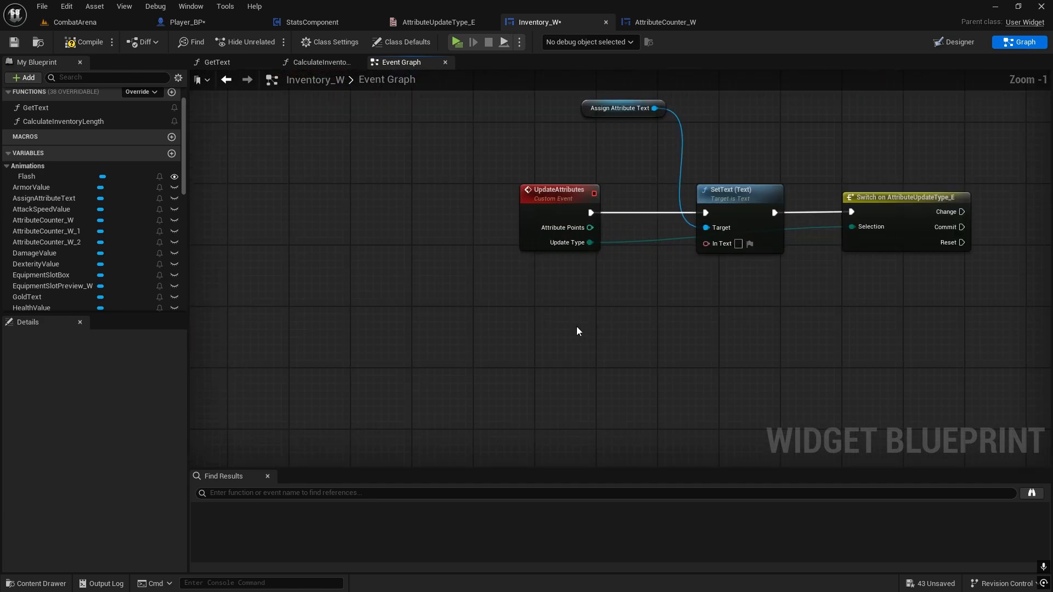
pyautogui.hotkey('ctrl', 'v')
# Connect the pasted Format Text result to SetText's In Text, and Attribute Points to its value input
pyautogui.moveTo(746, 326); pyautogui.dragTo(721, 245)
pyautogui.moveTo(590, 227); pyautogui.dragTo(645, 366)
pyautogui.click(805, 336)
pyautogui.scroll(-1, 754, 337)
pyautogui.moveTo(807, 317); pyautogui.dragTo(607, 329, button='right')
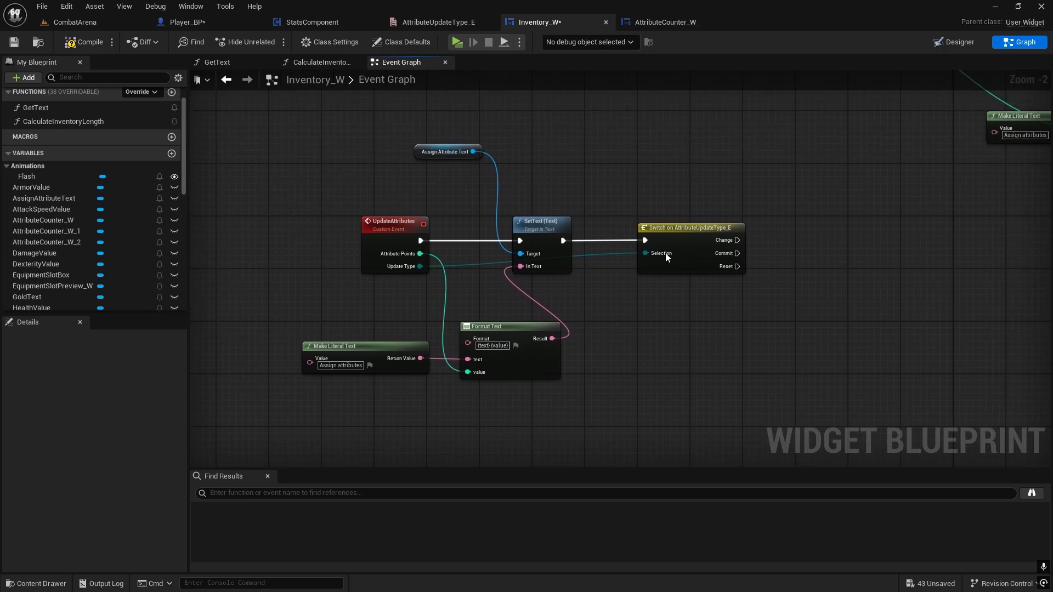
# Duplicate the Assign Attribute Text getter and Set Visibility node from the SetAttributes chain near the new switch
pyautogui.moveTo(592, 294); pyautogui.dragTo(445, 358, button='right')
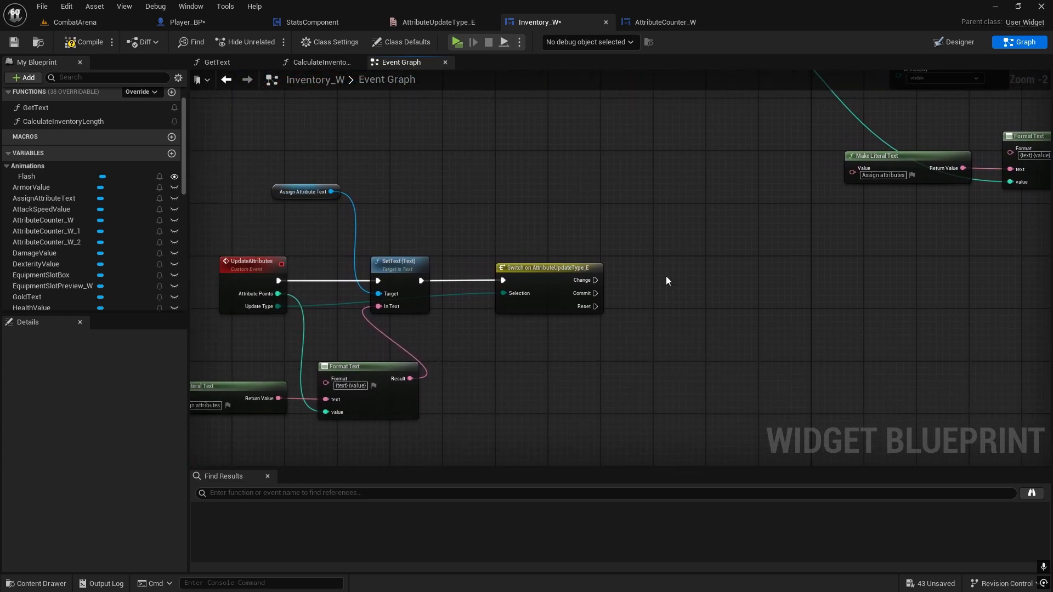
pyautogui.scroll(-3, 668, 280)
pyautogui.moveTo(684, 244); pyautogui.dragTo(558, 338, button='right')
pyautogui.scroll(2, 599, 282)
pyautogui.scroll(1, 599, 282)
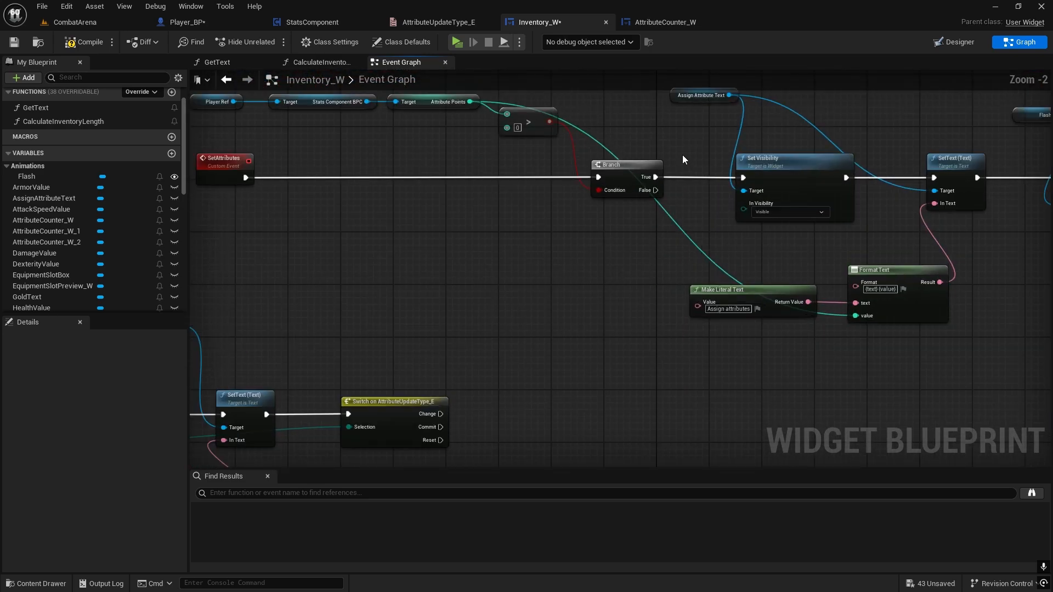
pyautogui.moveTo(689, 146); pyautogui.dragTo(826, 201, button='right')
pyautogui.click(818, 155)
pyautogui.moveTo(814, 120); pyautogui.dragTo(940, 262)
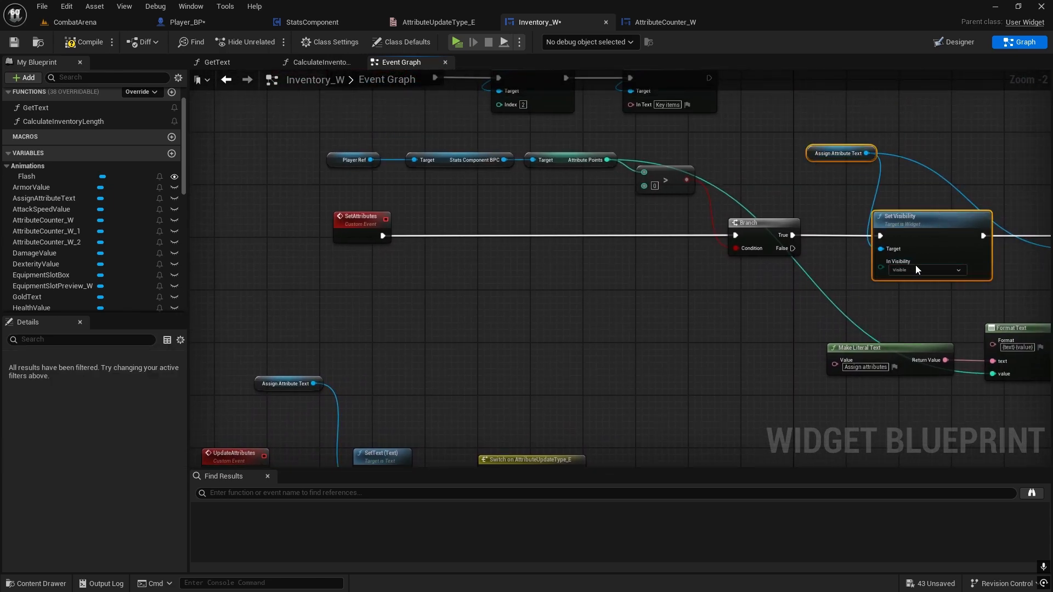
pyautogui.moveTo(606, 457); pyautogui.dragTo(622, 313, button='right')
pyautogui.hotkey('ctrl', 'v')
# Align the pasted Set Visibility node with the switch and connect the Change output to it
pyautogui.scroll(2, 625, 318)
pyautogui.moveTo(727, 369); pyautogui.dragTo(709, 321)
pyautogui.moveTo(575, 333); pyautogui.dragTo(714, 336)
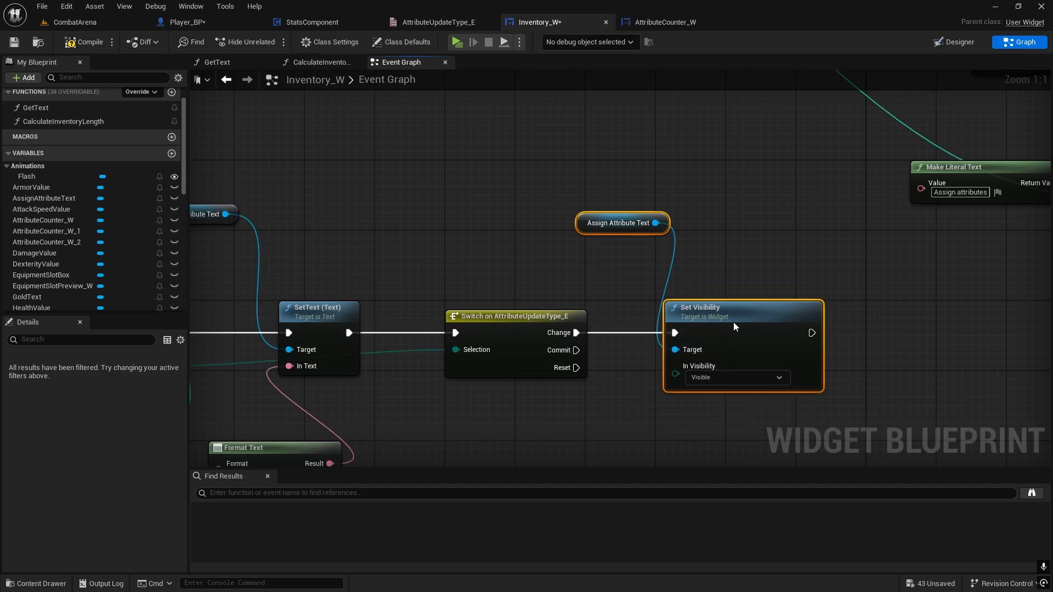
# Move the pasted Assign Attribute Text getter closer to Set Visibility and save the Inventory_W widget
pyautogui.click(630, 382)
pyautogui.scroll(-1, 630, 383)
pyautogui.moveTo(630, 383); pyautogui.dragTo(791, 342, button='right')
pyautogui.moveTo(750, 204); pyautogui.dragTo(751, 234)
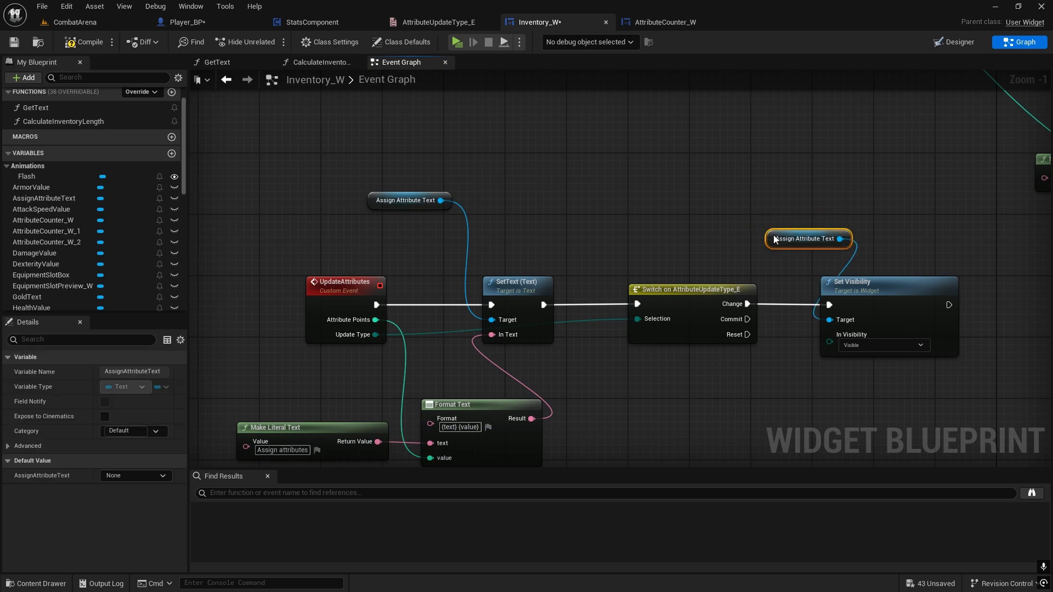
pyautogui.click(535, 193)
pyautogui.click(14, 43)
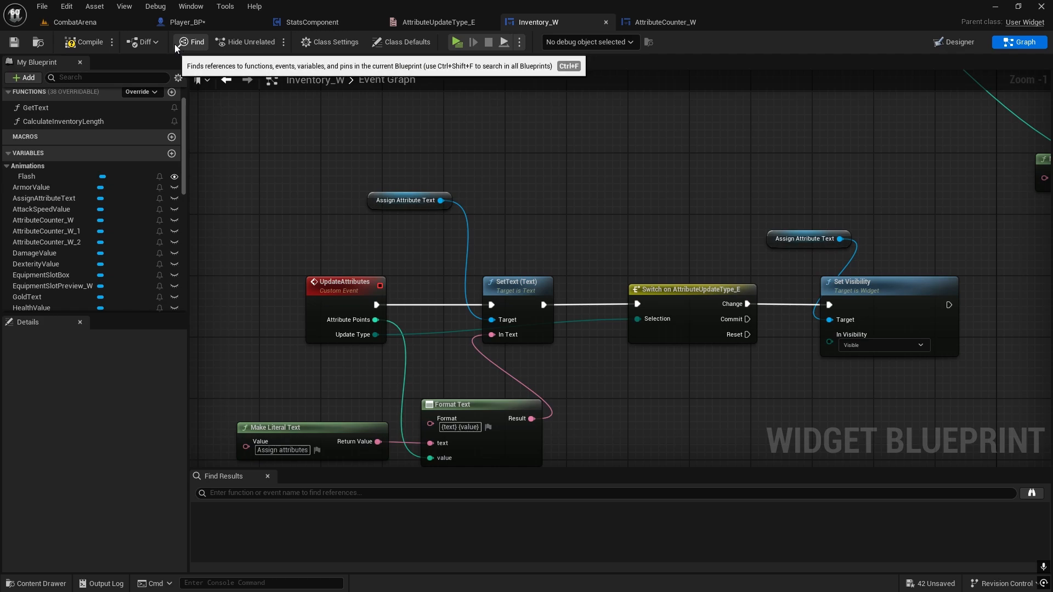
# Start a play preview of the CombatArena level and open the character's inventory screen
pyautogui.click(116, 25)
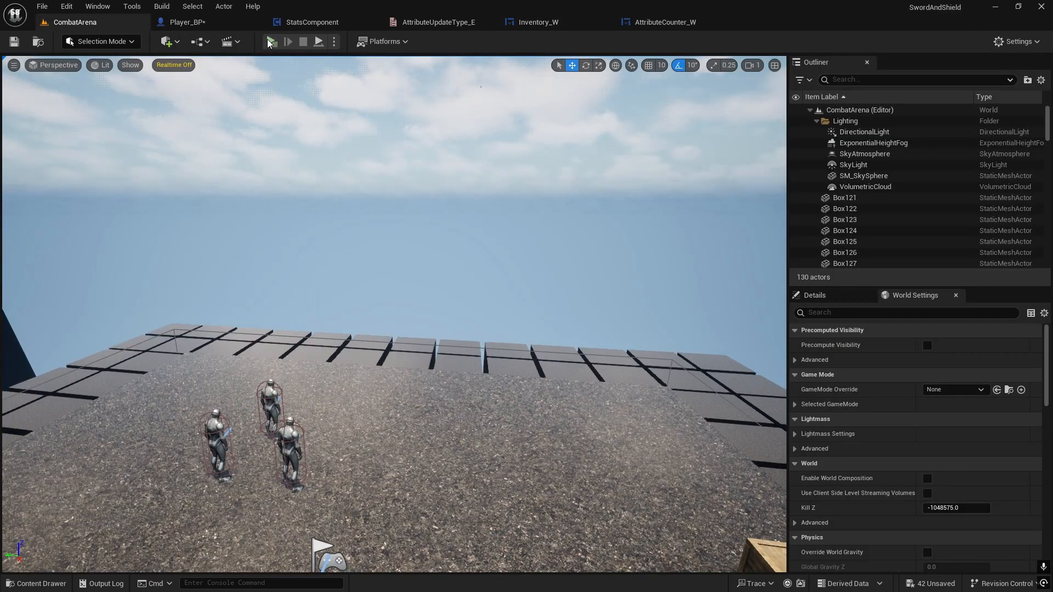
pyautogui.hotkey('alt', 'p')
pyautogui.press('i')
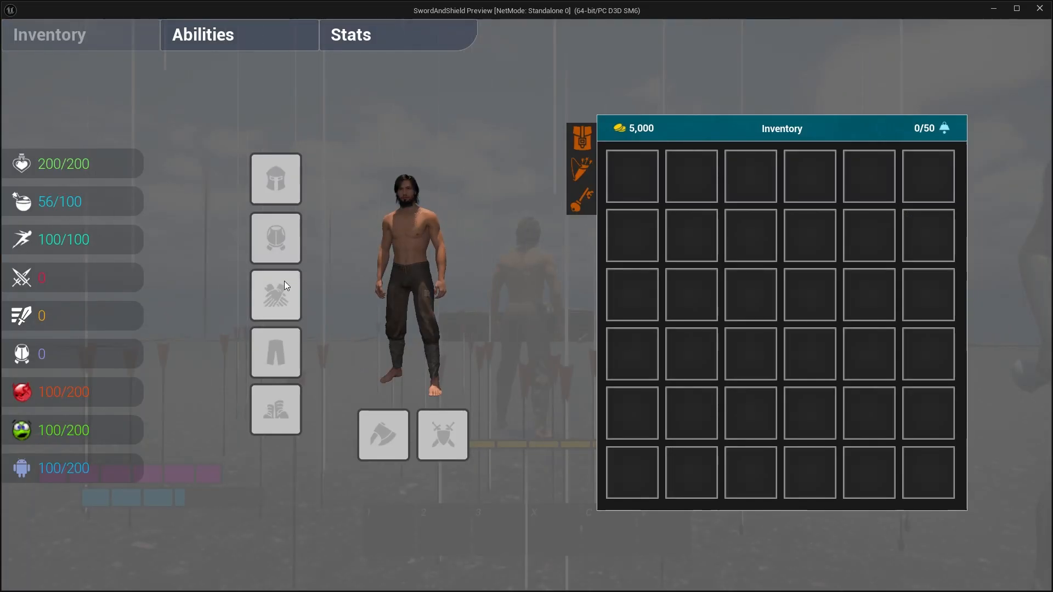
# Level up, reopen the inventory screen, spend all six attribute points on the red attribute, and end the preview
pyautogui.press('i')
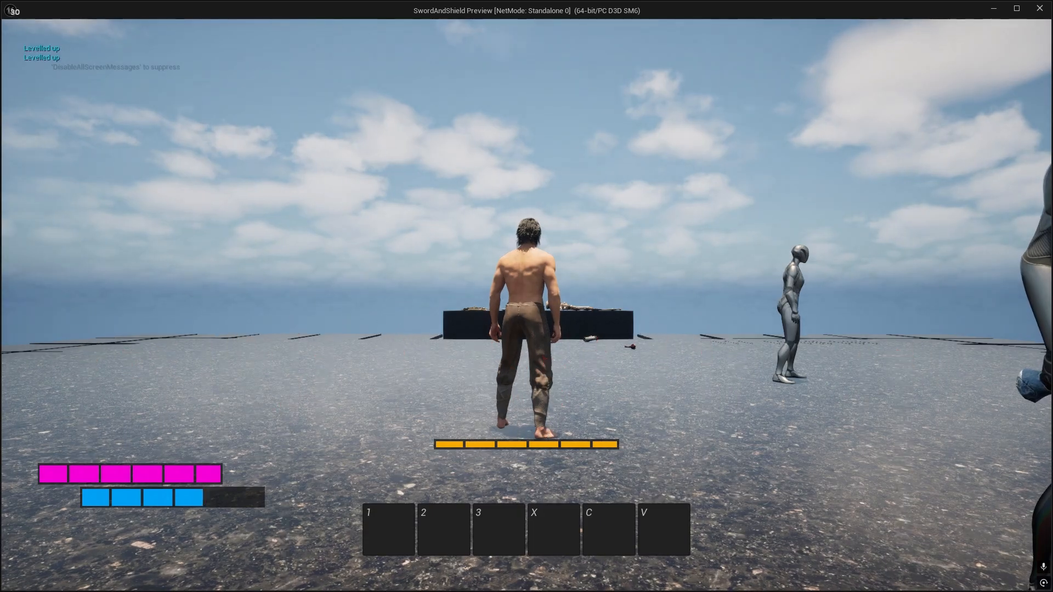
pyautogui.press('i')
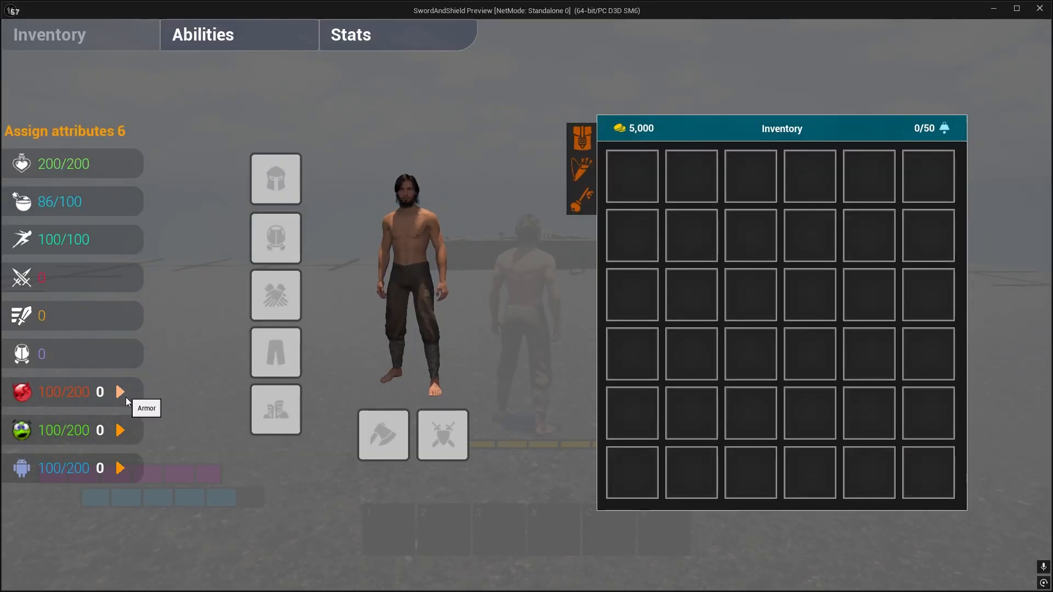
pyautogui.click(125, 396)
pyautogui.click(126, 397)
pyautogui.click(126, 396)
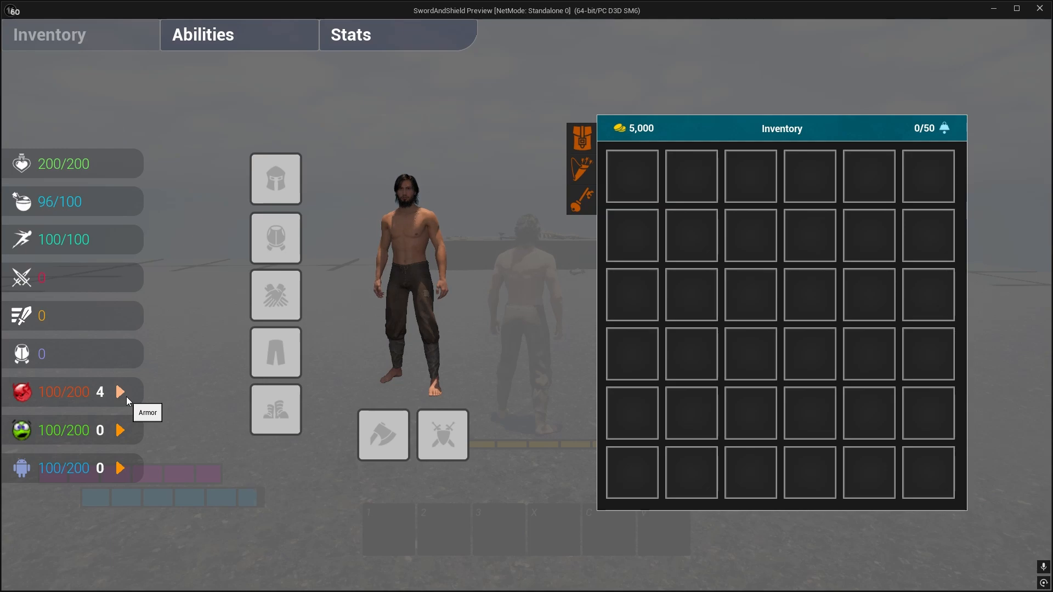
pyautogui.click(126, 396)
pyautogui.click(126, 396)
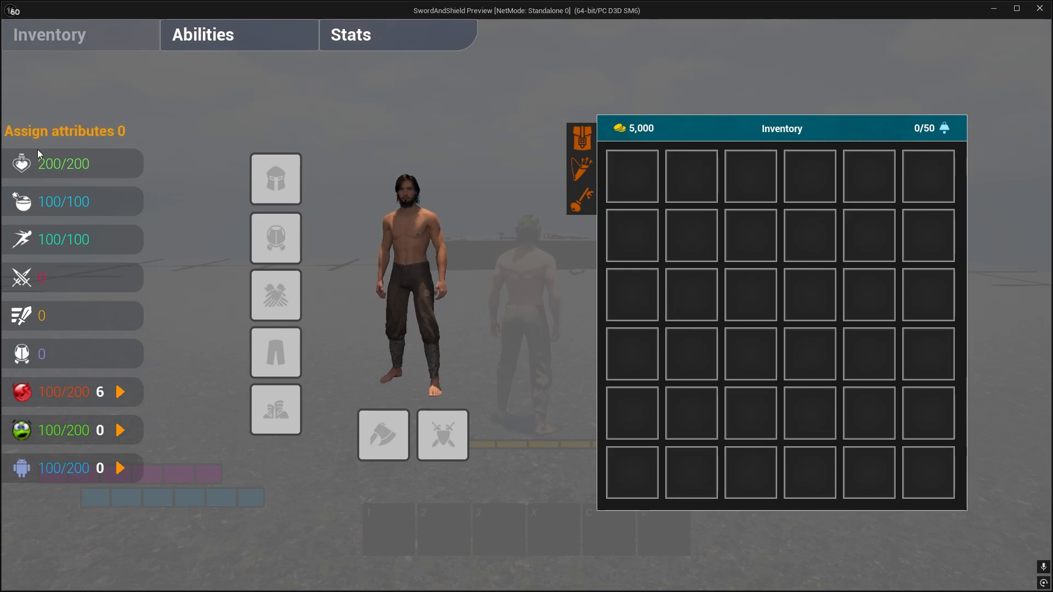
pyautogui.press('Escape')
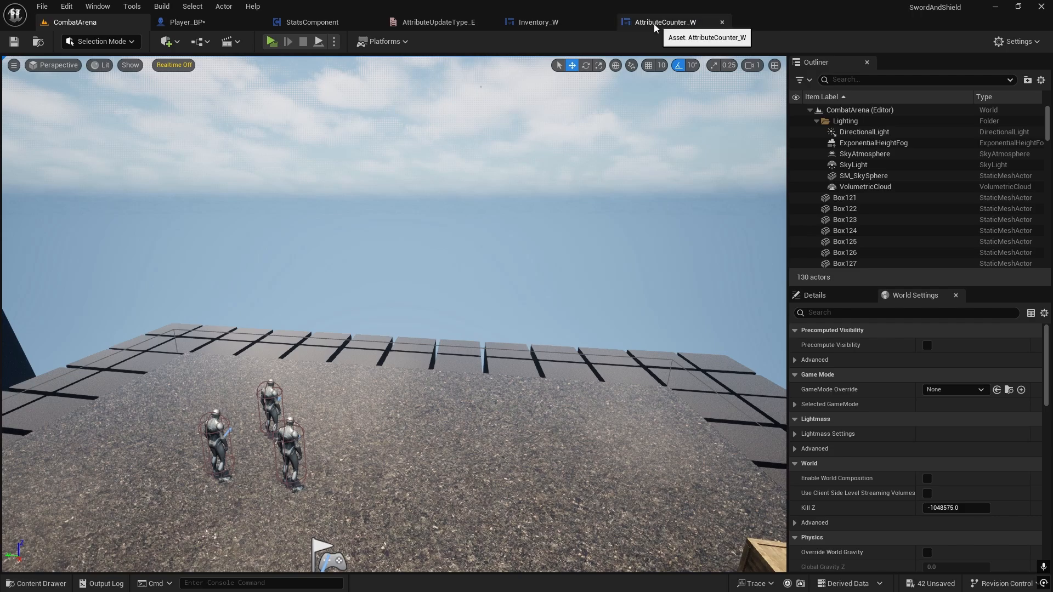
# Open the Inventory_W widget in its designer view at the character stats list
pyautogui.click(565, 22)
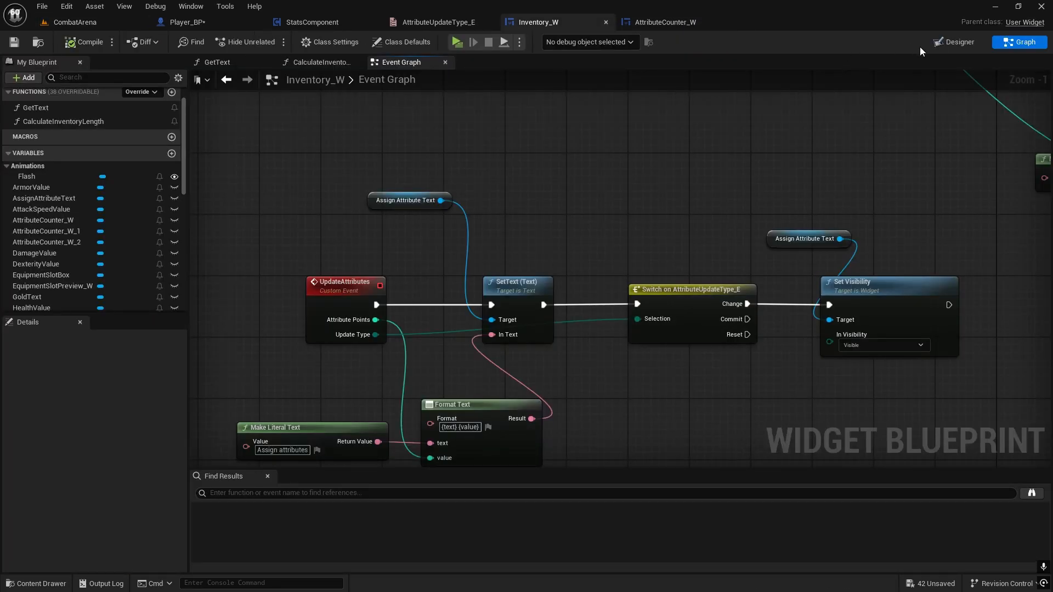
pyautogui.click(946, 43)
pyautogui.scroll(-7, 453, 216)
pyautogui.moveTo(417, 254); pyautogui.dragTo(532, 205, button='right')
pyautogui.scroll(7, 532, 242)
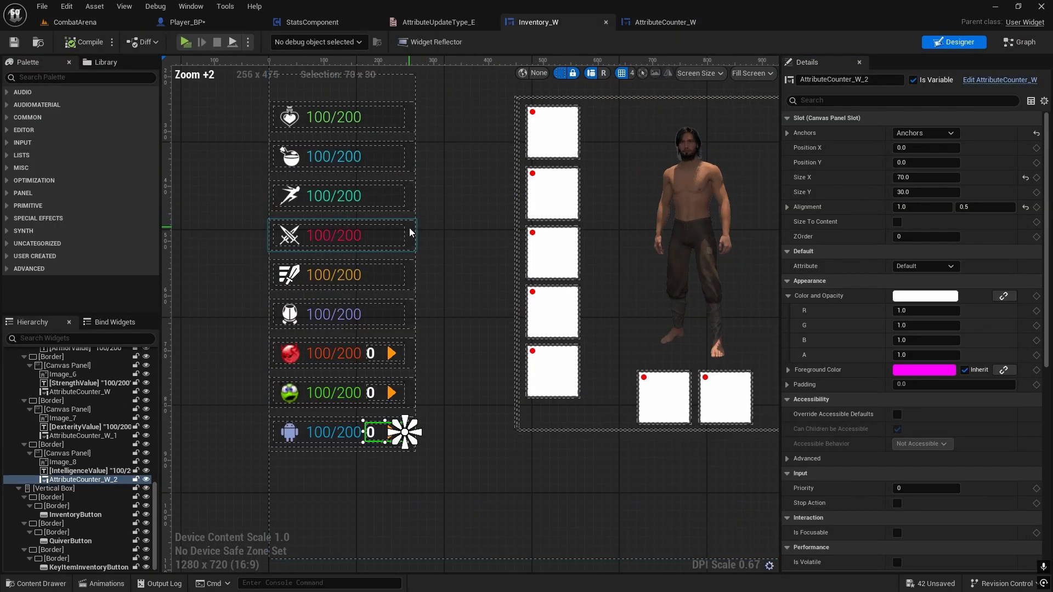
pyautogui.moveTo(410, 233); pyautogui.dragTo(551, 314, button='right')
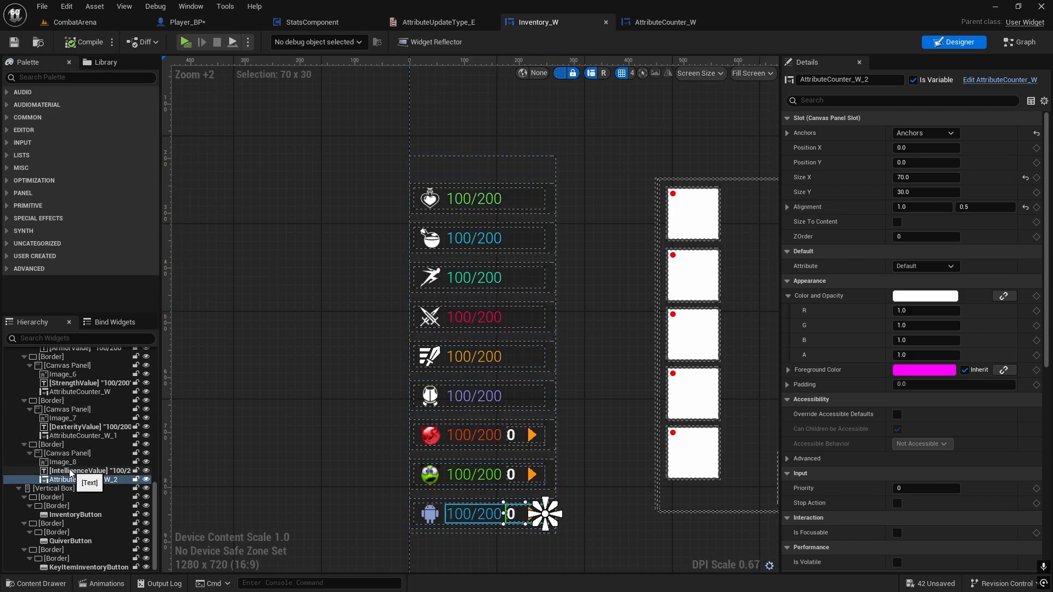
# Add a Horizontal Box as the last child of the Vertical Box that holds the stat rows
pyautogui.click(482, 356)
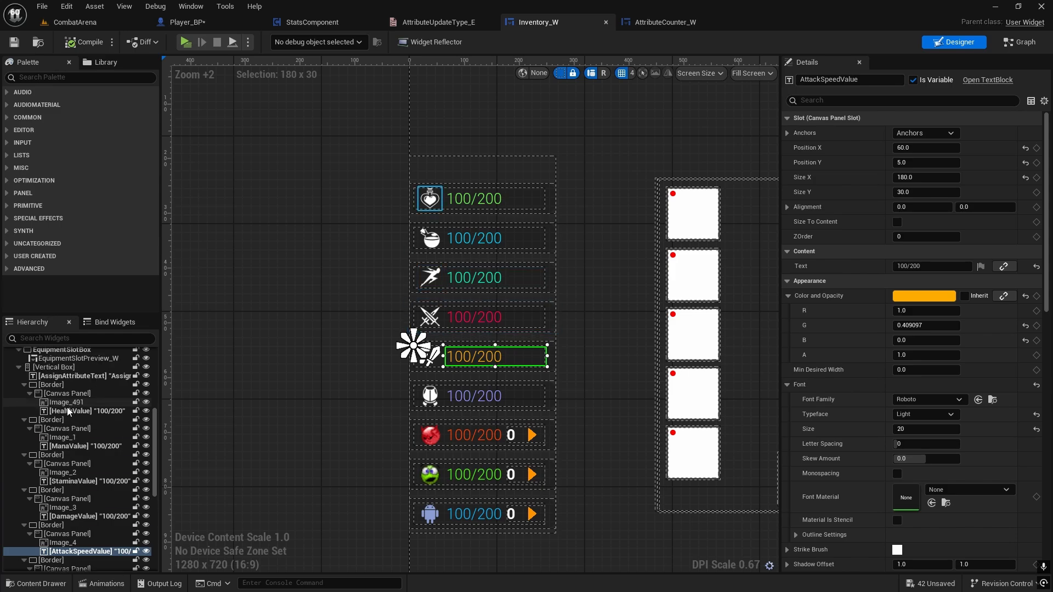
pyautogui.scroll(2, 68, 411)
pyautogui.click(64, 404)
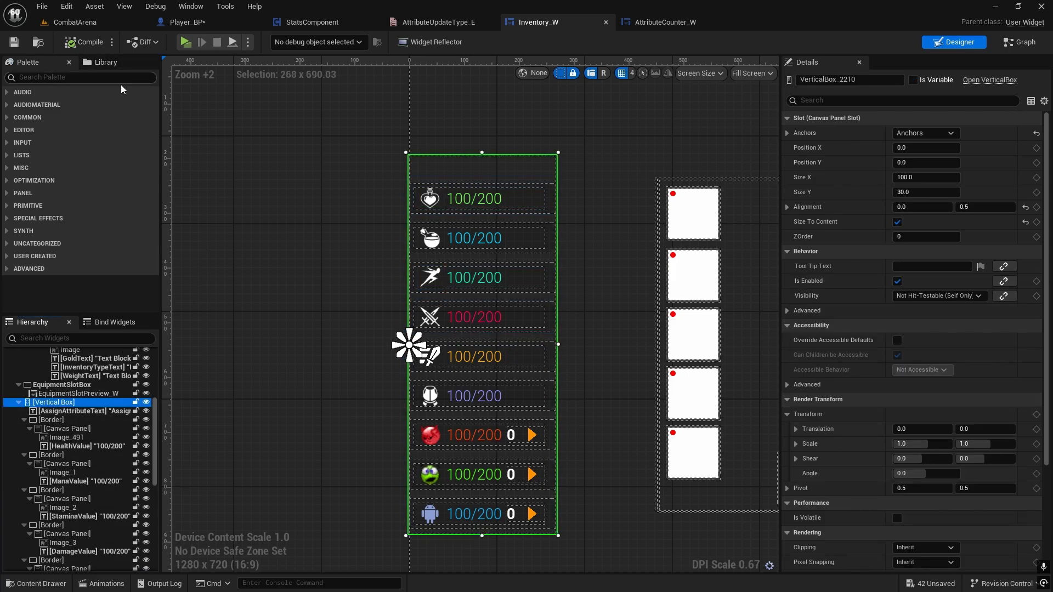
pyautogui.click(62, 77)
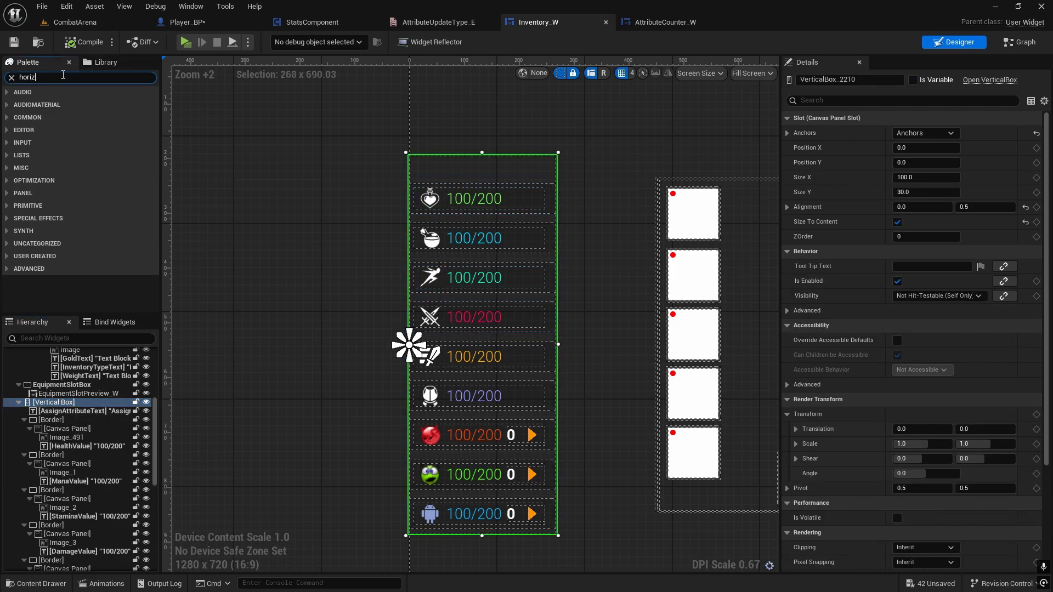
pyautogui.moveTo(57, 104); pyautogui.dragTo(52, 407)
pyautogui.scroll(-10, 81, 480)
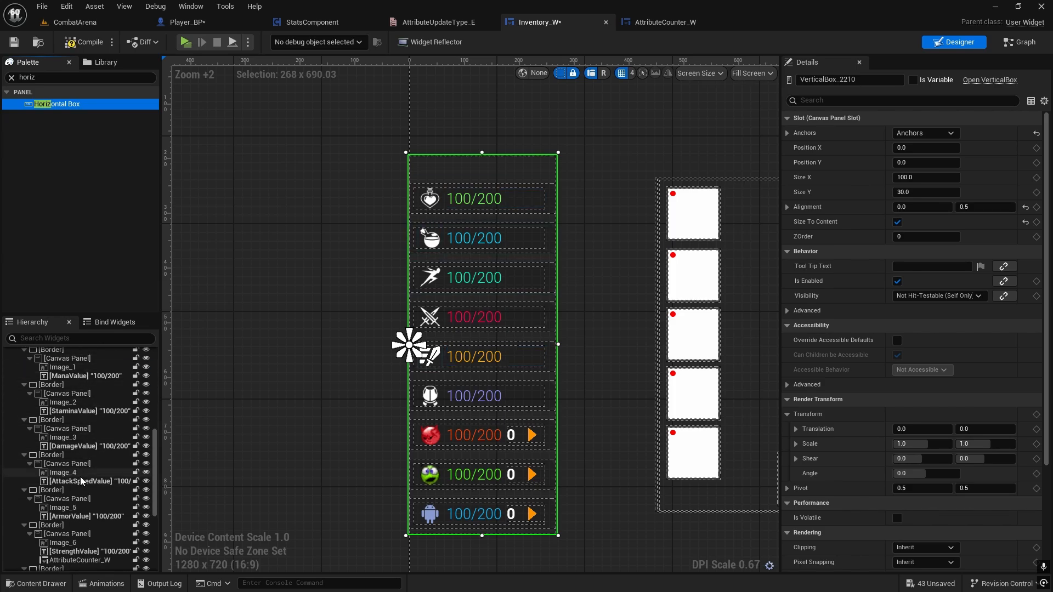
pyautogui.click(81, 480)
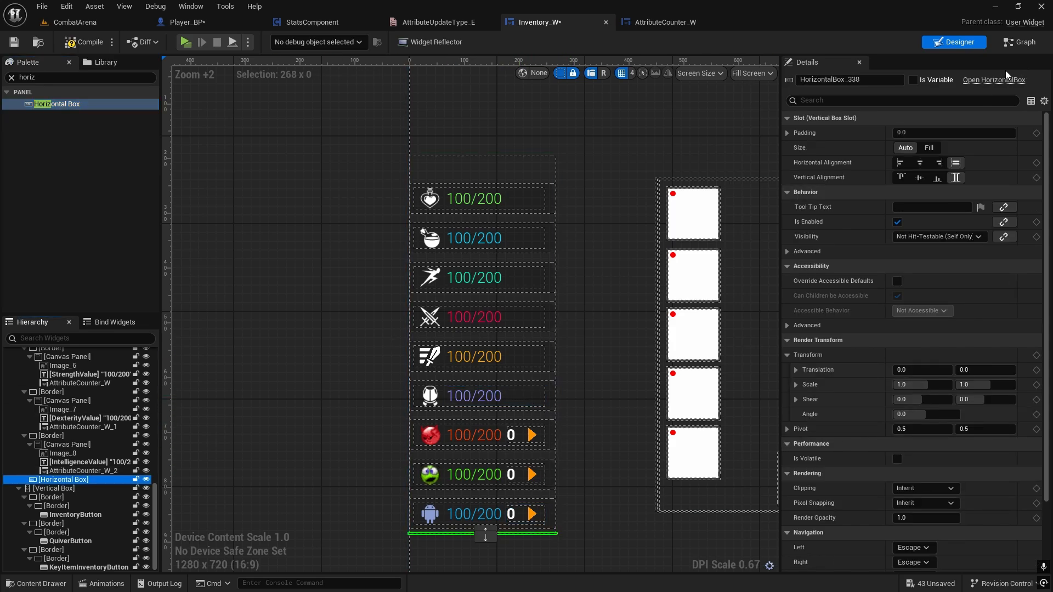
# Rename the new Horizontal Box as AttributeButtonBox and expose it as a variable
pyautogui.click(866, 80)
pyautogui.write('Attri')
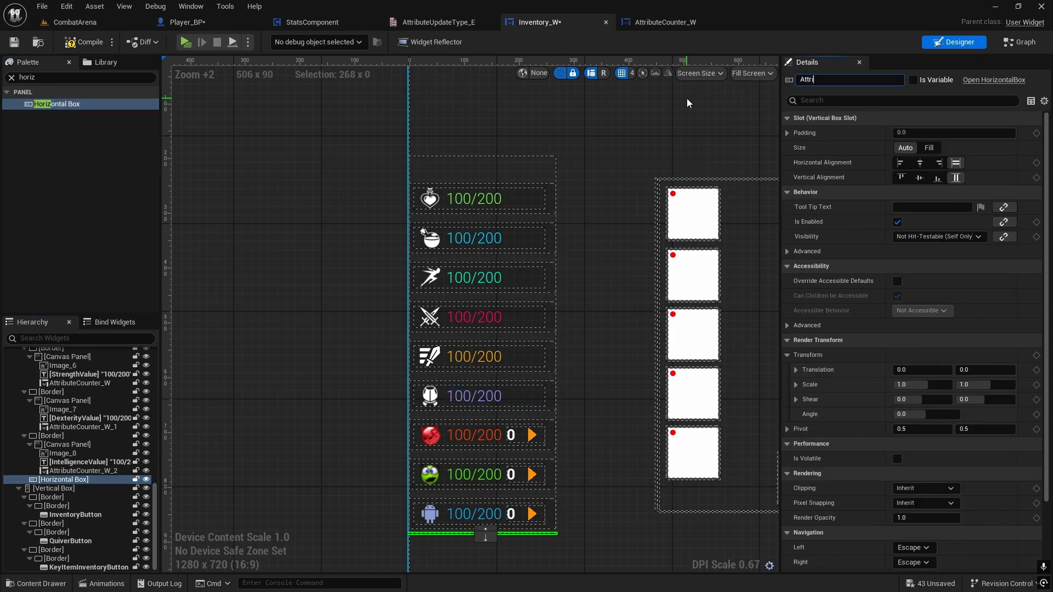
pyautogui.write('buteButtonBox')
pyautogui.click(913, 80)
# Set the visibility of AttributeButtonBox to Hidden
pyautogui.scroll(-5, 902, 294)
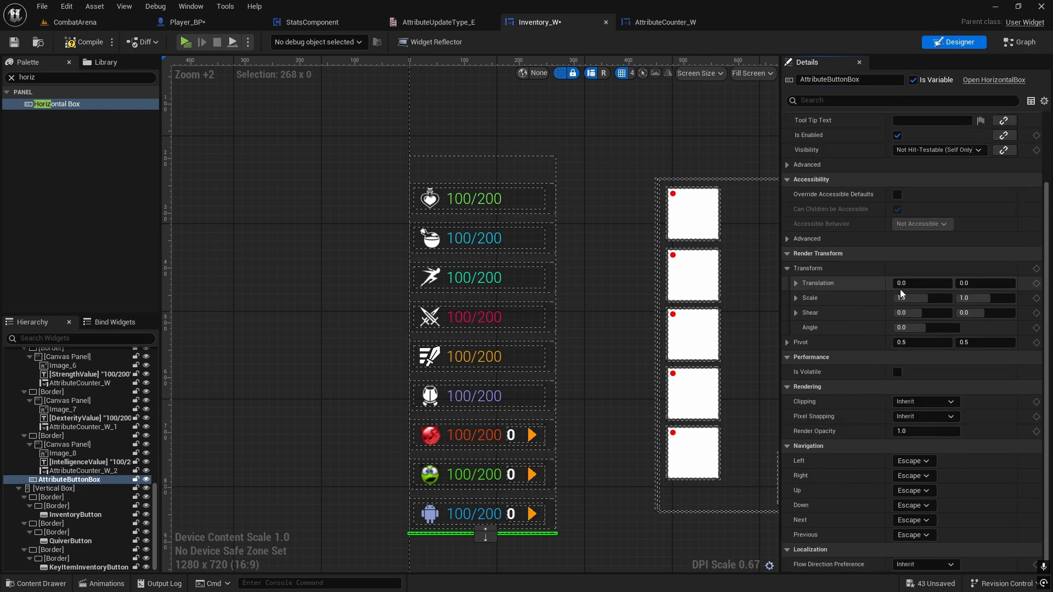
pyautogui.scroll(5, 901, 291)
pyautogui.scroll(-5, 897, 275)
pyautogui.scroll(5, 886, 291)
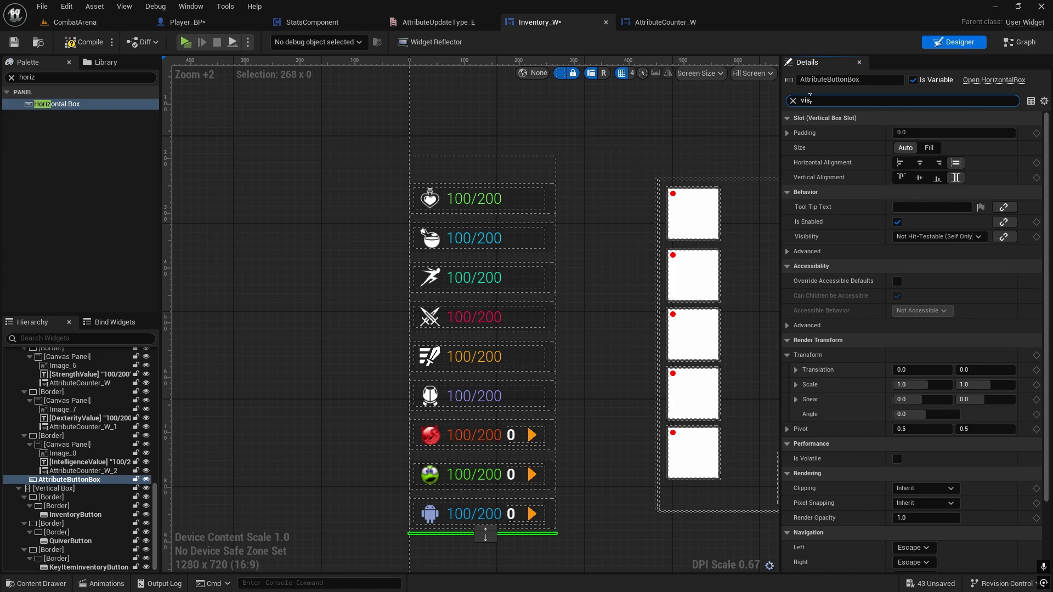
pyautogui.write('i')
pyautogui.click(942, 132)
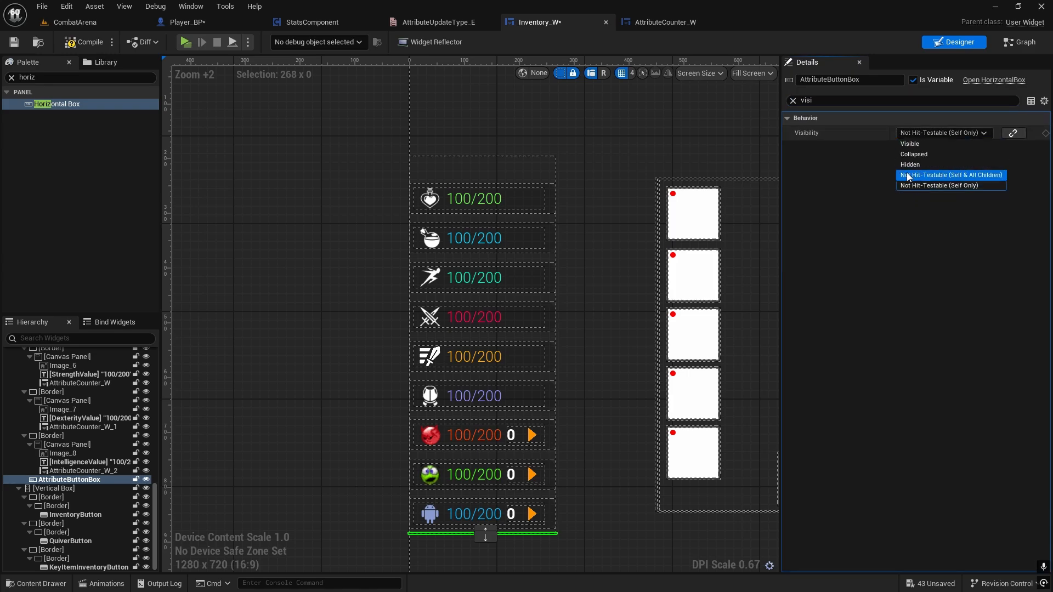
pyautogui.click(910, 165)
# Add two Button widgets inside AttributeButtonBox
pyautogui.moveTo(616, 426); pyautogui.dragTo(589, 292, button='right')
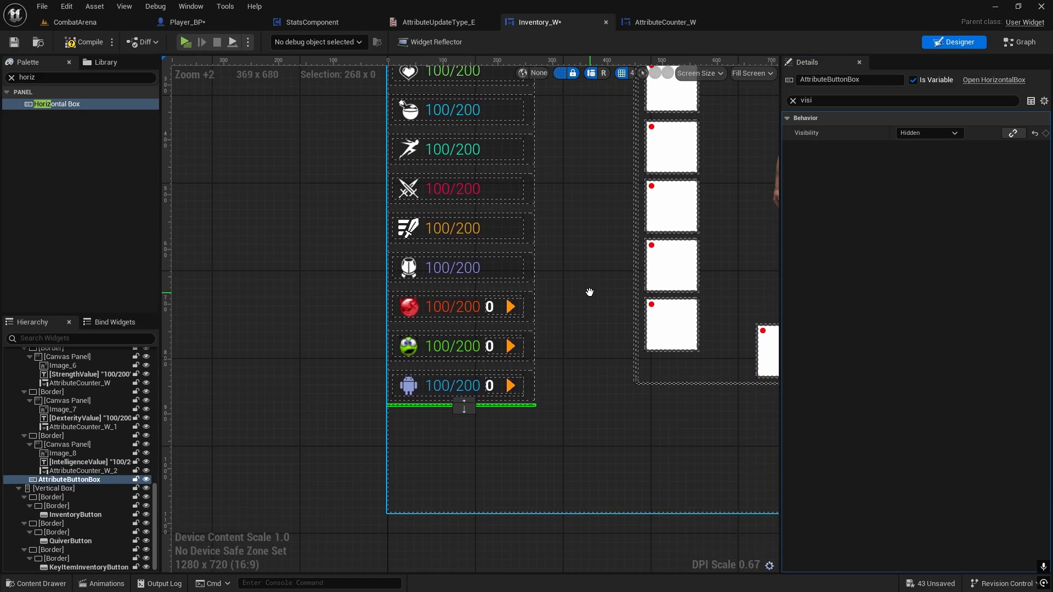
pyautogui.click(11, 78)
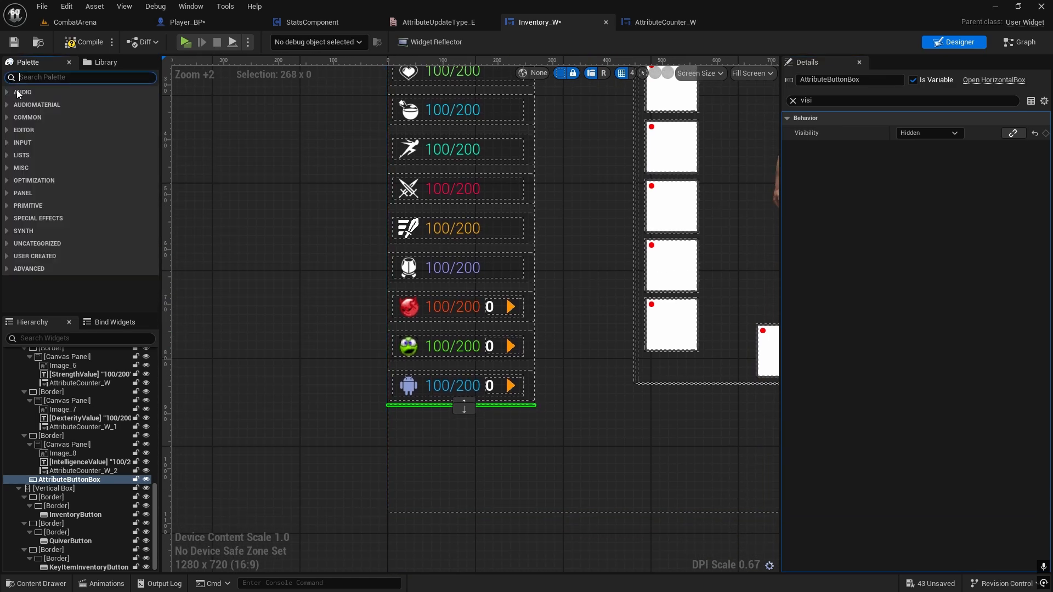
pyautogui.moveTo(44, 128); pyautogui.dragTo(77, 481)
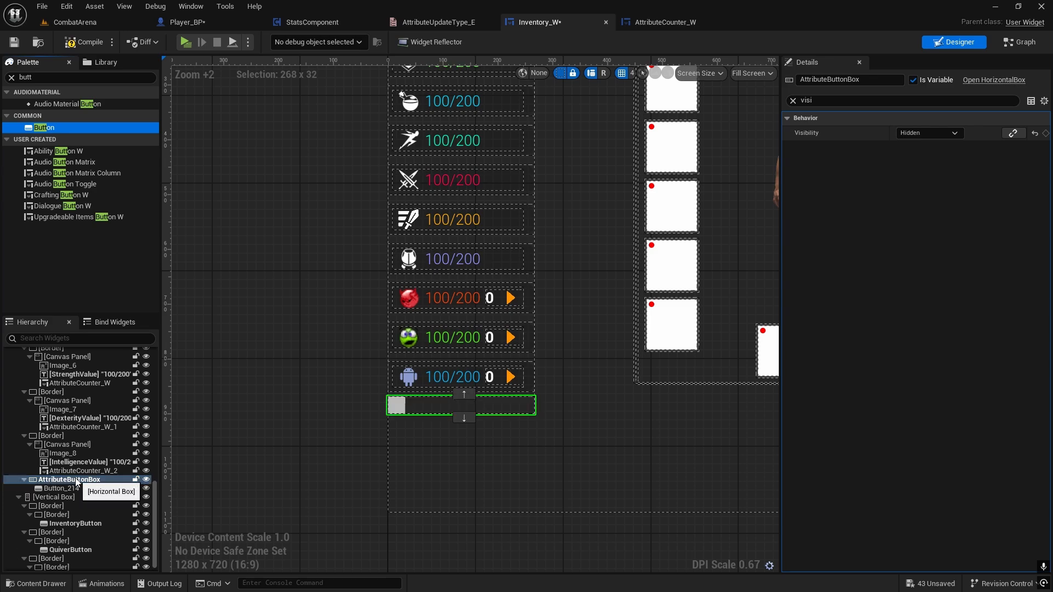
pyautogui.moveTo(54, 133); pyautogui.dragTo(75, 482)
# Rename the first button in AttributeButtonBox as CommitButton
pyautogui.click(60, 488)
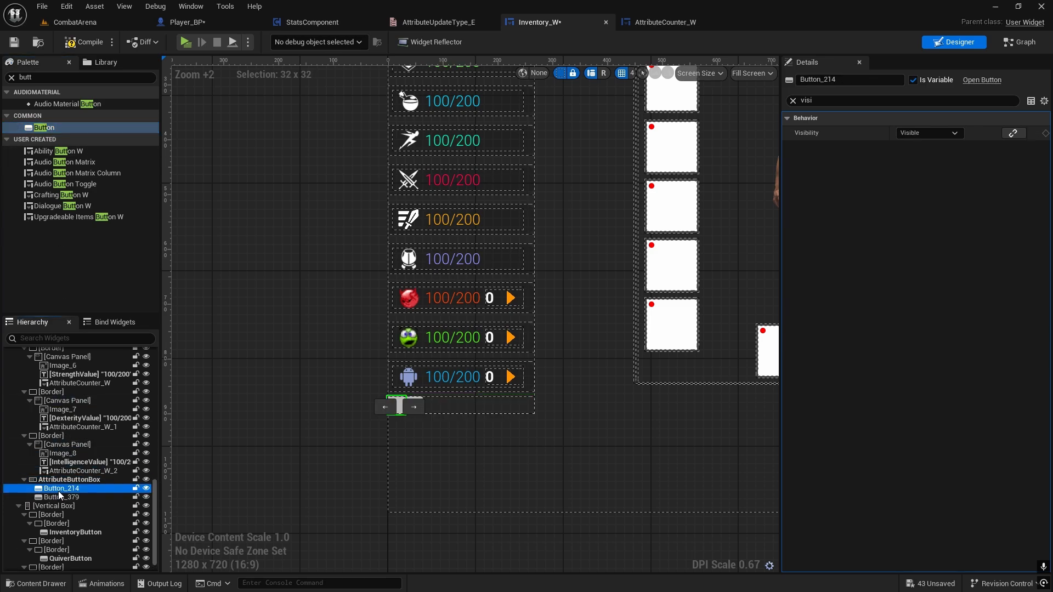
pyautogui.click(793, 101)
pyautogui.click(817, 79)
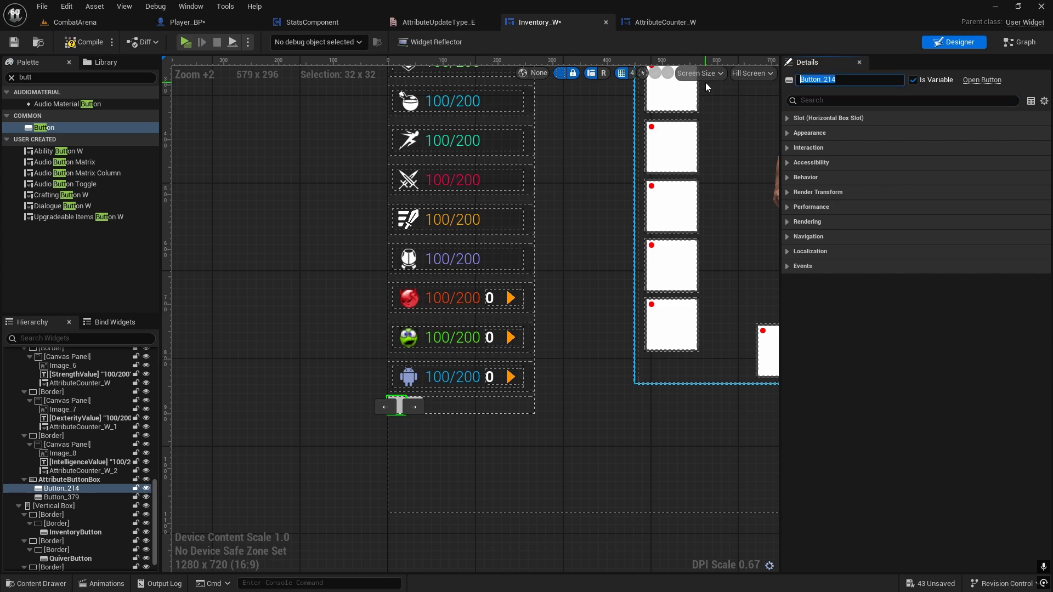
pyautogui.write('Re')
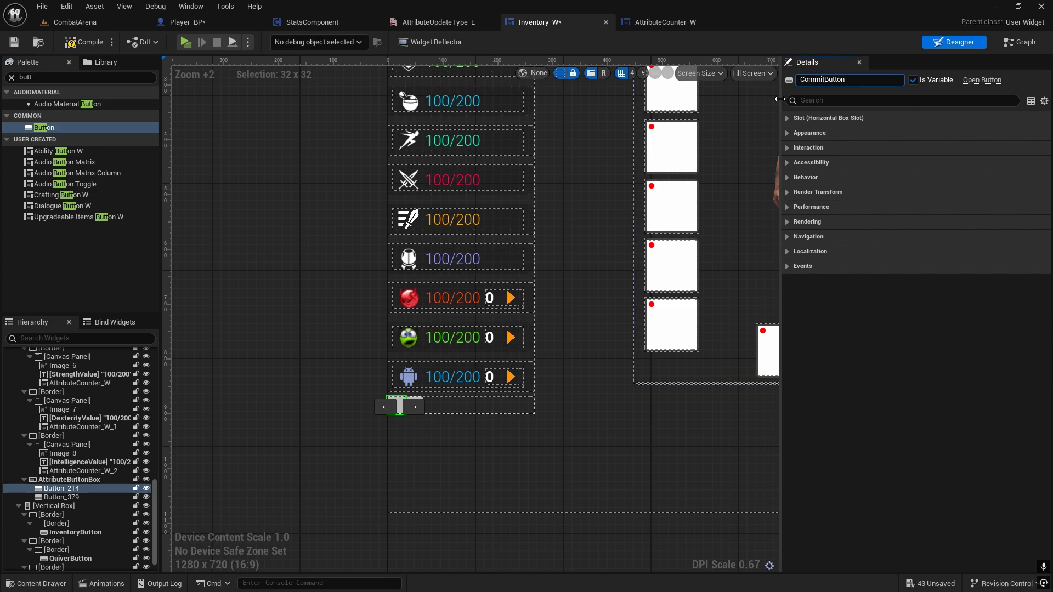
# Rename the second button in AttributeButtonBox as ResetButton
pyautogui.click(70, 497)
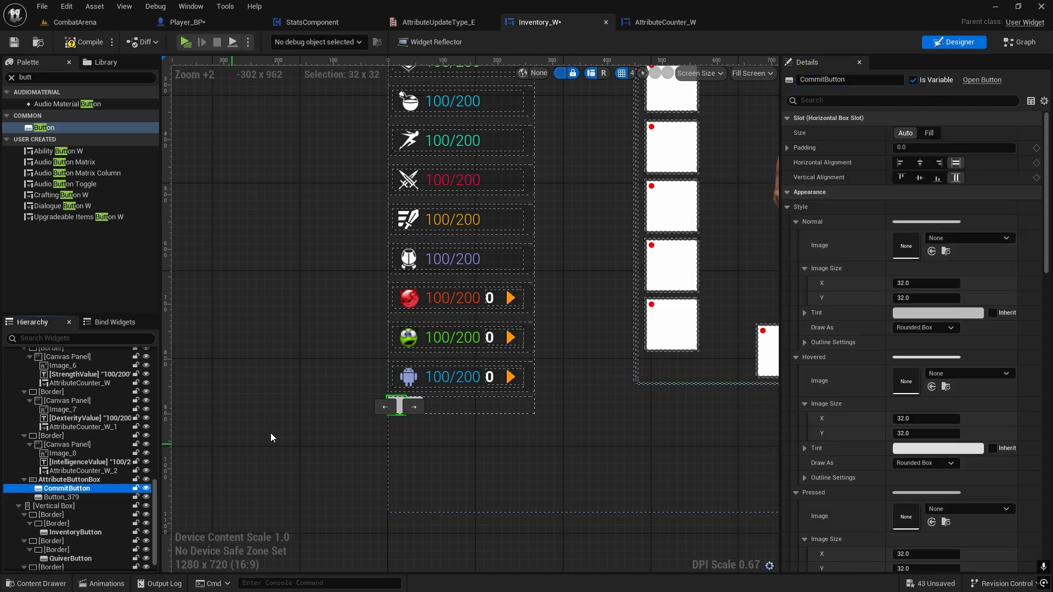
pyautogui.click(844, 80)
pyautogui.write('ResetBu')
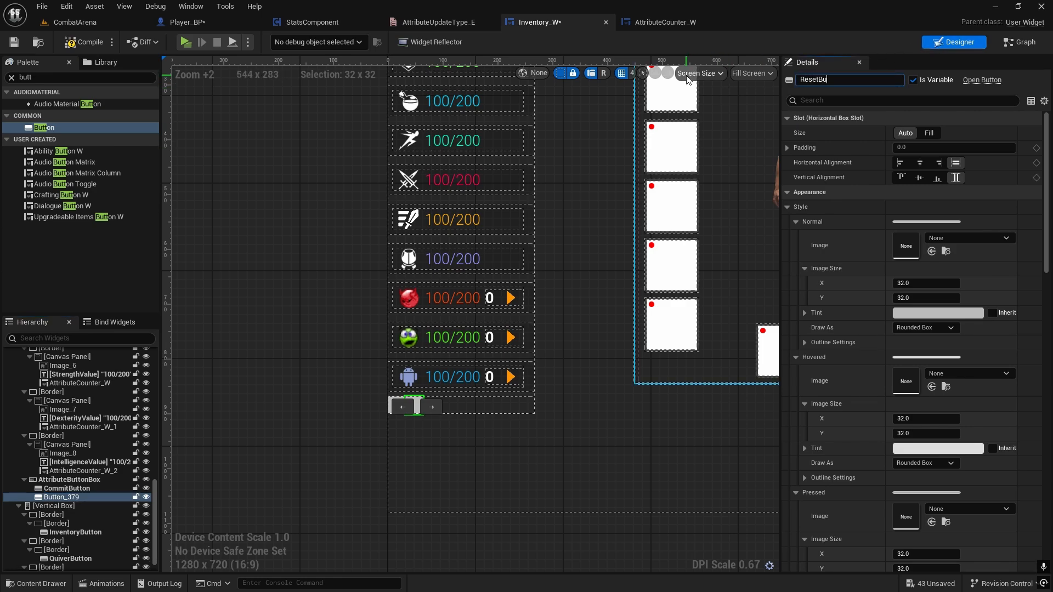
pyautogui.write('tton')
pyautogui.press('Return')
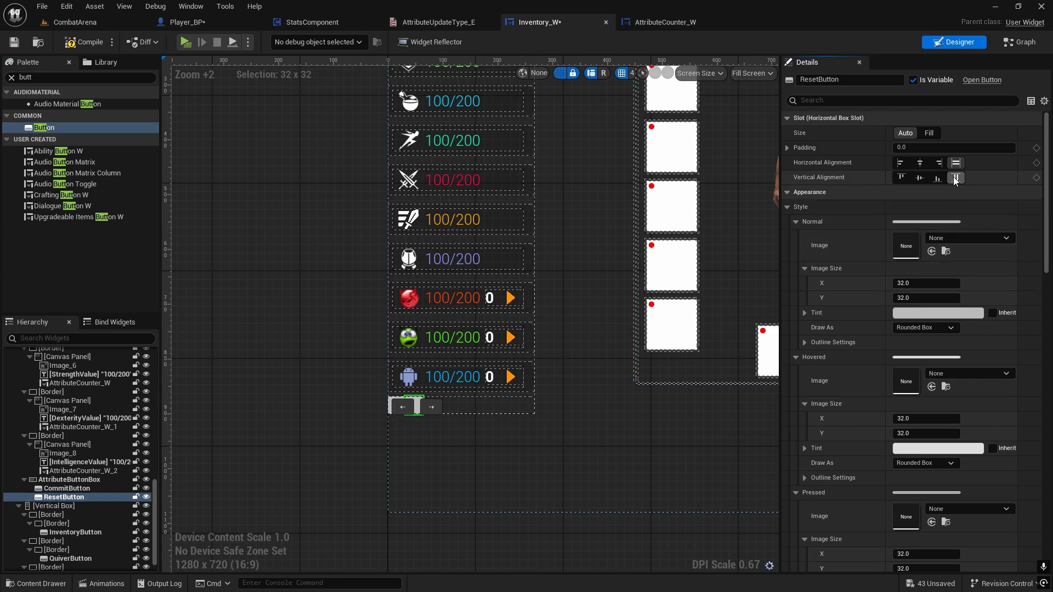
# Set the slot size of both ResetButton and CommitButton to Fill
pyautogui.click(928, 133)
pyautogui.click(65, 488)
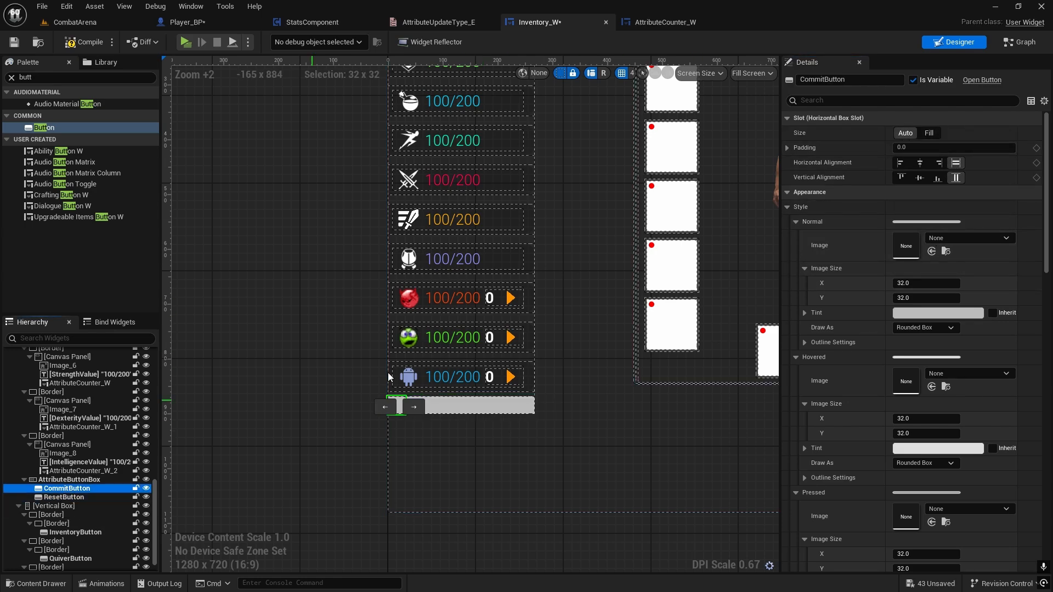
pyautogui.click(927, 136)
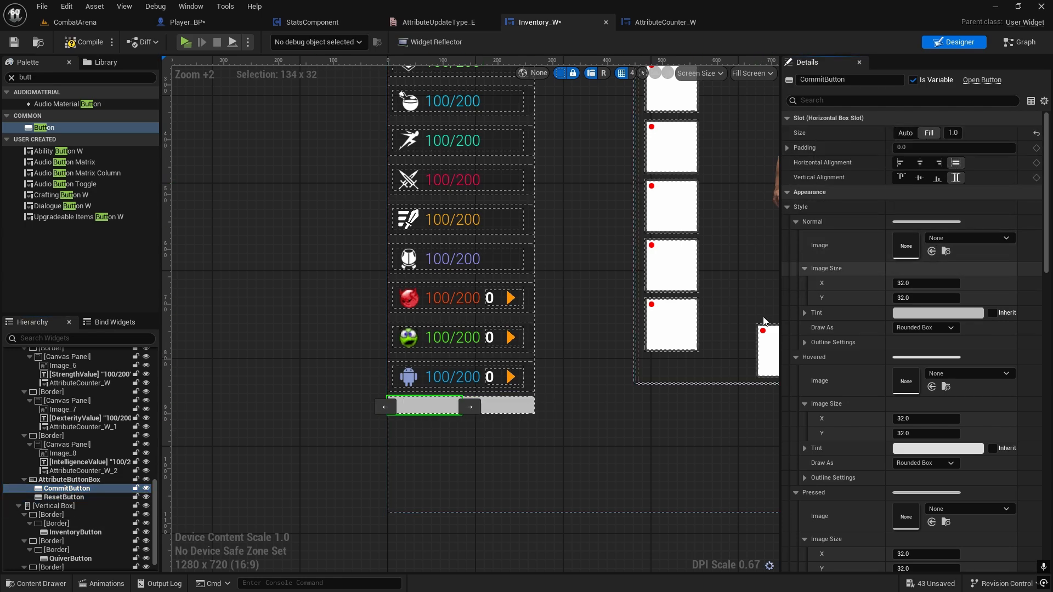
# Set the slot padding of CommitButton and ResetButton to 10 each
pyautogui.click(923, 146)
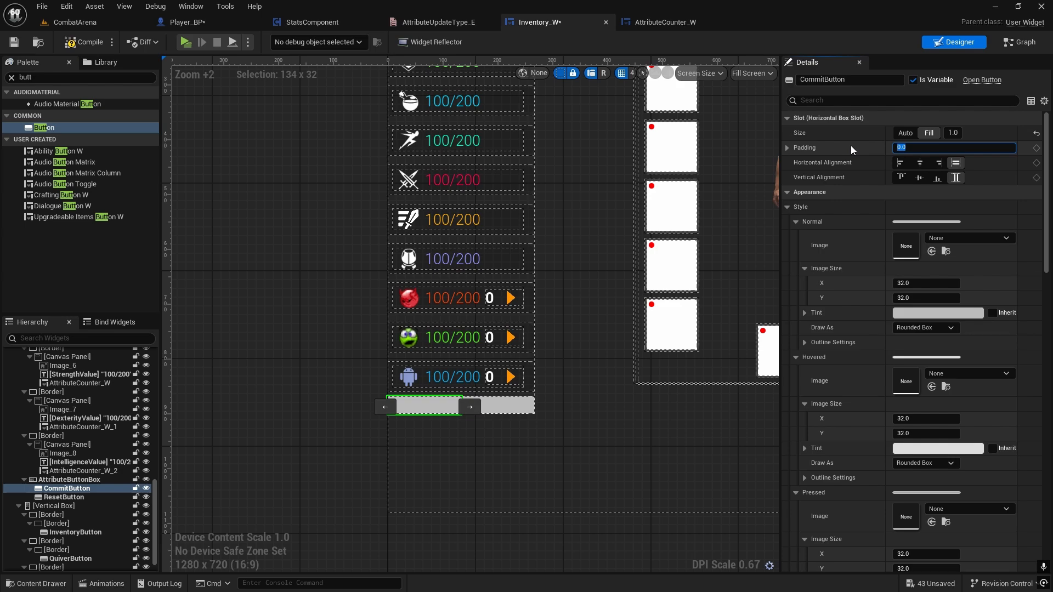
pyautogui.write('10')
pyautogui.press('Return')
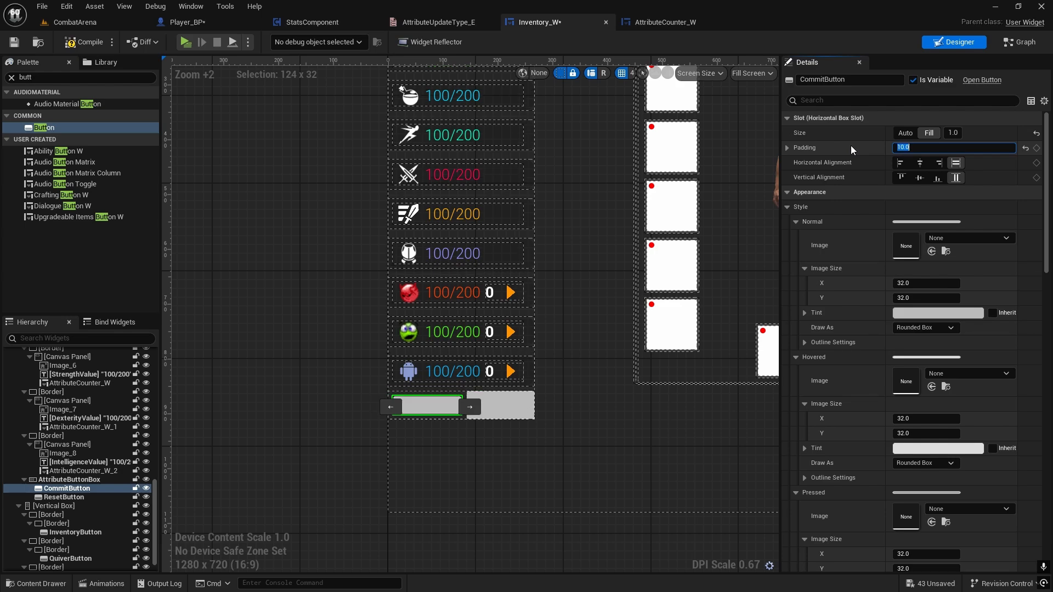
pyautogui.click(129, 497)
pyautogui.click(895, 148)
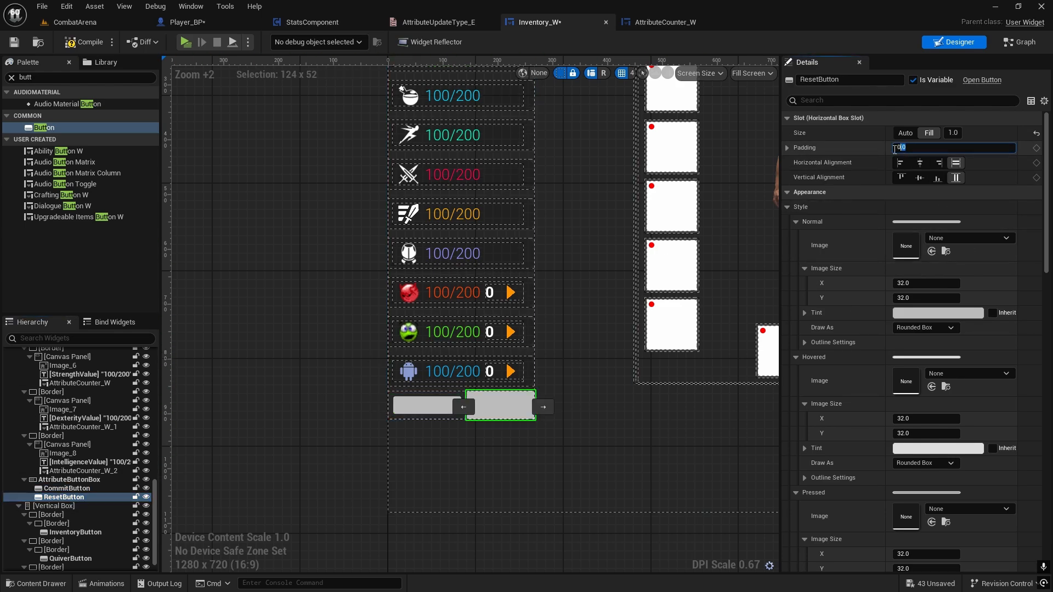
pyautogui.write('10')
pyautogui.press('Return')
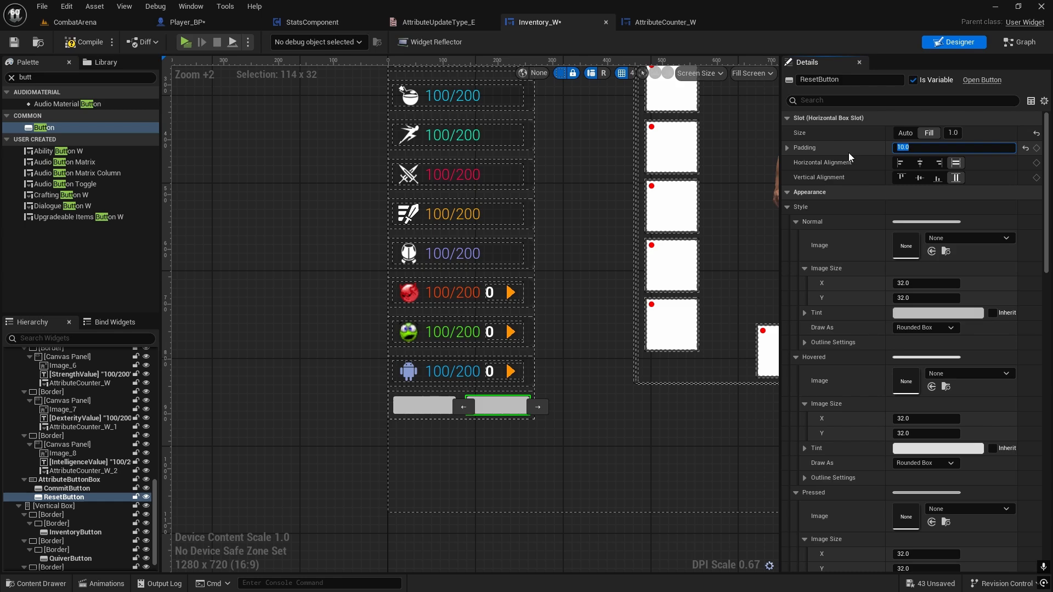
# Set the left slot padding of CommitButton to 30
pyautogui.click(787, 147)
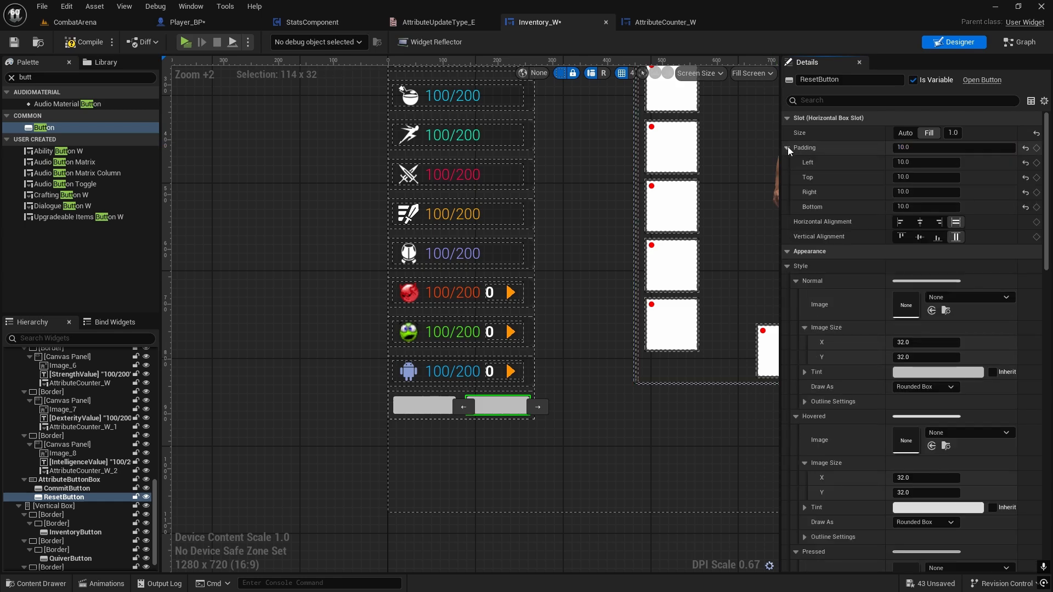
pyautogui.click(67, 488)
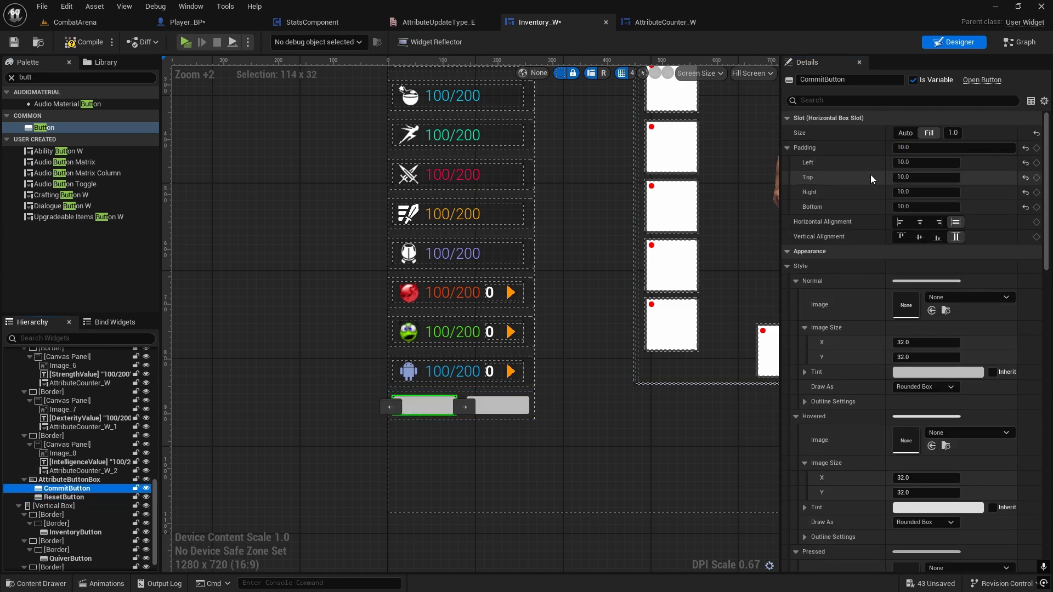
pyautogui.write('30')
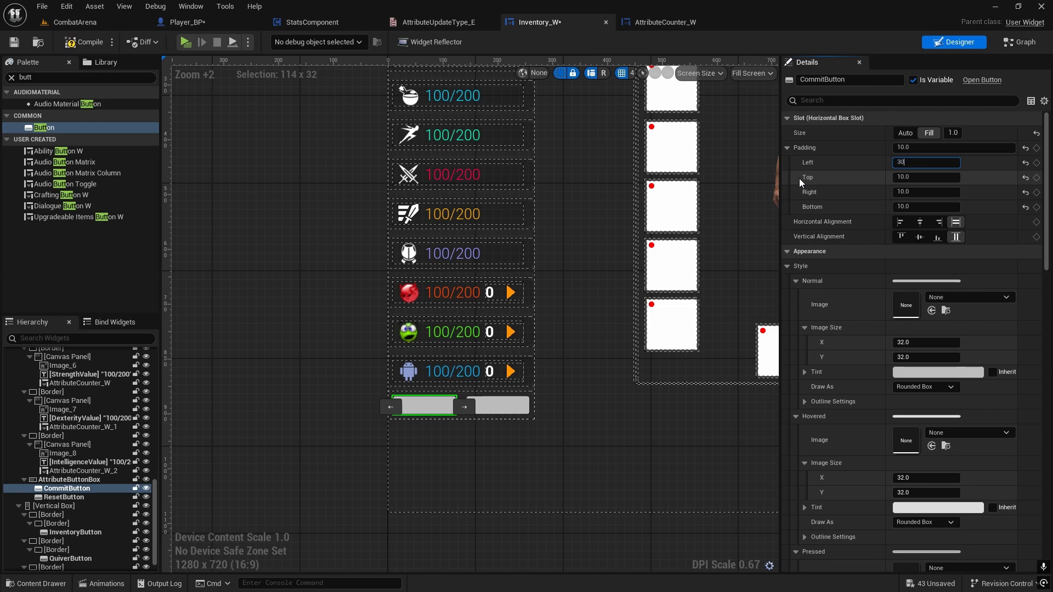
pyautogui.press('Return')
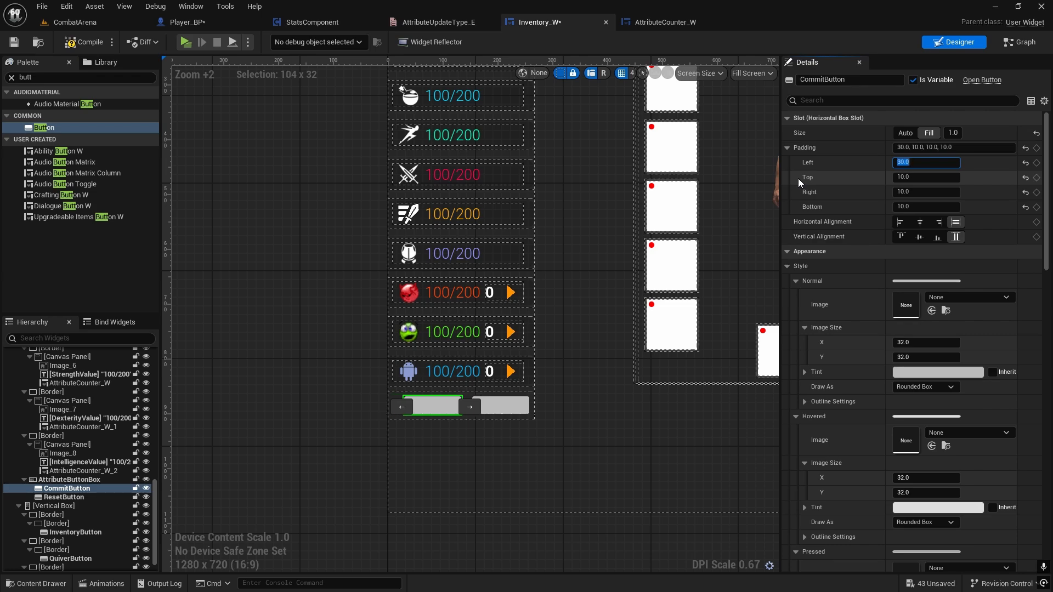
pyautogui.write('40')
pyautogui.press('Return')
pyautogui.write('30')
pyautogui.press('Return')
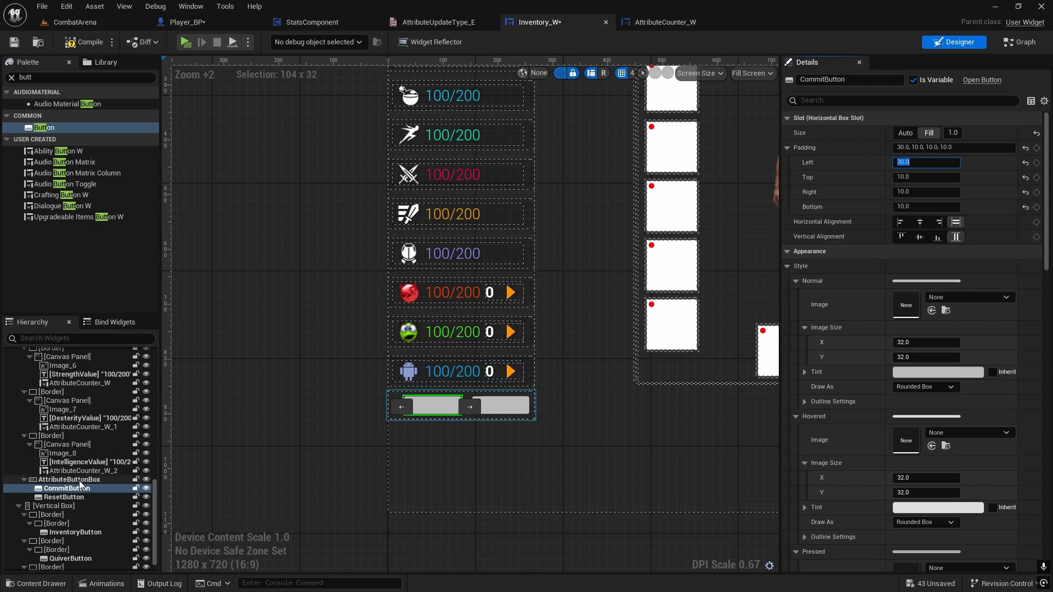
# Set the right slot padding of ResetButton to 30
pyautogui.click(65, 497)
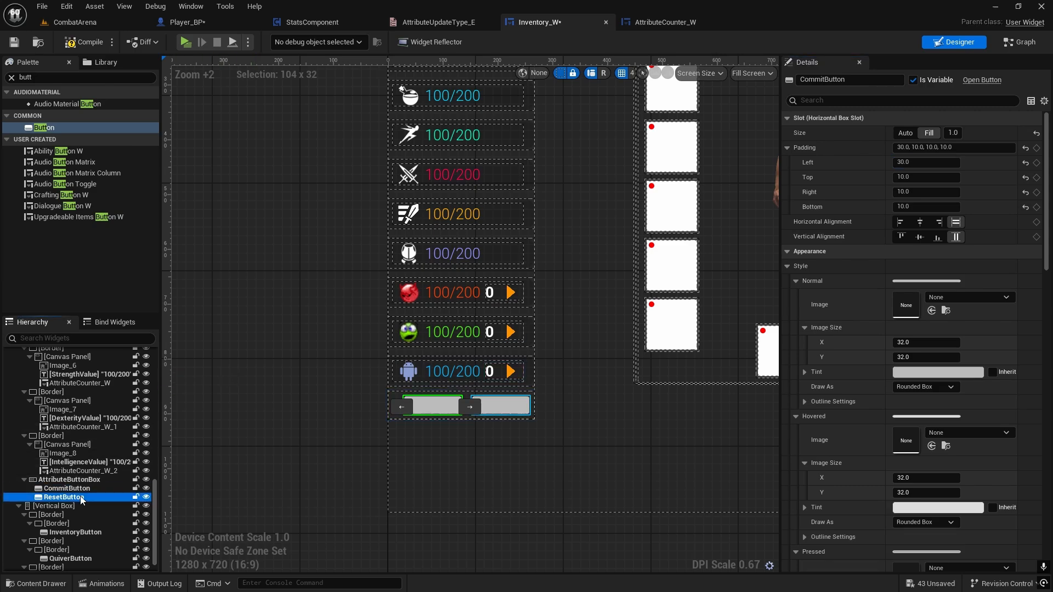
pyautogui.click(919, 192)
pyautogui.write('30')
pyautogui.press('Return')
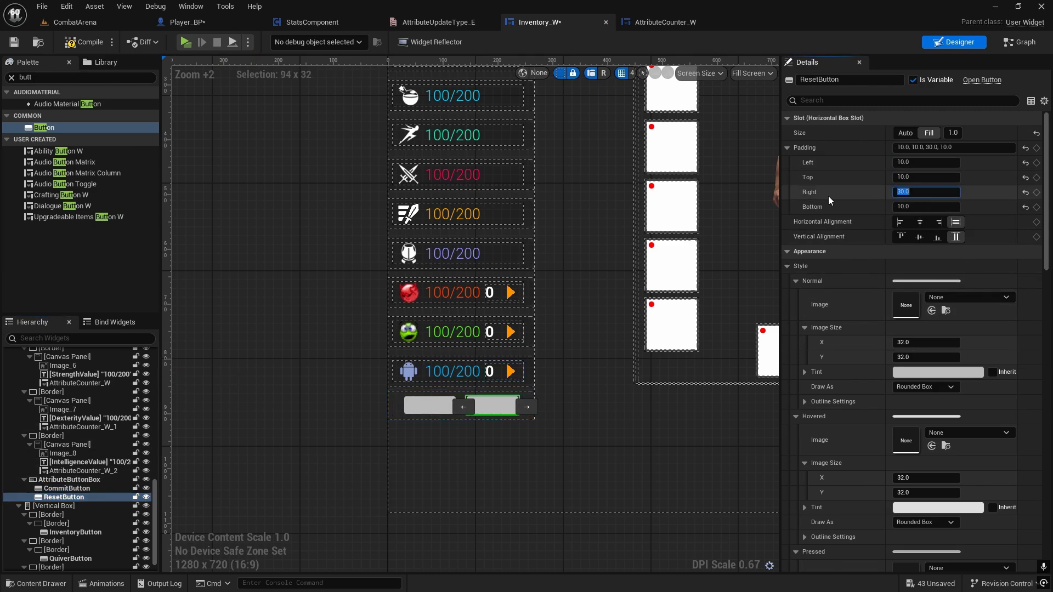
# Add a Text widget from the palette as a child of CommitButton
pyautogui.click(505, 430)
pyautogui.moveTo(504, 434); pyautogui.dragTo(540, 362, button='right')
pyautogui.scroll(1, 504, 360)
pyautogui.click(439, 324)
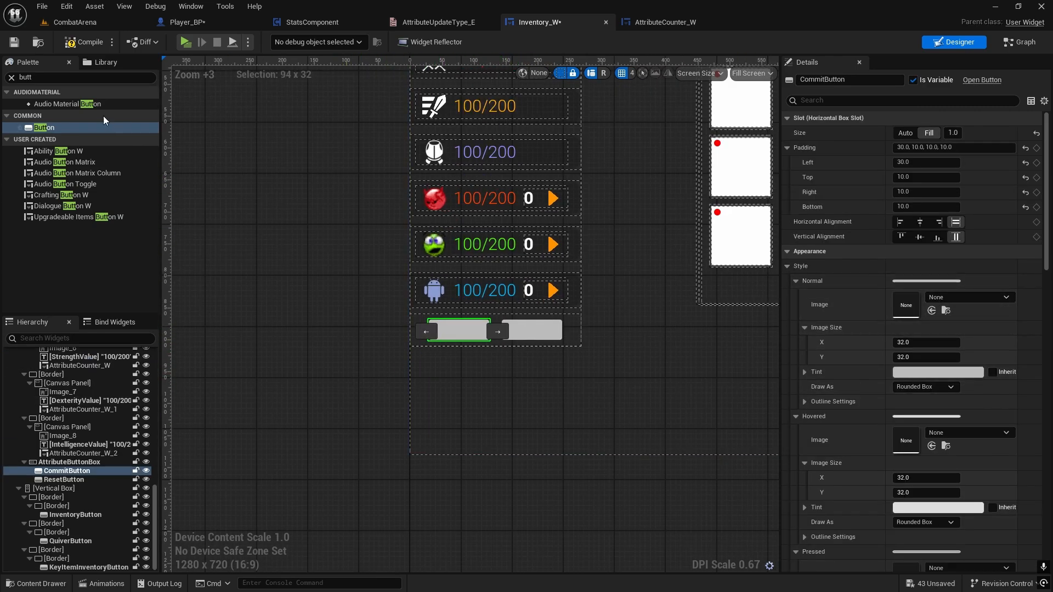
pyautogui.click(11, 80)
pyautogui.write('te')
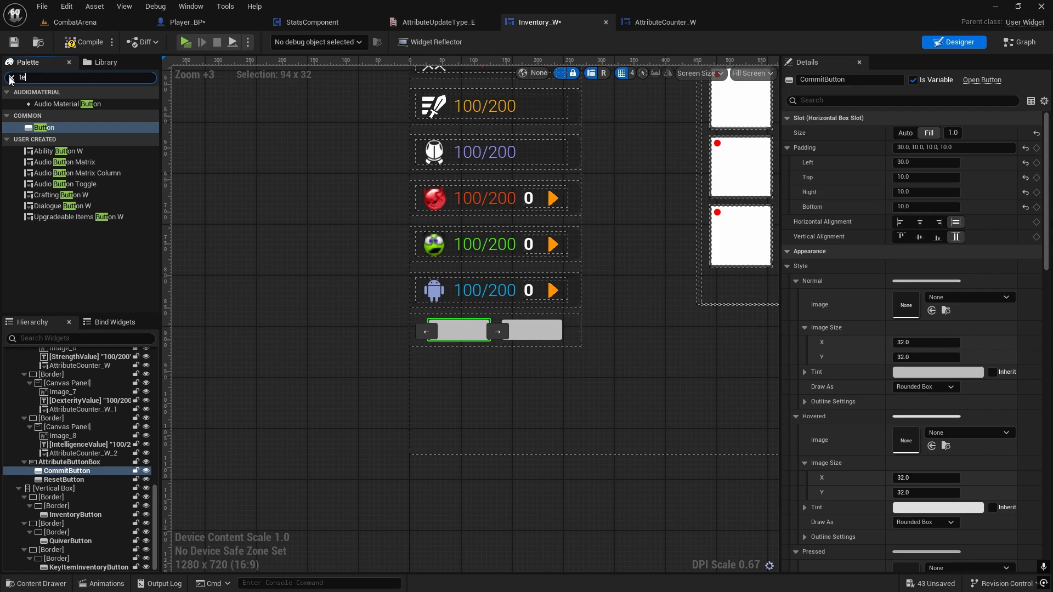
pyautogui.write('x')
pyautogui.moveTo(64, 114); pyautogui.dragTo(72, 475)
pyautogui.click(81, 480)
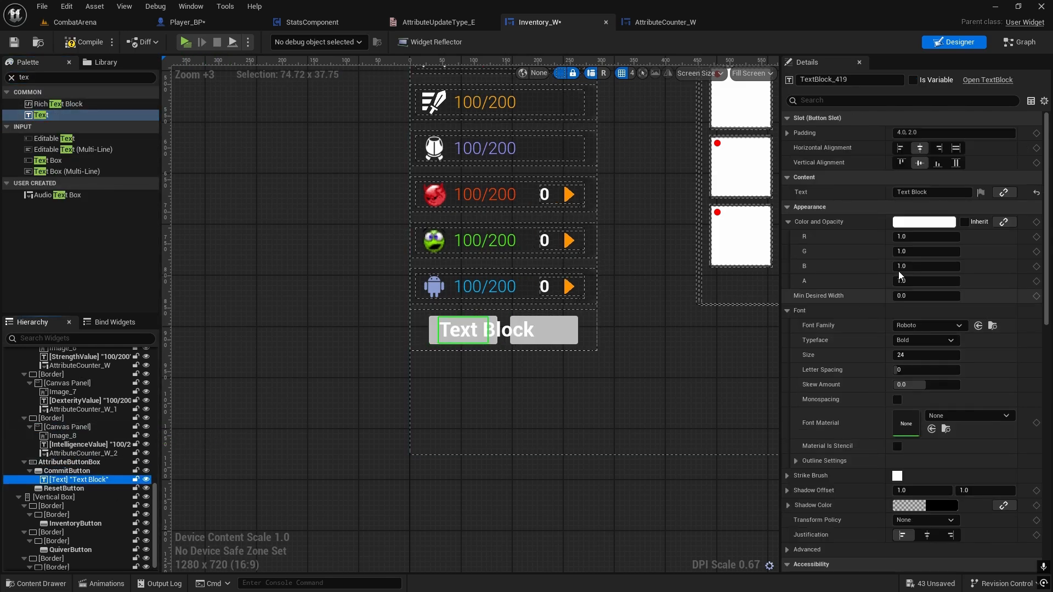
# Make CommitButton's text block read Commit, with font size 14 and centred justification
pyautogui.click(810, 190)
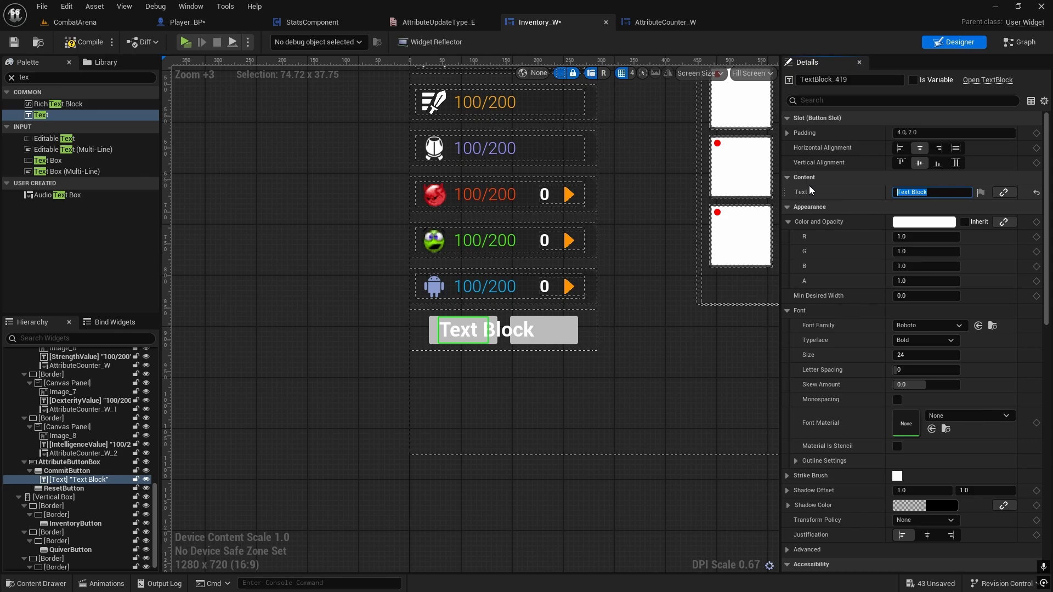
pyautogui.write('Commit')
pyautogui.press('Return')
pyautogui.write('16')
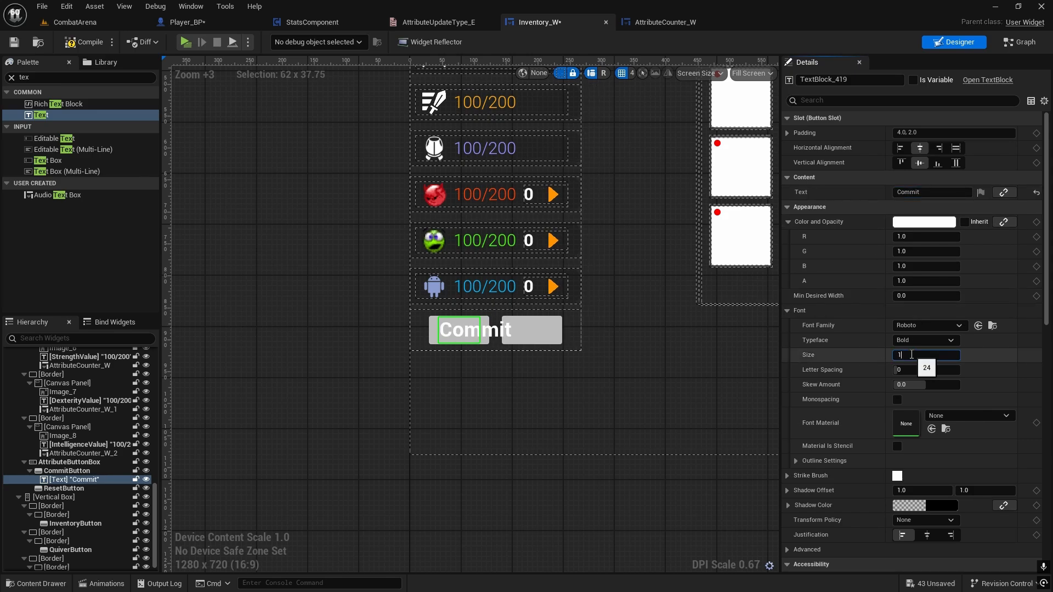
pyautogui.press('Return')
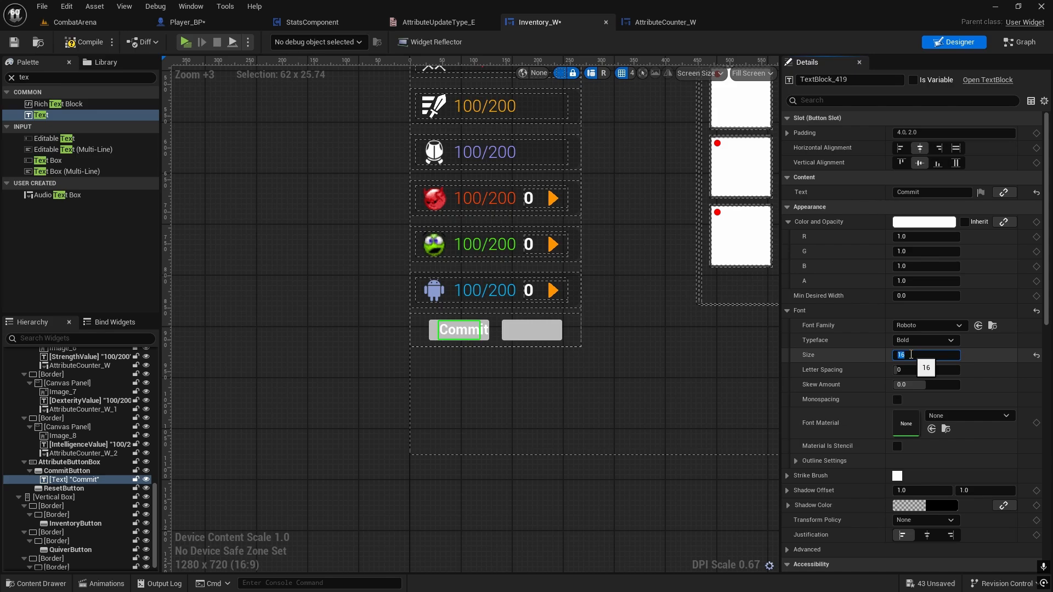
pyautogui.write('1')
pyautogui.press('Return')
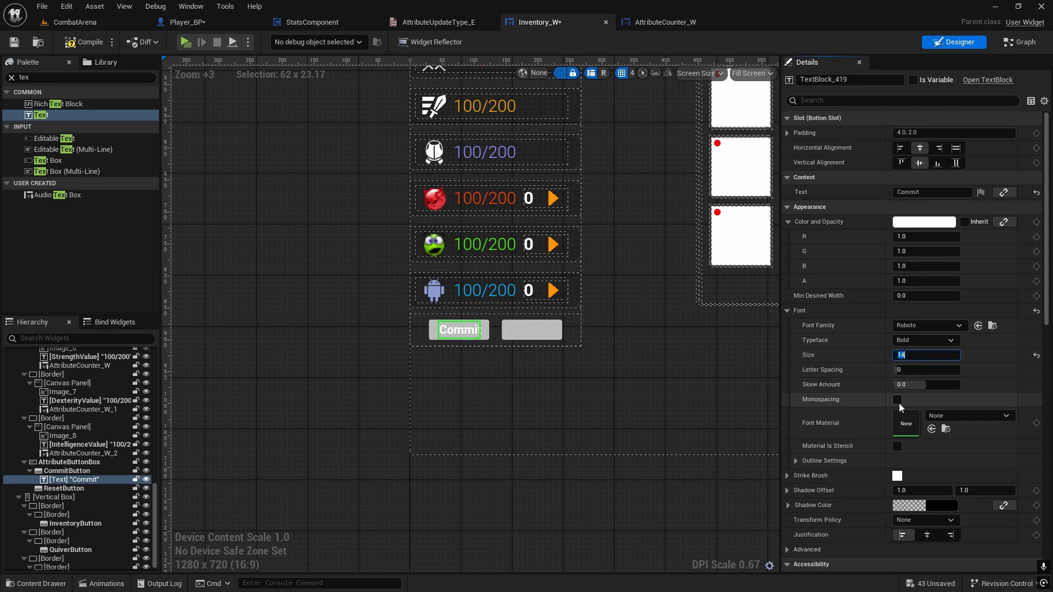
pyautogui.scroll(-2, 919, 483)
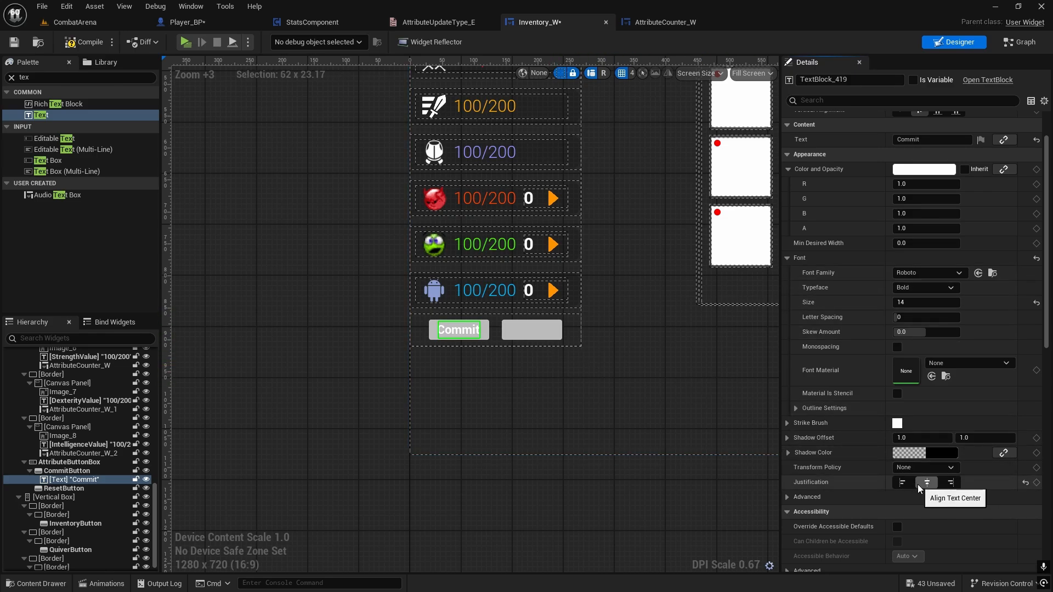
# Paste a copy of the Commit text block into ResetButton and change its text to Reset
pyautogui.click(84, 489)
pyautogui.hotkey('ctrl', 'v')
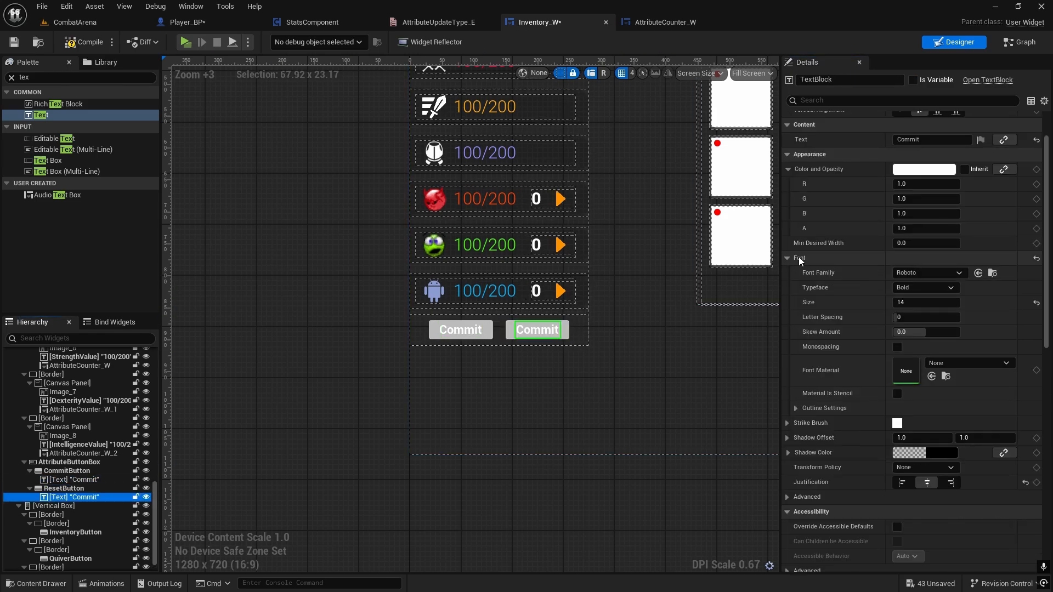
pyautogui.moveTo(927, 142); pyautogui.dragTo(821, 142)
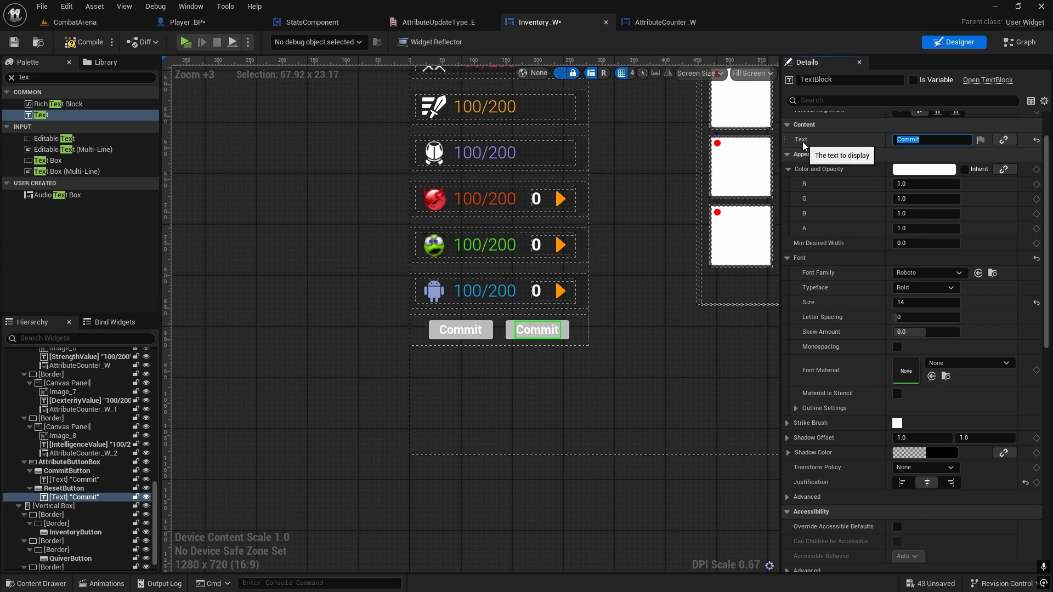
pyautogui.write('Reset')
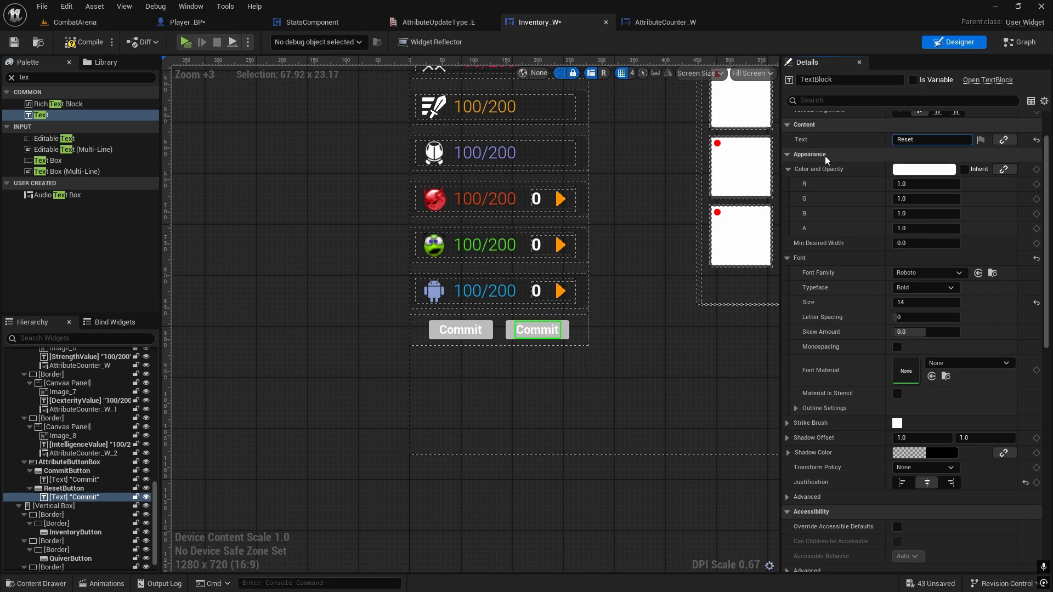
pyautogui.press('Return')
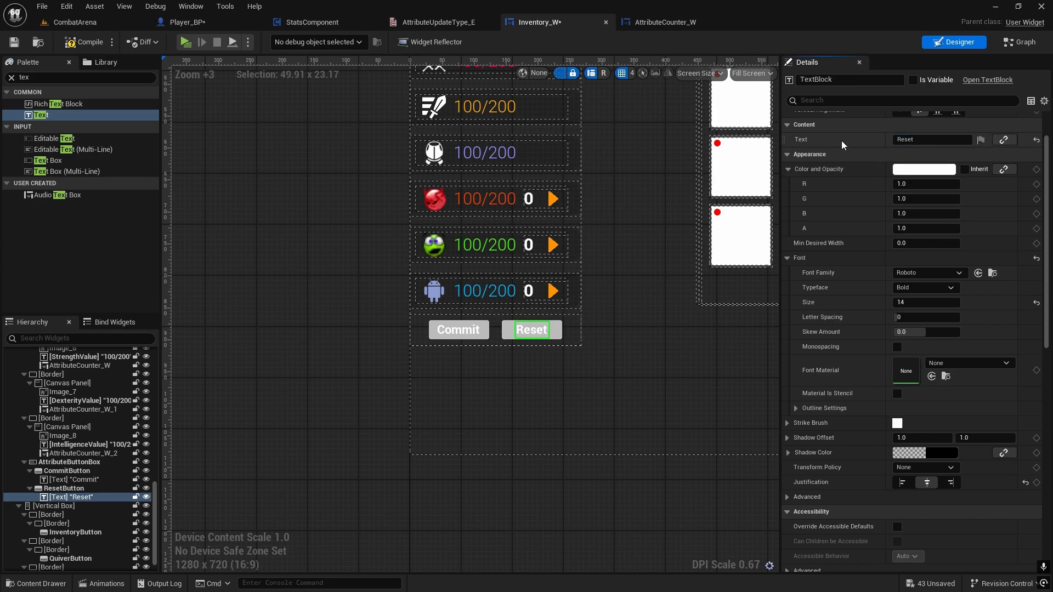
# Set the normal-state tint of CommitButton to orange, hex sRGB BB6E00FF
pyautogui.click(66, 471)
pyautogui.click(937, 320)
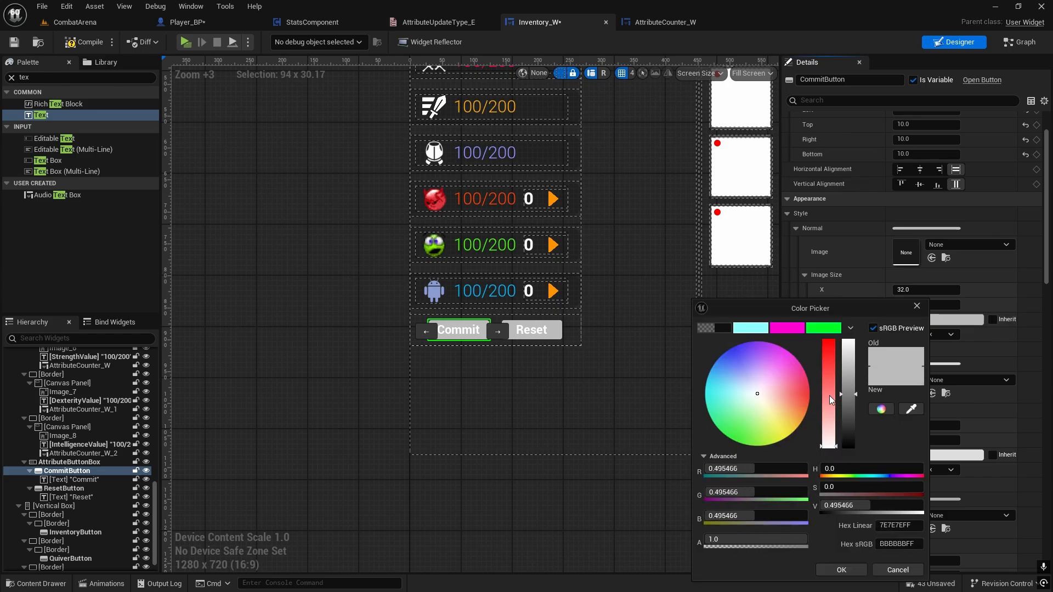
pyautogui.moveTo(781, 422); pyautogui.dragTo(823, 420)
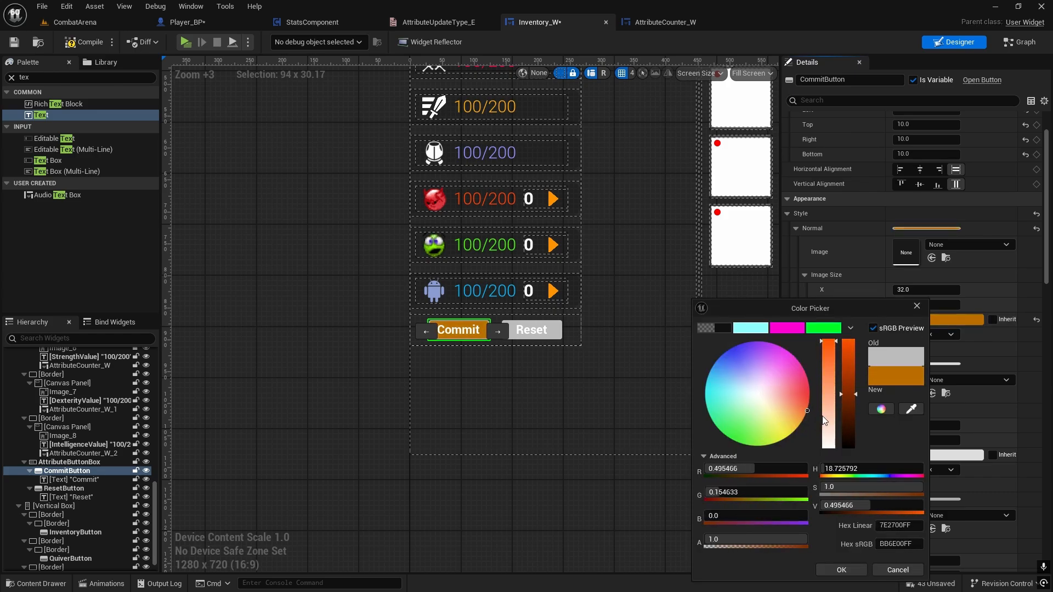
pyautogui.click(834, 570)
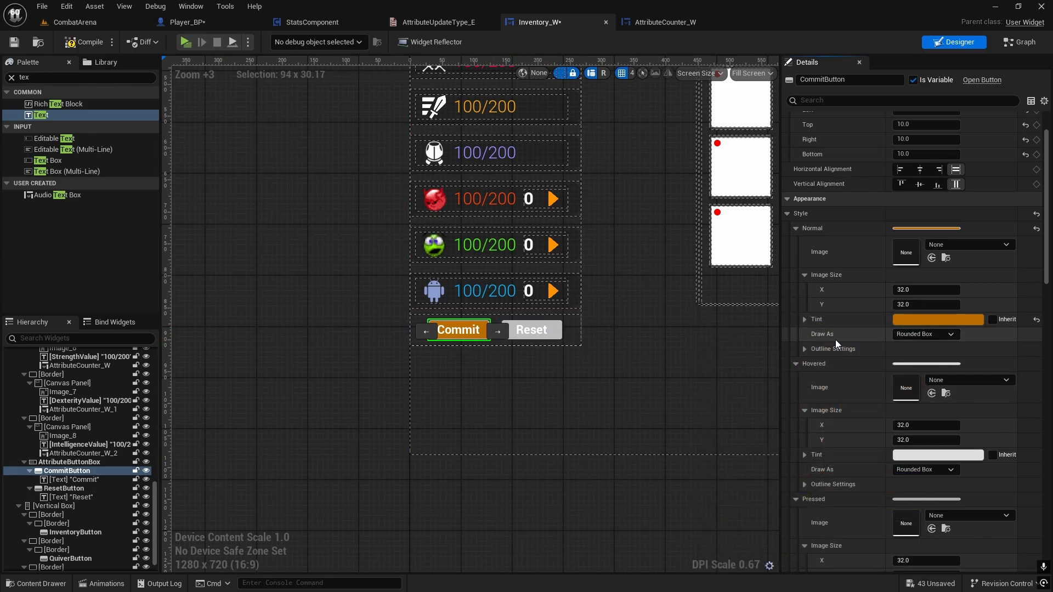
# Copy CommitButton's normal tint and paste it onto its hovered and pressed tints
pyautogui.rightClick(935, 324)
pyautogui.click(968, 386)
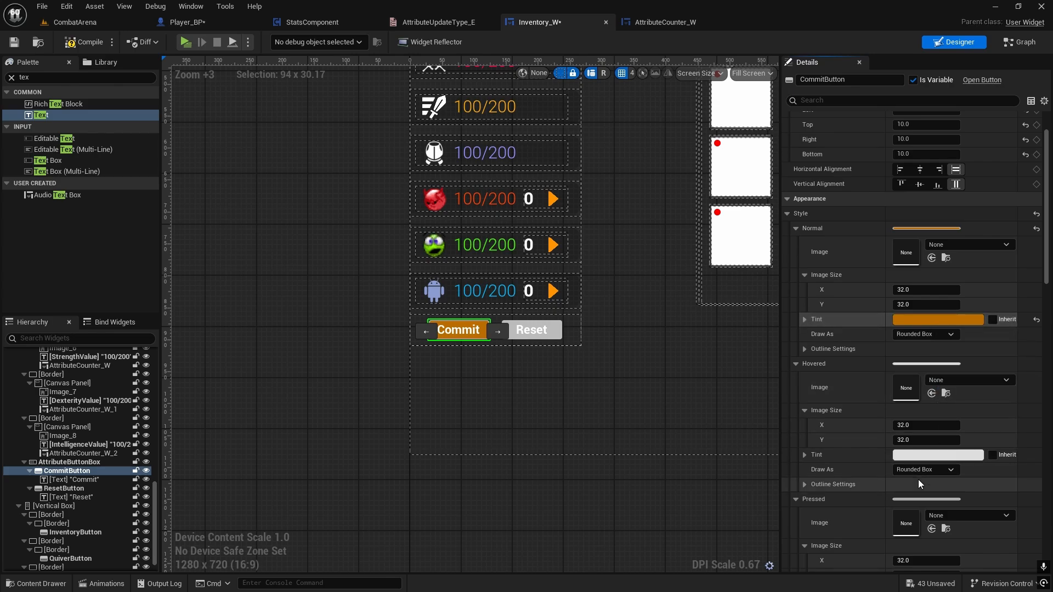
pyautogui.rightClick(929, 459)
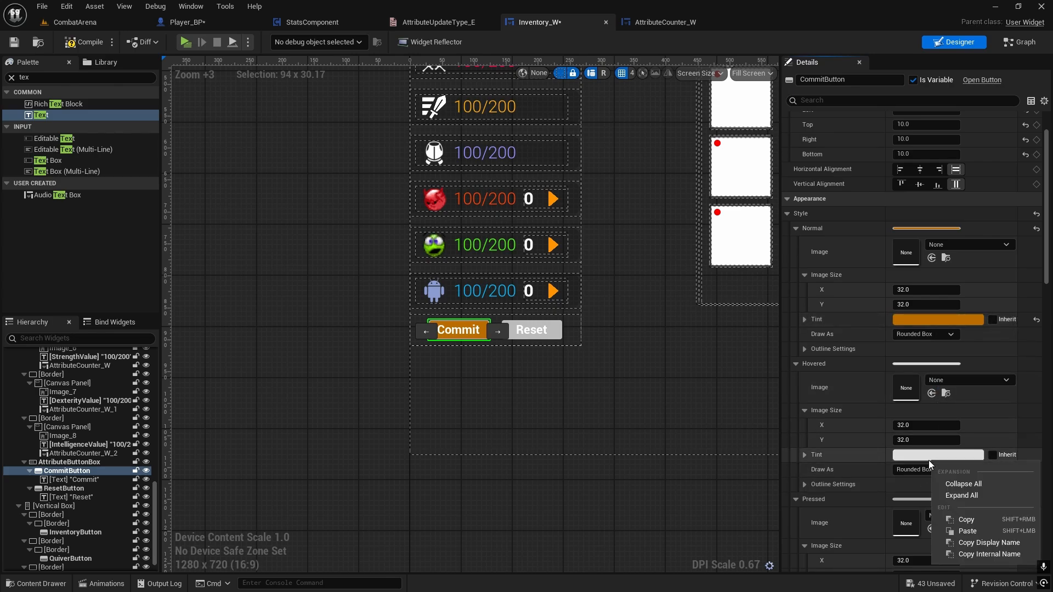
pyautogui.click(967, 530)
pyautogui.scroll(-3, 961, 515)
pyautogui.rightClick(938, 501)
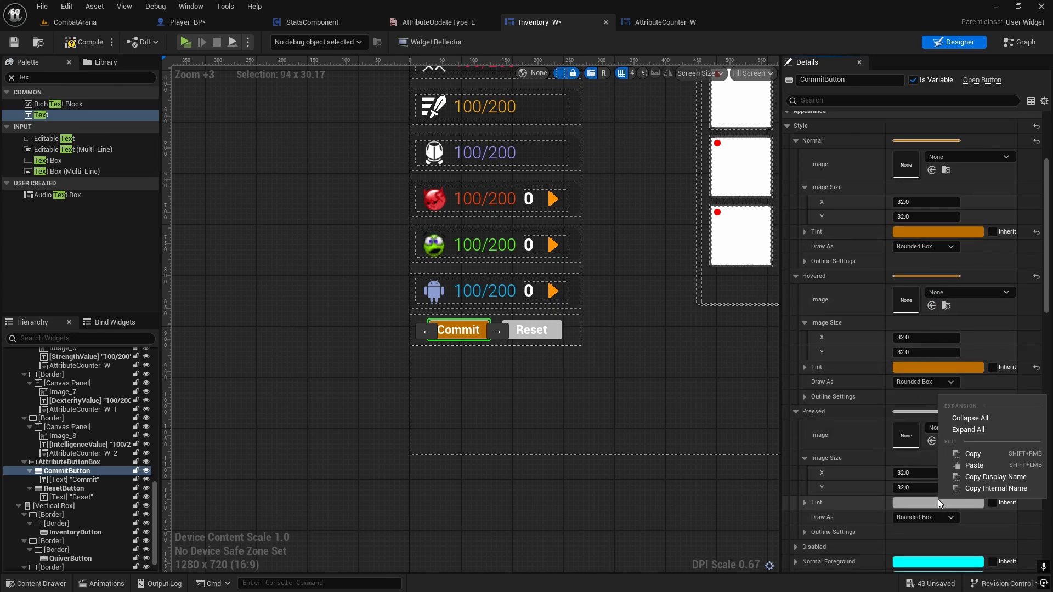
pyautogui.click(969, 465)
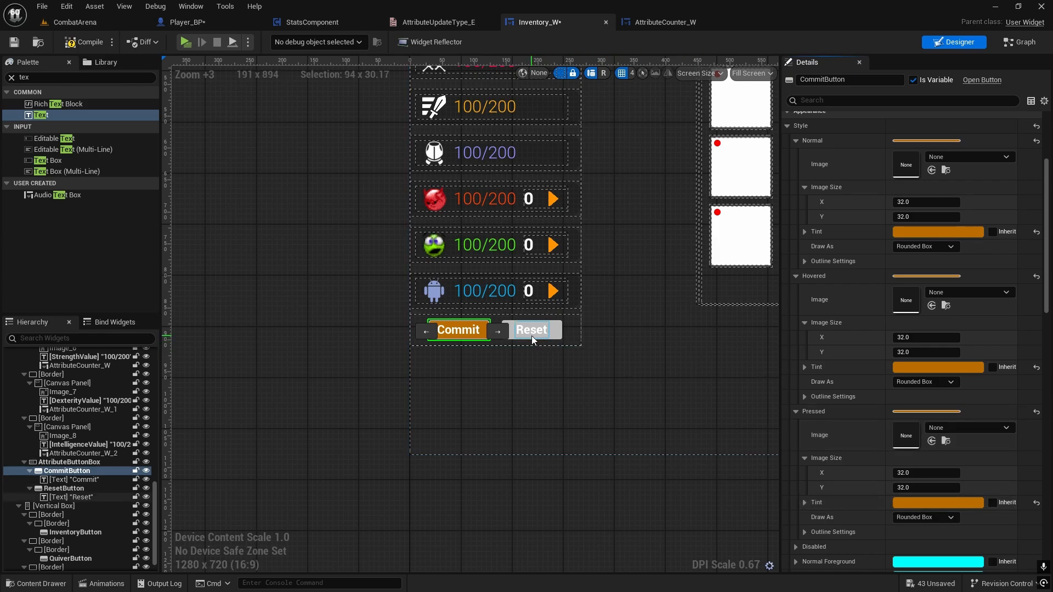
# Paste the copied orange tint onto the normal, hovered and pressed states of ResetButton
pyautogui.click(75, 488)
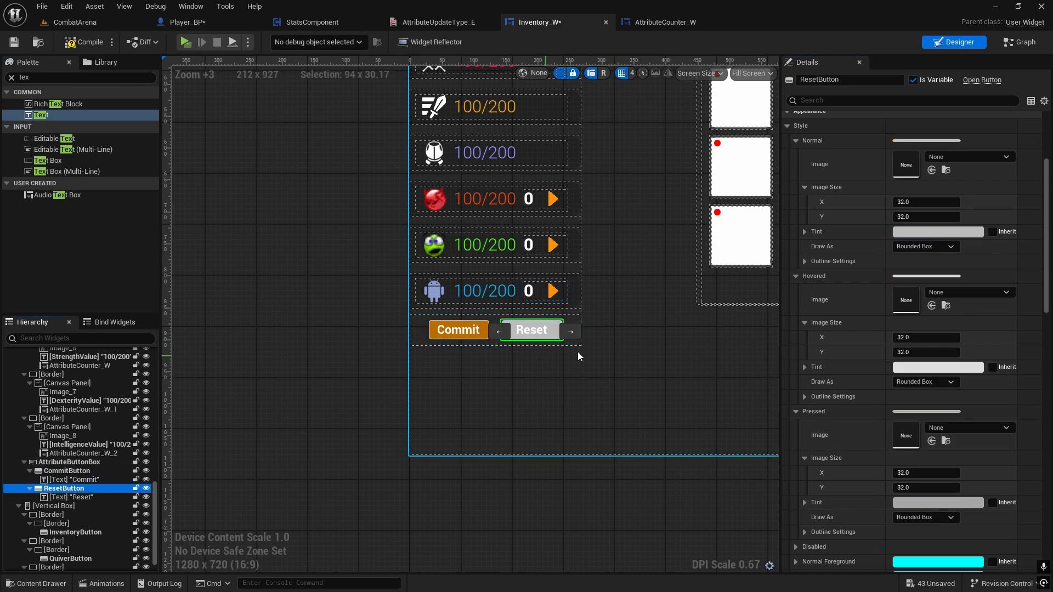
pyautogui.rightClick(937, 232)
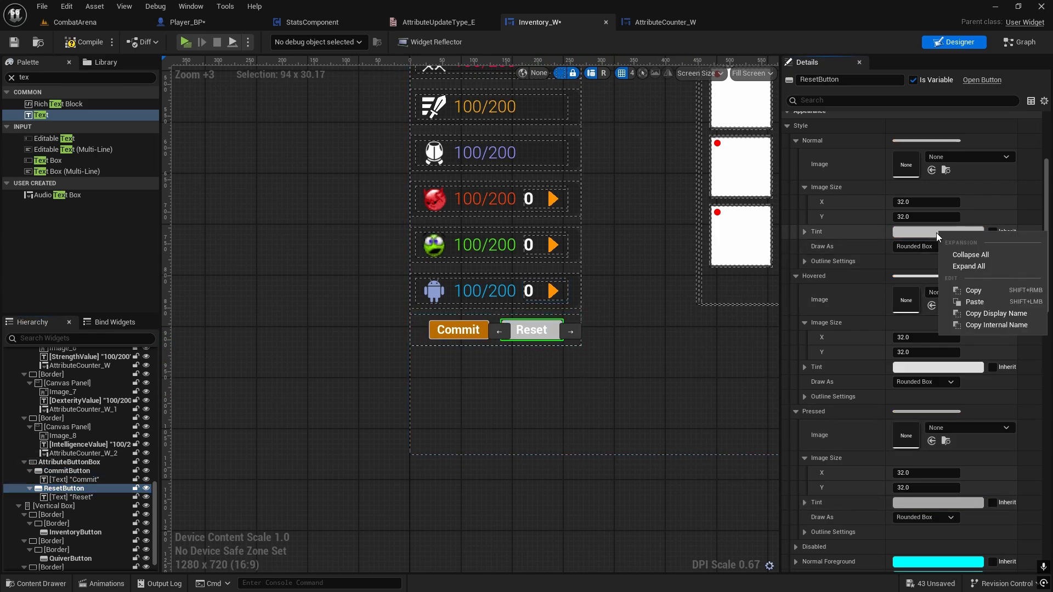
pyautogui.click(974, 302)
pyautogui.rightClick(921, 367)
pyautogui.click(941, 441)
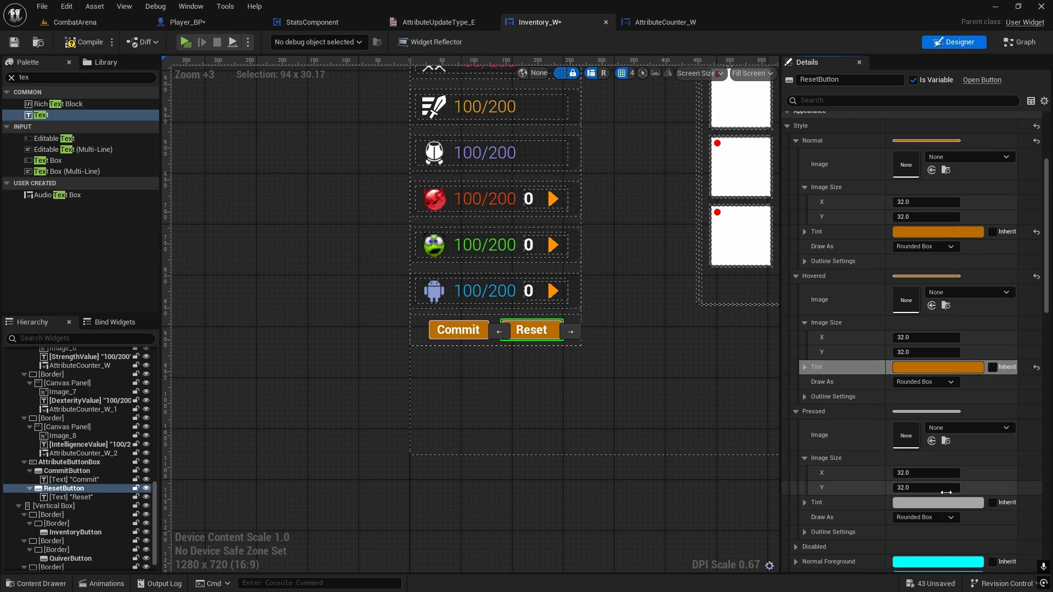
pyautogui.rightClick(928, 504)
pyautogui.click(955, 470)
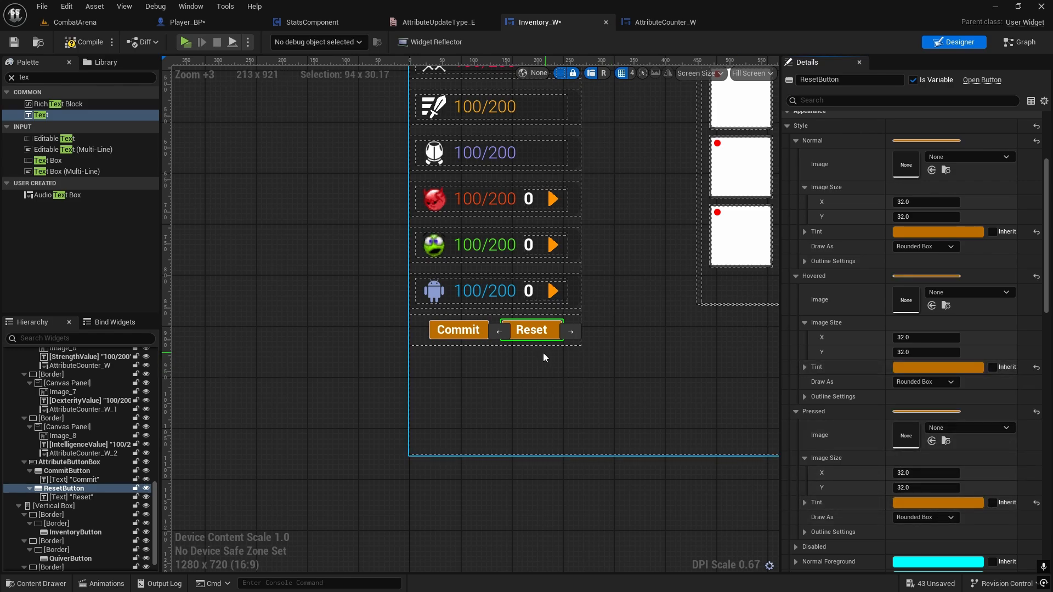
pyautogui.scroll(6, 543, 353)
pyautogui.scroll(-4, 541, 360)
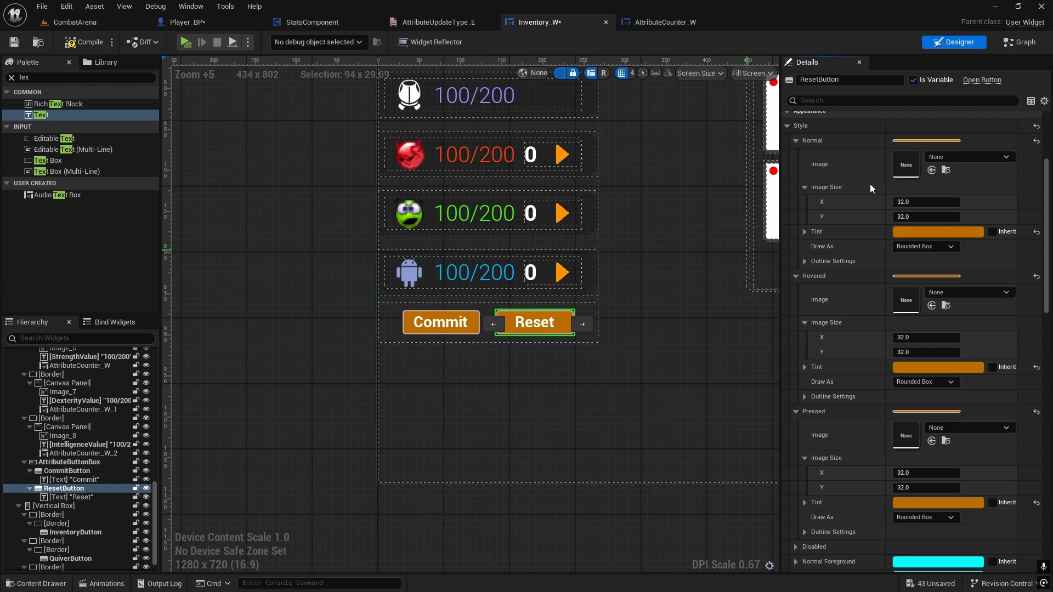
# Create two new functions in StatsComponent named CommitAttributes and ResetAttributes
pyautogui.click(1016, 43)
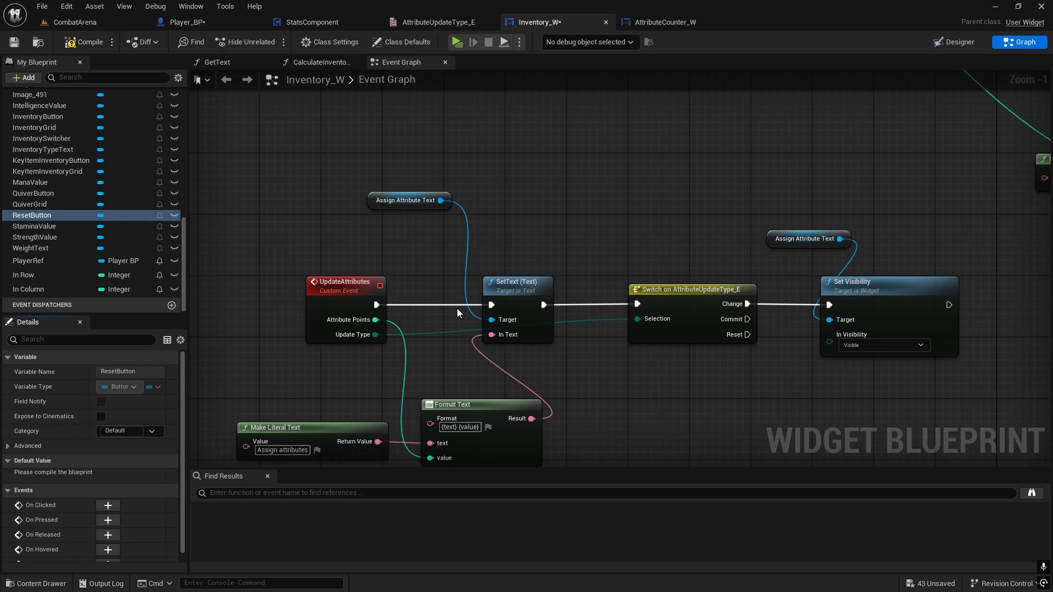
pyautogui.moveTo(536, 360); pyautogui.dragTo(595, 270, button='right')
pyautogui.scroll(-1, 603, 258)
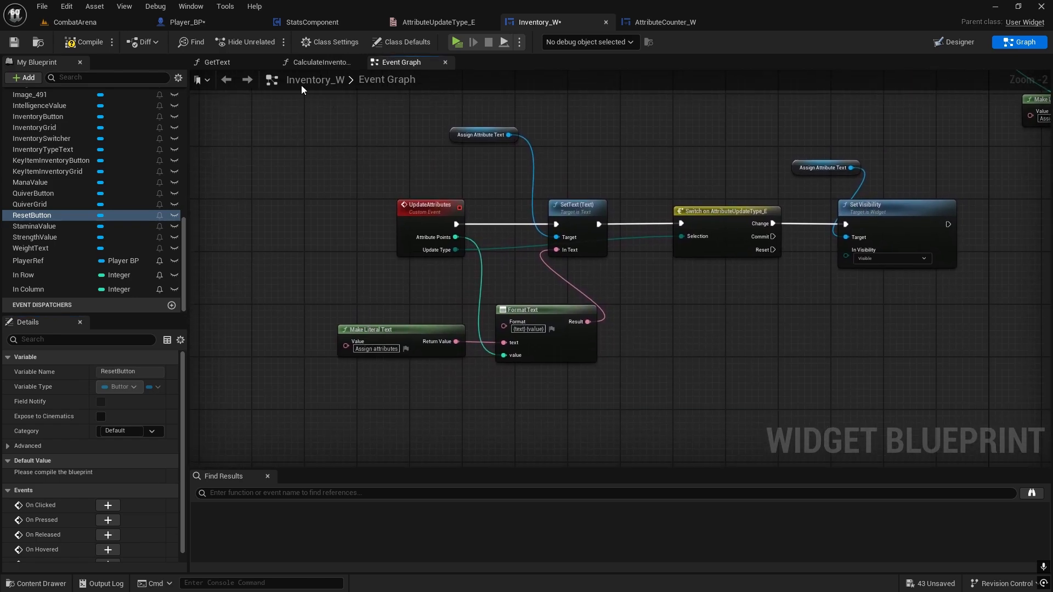
pyautogui.click(296, 22)
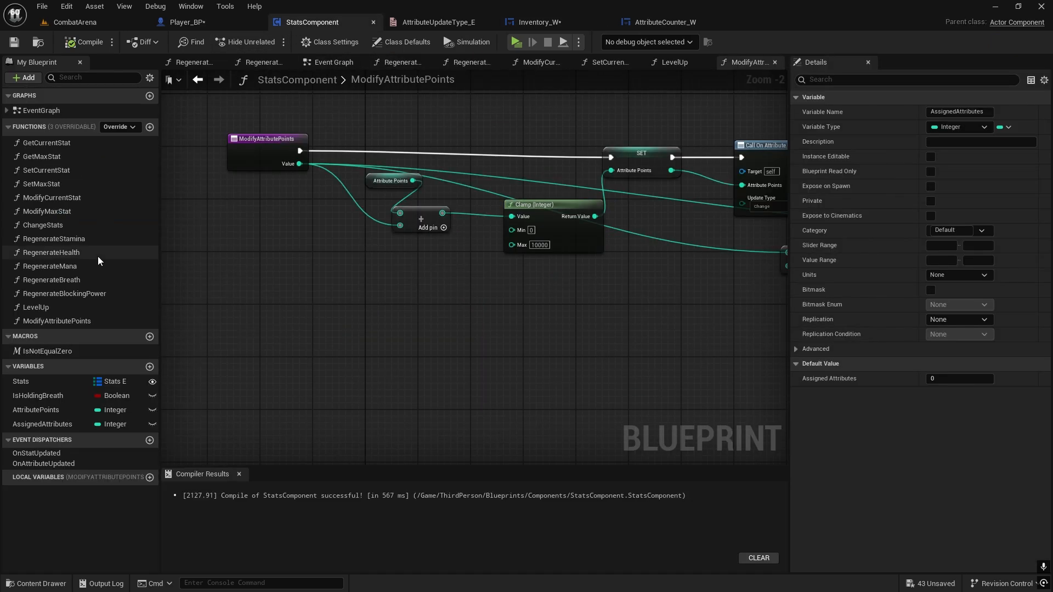
pyautogui.click(149, 128)
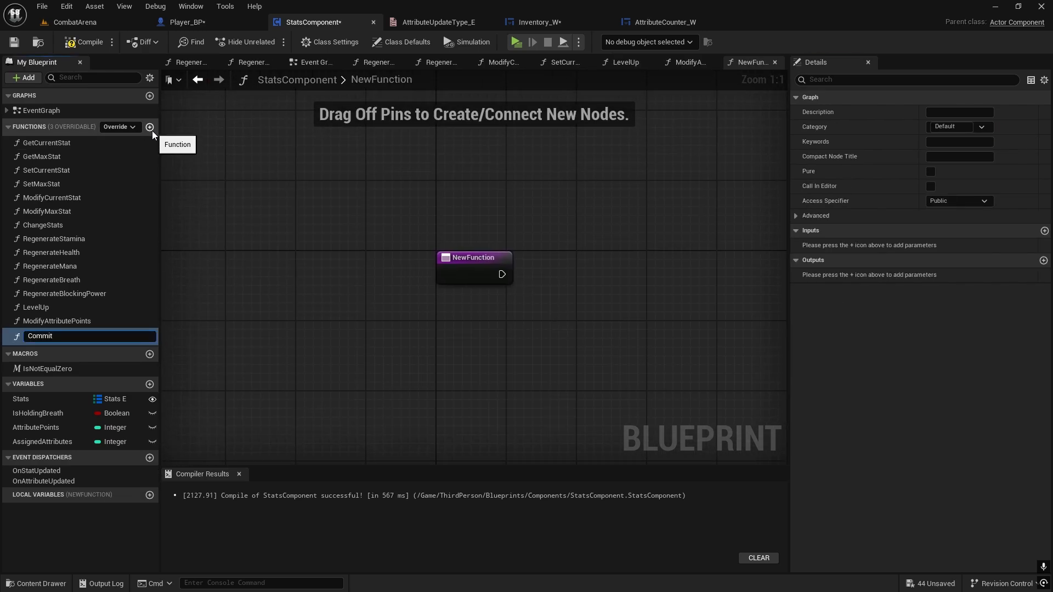
pyautogui.write('CommitAttributes')
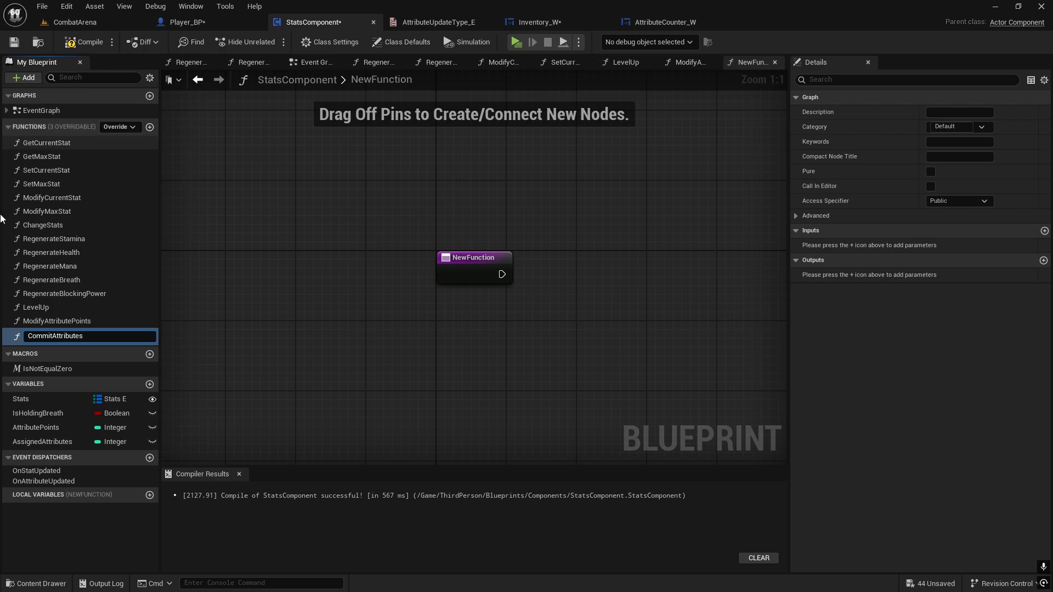
pyautogui.press('Return')
pyautogui.click(149, 128)
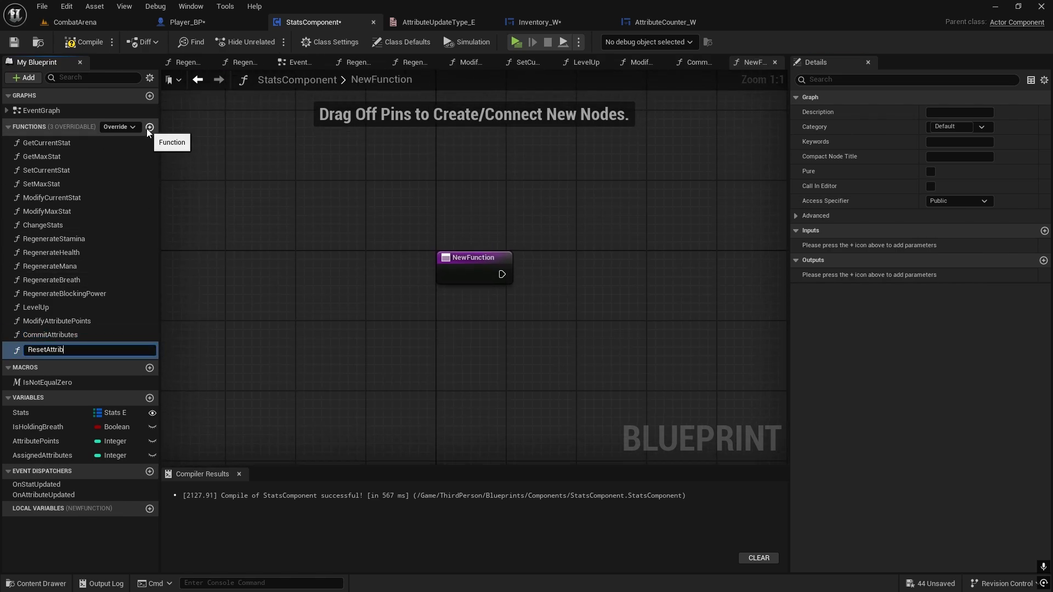
pyautogui.write('ResetAttributes')
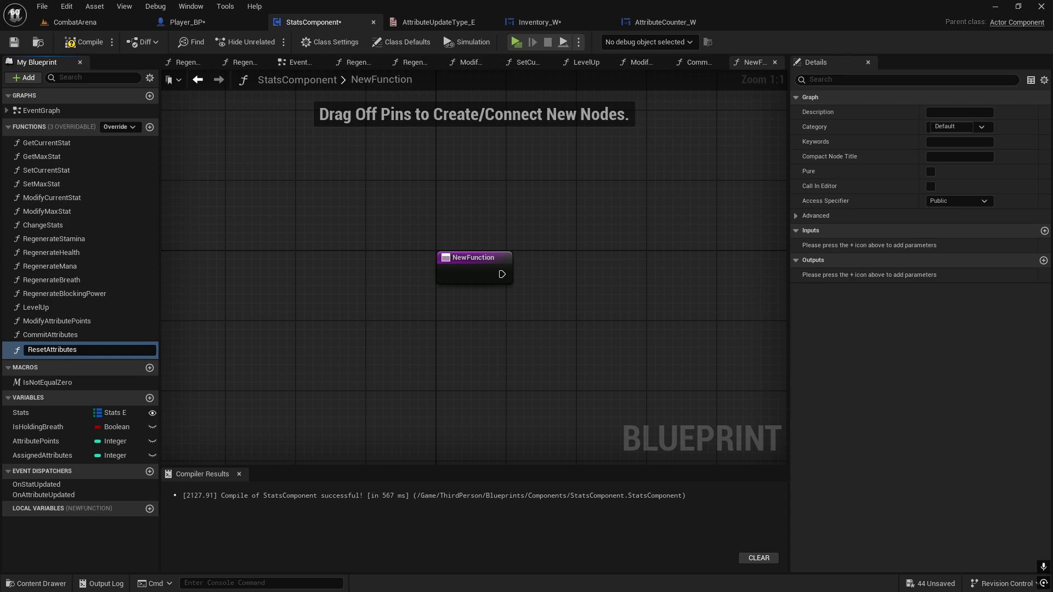
pyautogui.press('Return')
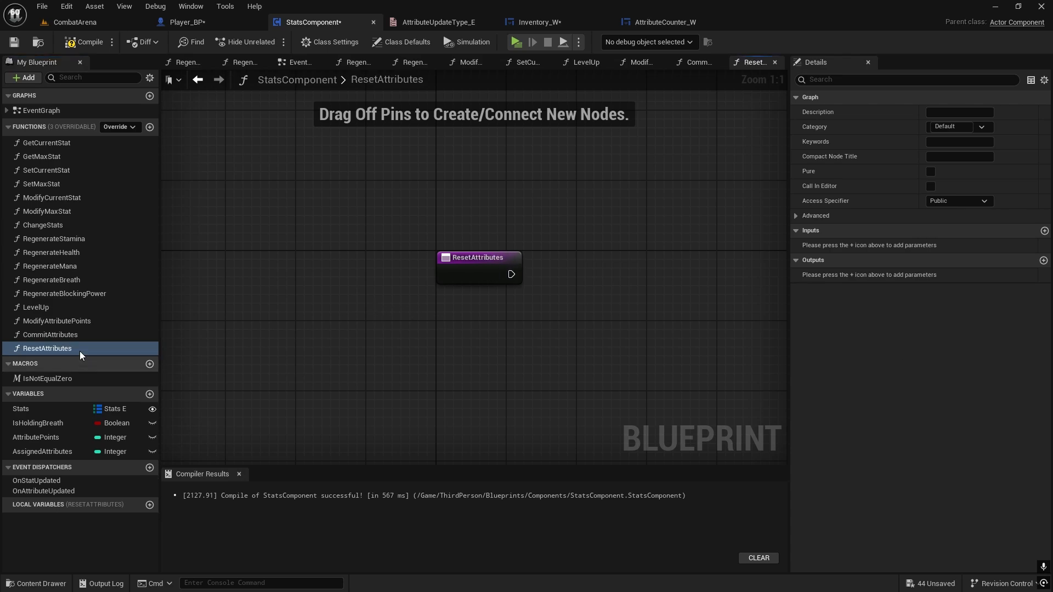
# In the CommitAttributes function, add a setter for AssignedAttributes with value 0 and connect it to the entry node
pyautogui.click(58, 335)
pyautogui.doubleClick(76, 336)
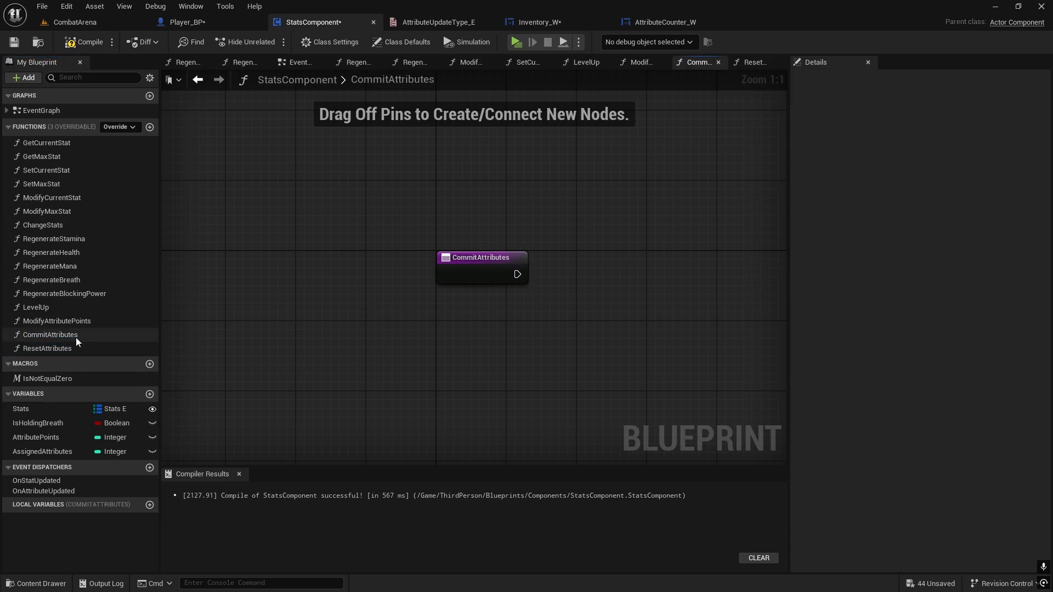
pyautogui.click(383, 285)
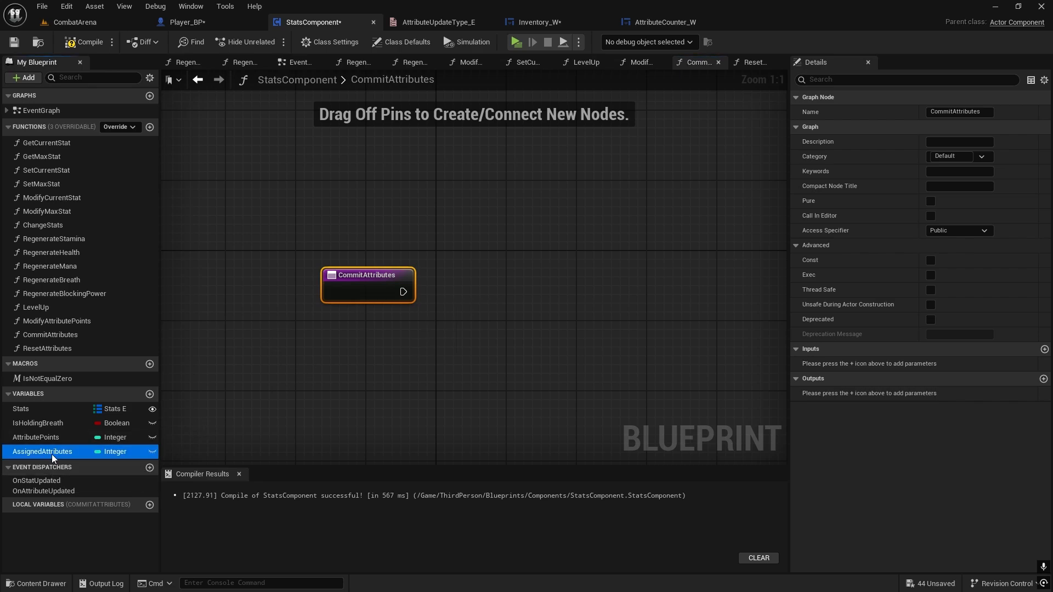
pyautogui.moveTo(51, 454); pyautogui.dragTo(415, 293)
pyautogui.moveTo(489, 297); pyautogui.dragTo(514, 300)
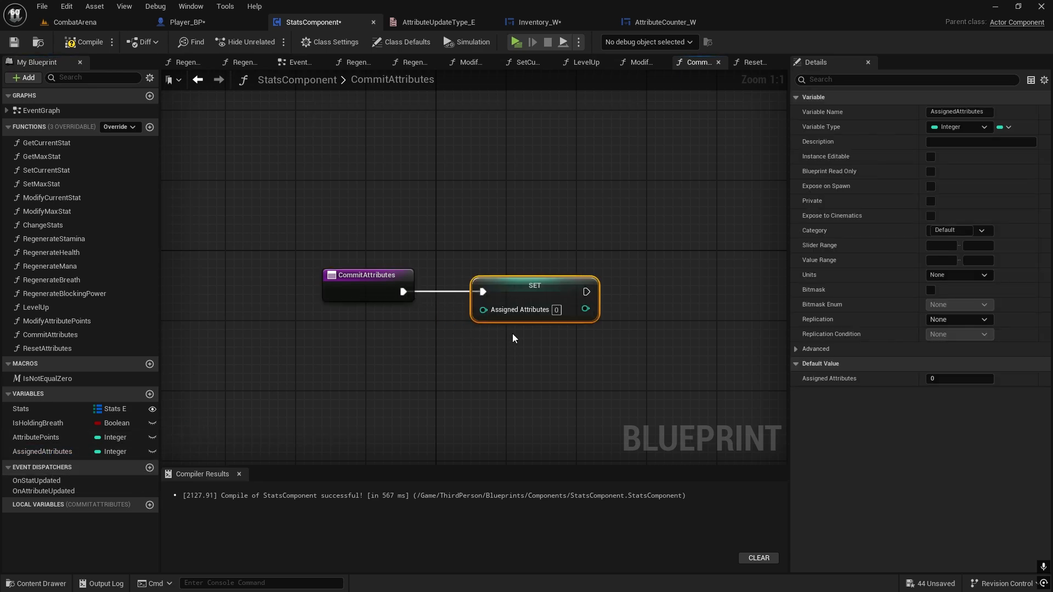
pyautogui.click(513, 334)
pyautogui.moveTo(555, 312); pyautogui.dragTo(541, 274, button='right')
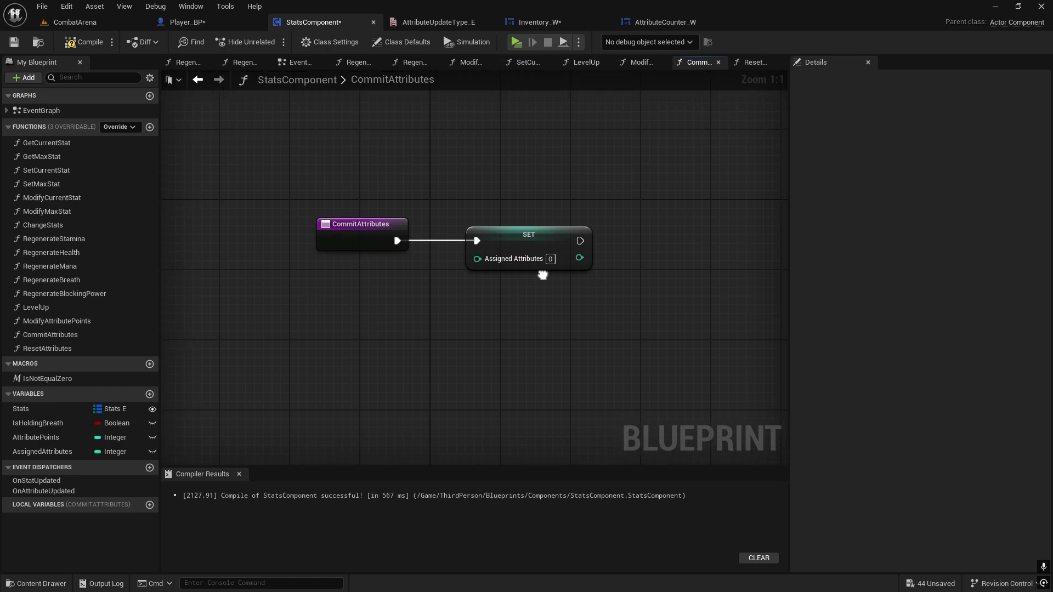
pyautogui.moveTo(519, 263)
pyautogui.mouseDown()
pyautogui.moveTo(501, 243)
pyautogui.moveTo(511, 245)
pyautogui.moveTo(505, 257)
pyautogui.mouseUp()
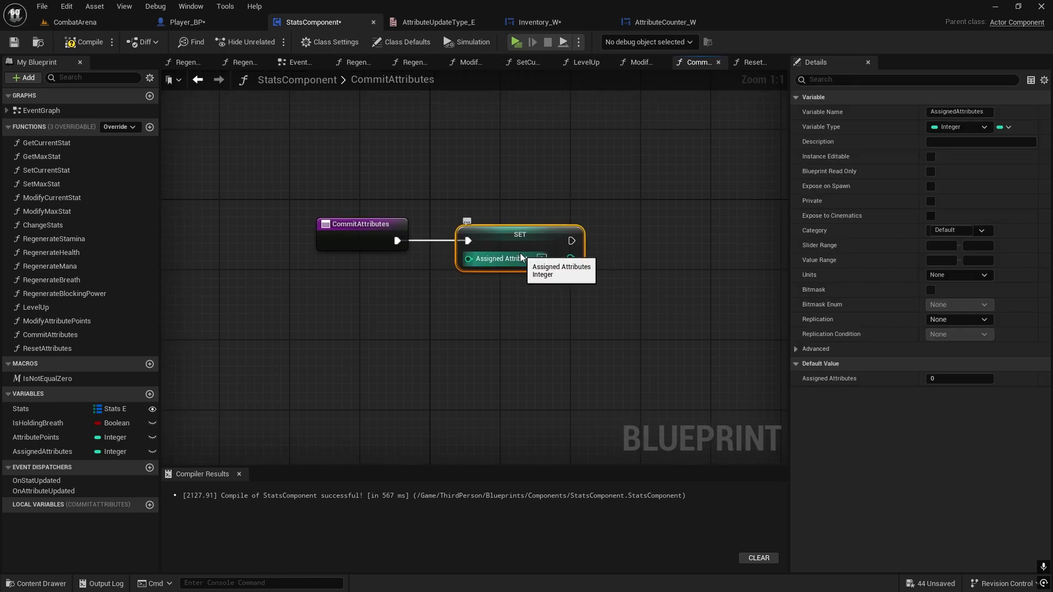
pyautogui.moveTo(559, 236); pyautogui.dragTo(544, 272, button='right')
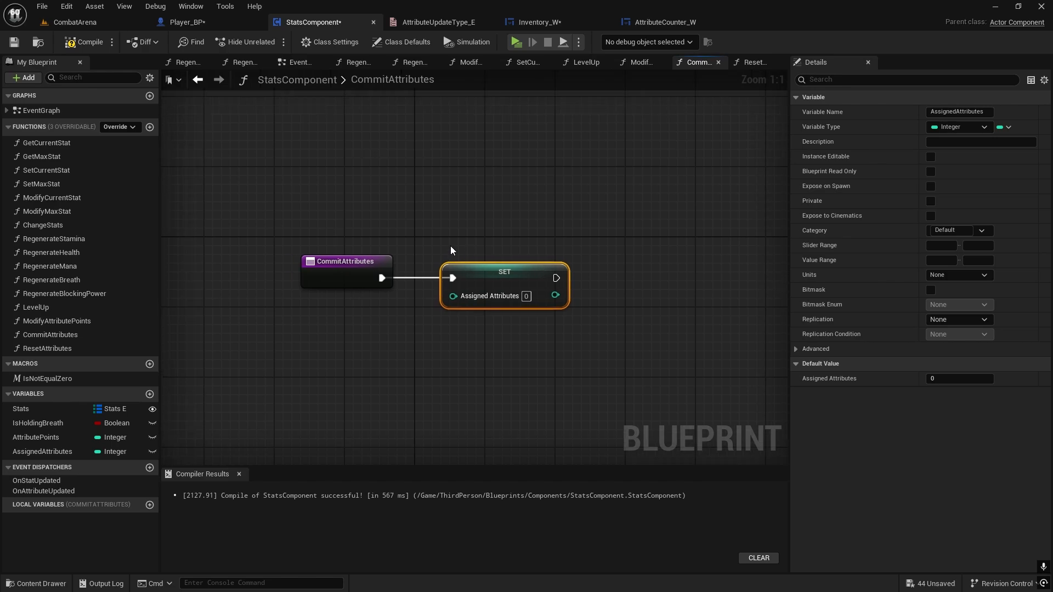
pyautogui.moveTo(519, 163); pyautogui.dragTo(521, 169, button='right')
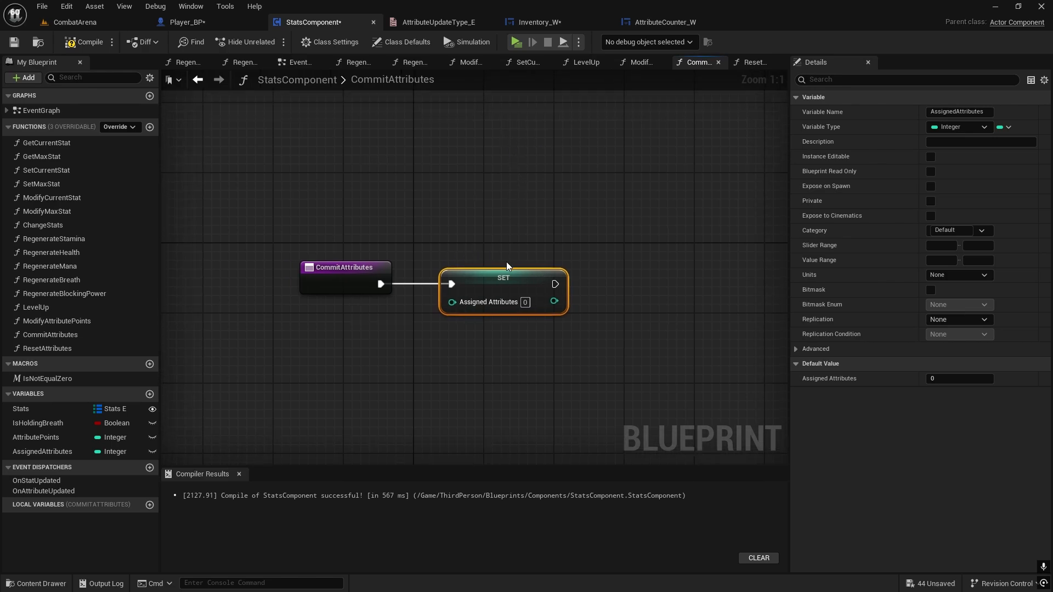
# Add an AttributePoints getter and feed it into a new Call On Attribute Updated node in CommitAttributes
pyautogui.moveTo(66, 437); pyautogui.dragTo(614, 250)
pyautogui.click(539, 194)
pyautogui.write('call')
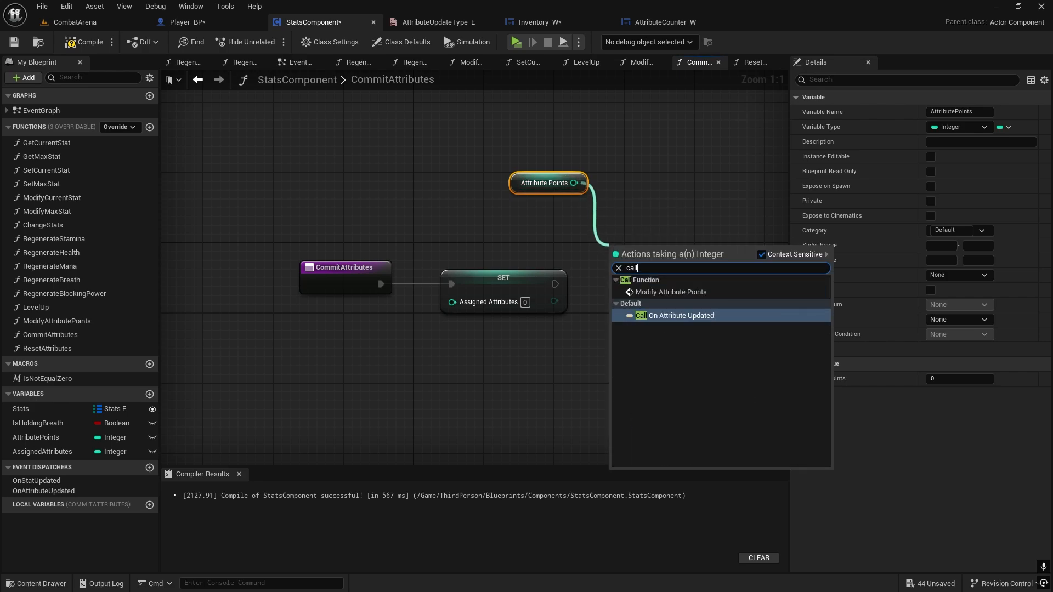
pyautogui.click(669, 318)
pyautogui.moveTo(627, 265); pyautogui.dragTo(636, 308)
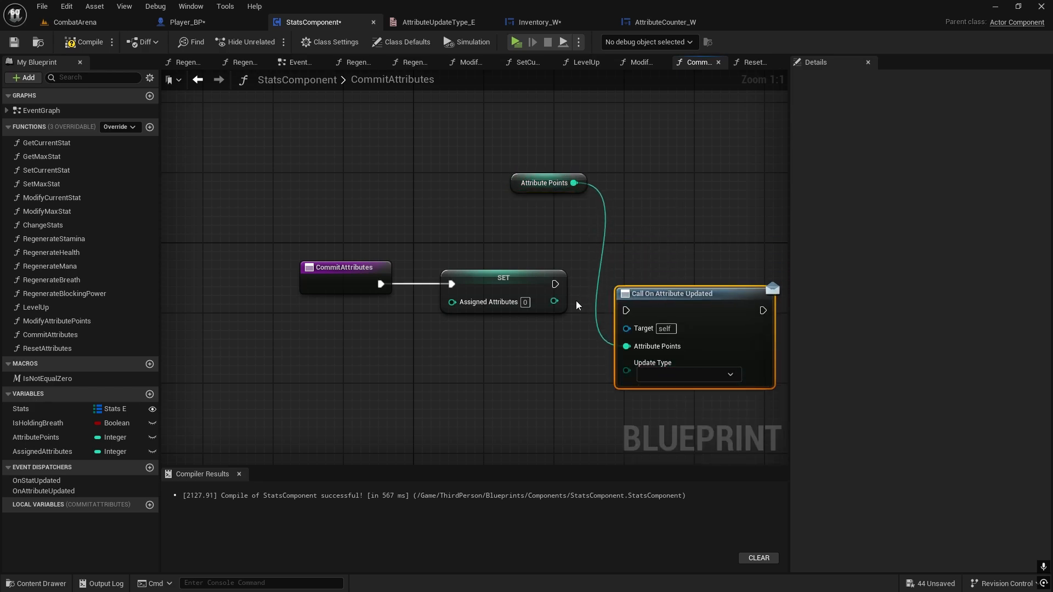
# Connect the Assigned Attributes setter's execution to Call On Attribute Updated and set its Update Type to Commit
pyautogui.moveTo(555, 284); pyautogui.dragTo(680, 273)
pyautogui.click(680, 350)
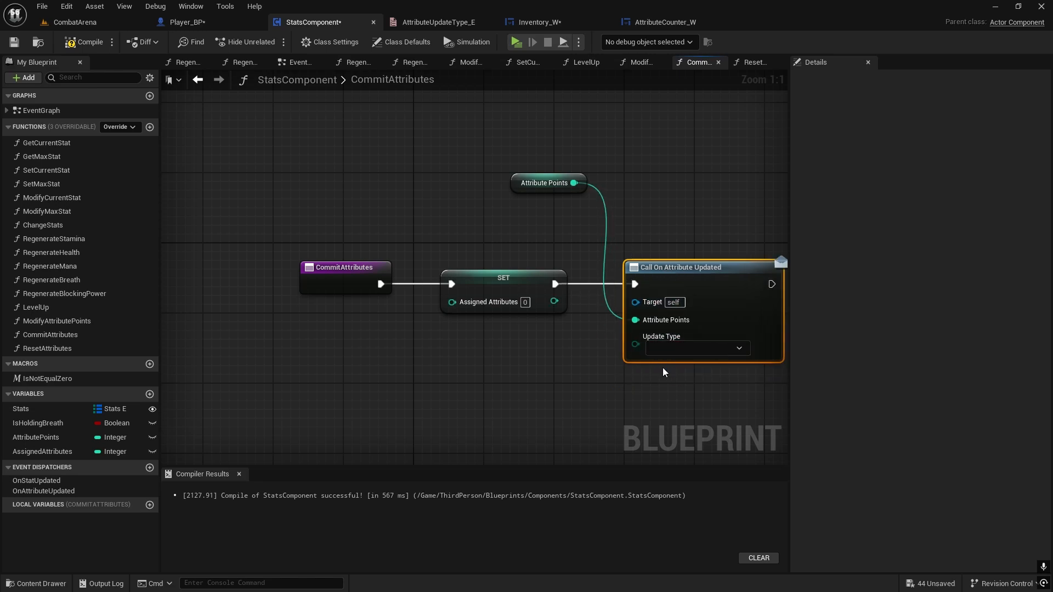
pyautogui.click(664, 373)
pyautogui.moveTo(664, 373); pyautogui.dragTo(578, 236, button='right')
pyautogui.moveTo(411, 304); pyautogui.dragTo(425, 357, button='right')
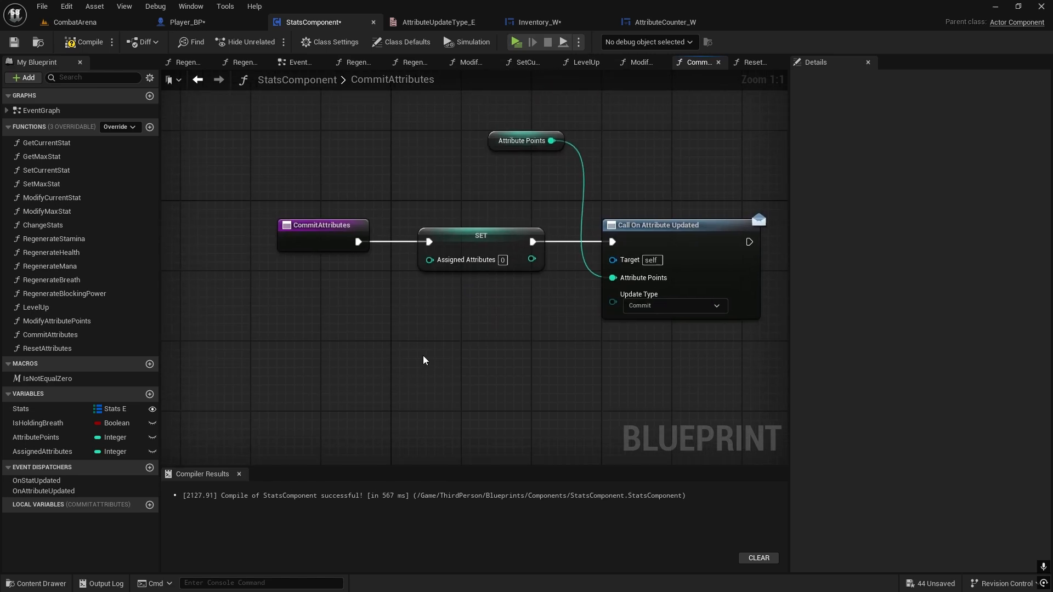
# Open the ResetAttributes function and place an AssignedAttributes getter above the entry node
pyautogui.doubleClick(41, 348)
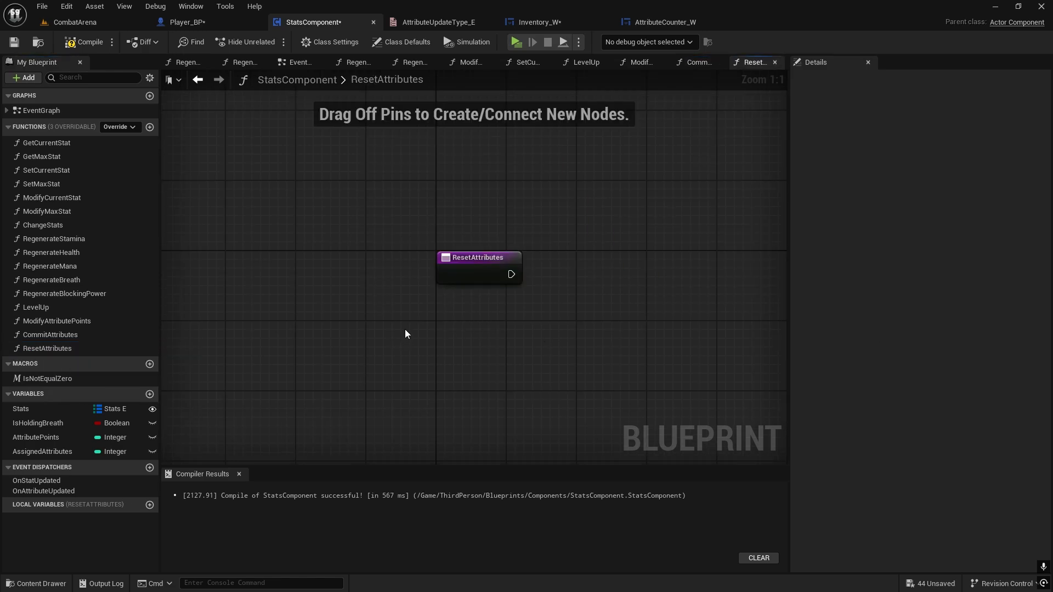
pyautogui.moveTo(447, 290); pyautogui.dragTo(467, 228, button='right')
pyautogui.moveTo(472, 198); pyautogui.dragTo(376, 241)
pyautogui.moveTo(426, 273); pyautogui.dragTo(428, 344, button='right')
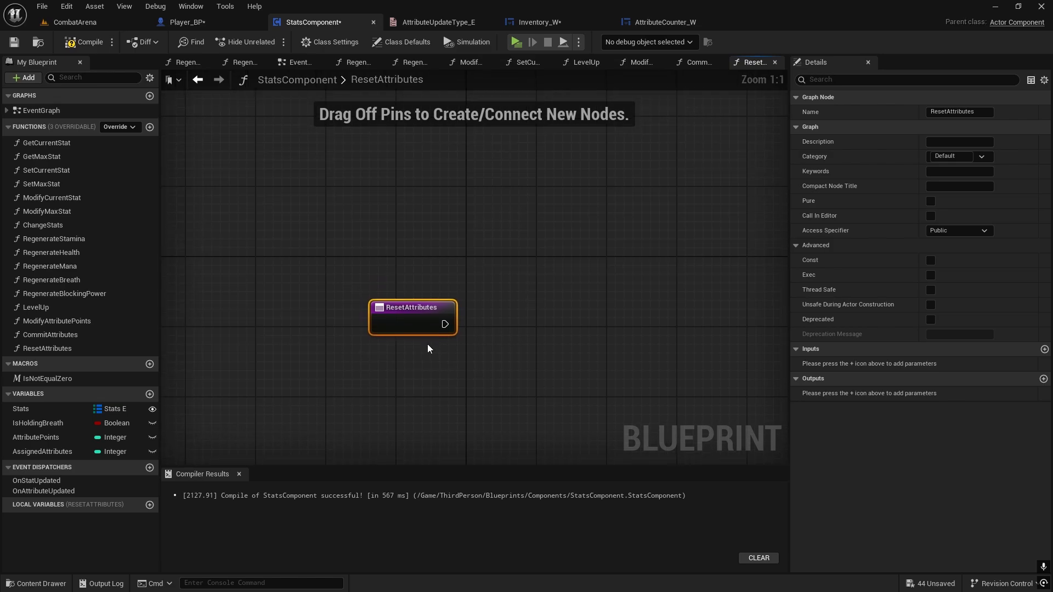
pyautogui.moveTo(42, 451); pyautogui.dragTo(460, 239)
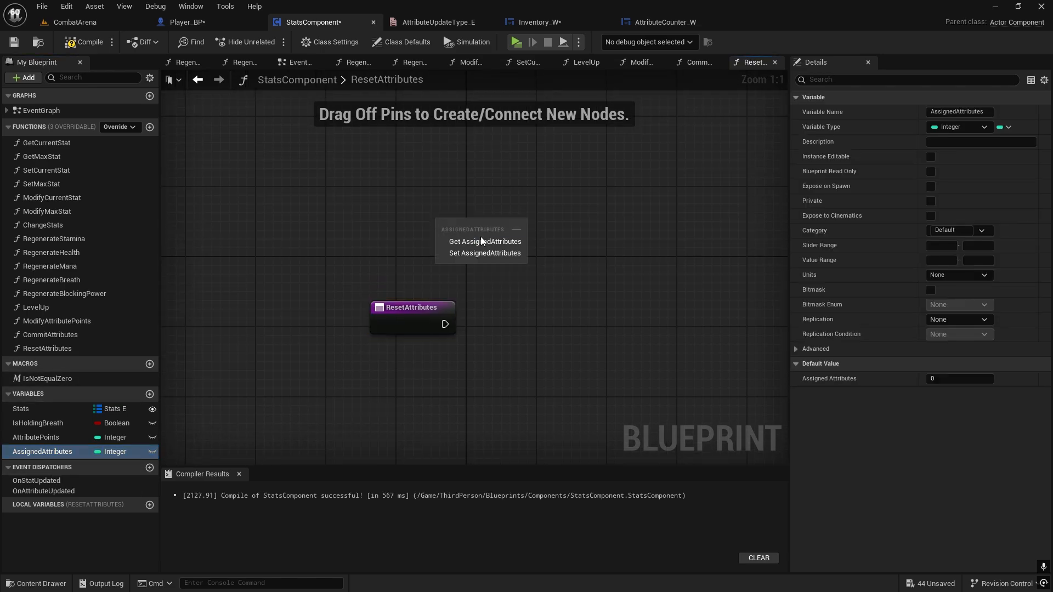
pyautogui.click(513, 240)
pyautogui.moveTo(454, 243); pyautogui.dragTo(446, 211, button='right')
pyautogui.moveTo(430, 188); pyautogui.dragTo(397, 189)
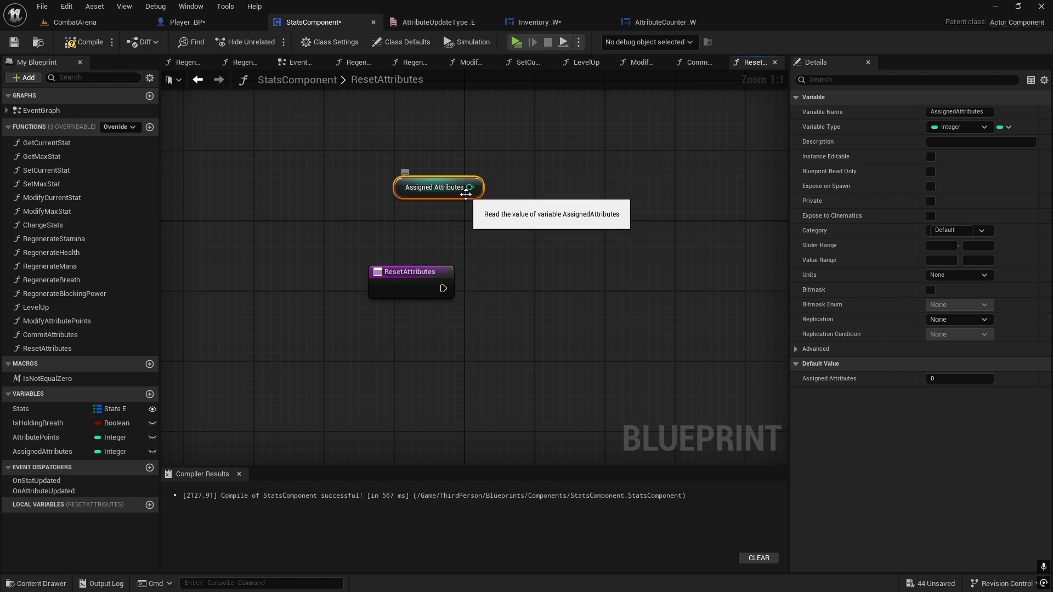
# Add the AssignedAttributes and AttributePoints values together with an integer Add node
pyautogui.moveTo(470, 187); pyautogui.dragTo(486, 290)
pyautogui.write('+')
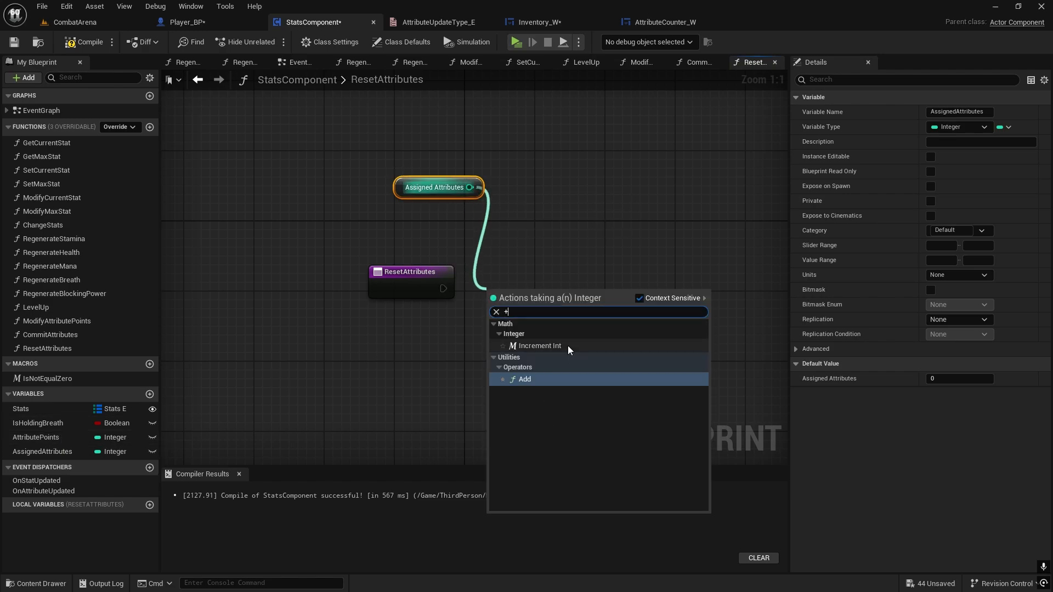
pyautogui.click(547, 379)
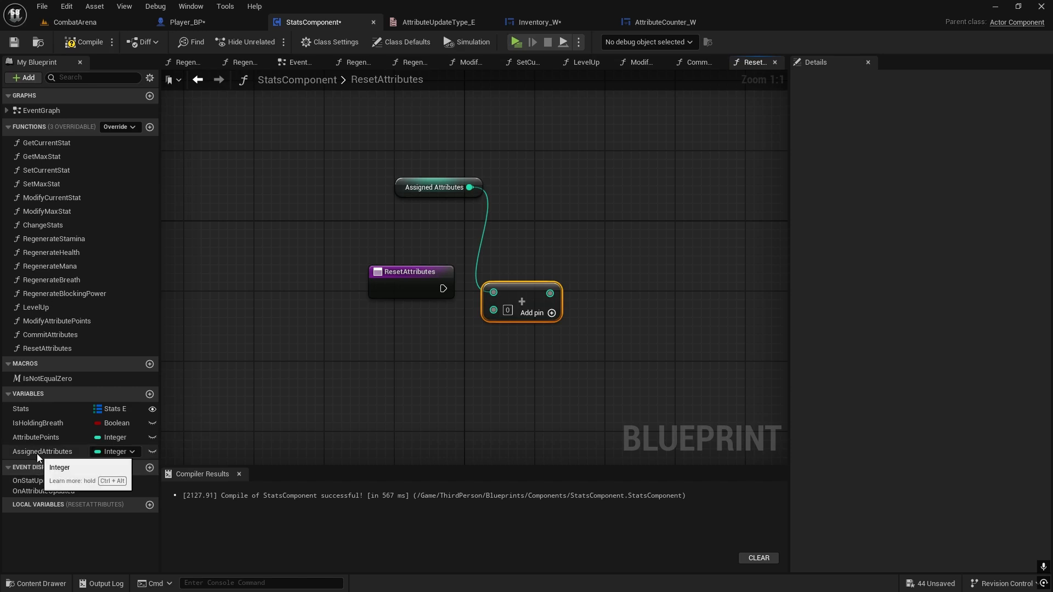
pyautogui.click(33, 438)
pyautogui.keyDown('ctrl'); pyautogui.moveTo(31, 436); pyautogui.dragTo(494, 310); pyautogui.keyUp('ctrl')
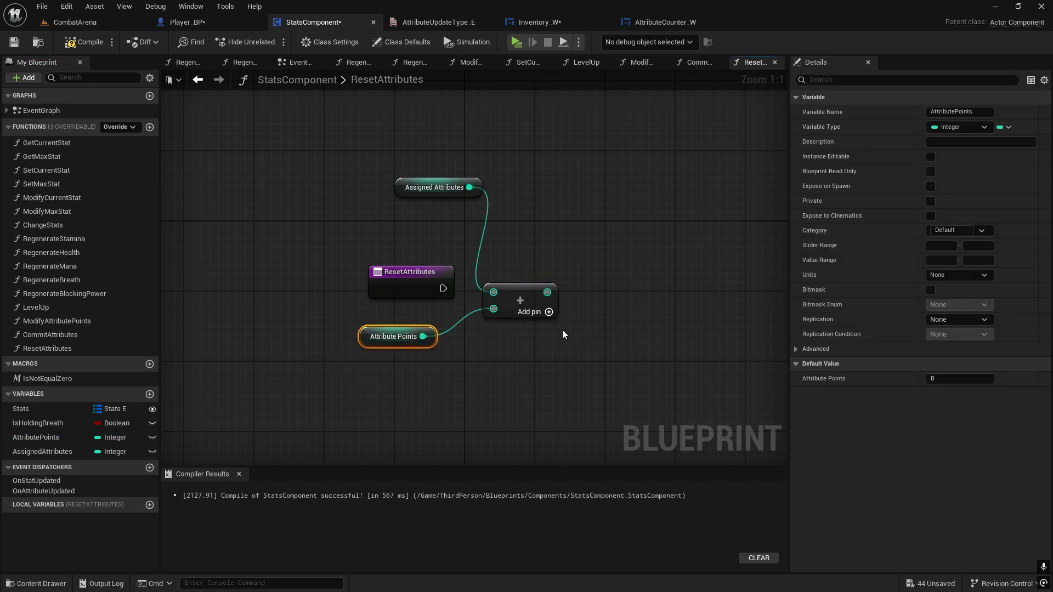
# Add an AttributePoints setter that takes the sum and runs from the ResetAttributes entry node
pyautogui.moveTo(33, 437); pyautogui.dragTo(605, 264)
pyautogui.click(613, 296)
pyautogui.moveTo(546, 292); pyautogui.dragTo(608, 289)
pyautogui.moveTo(414, 375); pyautogui.dragTo(521, 304)
pyautogui.moveTo(520, 279); pyautogui.dragTo(521, 295)
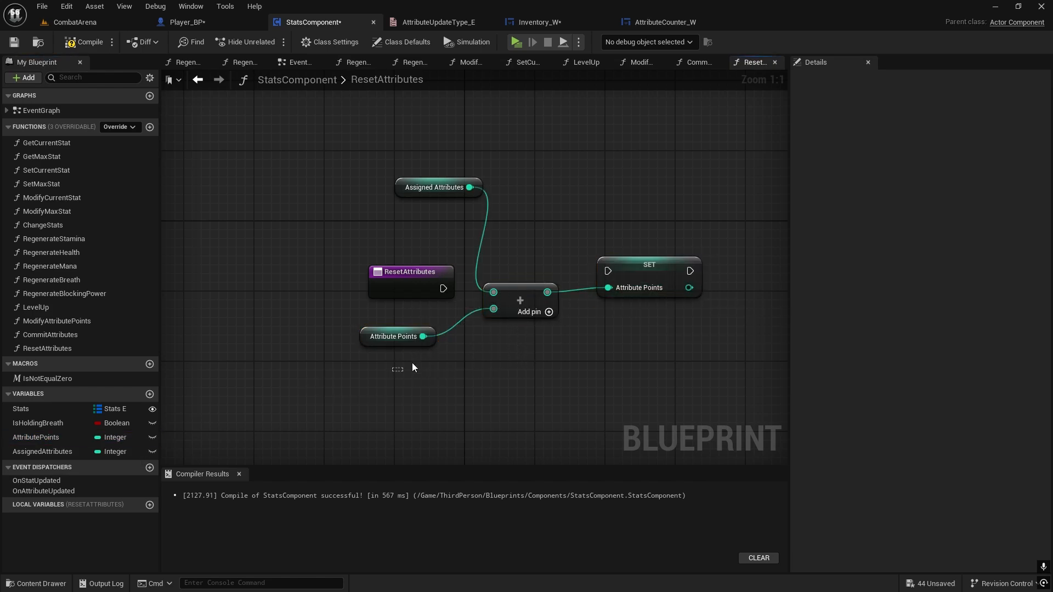
pyautogui.moveTo(413, 363); pyautogui.dragTo(487, 353)
pyautogui.moveTo(443, 289); pyautogui.dragTo(665, 290)
pyautogui.moveTo(689, 311); pyautogui.dragTo(599, 297, button='right')
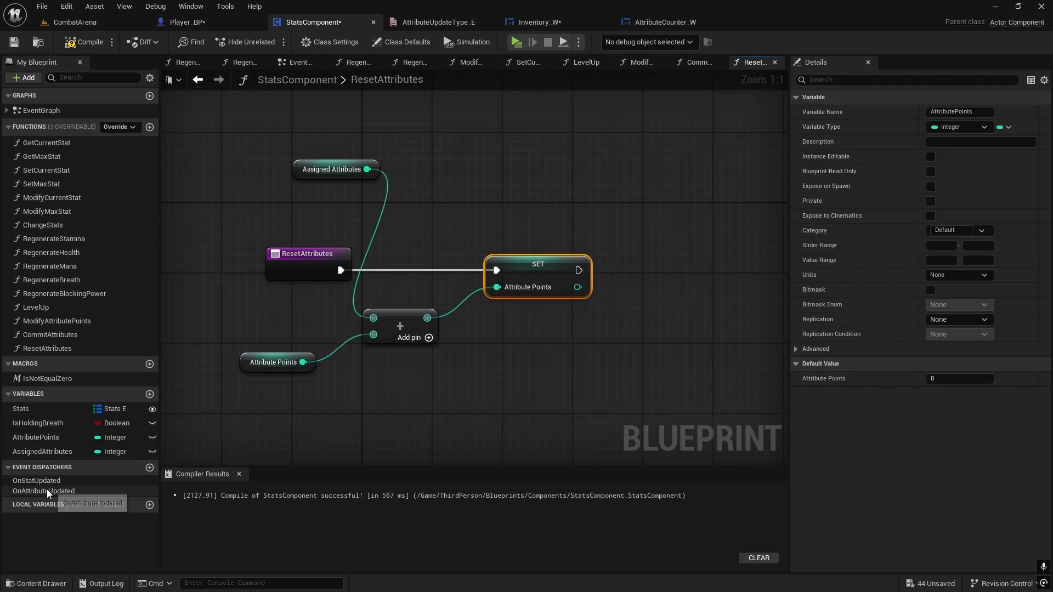
# Call On Attribute Updated after the Attribute Points setter, passing the setter's output value and Update Type Reset
pyautogui.moveTo(44, 491); pyautogui.dragTo(650, 272)
pyautogui.click(649, 272)
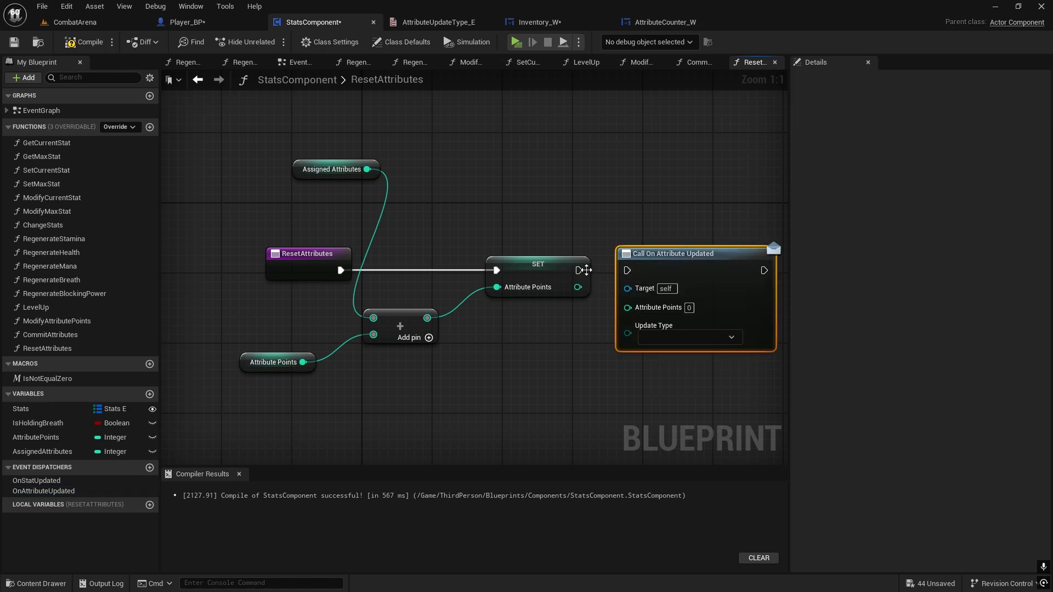
pyautogui.moveTo(579, 270); pyautogui.dragTo(627, 270)
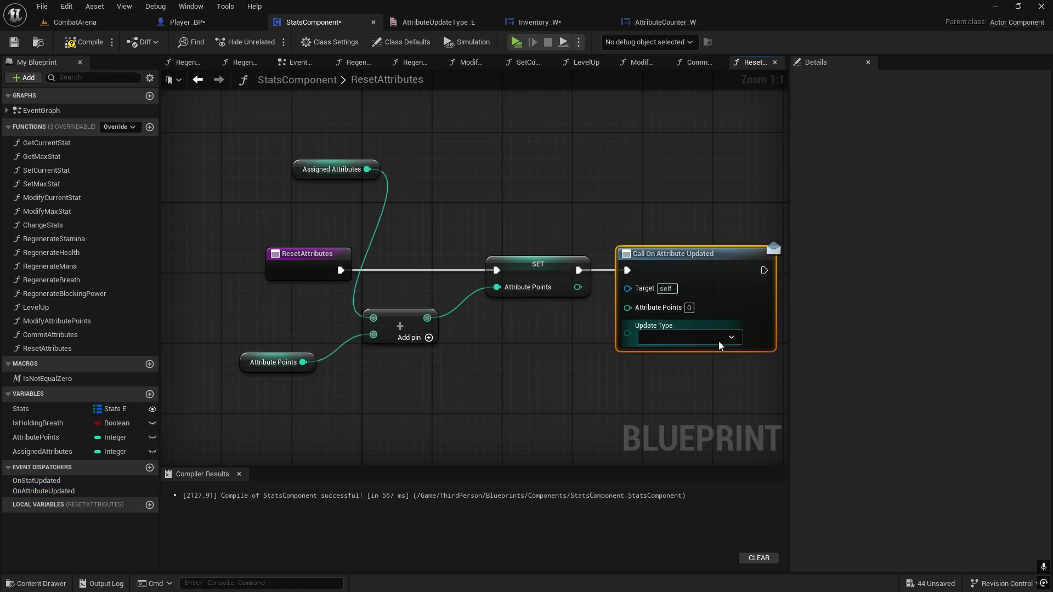
pyautogui.click(667, 337)
pyautogui.click(654, 364)
pyautogui.moveTo(685, 246); pyautogui.dragTo(549, 175, button='right')
pyautogui.moveTo(549, 177); pyautogui.dragTo(587, 191)
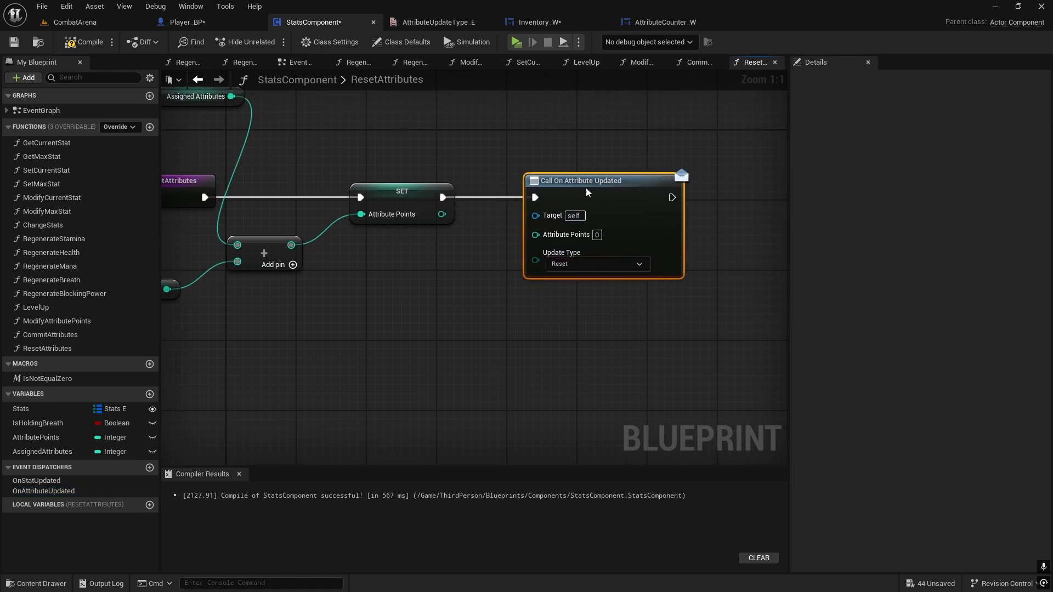
pyautogui.moveTo(449, 213); pyautogui.dragTo(538, 233)
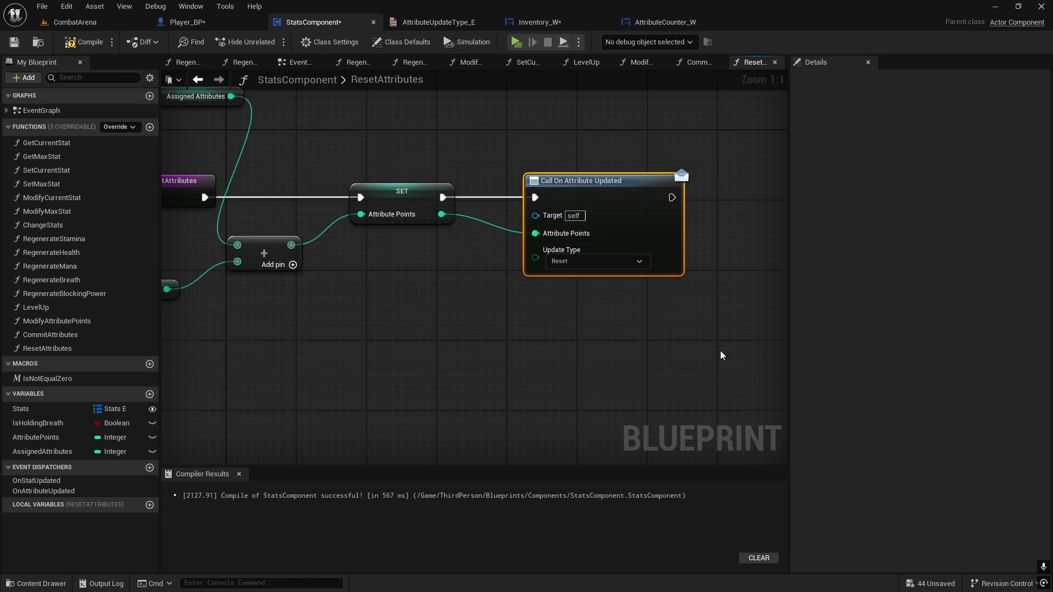
# Add a setter for AssignedAttributes with value 0 after Call On Attribute Updated in ResetAttributes
pyautogui.moveTo(678, 289); pyautogui.dragTo(603, 308, button='right')
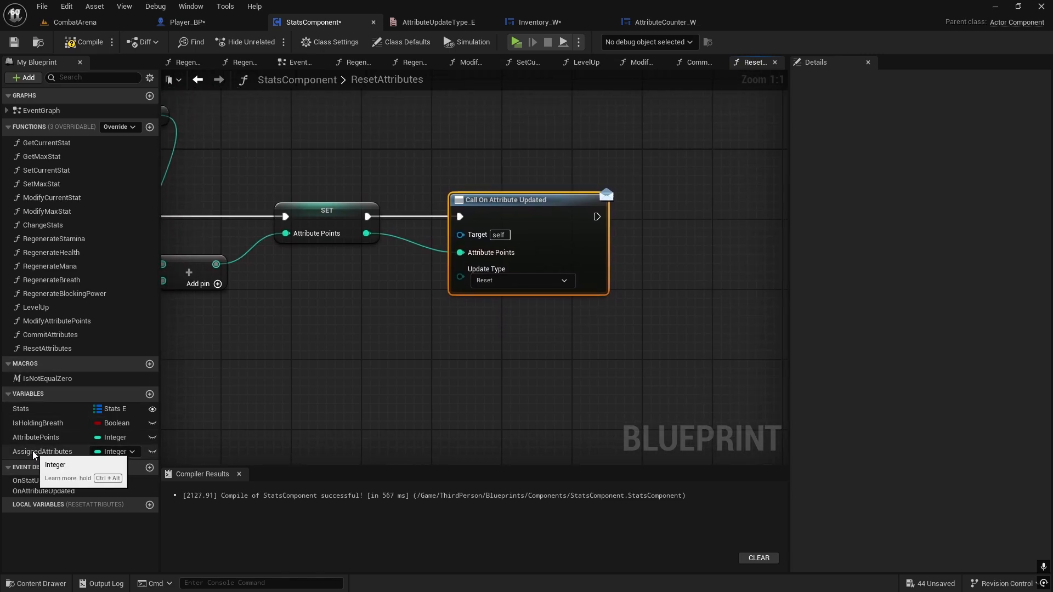
pyautogui.moveTo(53, 452); pyautogui.dragTo(646, 226)
pyautogui.click(686, 248)
pyautogui.moveTo(669, 226); pyautogui.dragTo(677, 218)
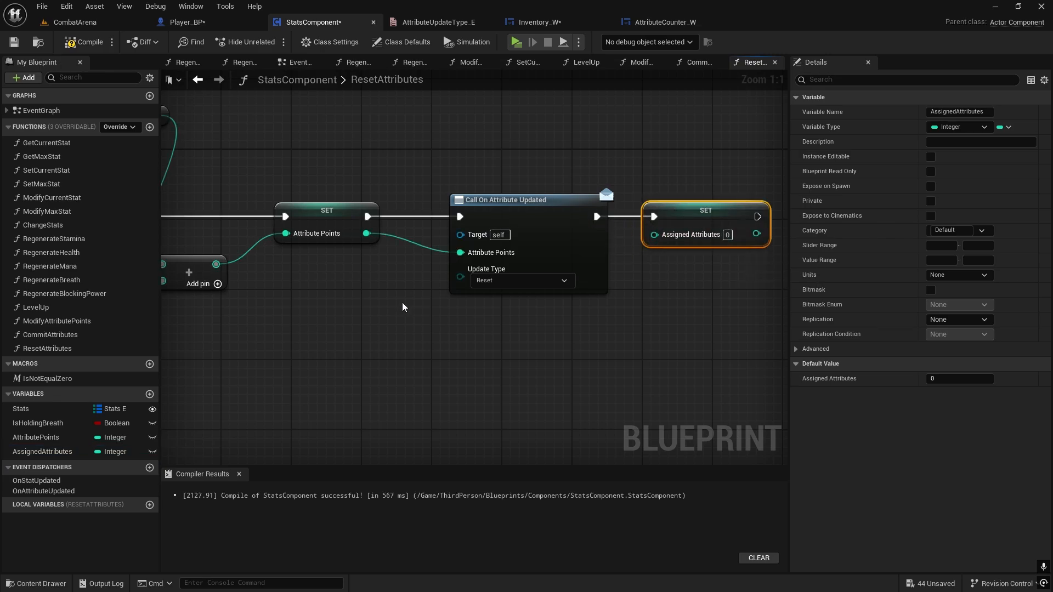
pyautogui.moveTo(417, 307); pyautogui.dragTo(573, 305, button='right')
pyautogui.scroll(-1, 649, 281)
pyautogui.moveTo(650, 281); pyautogui.dragTo(550, 249, button='right')
pyautogui.moveTo(737, 207); pyautogui.dragTo(639, 221, button='right')
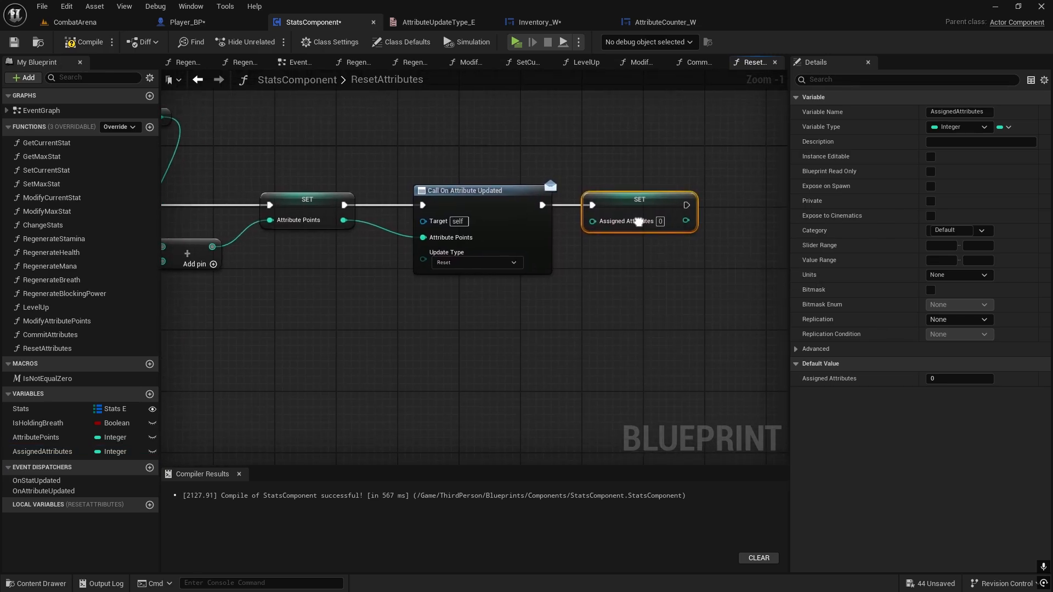
# Save StatsComponent, then add an On Clicked event for ResetButton in the Inventory_W event graph
pyautogui.click(14, 42)
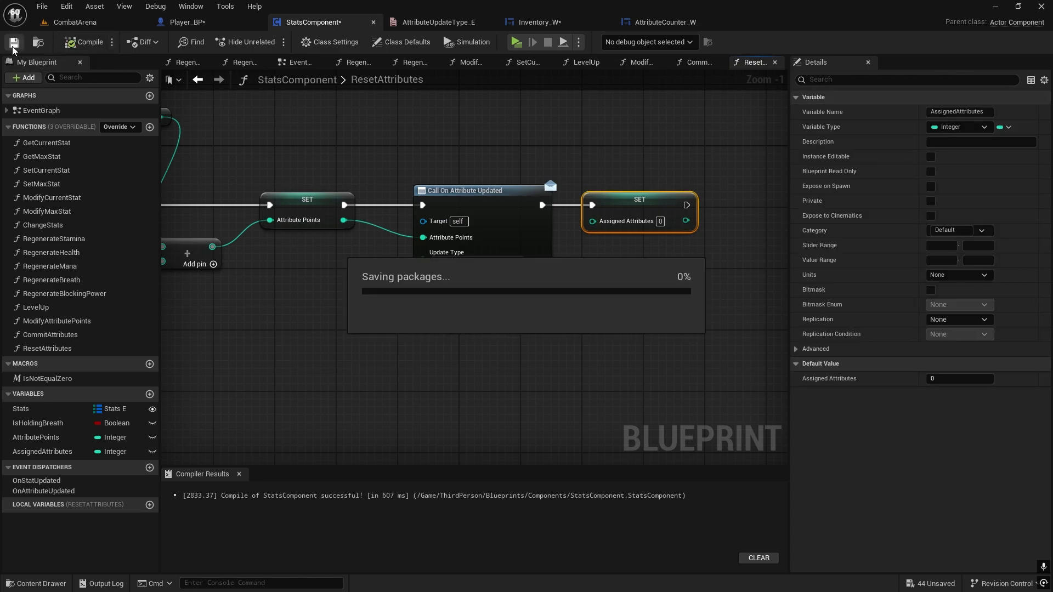
pyautogui.click(540, 23)
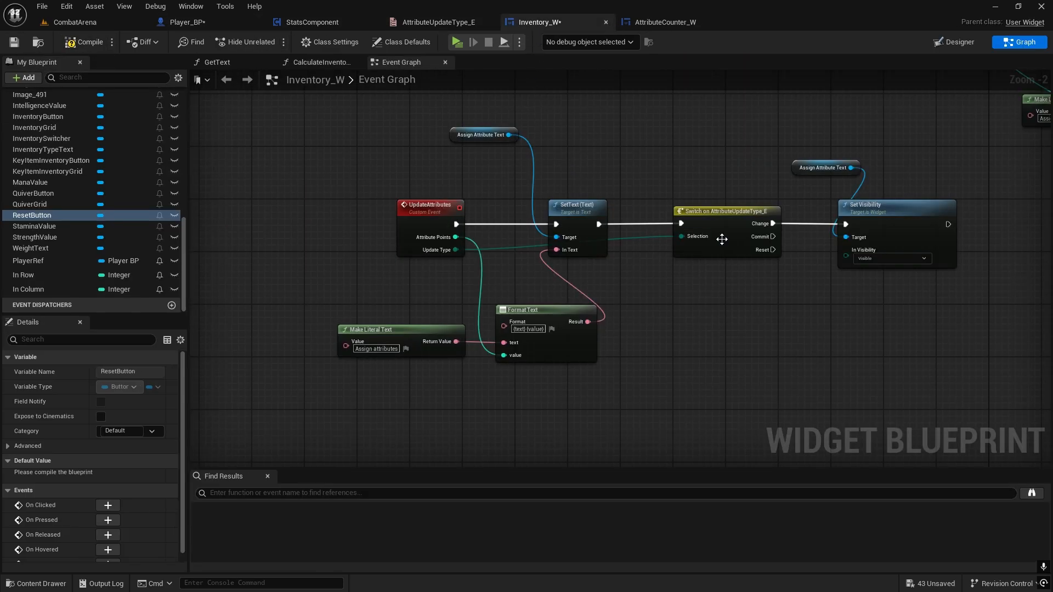
pyautogui.moveTo(724, 242); pyautogui.dragTo(777, 22, button='right')
pyautogui.scroll(2, 59, 220)
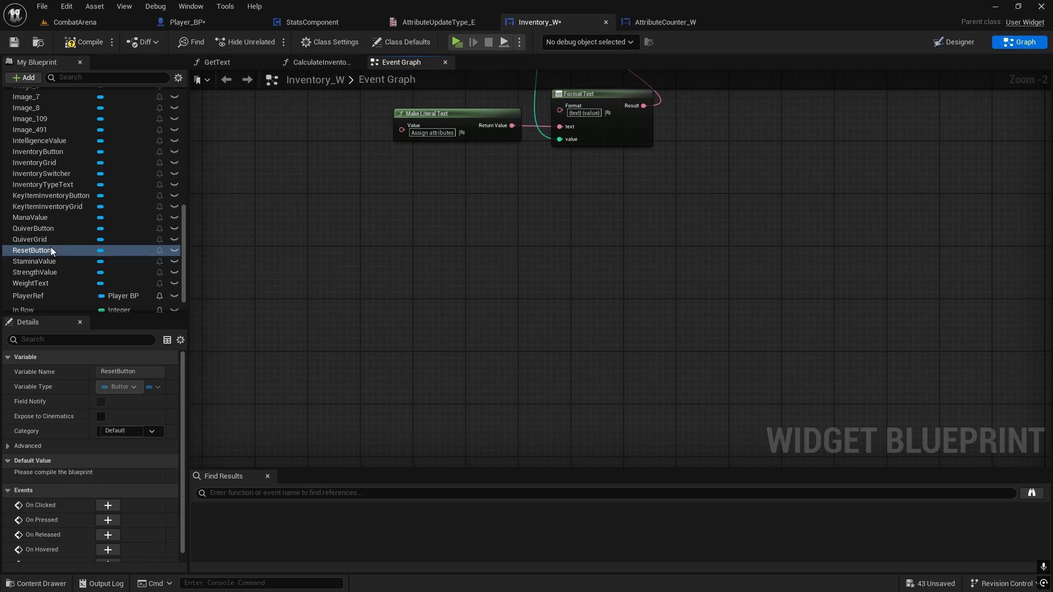
pyautogui.scroll(4, 50, 165)
pyautogui.scroll(1, 57, 165)
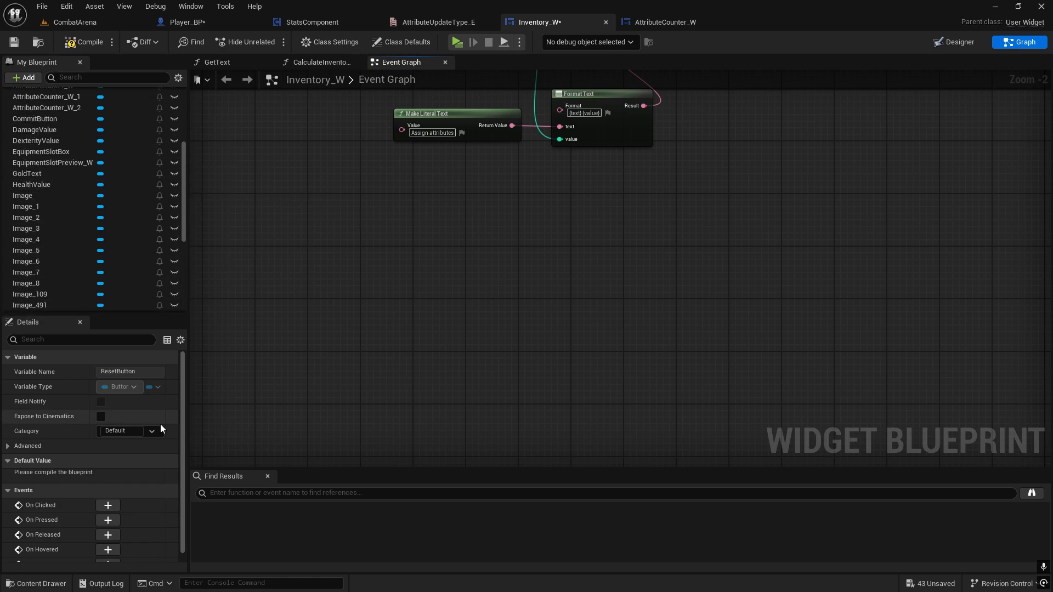
pyautogui.click(108, 505)
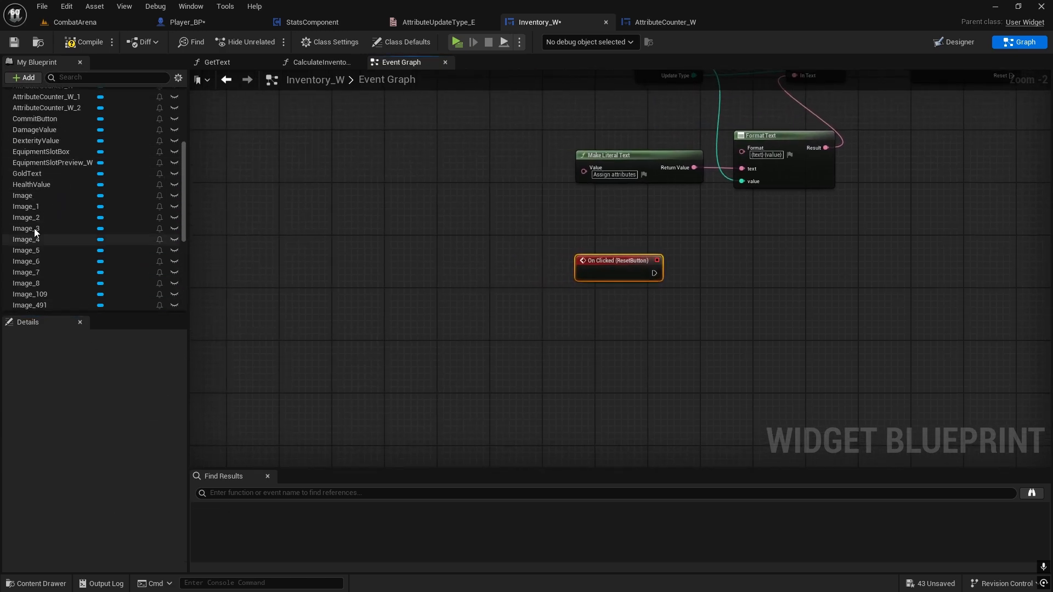
# Add an On Clicked event for CommitButton and arrange it above the ResetButton event
pyautogui.scroll(3, 34, 228)
pyautogui.click(47, 214)
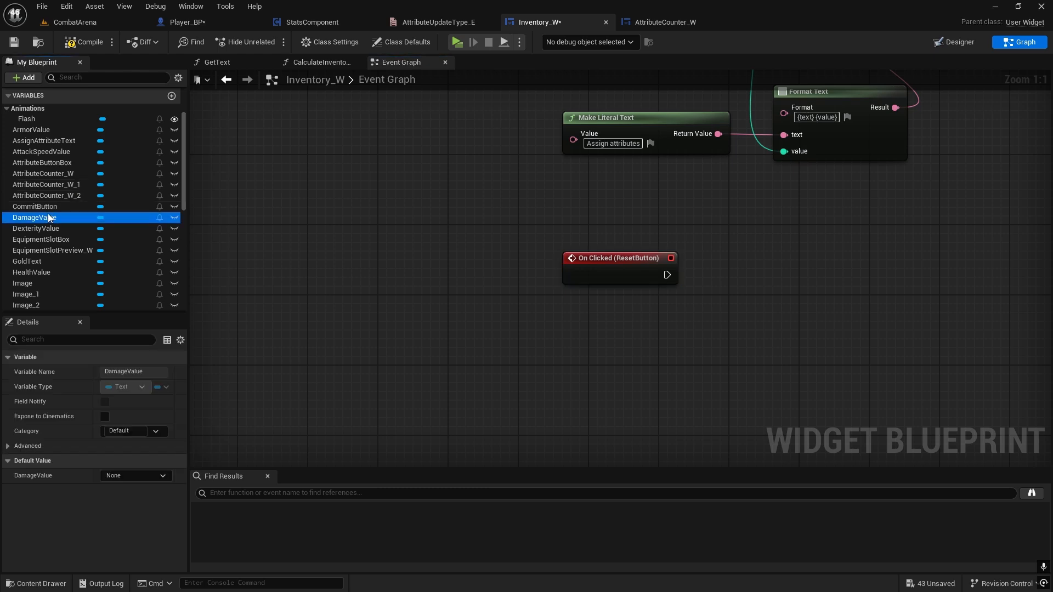
pyautogui.click(48, 207)
pyautogui.click(104, 505)
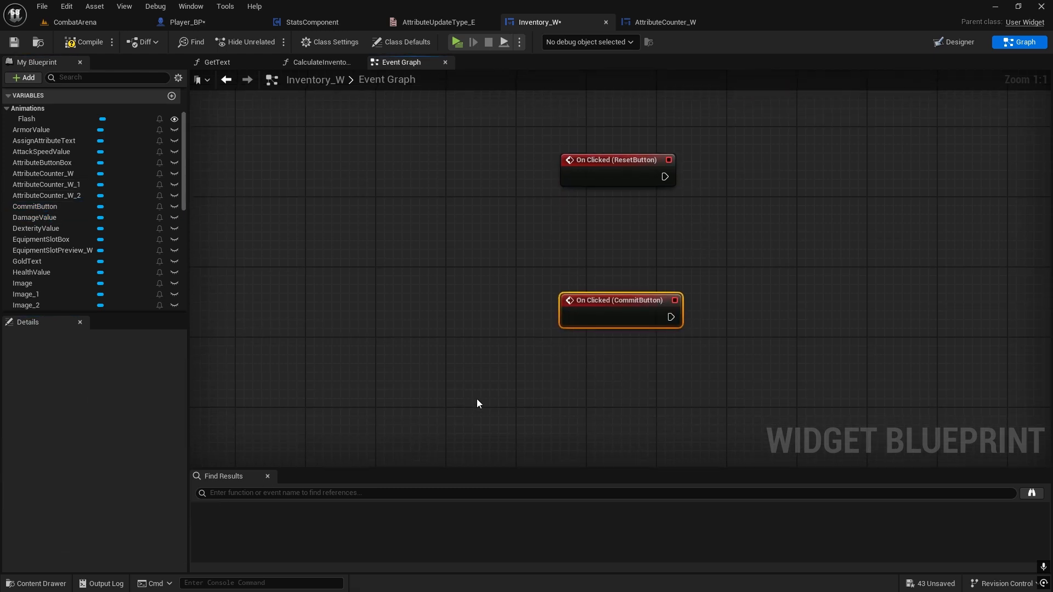
pyautogui.moveTo(574, 270); pyautogui.dragTo(505, 172)
pyautogui.click(591, 179)
pyautogui.moveTo(591, 180); pyautogui.dragTo(530, 285)
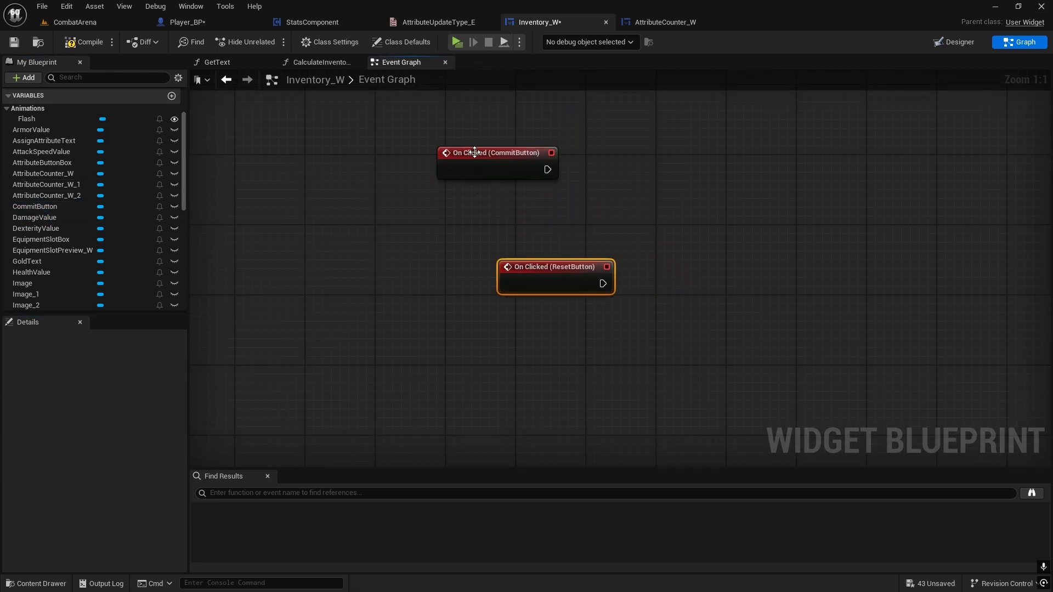
pyautogui.moveTo(471, 152); pyautogui.dragTo(533, 187)
pyautogui.moveTo(611, 200); pyautogui.dragTo(573, 350, button='right')
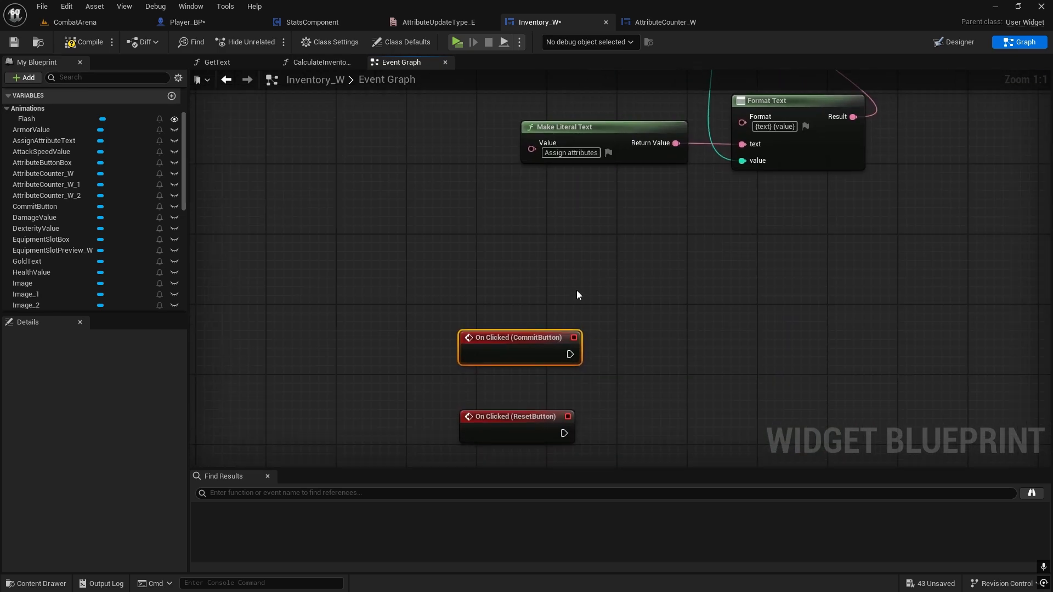
# Add a PlayerRef getter above the click events and get the Stats Component BPC from it
pyautogui.scroll(-10, 41, 262)
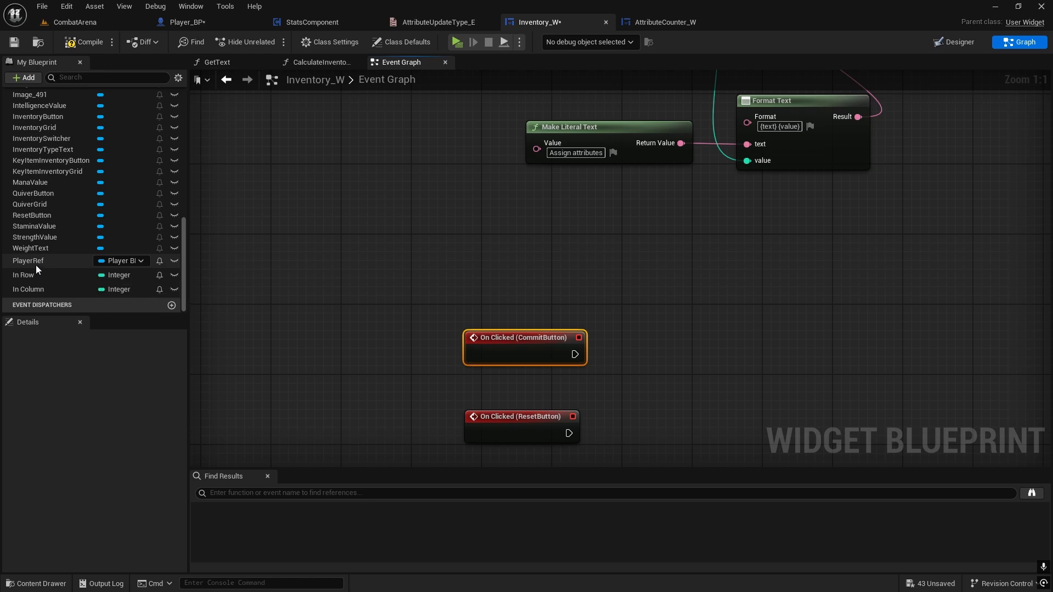
pyautogui.moveTo(36, 265); pyautogui.dragTo(650, 255)
pyautogui.click(578, 268)
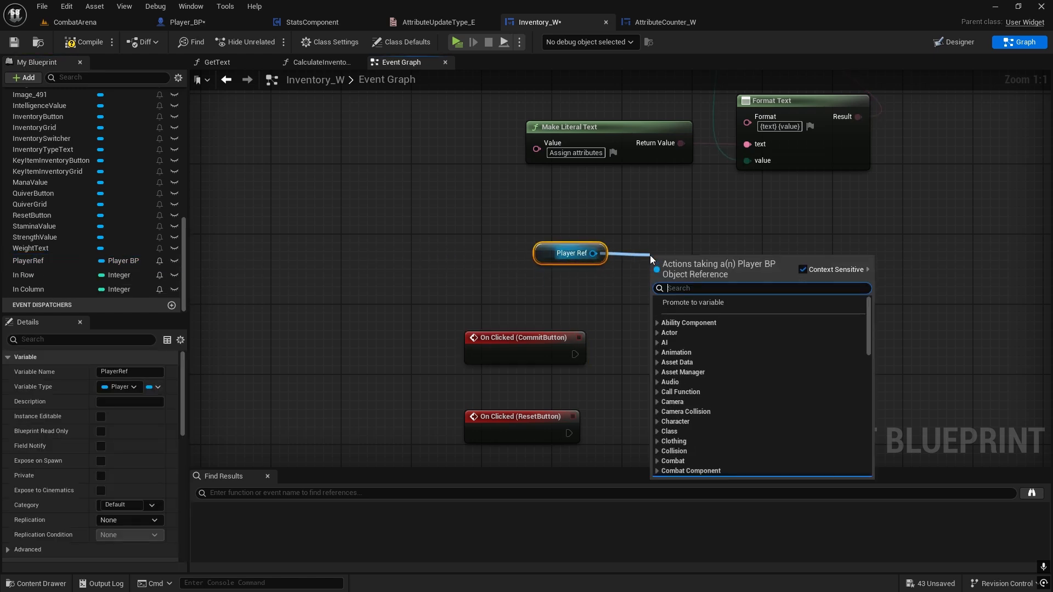
pyautogui.write('get stats c')
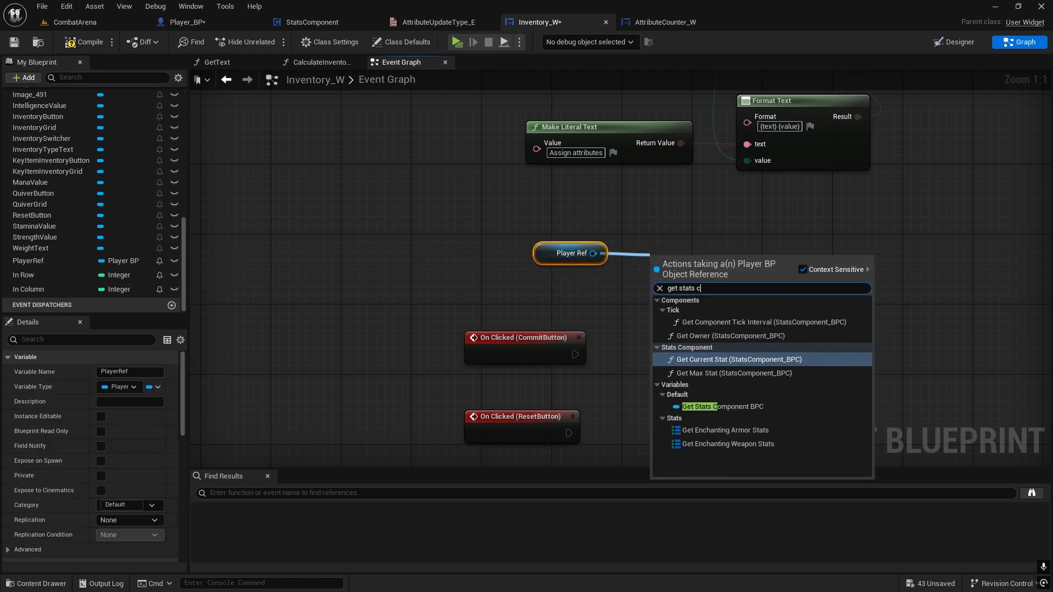
pyautogui.click(711, 407)
pyautogui.moveTo(713, 266); pyautogui.dragTo(685, 253)
# Add Commit Attributes and Reset Attributes calls that target the Stats Component BPC
pyautogui.moveTo(754, 253); pyautogui.dragTo(726, 327)
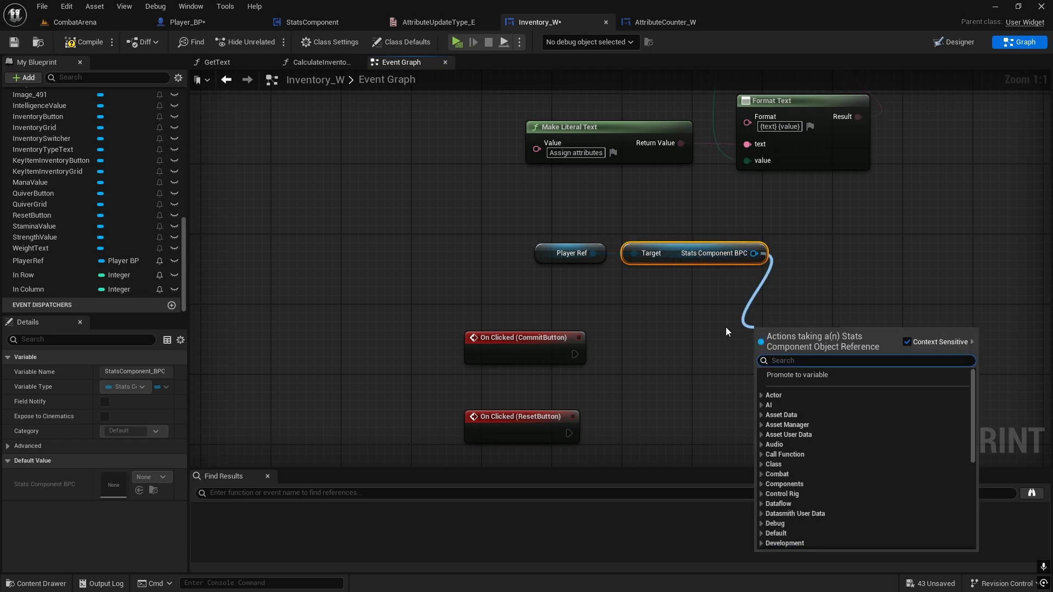
pyautogui.write('commit')
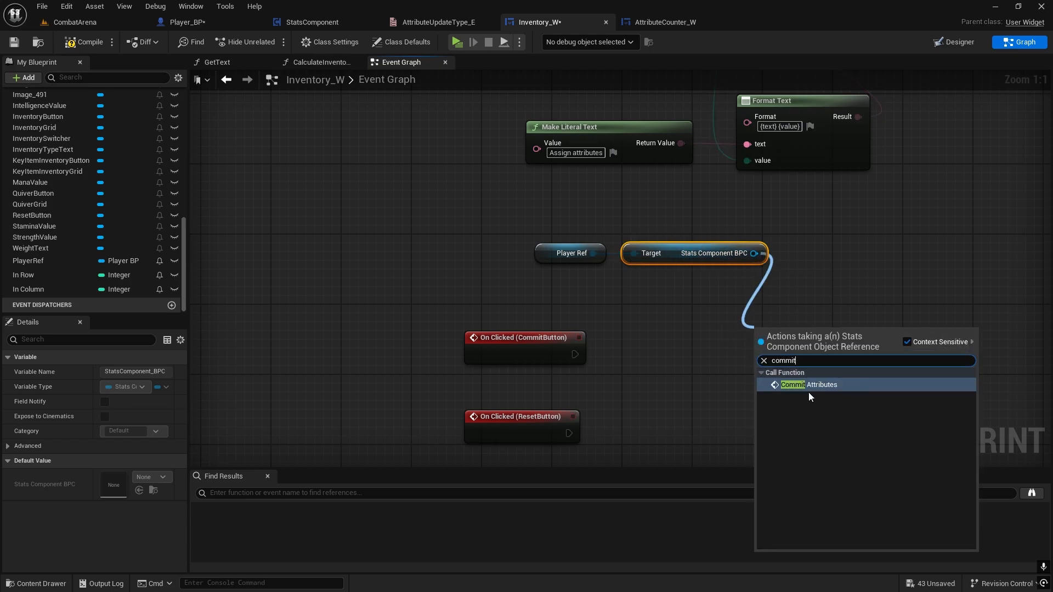
pyautogui.click(808, 391)
pyautogui.moveTo(754, 254); pyautogui.dragTo(709, 432)
pyautogui.write('reset')
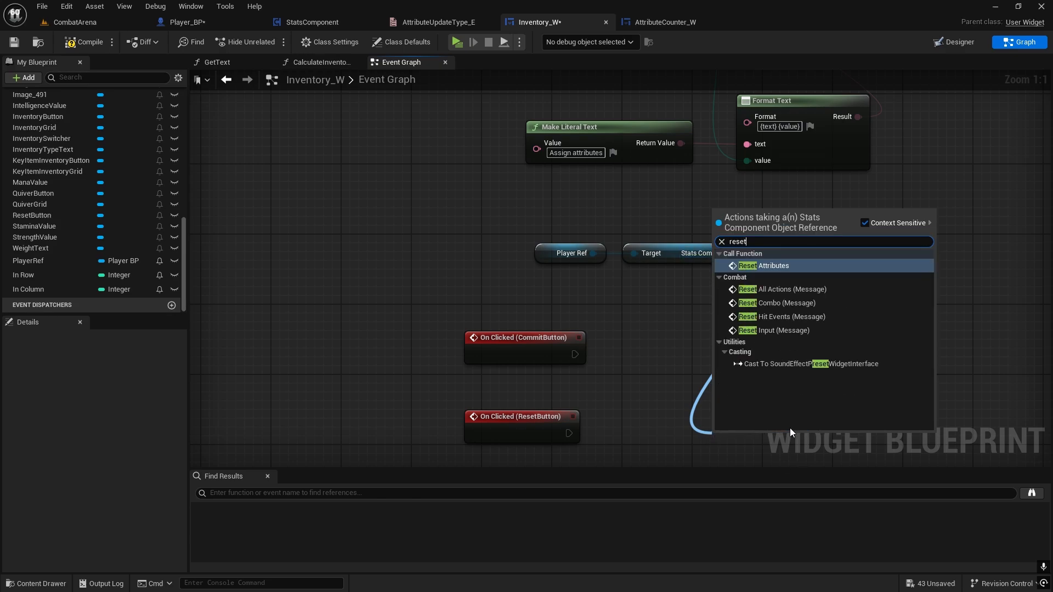
pyautogui.click(763, 265)
# Run Commit Attributes from the CommitButton click event and Reset Attributes from the ResetButton click event, and align the nodes
pyautogui.moveTo(682, 396); pyautogui.dragTo(623, 231, button='right')
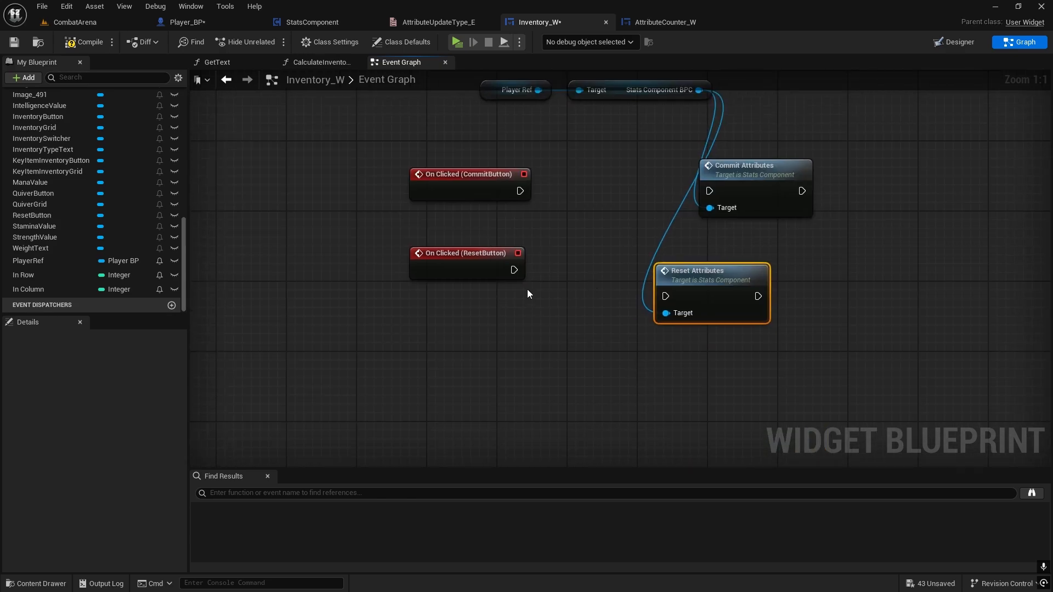
pyautogui.moveTo(528, 288); pyautogui.dragTo(646, 295)
pyautogui.moveTo(519, 191); pyautogui.dragTo(710, 191)
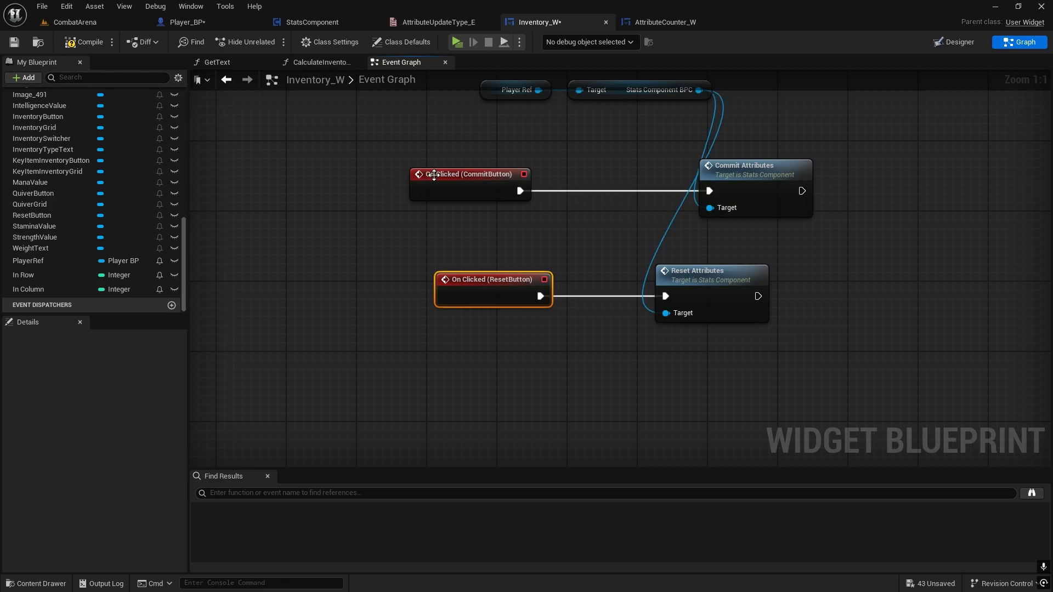
pyautogui.moveTo(464, 177); pyautogui.dragTo(509, 176)
pyautogui.click(513, 285)
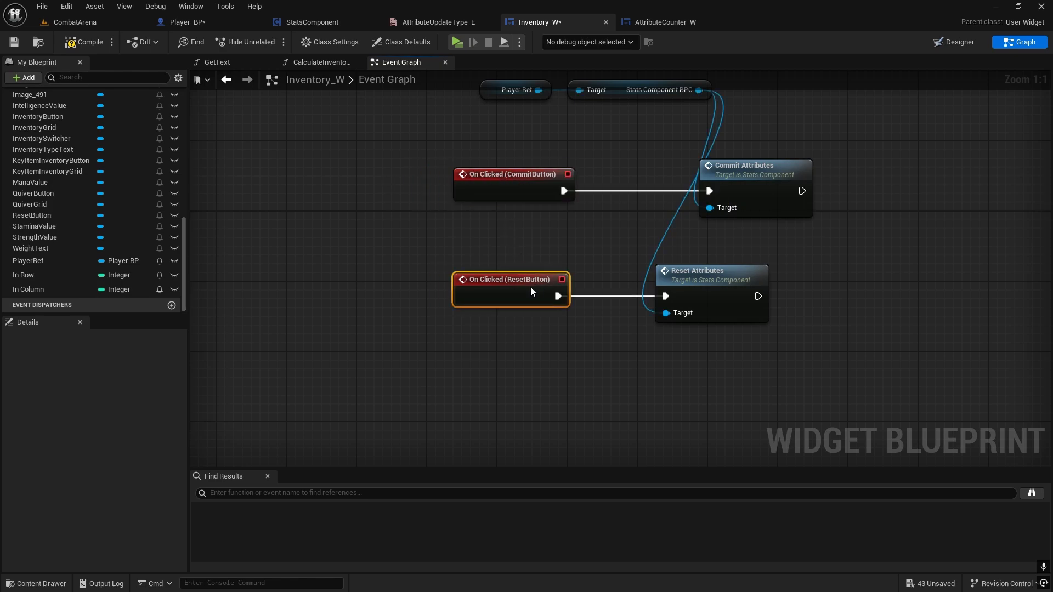
pyautogui.scroll(-2, 614, 316)
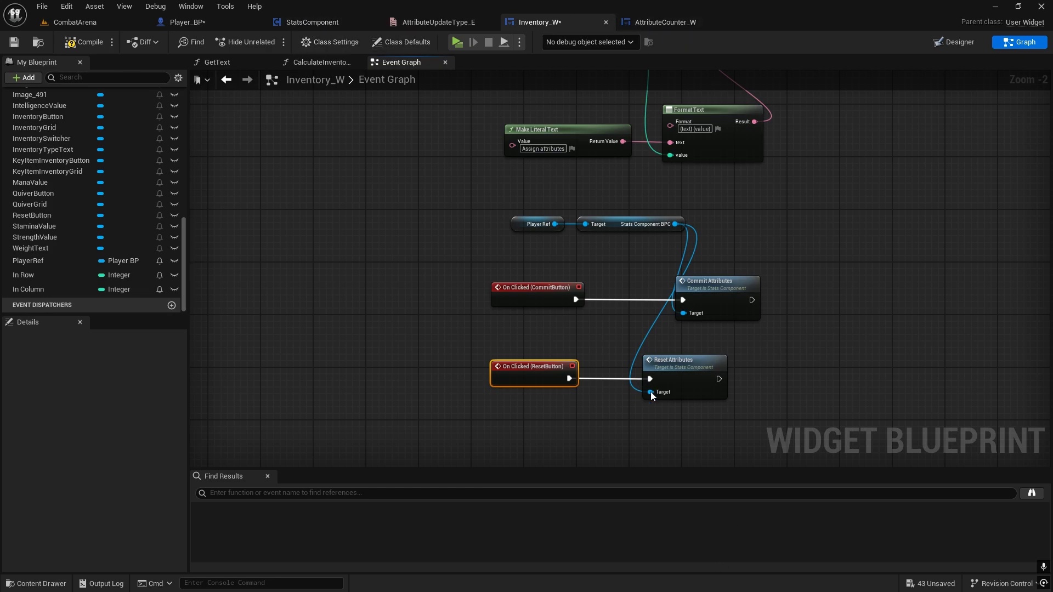
pyautogui.moveTo(721, 295); pyautogui.dragTo(682, 288)
pyautogui.scroll(-1, 682, 288)
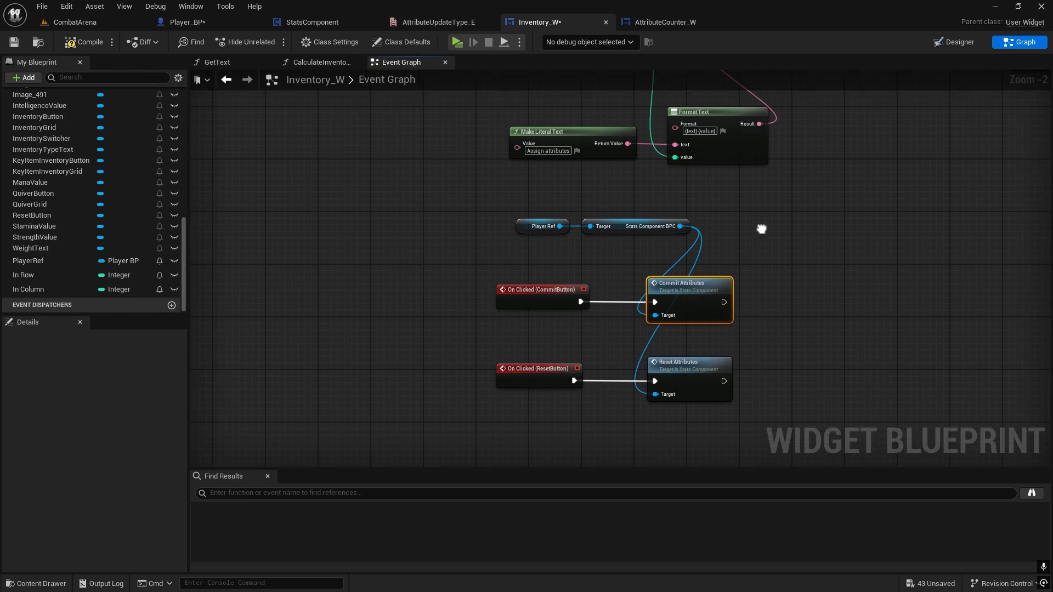
# Move the Assign Attribute Text getter and its Set Visibility node farther from the AttributeUpdateType_E switch to make room
pyautogui.moveTo(759, 228); pyautogui.dragTo(595, 360, button='right')
pyautogui.scroll(-2, 785, 289)
pyautogui.scroll(4, 641, 259)
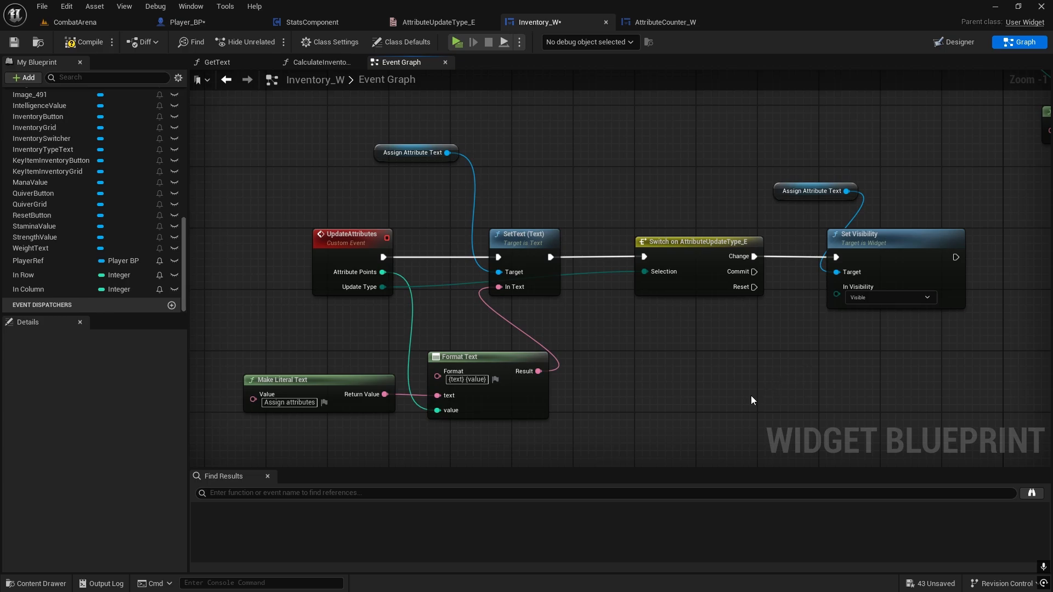
pyautogui.scroll(1, 756, 379)
pyautogui.moveTo(759, 348); pyautogui.dragTo(607, 279, button='right')
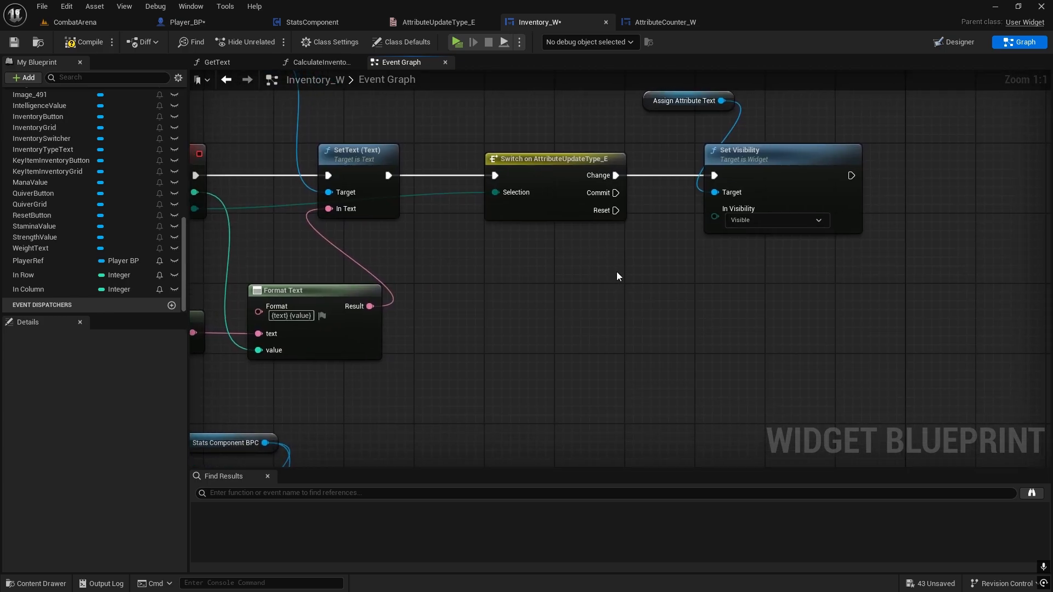
pyautogui.moveTo(714, 229); pyautogui.dragTo(578, 336, button='right')
pyautogui.moveTo(557, 191); pyautogui.dragTo(860, 281)
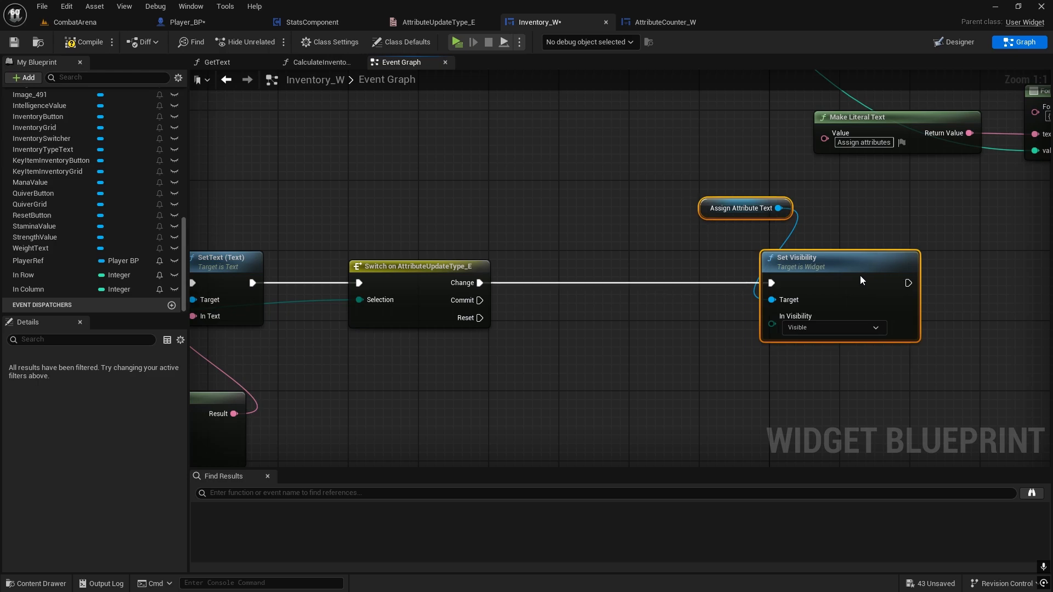
# Add a getter for AttributeButtonBox above the AttributeUpdateType_E switch
pyautogui.scroll(3, 64, 220)
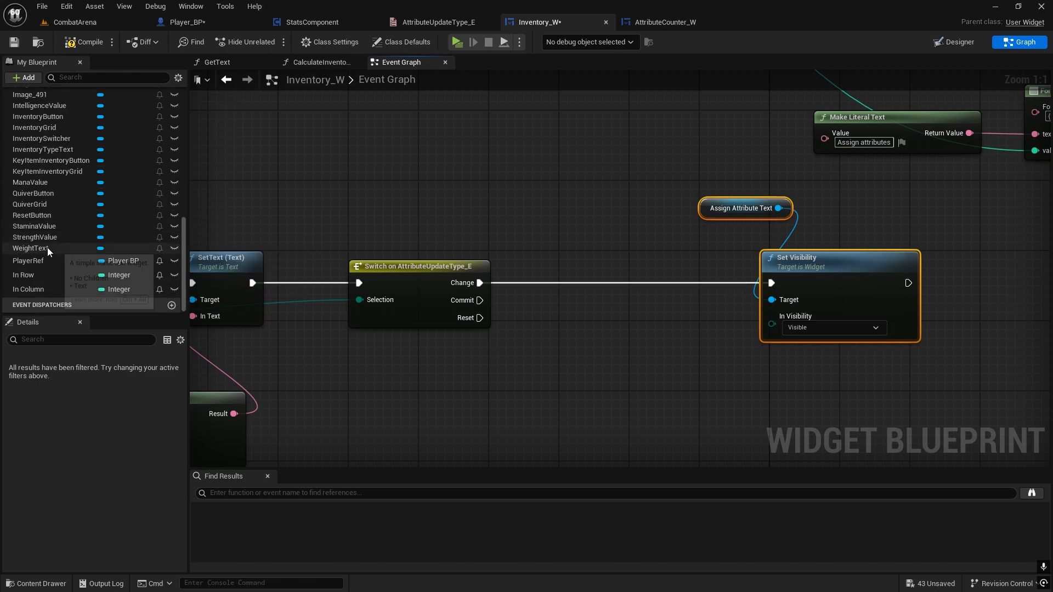
pyautogui.scroll(5, 47, 248)
pyautogui.scroll(1, 50, 242)
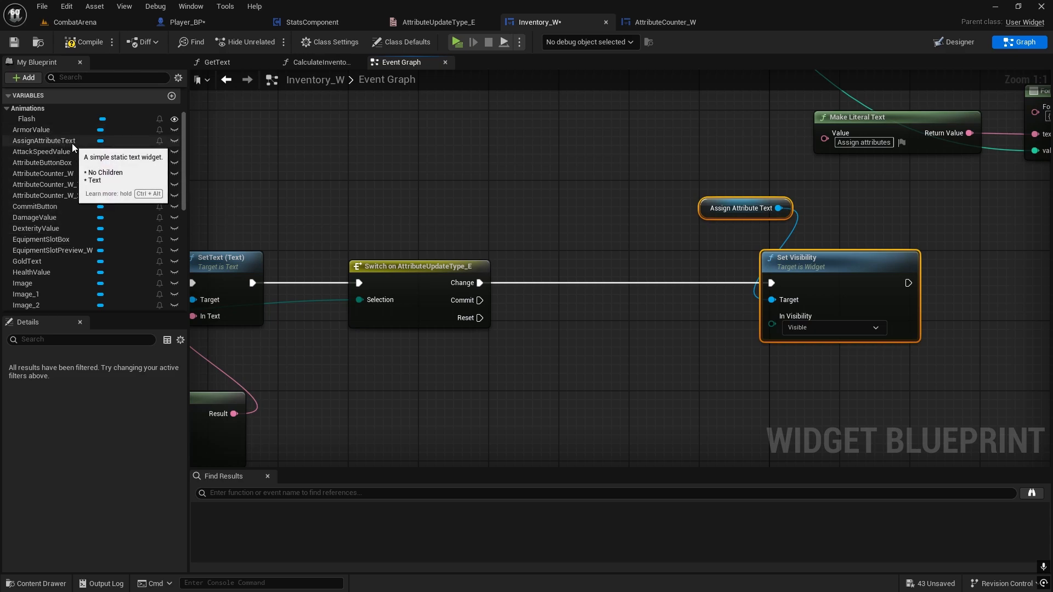
pyautogui.moveTo(61, 163); pyautogui.dragTo(505, 196)
pyautogui.click(529, 217)
# Insert a copy of Set Visibility targeting Attribute Button Box between the switch's Change output and the existing Set Visibility
pyautogui.click(795, 257)
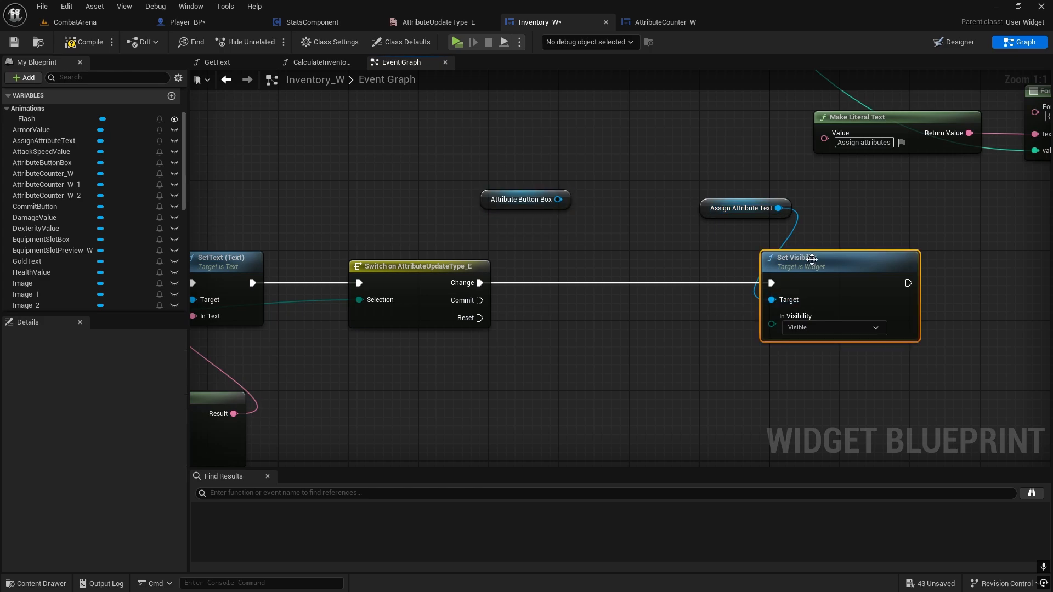
pyautogui.click(555, 275)
pyautogui.hotkey('ctrl', 'v')
pyautogui.moveTo(480, 282); pyautogui.dragTo(614, 272)
pyautogui.moveTo(558, 199); pyautogui.dragTo(588, 300)
pyautogui.click(722, 382)
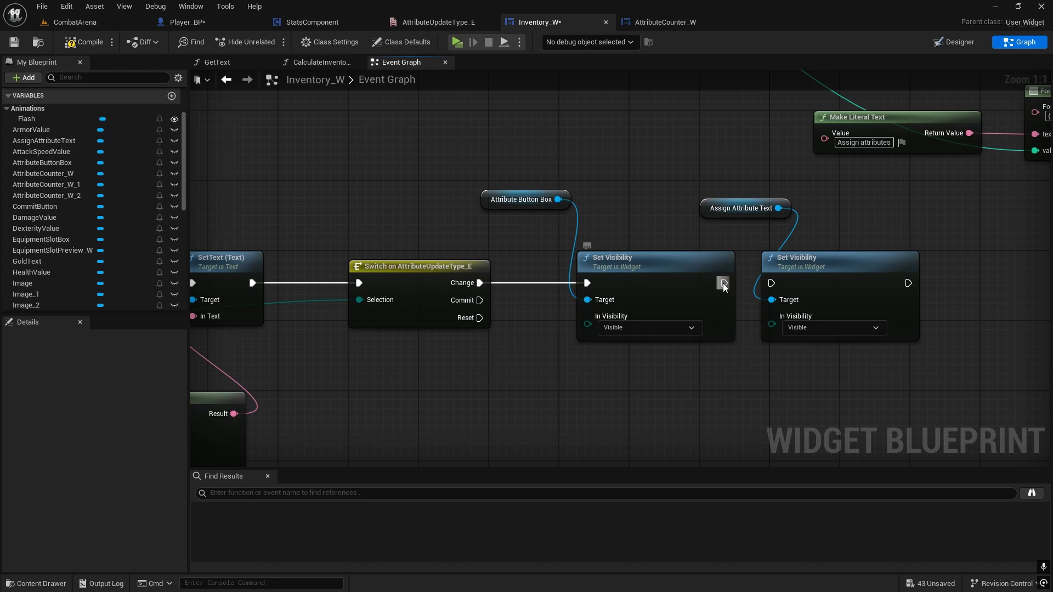
pyautogui.moveTo(724, 283); pyautogui.dragTo(771, 283)
# Add a Branch node driven by the Commit output of the AttributeUpdateType_E switch
pyautogui.moveTo(748, 317); pyautogui.dragTo(659, 207, button='right')
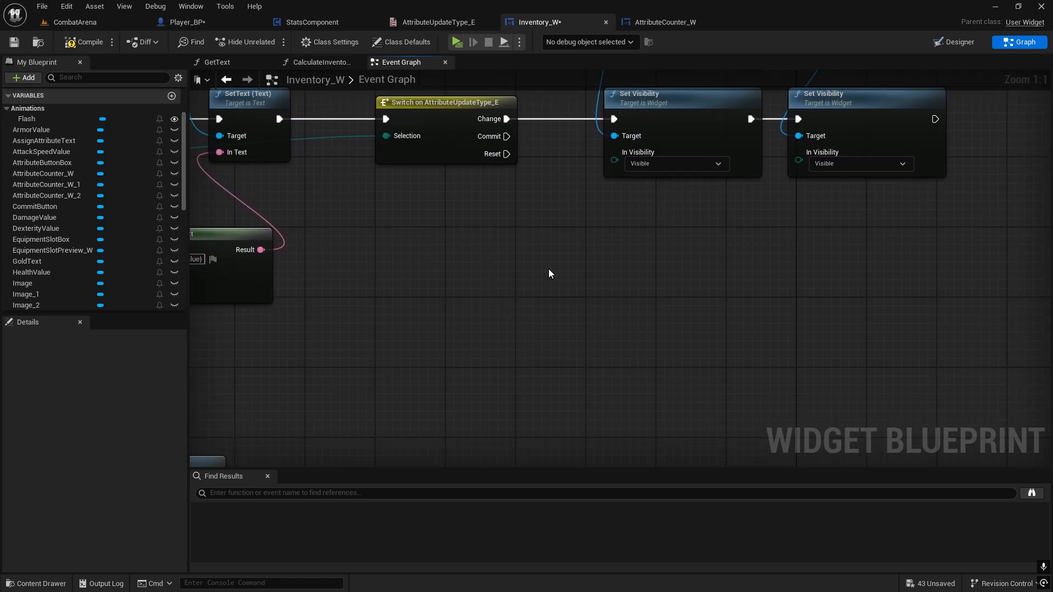
pyautogui.press('b')
pyautogui.click(653, 239)
pyautogui.moveTo(505, 136); pyautogui.dragTo(626, 275)
# Compare the UpdateAttributes event's Attribute Points with 0 using a Greater node and feed the result into the Branch condition
pyautogui.moveTo(446, 340); pyautogui.dragTo(570, 310, button='right')
pyautogui.scroll(-1, 569, 310)
pyautogui.moveTo(489, 293); pyautogui.dragTo(607, 307, button='right')
pyautogui.moveTo(610, 243)
pyautogui.mouseDown(button='right')
pyautogui.moveTo(574, 225)
pyautogui.moveTo(601, 237)
pyautogui.mouseUp(button='right')
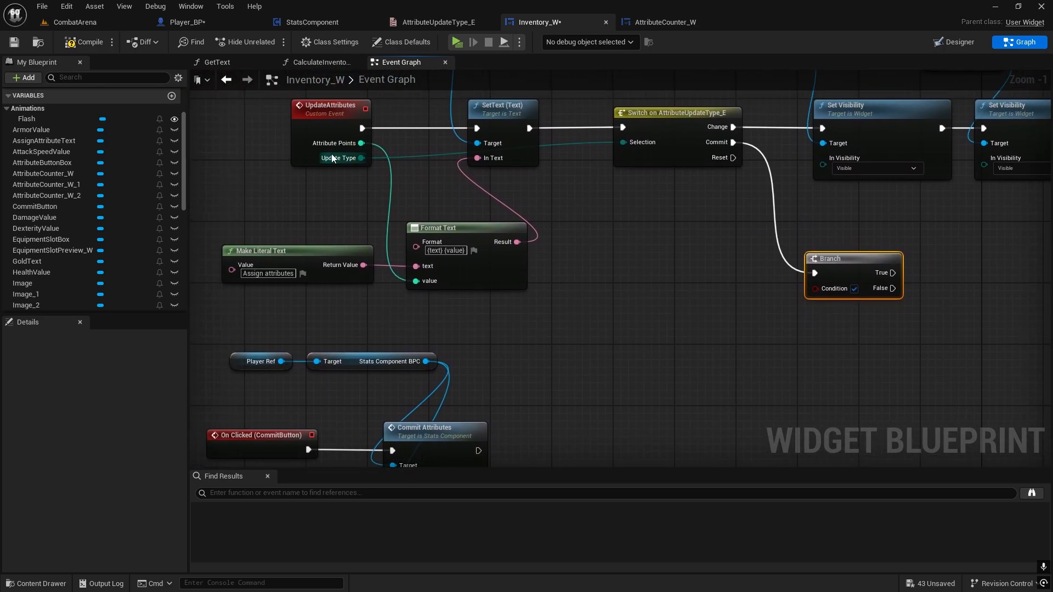
pyautogui.moveTo(361, 144); pyautogui.dragTo(660, 301)
pyautogui.write('>')
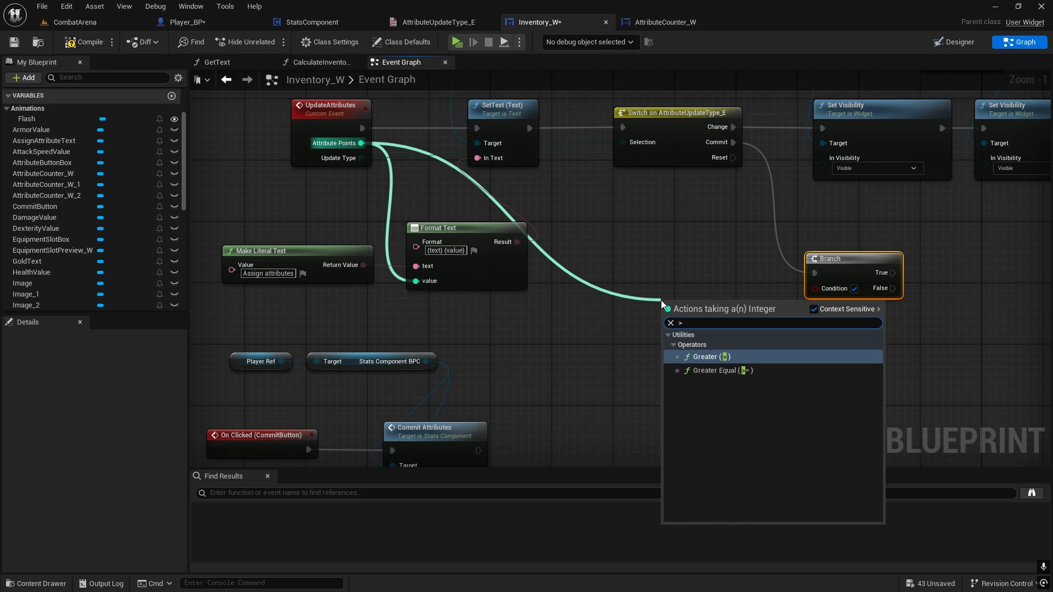
pyautogui.click(724, 359)
pyautogui.moveTo(722, 317); pyautogui.dragTo(818, 289)
# Duplicate both Set Visibility nodes with their widget getters and run the copies from the Branch's False output
pyautogui.moveTo(903, 332); pyautogui.dragTo(755, 359, button='right')
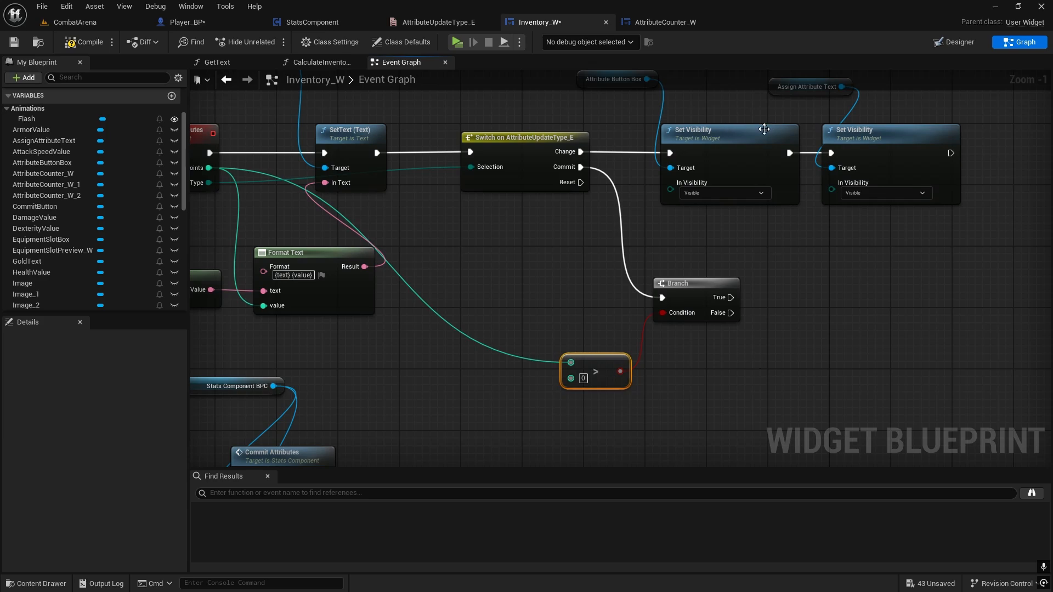
pyautogui.moveTo(748, 274); pyautogui.dragTo(648, 339, button='right')
pyautogui.moveTo(491, 239); pyautogui.dragTo(761, 134)
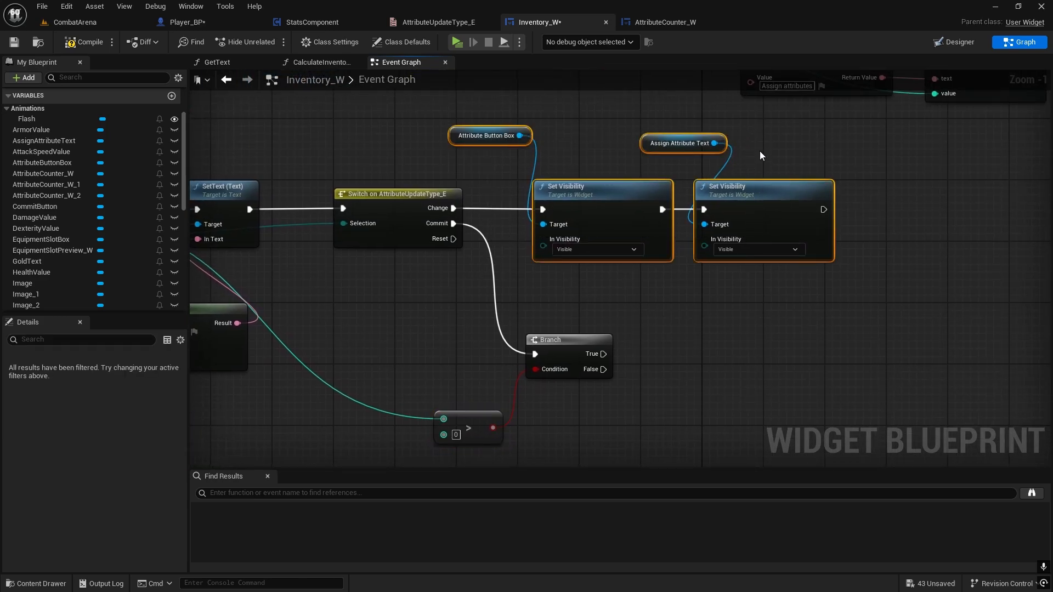
pyautogui.moveTo(737, 389); pyautogui.dragTo(732, 254, button='right')
pyautogui.click(732, 254)
pyautogui.hotkey('ctrl', 'v')
pyautogui.moveTo(598, 233); pyautogui.dragTo(707, 289)
pyautogui.moveTo(652, 176); pyautogui.dragTo(939, 226)
pyautogui.scroll(1, 826, 340)
# Set In Visibility to Hidden on both Set Visibility nodes of the Branch's False path
pyautogui.click(763, 265)
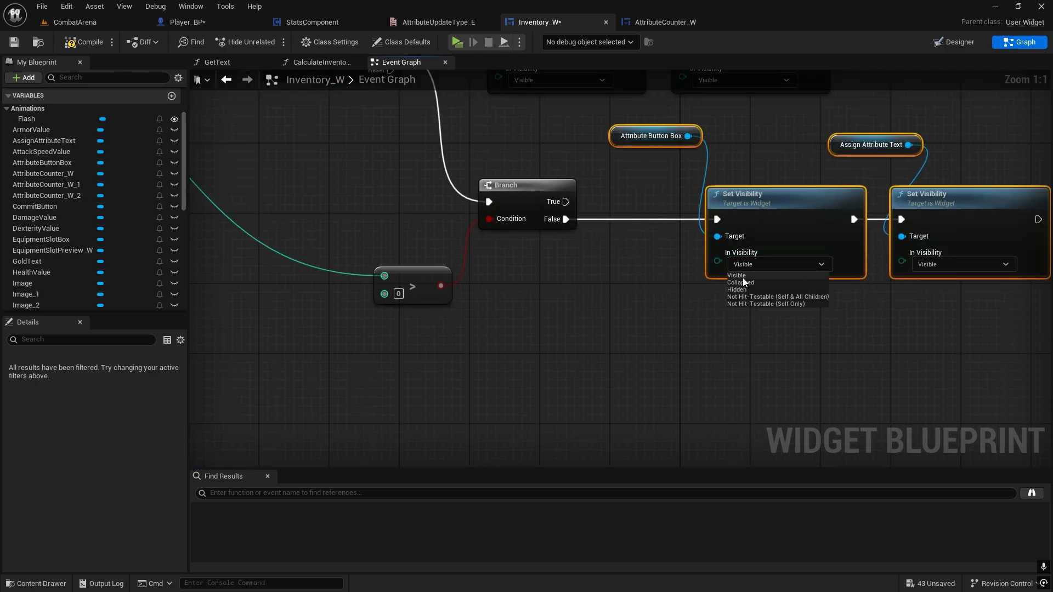
pyautogui.click(745, 290)
pyautogui.click(936, 265)
pyautogui.click(923, 290)
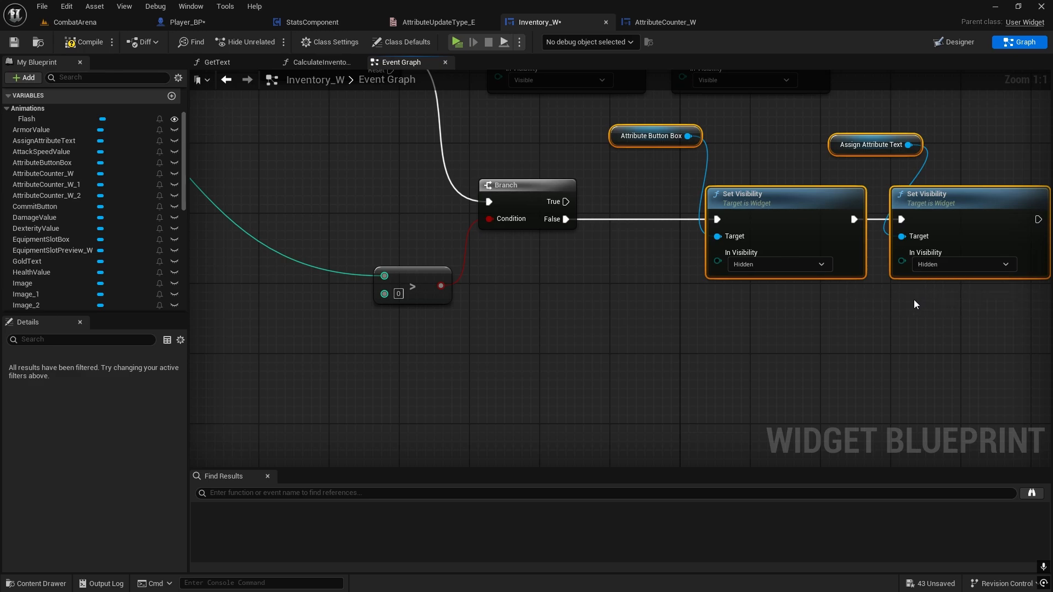
pyautogui.click(899, 306)
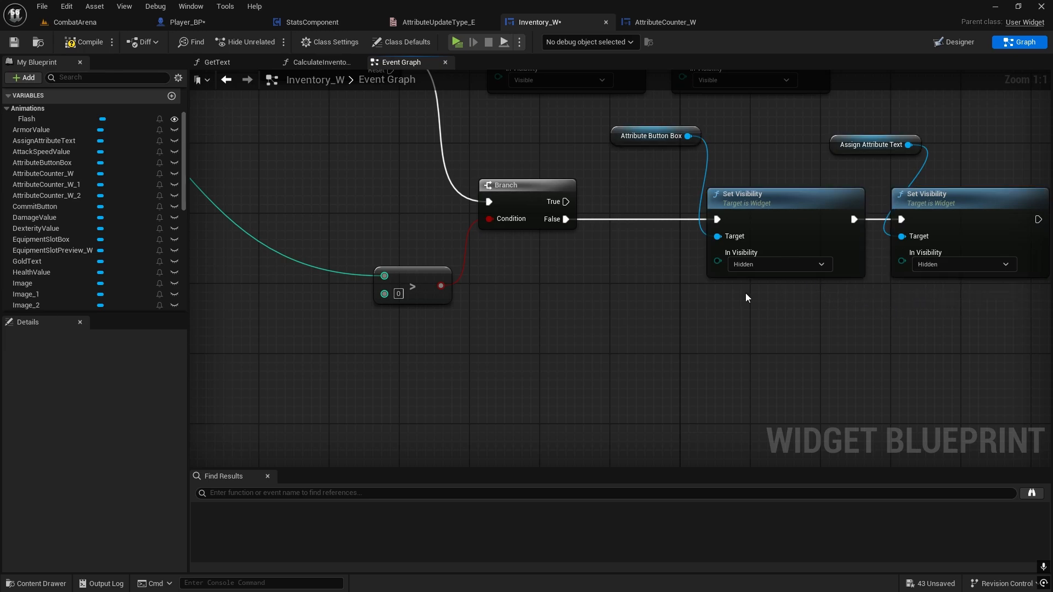
# Compile and save Inventory_W and switch to the AttributeCounter_W event graph
pyautogui.click(80, 62)
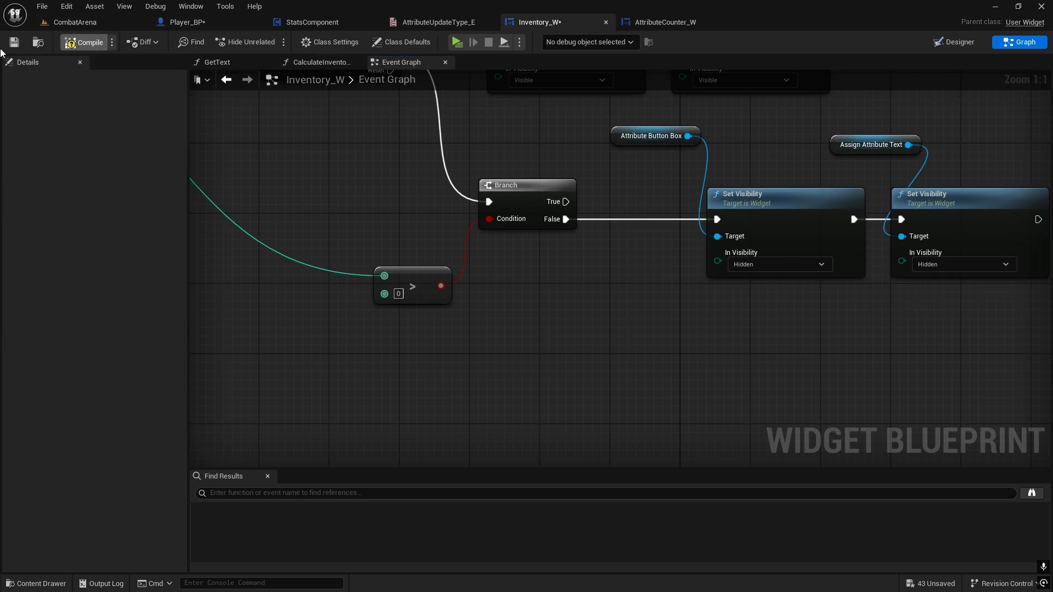
pyautogui.click(20, 46)
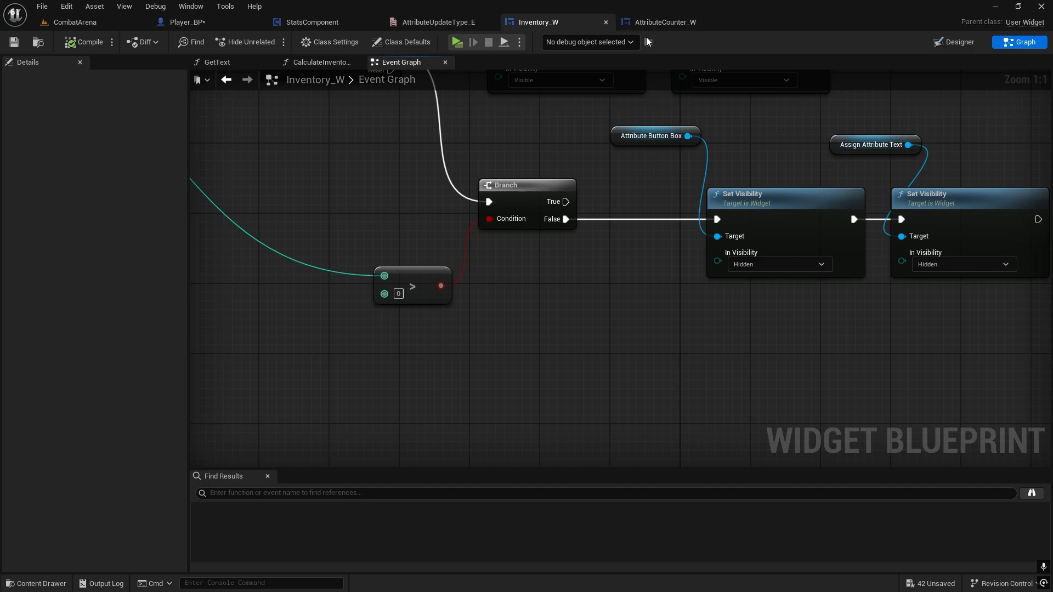
pyautogui.click(650, 22)
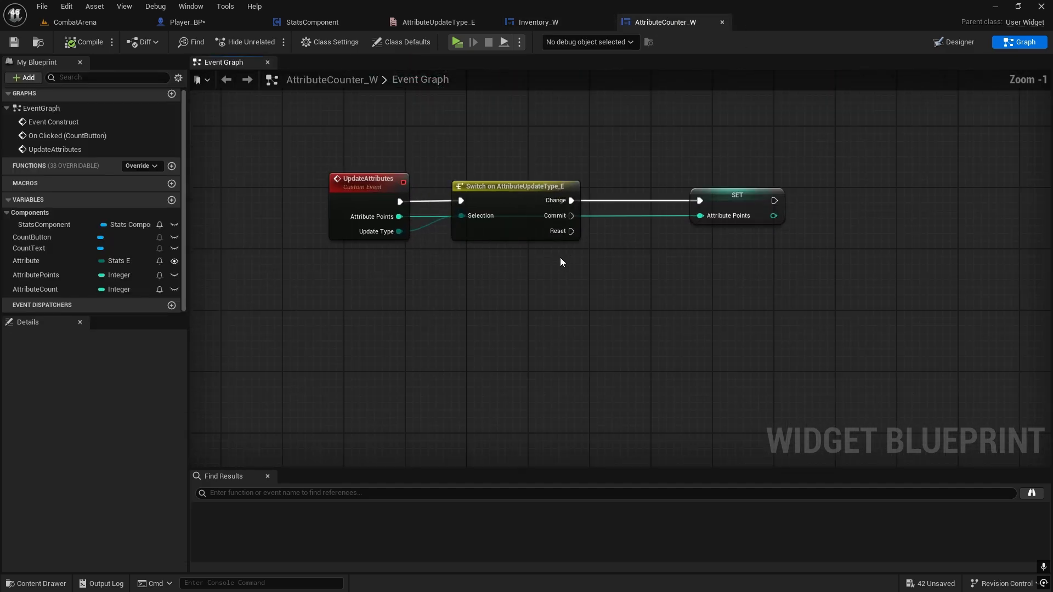
# Line up the Switch on AttributeUpdateType_E node with the UpdateAttributes event and add a getter for the Attribute variable below it
pyautogui.scroll(1, 560, 261)
pyautogui.click(292, 184)
pyautogui.moveTo(500, 195); pyautogui.dragTo(488, 196)
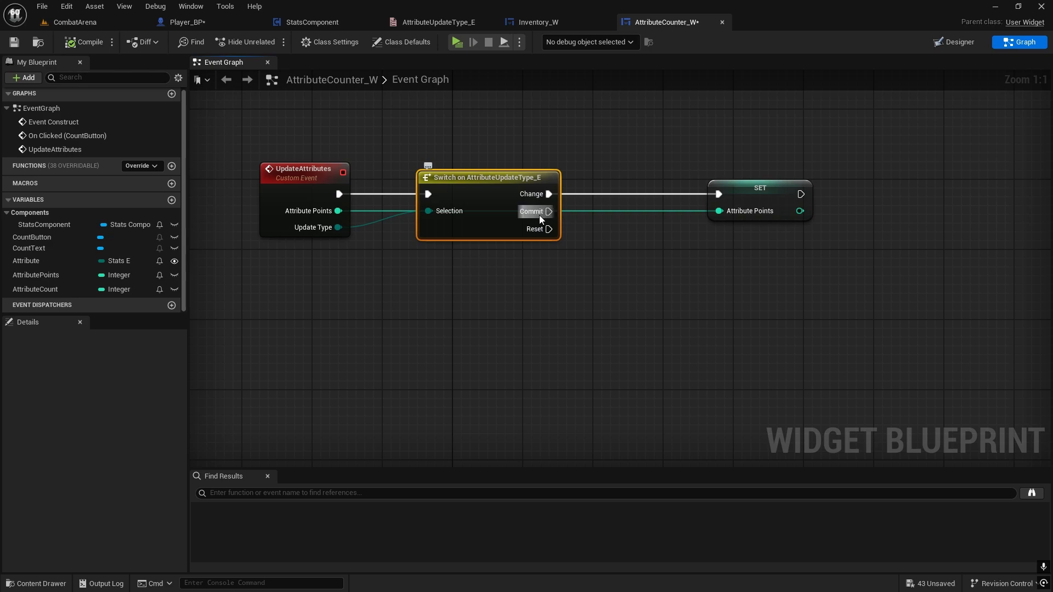
pyautogui.moveTo(448, 272); pyautogui.dragTo(517, 231, button='right')
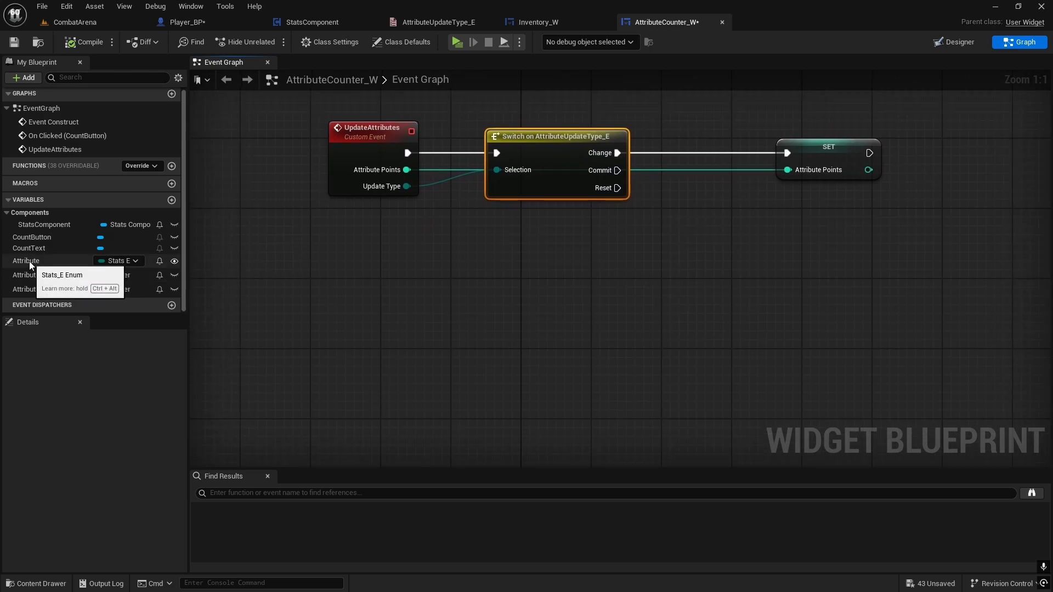
pyautogui.moveTo(28, 261); pyautogui.dragTo(557, 280)
pyautogui.click(585, 307)
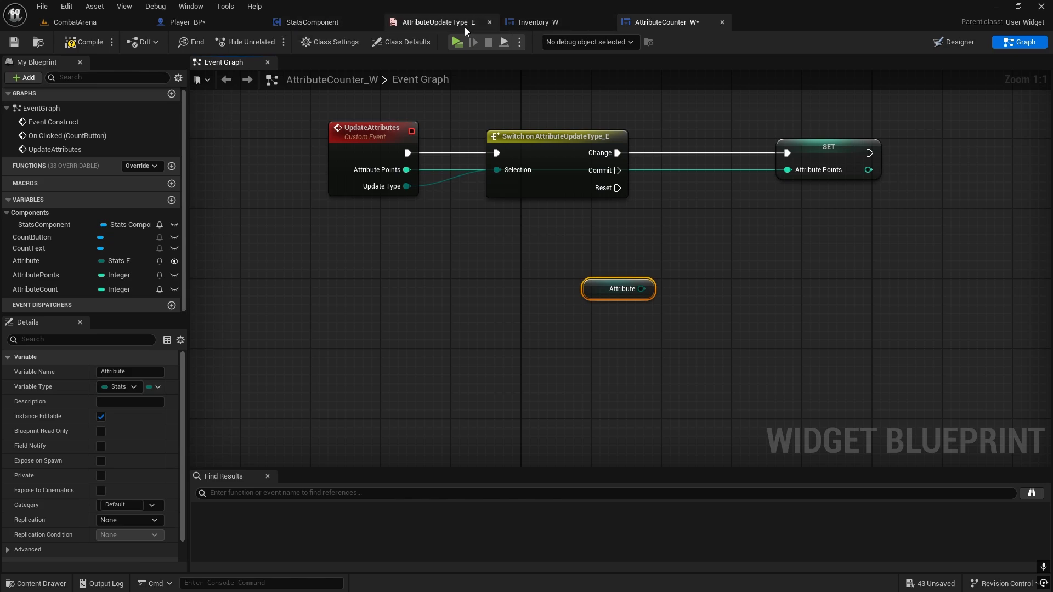
# In Inventory_W's Designer, set the Attribute of the red strength row's AttributeCounter_W widget to Strength
pyautogui.click(543, 22)
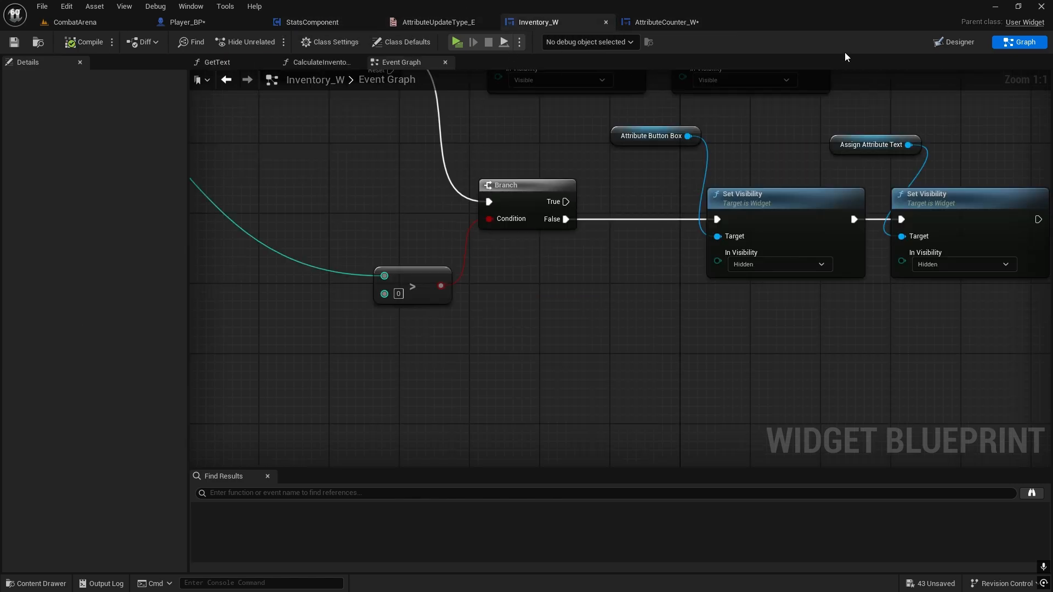
pyautogui.click(972, 45)
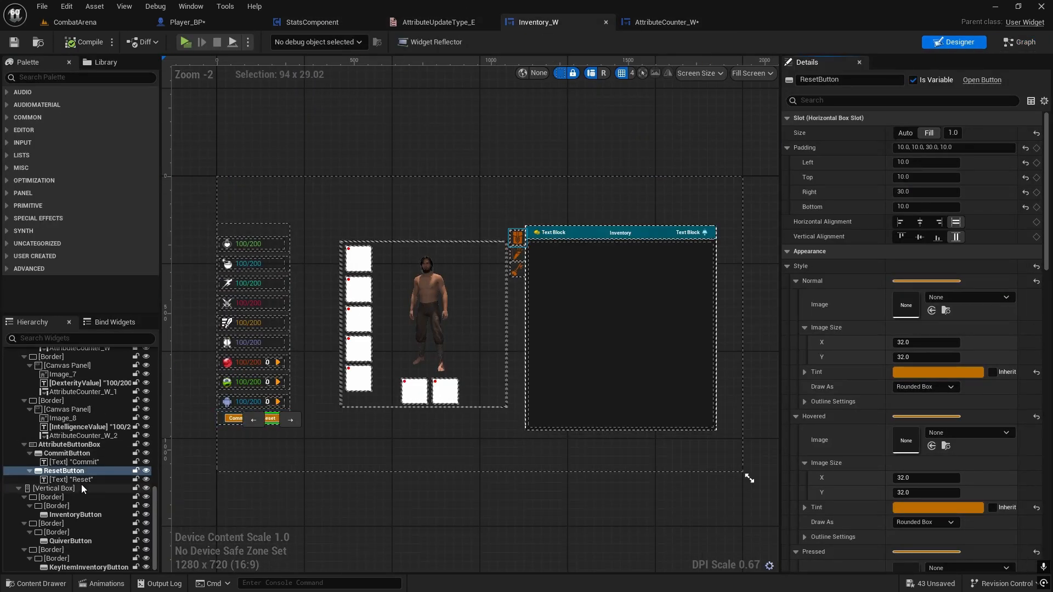
pyautogui.scroll(4, 291, 423)
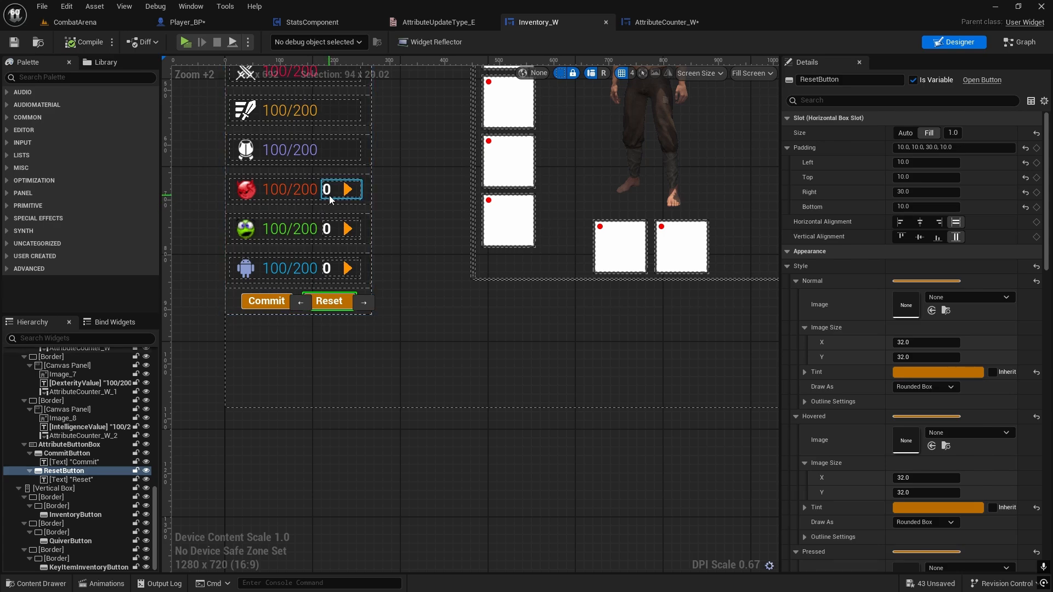
pyautogui.click(331, 200)
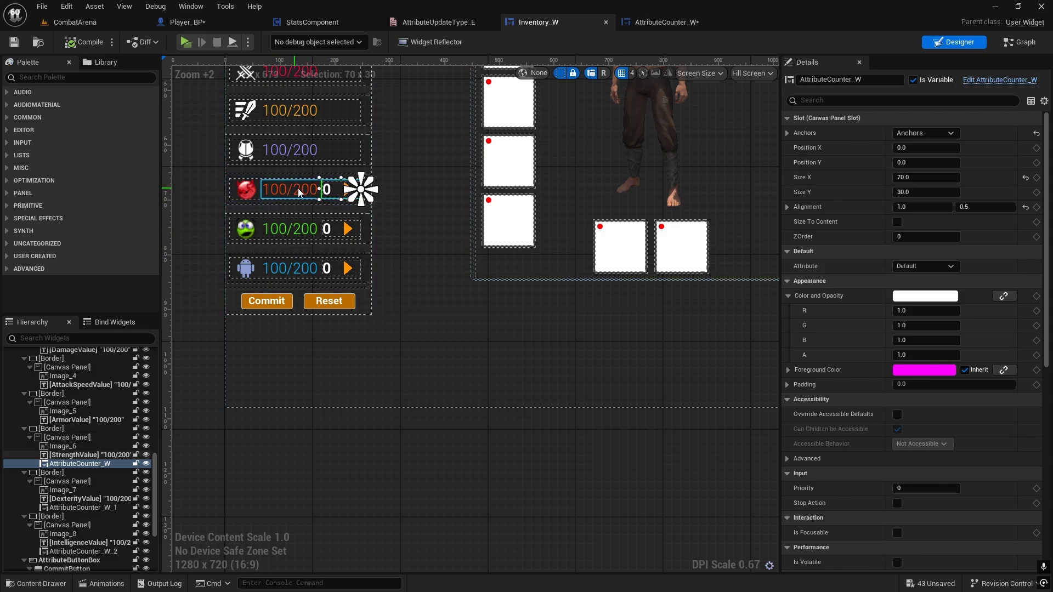
pyautogui.click(906, 265)
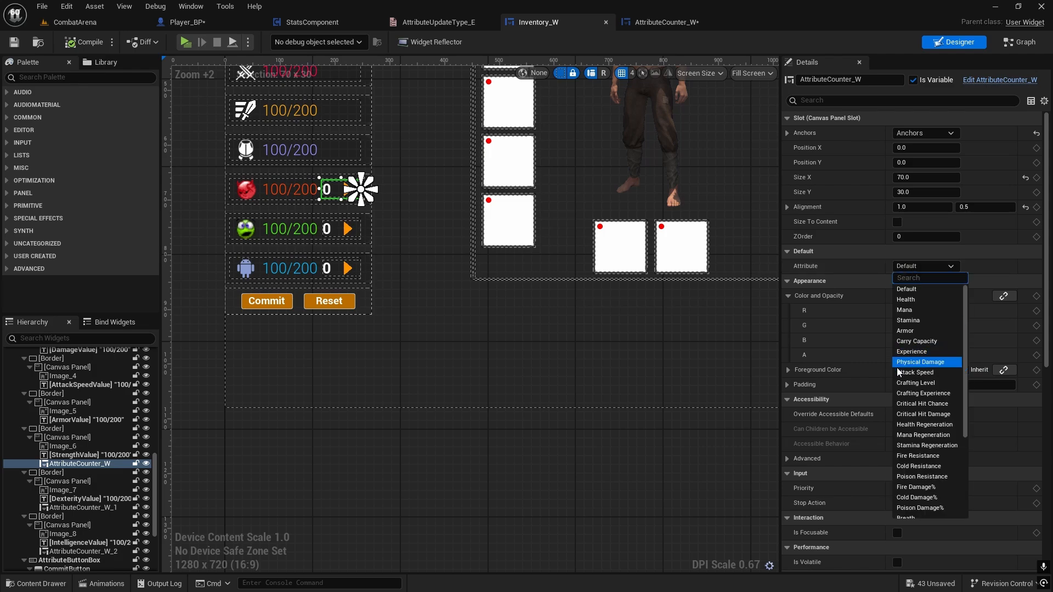
pyautogui.scroll(-5, 911, 394)
pyautogui.click(910, 483)
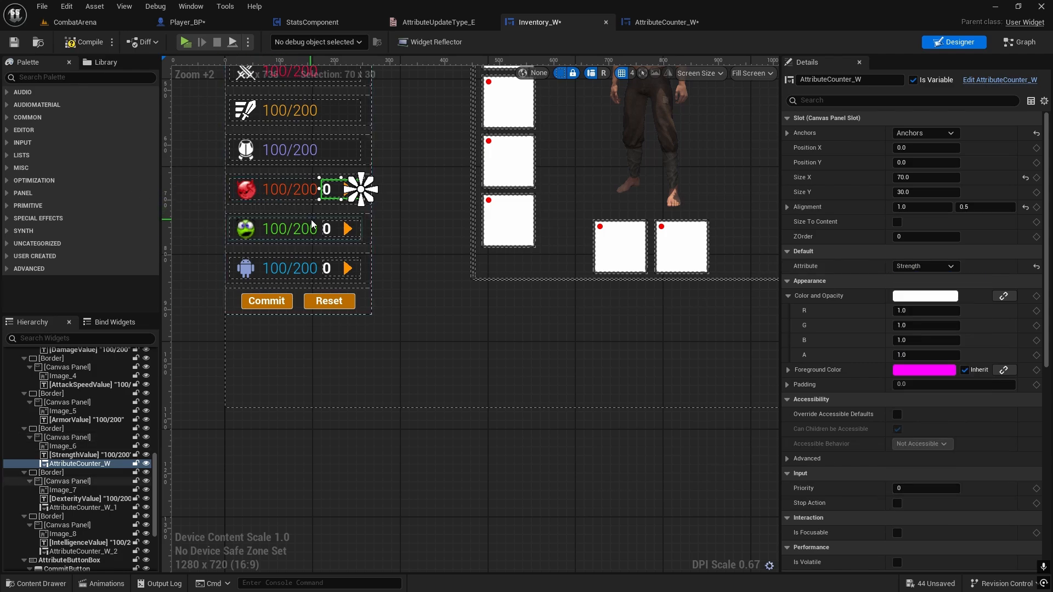
# Set the Attribute of AttributeCounter_W_1 to Dexterity and of AttributeCounter_W_2 to Intelligence
pyautogui.click(328, 228)
pyautogui.click(932, 267)
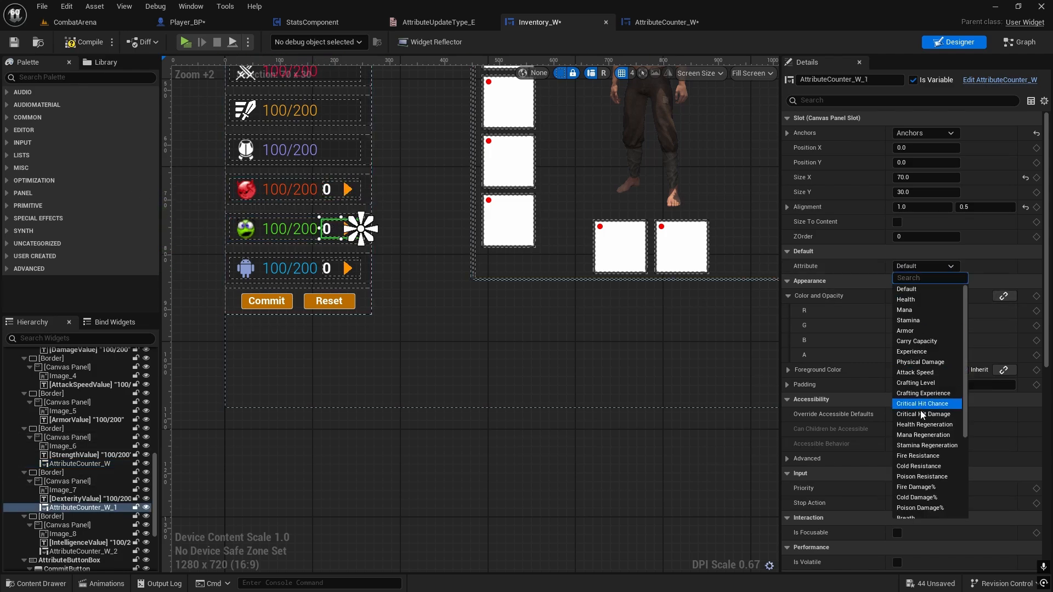
pyautogui.scroll(-5, 939, 483)
pyautogui.click(939, 493)
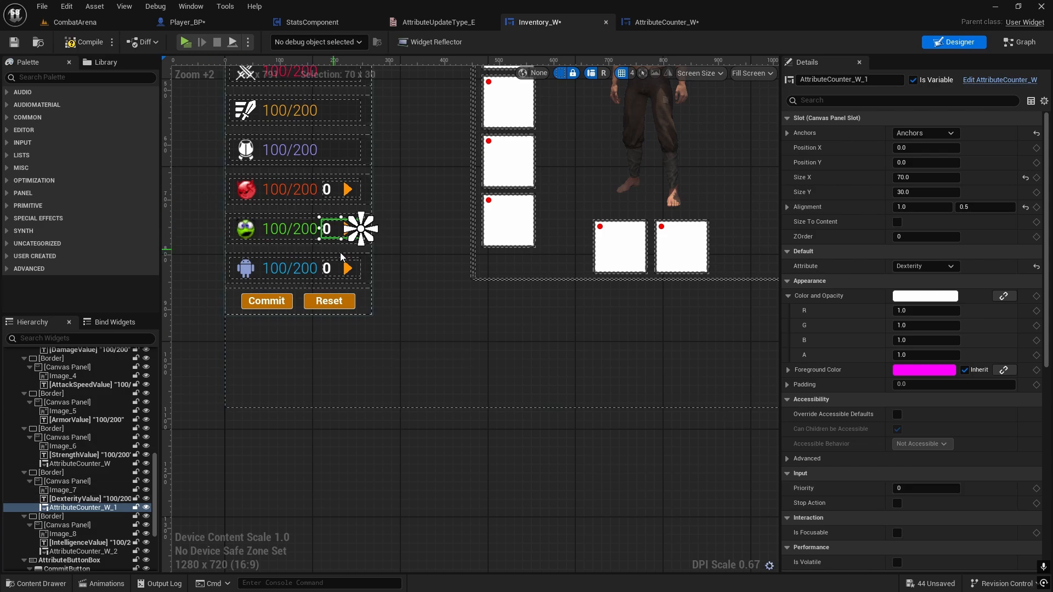
pyautogui.click(328, 268)
pyautogui.click(927, 266)
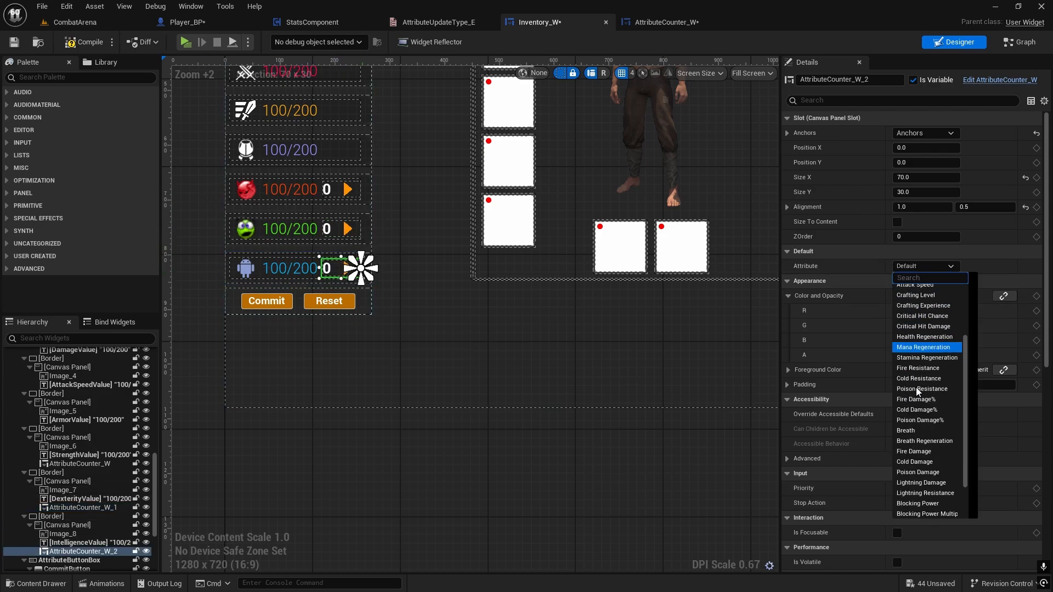
pyautogui.scroll(-3, 915, 387)
pyautogui.click(918, 504)
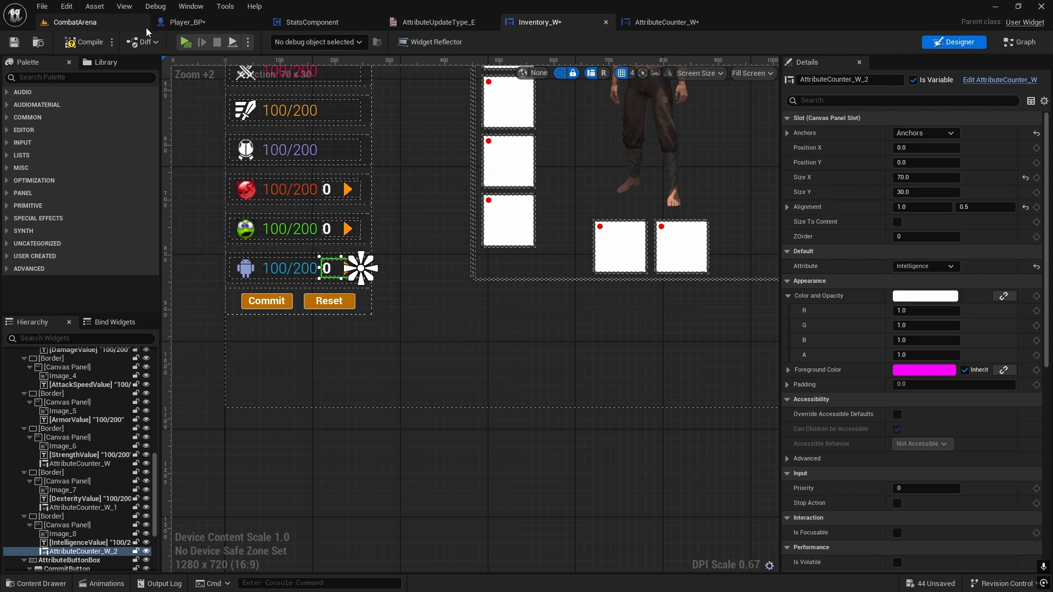
# Return to the AttributeCounter_W event graph
pyautogui.click(650, 22)
pyautogui.moveTo(637, 275); pyautogui.dragTo(602, 271, button='right')
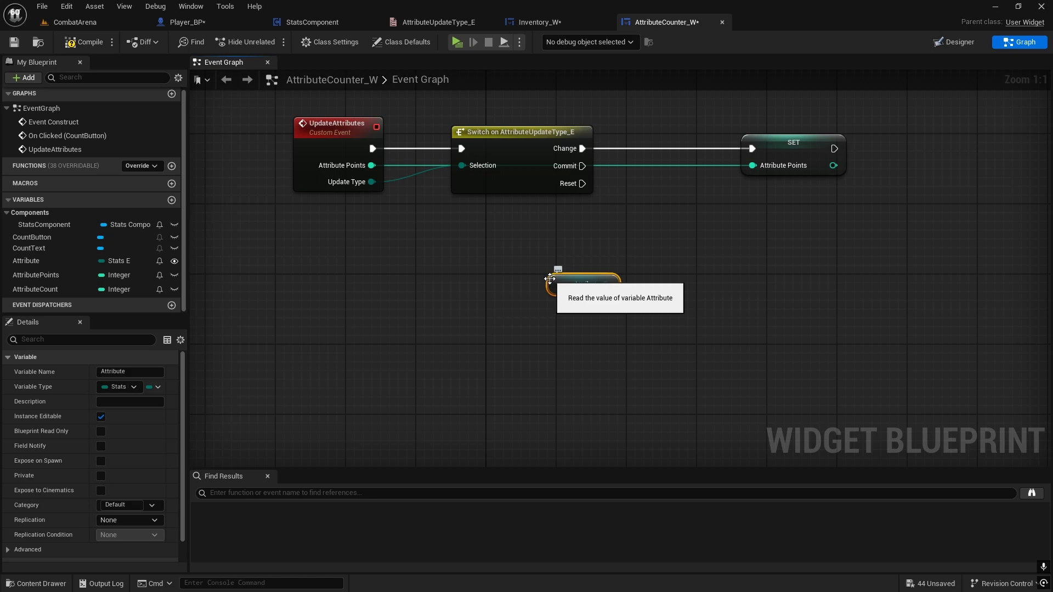
pyautogui.moveTo(575, 169); pyautogui.dragTo(728, 288)
pyautogui.write('modify')
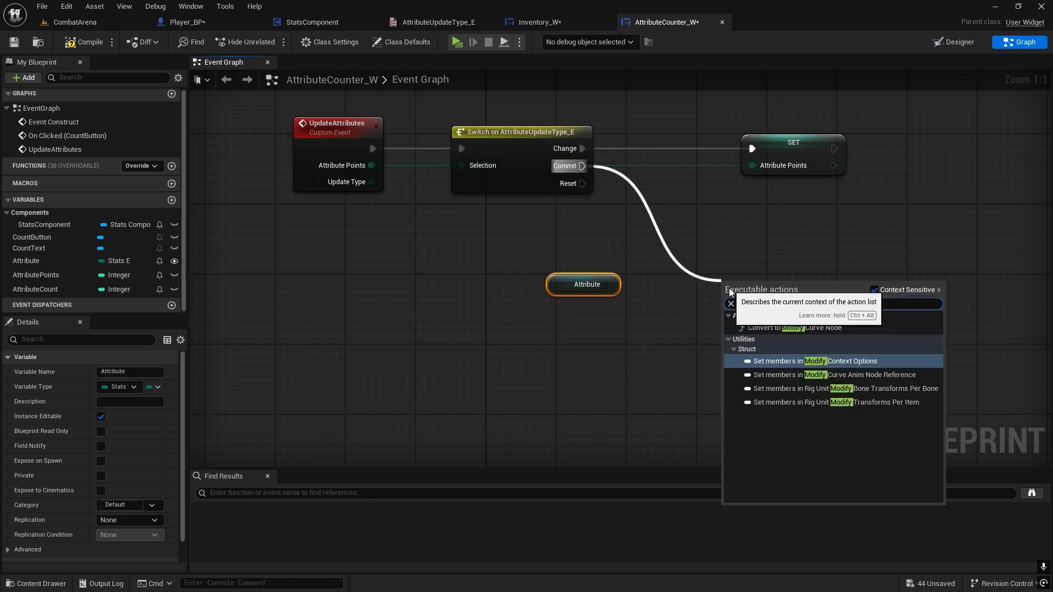
pyautogui.write('att')
pyautogui.press('Escape')
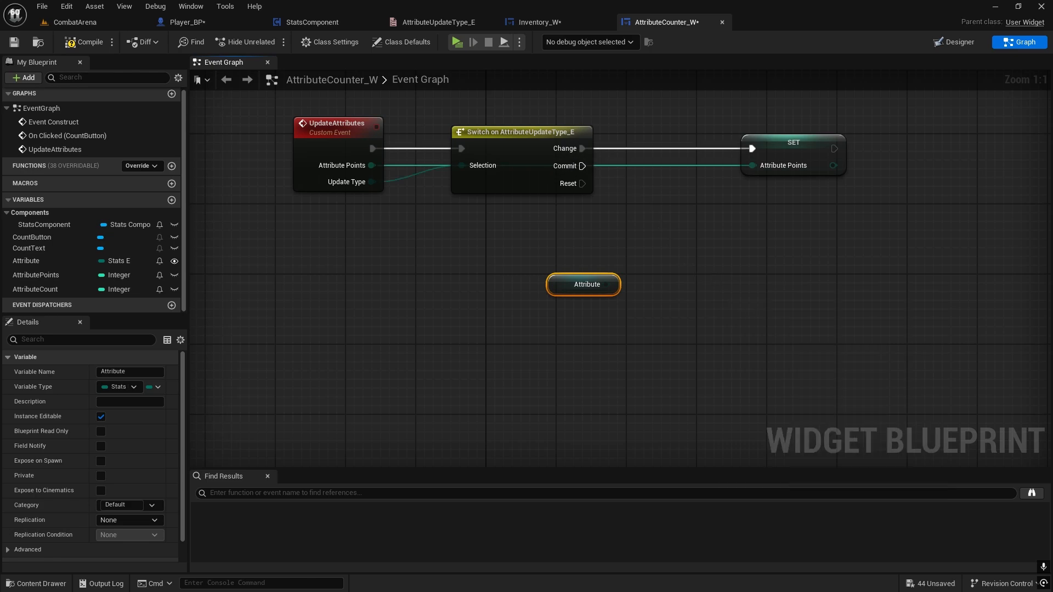
# Add a StatsComponent getter below the Switch node and call Modify Max Stat on it
pyautogui.click(390, 271)
pyautogui.moveTo(390, 270); pyautogui.dragTo(387, 325, button='right')
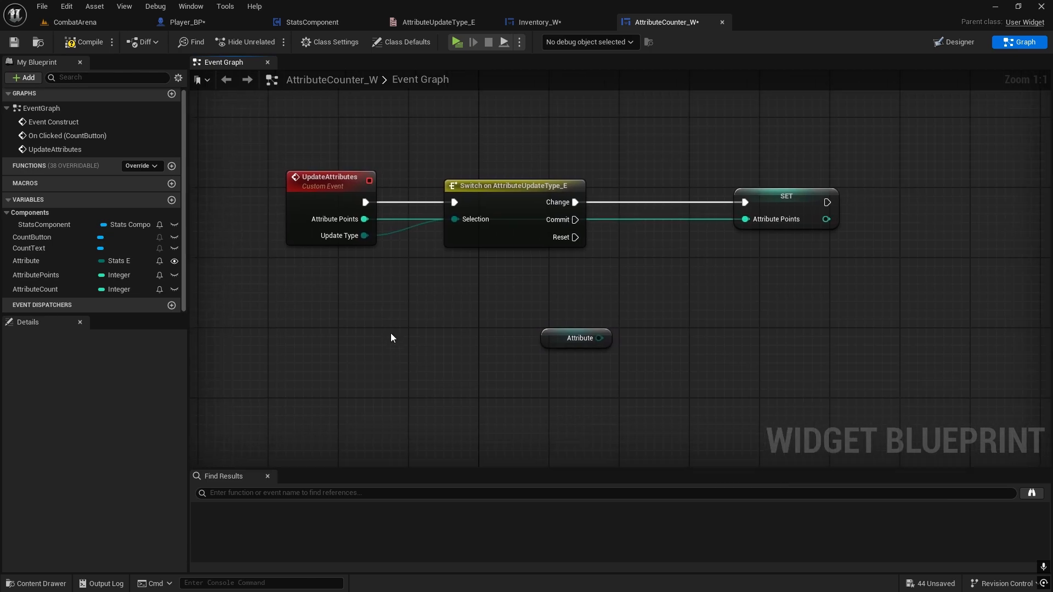
pyautogui.scroll(-2, 442, 329)
pyautogui.moveTo(45, 225); pyautogui.dragTo(571, 292)
pyautogui.click(616, 311)
pyautogui.scroll(2, 615, 311)
pyautogui.moveTo(569, 205); pyautogui.dragTo(659, 269)
pyautogui.write('modify')
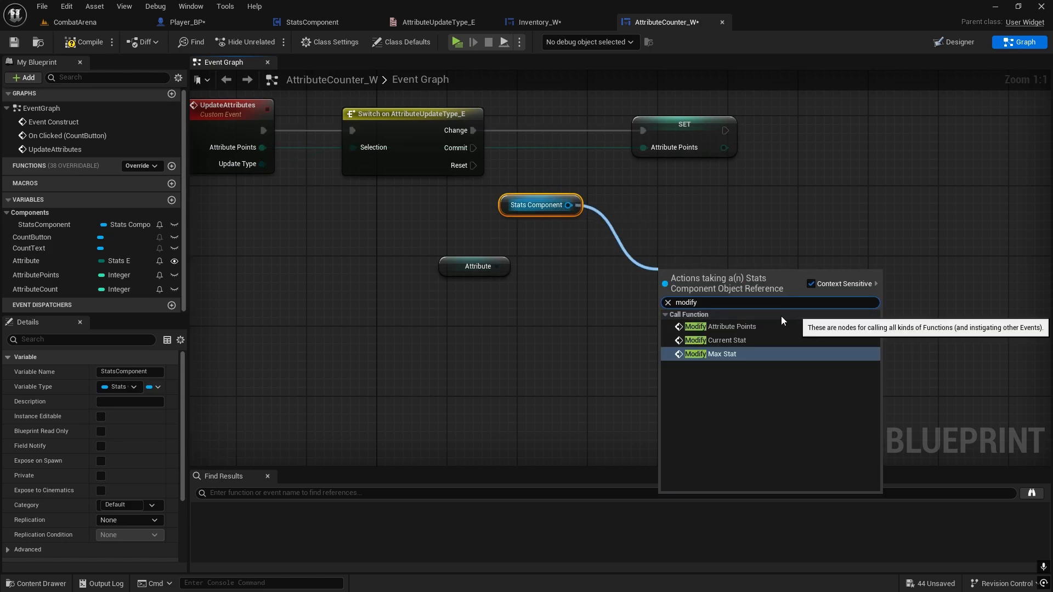
pyautogui.click(696, 355)
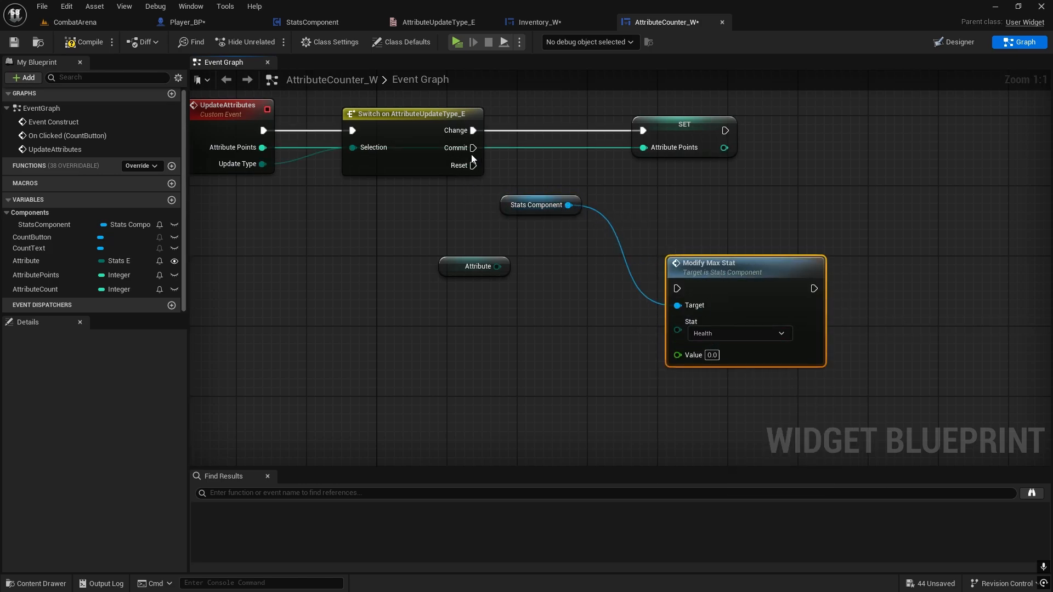
# Run Modify Max Stat from the Switch's Commit output and feed the Attribute getter into its Stat input
pyautogui.moveTo(473, 147); pyautogui.dragTo(733, 272)
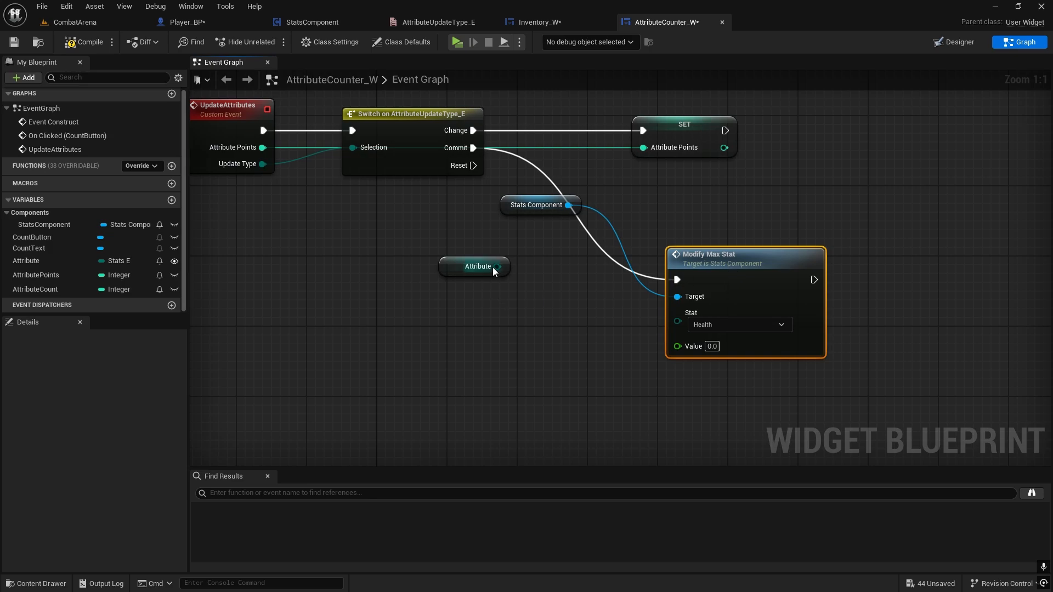
pyautogui.moveTo(496, 267); pyautogui.dragTo(680, 321)
pyautogui.moveTo(451, 265); pyautogui.dragTo(521, 299)
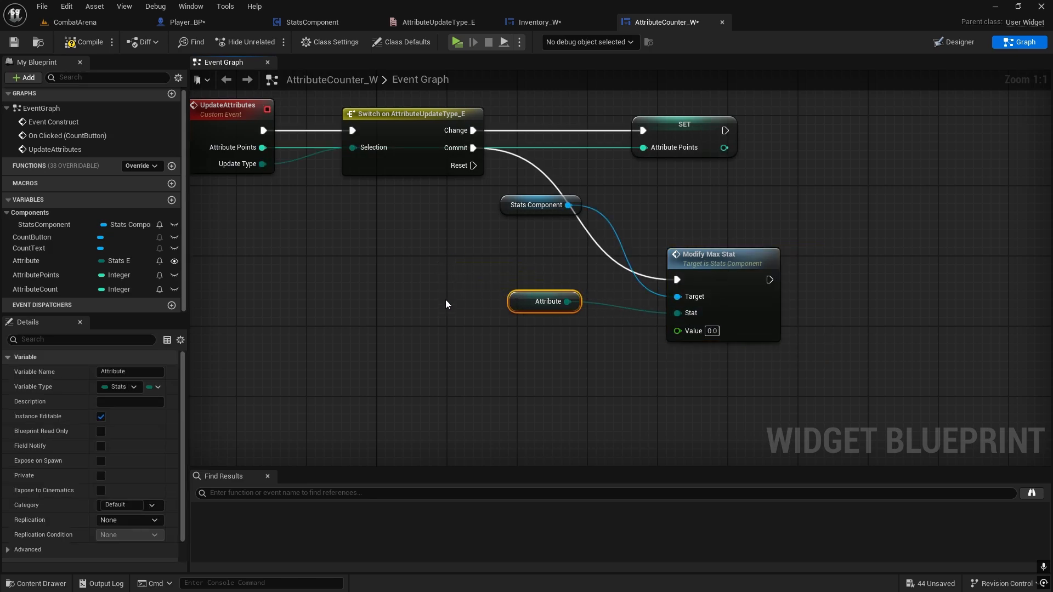
# Feed the AttributeCount variable into Modify Max Stat's Value input and tidy the getter and conversion node beneath Attribute
pyautogui.moveTo(33, 289); pyautogui.dragTo(677, 331)
pyautogui.moveTo(541, 350); pyautogui.dragTo(444, 350)
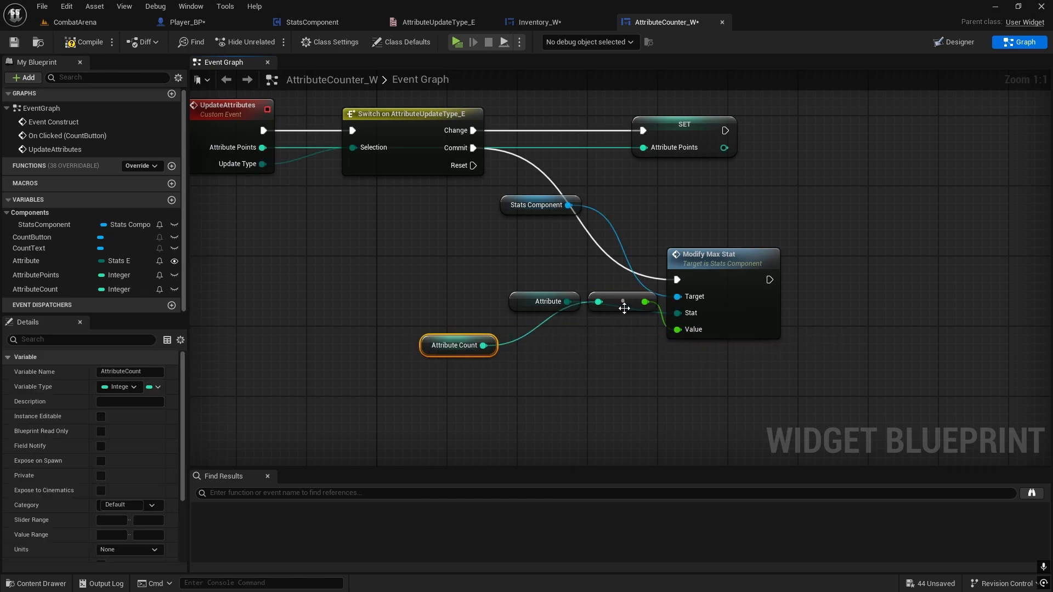
pyautogui.moveTo(624, 309); pyautogui.dragTo(591, 354)
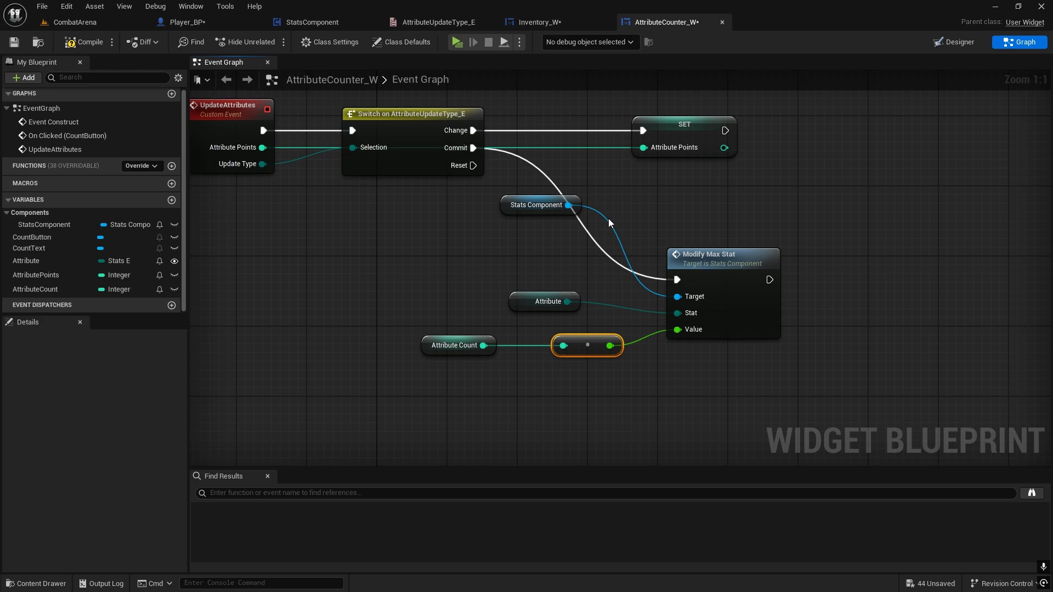
# Add a Branch node that runs after Modify Max Stat
pyautogui.moveTo(708, 244); pyautogui.dragTo(596, 263, button='right')
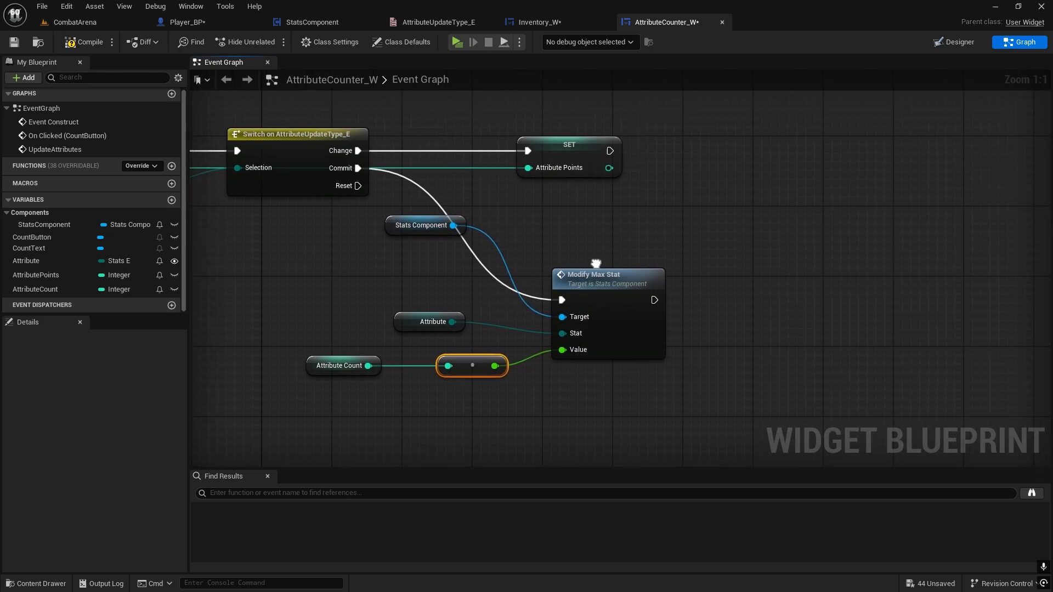
pyautogui.click(740, 282)
pyautogui.press('b')
pyautogui.click(739, 281)
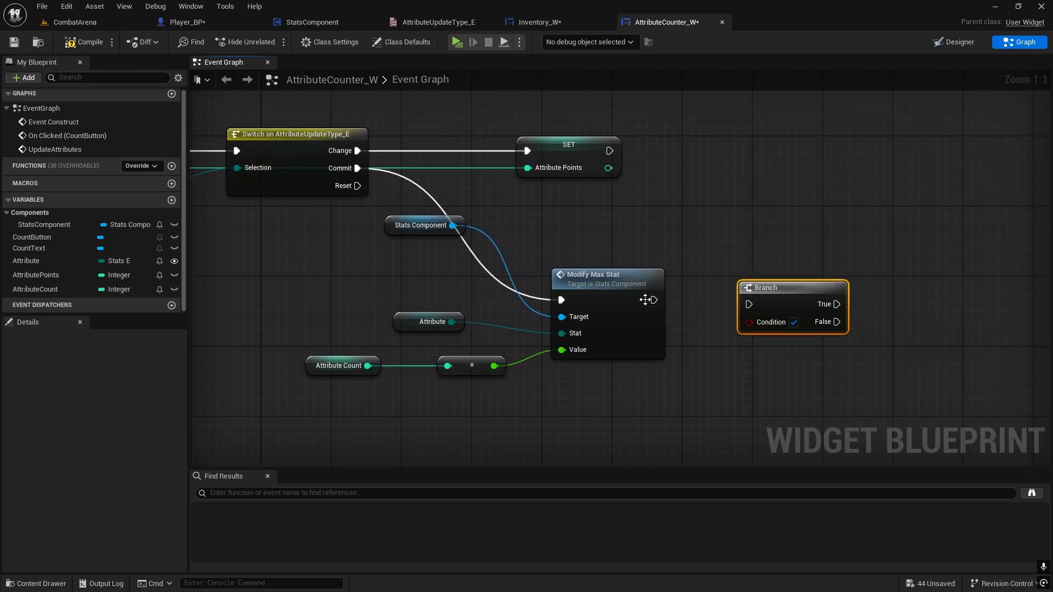
pyautogui.moveTo(654, 300); pyautogui.dragTo(750, 304)
# Compare the UpdateAttributes event's Attribute Points with 0 using a Greater node and connect the result to the Branch's Condition
pyautogui.moveTo(701, 332); pyautogui.dragTo(868, 287, button='right')
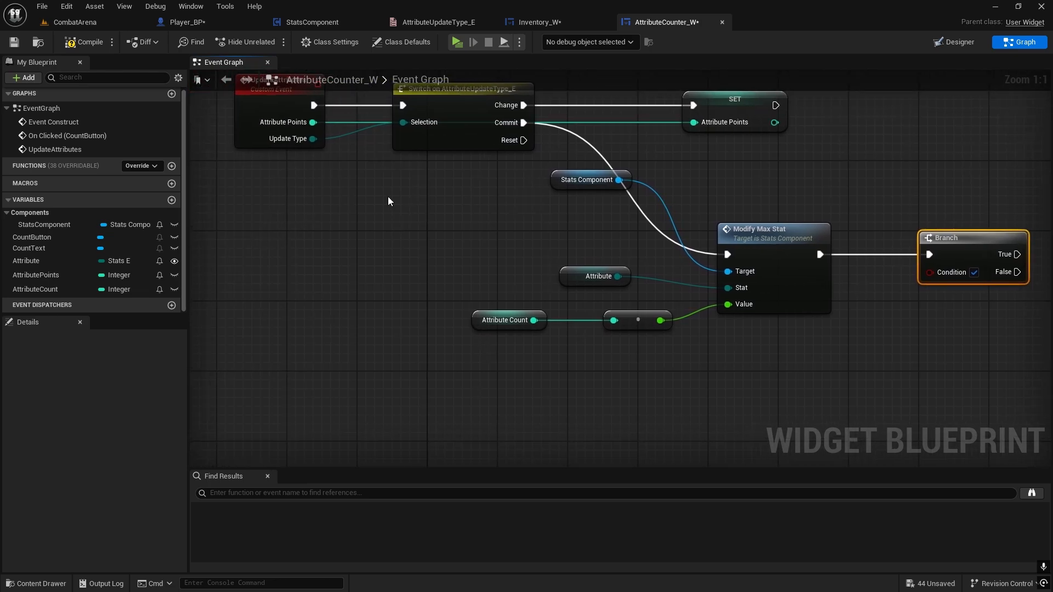
pyautogui.moveTo(301, 126); pyautogui.dragTo(856, 351)
pyautogui.write('>')
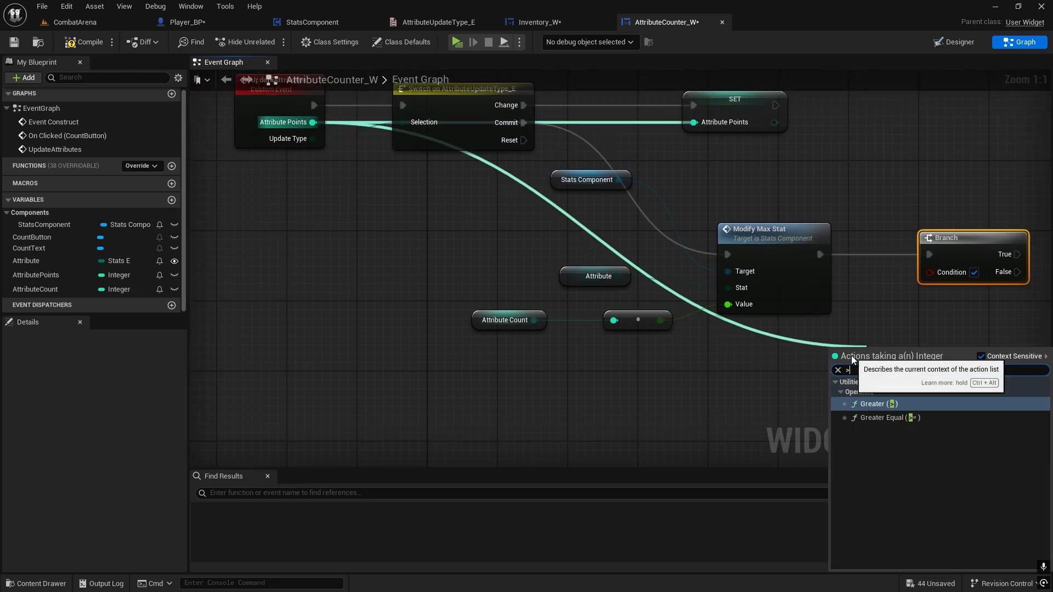
pyautogui.click(872, 404)
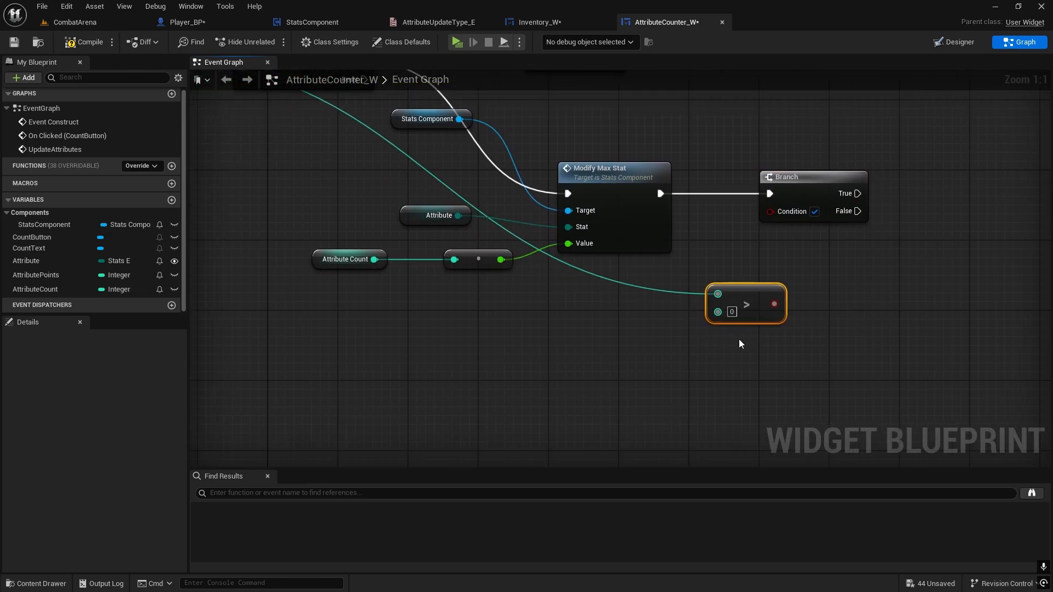
pyautogui.moveTo(775, 303); pyautogui.dragTo(782, 214)
# Add a Set Visibility node that runs from the Branch's False output and set its In Visibility to Hidden
pyautogui.moveTo(872, 235); pyautogui.dragTo(621, 246, button='right')
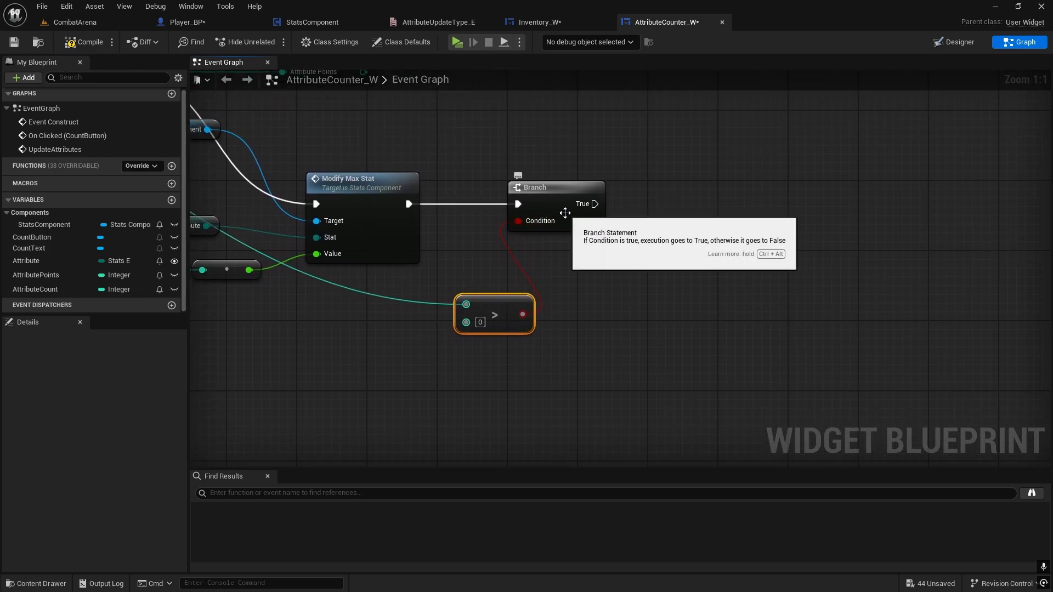
pyautogui.moveTo(690, 222); pyautogui.dragTo(721, 245, button='right')
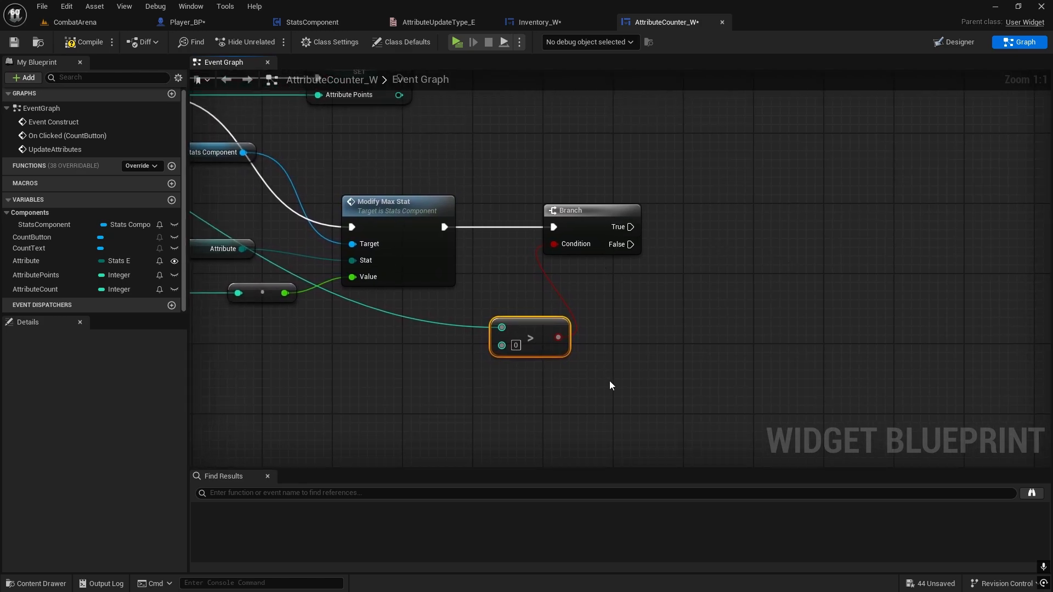
pyautogui.moveTo(561, 363)
pyautogui.mouseDown(button='right')
pyautogui.moveTo(629, 362)
pyautogui.moveTo(574, 359)
pyautogui.mouseUp(button='right')
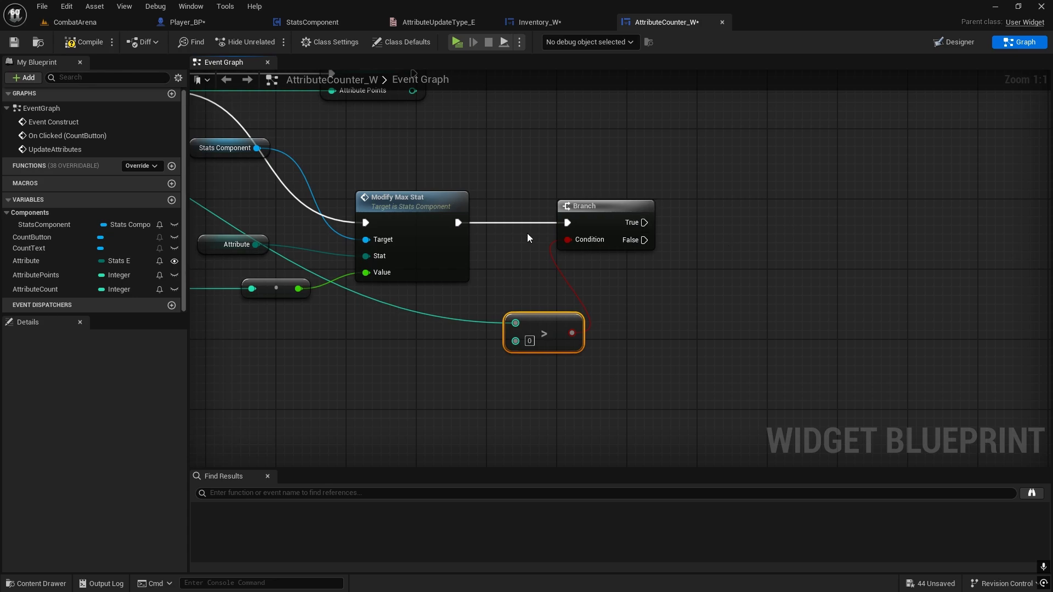
pyautogui.moveTo(643, 243); pyautogui.dragTo(715, 246)
pyautogui.write('set visi')
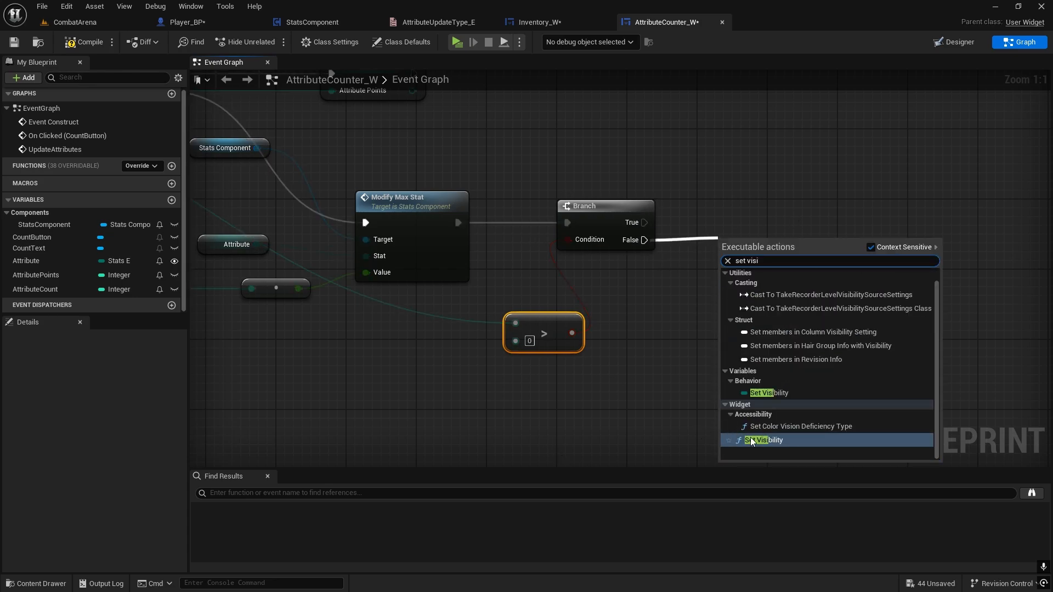
pyautogui.click(767, 440)
pyautogui.moveTo(793, 301); pyautogui.dragTo(784, 276)
pyautogui.click(778, 288)
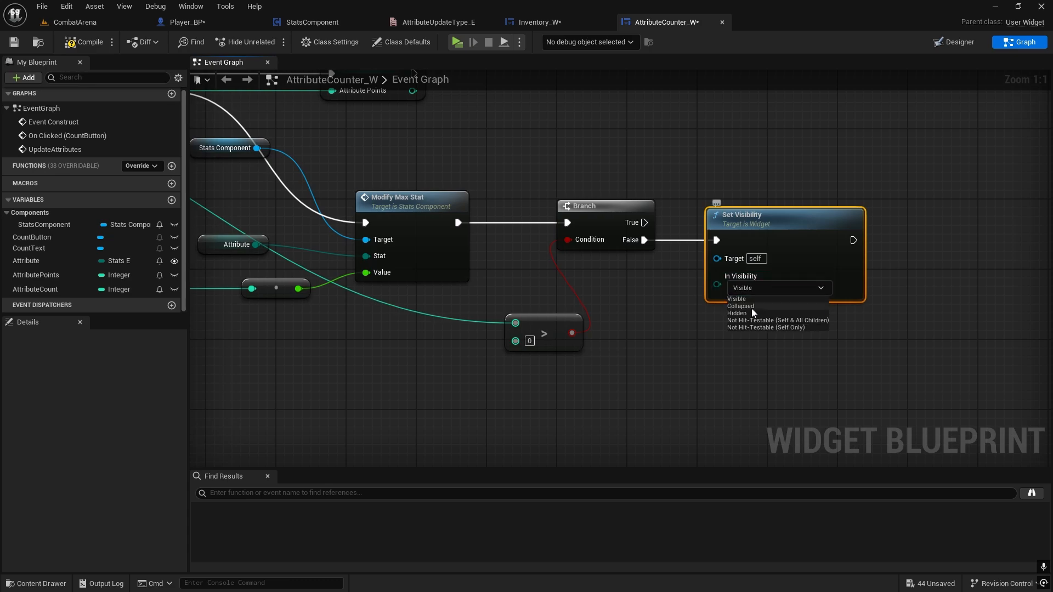
pyautogui.click(738, 316)
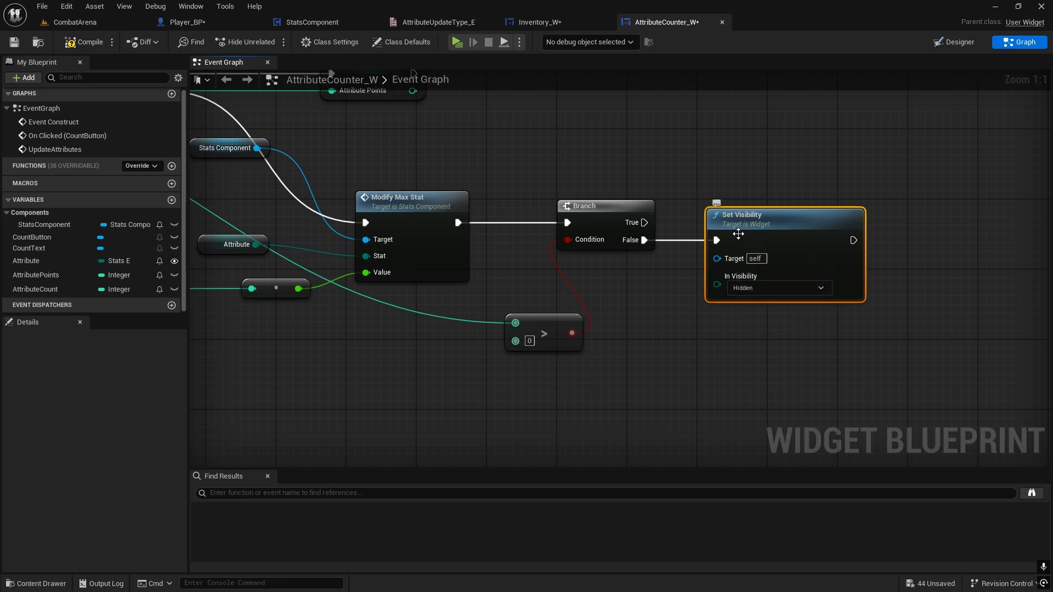
# Add a Set AttributeCount node with value 0 and run it after Set Visibility
pyautogui.moveTo(702, 255); pyautogui.dragTo(595, 199, button='right')
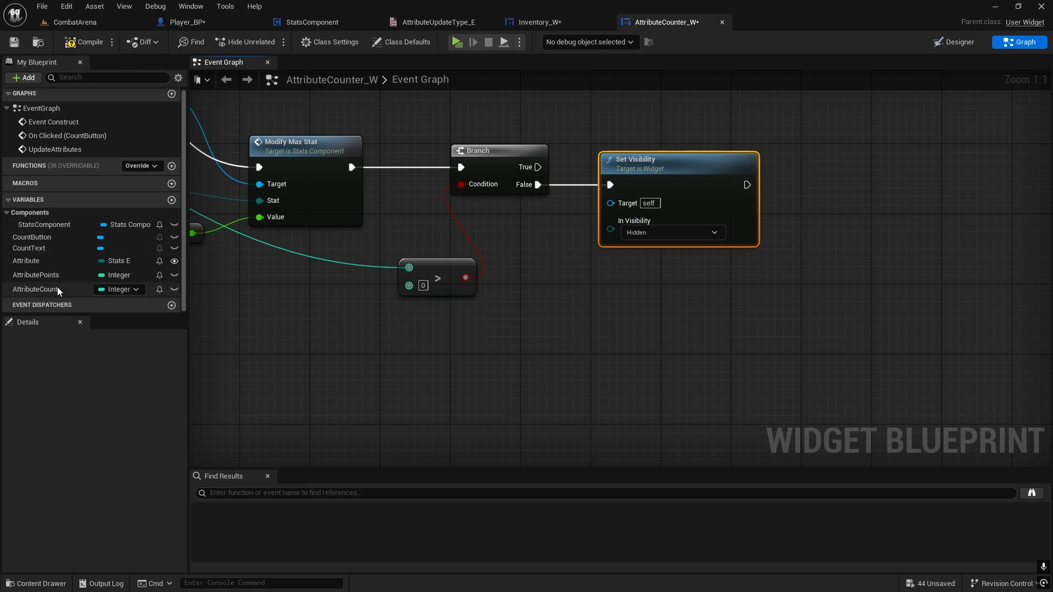
pyautogui.moveTo(57, 287); pyautogui.dragTo(778, 239)
pyautogui.click(801, 268)
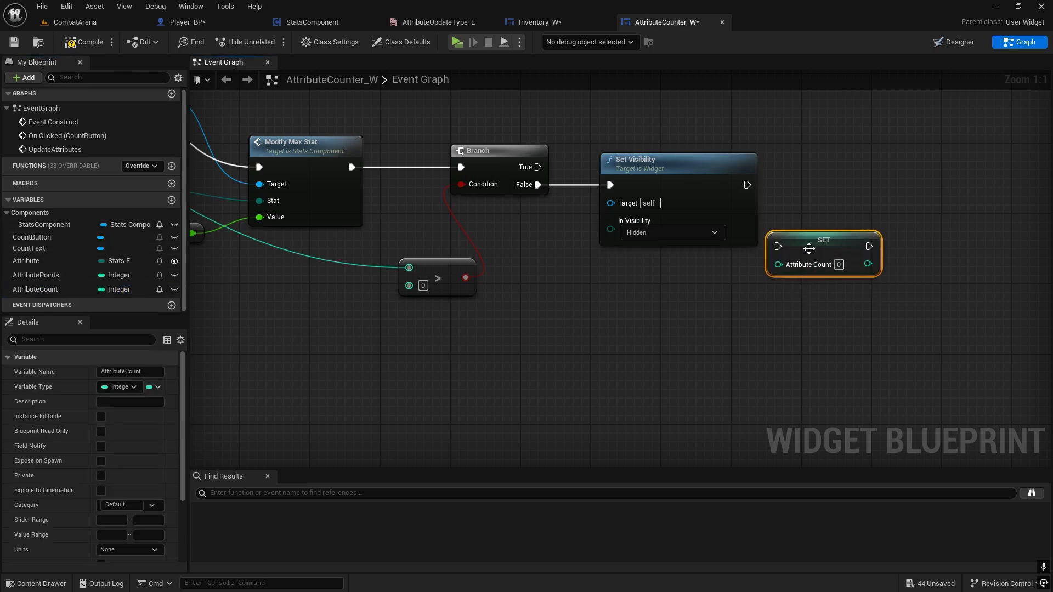
pyautogui.moveTo(813, 254); pyautogui.dragTo(821, 254)
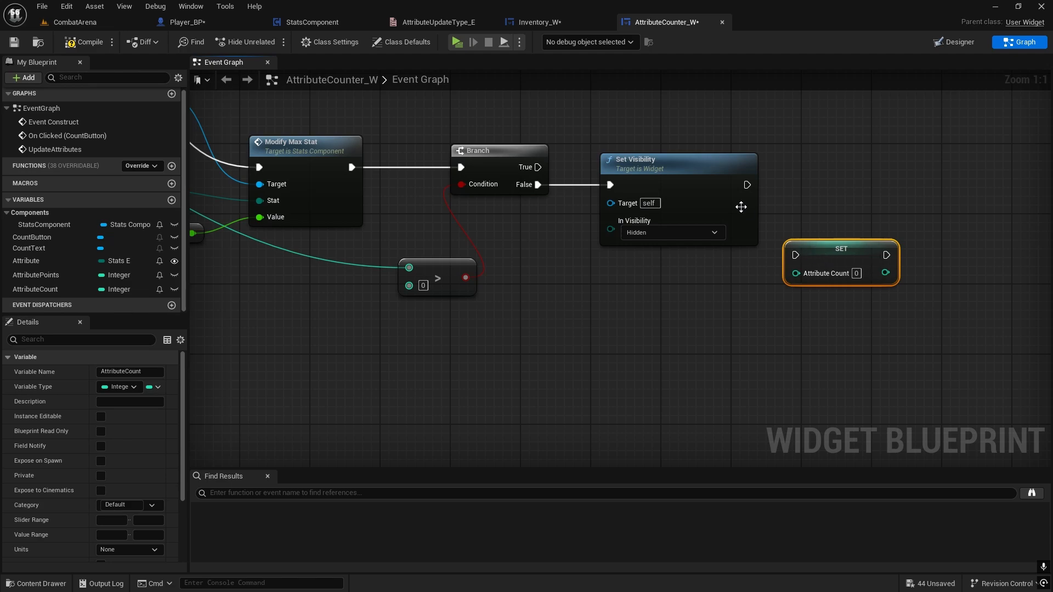
pyautogui.moveTo(747, 185); pyautogui.dragTo(821, 292)
pyautogui.moveTo(545, 300); pyautogui.dragTo(550, 297, button='right')
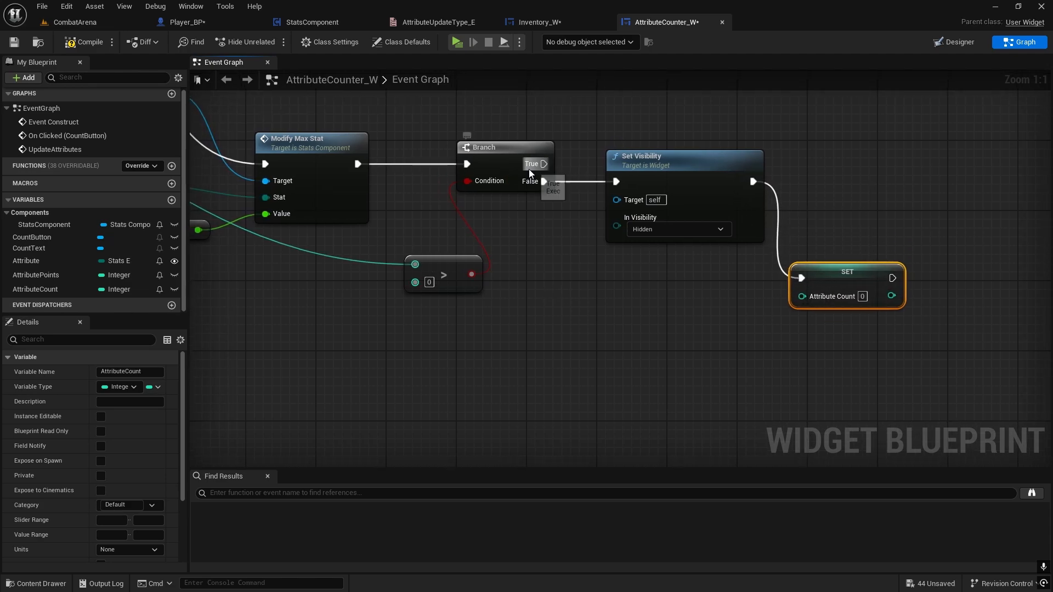
# Run the Set AttributeCount node from the Branch's True output as well and space out the Set Visibility and SET nodes
pyautogui.moveTo(543, 164); pyautogui.dragTo(800, 278)
pyautogui.moveTo(710, 176)
pyautogui.mouseDown()
pyautogui.moveTo(735, 177)
pyautogui.moveTo(724, 179)
pyautogui.mouseUp()
pyautogui.moveTo(831, 271); pyautogui.dragTo(850, 270)
pyautogui.moveTo(703, 185); pyautogui.dragTo(736, 182)
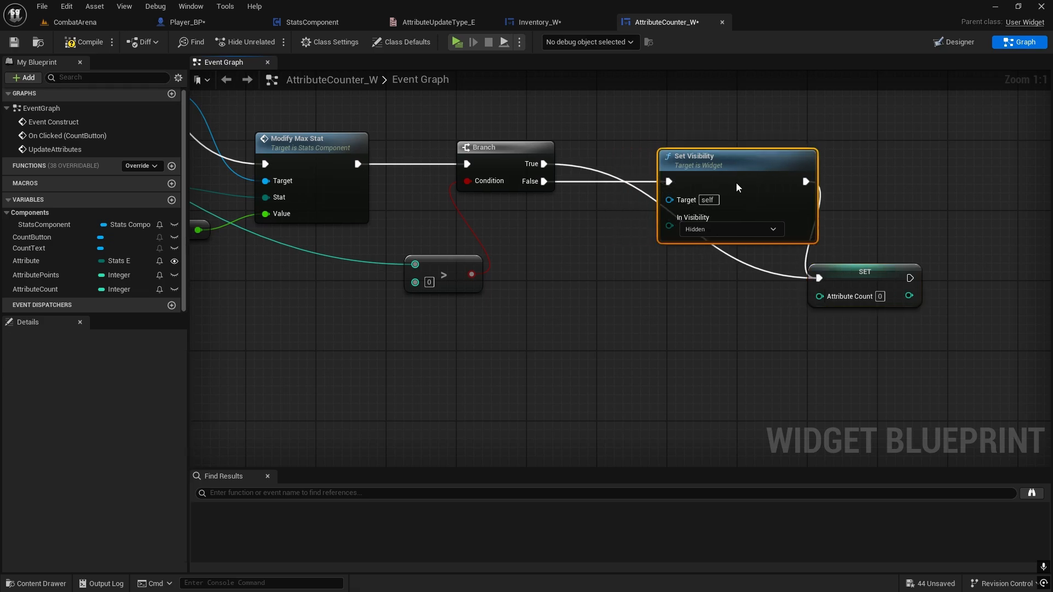
pyautogui.moveTo(867, 214); pyautogui.dragTo(755, 223, button='right')
pyautogui.moveTo(763, 291); pyautogui.dragTo(771, 291)
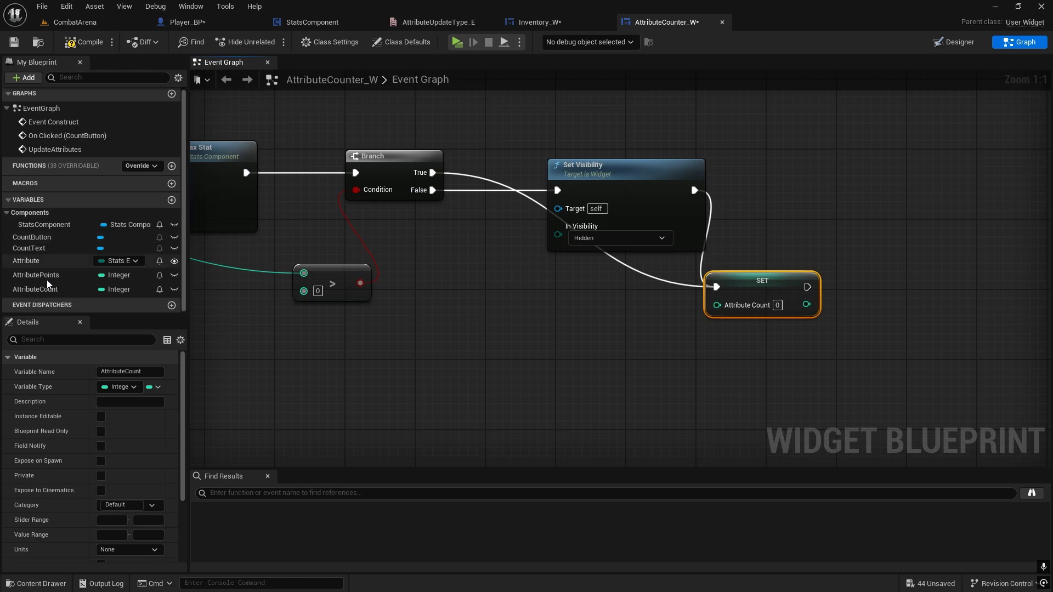
# Add a SetText (Text) node targeting CountText and run it after Set AttributeCount
pyautogui.moveTo(26, 248); pyautogui.dragTo(877, 262)
pyautogui.click(838, 218)
pyautogui.write('set text')
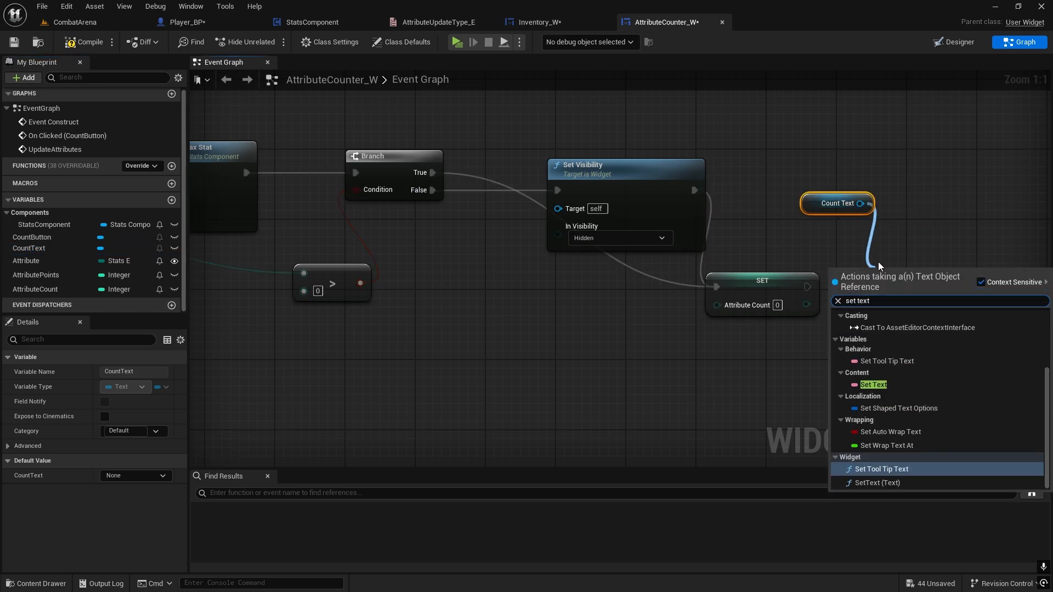
pyautogui.click(872, 483)
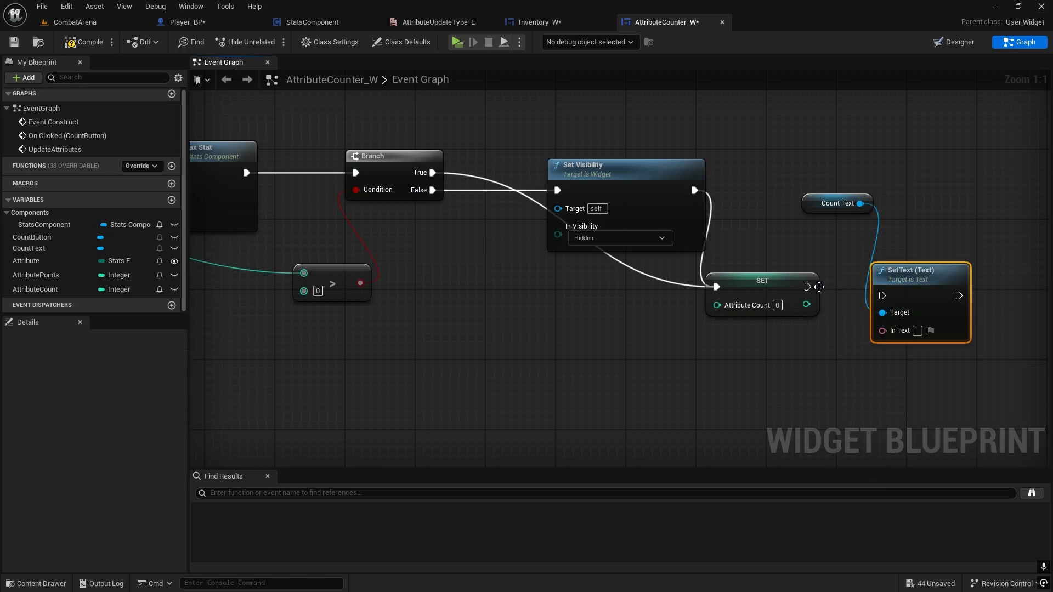
pyautogui.moveTo(898, 291); pyautogui.dragTo(919, 282)
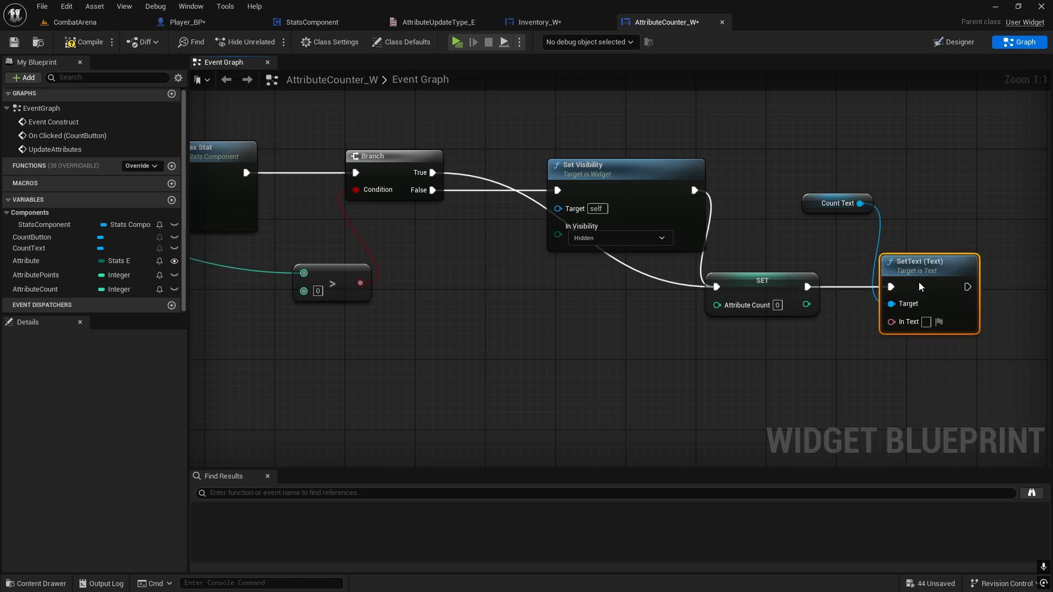
# Feed the Set AttributeCount output into SetText's In Text through a To Text (Integer) conversion and tidy the nodes
pyautogui.click(854, 335)
pyautogui.moveTo(807, 304); pyautogui.dragTo(902, 321)
pyautogui.moveTo(841, 285); pyautogui.dragTo(827, 374)
pyautogui.moveTo(911, 266); pyautogui.dragTo(956, 267)
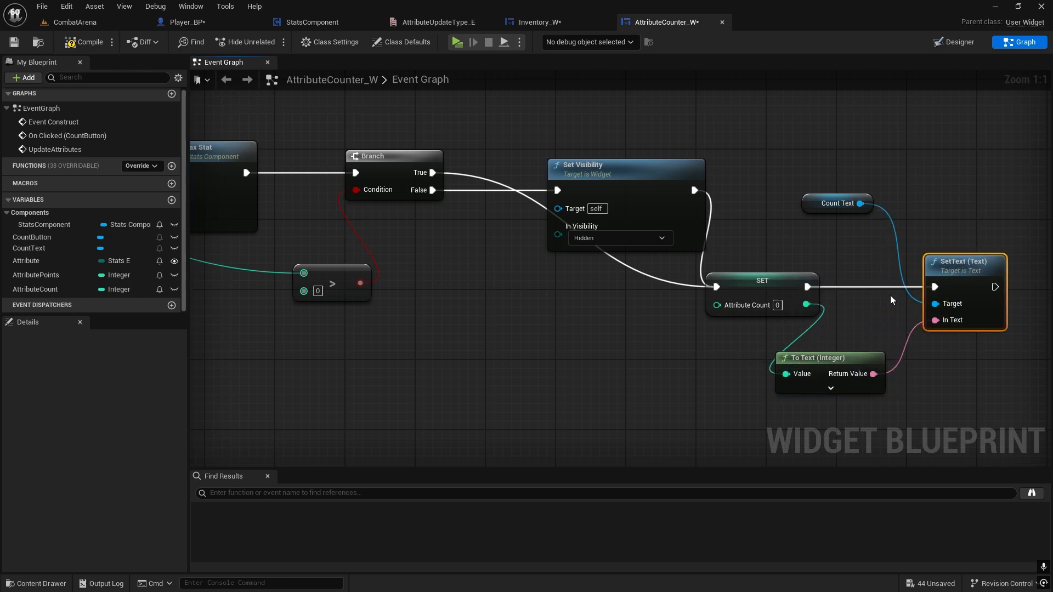
pyautogui.scroll(-1, 601, 312)
pyautogui.moveTo(601, 311); pyautogui.dragTo(1052, 407, button='right')
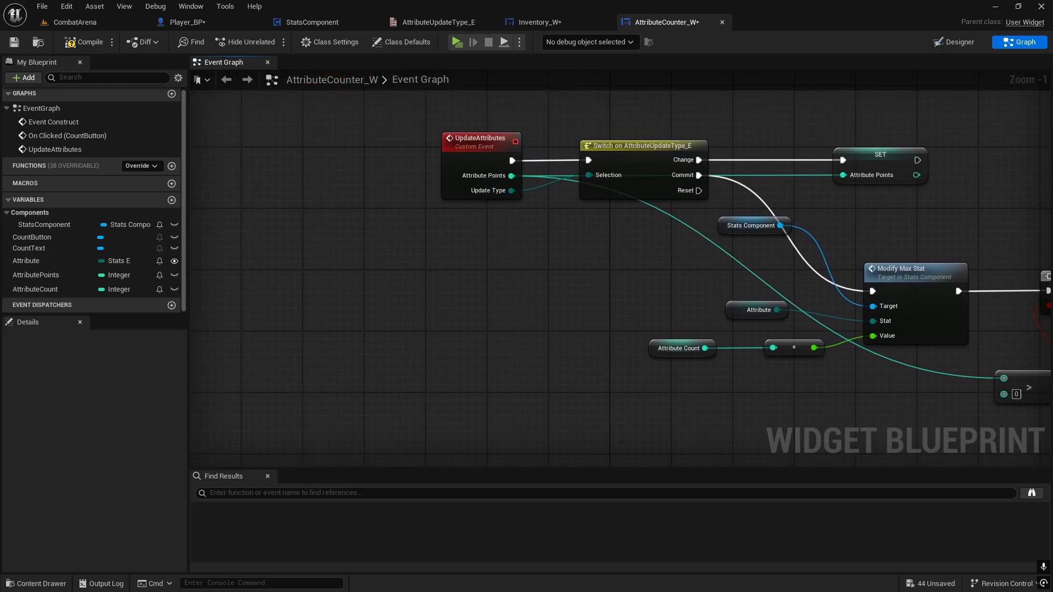
pyautogui.moveTo(1021, 376); pyautogui.dragTo(942, 351, button='right')
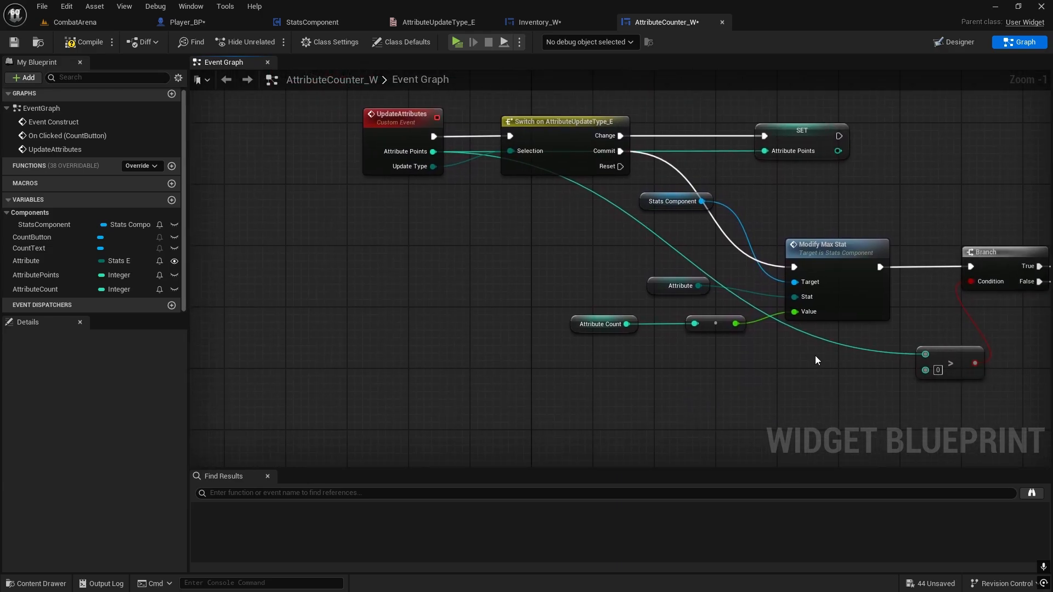
pyautogui.moveTo(369, 378); pyautogui.dragTo(565, 352, button='right')
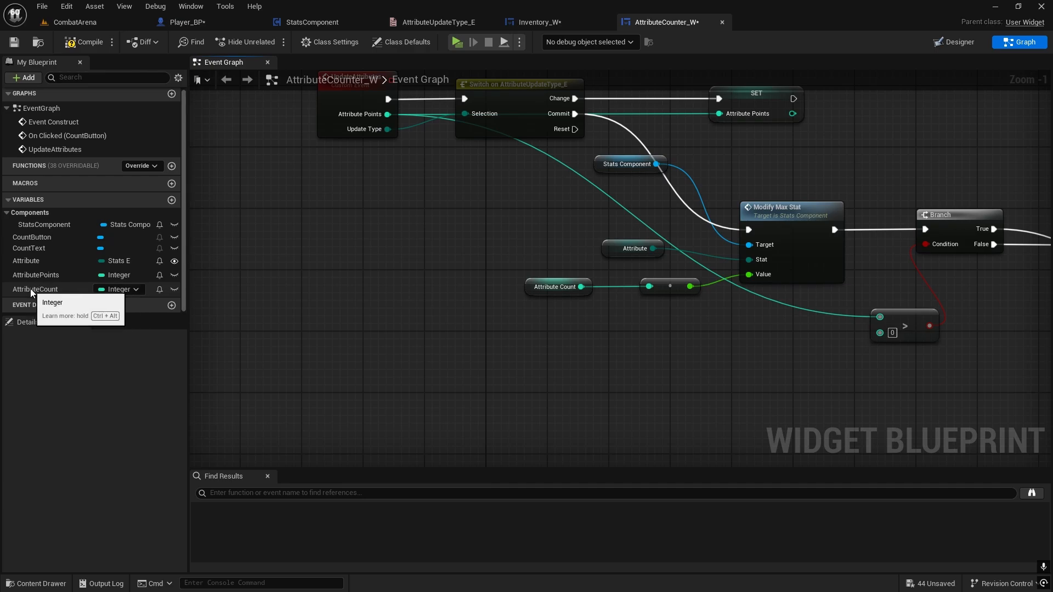
pyautogui.moveTo(31, 288); pyautogui.dragTo(657, 367)
pyautogui.click(699, 402)
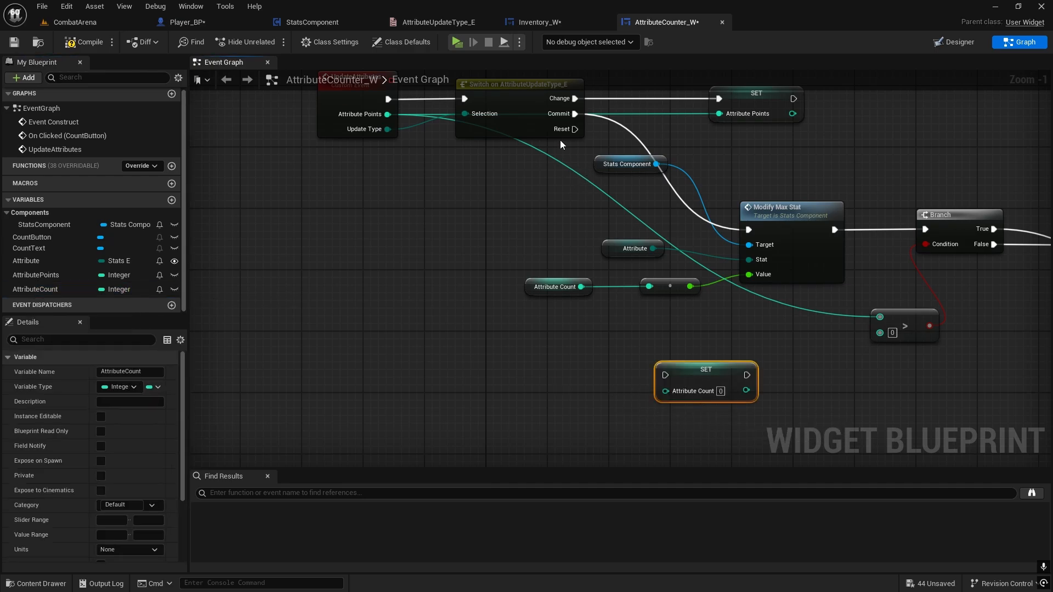
pyautogui.moveTo(575, 129); pyautogui.dragTo(683, 388)
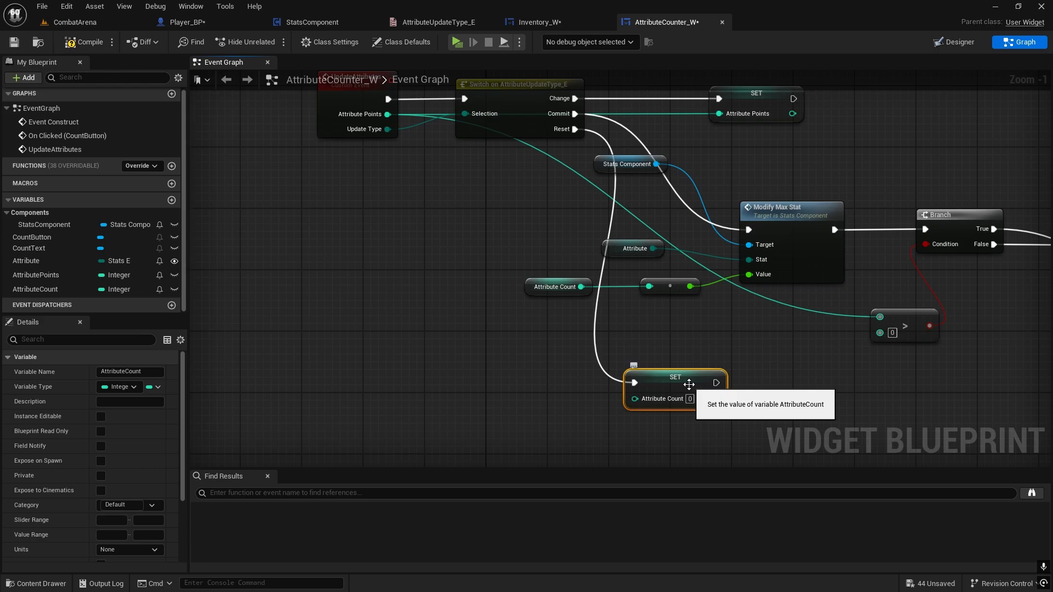
pyautogui.press('Delete')
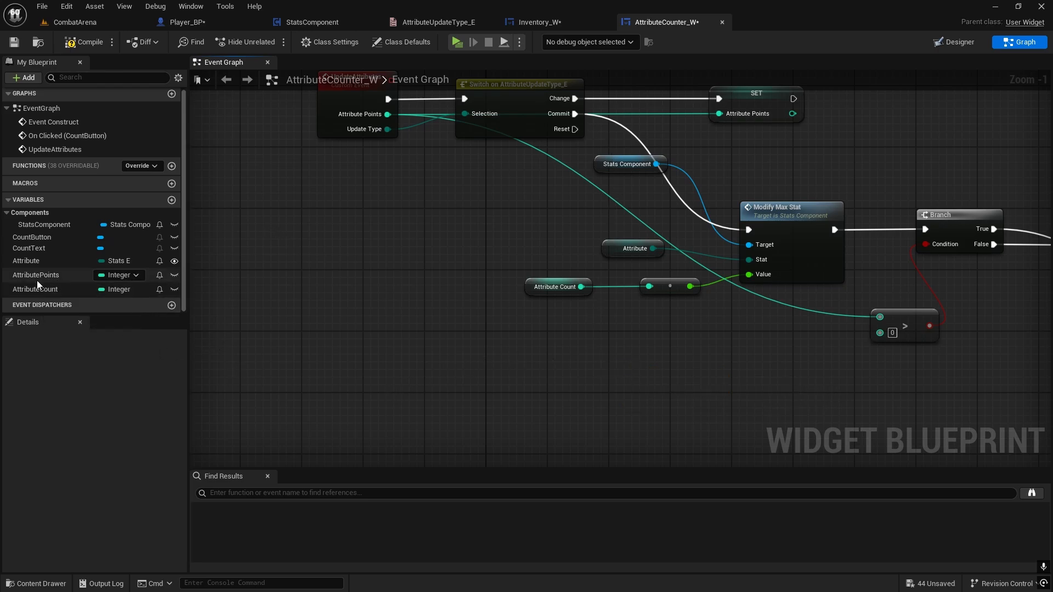
# Add a Set AttributePoints node on the Switch's Reset output and feed it the UpdateAttributes event's Attribute Points
pyautogui.moveTo(38, 278); pyautogui.dragTo(730, 359)
pyautogui.click(741, 385)
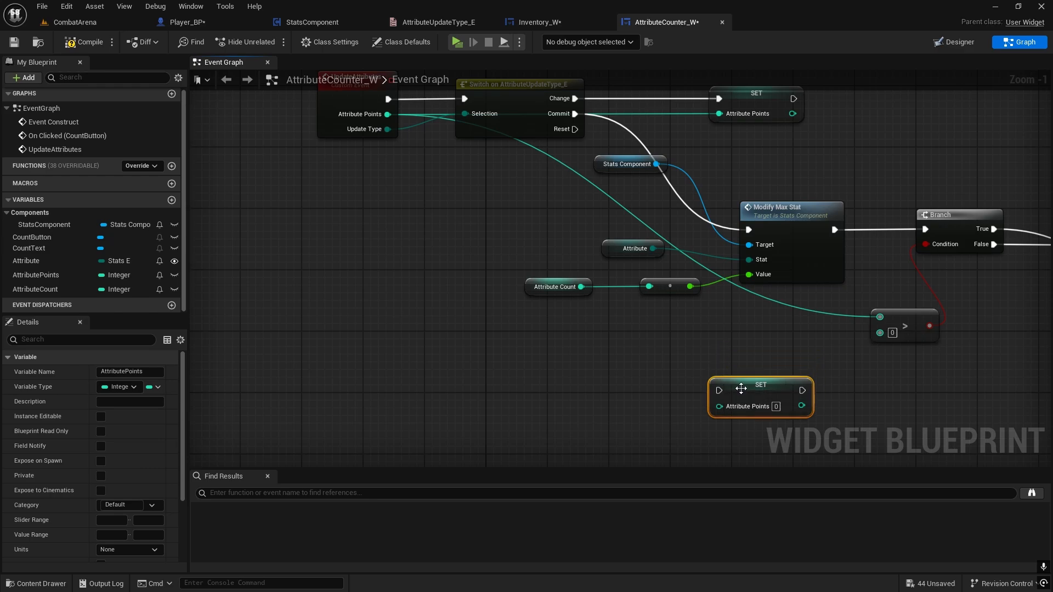
pyautogui.moveTo(562, 130); pyautogui.dragTo(756, 427)
pyautogui.moveTo(775, 382); pyautogui.dragTo(760, 358, button='right')
pyautogui.moveTo(449, 178); pyautogui.dragTo(482, 233, button='right')
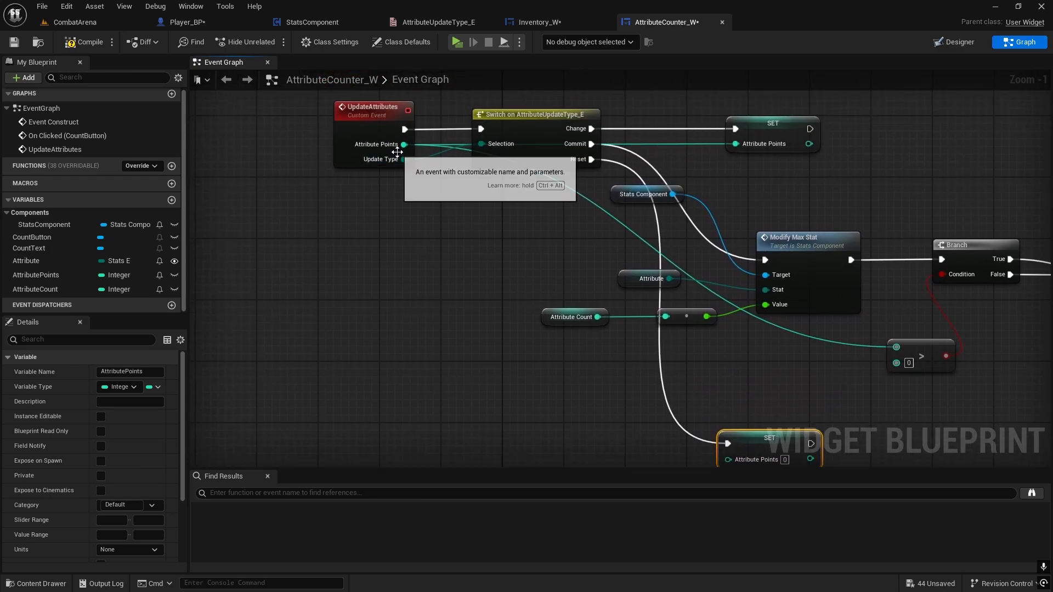
pyautogui.moveTo(404, 145); pyautogui.dragTo(725, 409)
pyautogui.scroll(-1, 661, 375)
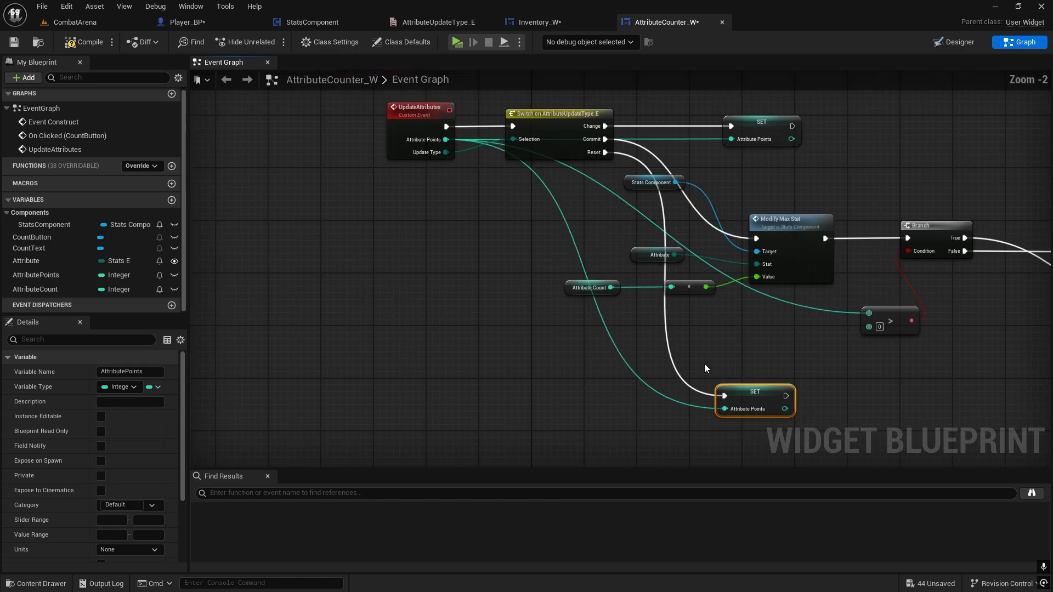
# Run Set AttributeCount after the Reset branch's Set AttributePoints and move the count and text nodes down in line with it
pyautogui.moveTo(729, 265); pyautogui.dragTo(569, 190, button='right')
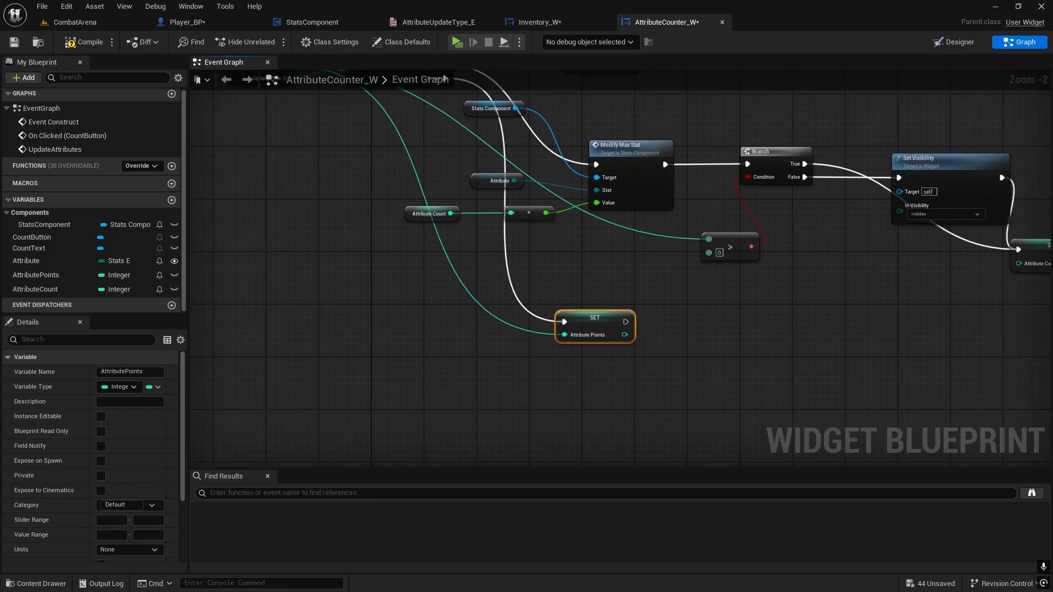
pyautogui.scroll(-1, 764, 377)
pyautogui.moveTo(764, 377); pyautogui.dragTo(608, 367, button='right')
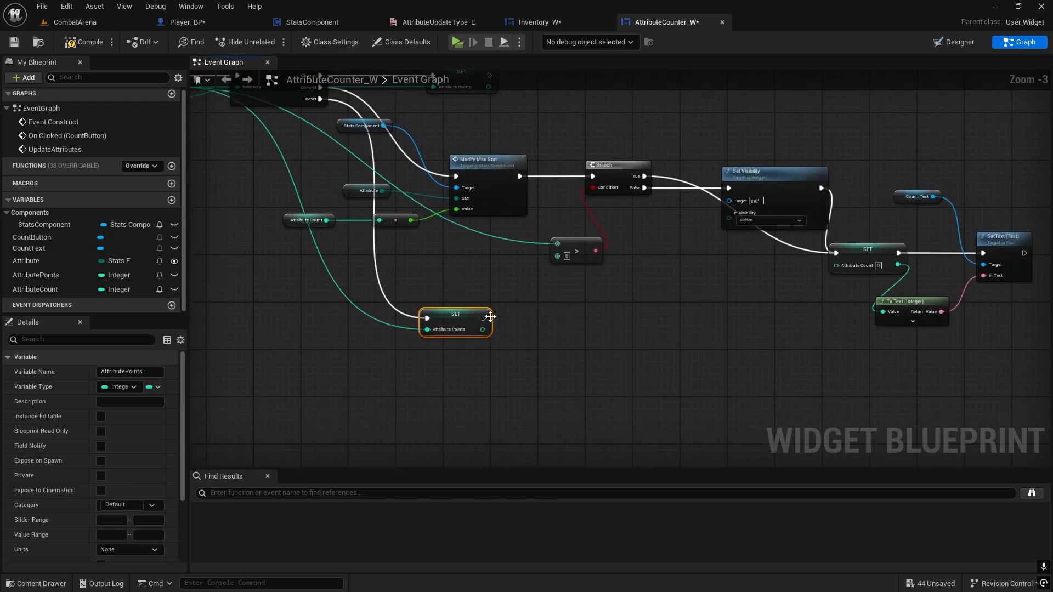
pyautogui.moveTo(483, 318); pyautogui.dragTo(838, 251)
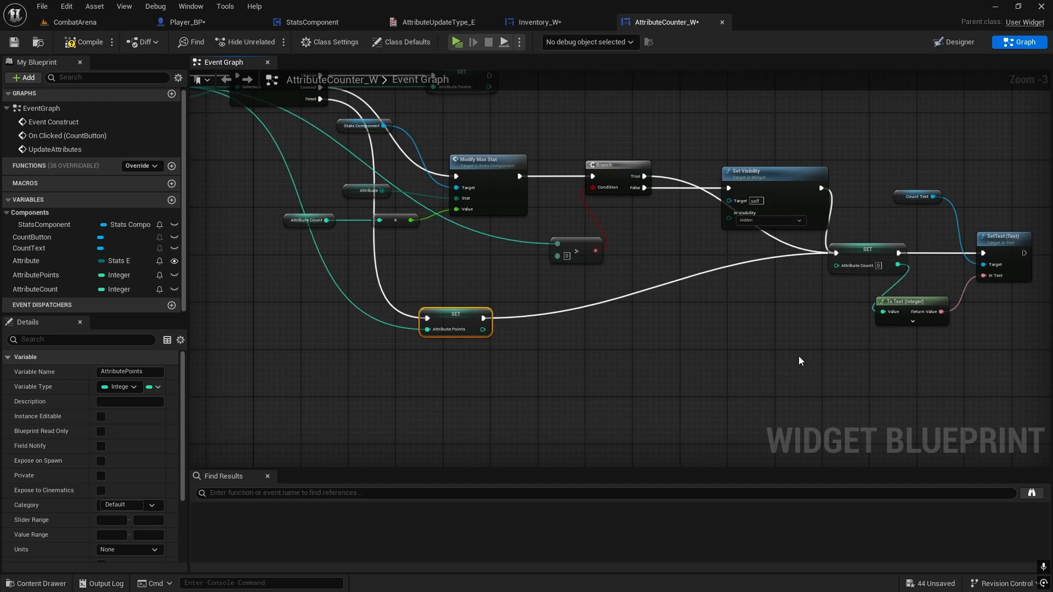
pyautogui.moveTo(876, 361); pyautogui.dragTo(992, 205)
pyautogui.moveTo(1007, 255); pyautogui.dragTo(983, 321)
pyautogui.click(611, 358)
# Compile and save the AttributeCounter_W widget blueprint
pyautogui.scroll(-1, 610, 357)
pyautogui.moveTo(611, 358); pyautogui.dragTo(642, 347, button='right')
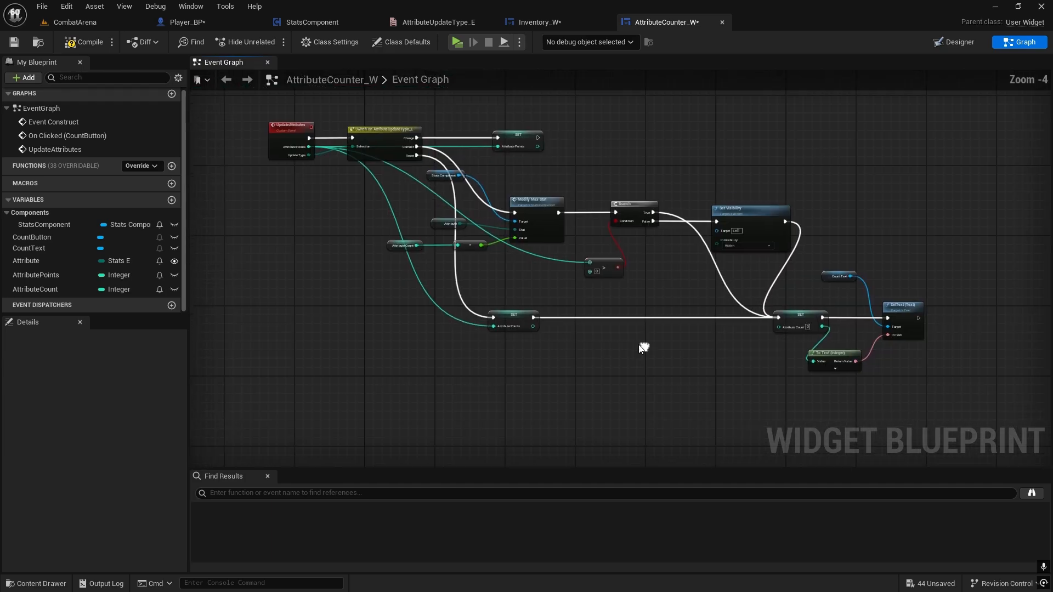
pyautogui.moveTo(599, 296); pyautogui.dragTo(665, 303, button='right')
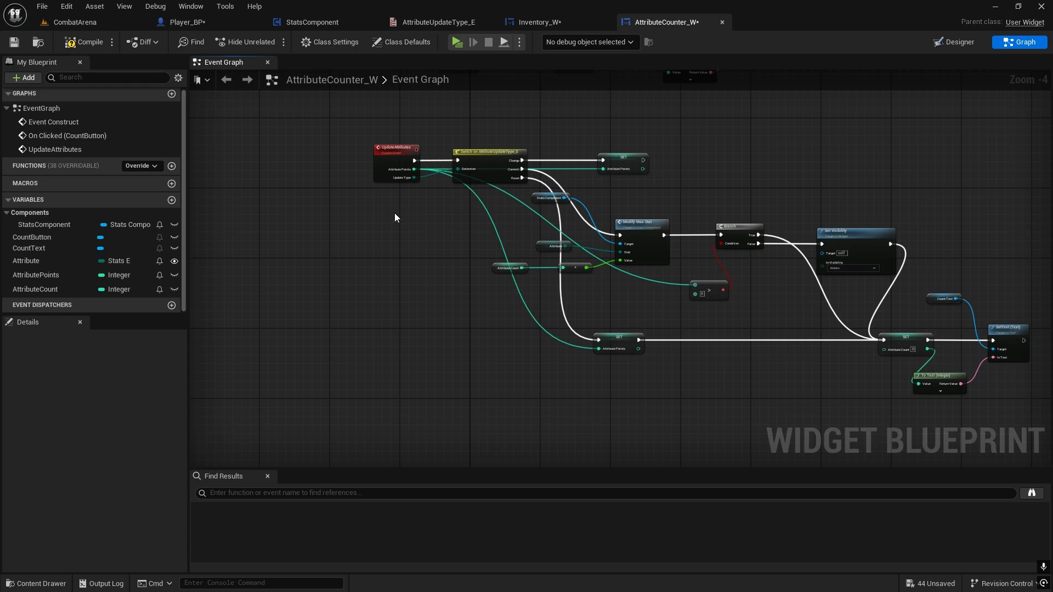
pyautogui.scroll(1, 401, 225)
pyautogui.moveTo(404, 230); pyautogui.dragTo(466, 367, button='right')
pyautogui.click(82, 42)
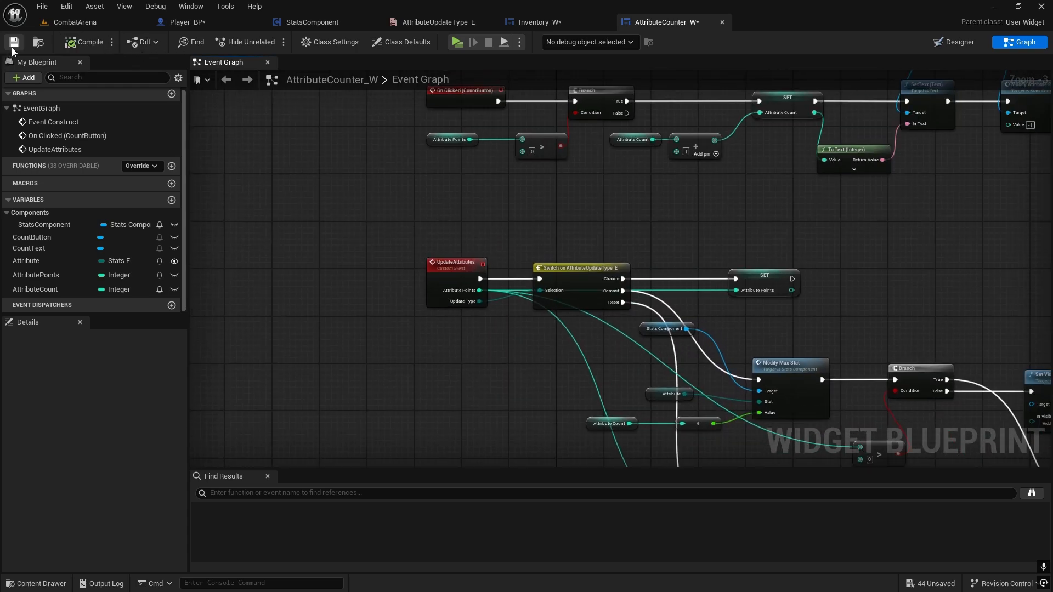
# Play the CombatArena level in a new window, open the in-game inventory, and end the play session
pyautogui.click(91, 22)
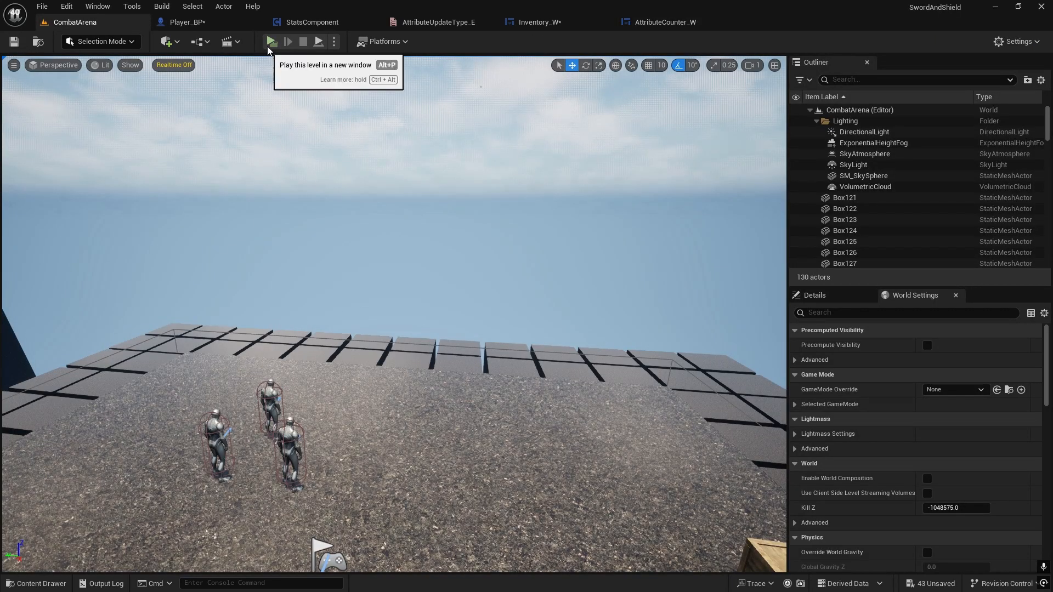
pyautogui.hotkey('alt', 'p')
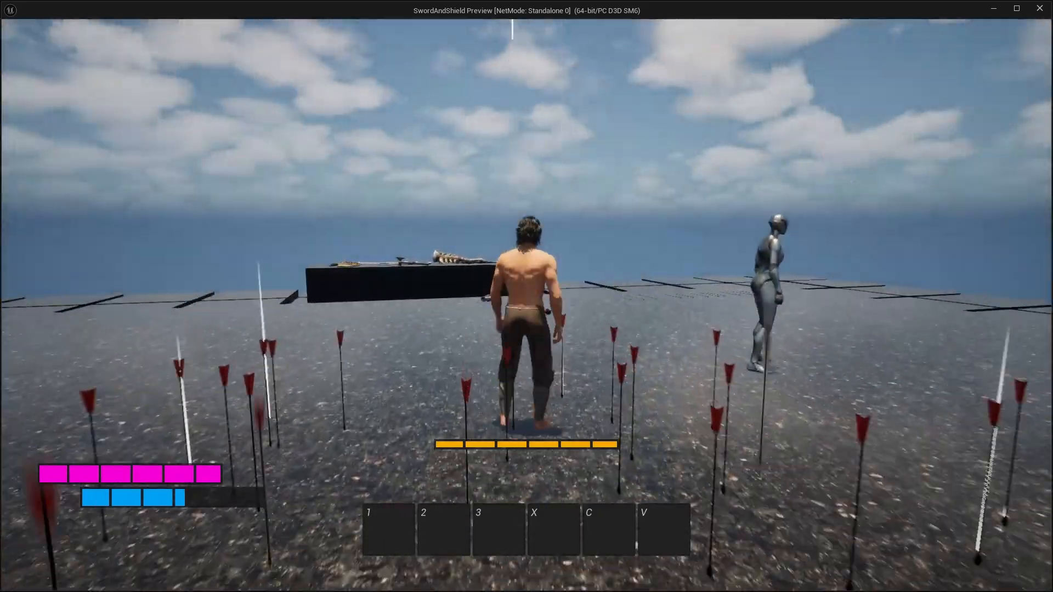
pyautogui.press('i')
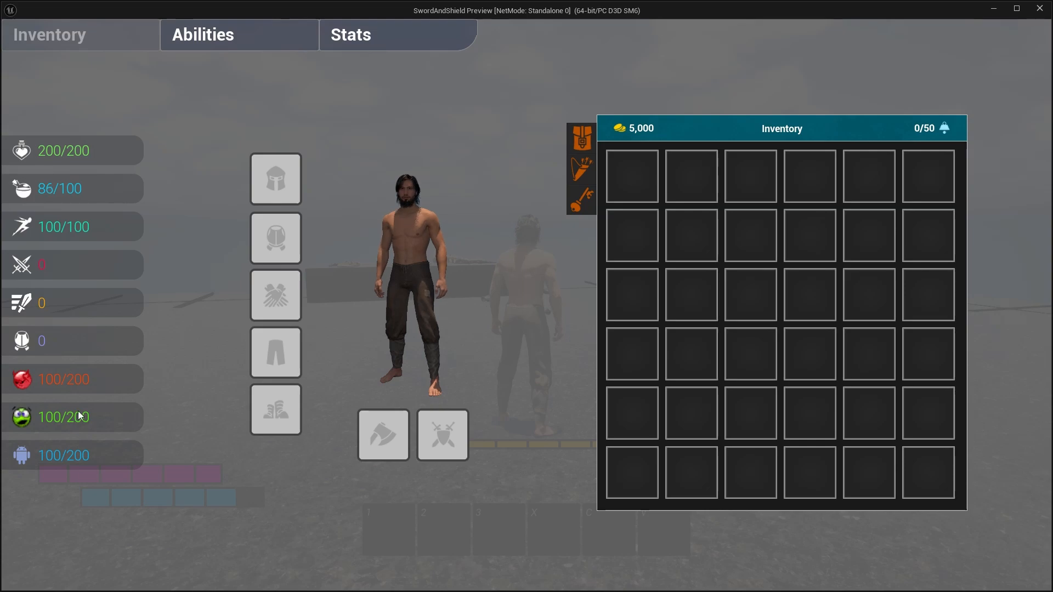
pyautogui.press('Escape')
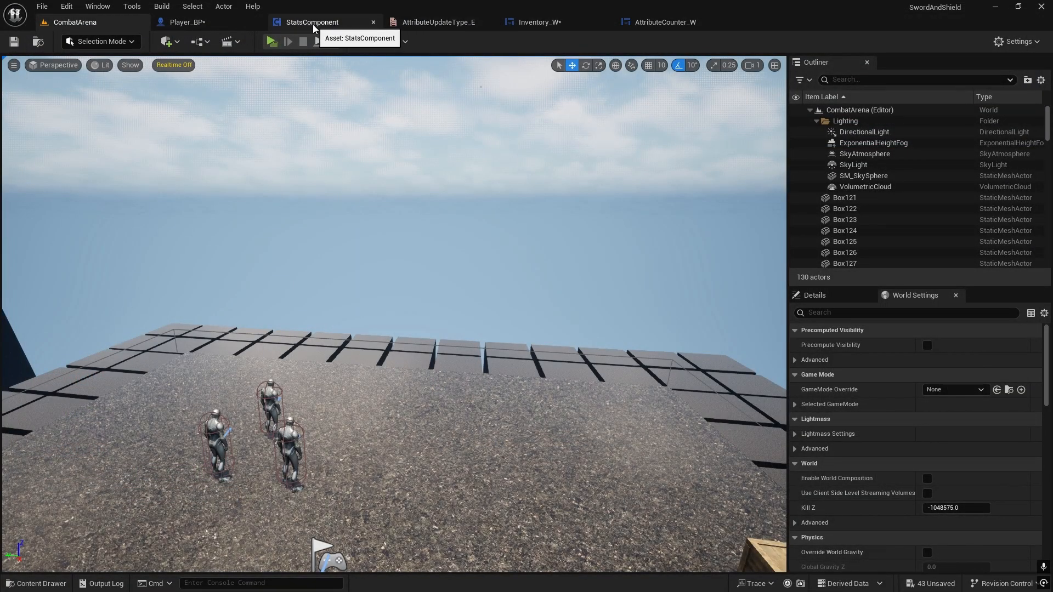
# Switch to the Inventory_W event graph and locate the final SetText nodes of the DisplayStats chain
pyautogui.click(543, 22)
pyautogui.click(1020, 42)
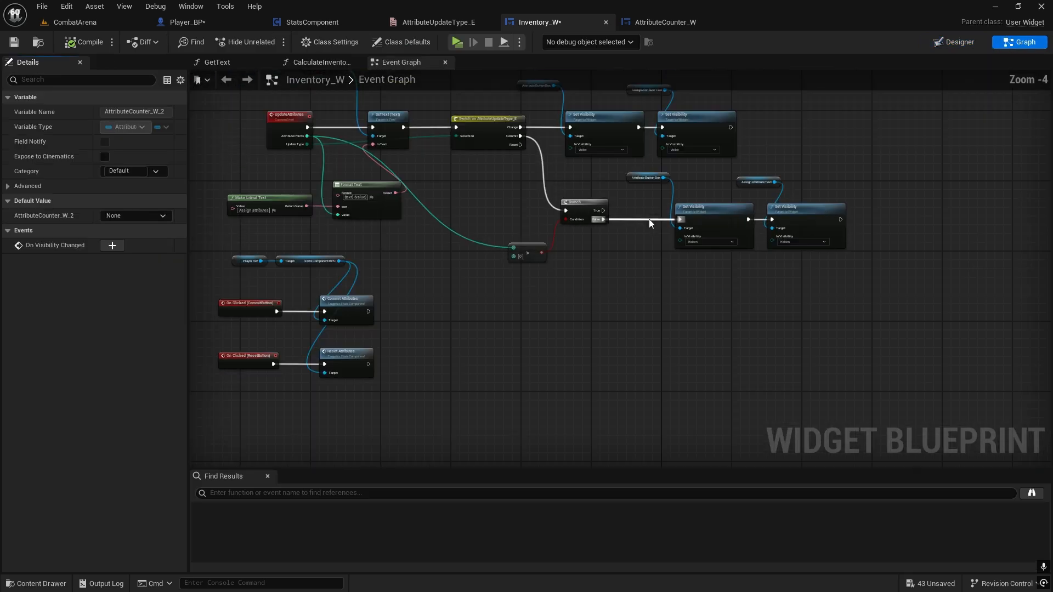
pyautogui.scroll(-5, 649, 219)
pyautogui.scroll(4, 599, 230)
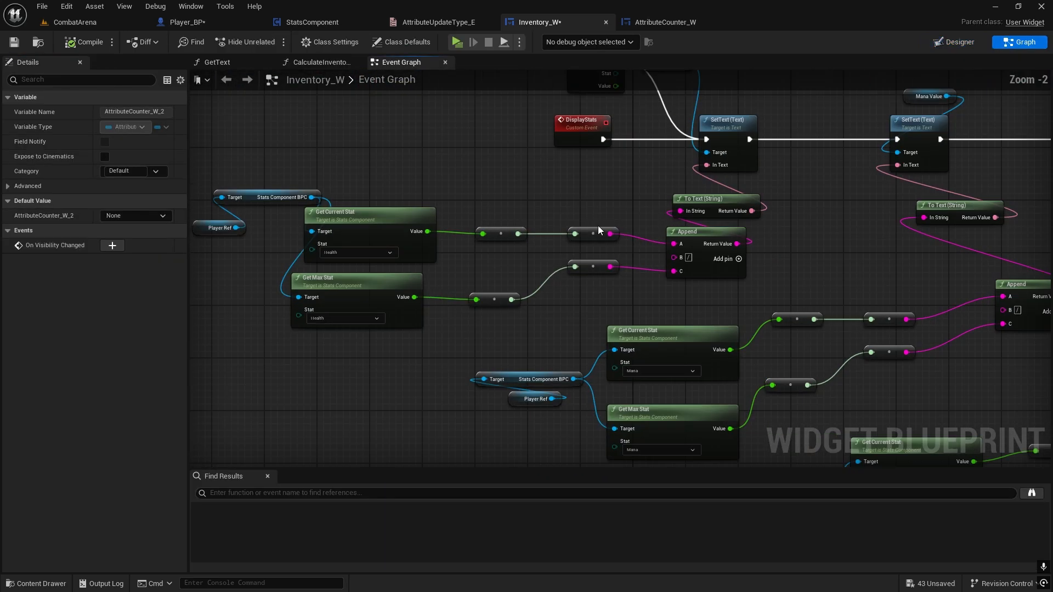
pyautogui.moveTo(676, 168); pyautogui.dragTo(190, 195, button='right')
pyautogui.scroll(-3, 693, 213)
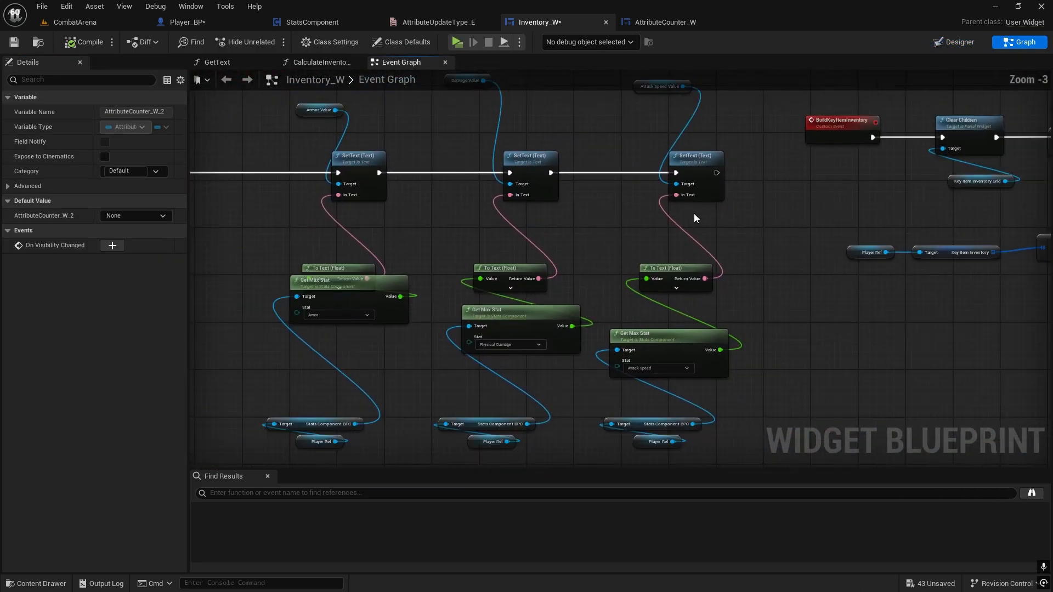
pyautogui.scroll(-4, 734, 232)
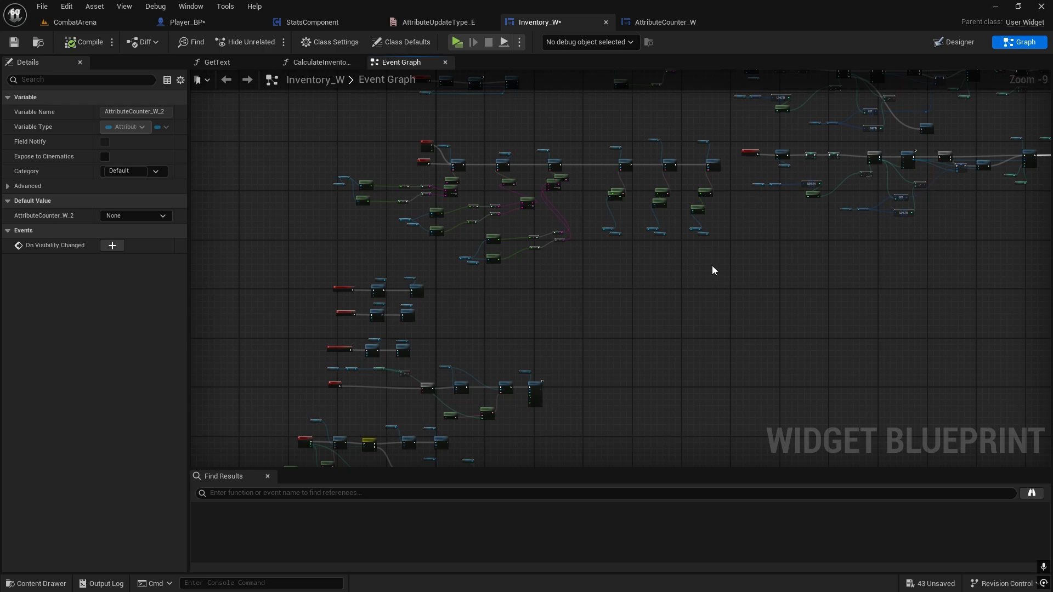
pyautogui.scroll(-1, 712, 266)
pyautogui.moveTo(701, 249); pyautogui.dragTo(729, 155, button='right')
pyautogui.moveTo(358, 410); pyautogui.dragTo(831, 383)
pyautogui.scroll(2, 829, 383)
pyautogui.moveTo(829, 383); pyautogui.dragTo(701, 254, button='right')
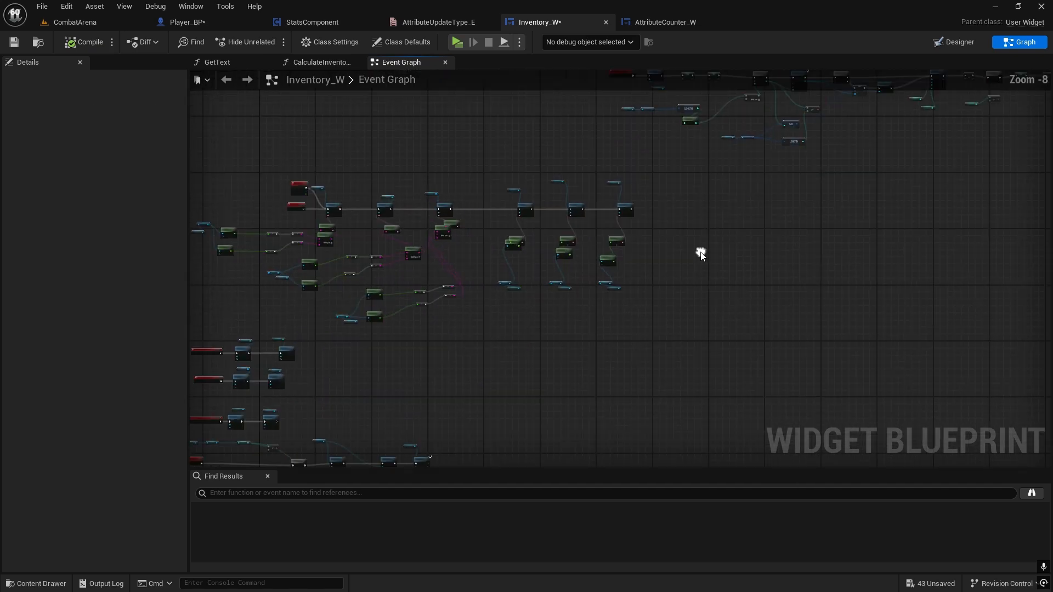
# Duplicate the Attack Speed SetText, To Text, Get Max Stat and Player Ref nodes and run the copied SetText after the original
pyautogui.scroll(4, 640, 252)
pyautogui.moveTo(553, 383); pyautogui.dragTo(618, 147)
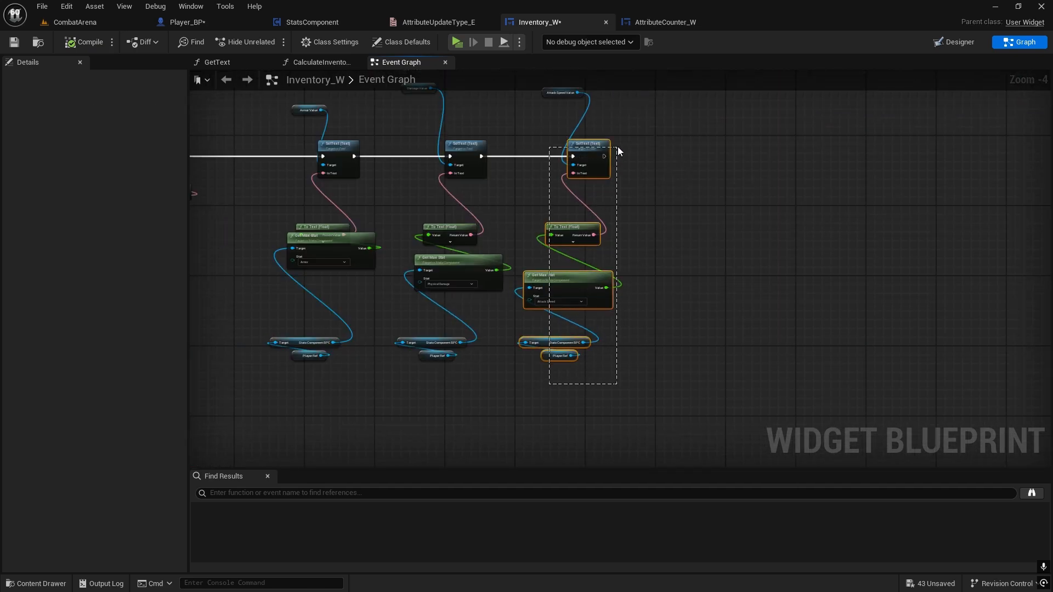
pyautogui.scroll(2, 729, 208)
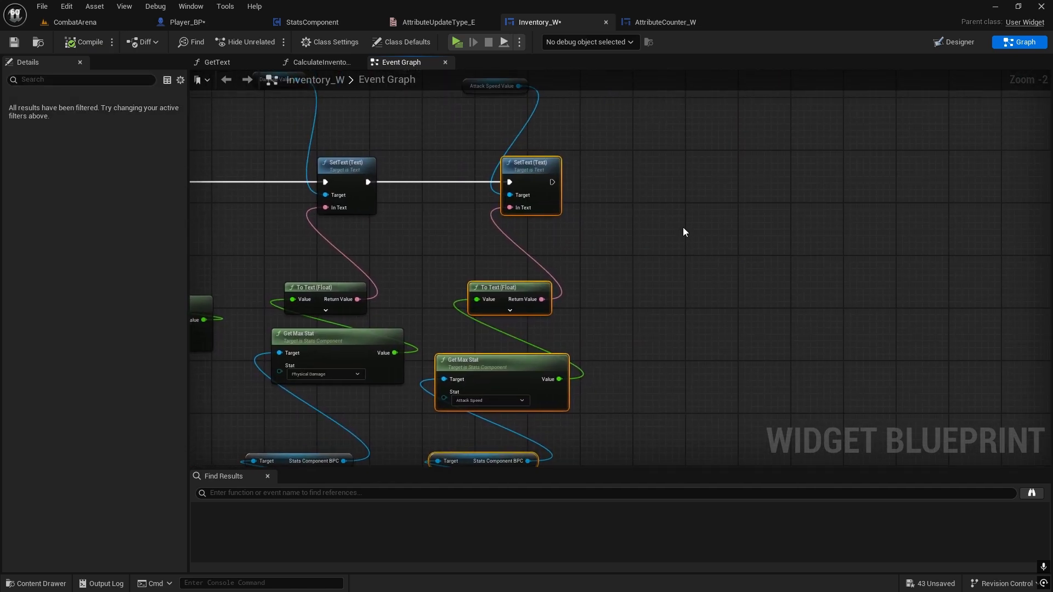
pyautogui.click(669, 185)
pyautogui.hotkey('ctrl', 'v')
pyautogui.moveTo(698, 131); pyautogui.dragTo(698, 282)
pyautogui.moveTo(918, 286); pyautogui.dragTo(797, 290, button='right')
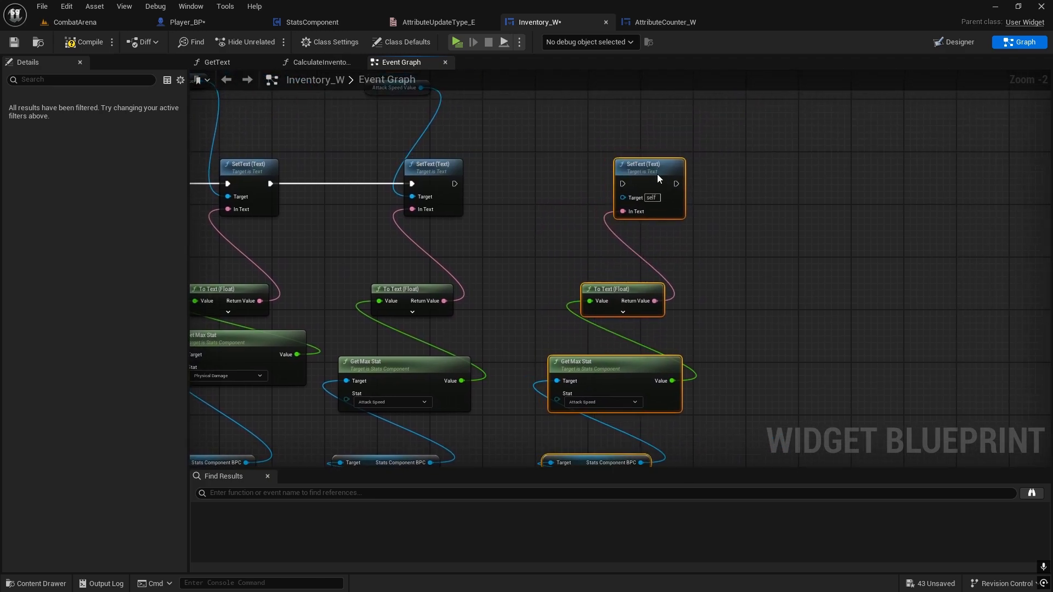
pyautogui.moveTo(653, 175); pyautogui.dragTo(647, 174)
pyautogui.moveTo(453, 185); pyautogui.dragTo(609, 186)
# Add two more copies of the SetText and Get Max Stat node group, aligned in the row and chained in execution order
pyautogui.moveTo(908, 239); pyautogui.dragTo(702, 209, button='right')
pyautogui.hotkey('ctrl', 'v')
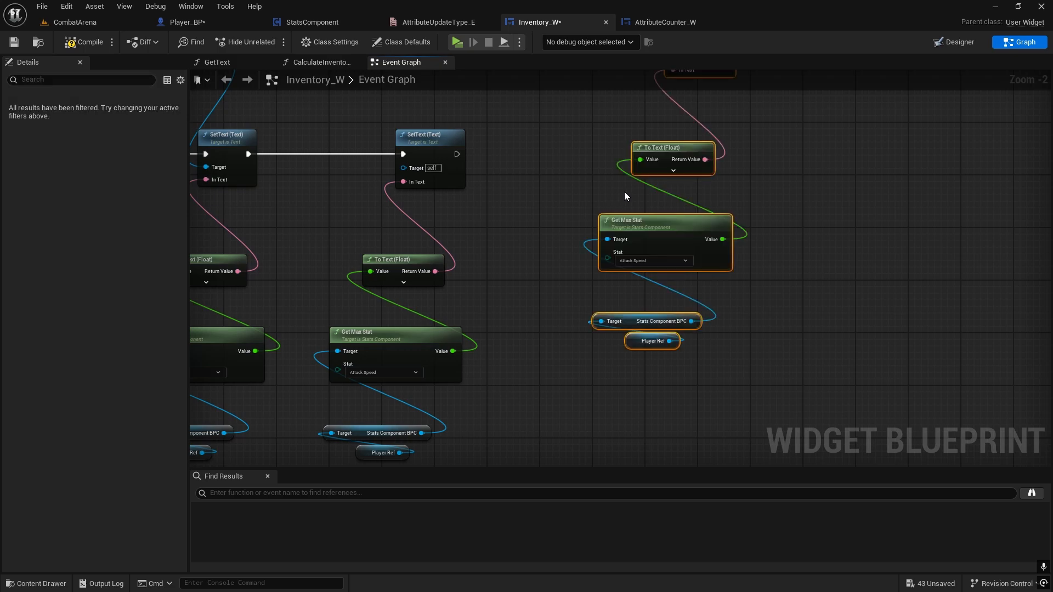
pyautogui.moveTo(624, 192); pyautogui.dragTo(575, 261)
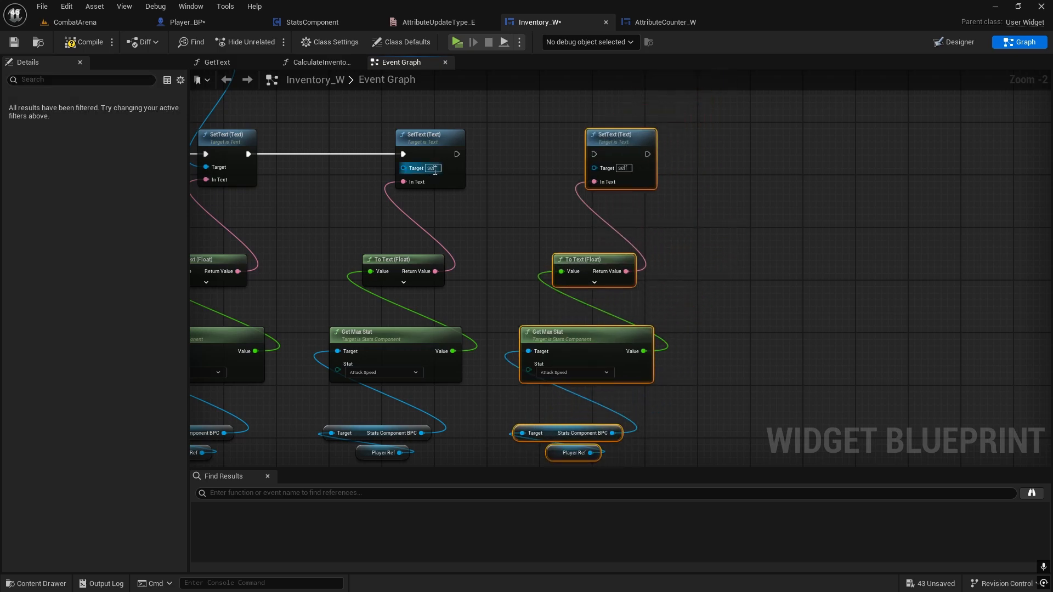
pyautogui.moveTo(430, 137); pyautogui.dragTo(595, 154)
pyautogui.hotkey('ctrl', 'v')
pyautogui.moveTo(805, 136); pyautogui.dragTo(781, 269)
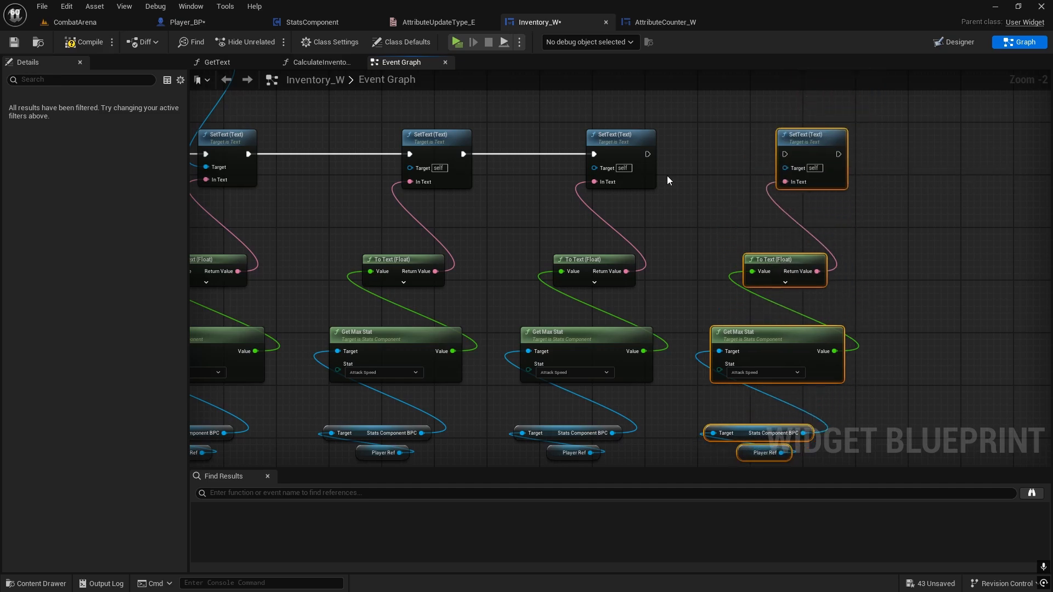
pyautogui.moveTo(650, 155); pyautogui.dragTo(786, 154)
pyautogui.click(713, 278)
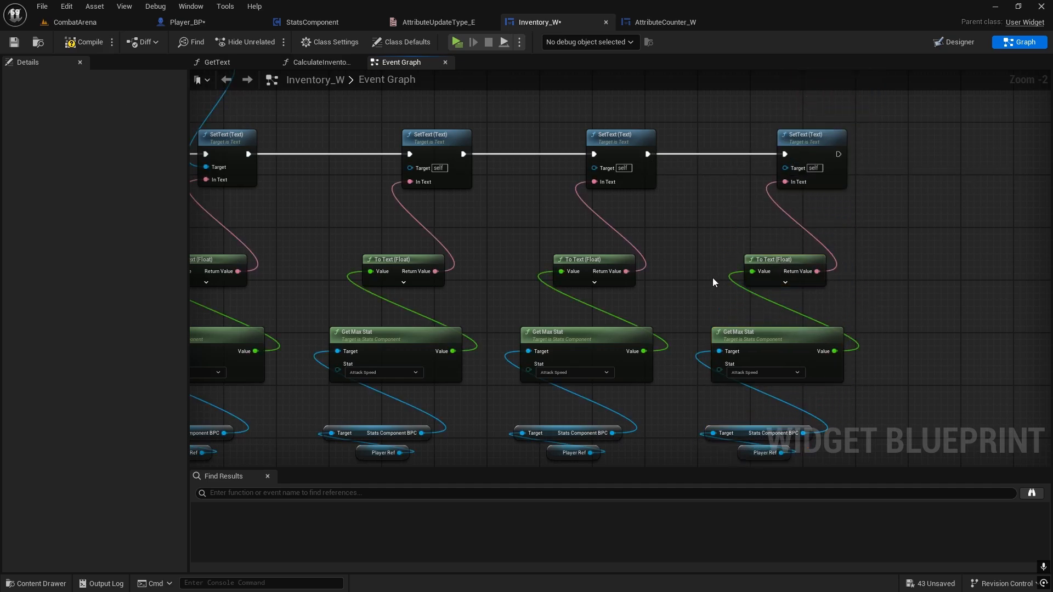
pyautogui.moveTo(712, 278); pyautogui.dragTo(817, 251, button='right')
pyautogui.moveTo(501, 372); pyautogui.dragTo(600, 450, button='right')
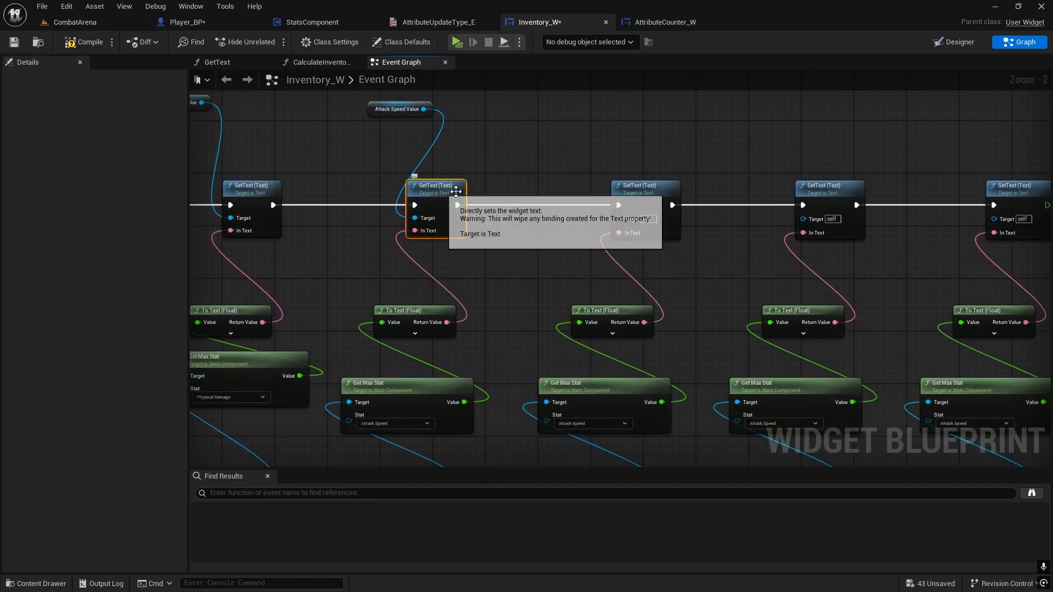
pyautogui.click(323, 61)
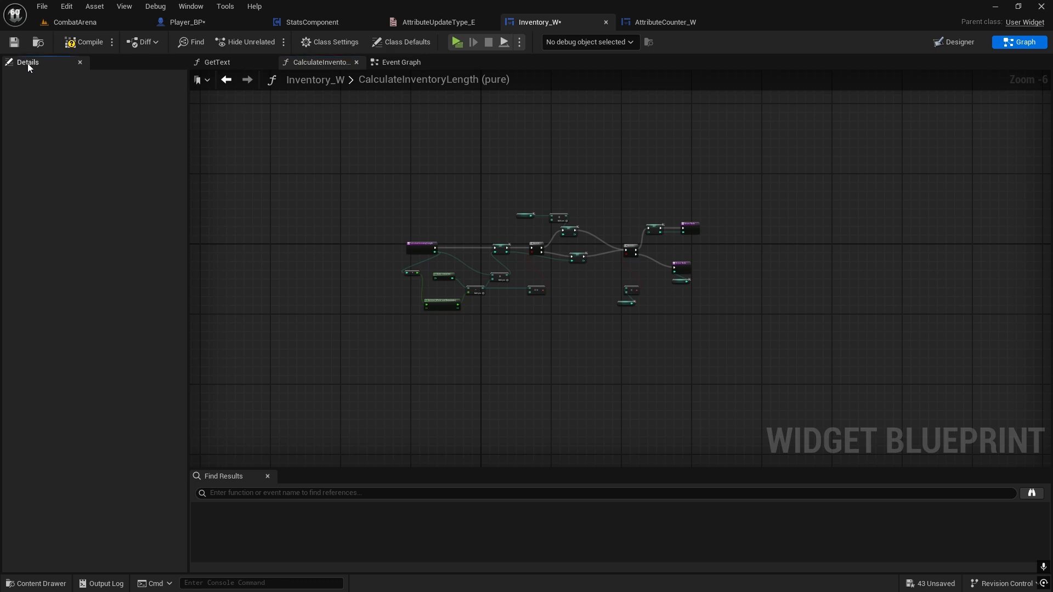
pyautogui.scroll(4, 591, 306)
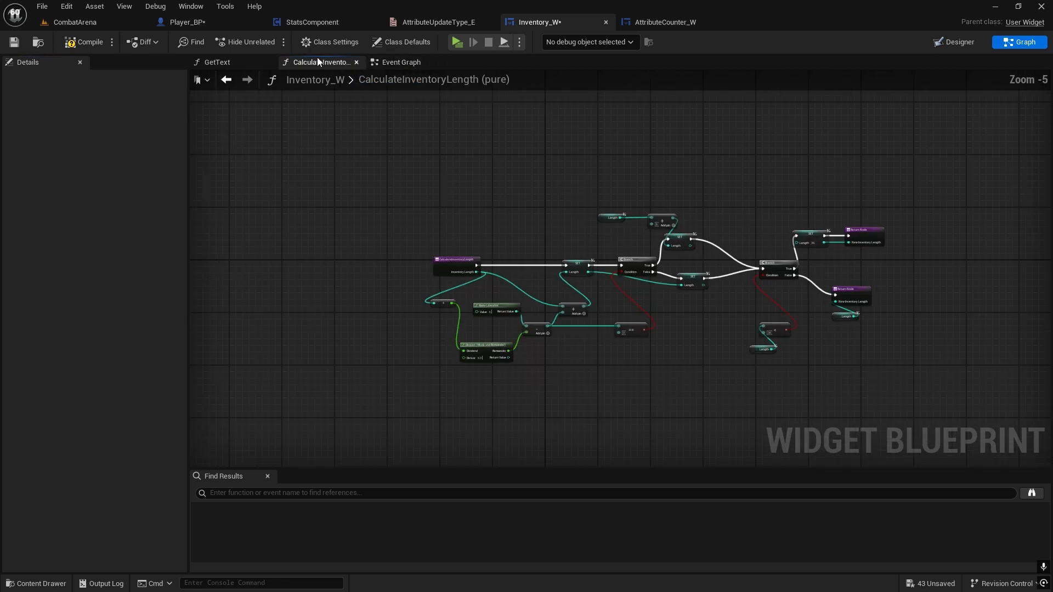
pyautogui.click(400, 62)
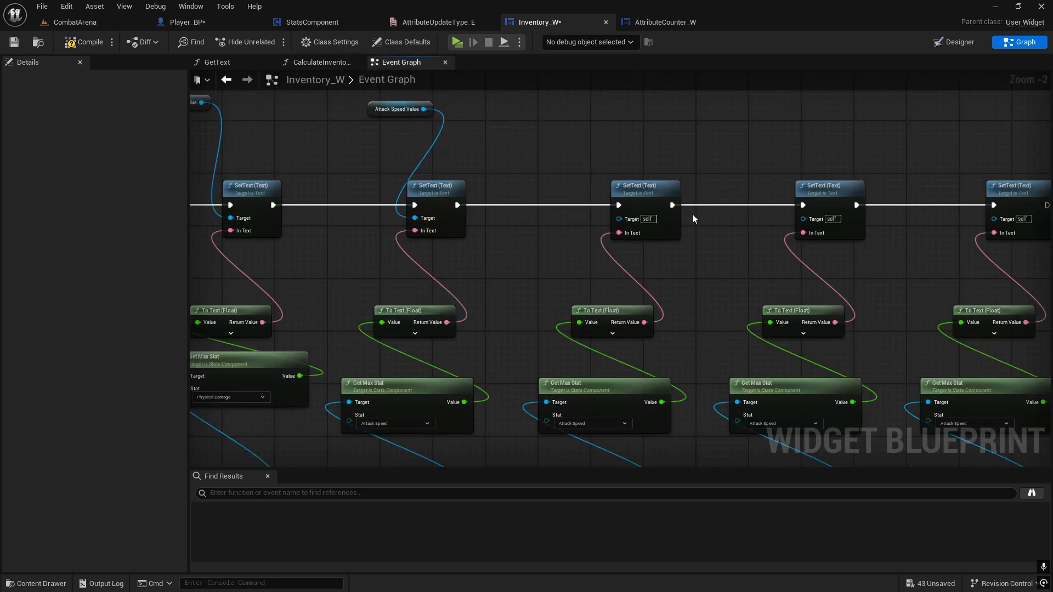
# Browse to the ThirdPerson/Blueprints/Widgets folder and reopen the Inventory_W widget from there
pyautogui.hotkey('ctrl', 'space')
pyautogui.click(428, 419)
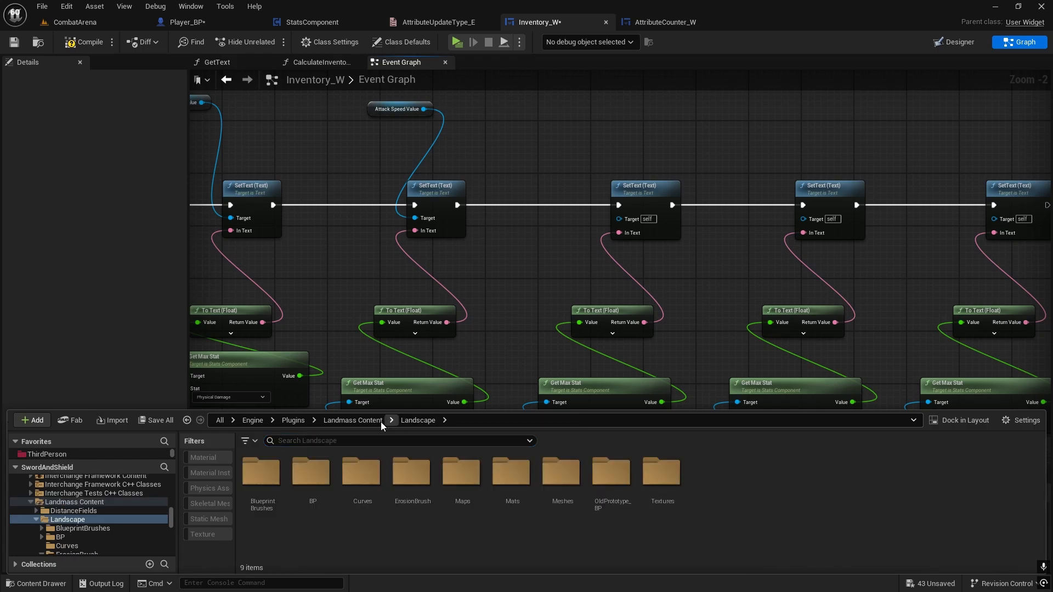
pyautogui.click(55, 454)
pyautogui.doubleClick(311, 472)
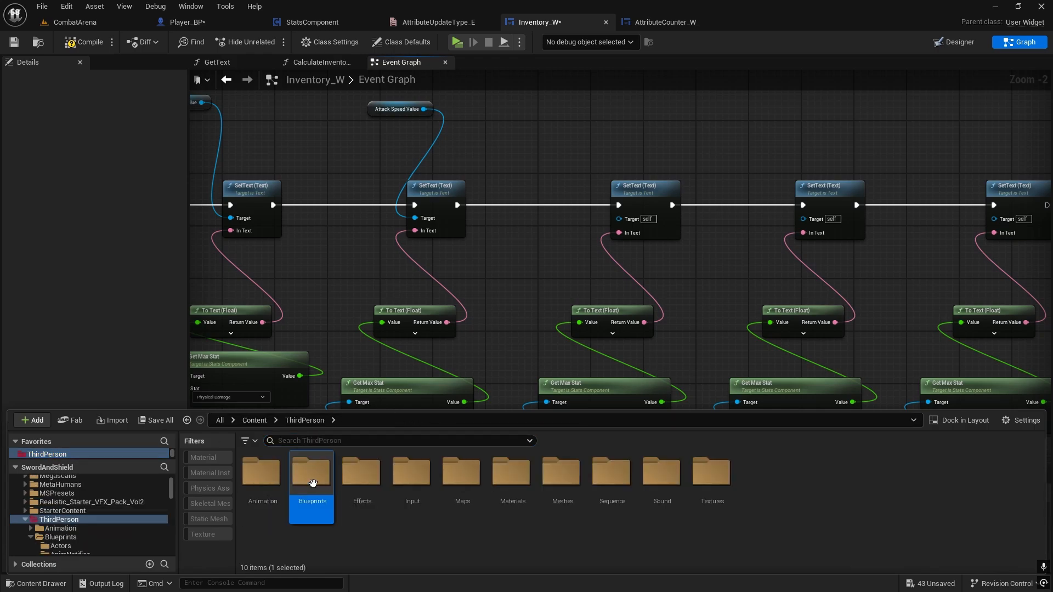
pyautogui.doubleClick(848, 473)
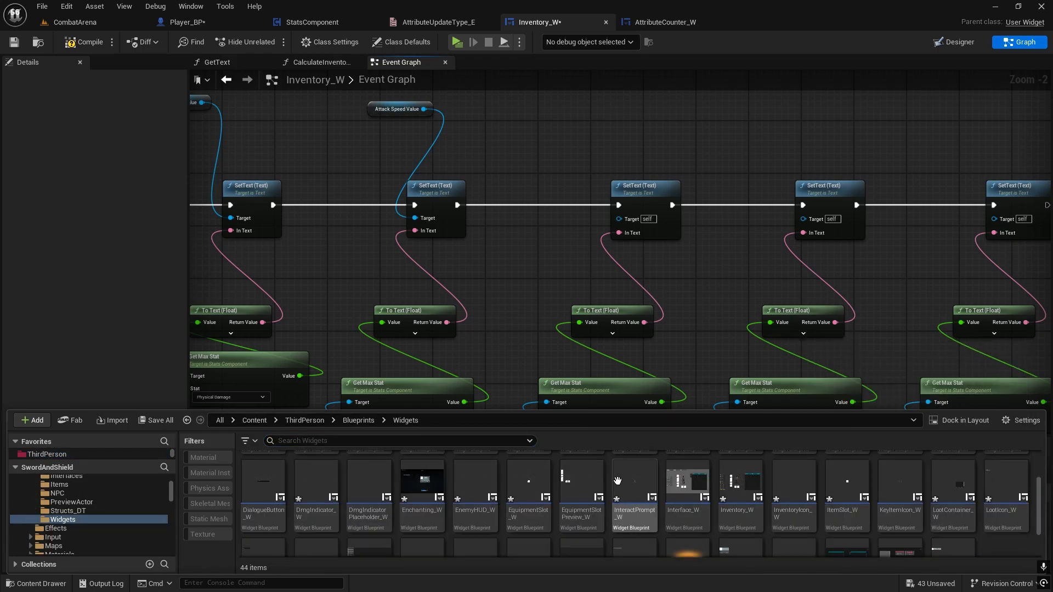
pyautogui.scroll(2, 469, 488)
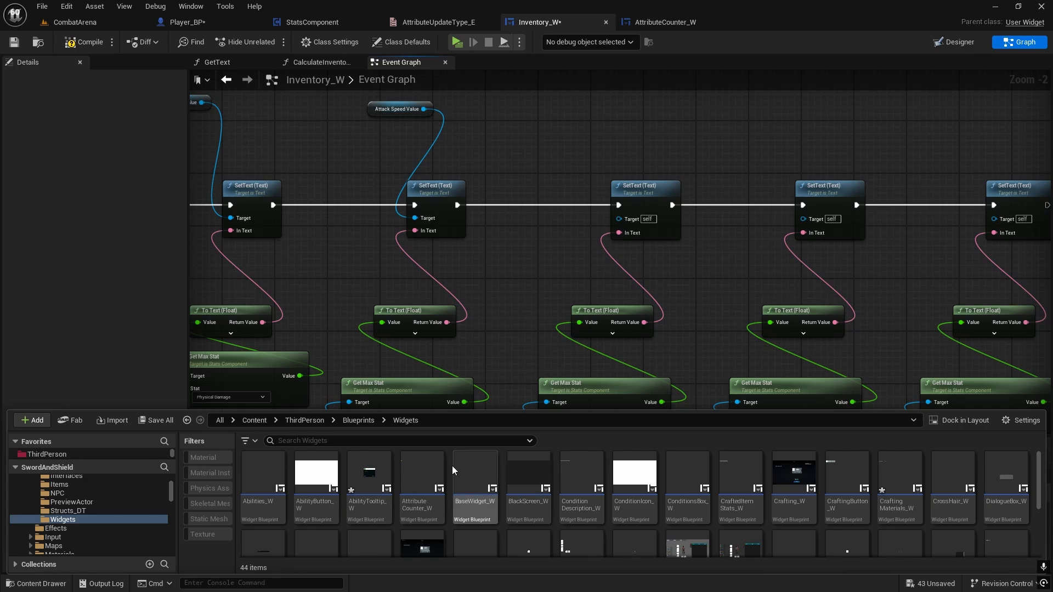
pyautogui.scroll(-1, 501, 494)
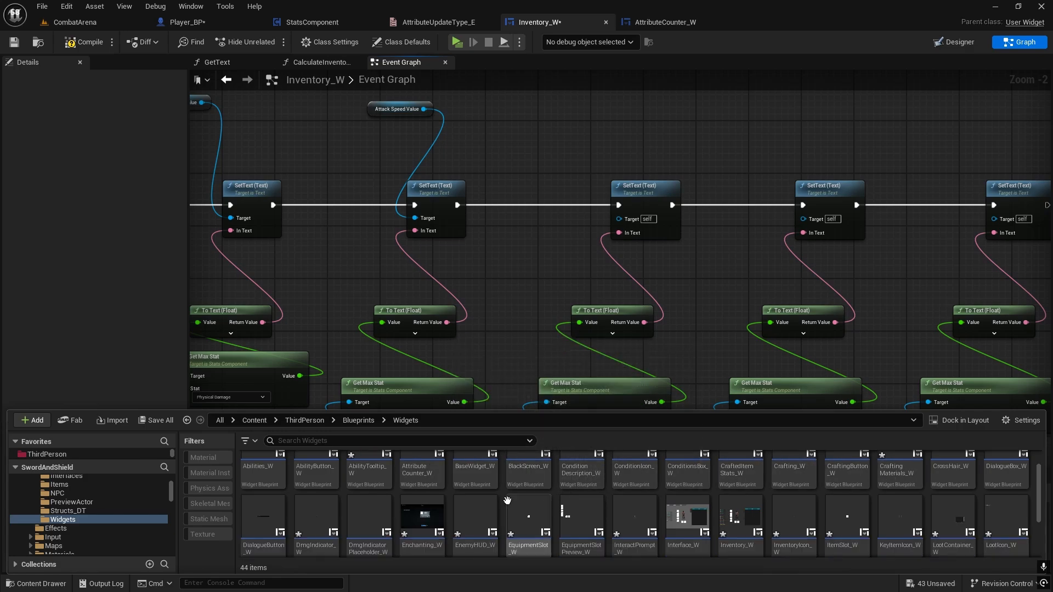
pyautogui.scroll(-1, 501, 502)
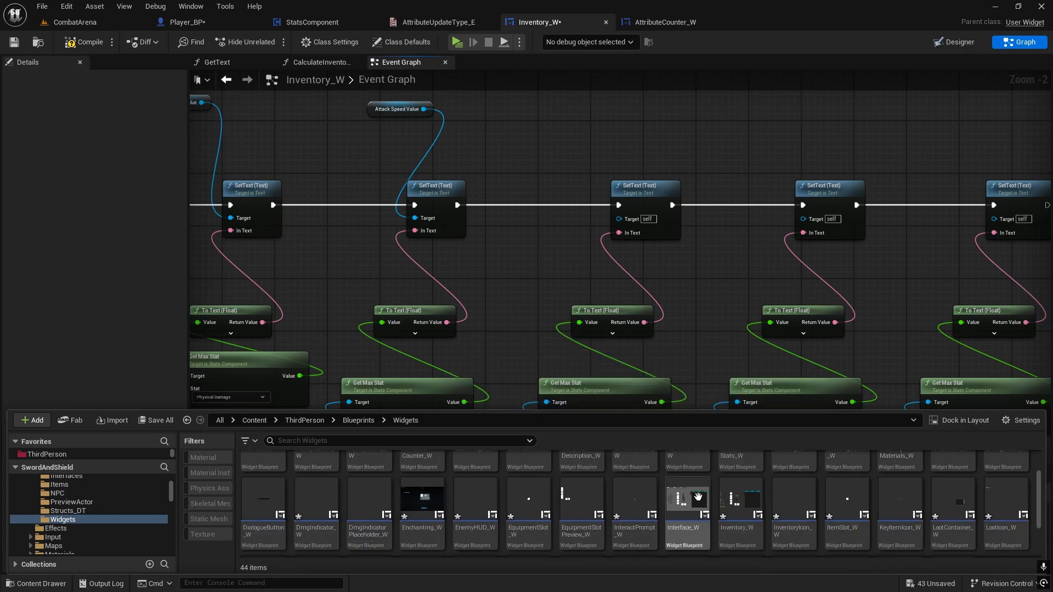
pyautogui.click(742, 496)
pyautogui.click(68, 83)
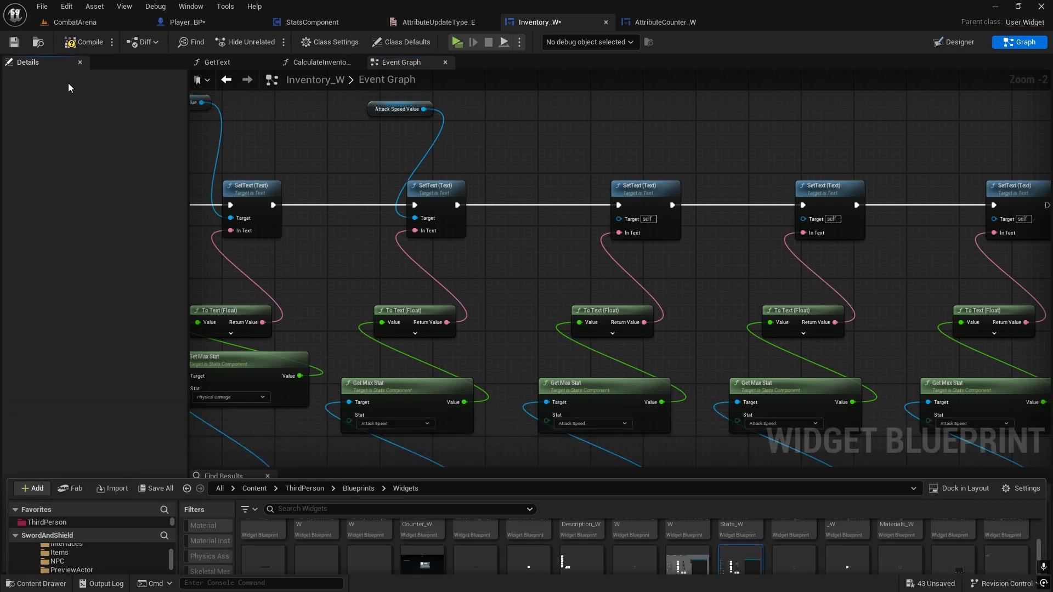
# Show the My Blueprint view so that the widget's variables are listed beside the event graph
pyautogui.click(191, 6)
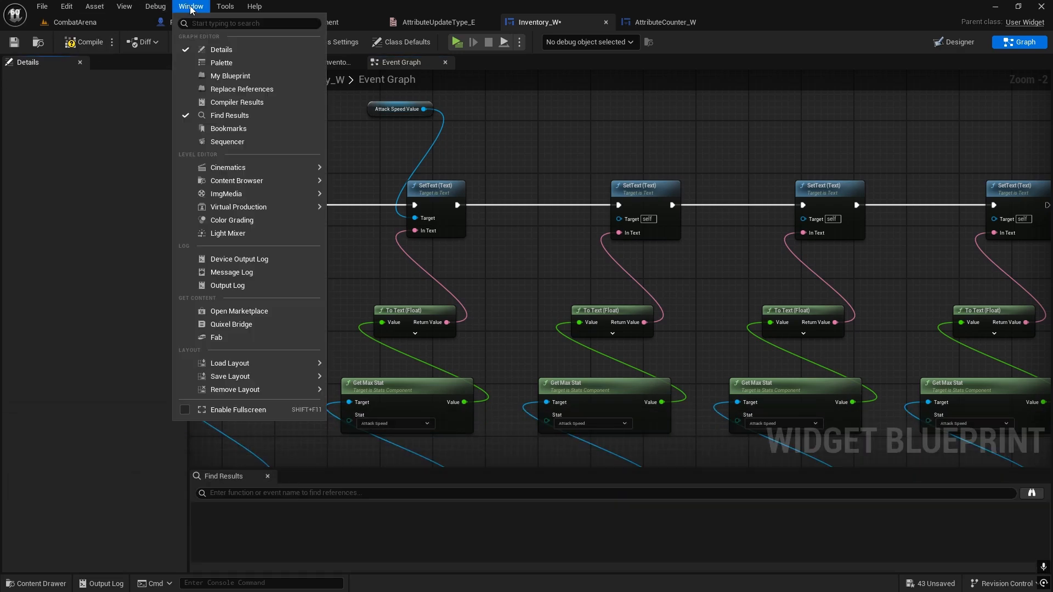
pyautogui.click(237, 77)
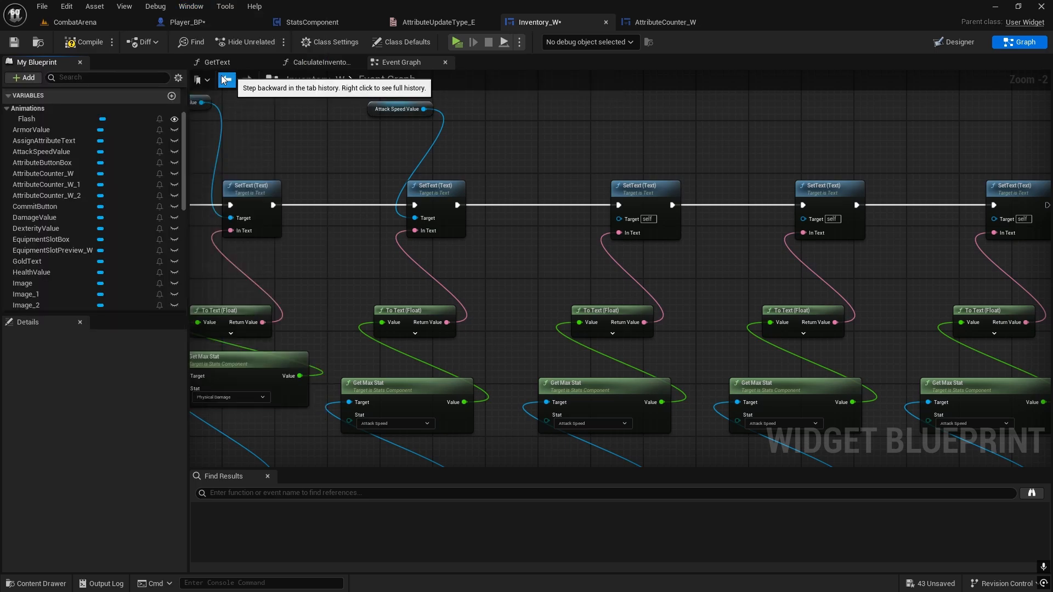
pyautogui.scroll(-5, 108, 163)
pyautogui.scroll(5, 109, 163)
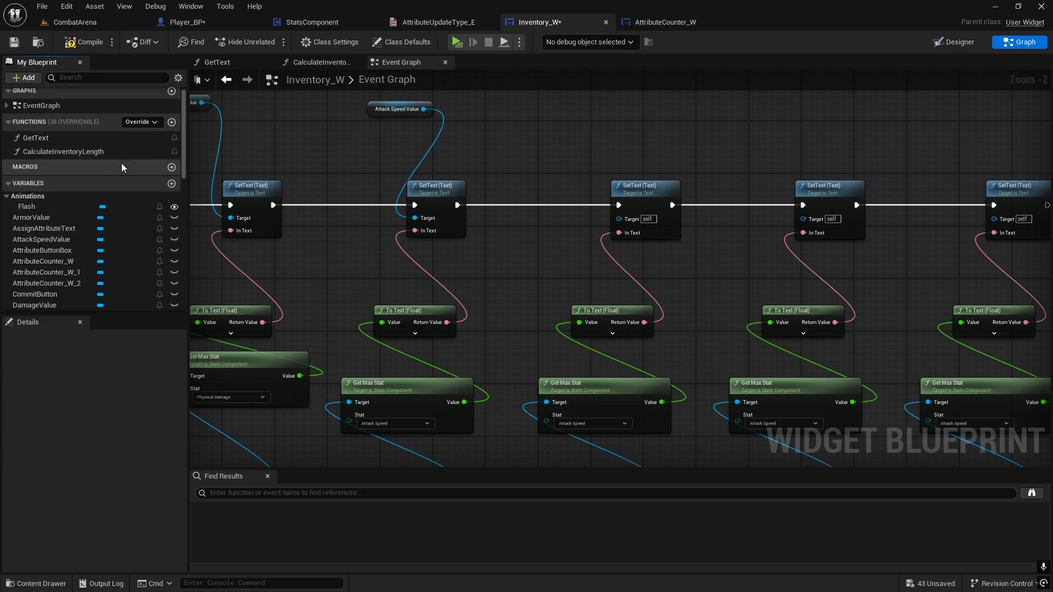
pyautogui.moveTo(388, 214); pyautogui.dragTo(227, 186, button='right')
pyautogui.click(191, 7)
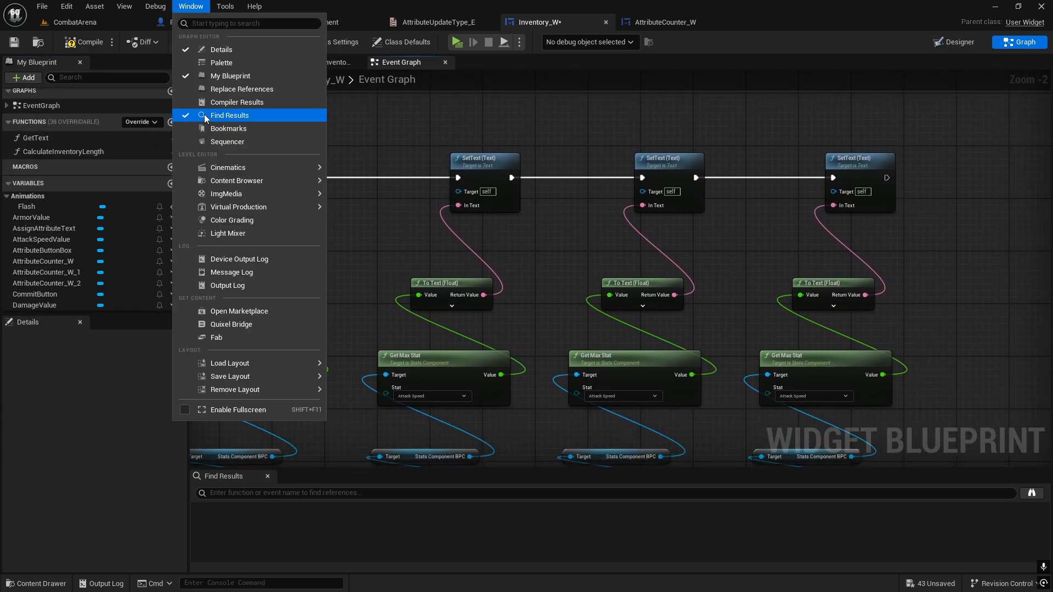
pyautogui.click(38, 228)
# Connect StrengthValue to the first copied SetText's Target and set its Get Max Stat node to Strength
pyautogui.moveTo(428, 193); pyautogui.dragTo(541, 290, button='right')
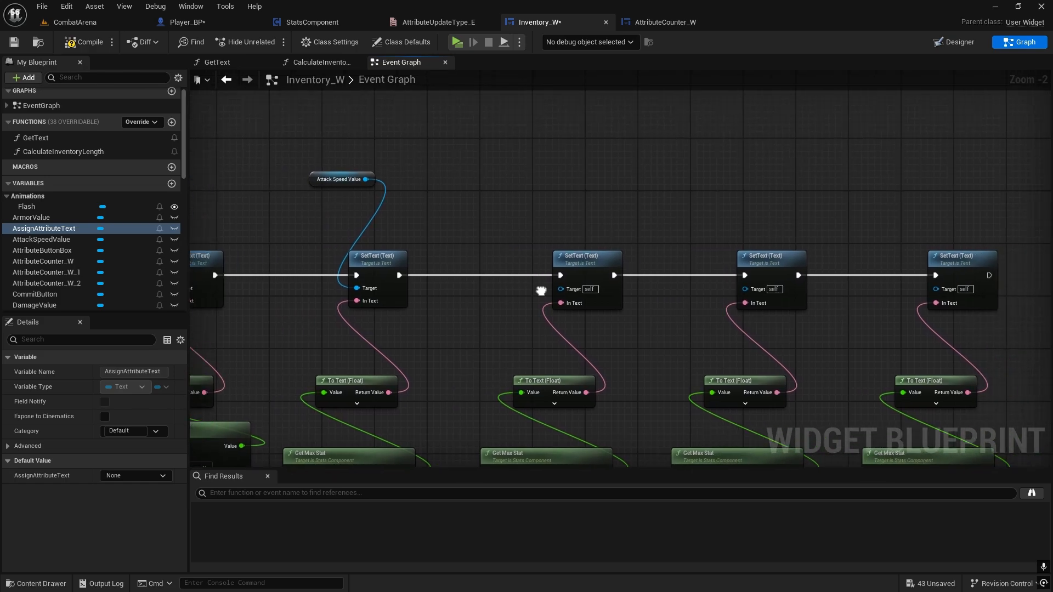
pyautogui.scroll(-10, 48, 235)
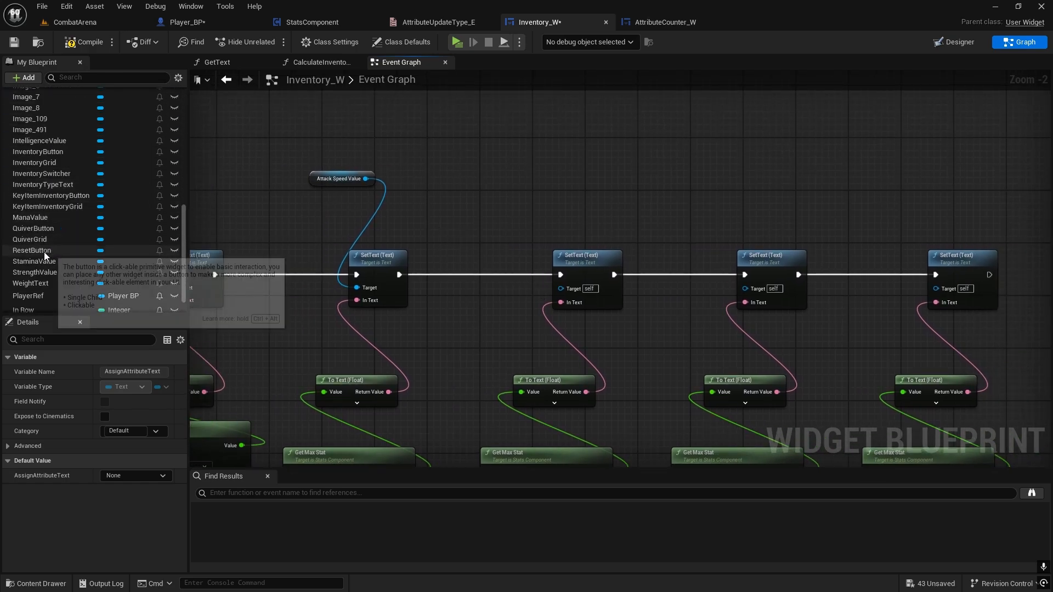
pyautogui.scroll(-3, 38, 242)
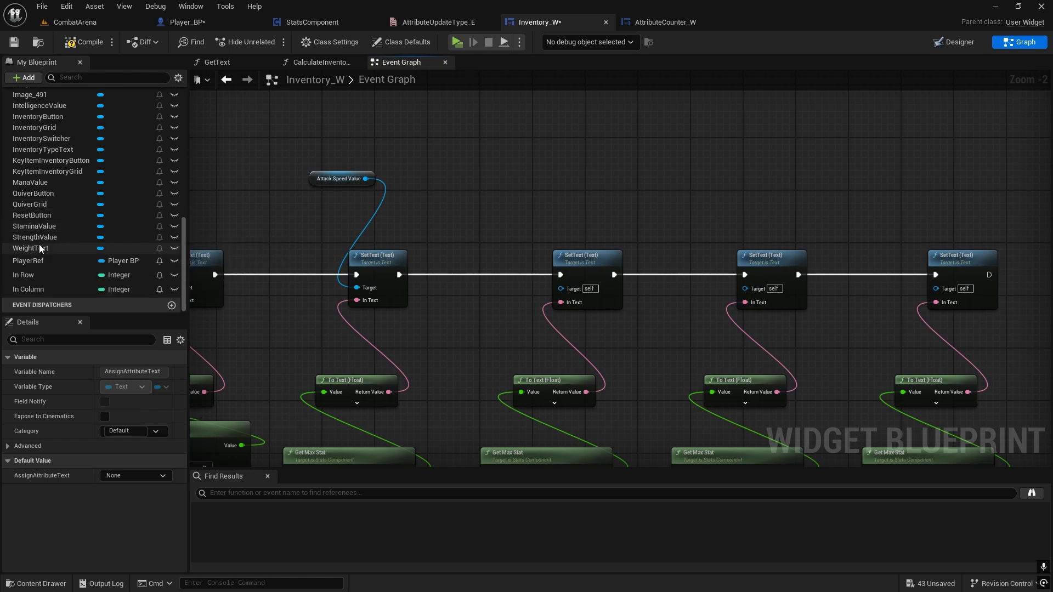
pyautogui.moveTo(28, 227); pyautogui.dragTo(561, 289)
pyautogui.click(538, 201)
pyautogui.moveTo(552, 291); pyautogui.dragTo(519, 151, button='right')
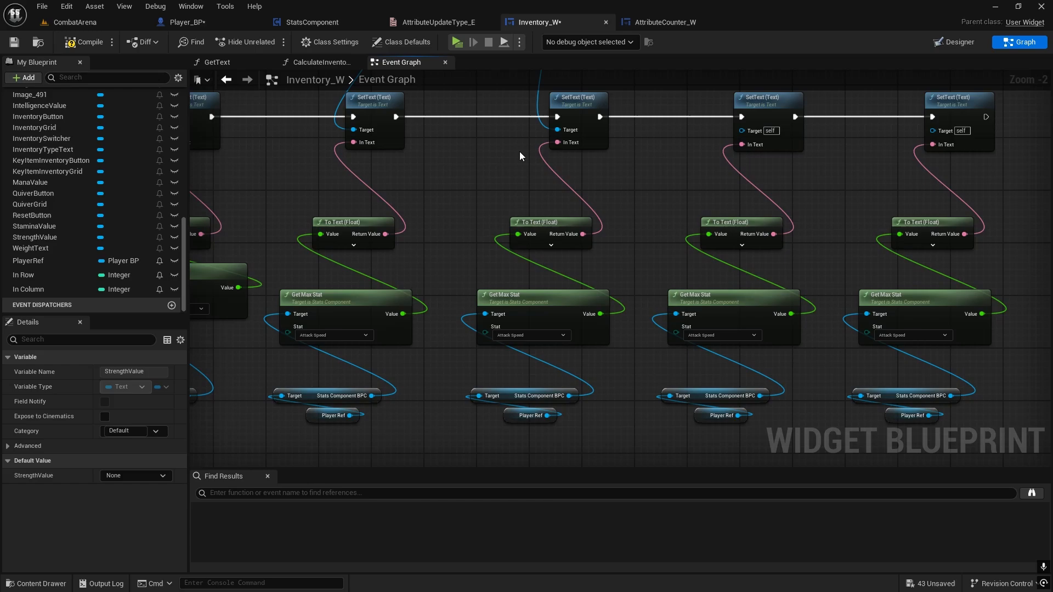
pyautogui.click(529, 335)
pyautogui.click(499, 564)
# Connect DexterityValue to the second copied SetText's Target and set its Get Max Stat node to Dexterity
pyautogui.moveTo(570, 203); pyautogui.dragTo(425, 374, button='right')
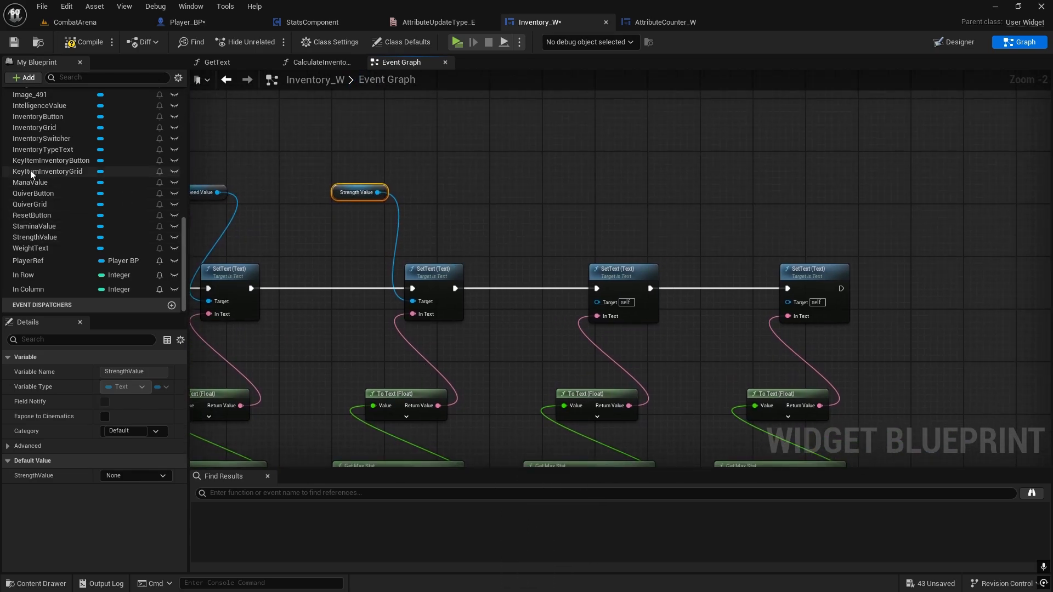
pyautogui.scroll(10, 34, 170)
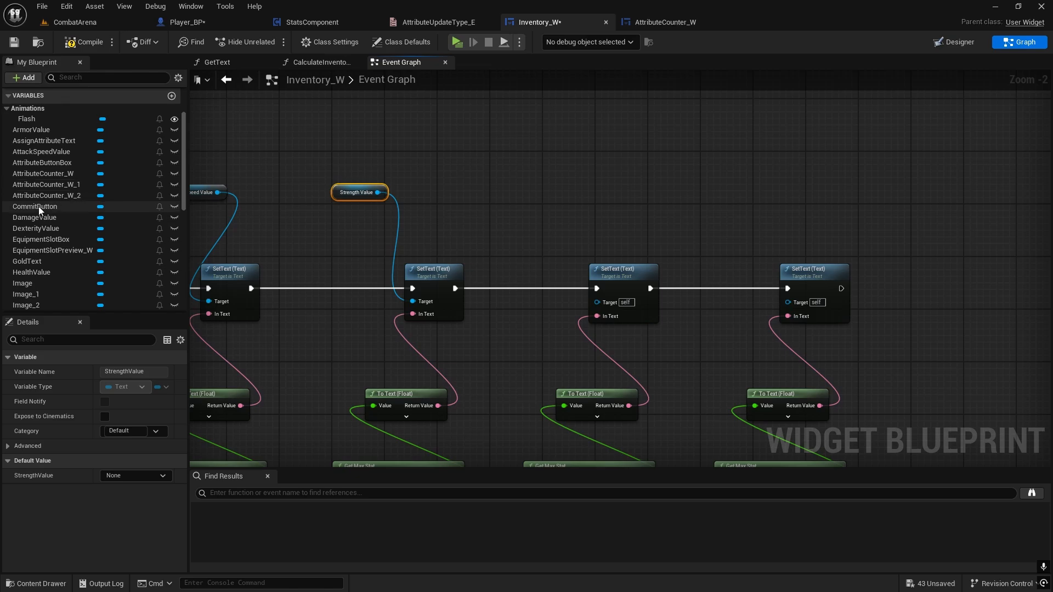
pyautogui.moveTo(37, 227); pyautogui.dragTo(597, 303)
pyautogui.click(625, 212)
pyautogui.moveTo(620, 312); pyautogui.dragTo(588, 137, button='right')
pyautogui.click(555, 331)
pyautogui.scroll(-1, 555, 436)
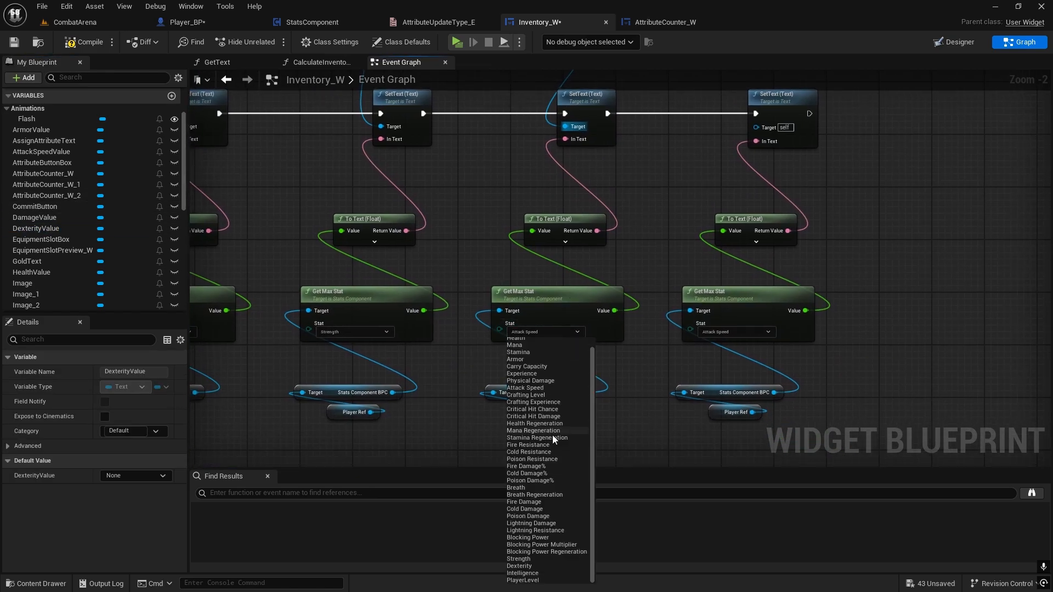
pyautogui.click(531, 569)
pyautogui.moveTo(667, 215); pyautogui.dragTo(586, 371, button='right')
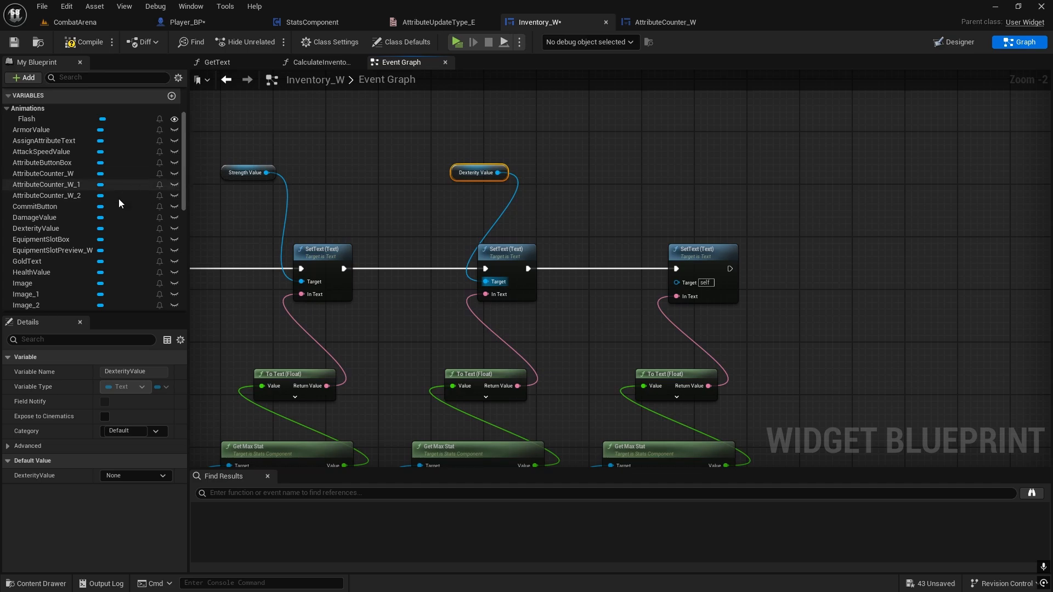
# Connect IntelligenceValue to the third copied SetText's Target and set its Get Max Stat node to Intelligence
pyautogui.scroll(-3, 83, 192)
pyautogui.scroll(-8, 84, 192)
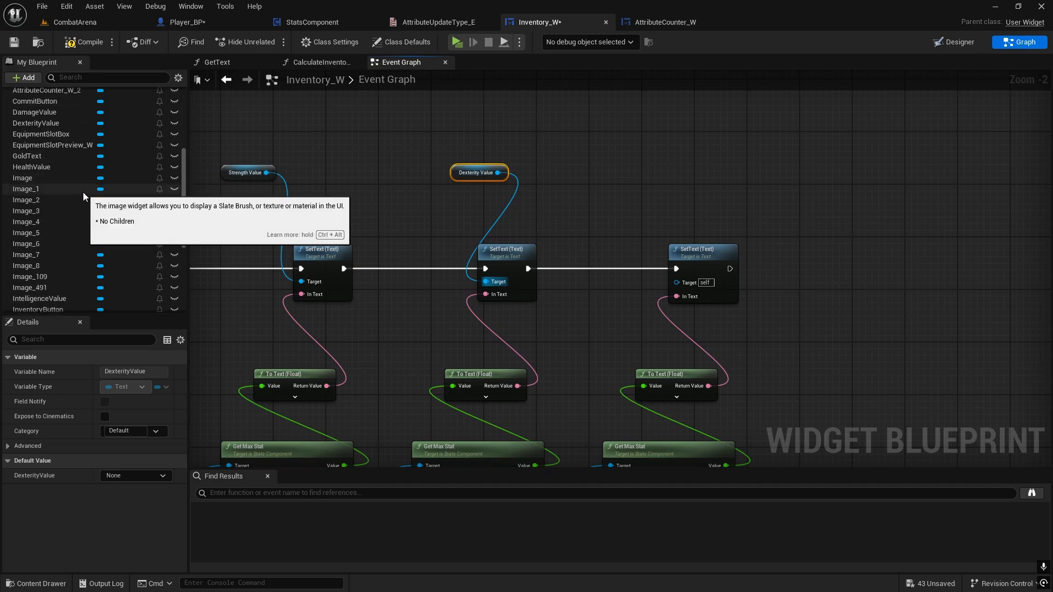
pyautogui.scroll(3, 77, 202)
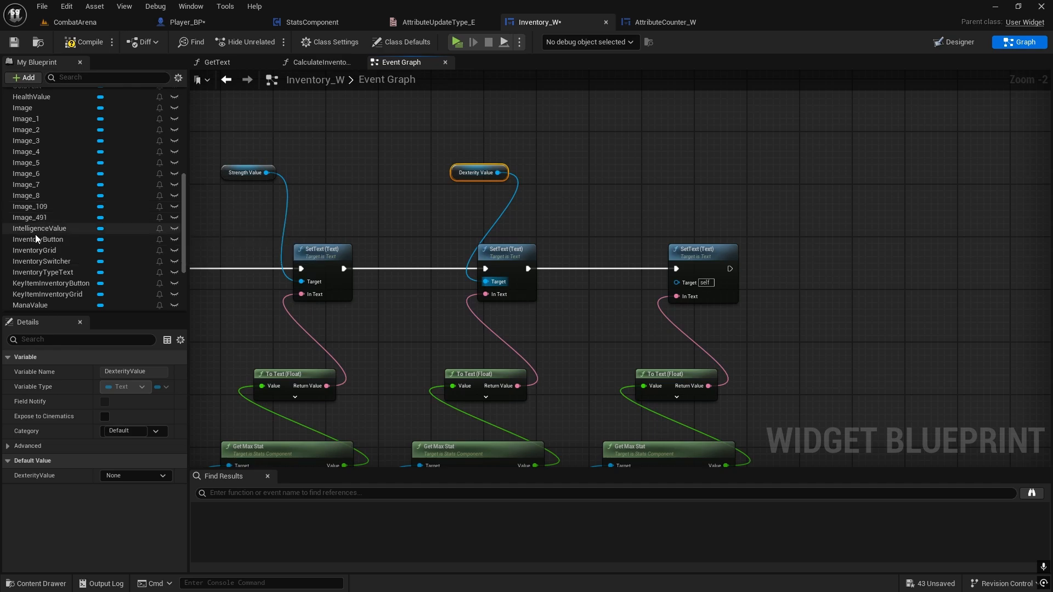
pyautogui.moveTo(39, 228); pyautogui.dragTo(676, 283)
pyautogui.click(675, 197)
pyautogui.moveTo(724, 309); pyautogui.dragTo(723, 77, button='right')
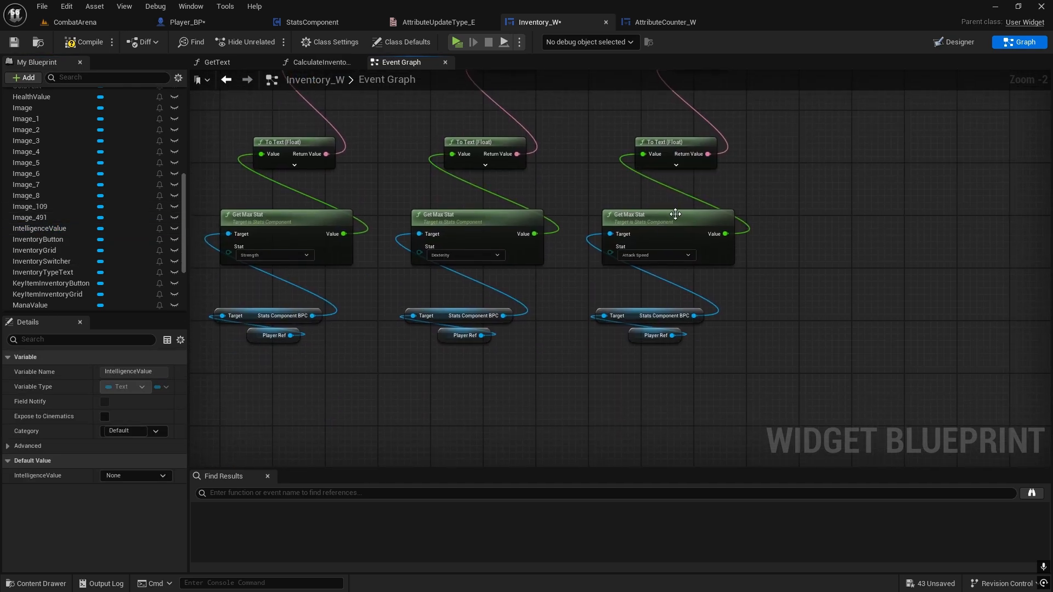
pyautogui.click(659, 257)
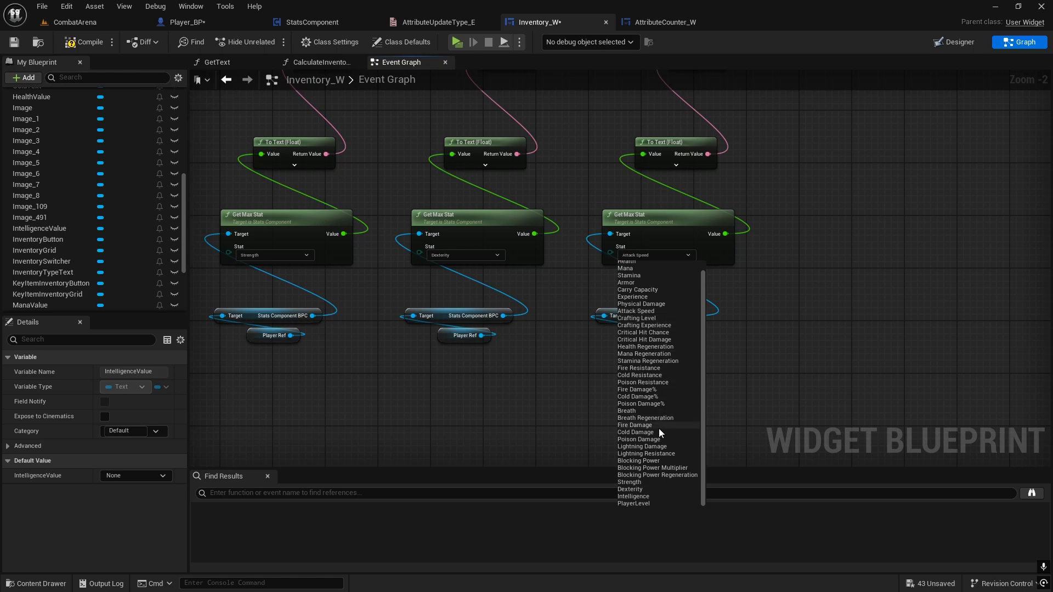
pyautogui.click(630, 496)
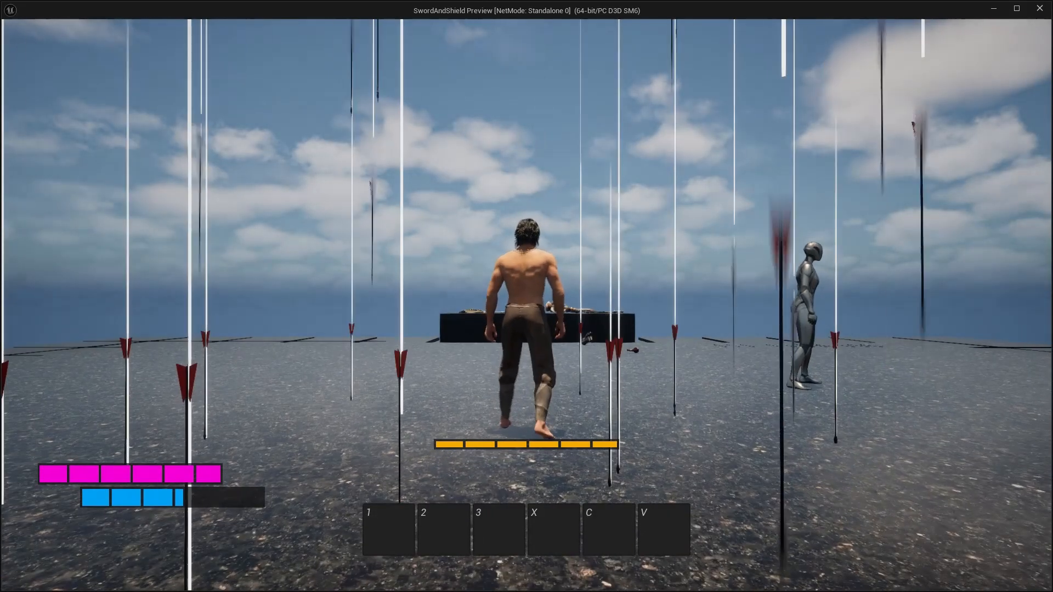
# Open the inventory in the play preview and test allocating three points to Strength and resetting them, repeating the test
pyautogui.press('i')
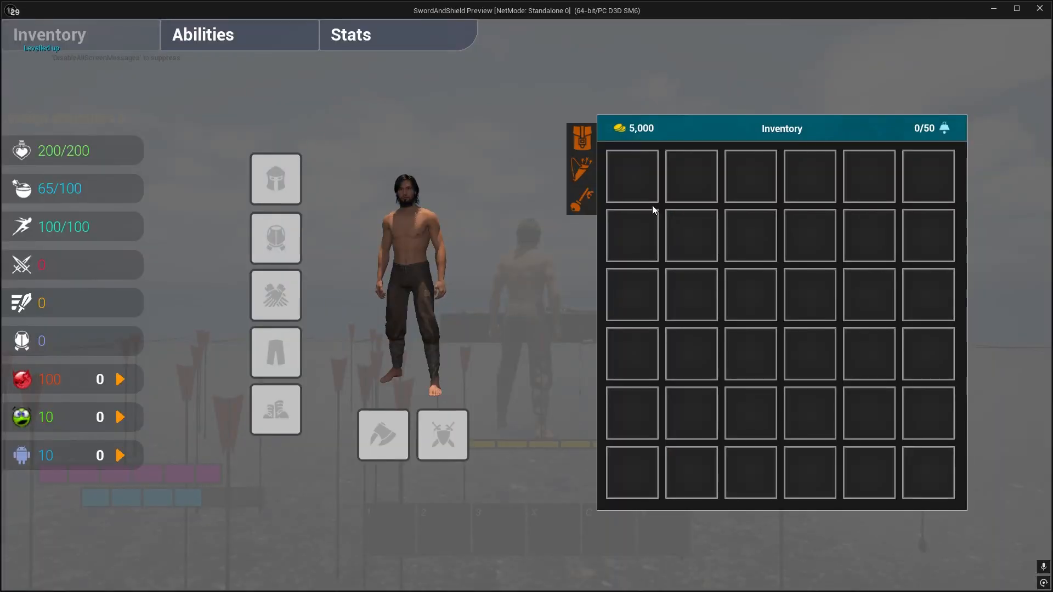
pyautogui.click(121, 378)
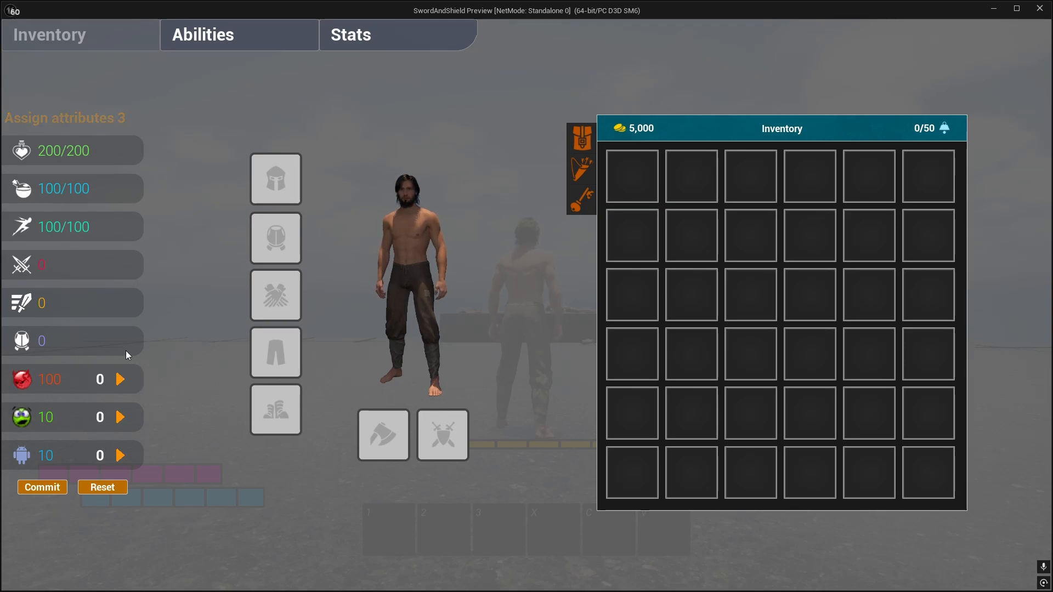
pyautogui.click(119, 379)
pyautogui.click(120, 379)
pyautogui.click(119, 379)
pyautogui.click(110, 488)
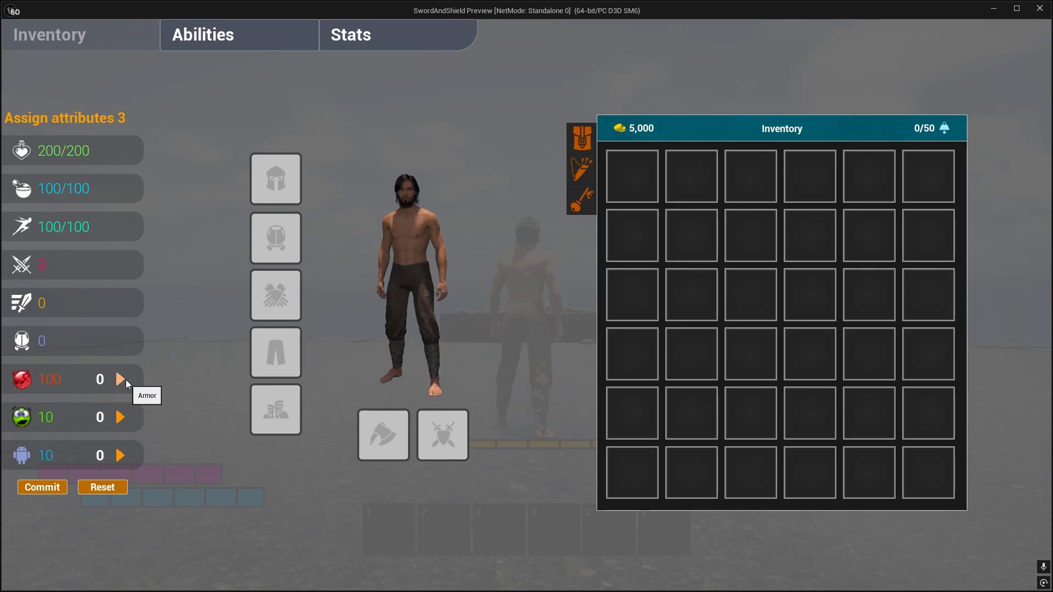
pyautogui.click(125, 380)
pyautogui.click(125, 380)
pyautogui.click(126, 380)
pyautogui.click(118, 488)
# Test allocating three points to Intelligence and resetting them
pyautogui.click(120, 455)
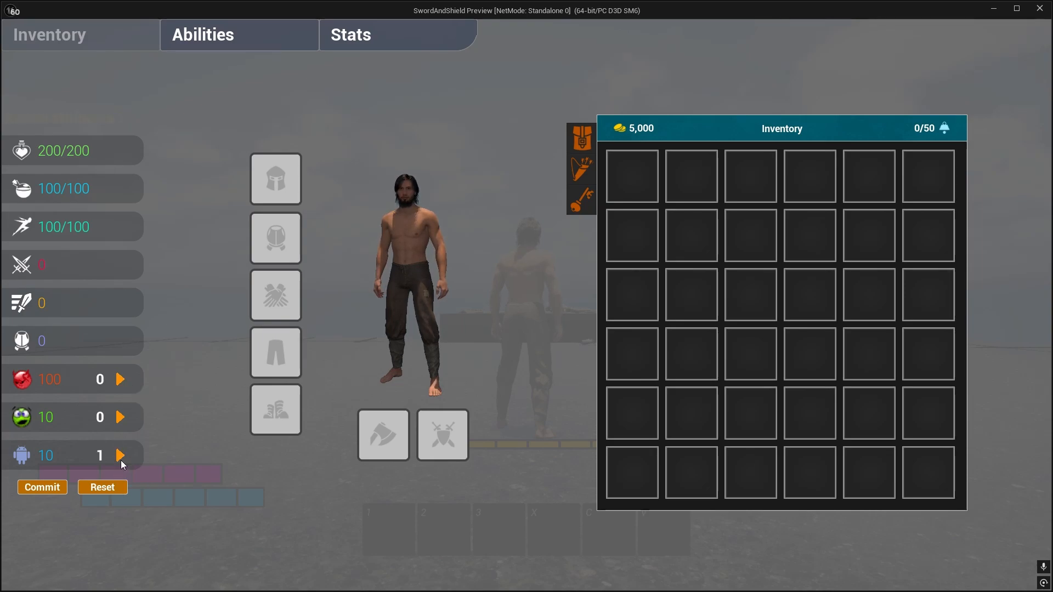
pyautogui.click(121, 456)
pyautogui.click(120, 455)
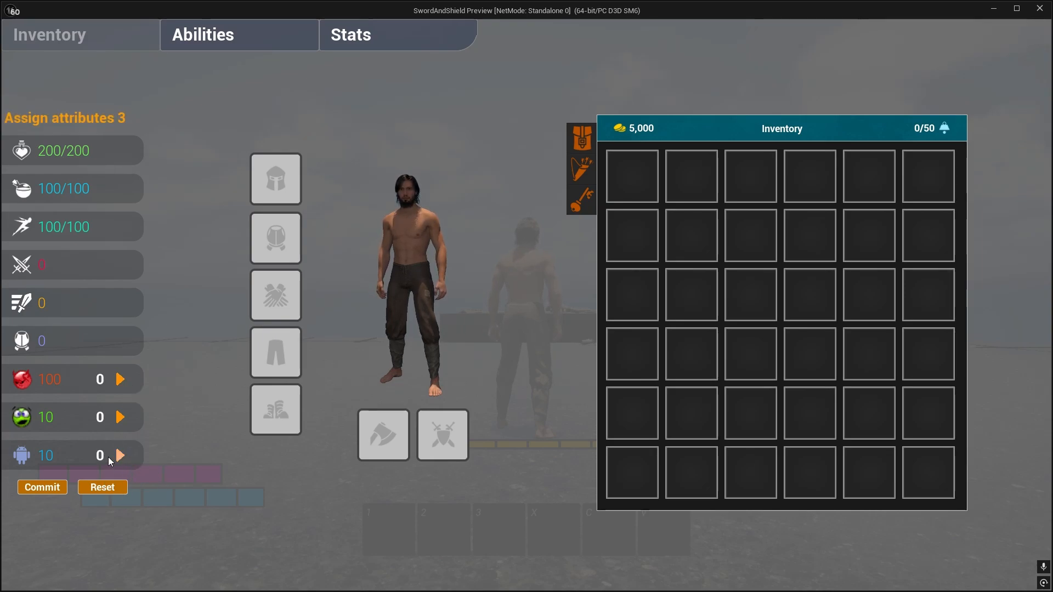
# Allocate two points to Strength and one to Intelligence, and commit them
pyautogui.click(120, 379)
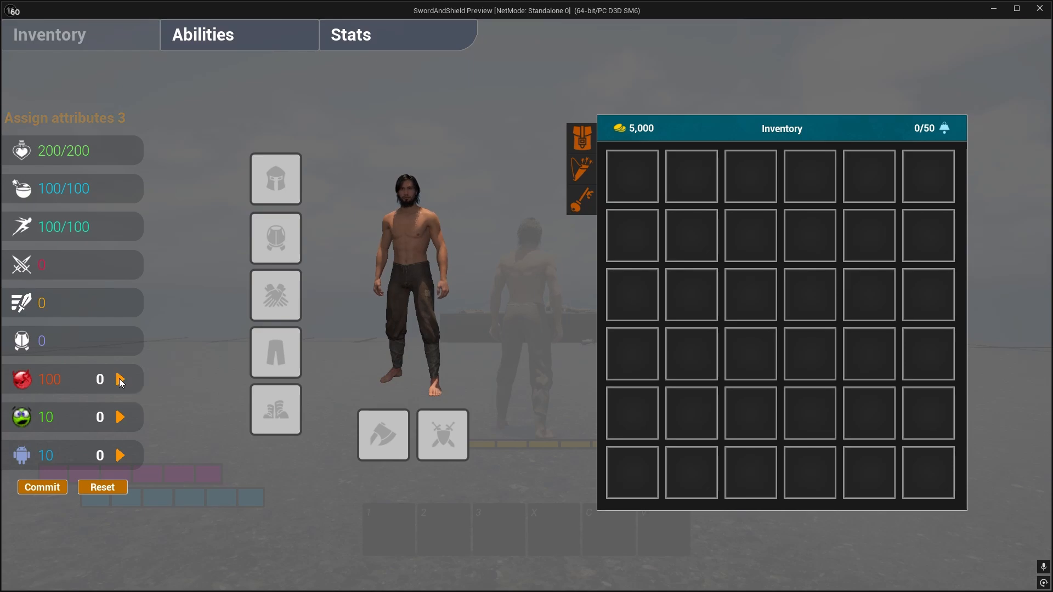
pyautogui.click(119, 378)
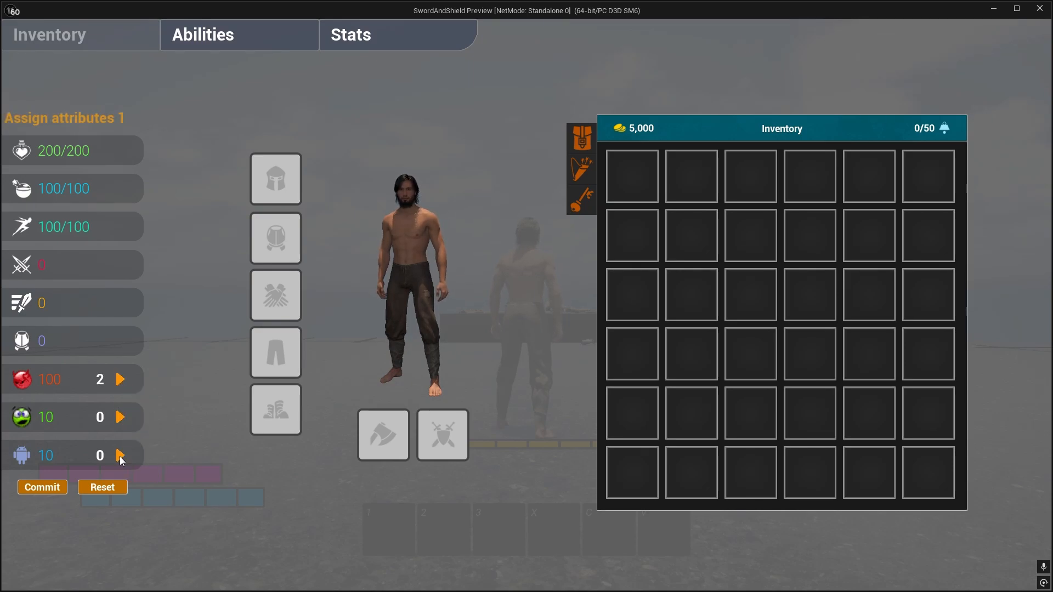
pyautogui.click(34, 489)
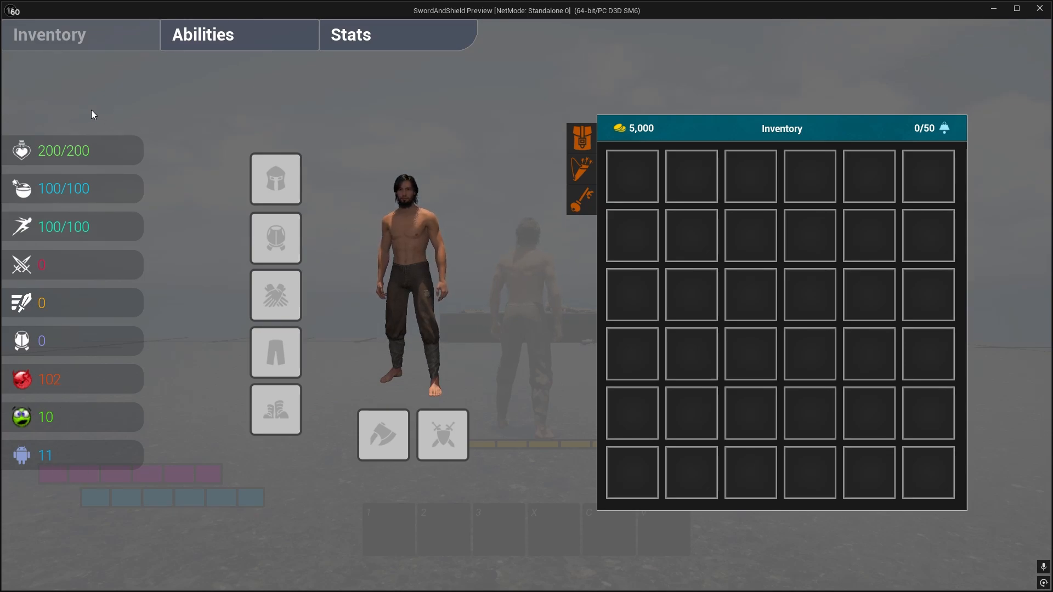
# Level up, reopen the inventory, and commit one point to Dexterity followed by the remaining two
pyautogui.press('i')
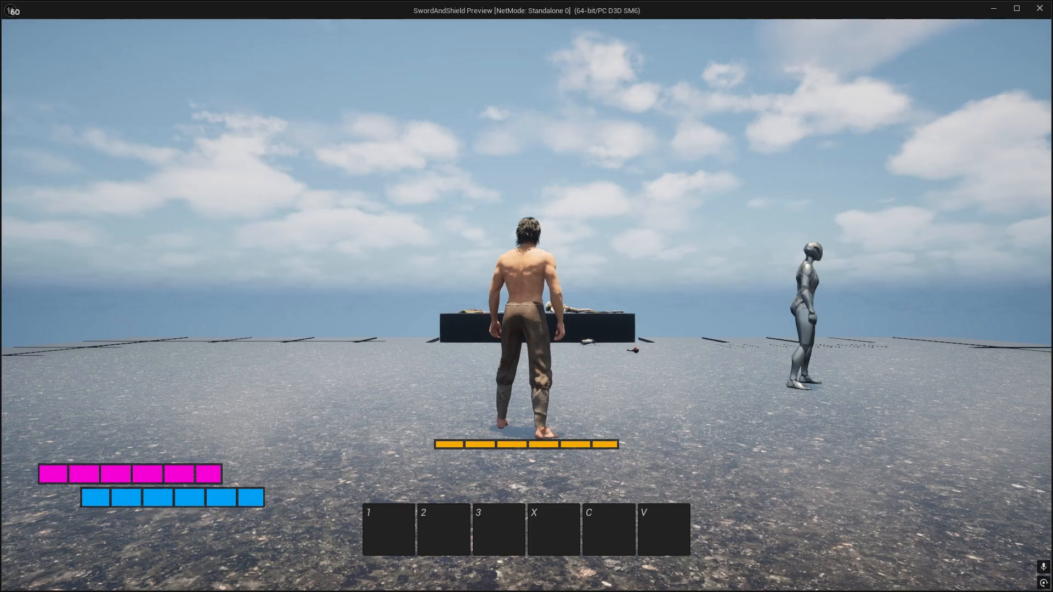
pyautogui.press('i')
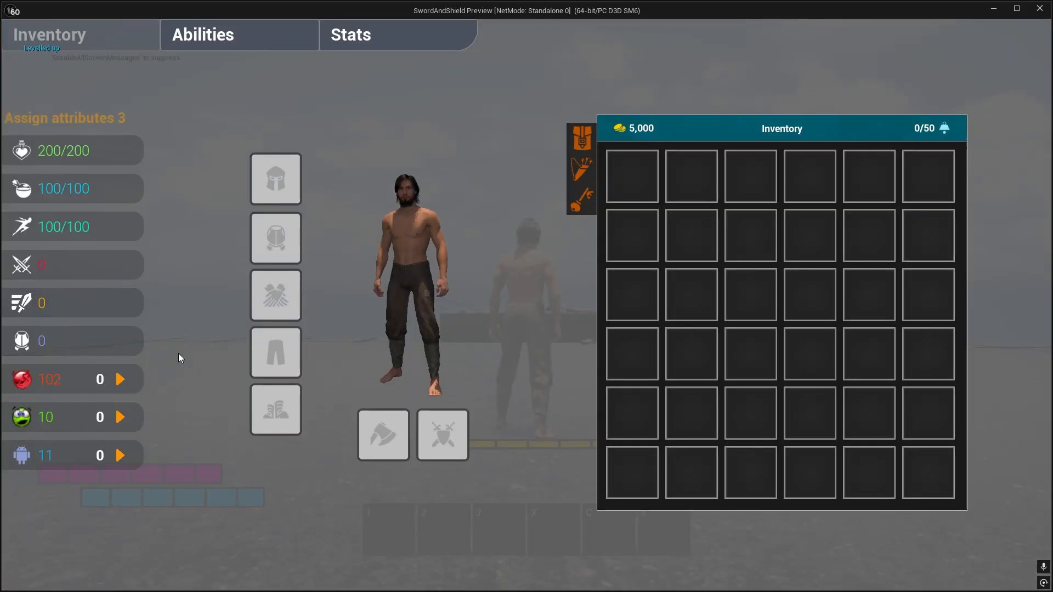
pyautogui.click(121, 414)
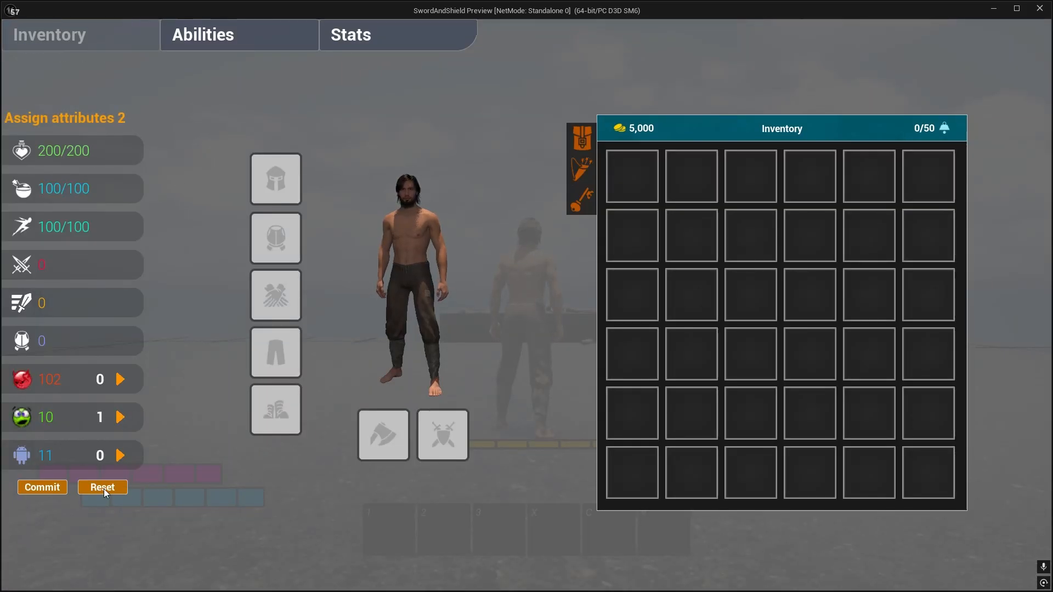
pyautogui.click(51, 488)
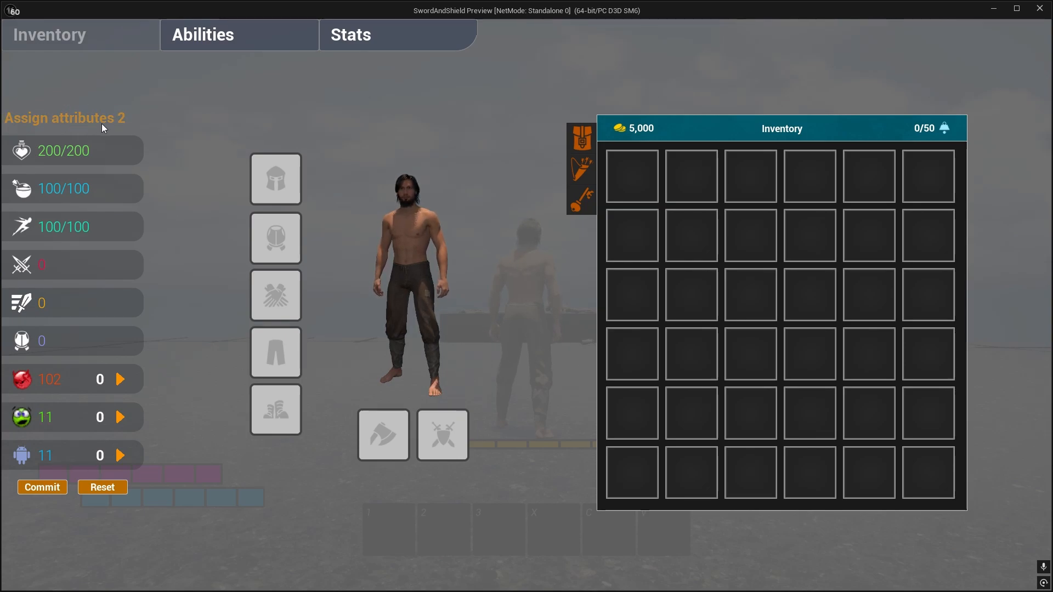
pyautogui.click(120, 416)
pyautogui.click(120, 416)
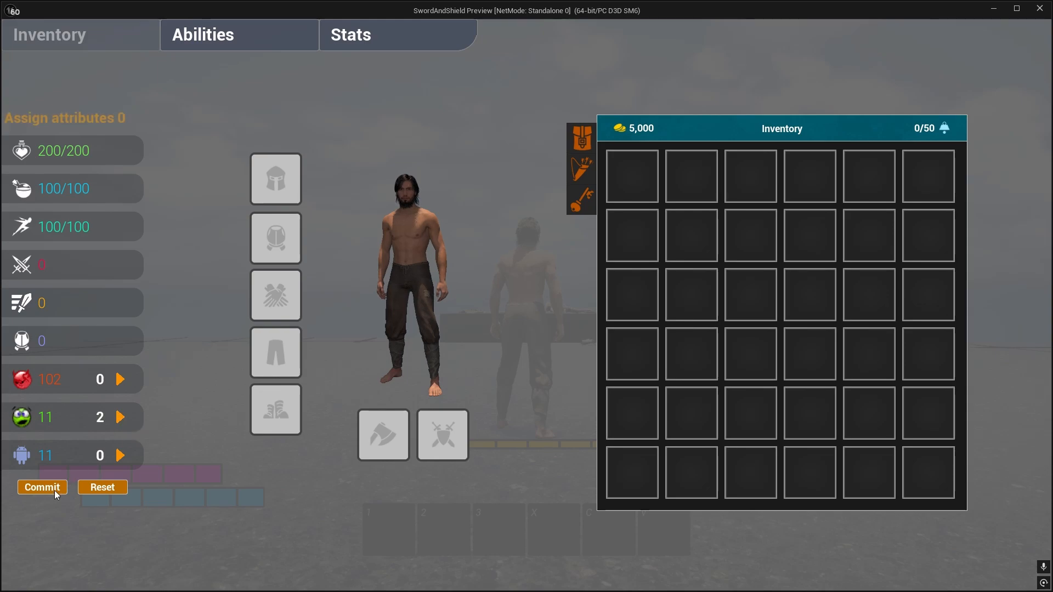
pyautogui.click(45, 492)
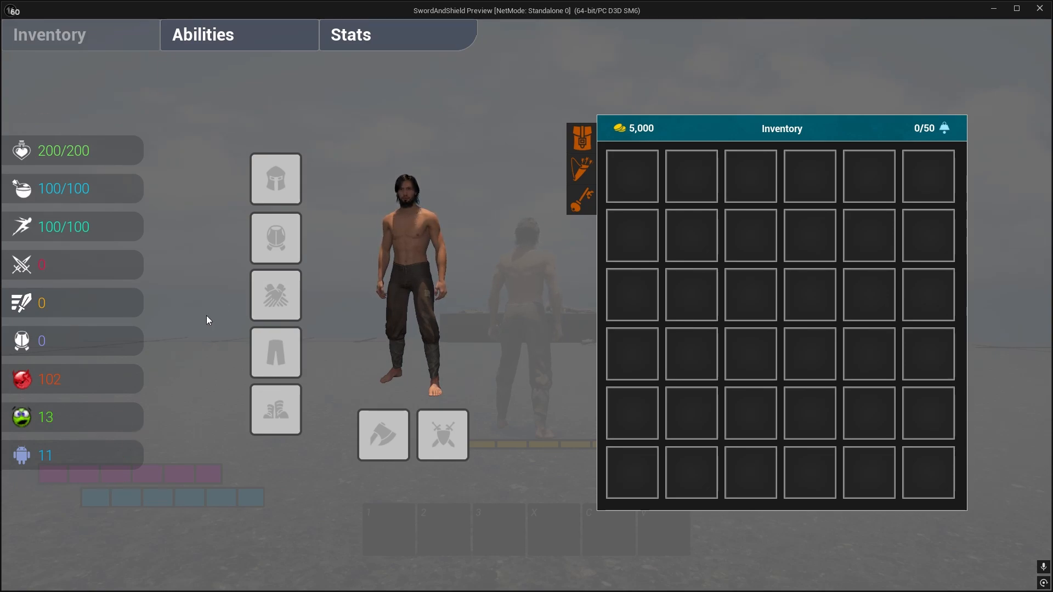
# Close the inventory and level the character up eight times in the preview
pyautogui.press('Escape')
pyautogui.click(257, 318)
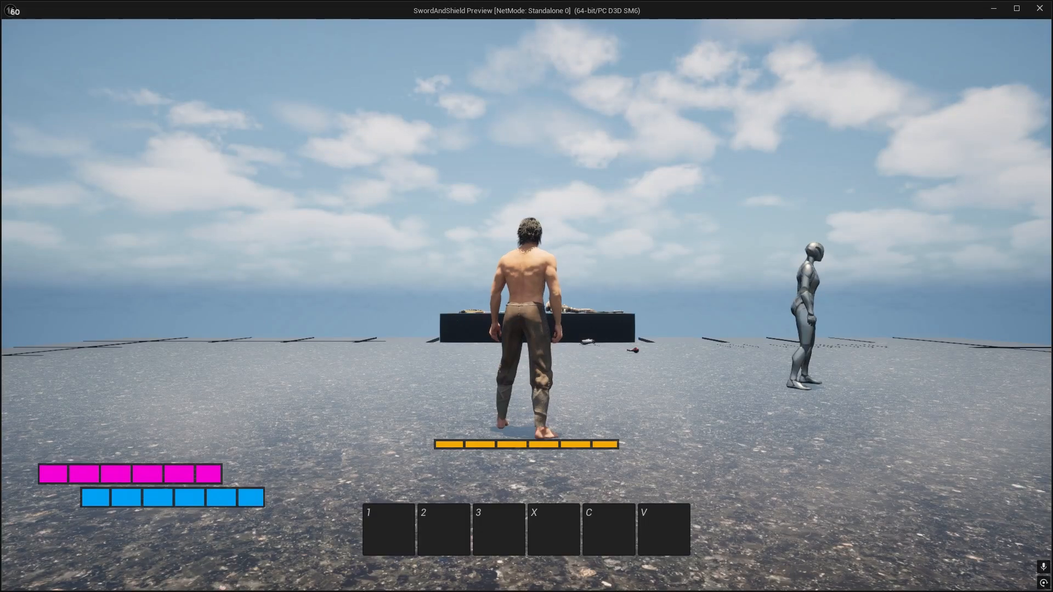
pyautogui.press('l')
pyautogui.press('l')
pyautogui.press('l')
pyautogui.press('l')
pyautogui.press('l')
pyautogui.press('l')
pyautogui.press('l')
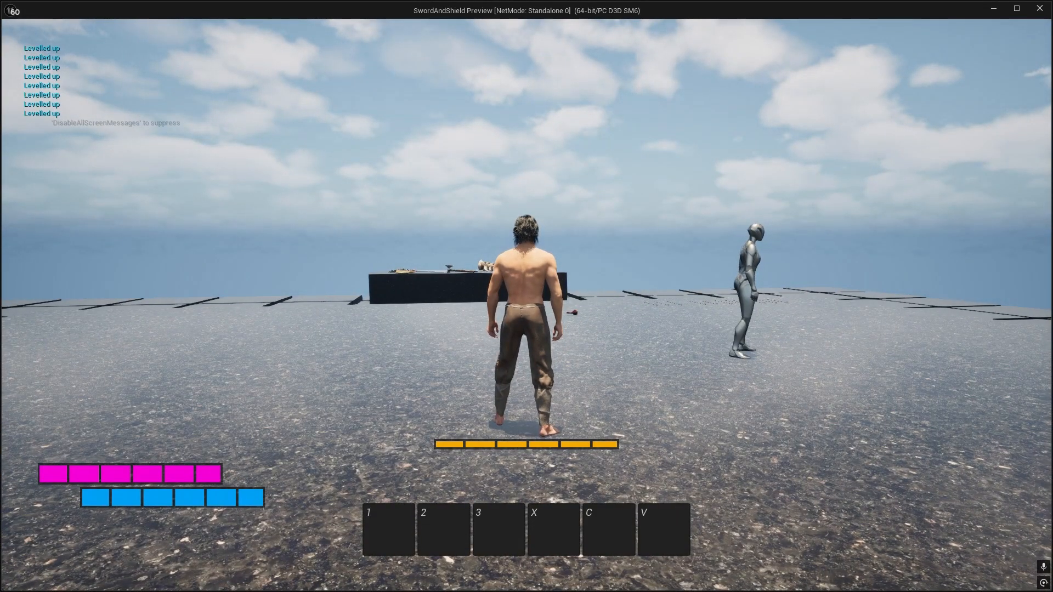
# Sprint to the table, loot the items on it and reopen the inventory
pyautogui.press('i')
pyautogui.press('i')
pyautogui.hotkey('shift', 'w')
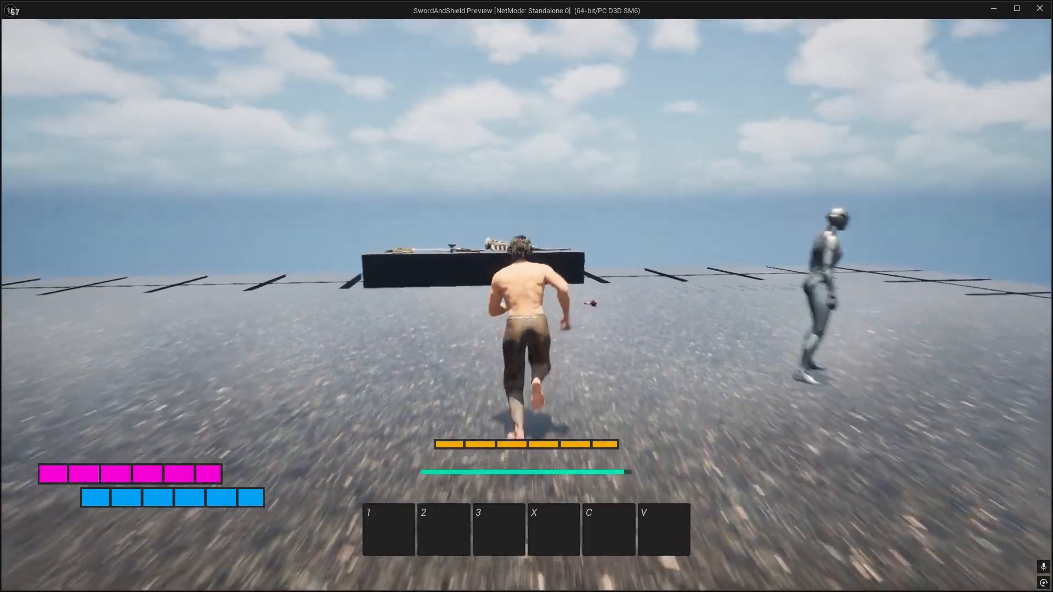
pyautogui.press('e')
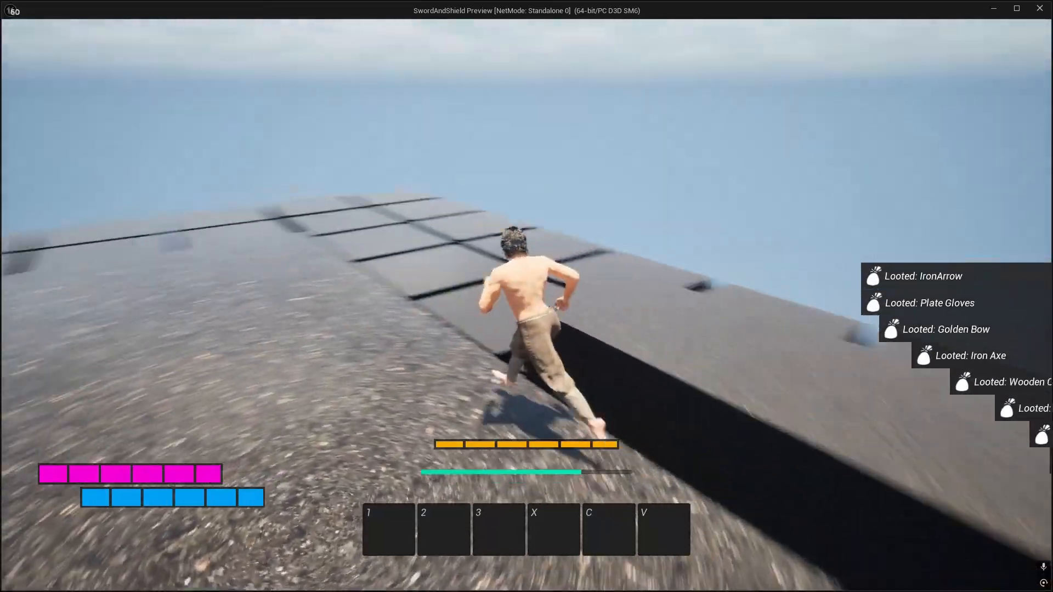
pyautogui.press('i')
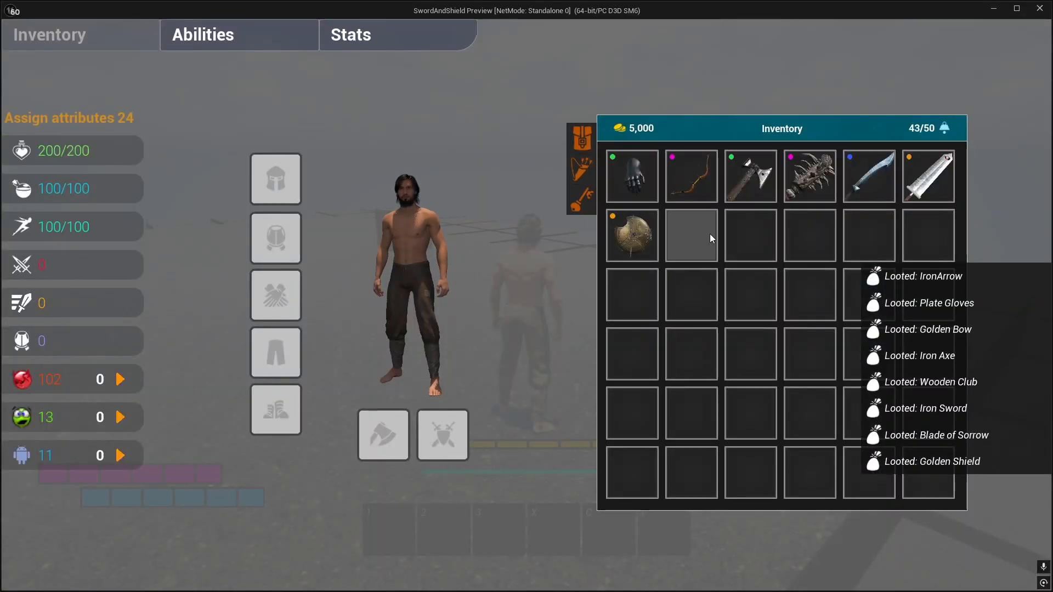
# Allocate all 24 available points to Dexterity and commit them
pyautogui.moveTo(693, 183)
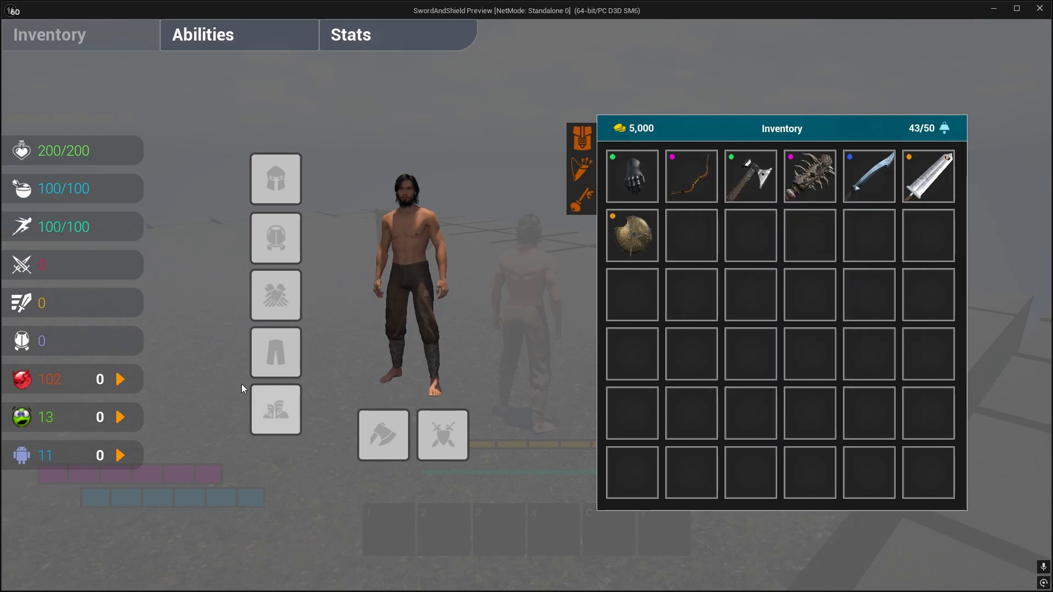
pyautogui.click(120, 415)
pyautogui.click(121, 414)
pyautogui.click(121, 414)
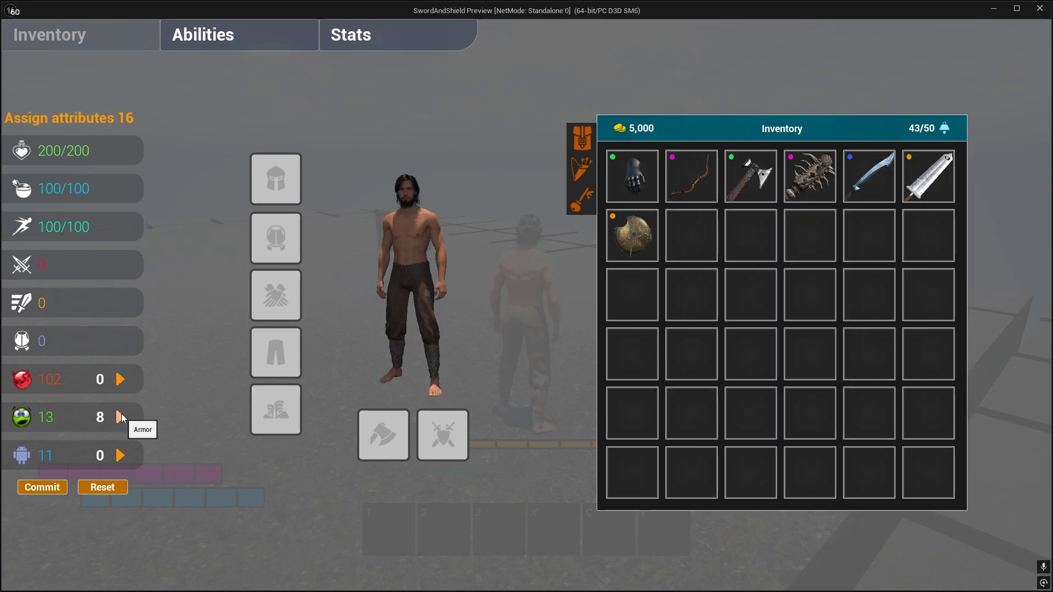
pyautogui.click(120, 414)
pyautogui.click(121, 416)
pyautogui.click(121, 416)
pyautogui.click(120, 416)
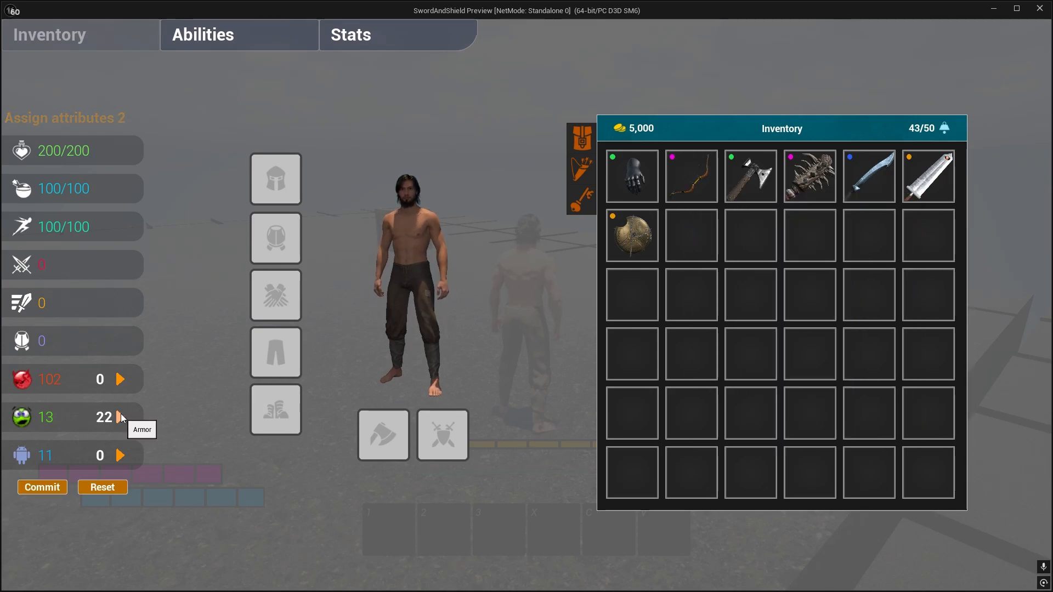
pyautogui.click(120, 415)
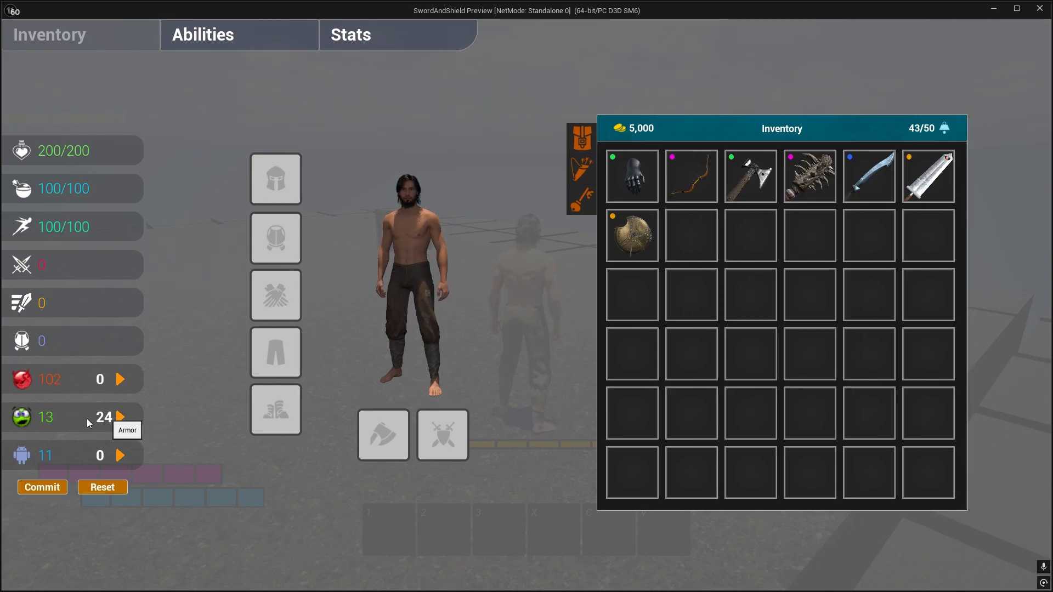
pyautogui.click(43, 488)
pyautogui.moveTo(673, 184)
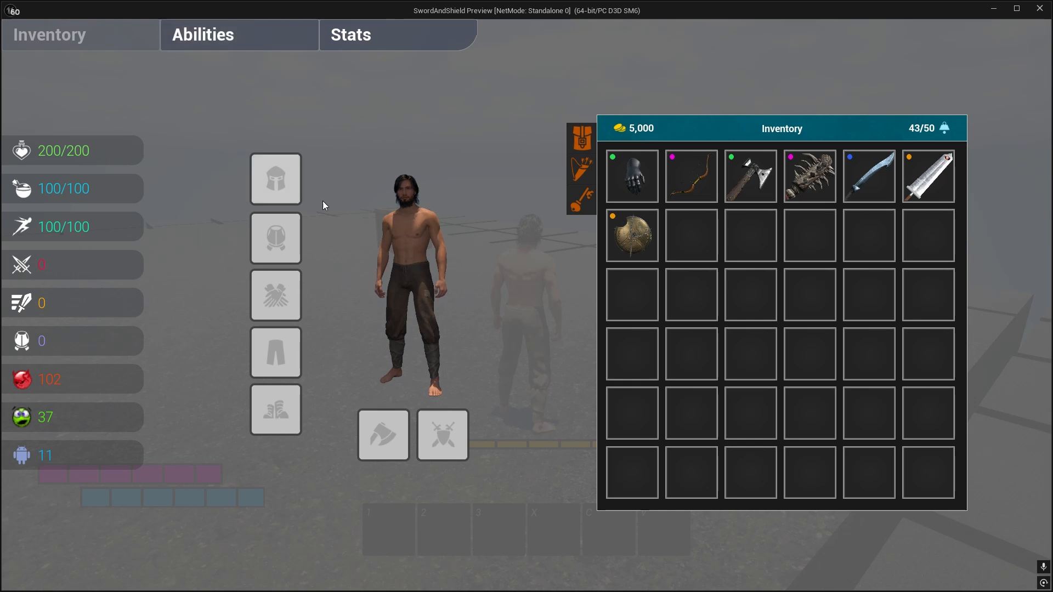
# Close the inventory, run the character across the arena and restart the play preview
pyautogui.press('i')
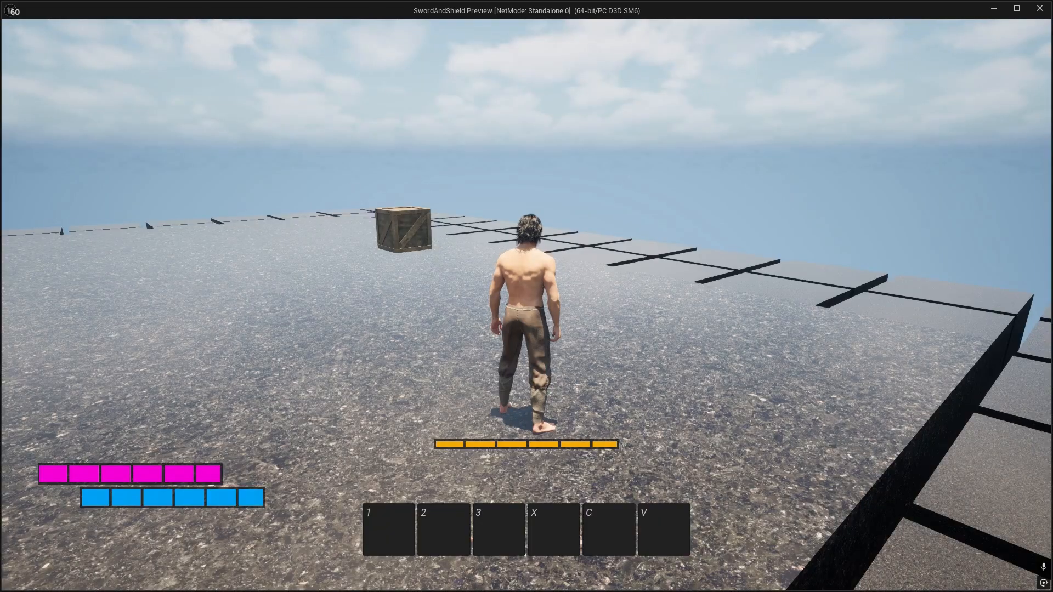
pyautogui.press('w')
pyautogui.press('shift')
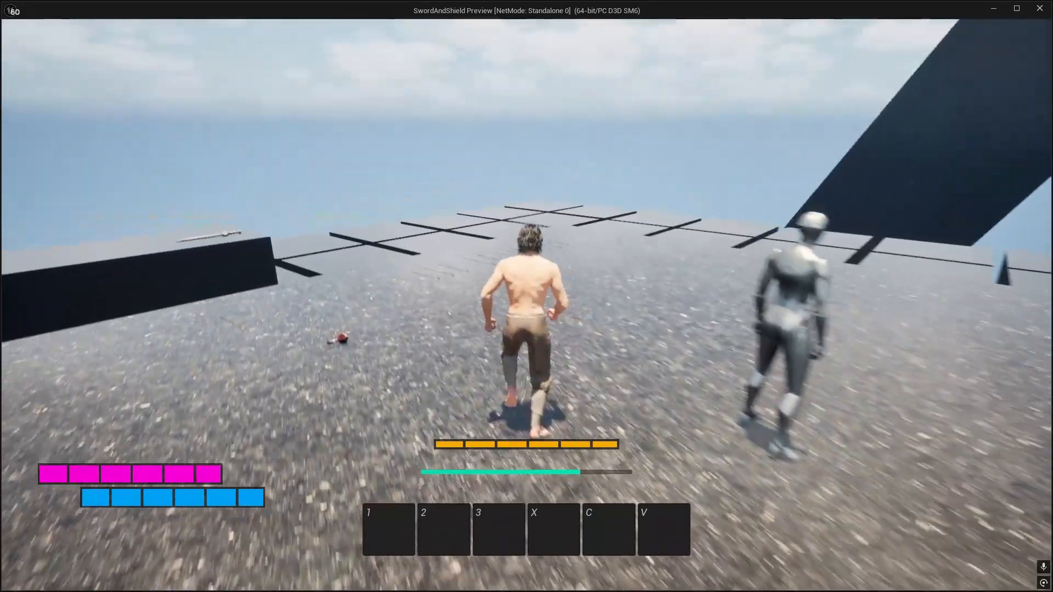
pyautogui.click(456, 43)
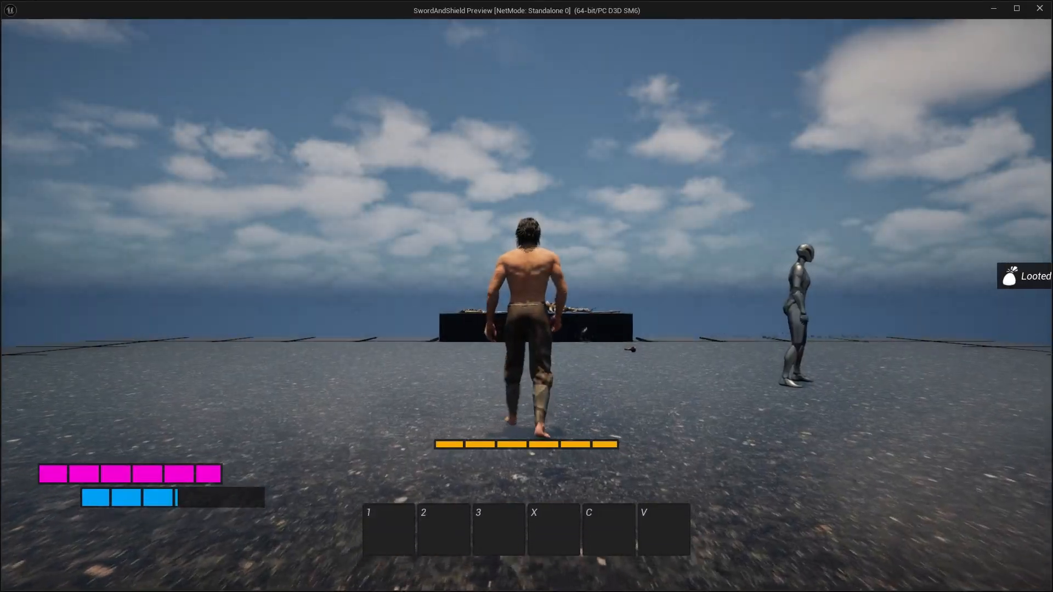
# Level up twice, allocate six points to Strength in the inventory and close it without committing
pyautogui.press('i')
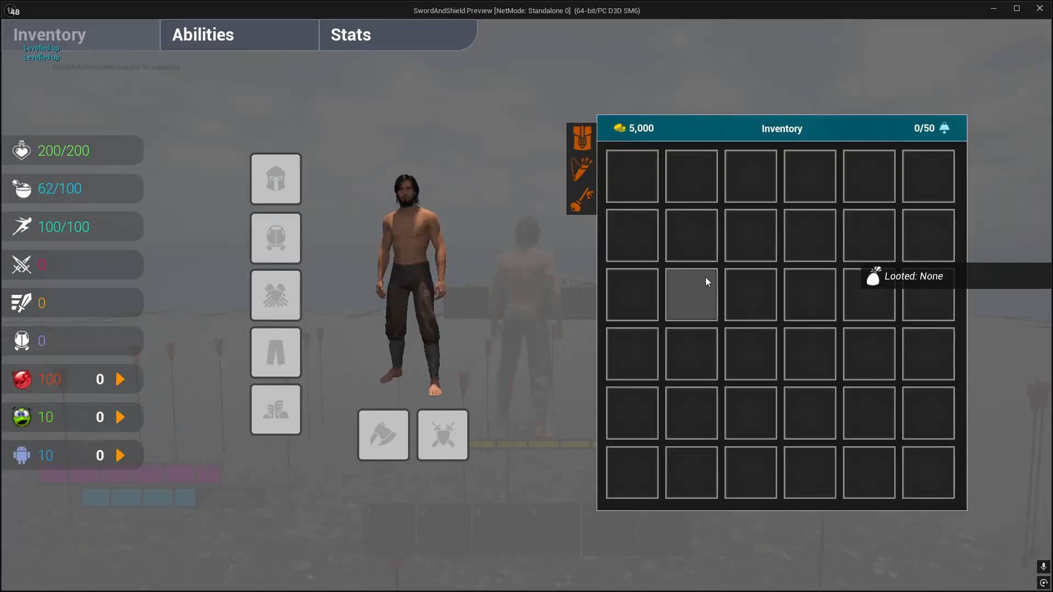
pyautogui.click(119, 379)
pyautogui.click(119, 379)
pyautogui.click(118, 379)
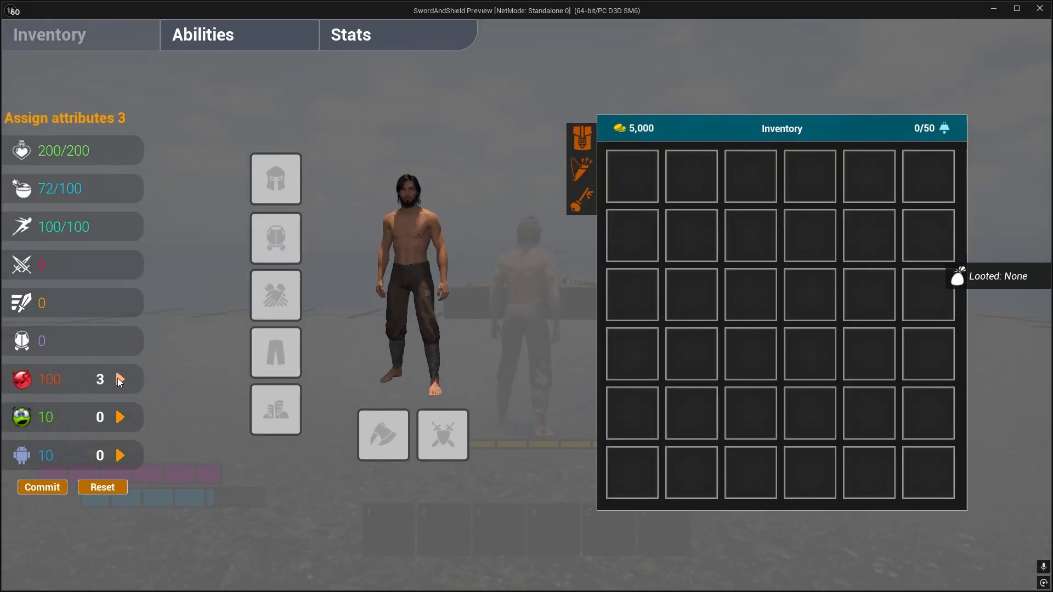
pyautogui.click(118, 378)
pyautogui.click(118, 378)
pyautogui.click(119, 378)
pyautogui.press('i')
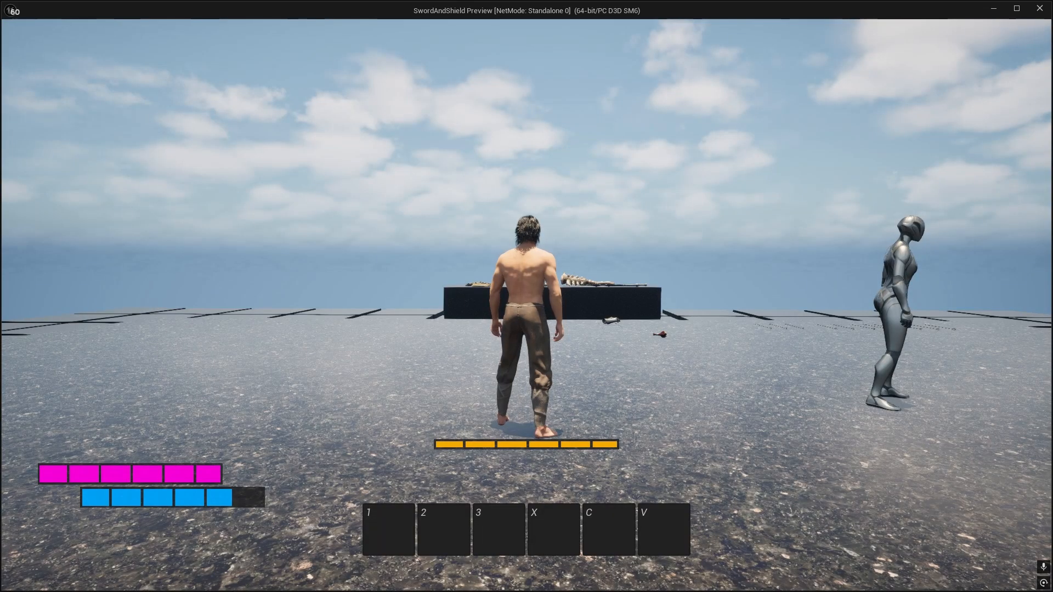
# Reopen the inventory to check the uncommitted attribute points, close it and stop the play preview
pyautogui.press('i')
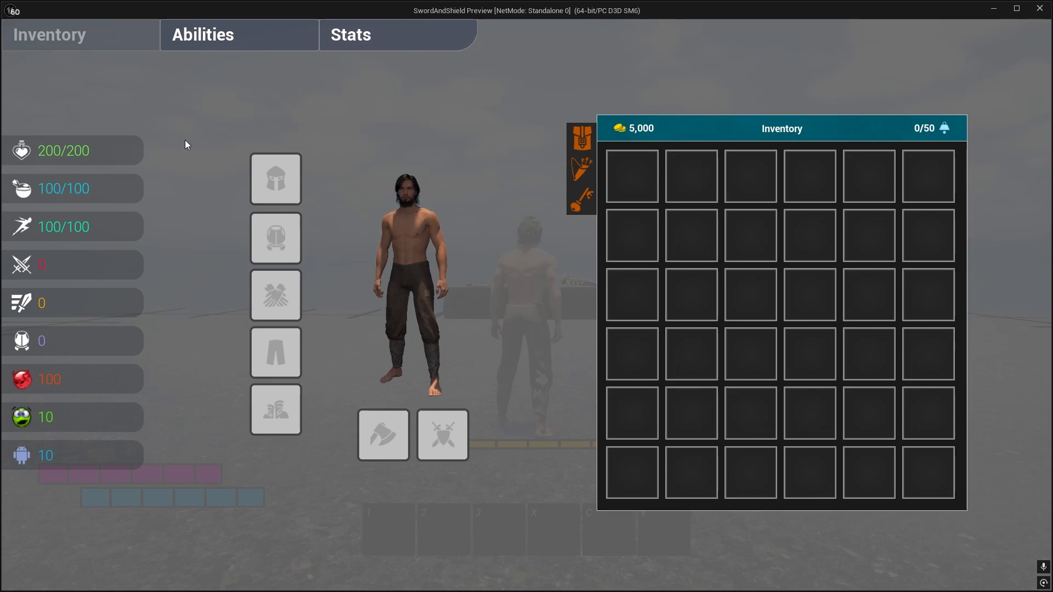
pyautogui.press('i')
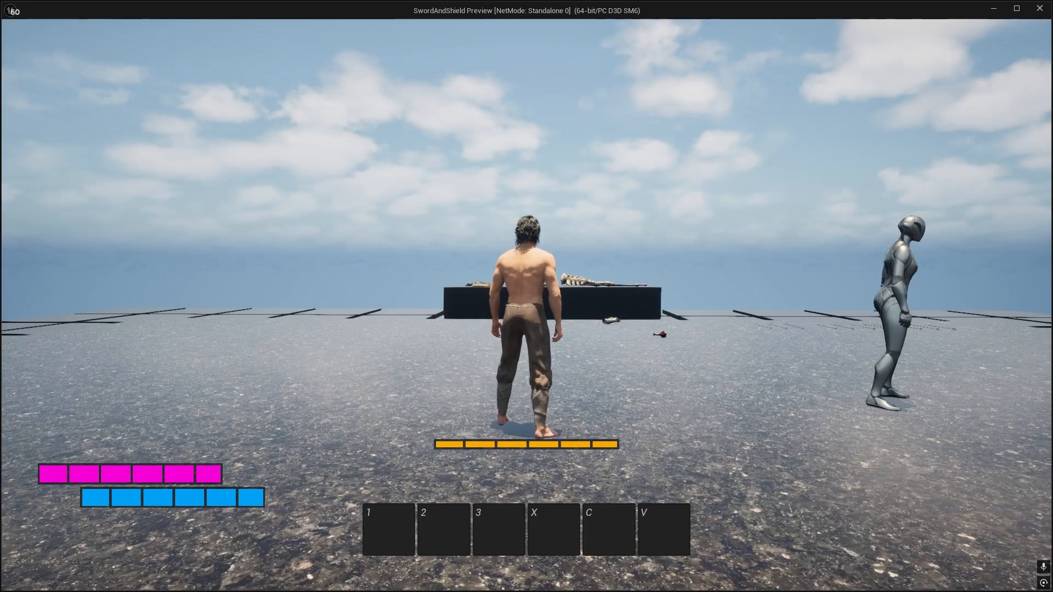
pyautogui.press('Escape')
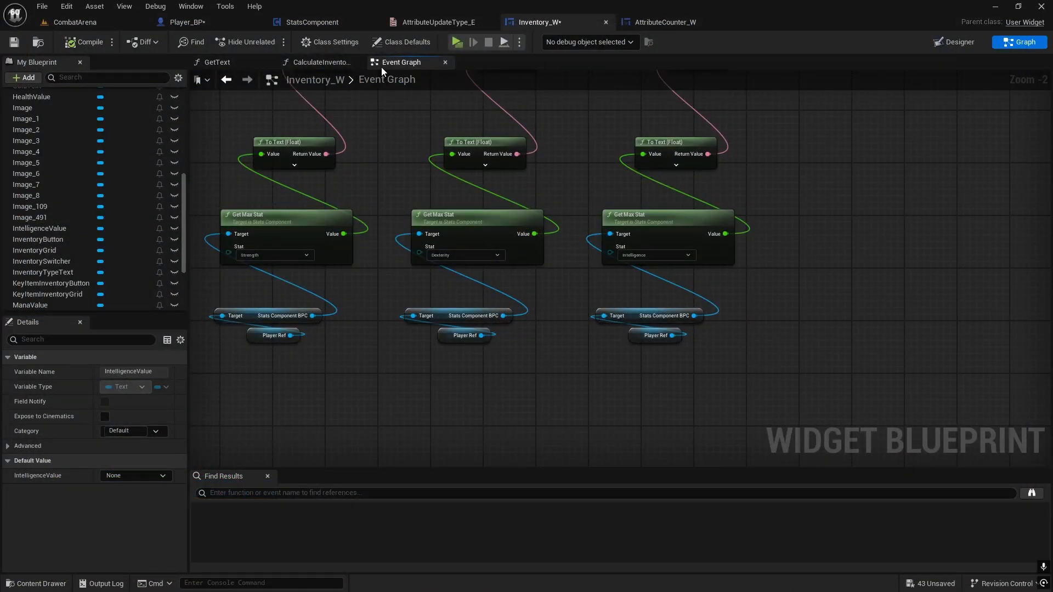
# Open the Interface_W widget from the Widgets folder and bring up its OnKeyDown function graph
pyautogui.moveTo(461, 305); pyautogui.dragTo(545, 404, button='right')
pyautogui.scroll(-2, 576, 364)
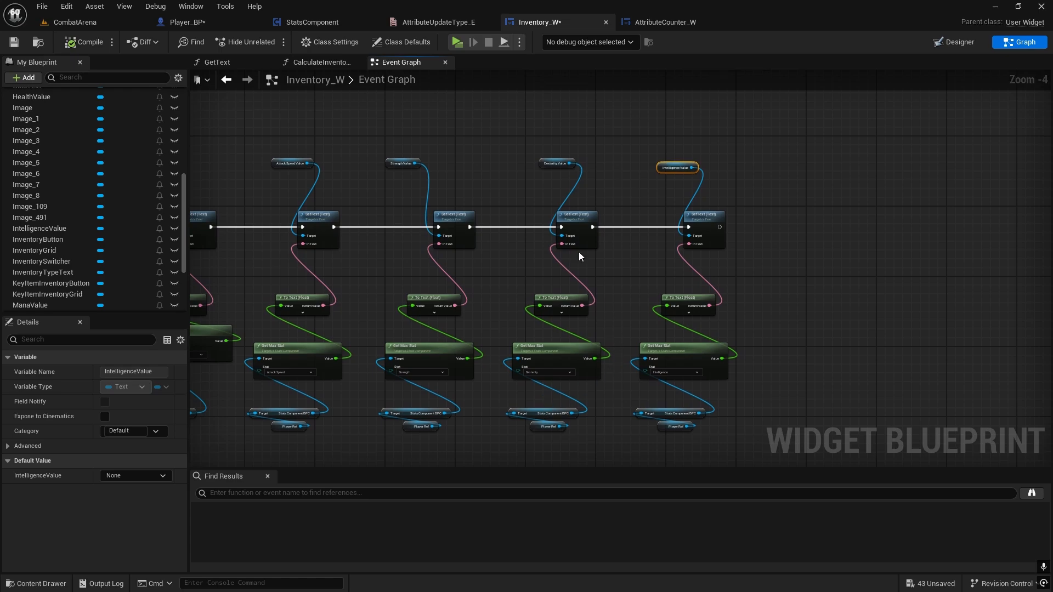
pyautogui.scroll(1, 578, 253)
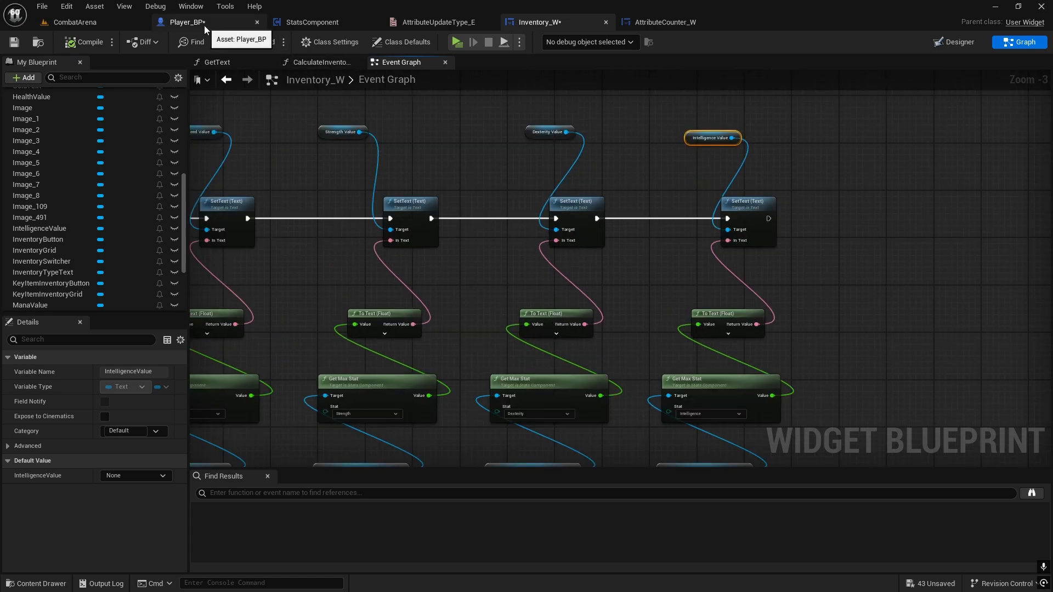
pyautogui.hotkey('ctrl', 'space')
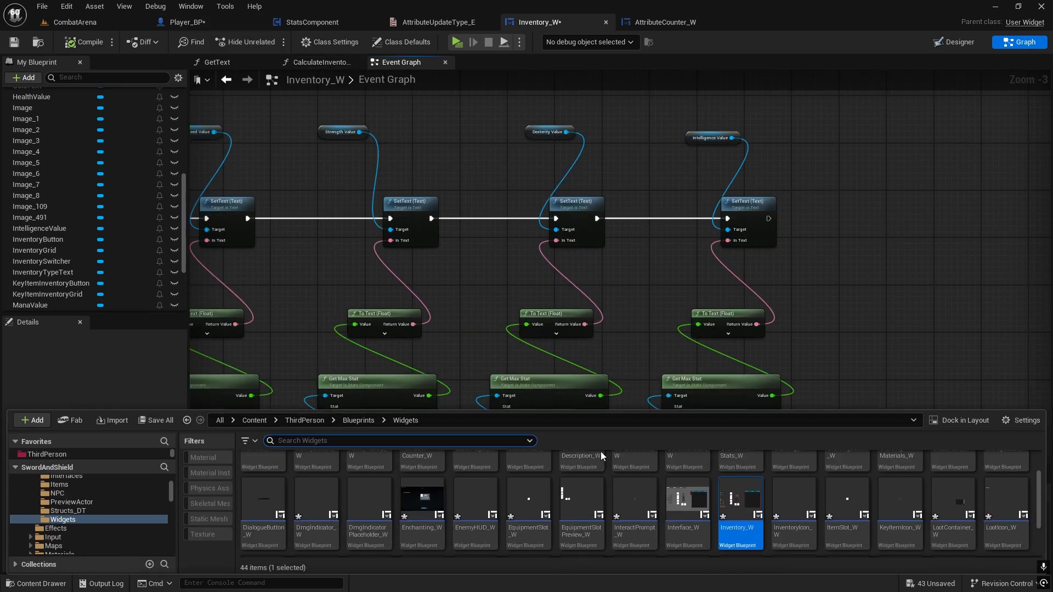
pyautogui.doubleClick(685, 485)
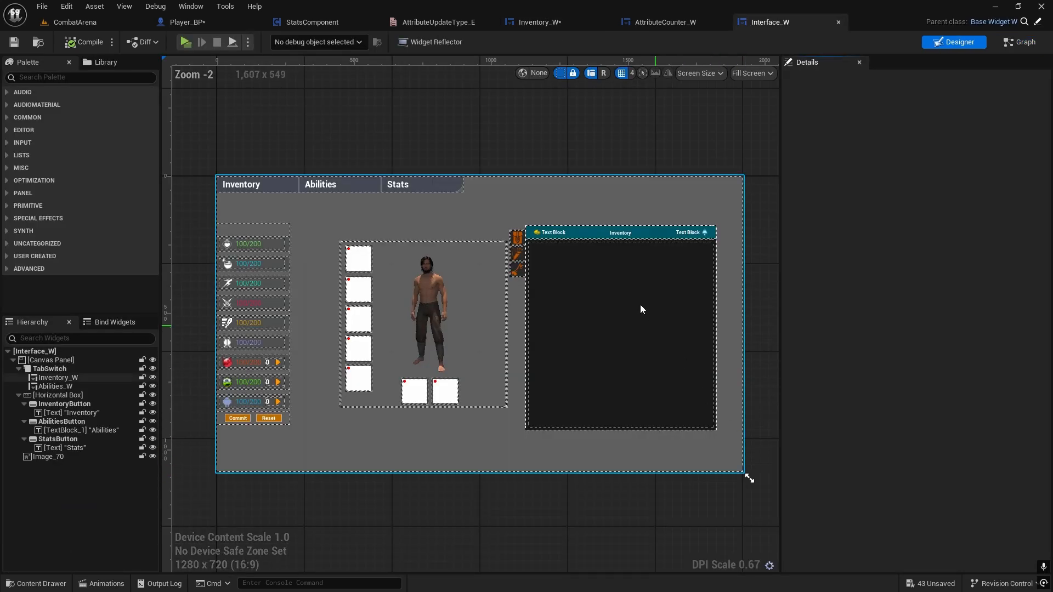
pyautogui.click(1014, 44)
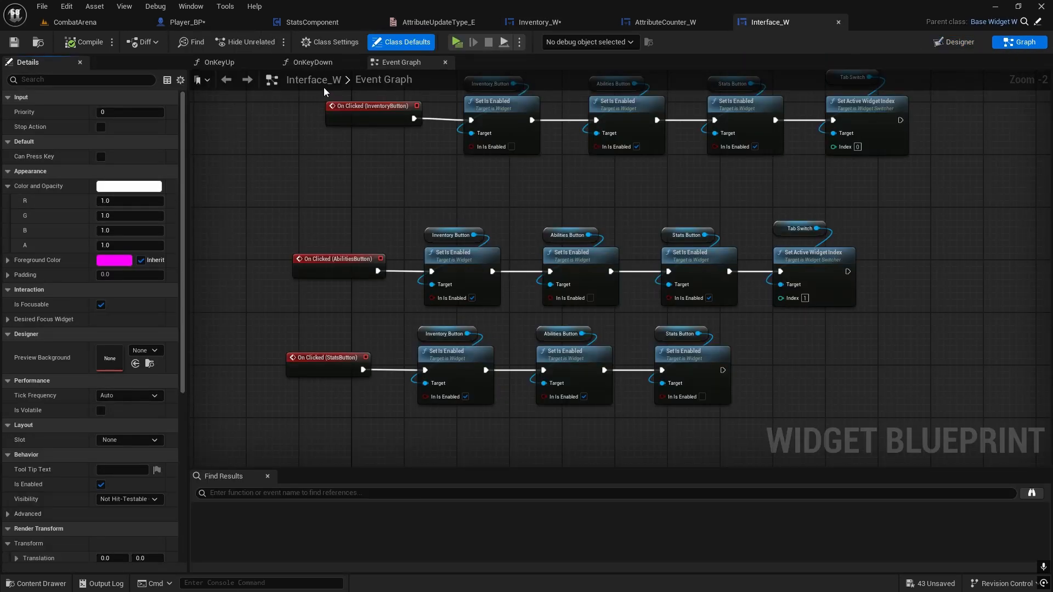
pyautogui.click(311, 61)
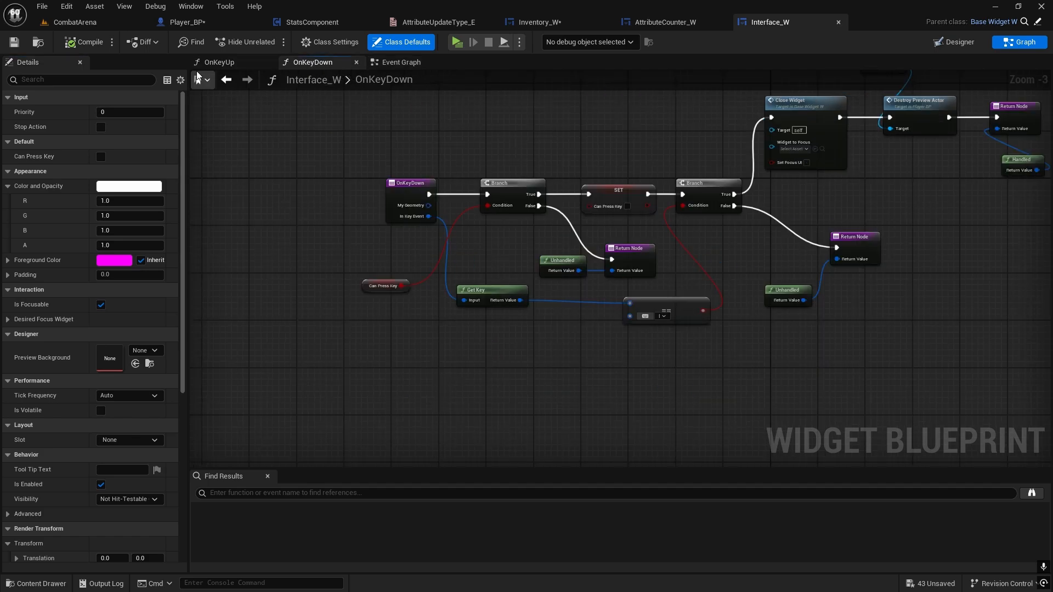
# Shift the Close Widget, Destroy Preview Actor and handled Return nodes away from the second Branch to make room in OnKeyDown
pyautogui.scroll(-3, 103, 209)
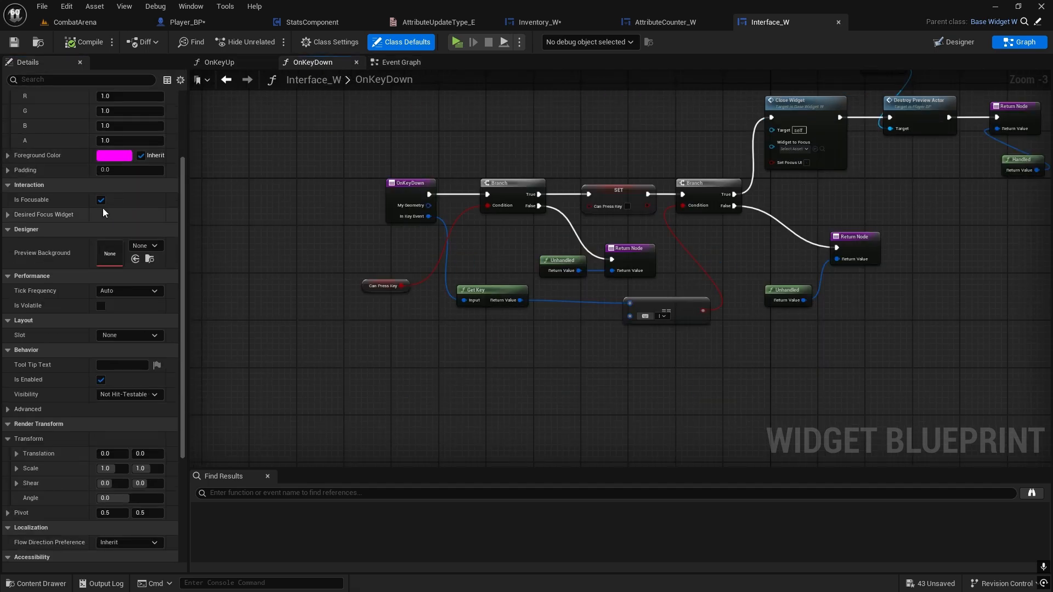
pyautogui.scroll(3, 102, 207)
pyautogui.scroll(-2, 637, 266)
pyautogui.moveTo(637, 266); pyautogui.dragTo(522, 371, button='right')
pyautogui.scroll(5, 603, 328)
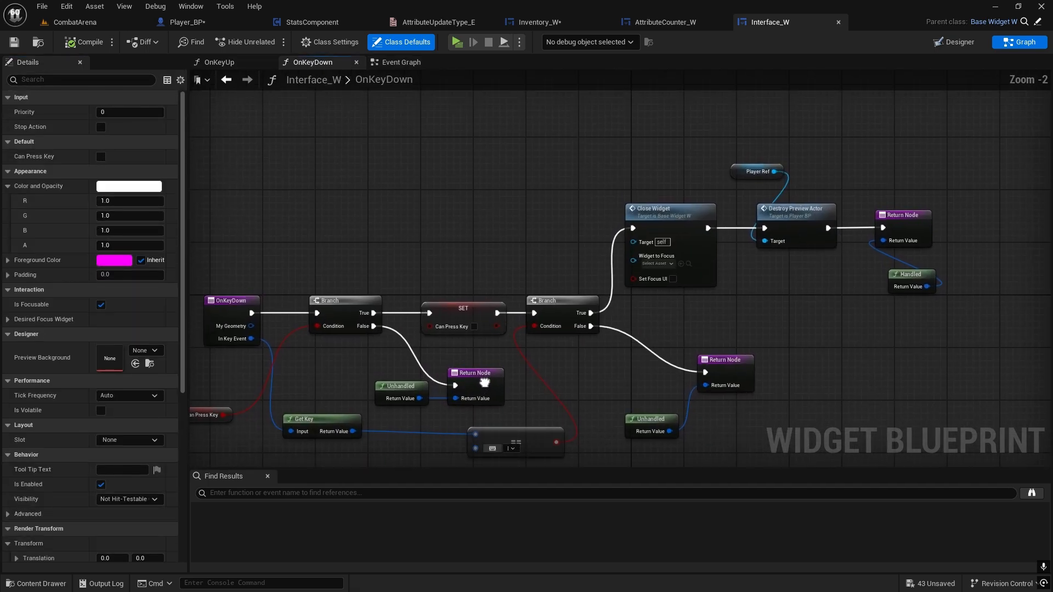
pyautogui.moveTo(699, 178); pyautogui.dragTo(558, 155, button='right')
pyautogui.scroll(-2, 663, 219)
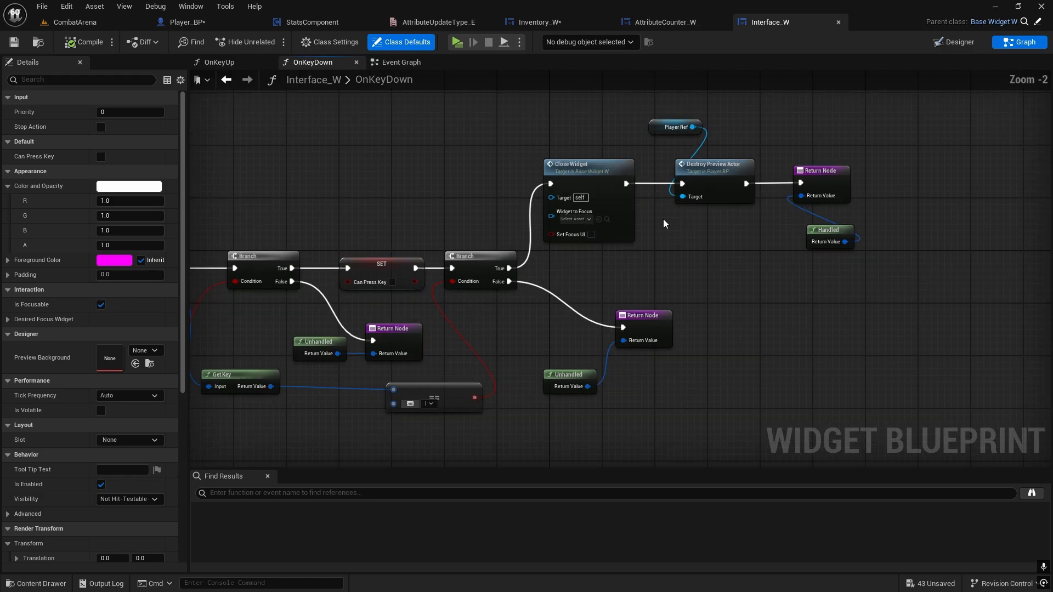
pyautogui.moveTo(663, 219); pyautogui.dragTo(608, 282, button='right')
pyautogui.moveTo(488, 146); pyautogui.dragTo(858, 319)
pyautogui.moveTo(551, 235); pyautogui.dragTo(690, 235)
# Duplicate the Player Ref getter above the second Branch and get Stats Component BPC from the copy
pyautogui.click(742, 186)
pyautogui.hotkey('ctrl', 'c')
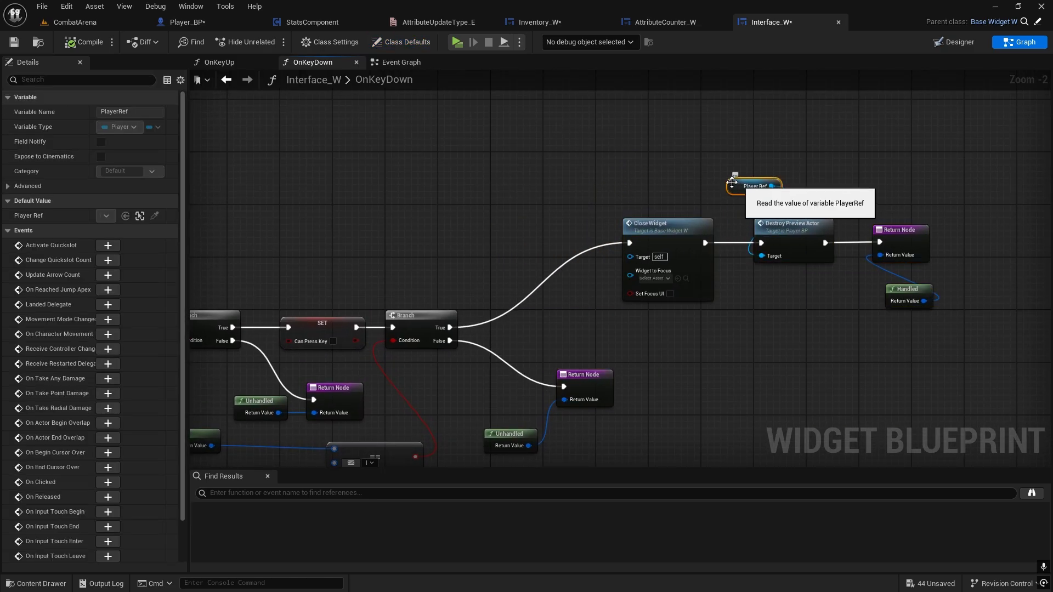
pyautogui.click(443, 172)
pyautogui.hotkey('ctrl', 'v')
pyautogui.moveTo(429, 173); pyautogui.dragTo(466, 181)
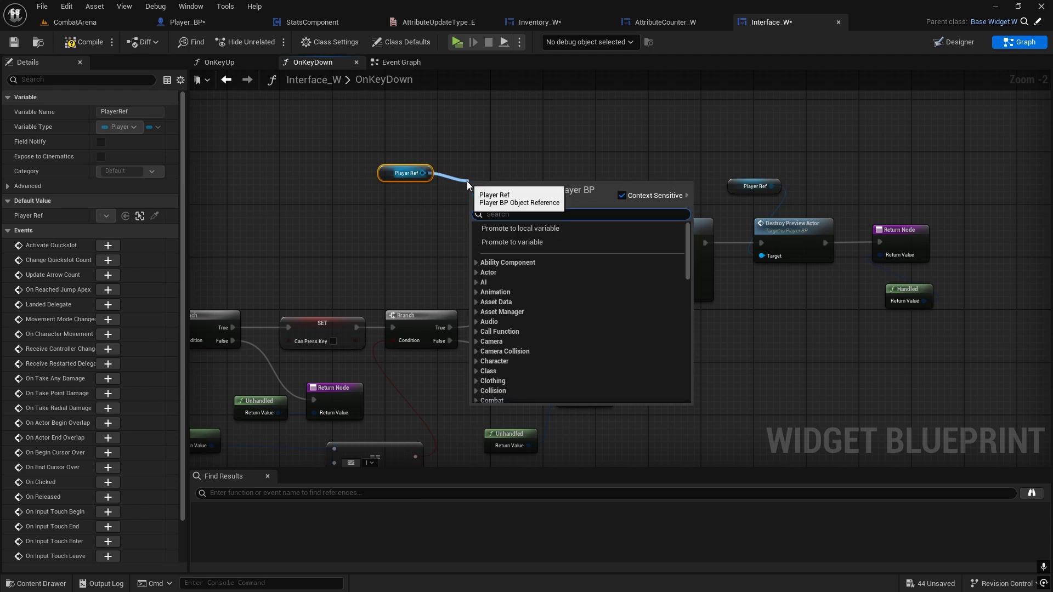
pyautogui.write('get stats')
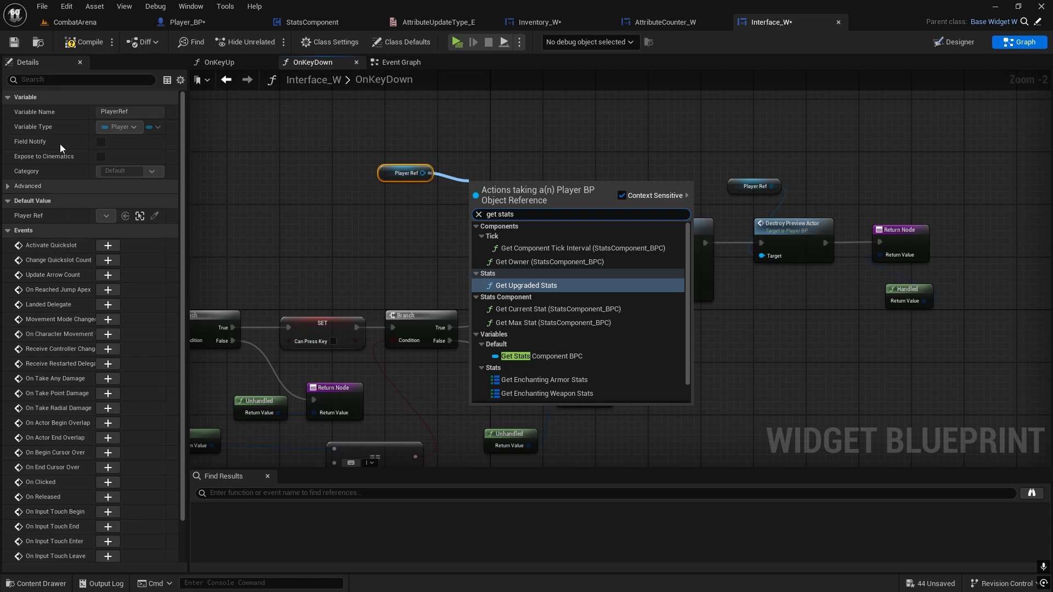
pyautogui.scroll(-3, 51, 329)
pyautogui.scroll(3, 51, 325)
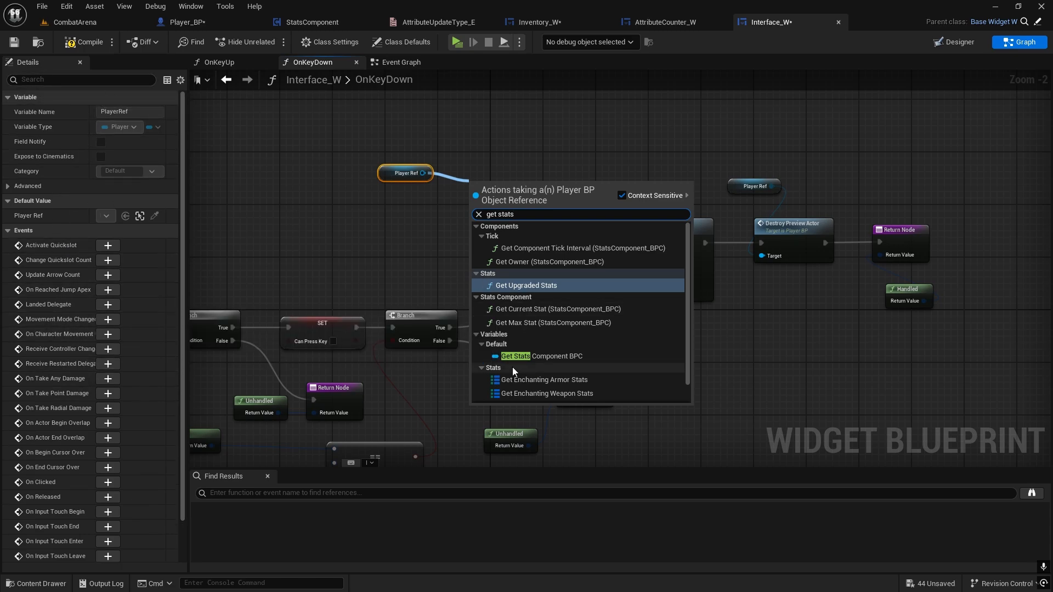
pyautogui.click(542, 356)
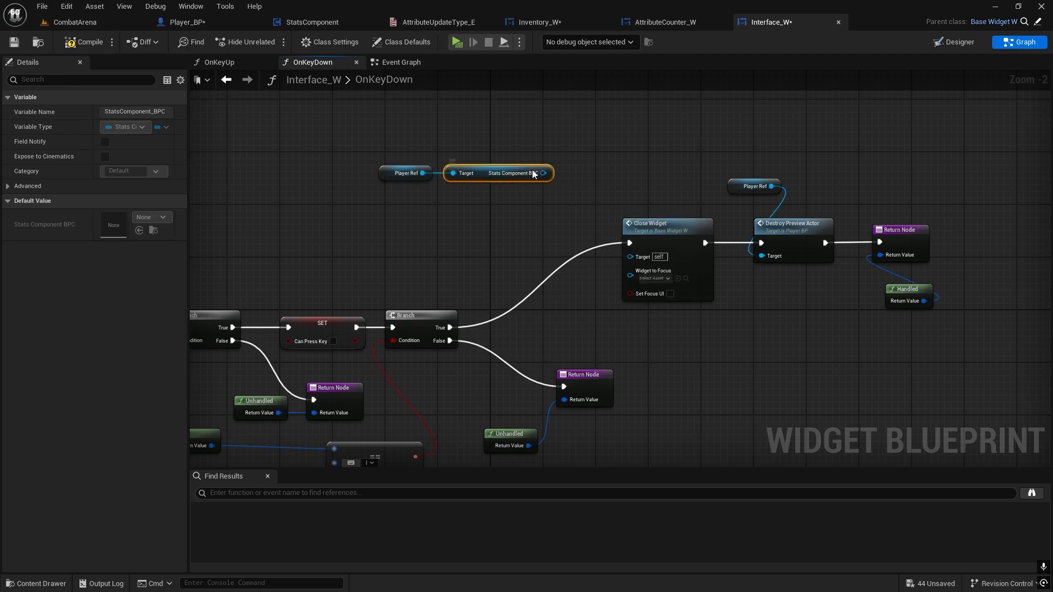
# Call Reset Attributes on Stats Component BPC and wire it between the second Branch's True output and Close Widget
pyautogui.moveTo(534, 173); pyautogui.dragTo(522, 235)
pyautogui.write('rese')
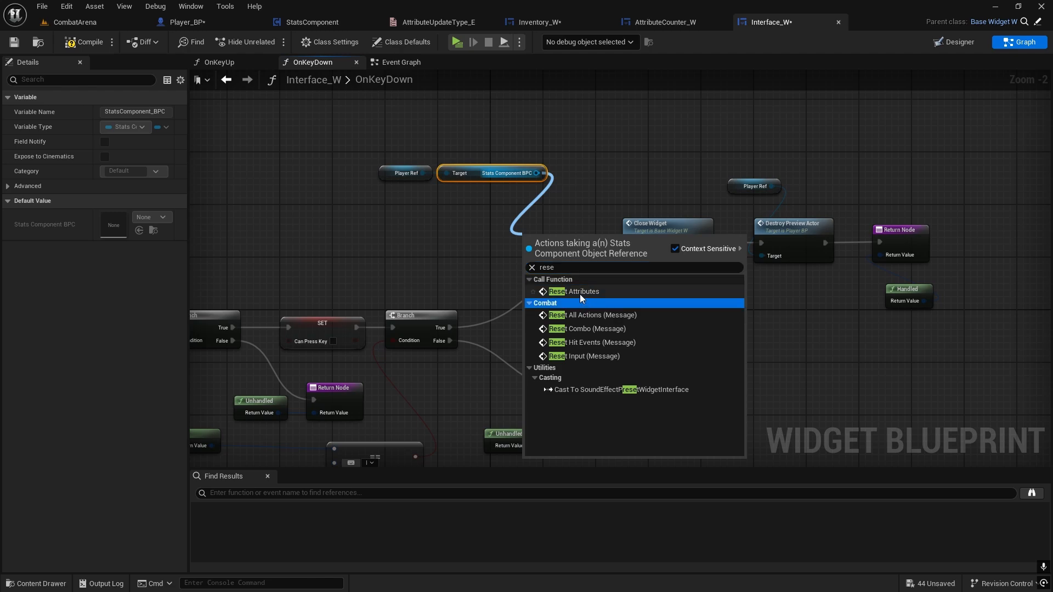
pyautogui.click(580, 293)
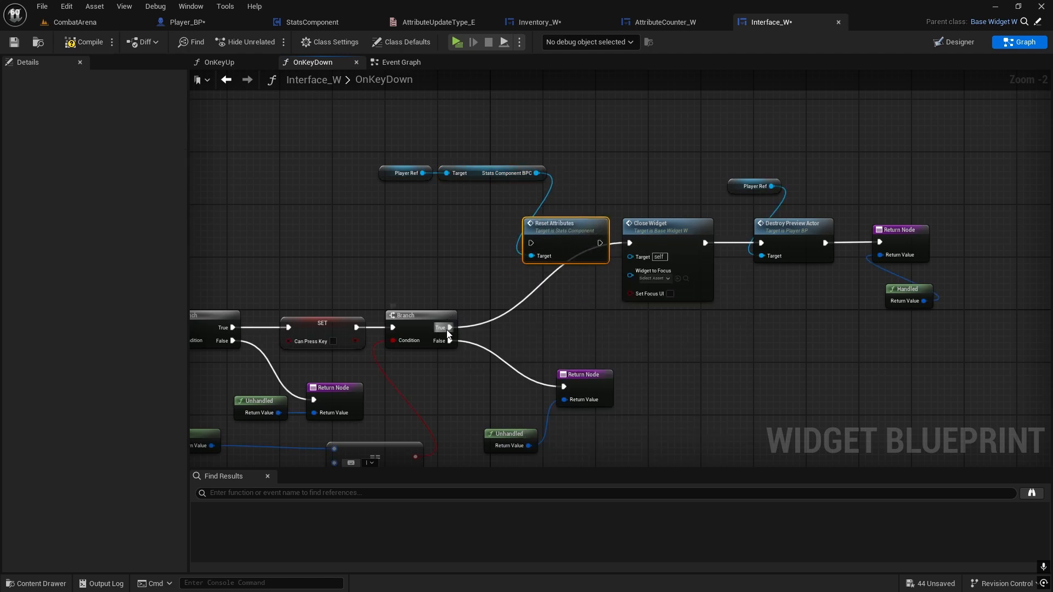
pyautogui.moveTo(449, 328); pyautogui.dragTo(531, 243)
pyautogui.moveTo(601, 243); pyautogui.dragTo(637, 245)
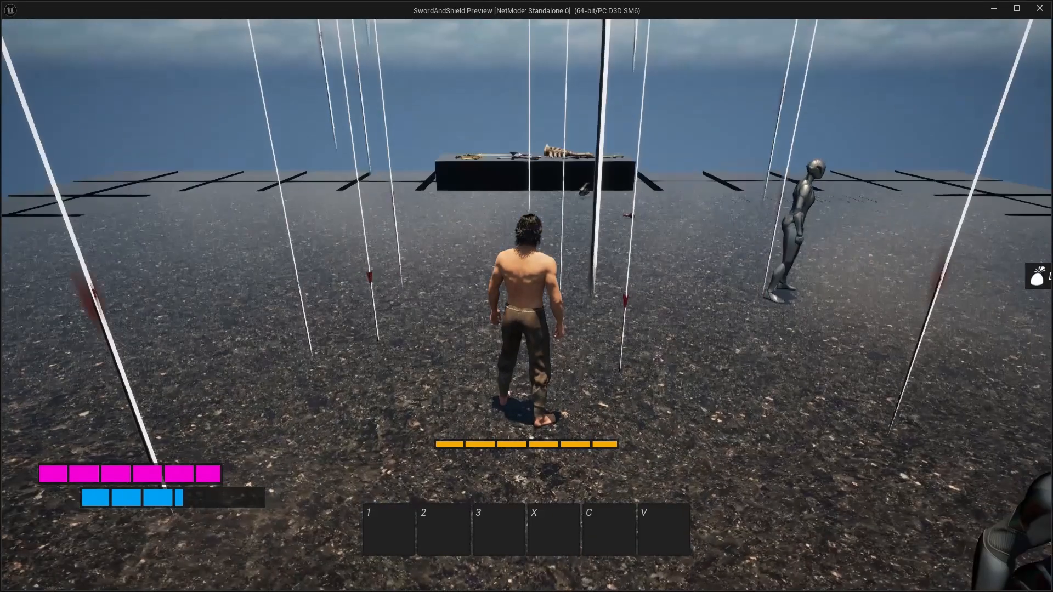
# Level up twice in a new play preview and open the inventory
pyautogui.press('i')
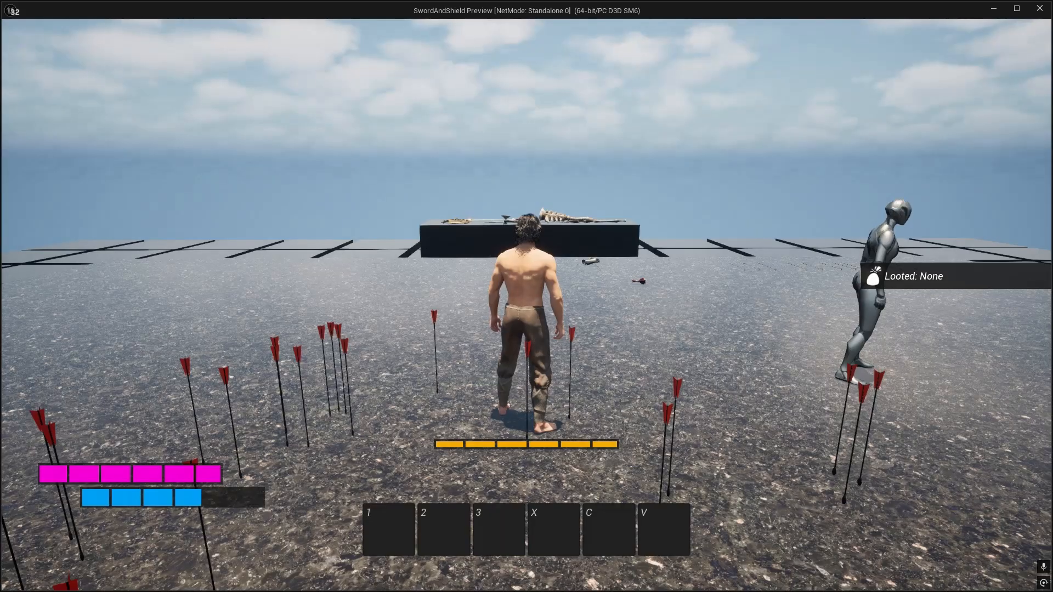
pyautogui.press('i')
pyautogui.press('i')
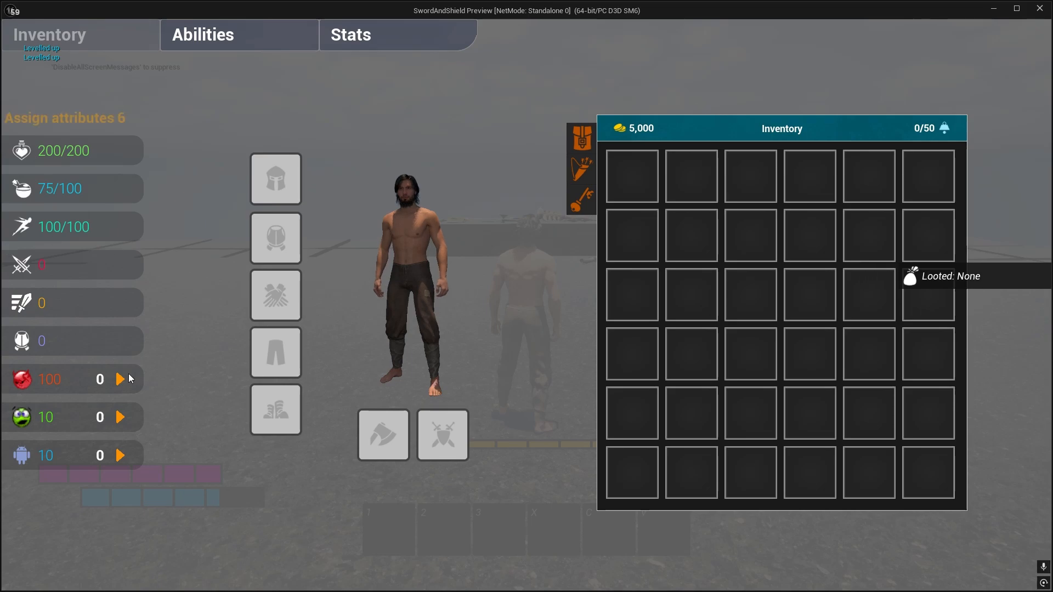
# Allocate six points to Strength, close the inventory without committing and reopen it to check the attribute points
pyautogui.click(124, 378)
pyautogui.click(124, 377)
pyautogui.click(125, 378)
pyautogui.click(124, 379)
pyautogui.click(125, 379)
pyautogui.click(124, 375)
pyautogui.press('i')
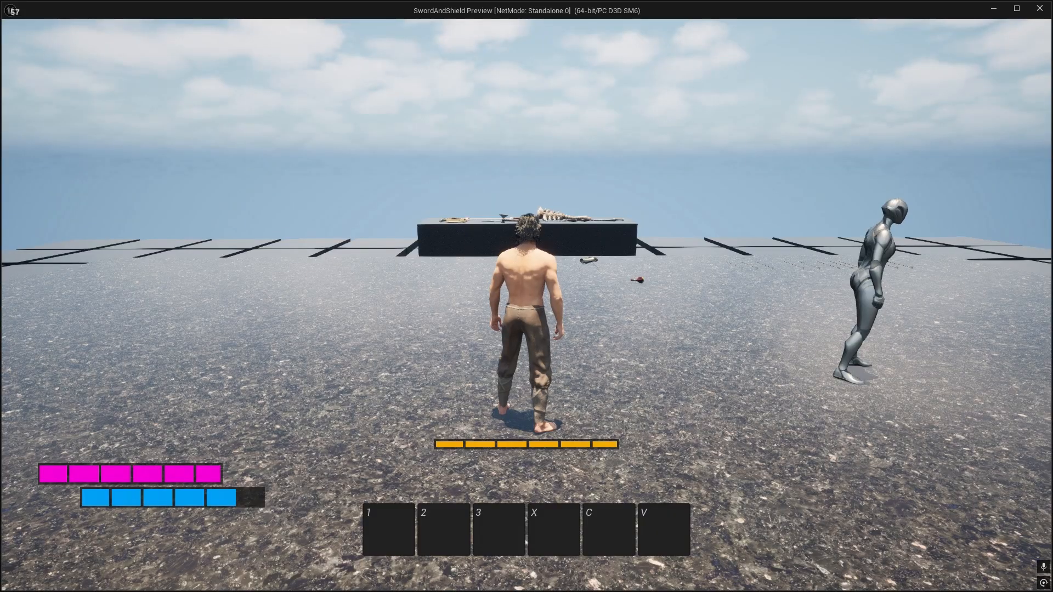
pyautogui.press('i')
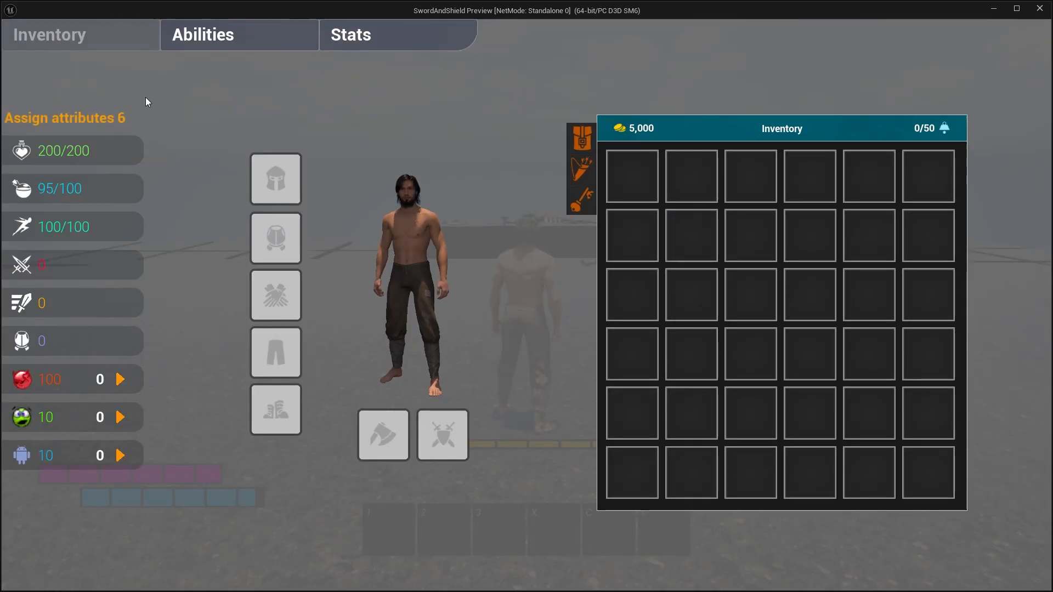